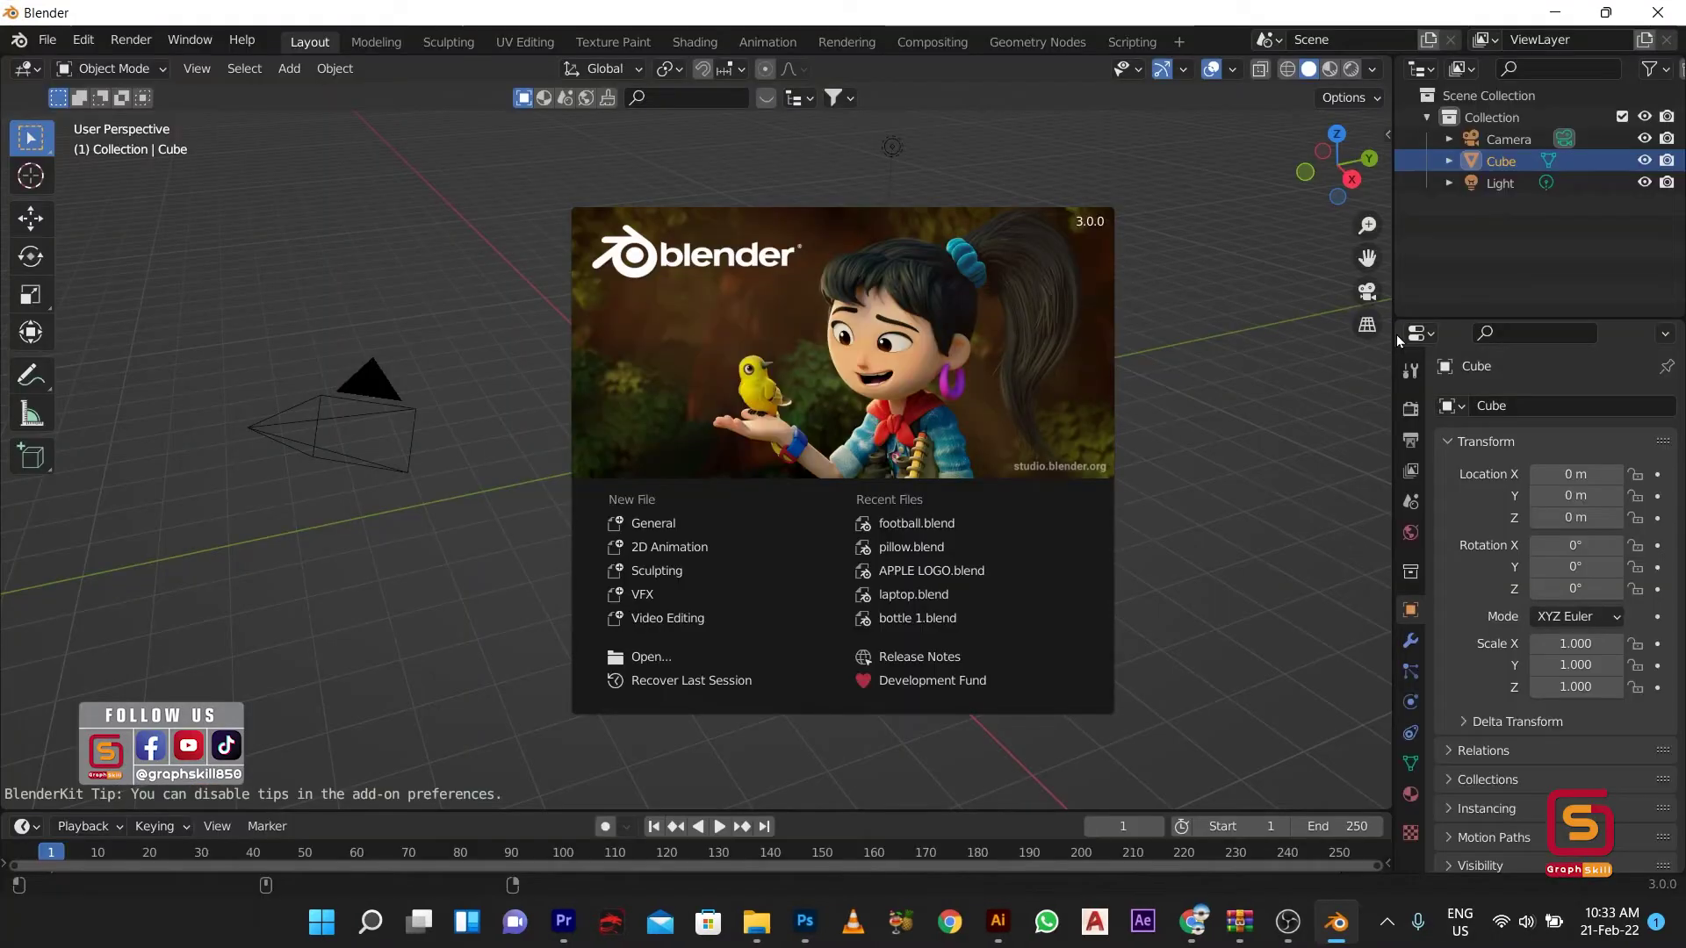
Step: Close the splash screen, delete the default cube and switch to the front orthographic view
left_click(474, 551)
key("Delete")
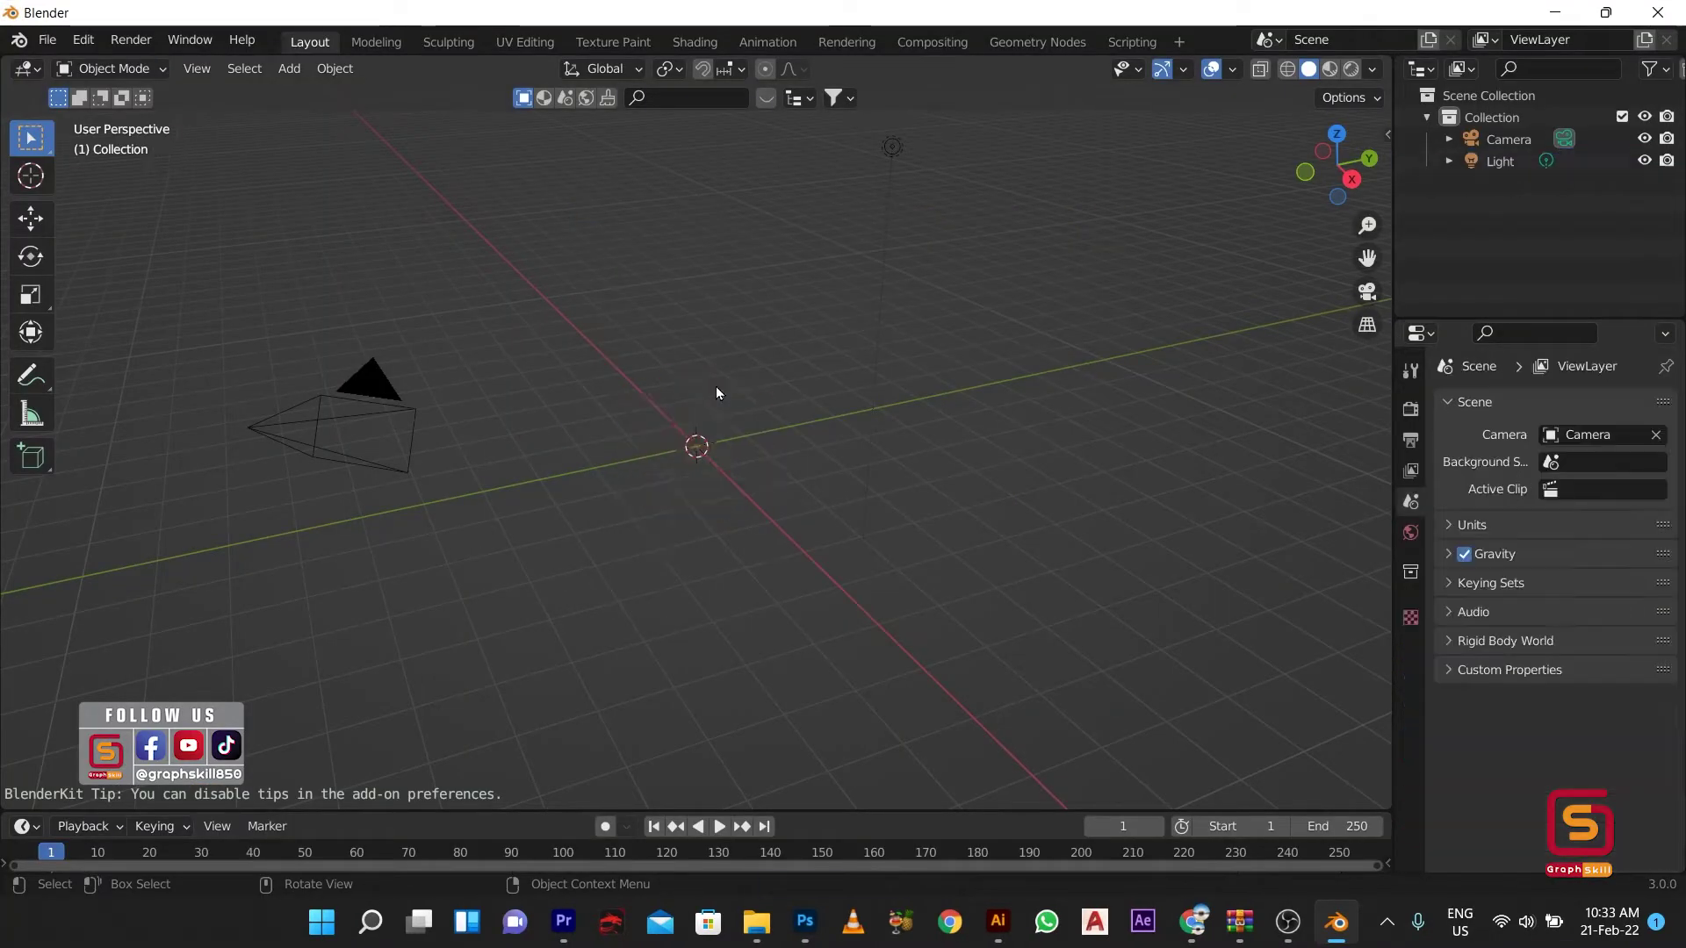
key("KP_1")
key("shift+a")
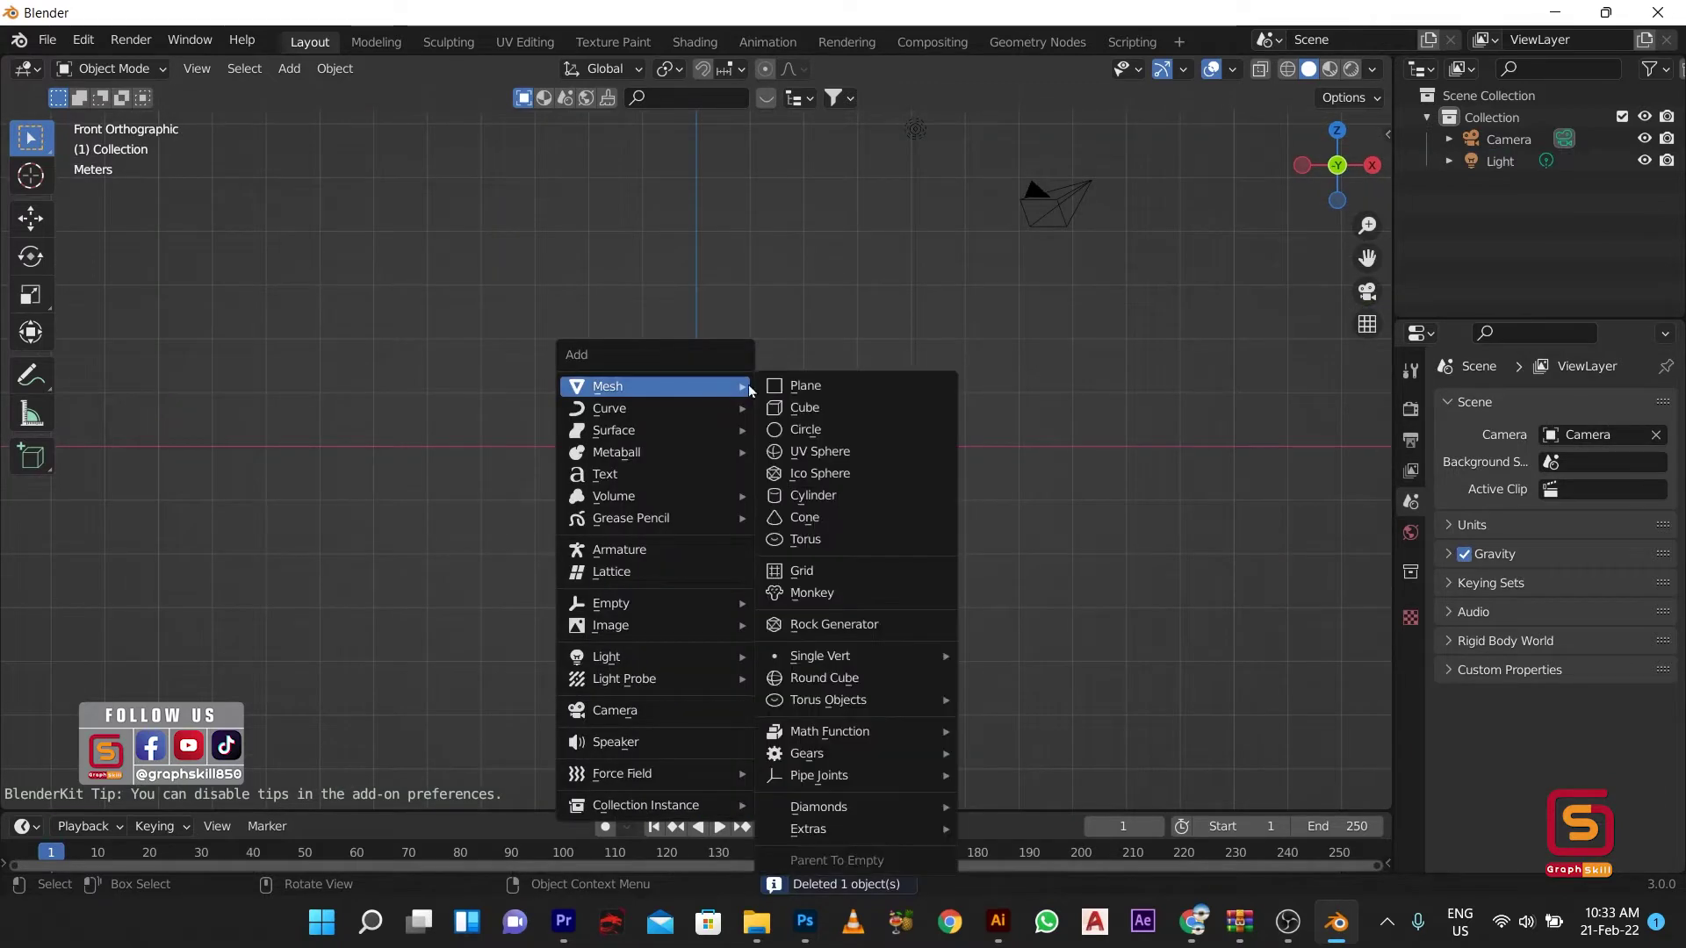
Step: Add a Single Vert mesh, then extrude it 2 m right and then high upward
mouse_move(820, 656)
left_click(1045, 665)
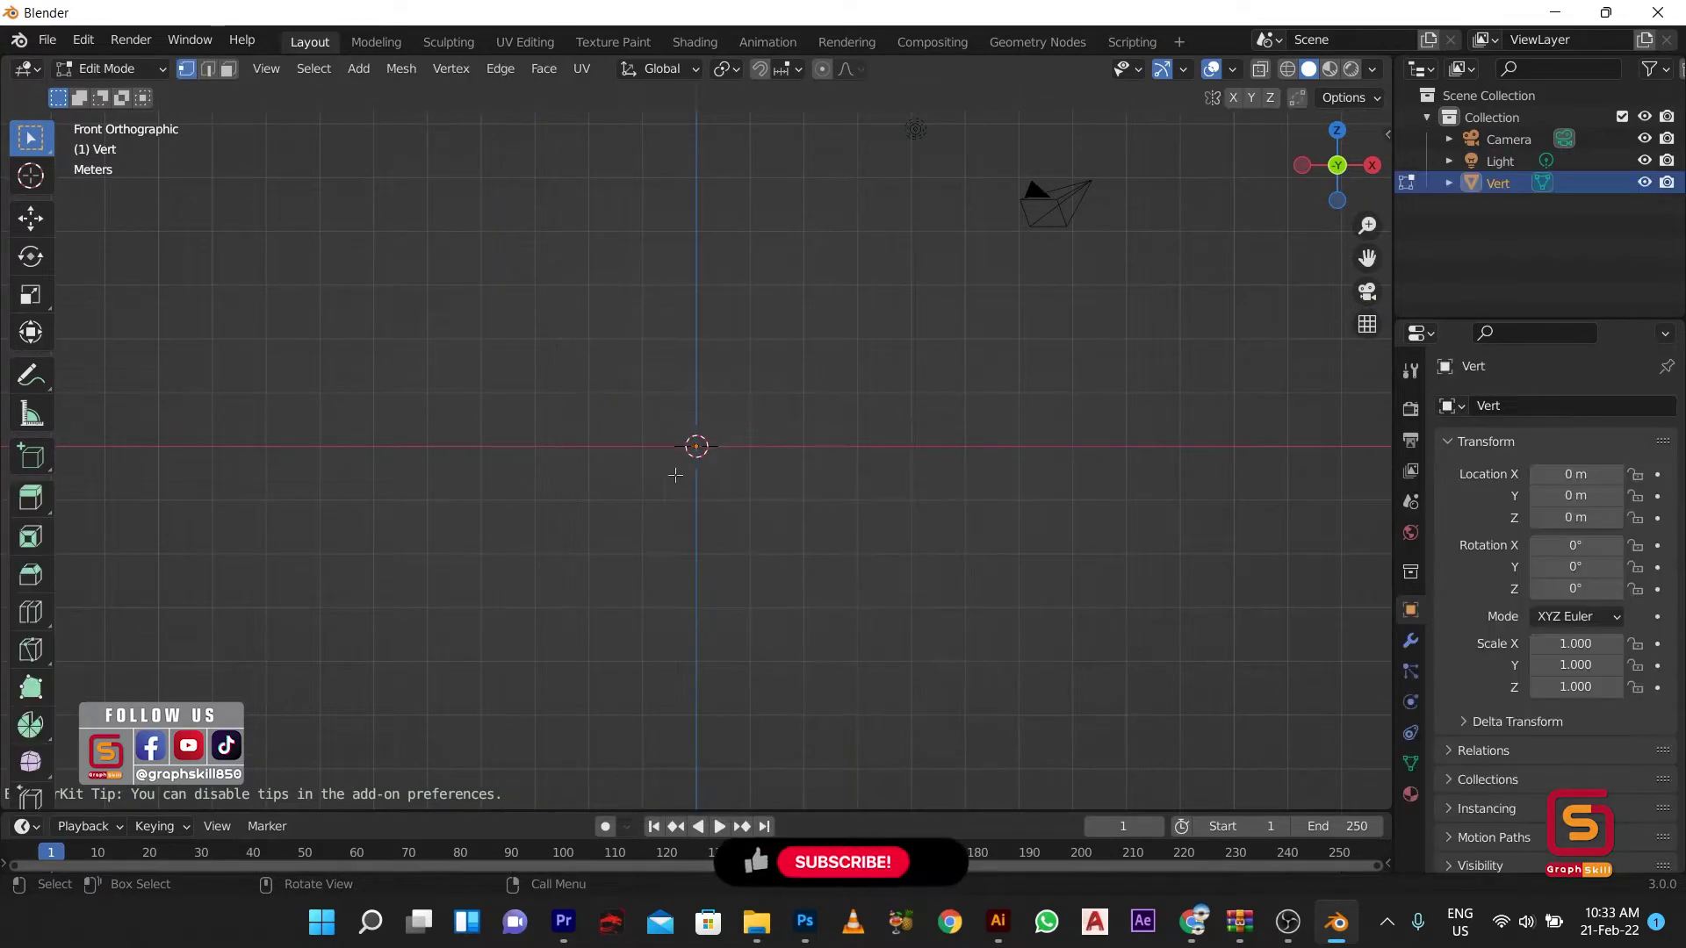
key("Tab")
left_click(30, 220)
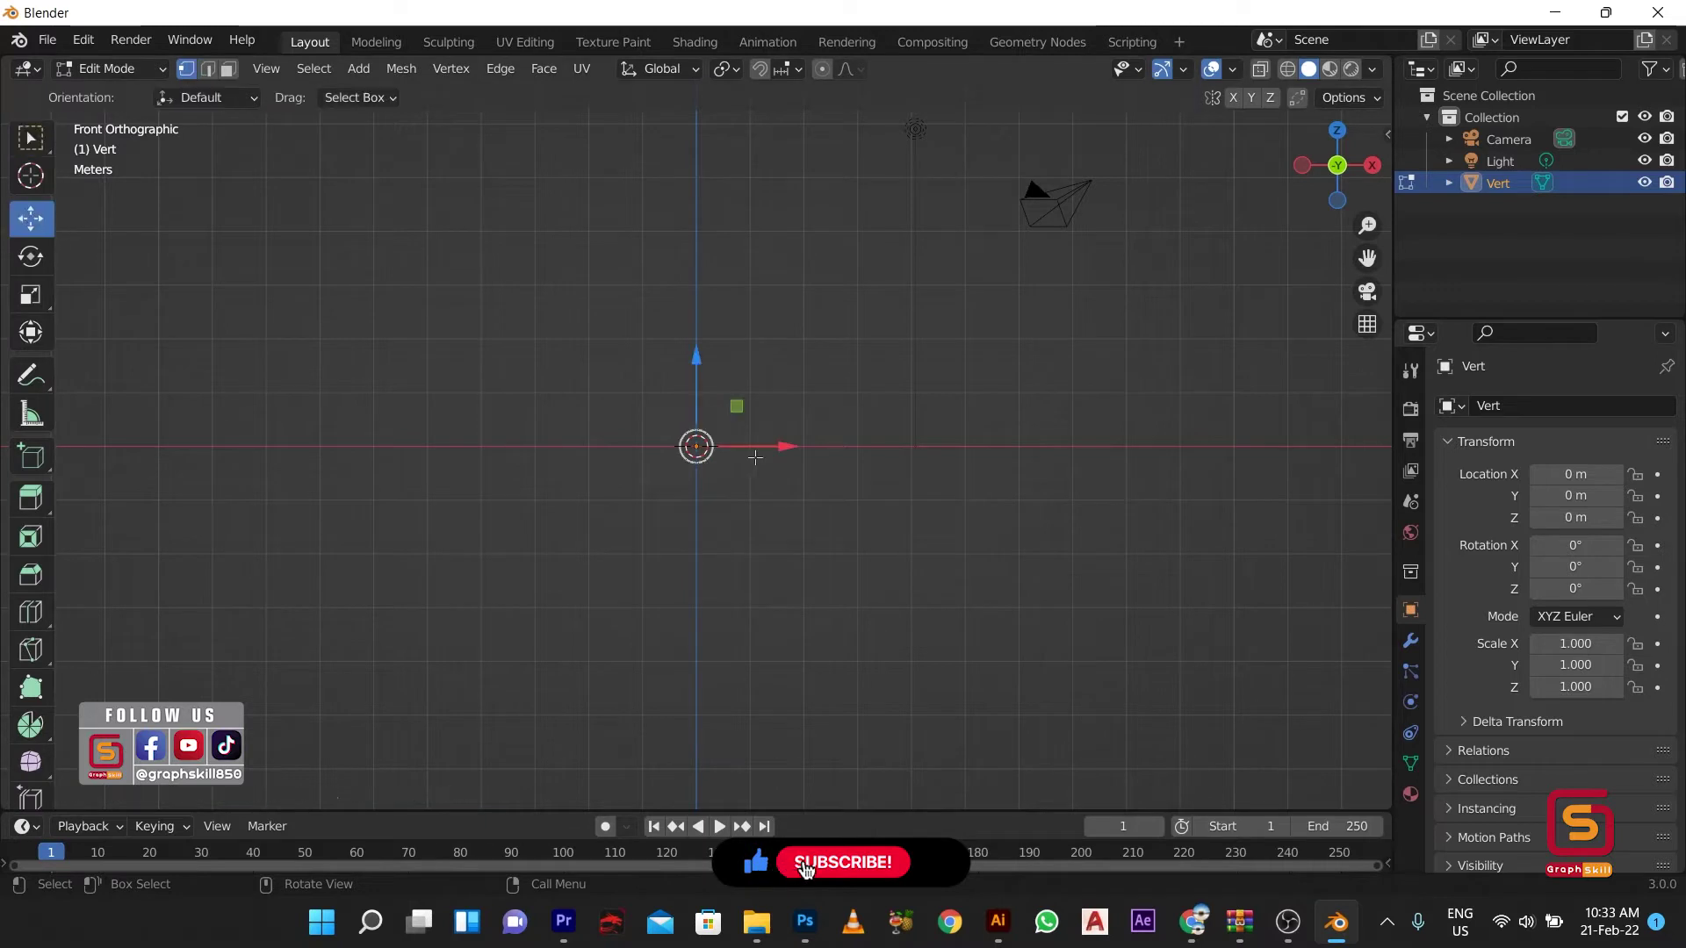
key("e")
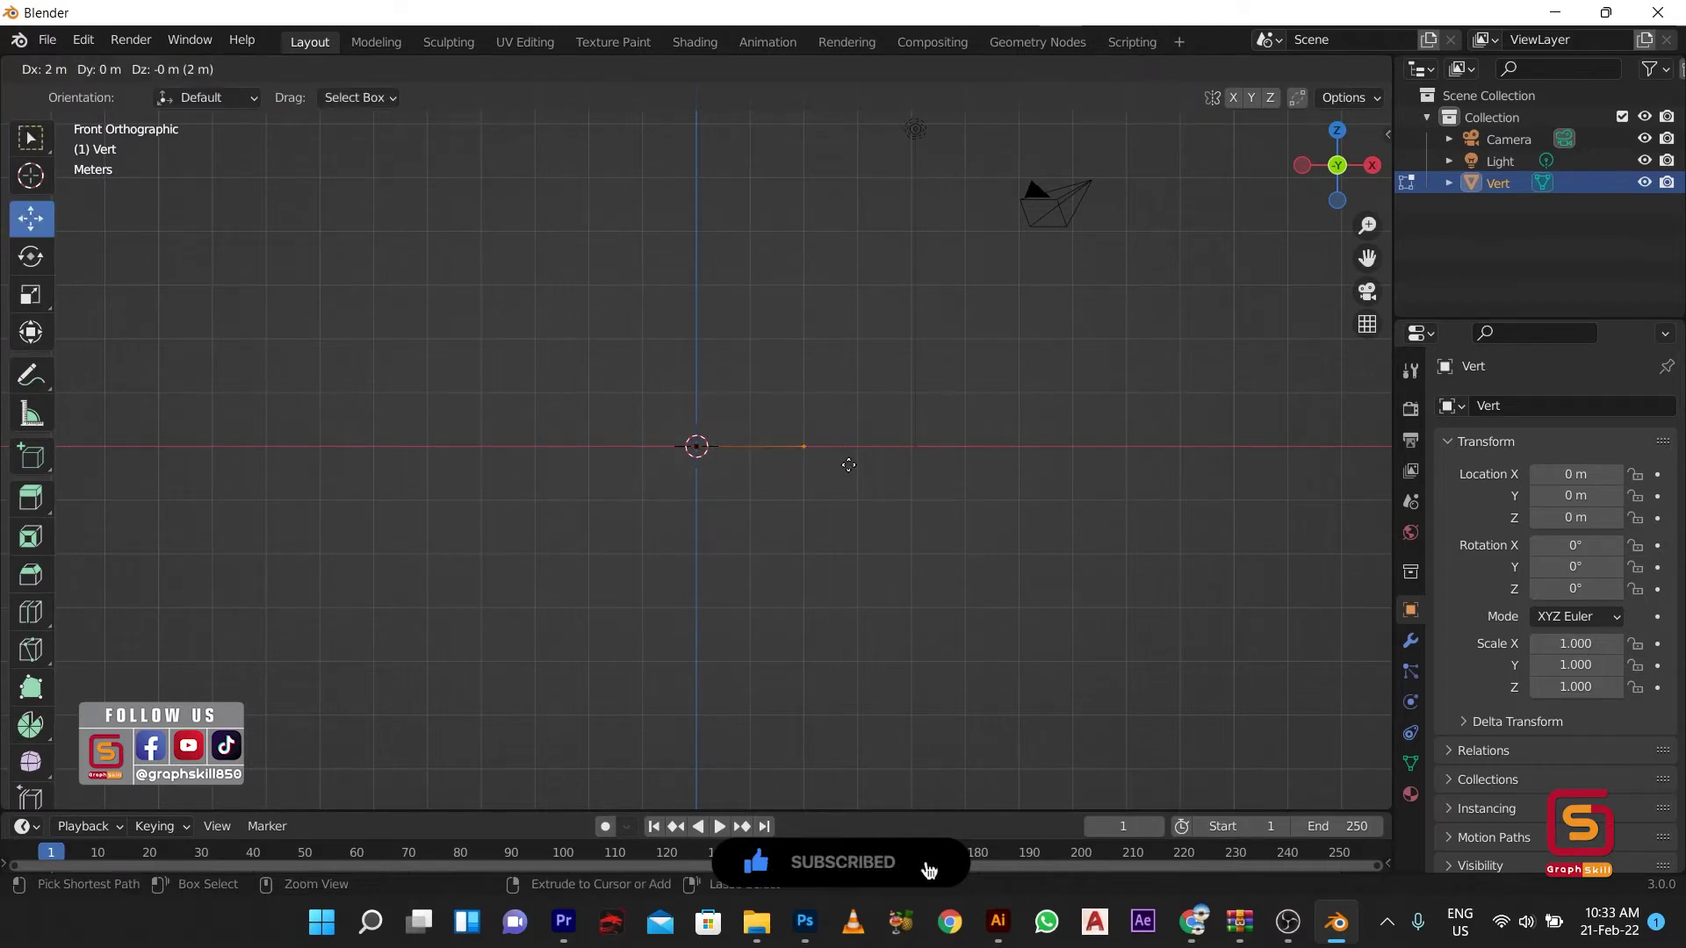
left_click(848, 457)
key("e")
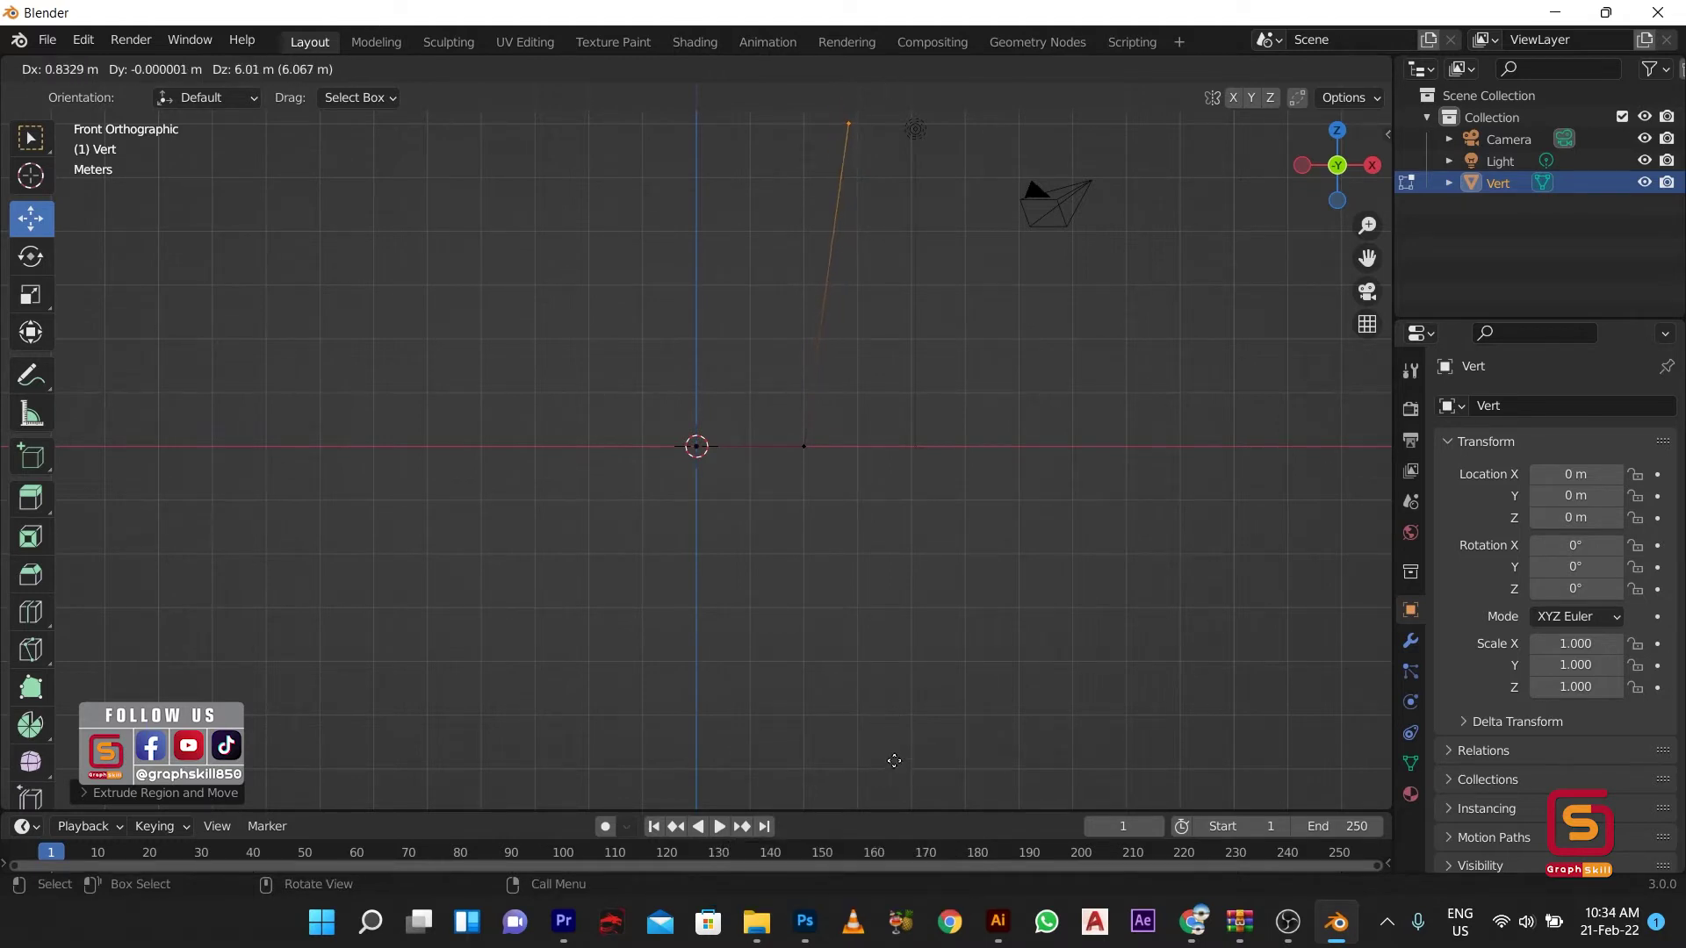
left_click(893, 763, "ctrl")
Step: Shift the slanted edge left toward the origin and nudge its top vertex slightly left
left_click_drag(909, 378, 711, 531)
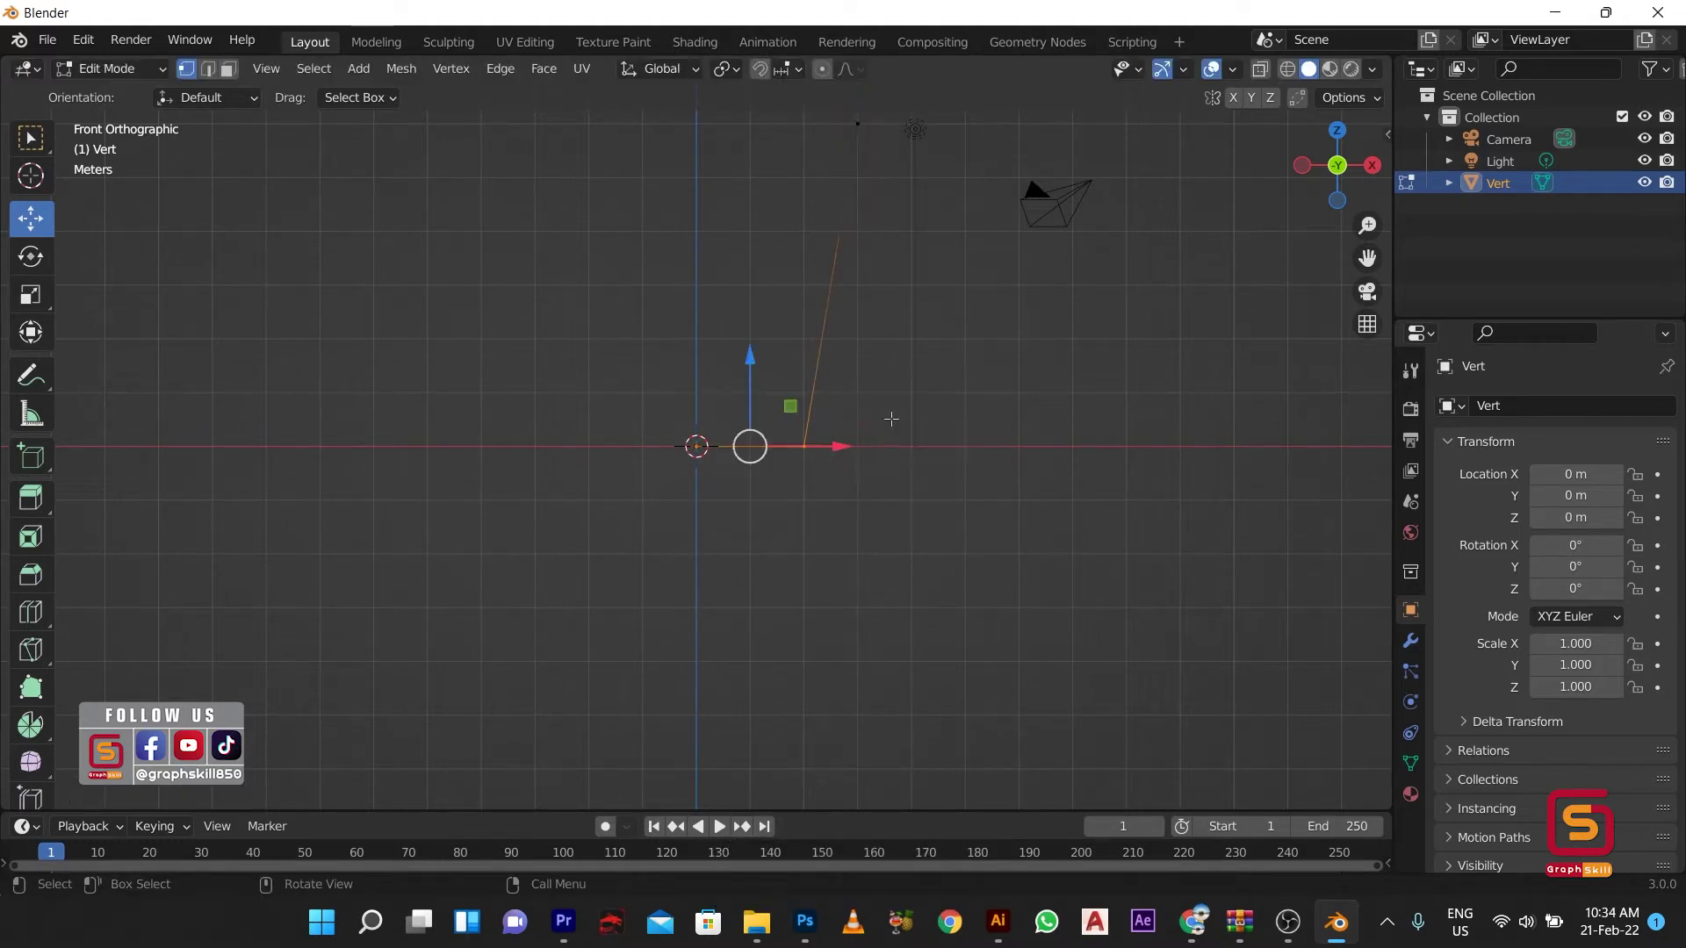
left_click_drag(904, 115, 779, 481)
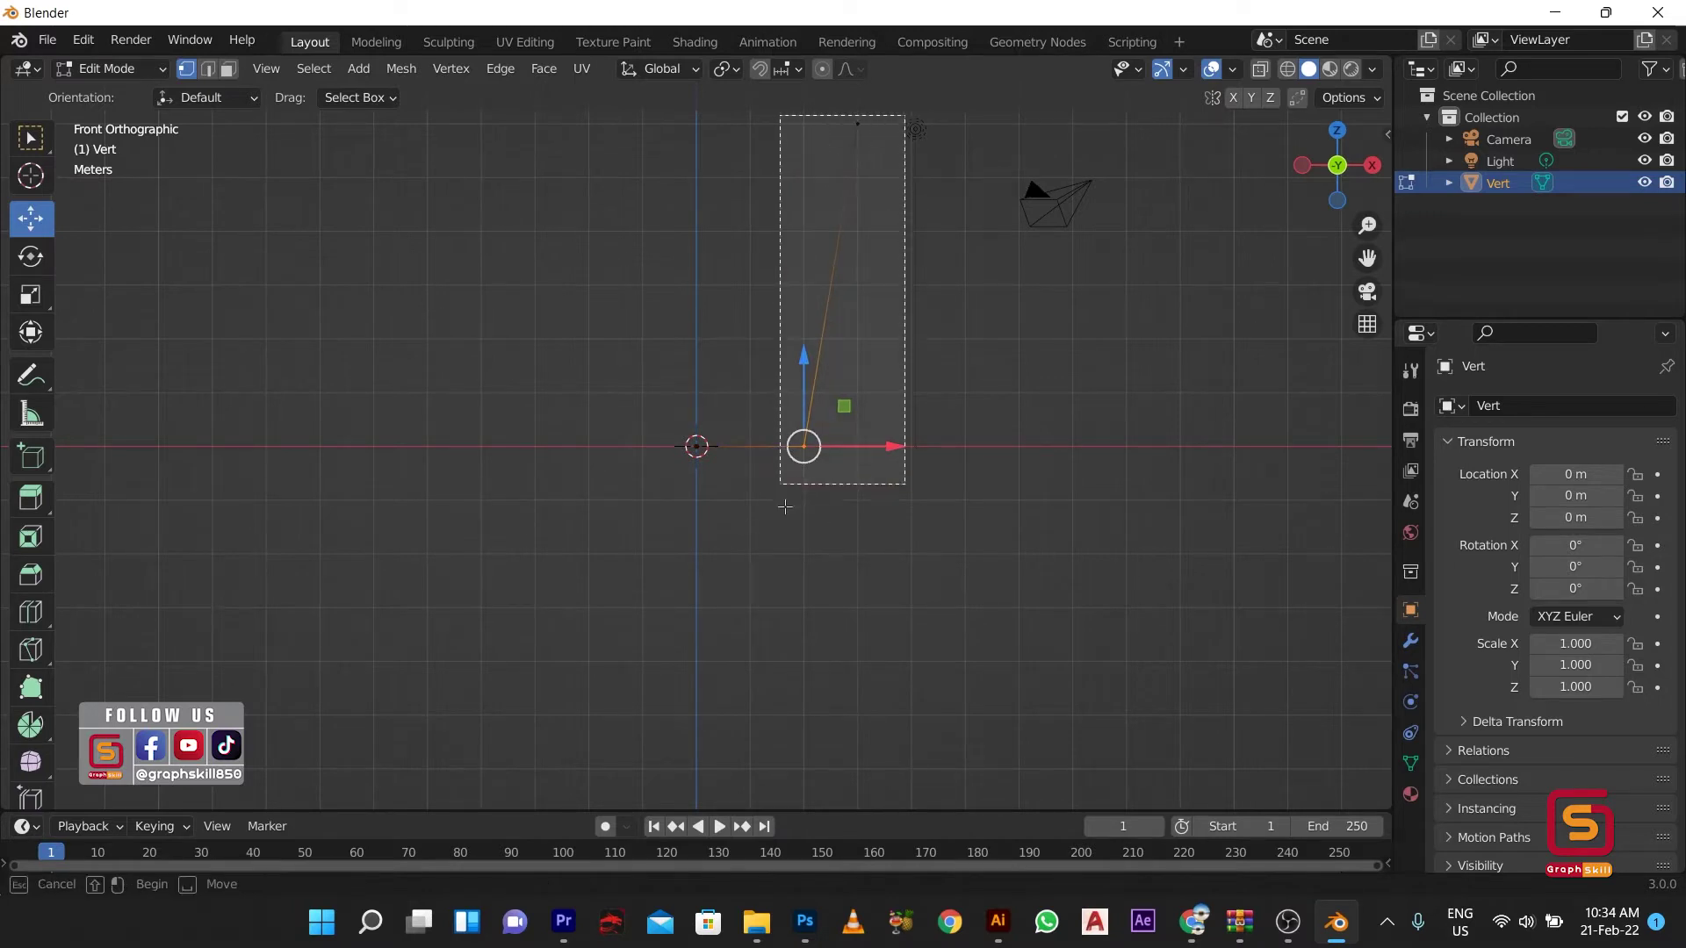
left_click(896, 277)
key("b")
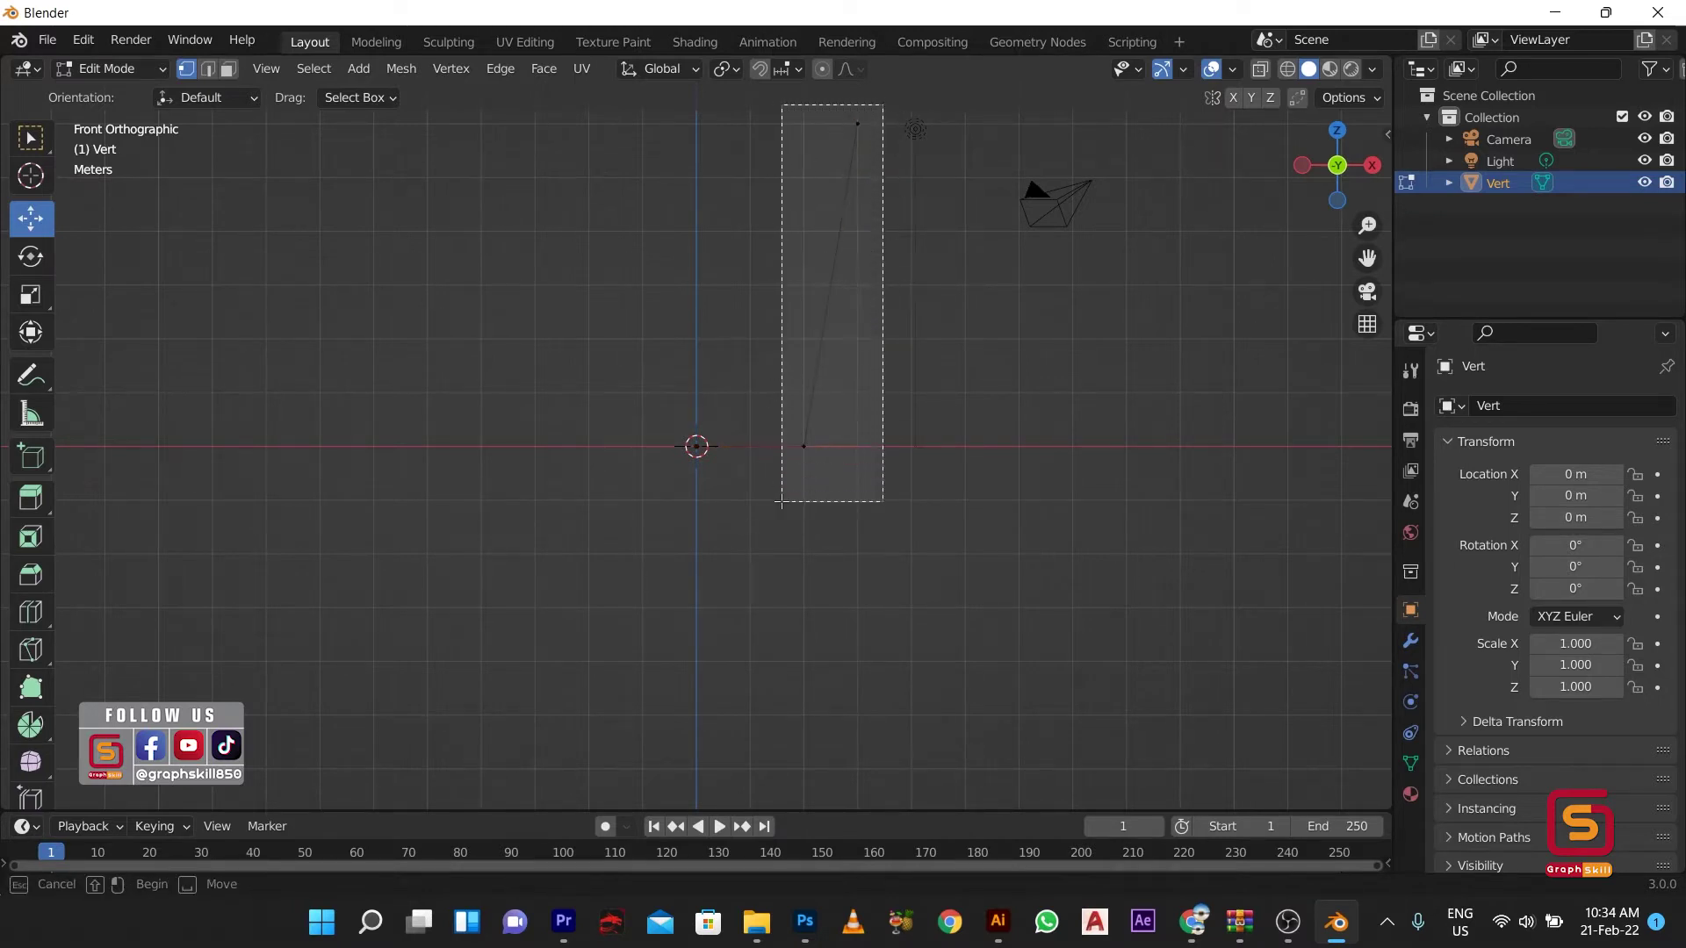
left_click_drag(883, 107, 779, 500)
key("g")
left_click(834, 285)
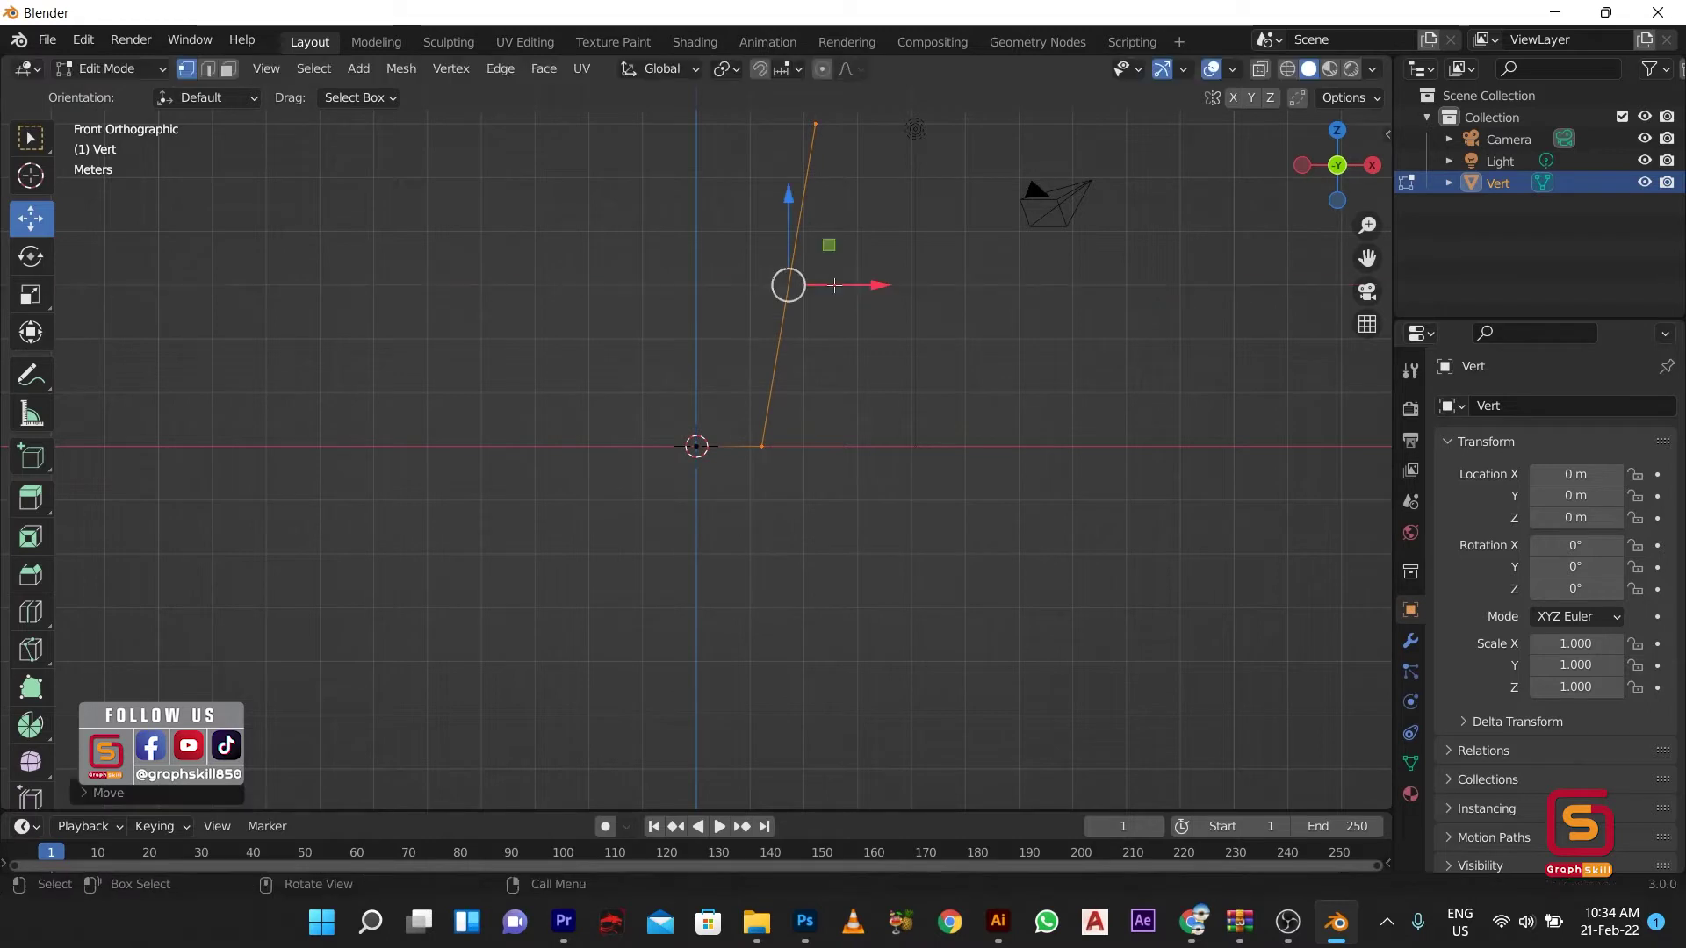
left_click(816, 124)
key("g")
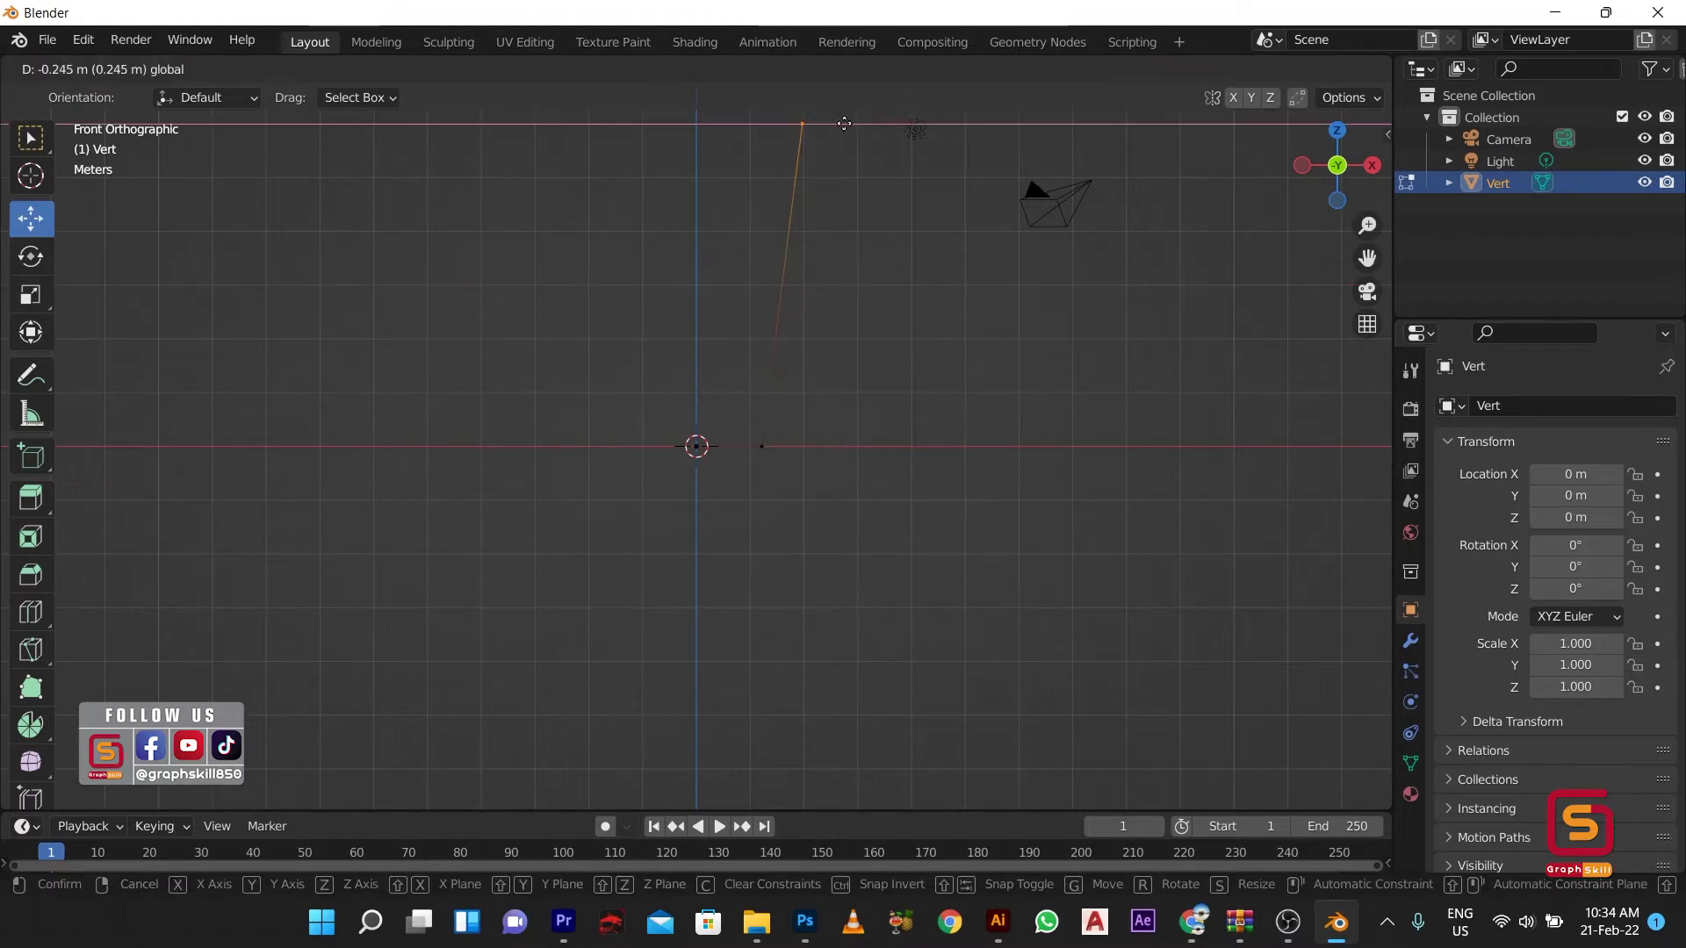
left_click(846, 586)
Step: Frame the top vertex and extrude a new vertex just up and right of it
left_click(266, 70)
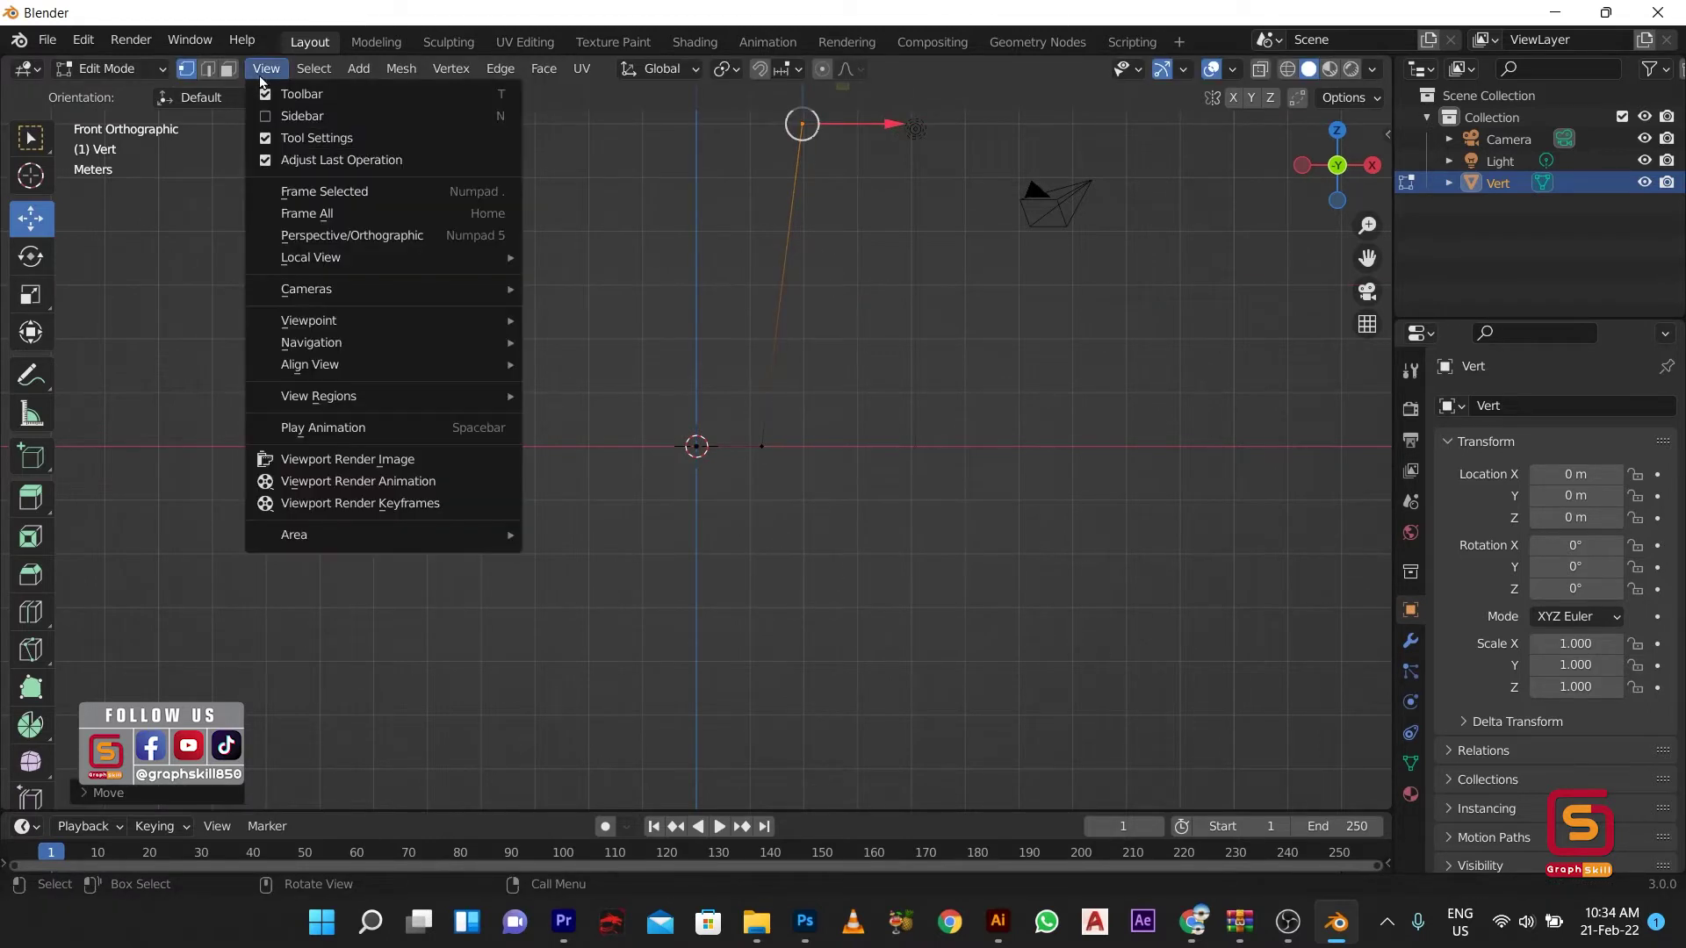
left_click(338, 192)
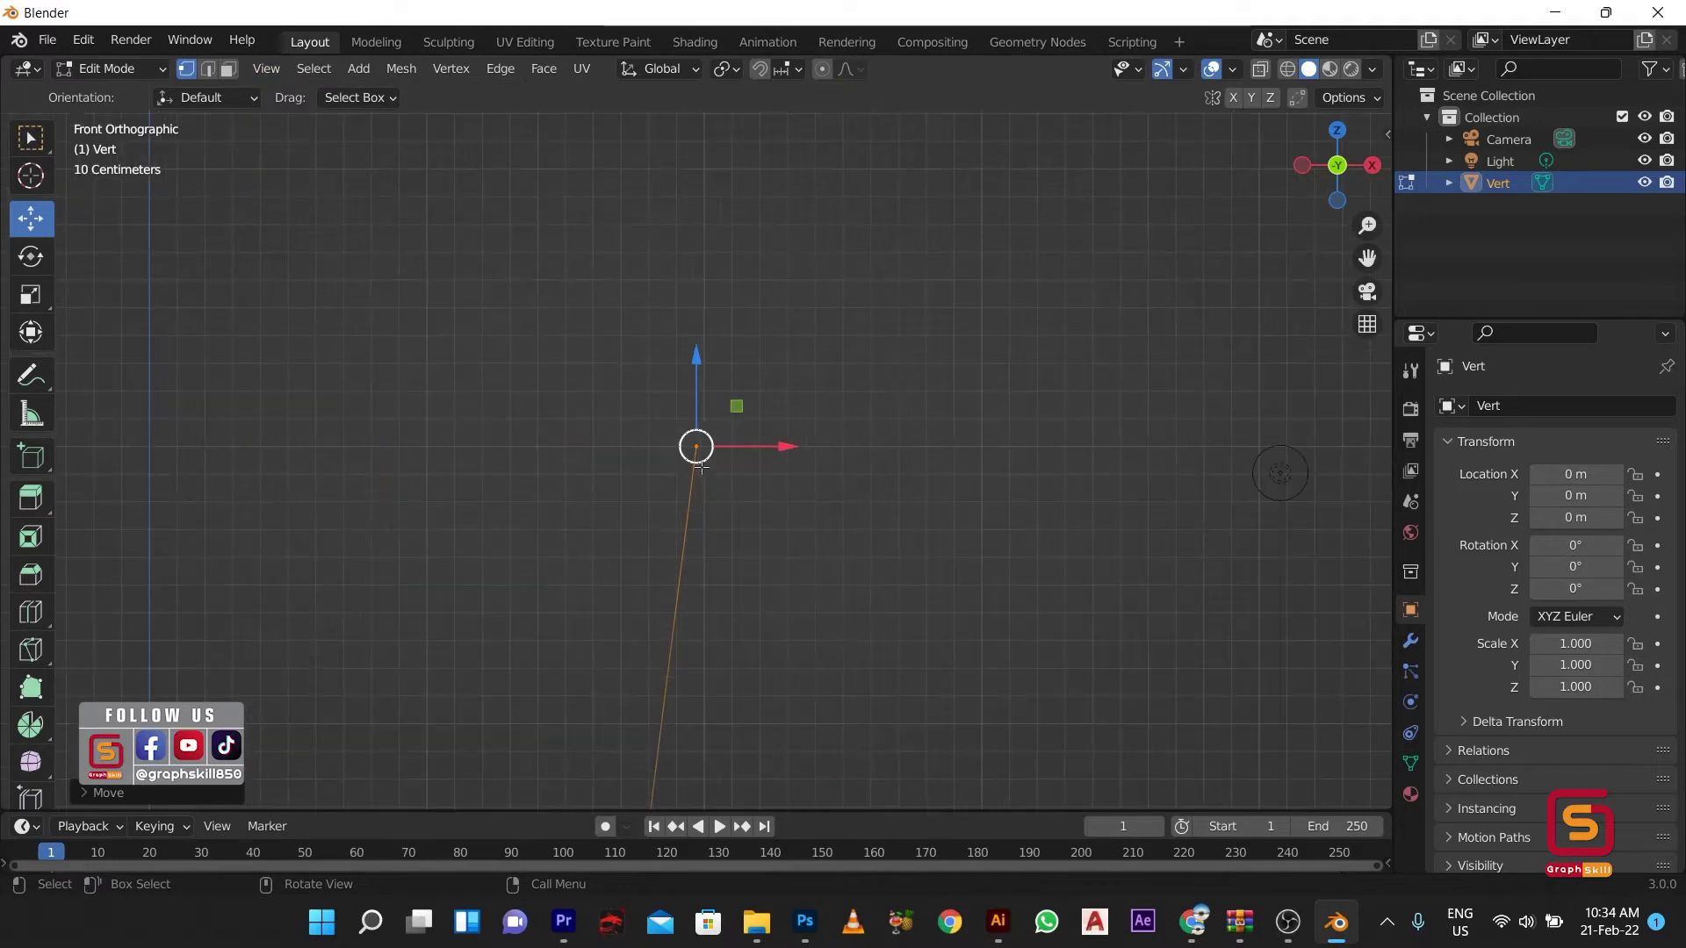
key("g")
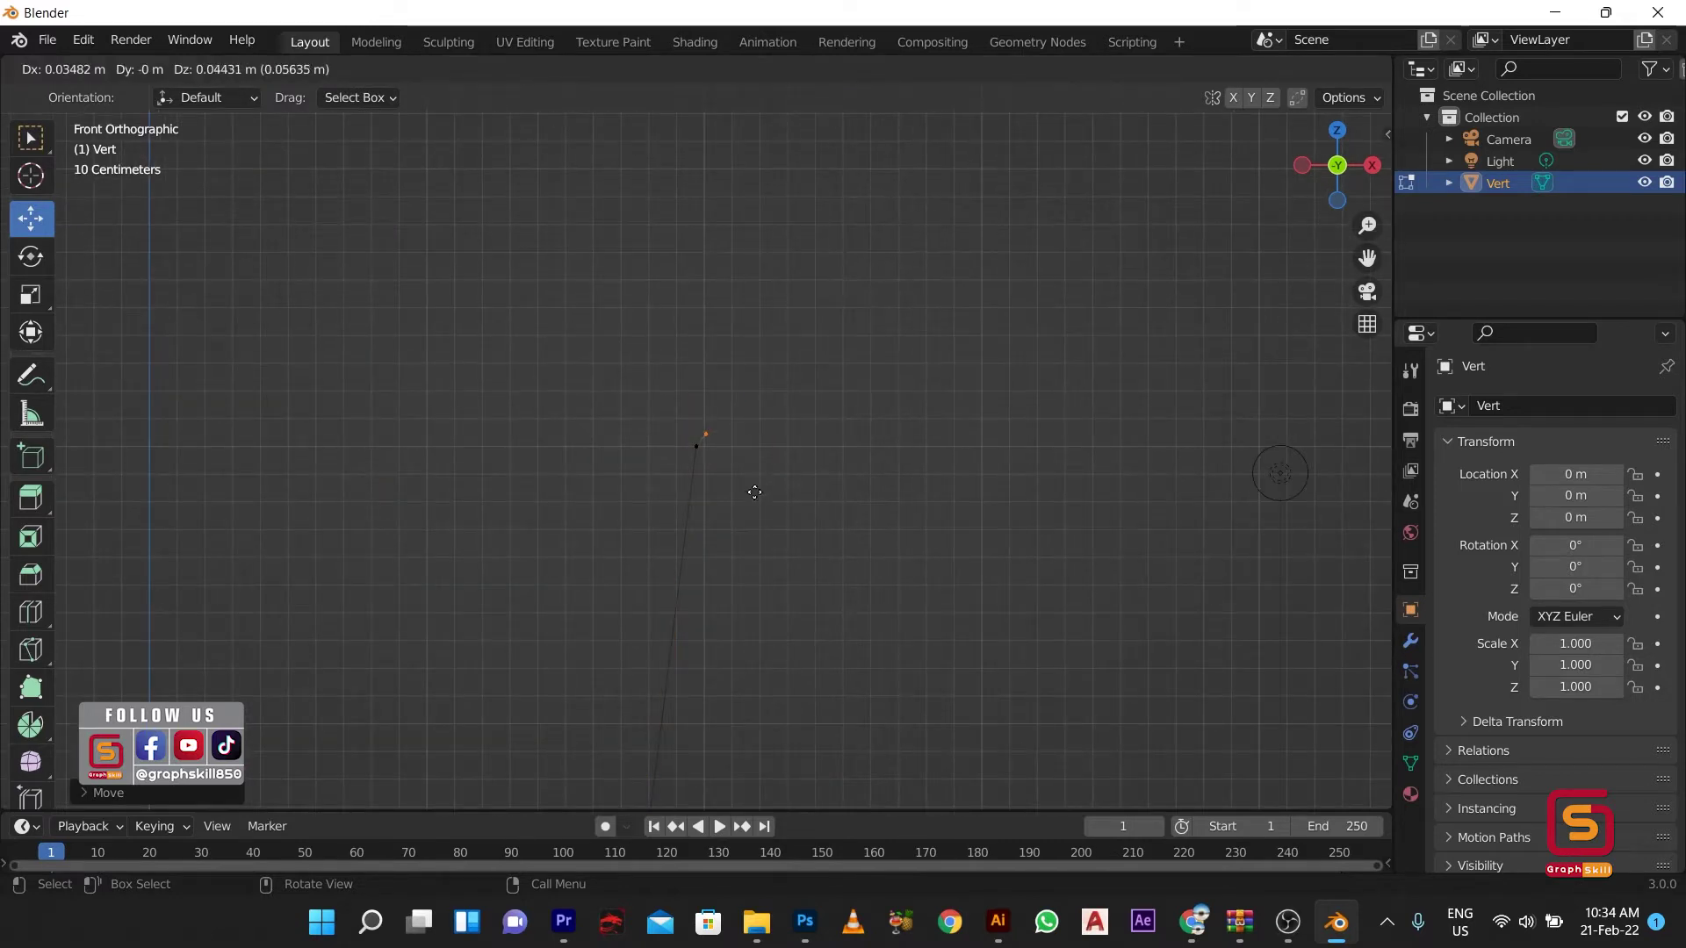
left_click(764, 485)
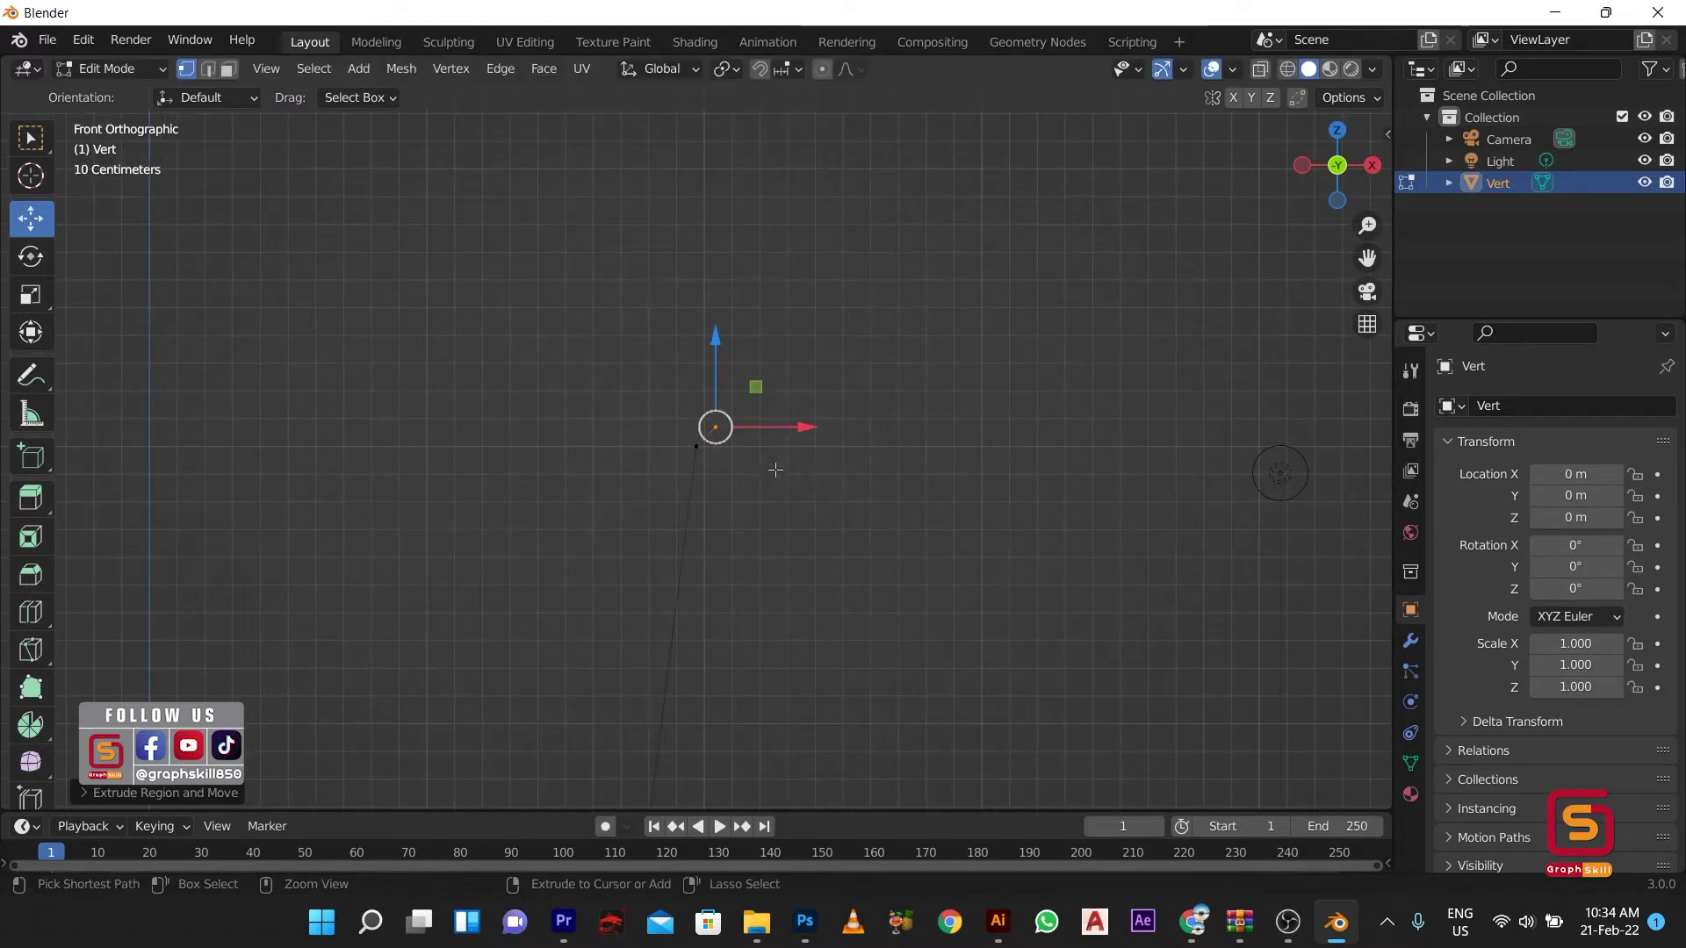
middle_click_drag(788, 491, 816, 384, "ctrl")
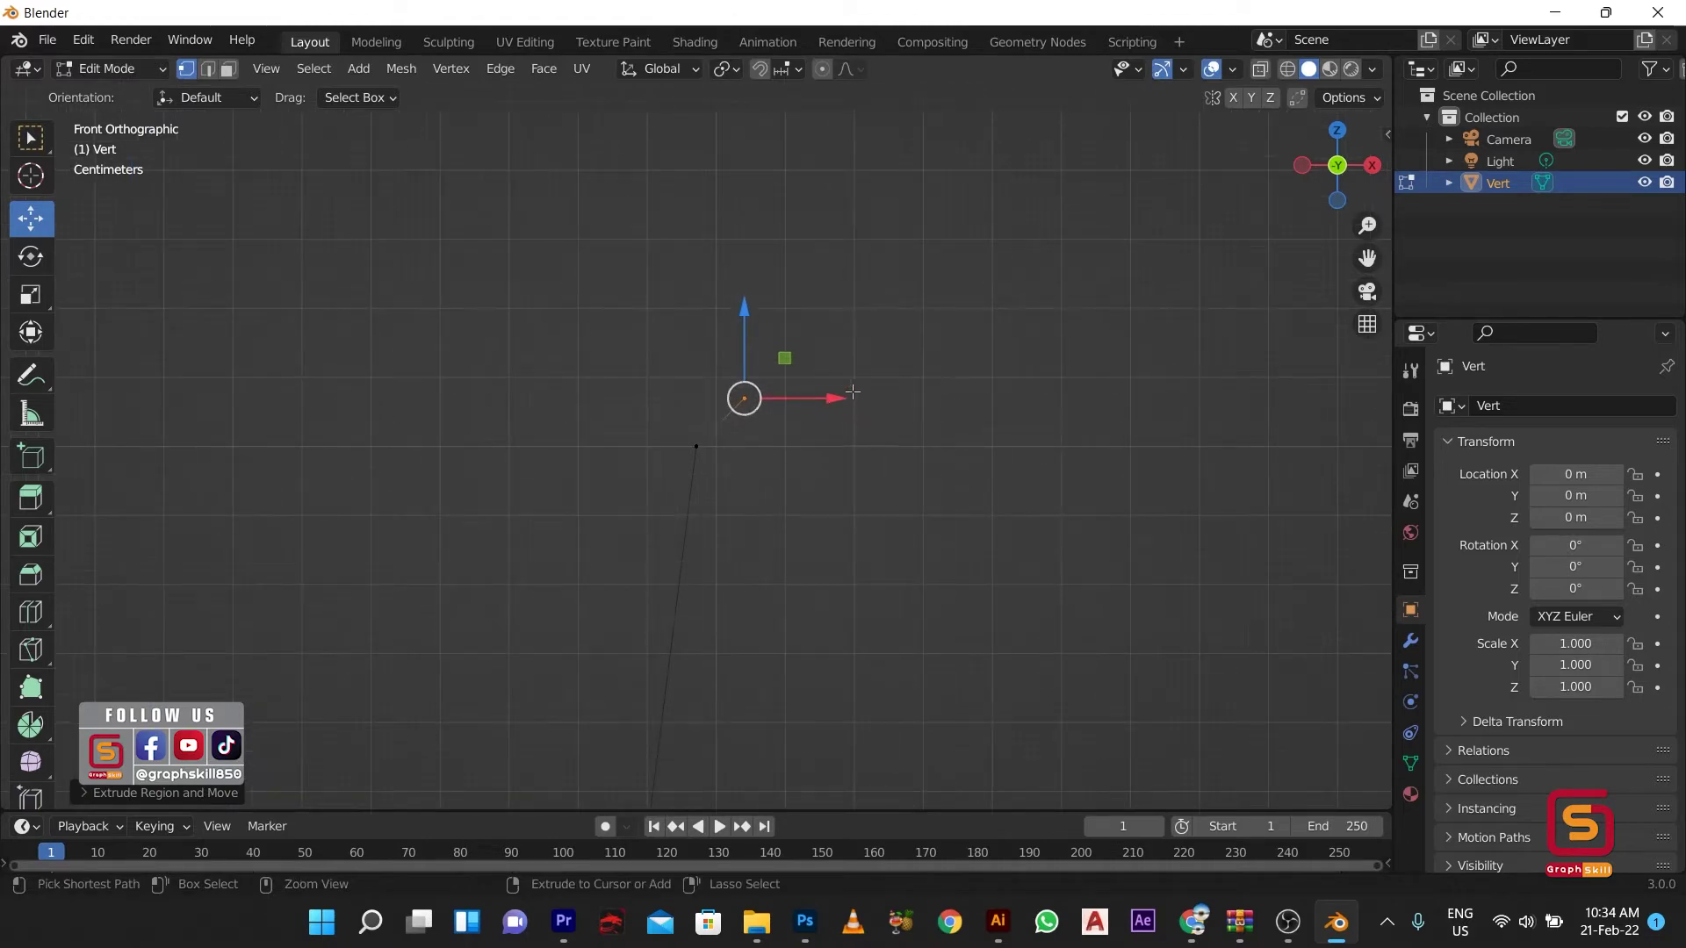
Step: Ctrl+right-click nine vertices curling around into a closed rim loop
right_click(801, 385, "ctrl")
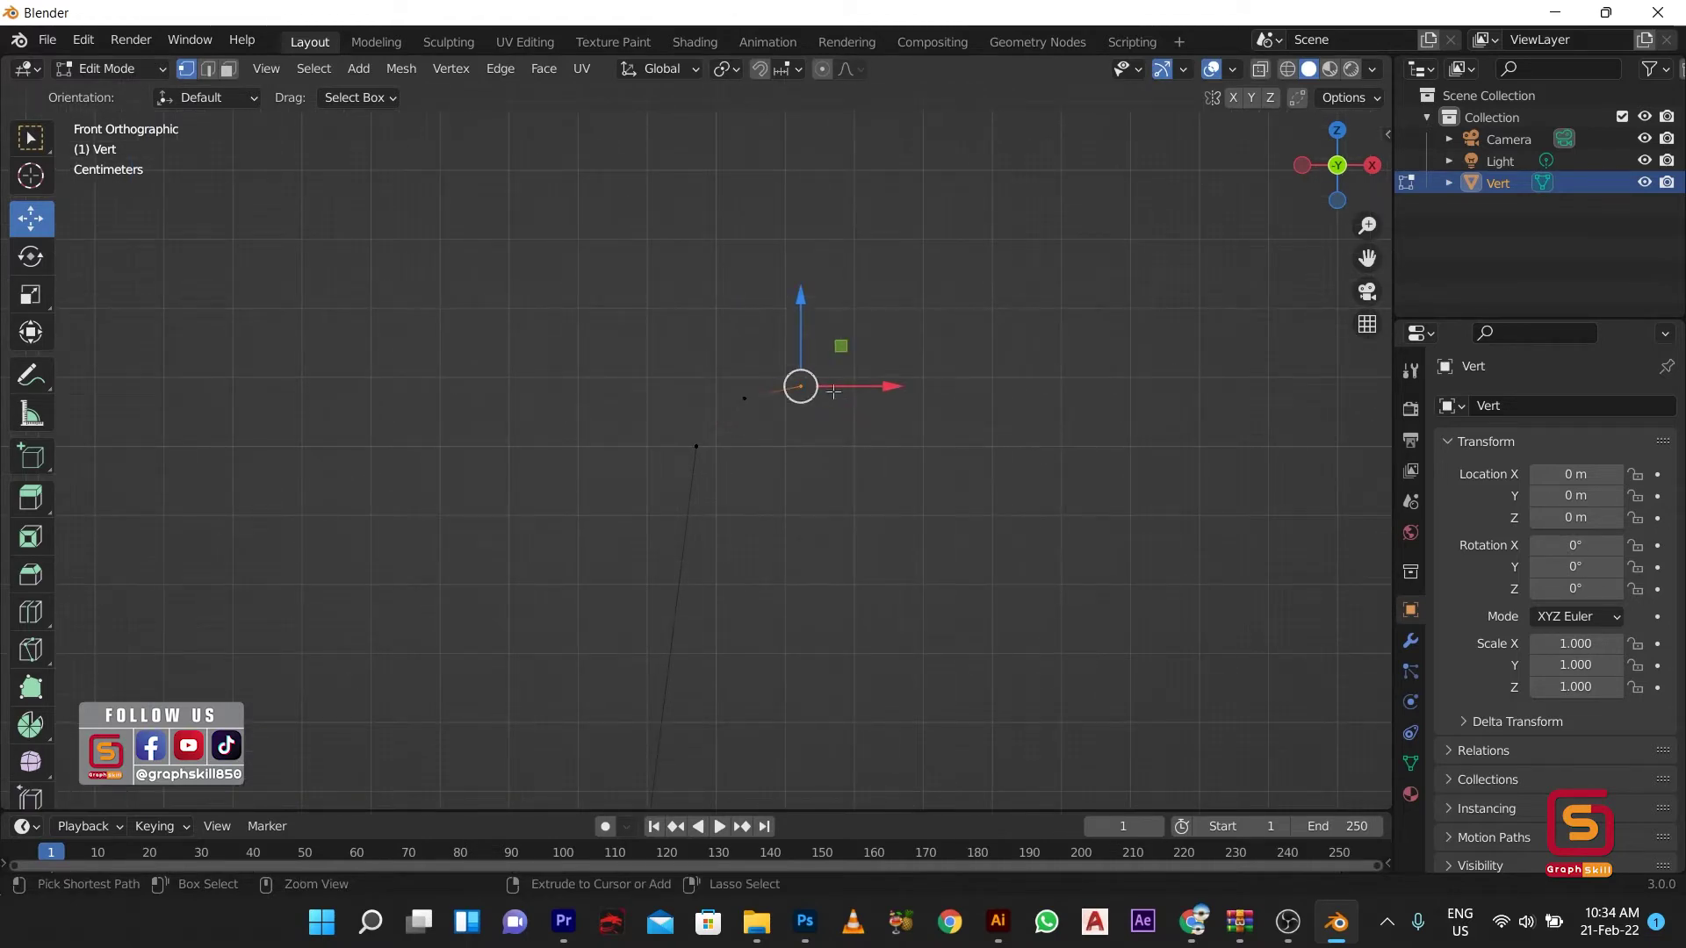
right_click(855, 414, "ctrl")
right_click(878, 452, "ctrl")
right_click(871, 492, "ctrl")
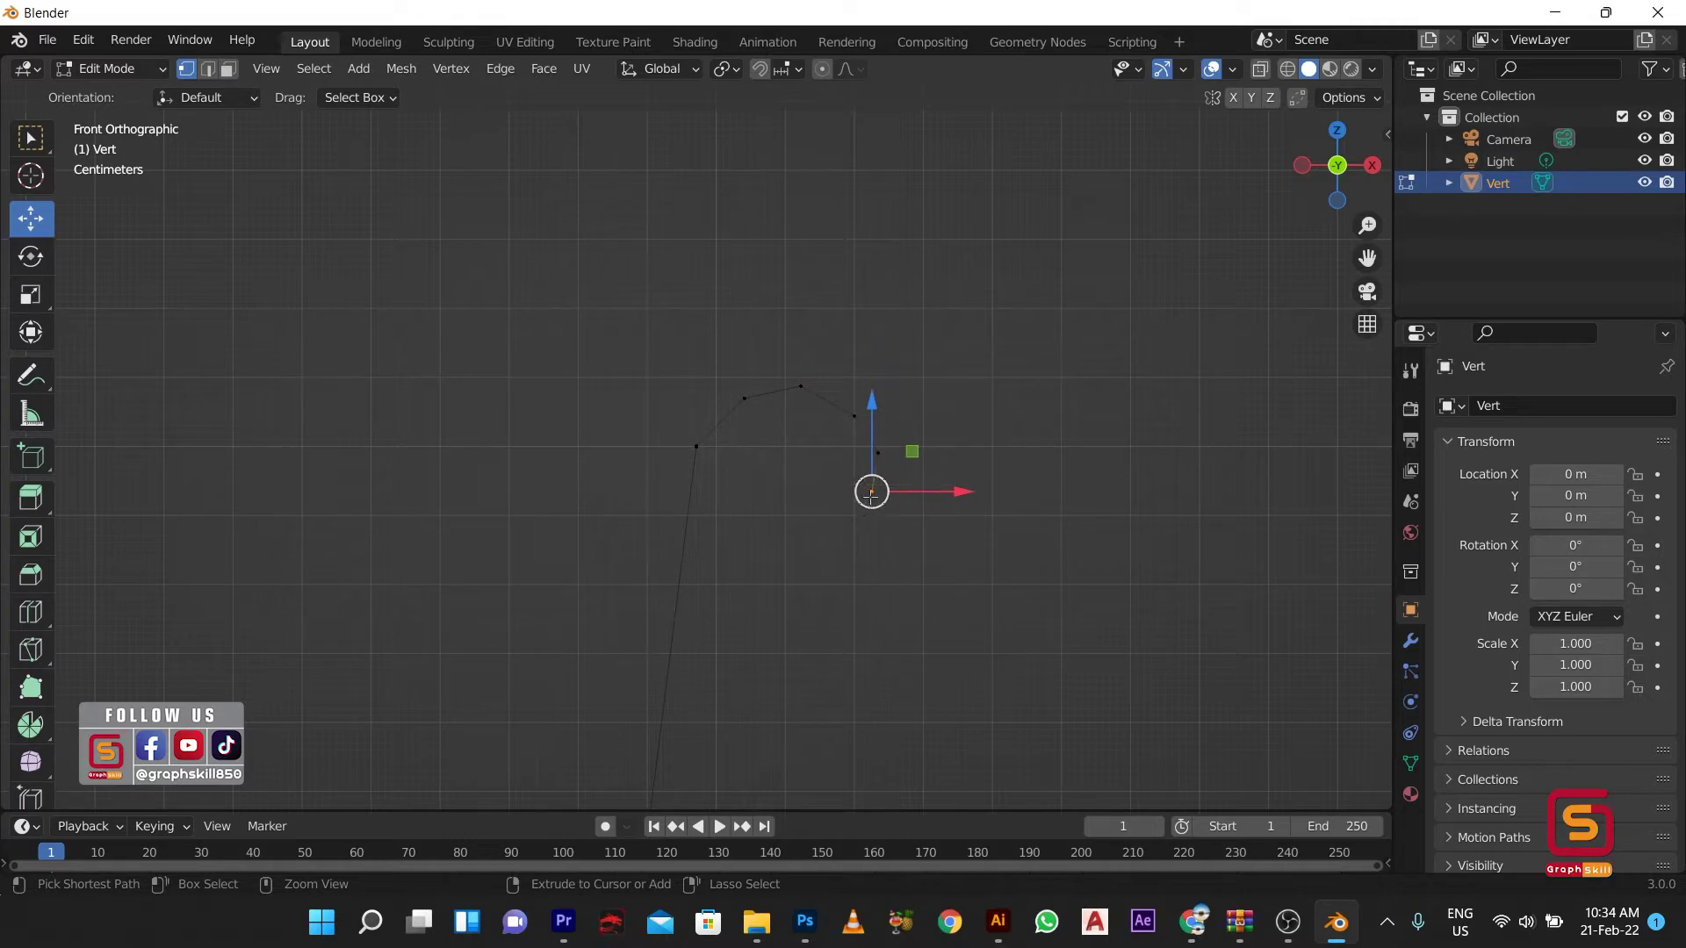
right_click(845, 525, "ctrl")
right_click(797, 541, "ctrl")
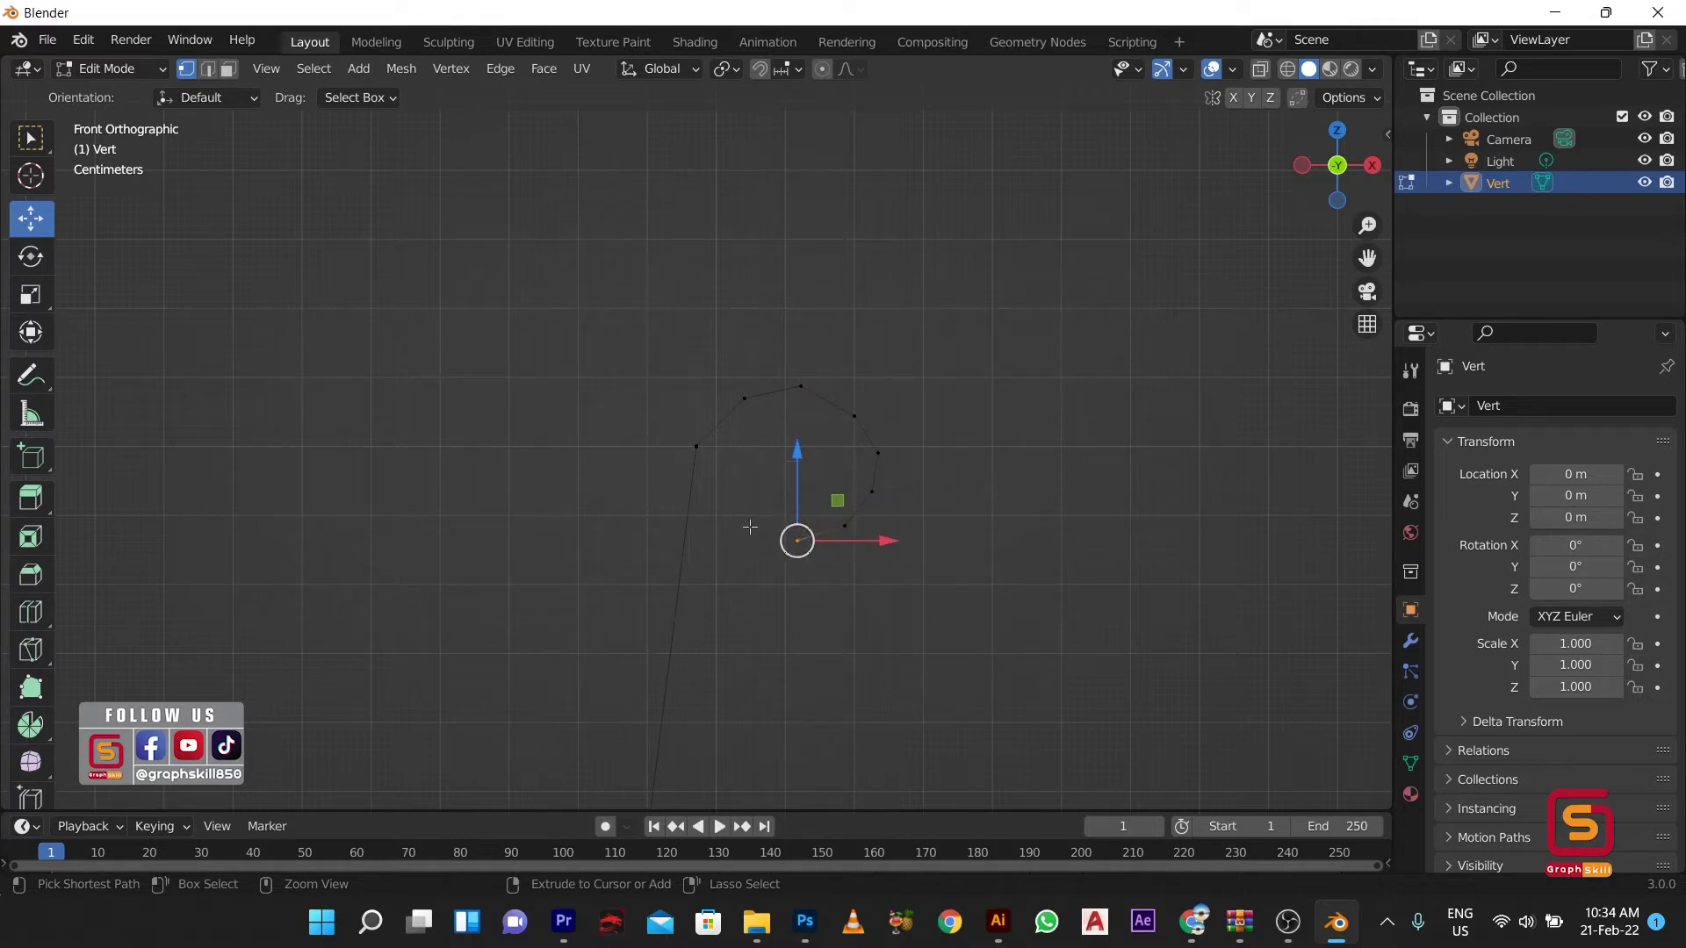
right_click(749, 526, "ctrl")
right_click(721, 499, "ctrl")
right_click(707, 468, "ctrl")
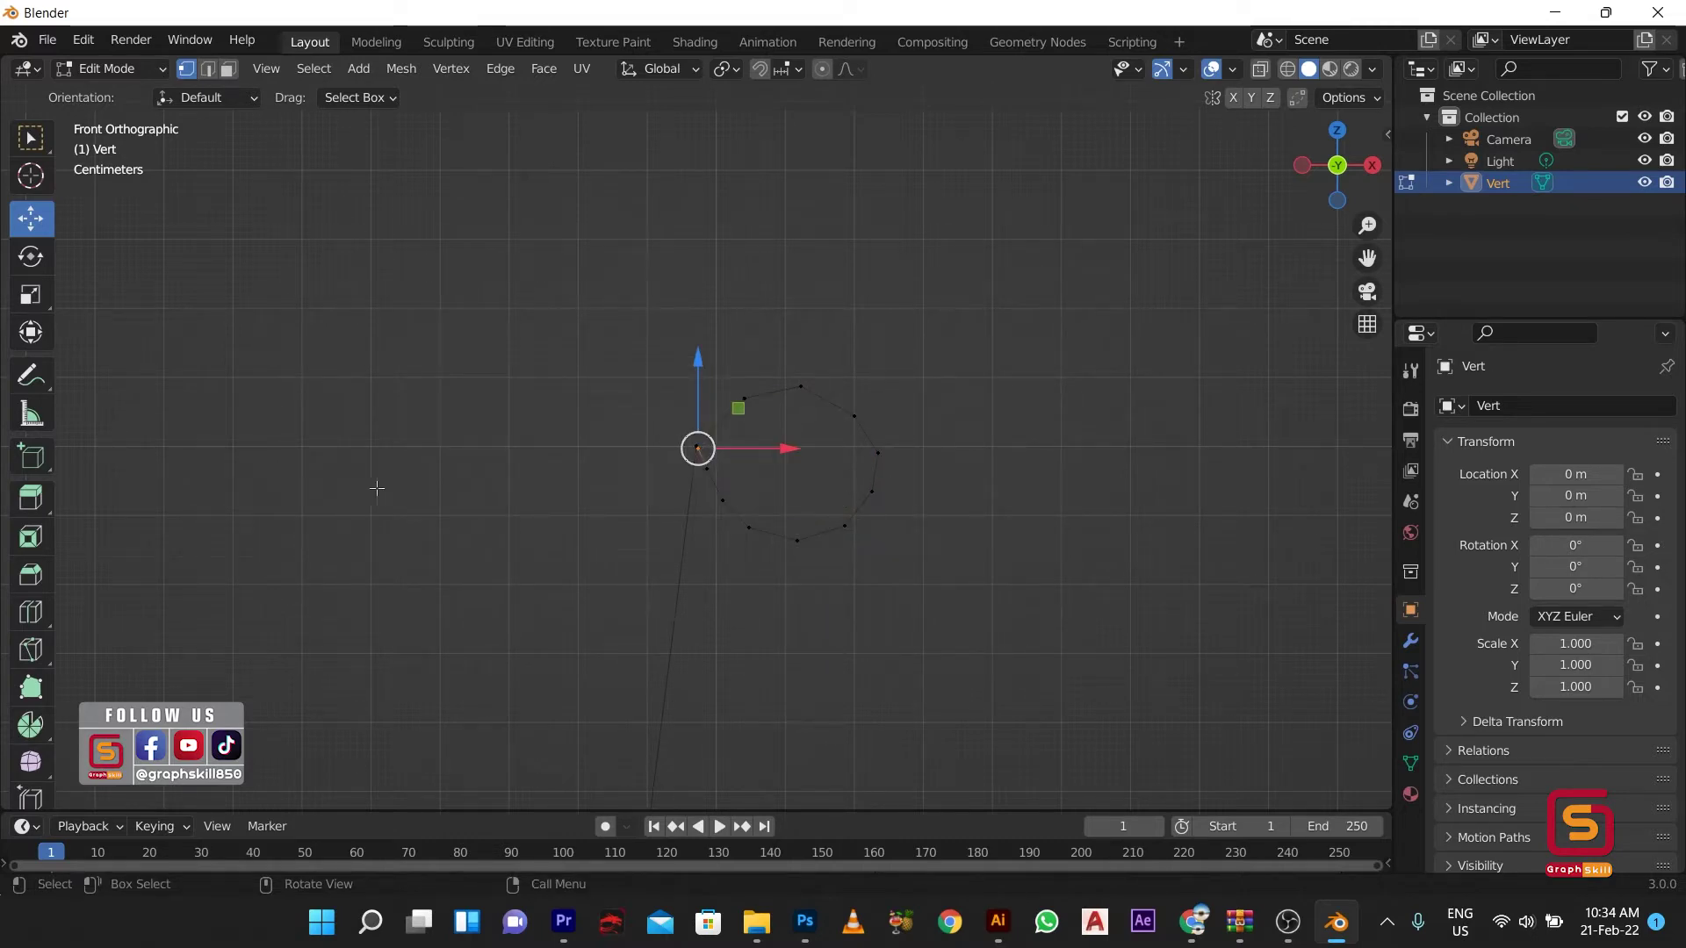
scroll(658, 424, "down", 3)
scroll(843, 346, "down", 3)
Step: Orbit to check the loop, then return to front view and Edit Mode
mouse_move(865, 340)
middle_mouse_down()
mouse_move(1036, 527)
mouse_move(663, 651)
middle_mouse_up()
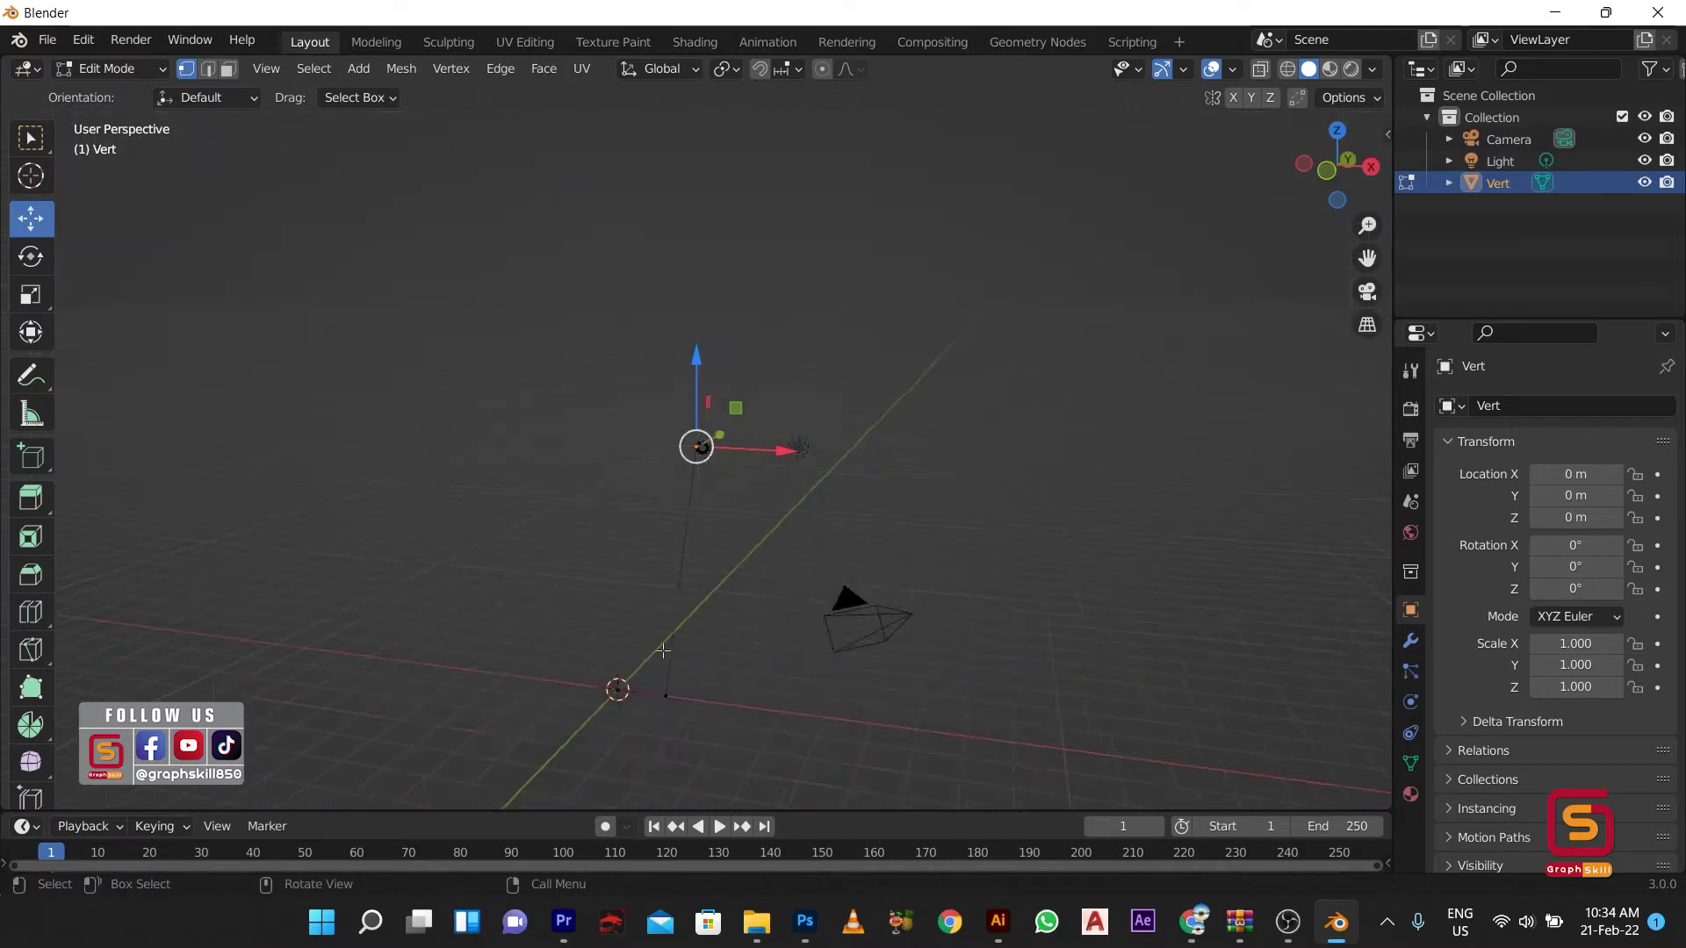
key("Tab")
key("KP_1")
scroll(692, 432, "up", 2)
scroll(734, 469, "up", 2)
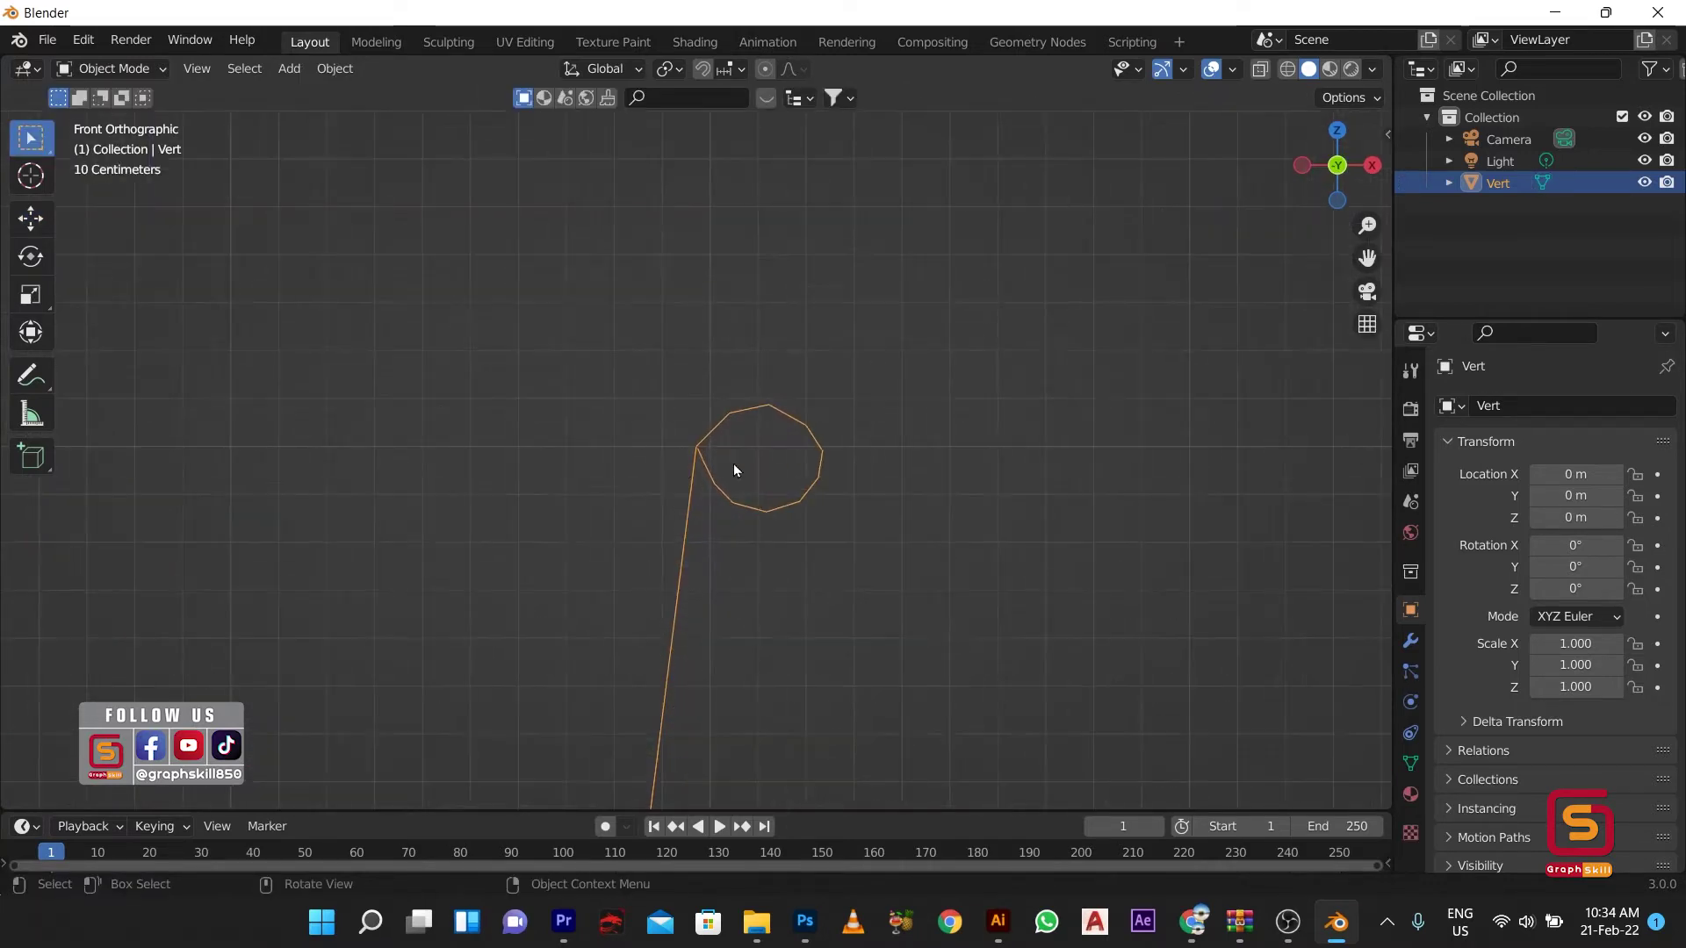
scroll(734, 470, "up", 3)
scroll(762, 458, "up", 2)
key("Tab")
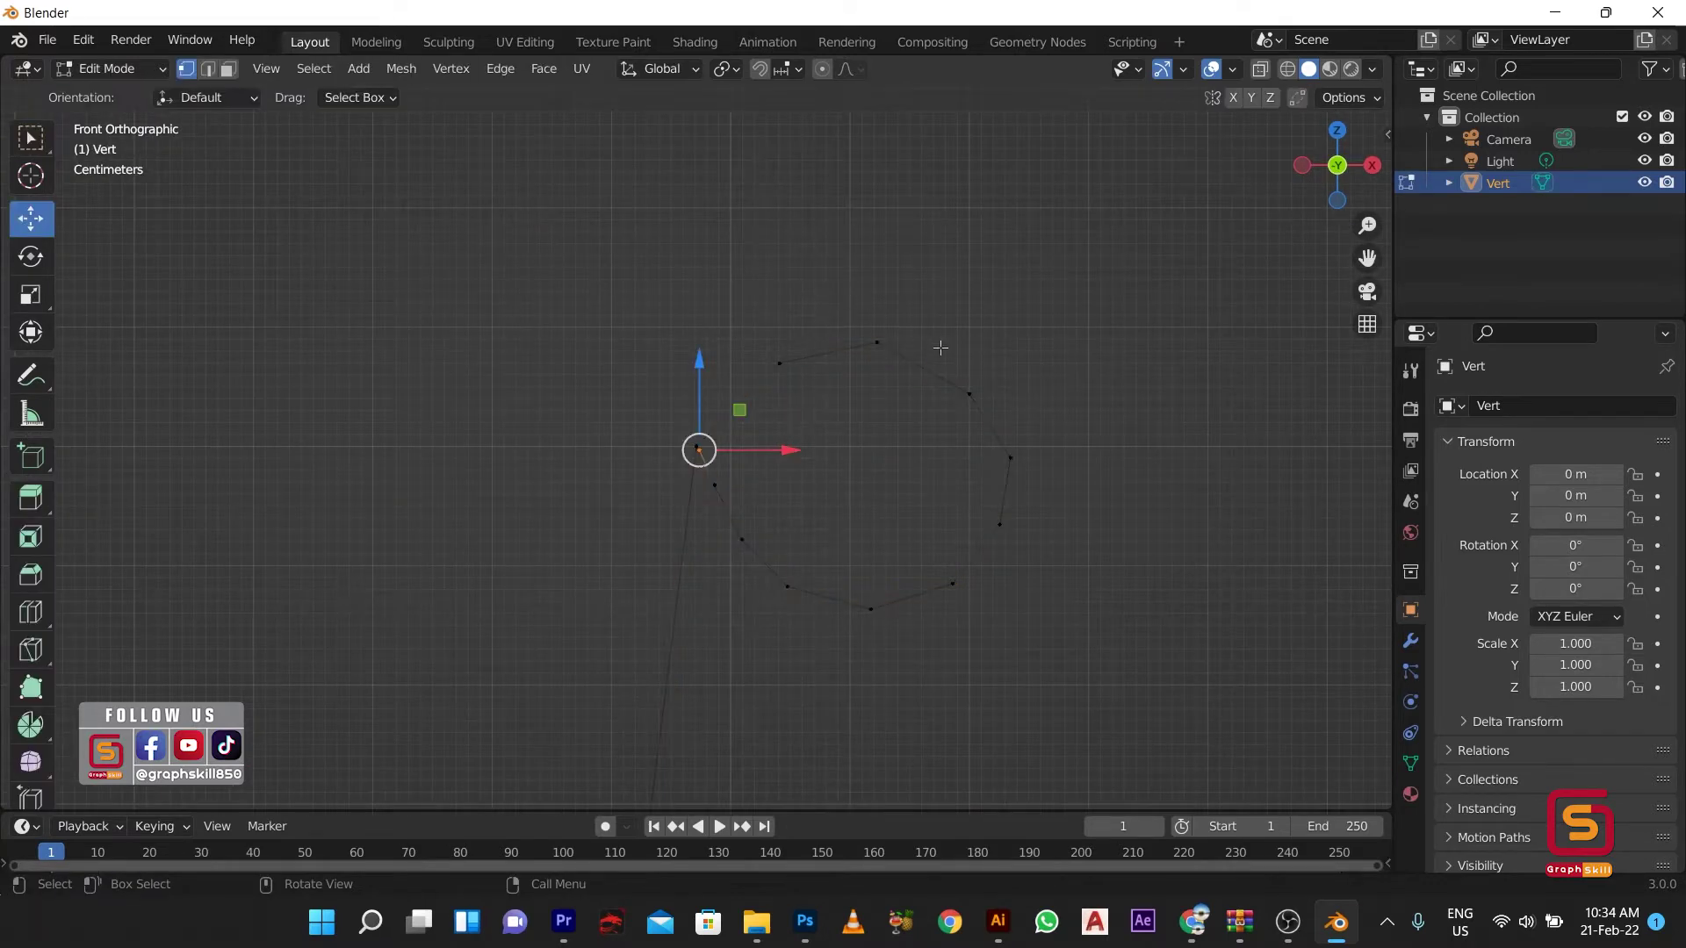
Step: Select the ring's right-side and top vertices and try repositioning the top vertex
left_click_drag(940, 347, 1078, 687)
left_click(1039, 496)
left_click_drag(1107, 340, 942, 679)
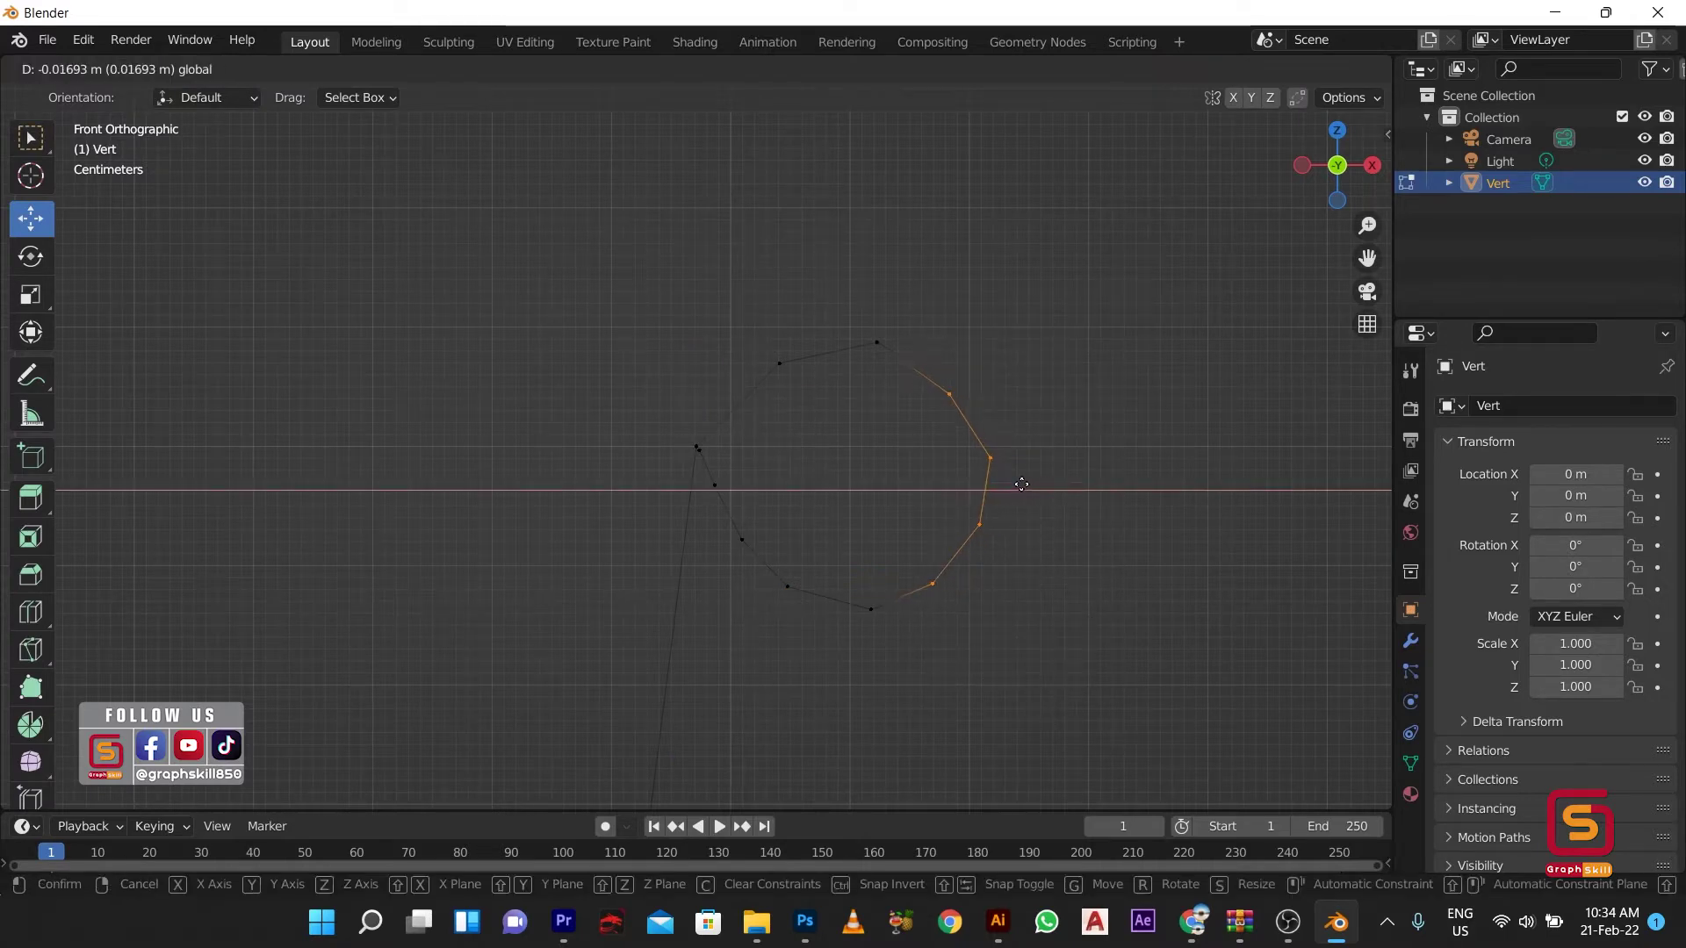
left_click(877, 342)
left_click_drag(876, 342, 738, 399)
right_click(737, 399)
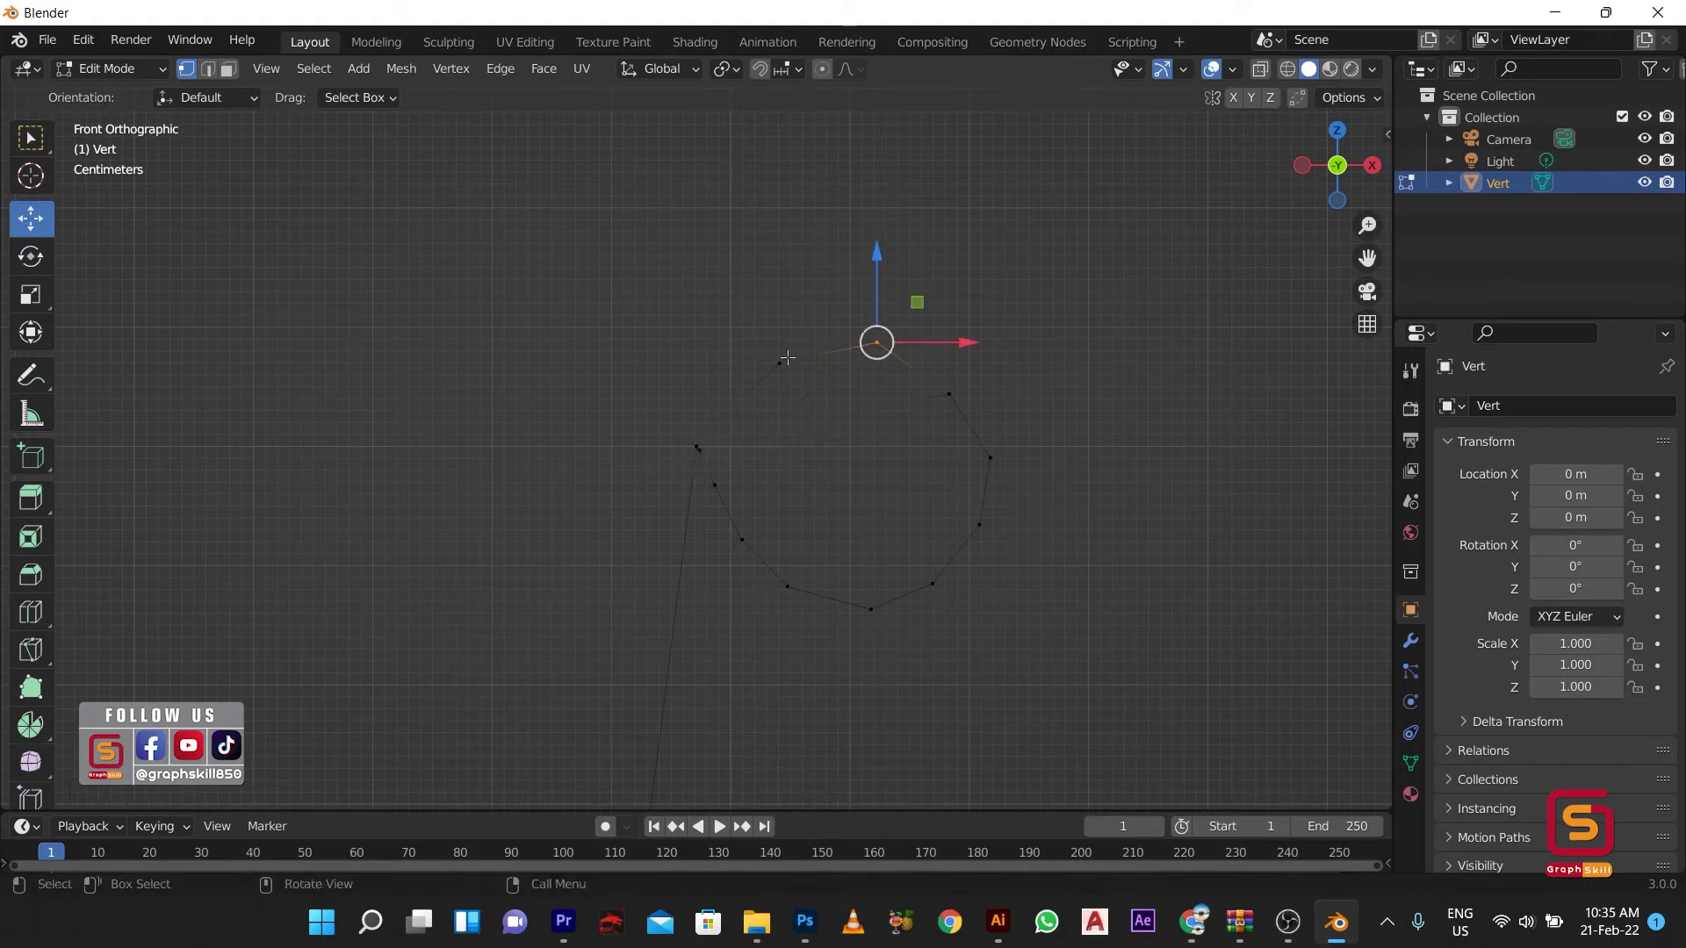
left_click_drag(677, 249, 926, 388)
right_click(822, 341)
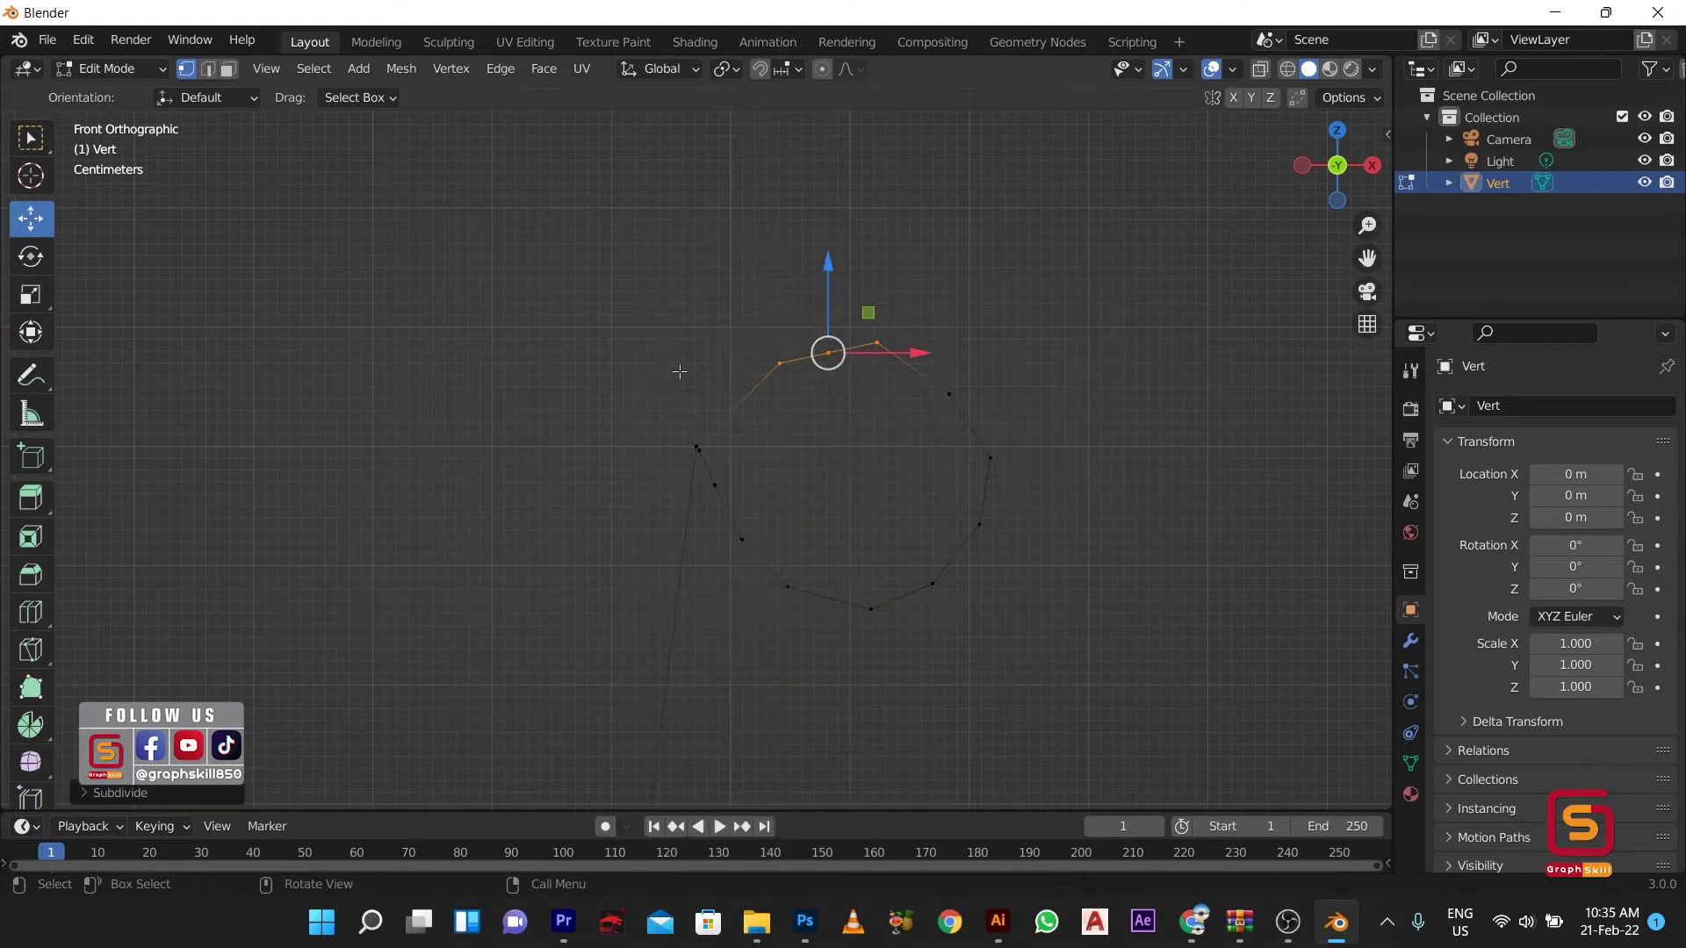
left_click_drag(866, 320, 914, 373)
left_click_drag(876, 309, 883, 311)
right_click(883, 311)
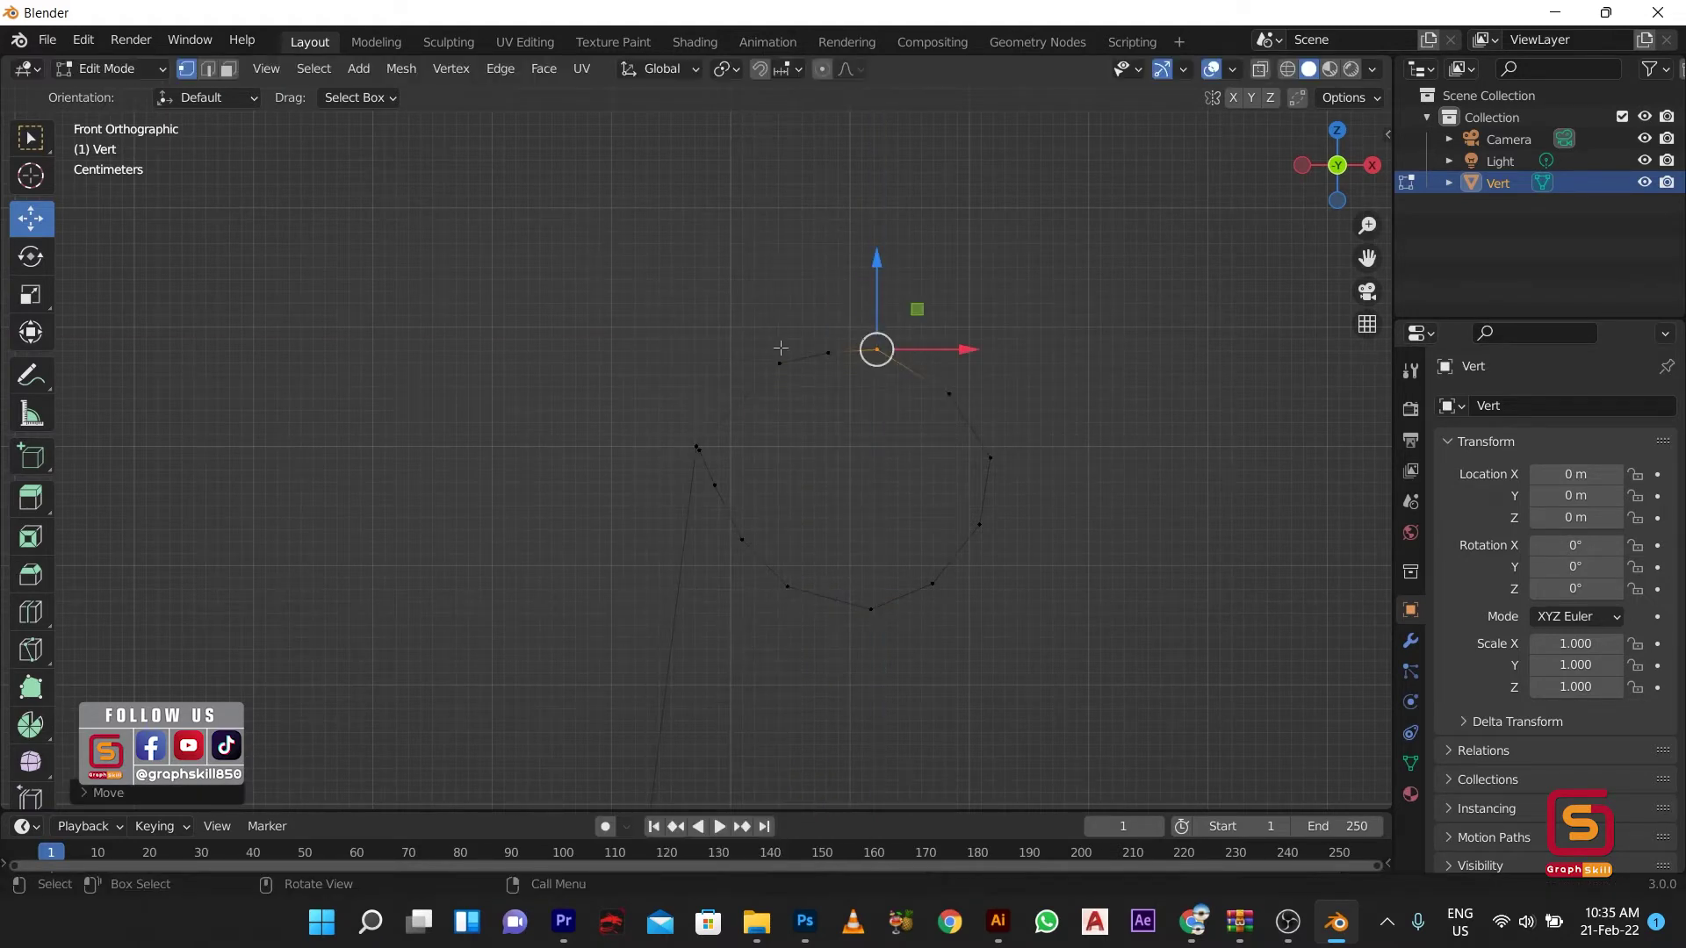
Step: Reposition the selected rim vertices into a rounder curl and return to Object Mode
left_click(779, 364)
left_click(696, 448, "ctrl")
right_click(722, 415)
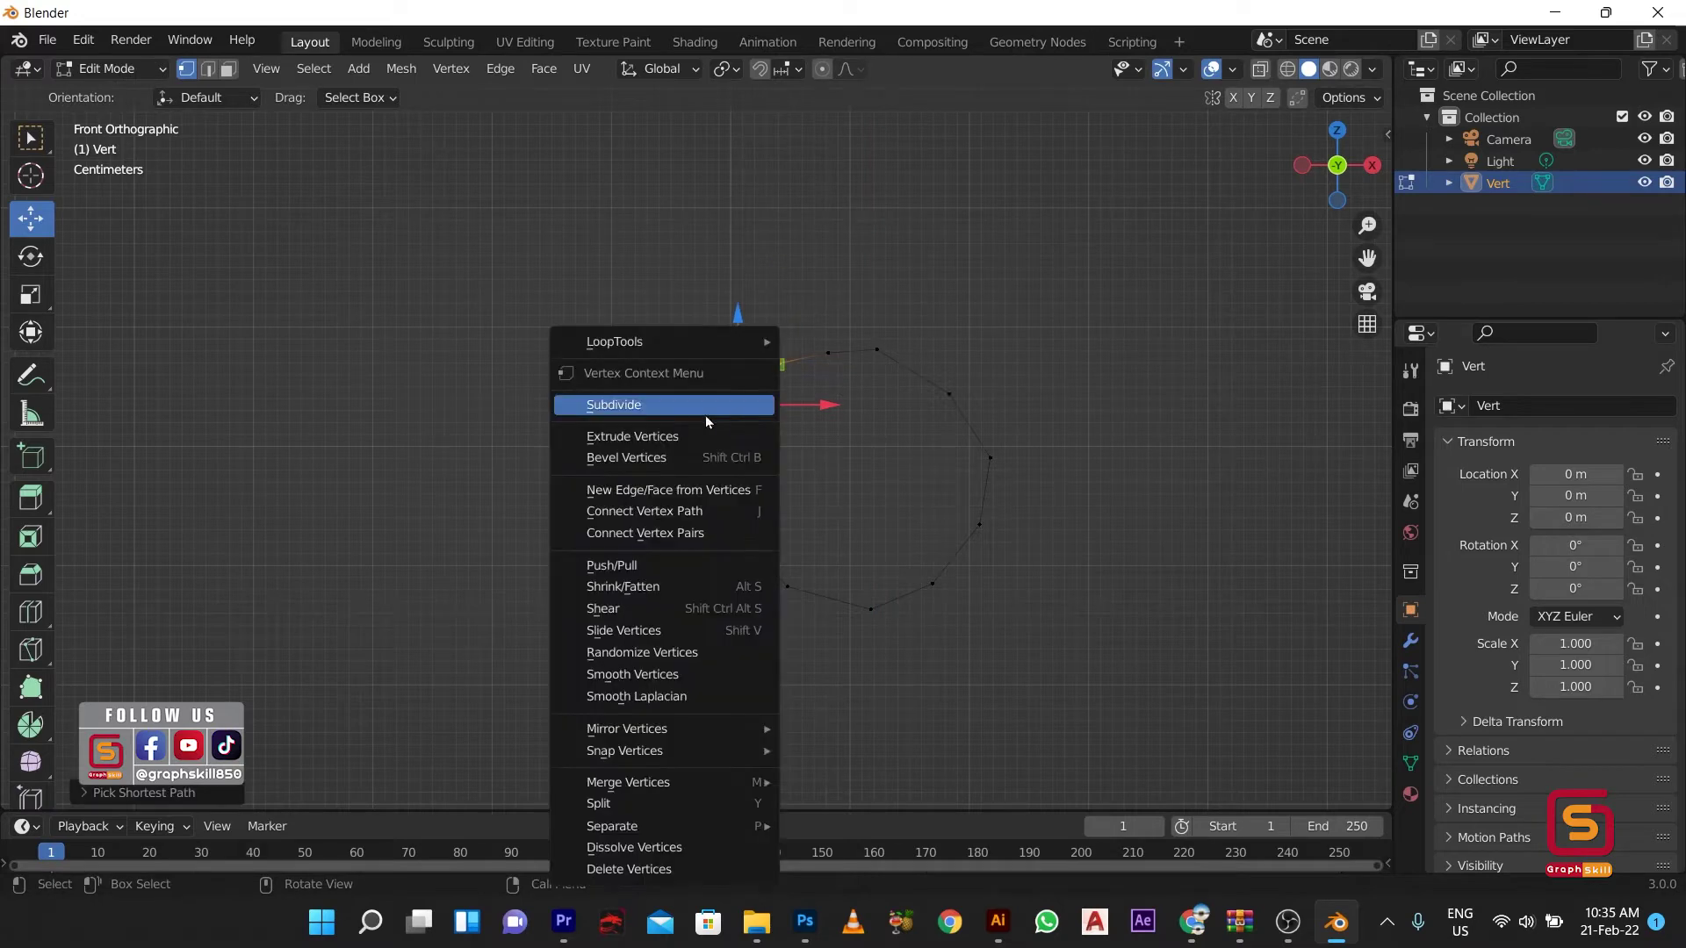
key("Escape")
key("ctrl+z")
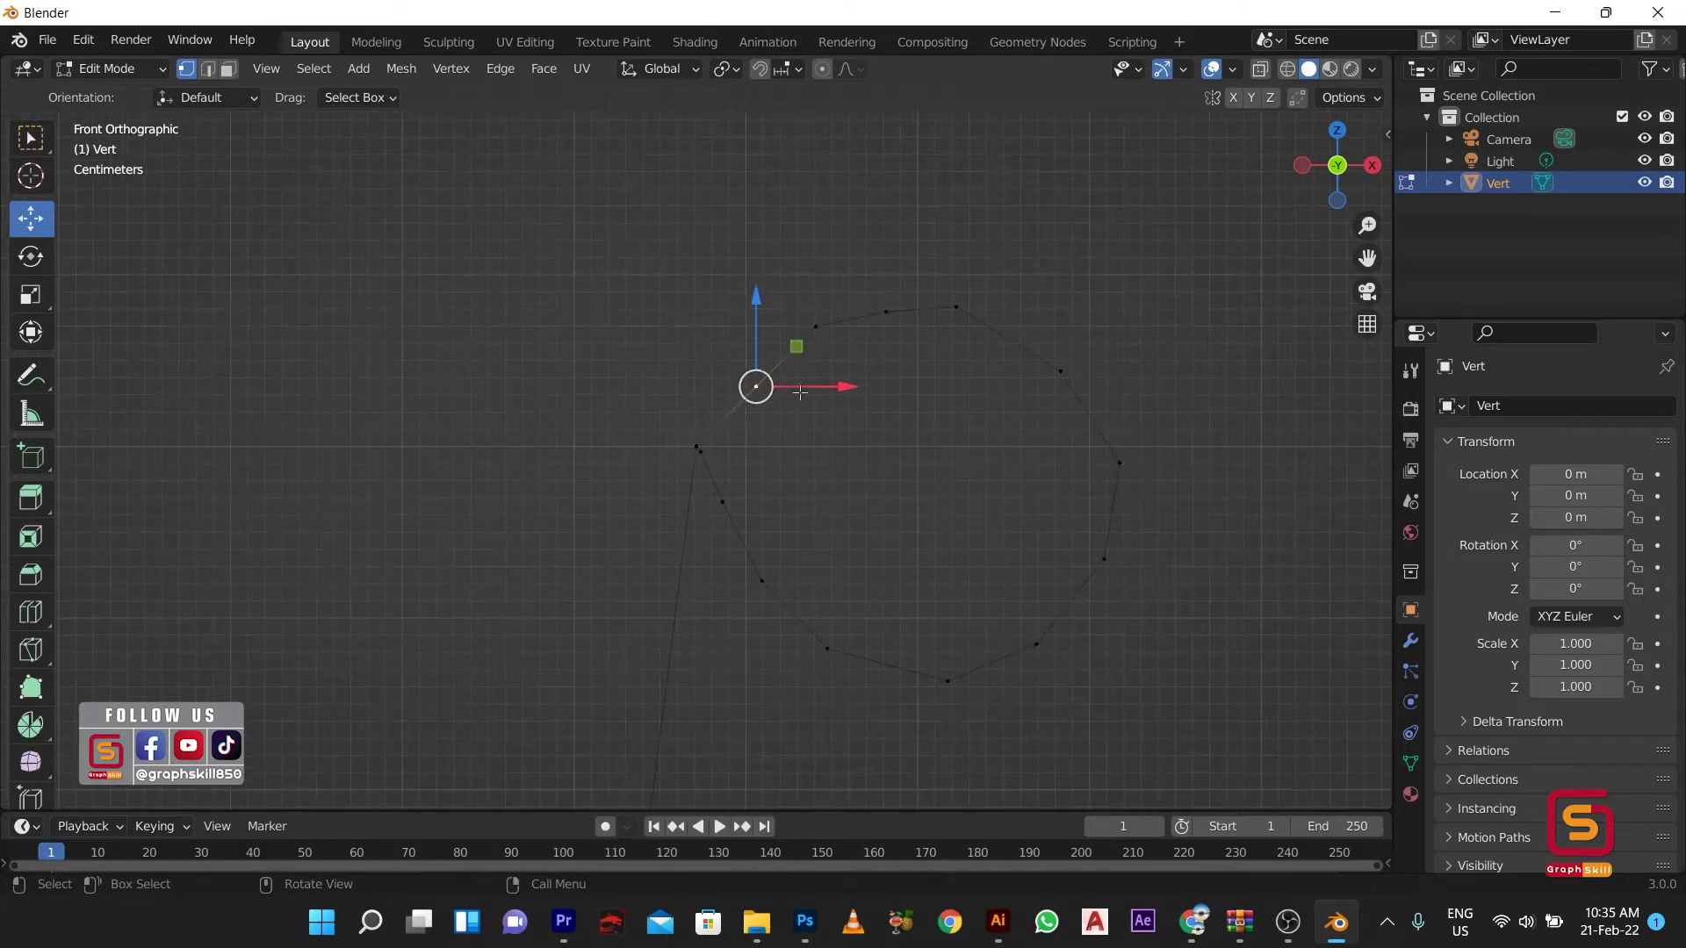
mouse_move(794, 405)
left_mouse_down()
mouse_move(746, 379)
mouse_move(738, 335)
left_mouse_up()
scroll(738, 369, "down", 2)
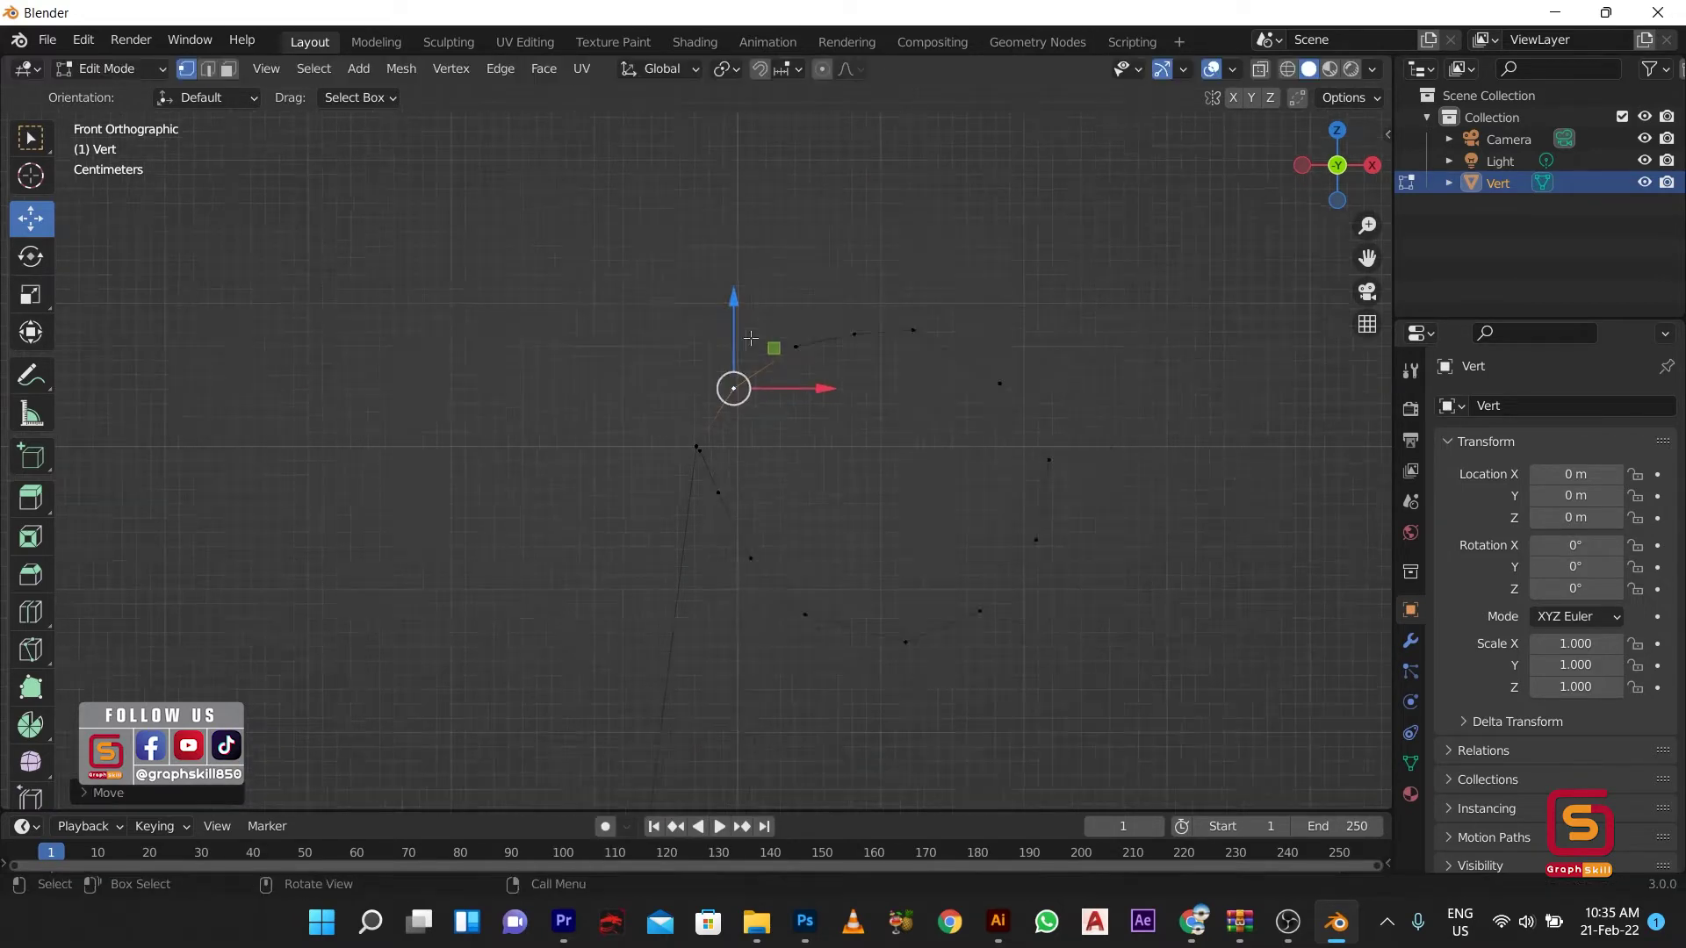
scroll(737, 369, "down", 2)
scroll(737, 369, "down", 2)
key("Tab")
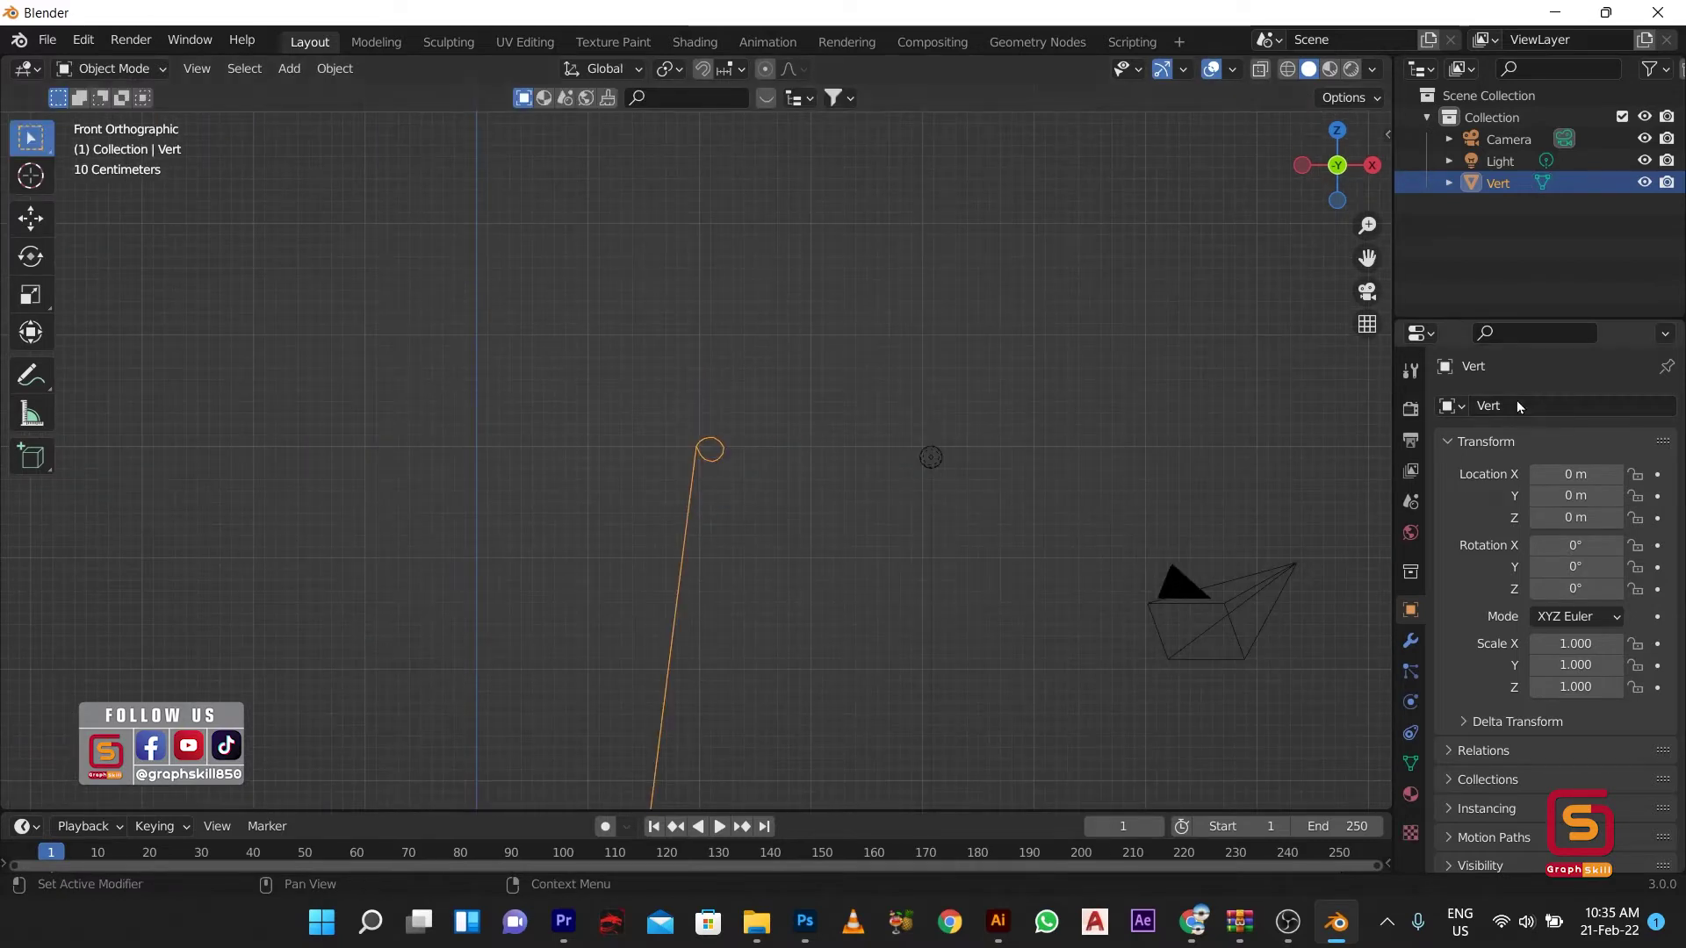
Step: Add a Screw modifier revolving the Vert profile 360° around Z into a cup
left_click(1410, 641)
left_click(1554, 406)
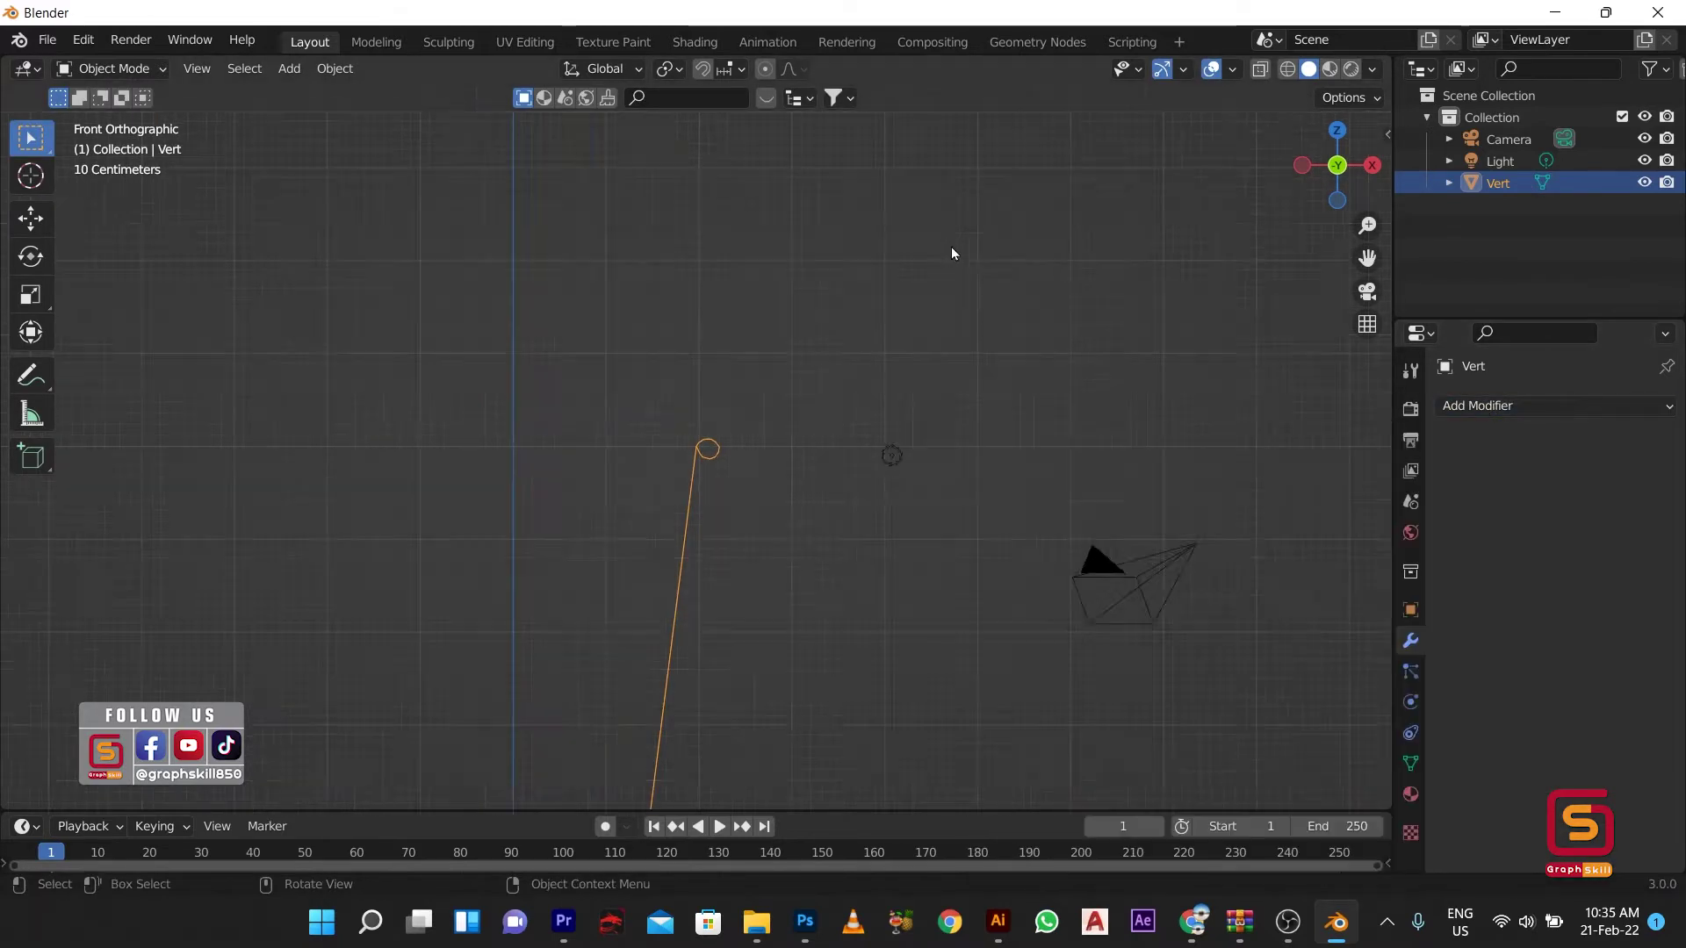
mouse_move(951, 246)
middle_mouse_down()
mouse_move(682, 645)
mouse_move(634, 483)
mouse_move(672, 489)
mouse_move(806, 367)
middle_mouse_up()
left_click(1493, 406)
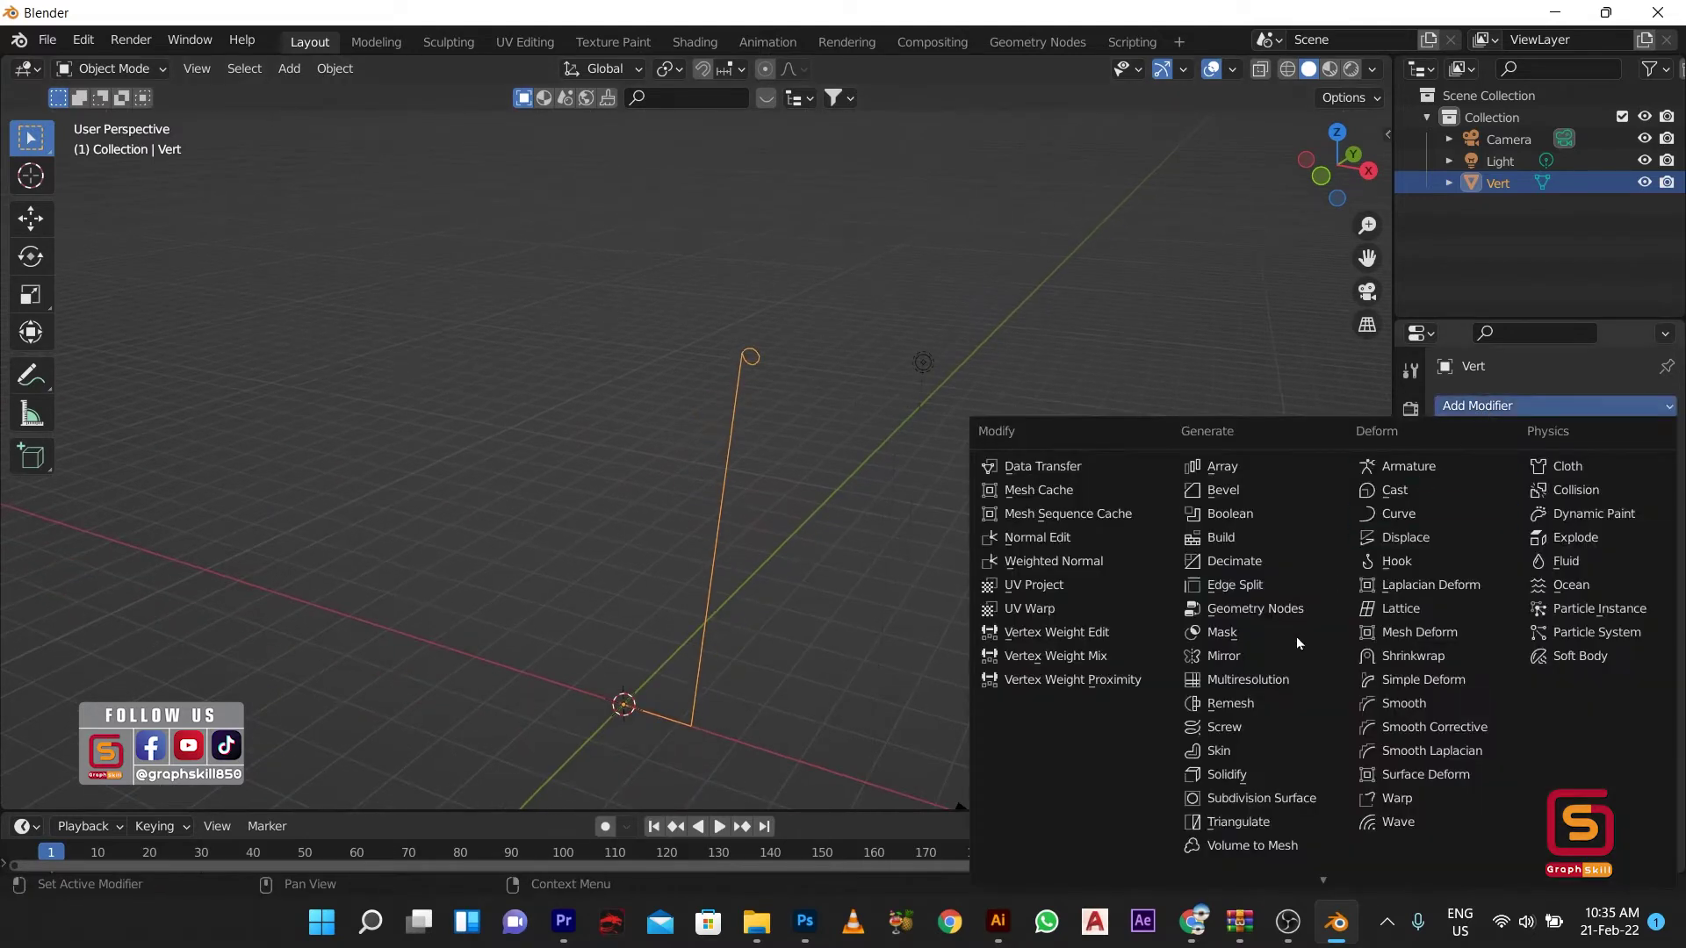
left_click(1238, 727)
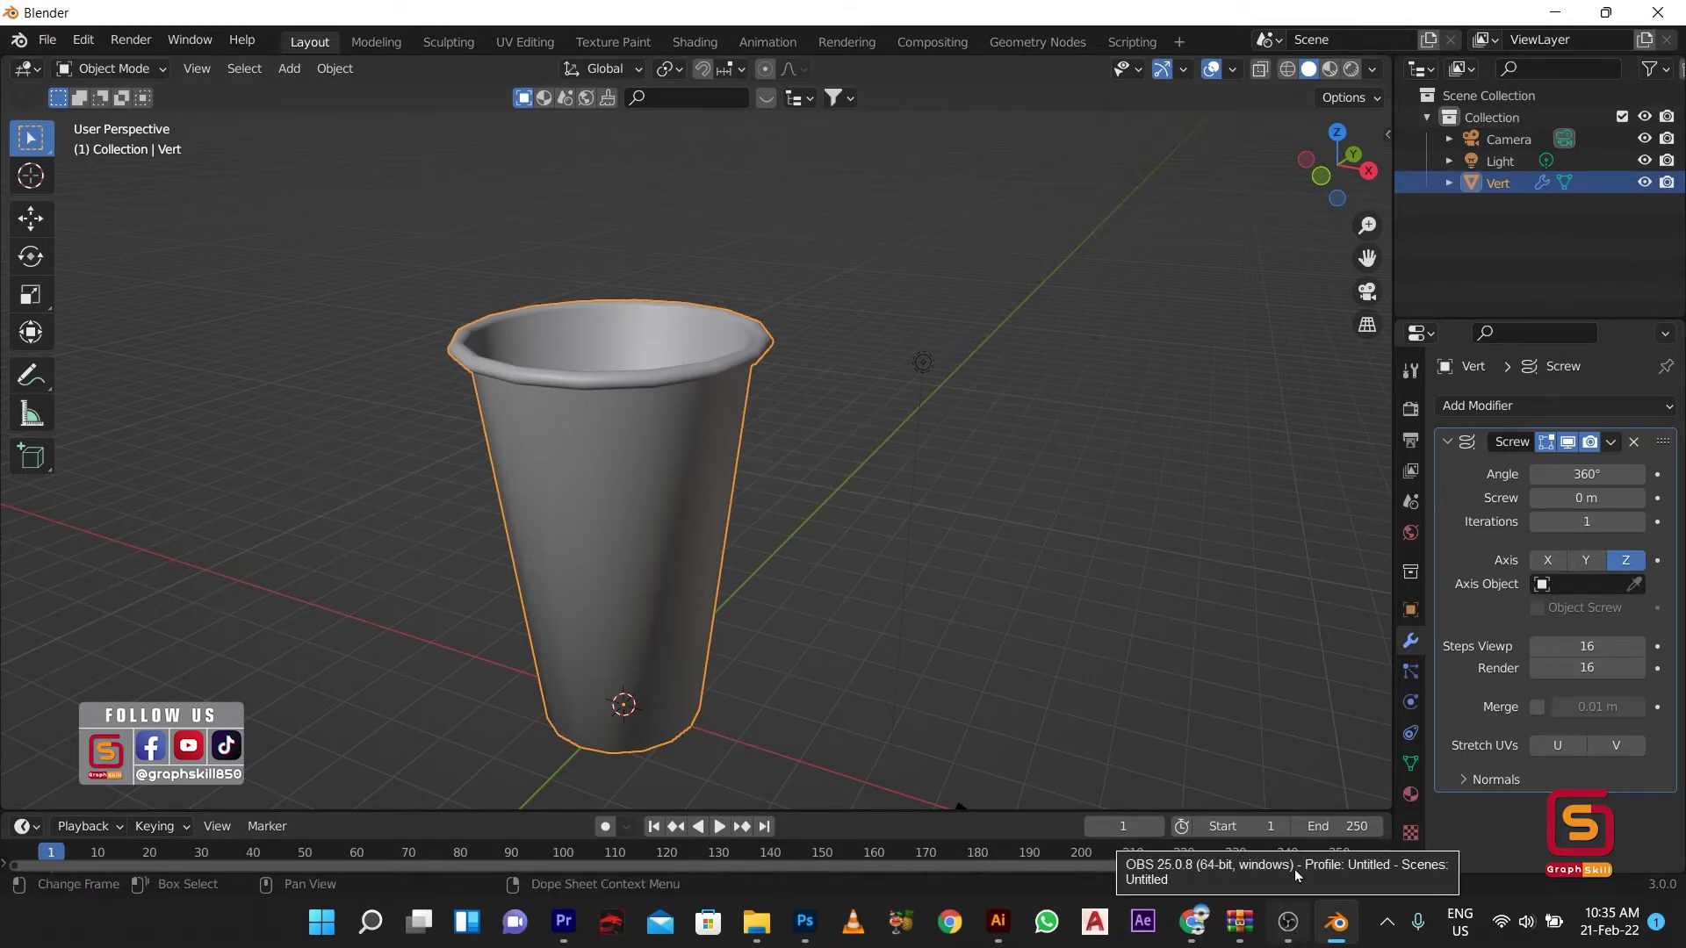
key("KP_1")
Step: In X-ray, select the cup's side profile edge and slide it outward along X
scroll(646, 554, "down", 3)
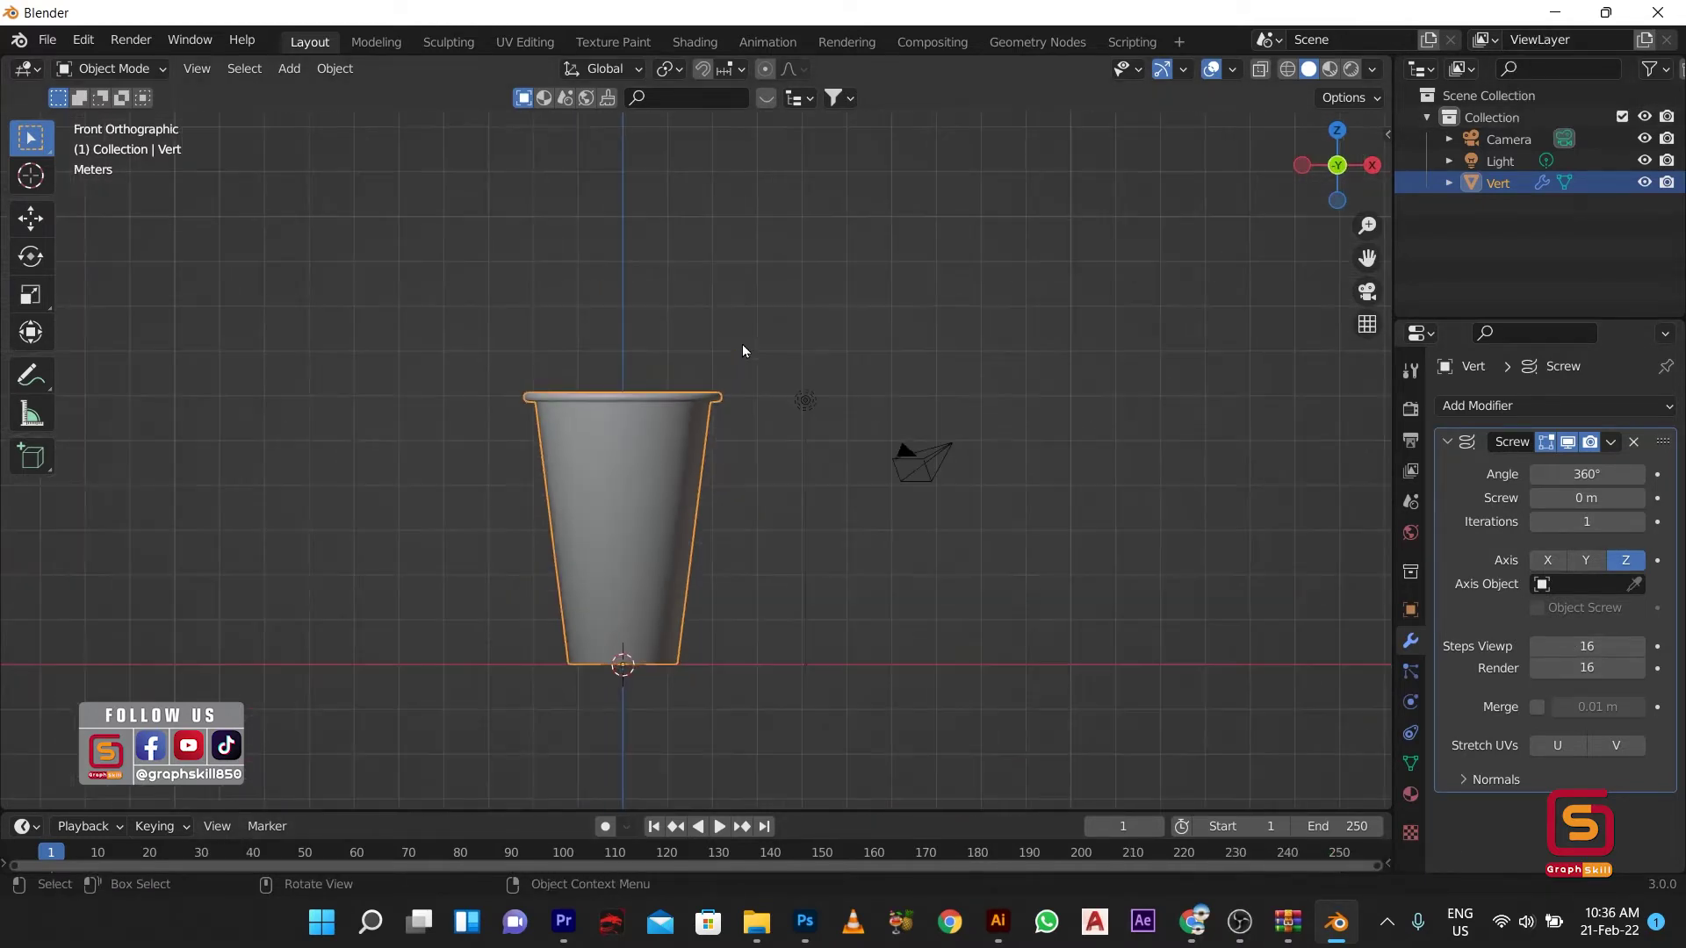
key("Tab")
key("g")
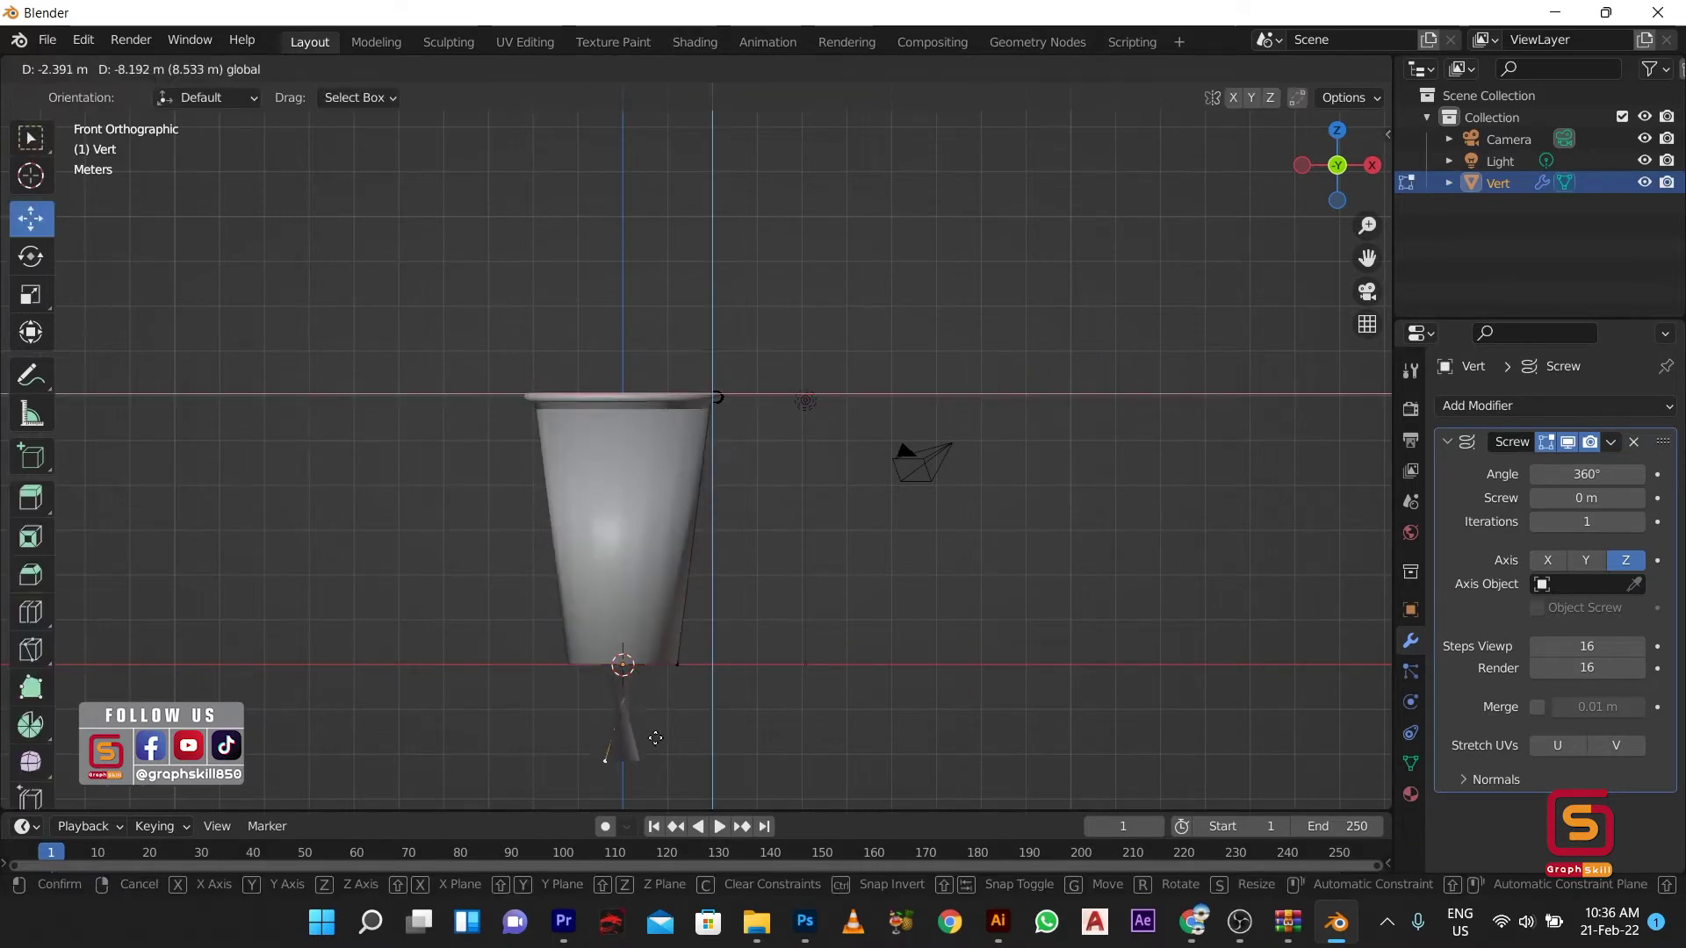
key("Escape")
left_click(1287, 68)
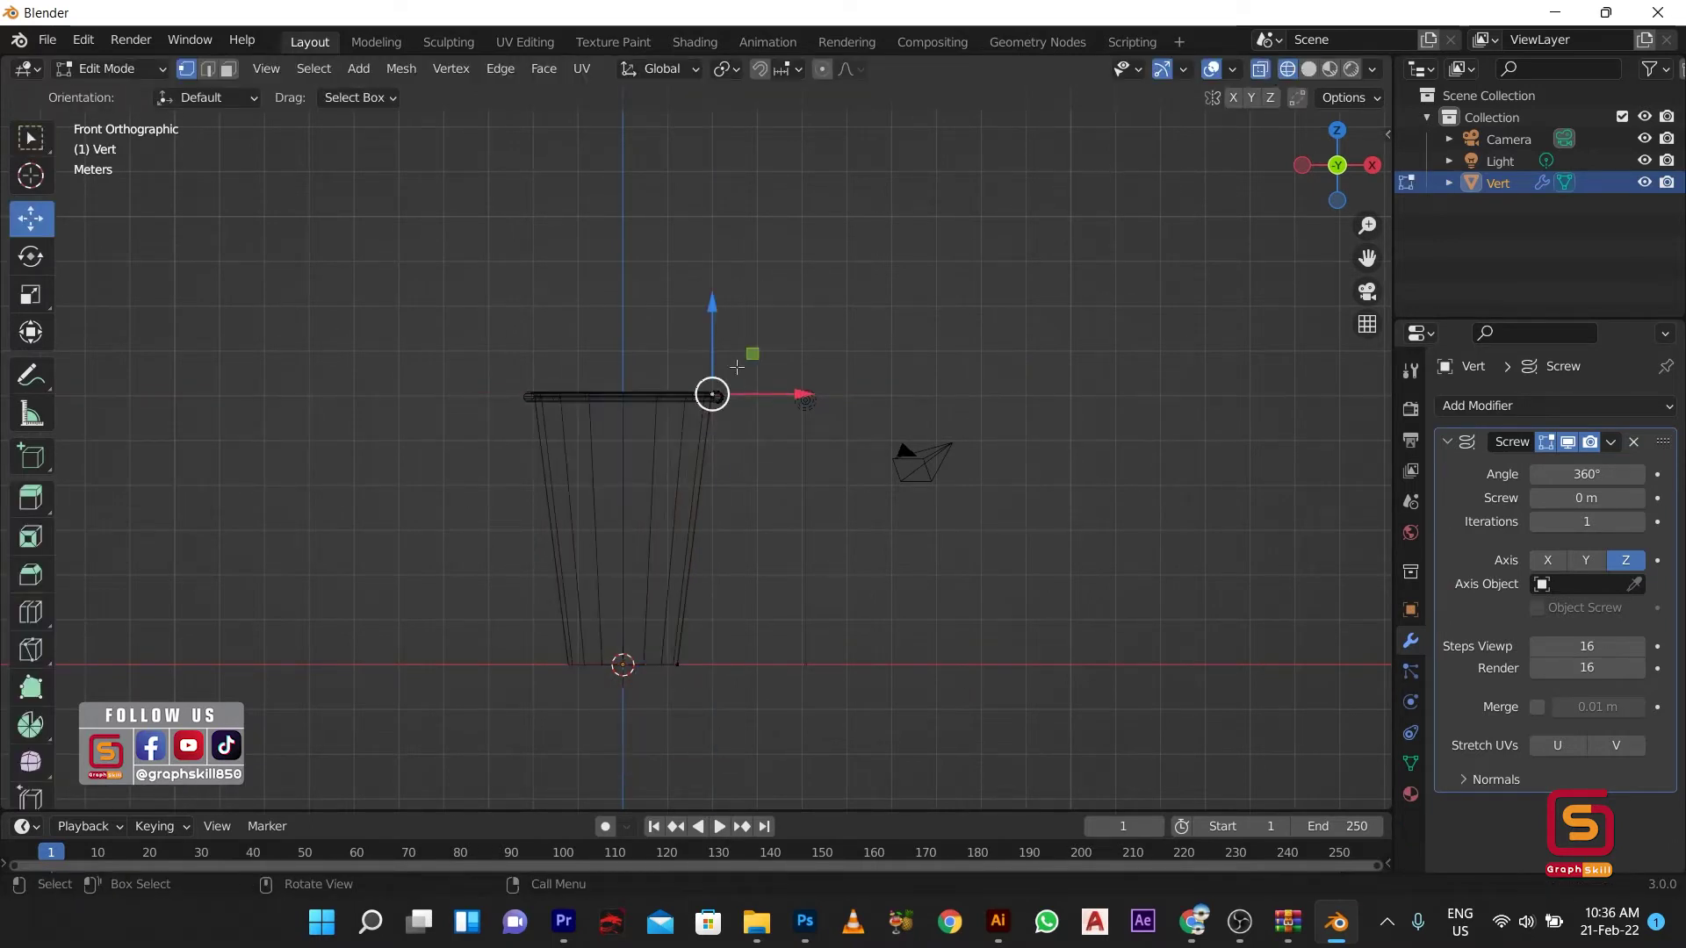
left_click_drag(794, 324, 632, 736)
left_click_drag(793, 415, 804, 415)
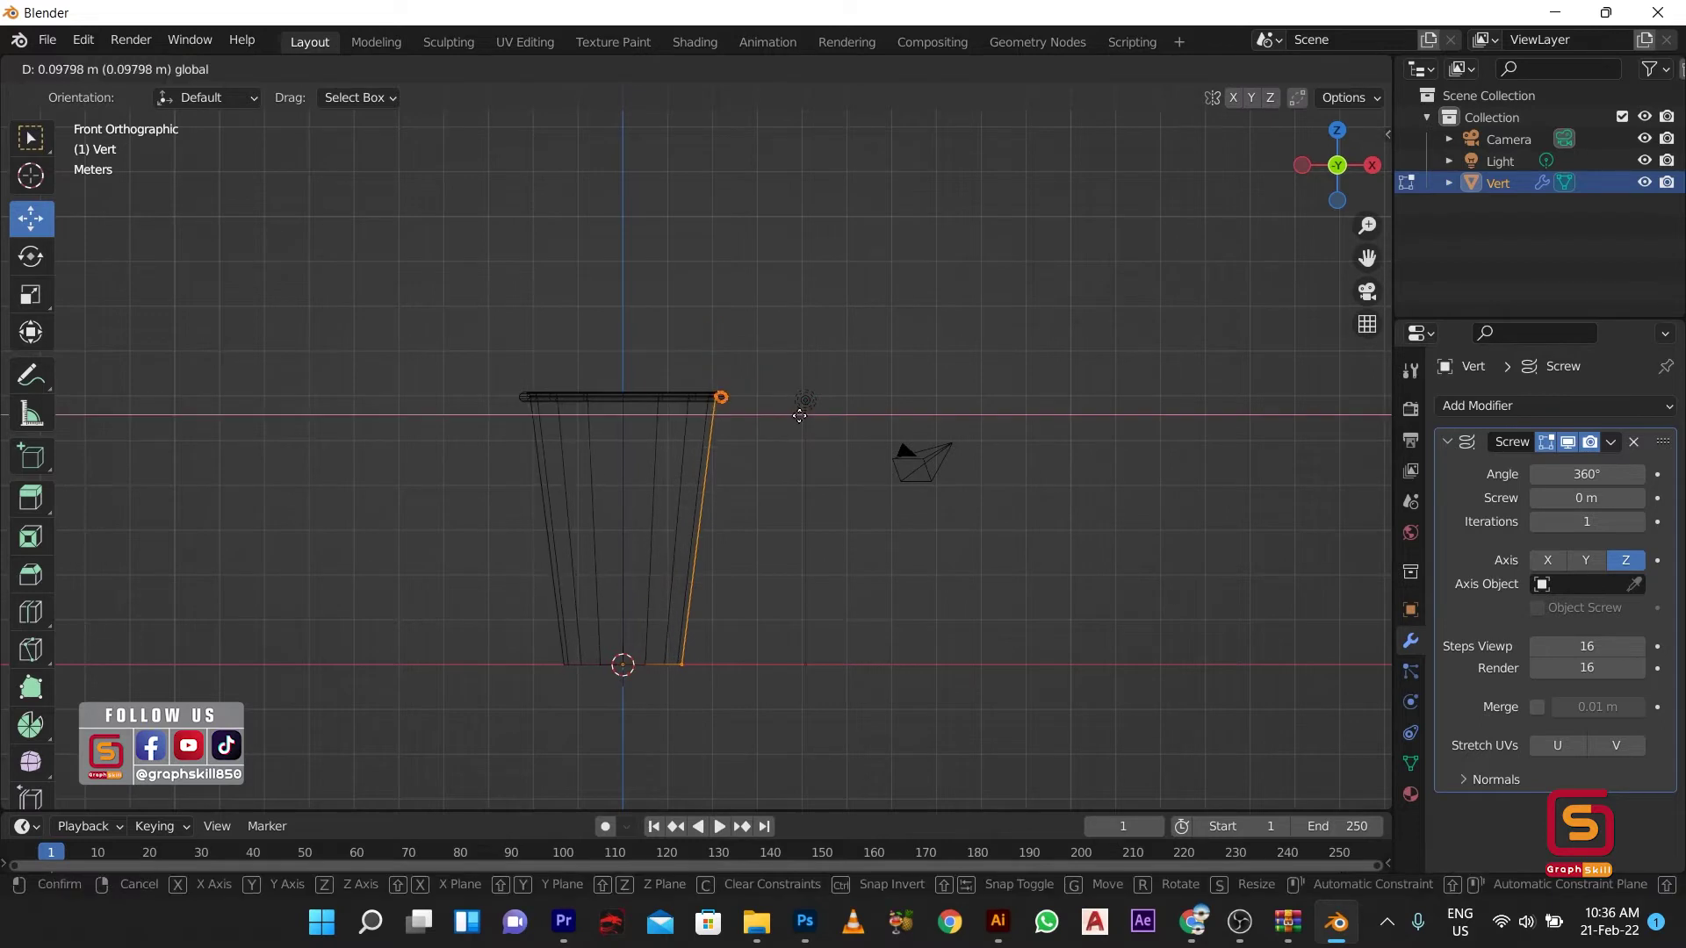
key("g")
key("Escape")
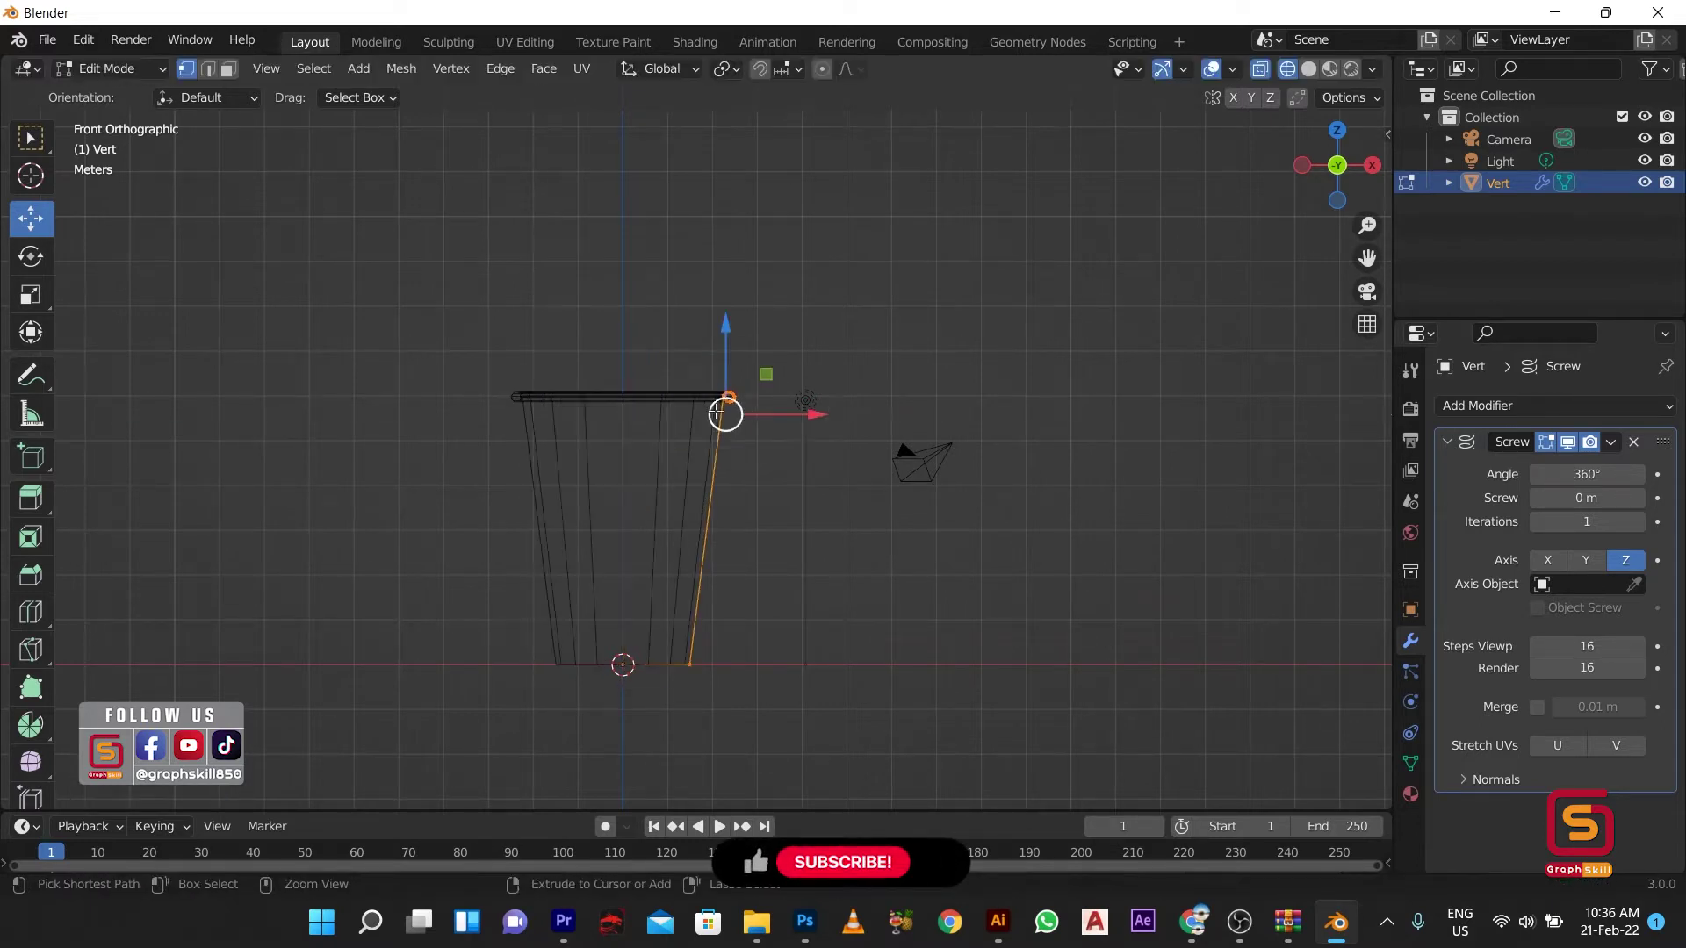
left_click_drag(782, 397, 788, 397)
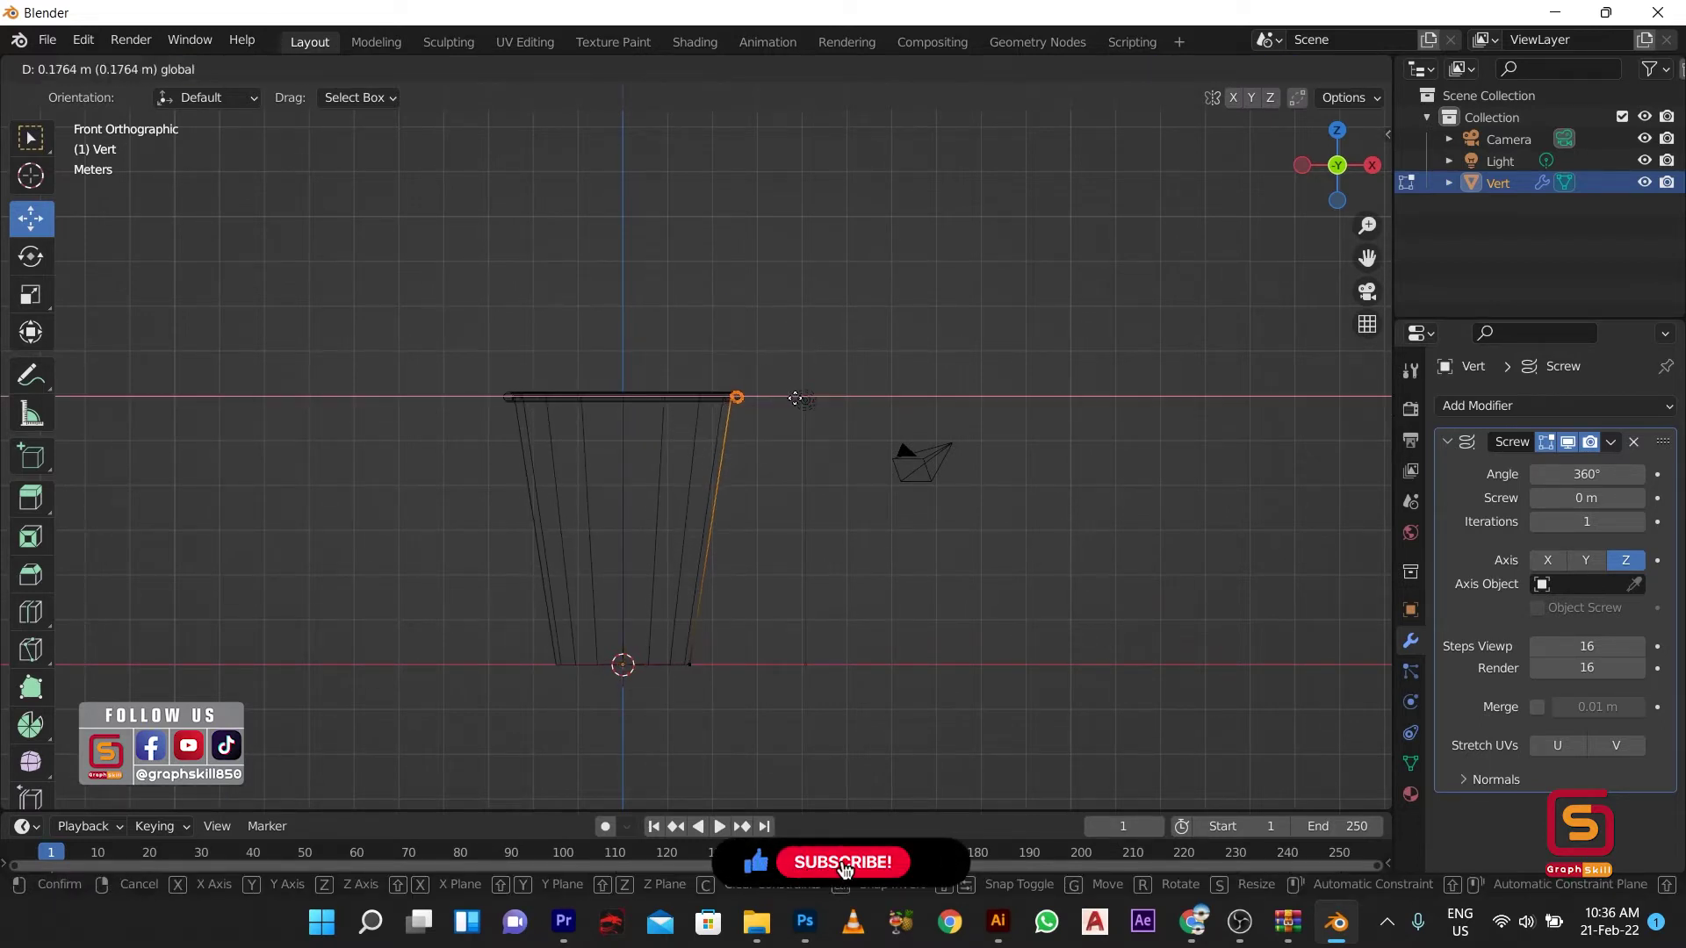
left_click(788, 397)
Step: Set the Screw modifier's viewport steps to 200 and orbit to inspect the smooth cup
scroll(658, 470, "up", 3)
key("Tab")
scroll(642, 468, "down", 3)
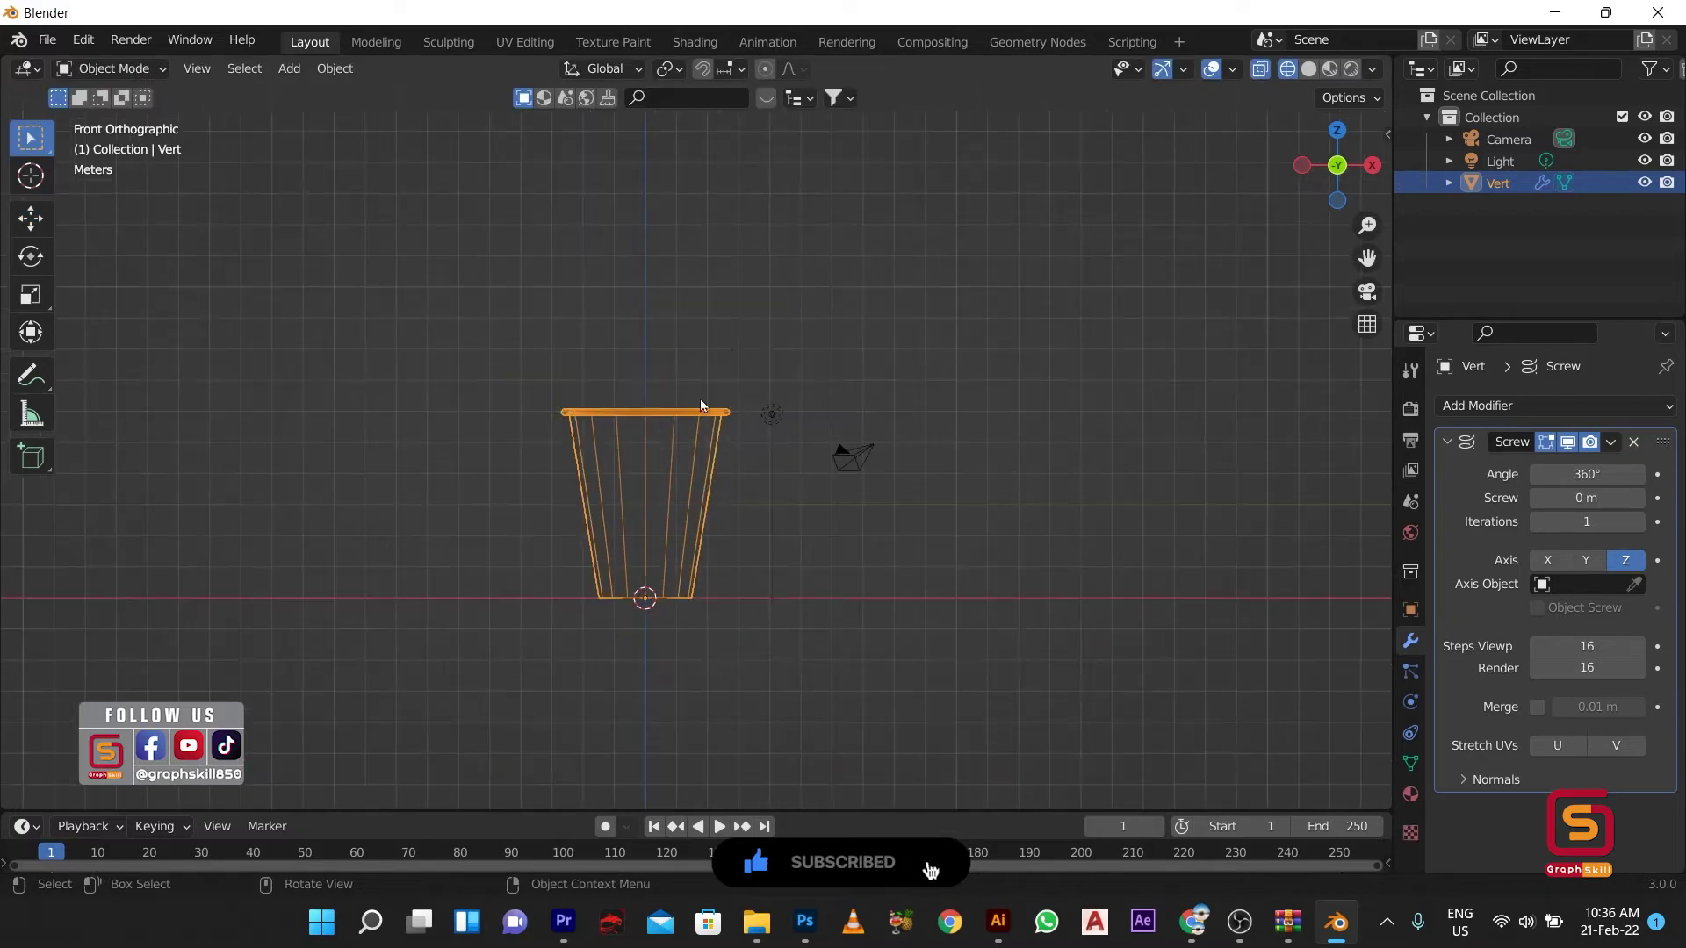
middle_click_drag(699, 397, 585, 588)
key("Tab")
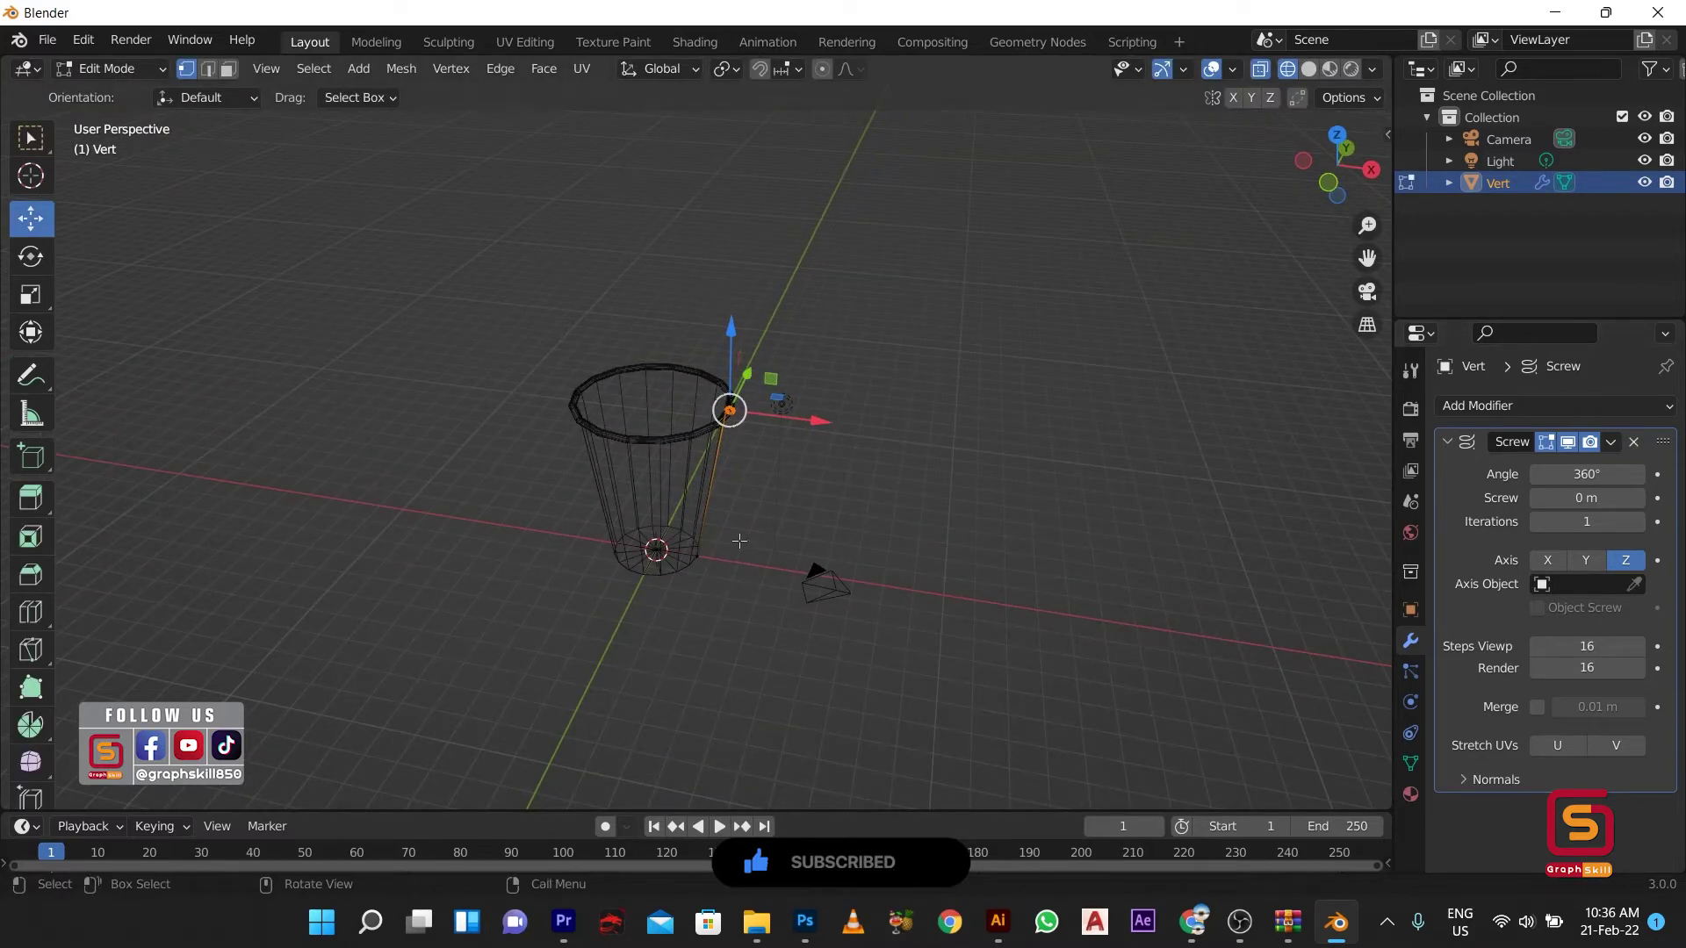
key("shift+z")
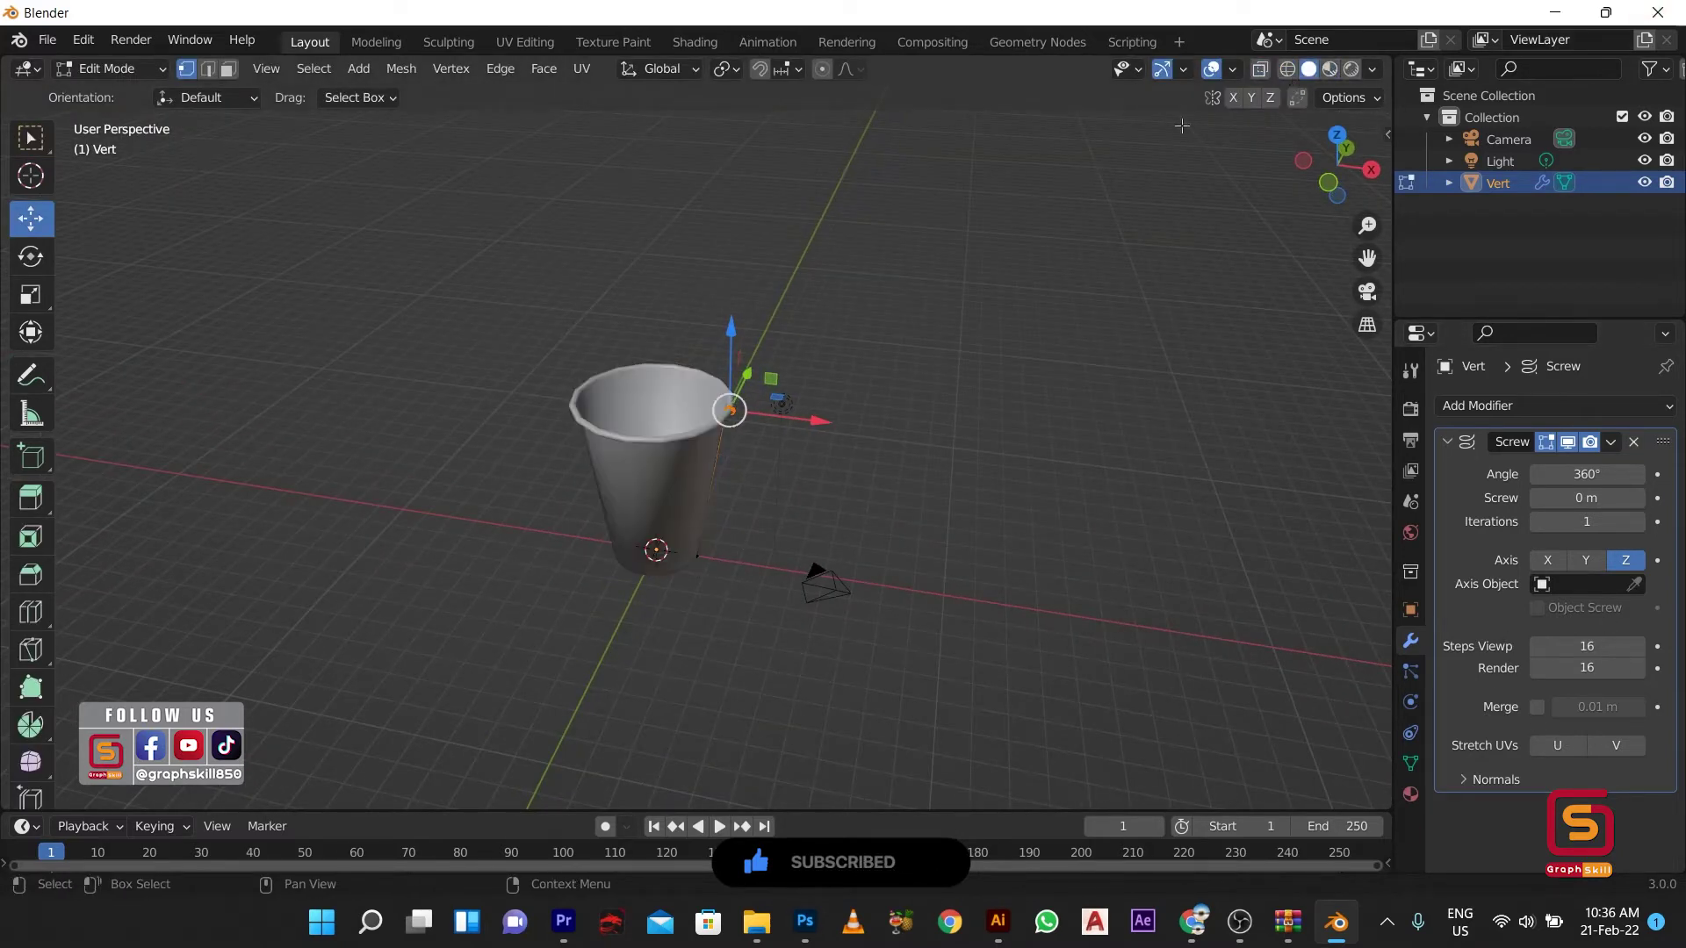
scroll(688, 454, "up", 3)
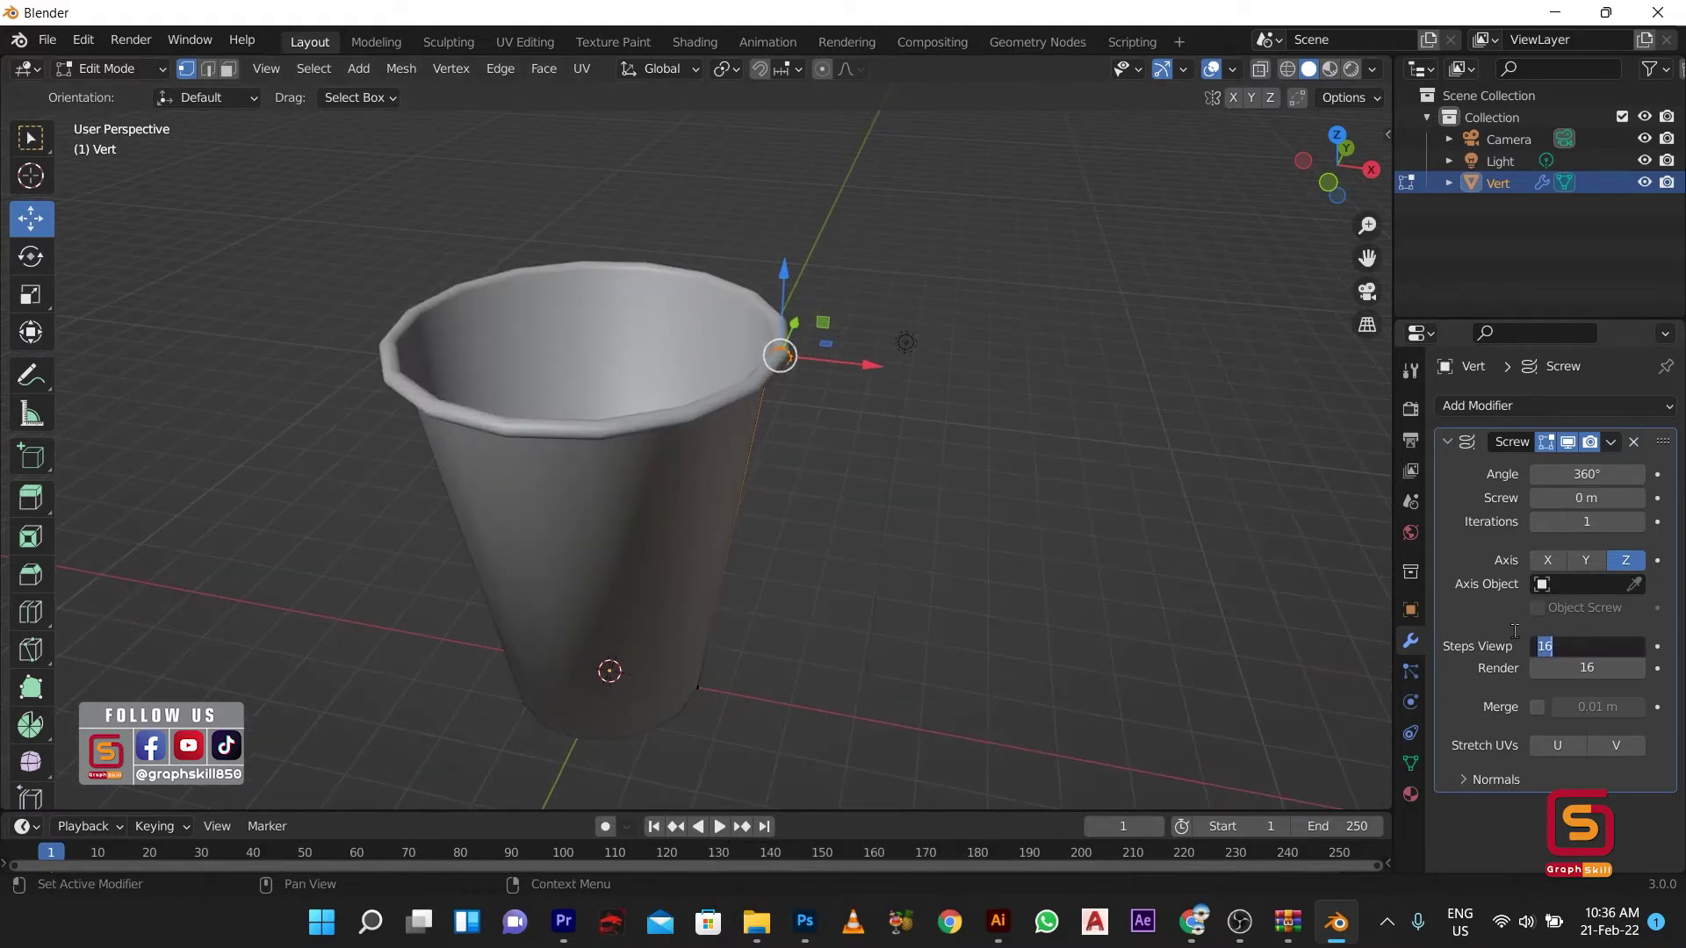
type("200")
key("Return")
scroll(650, 457, "down", 3)
middle_click_drag(755, 457, 651, 459)
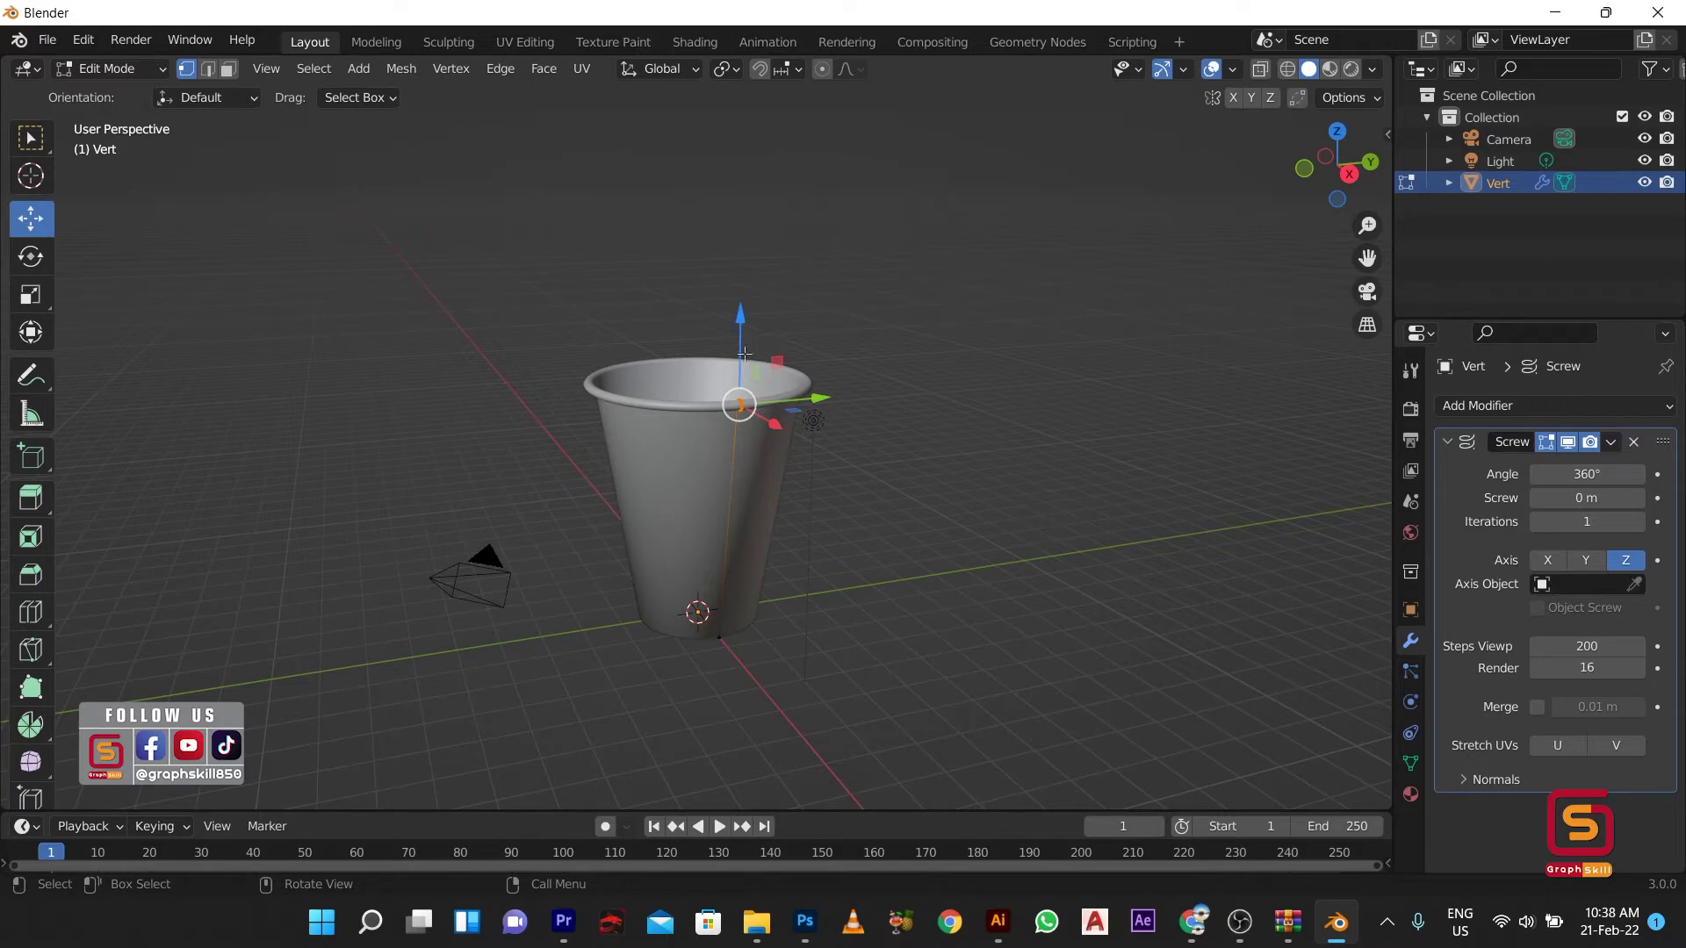
scroll(684, 436, "up", 2)
middle_click_drag(670, 484, 878, 492)
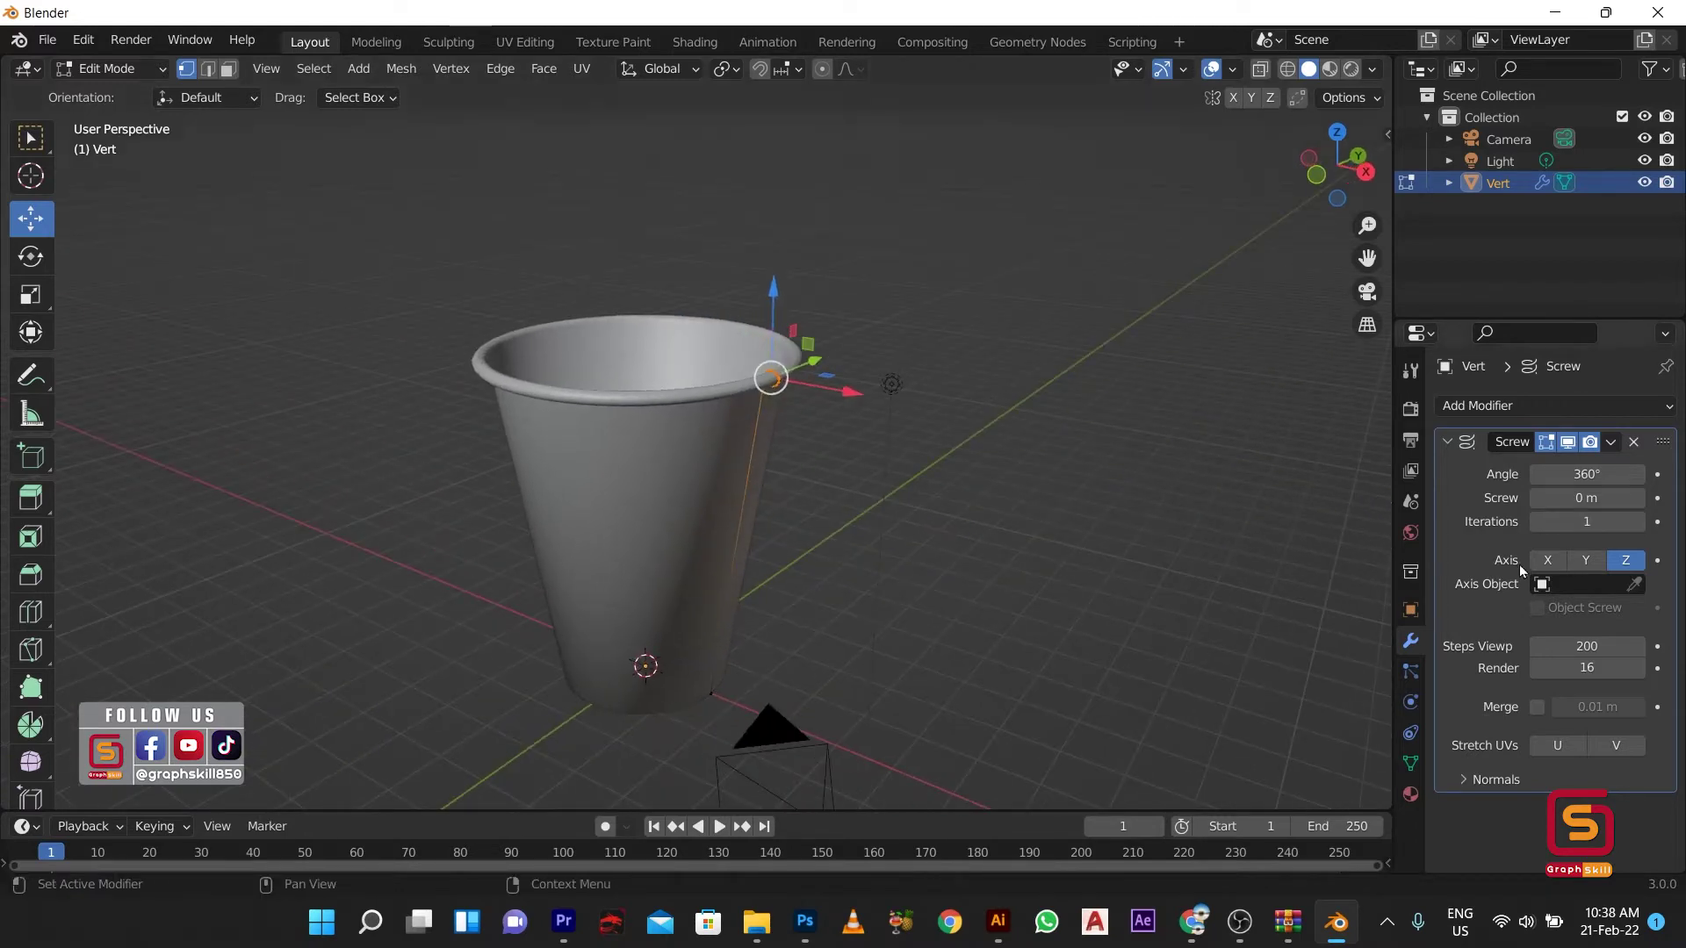
Step: Apply the Screw modifier in Object Mode to make the cup a real mesh
left_click(1611, 441)
key("Tab")
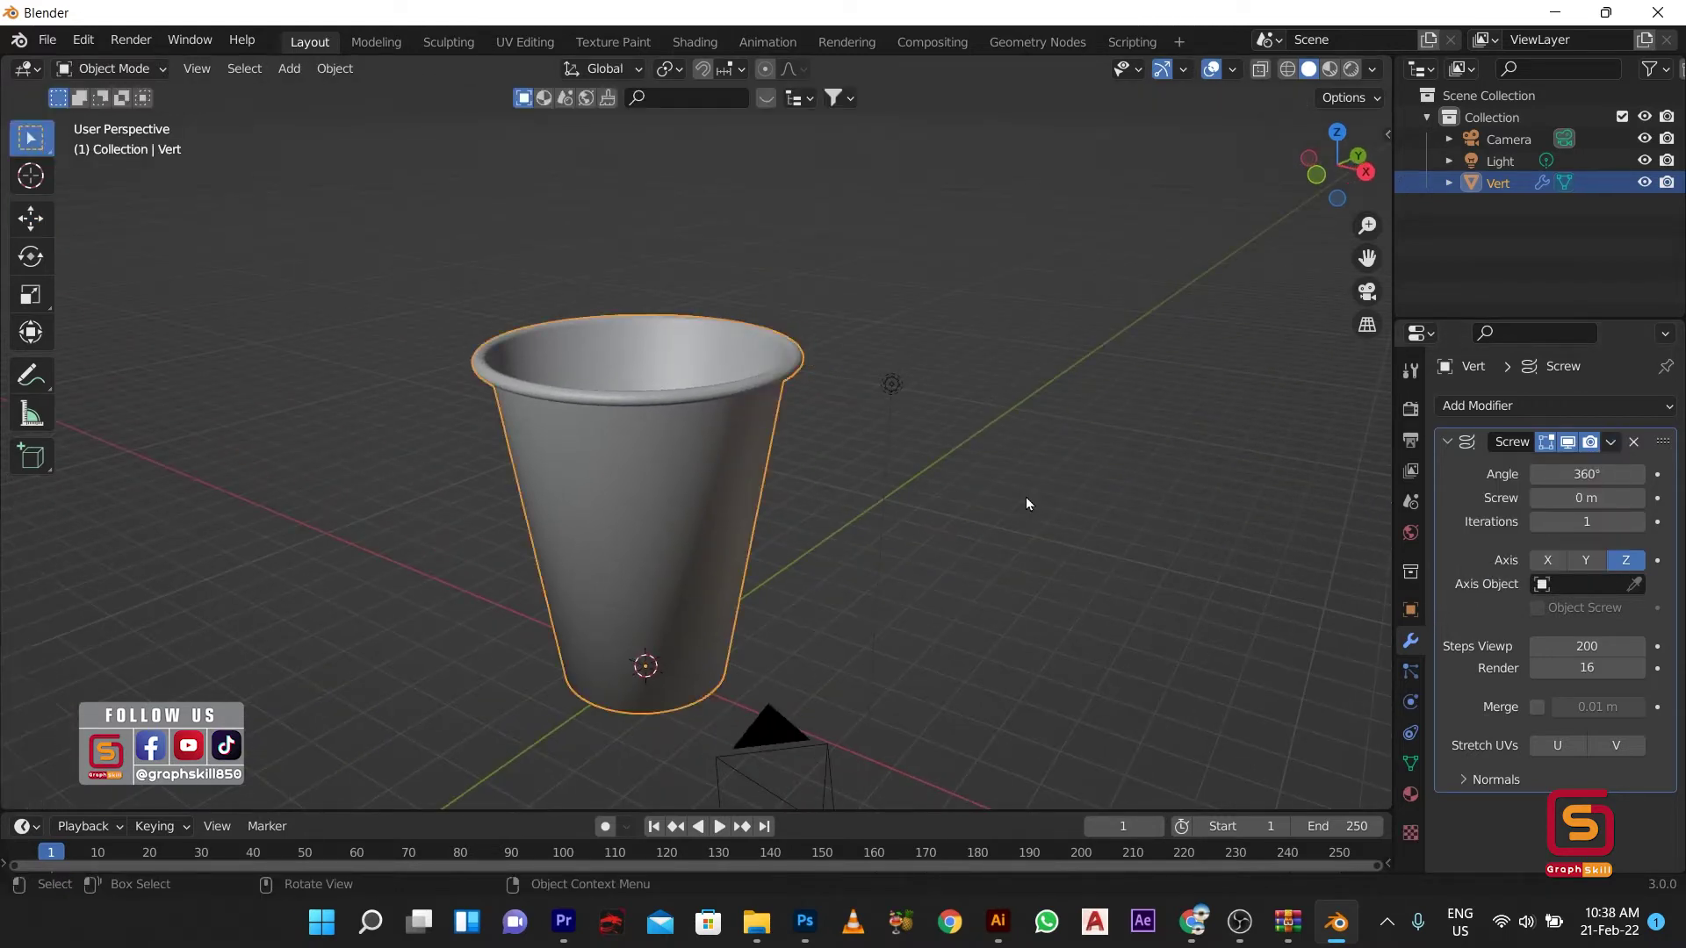
left_click(1611, 442)
left_click(1603, 470)
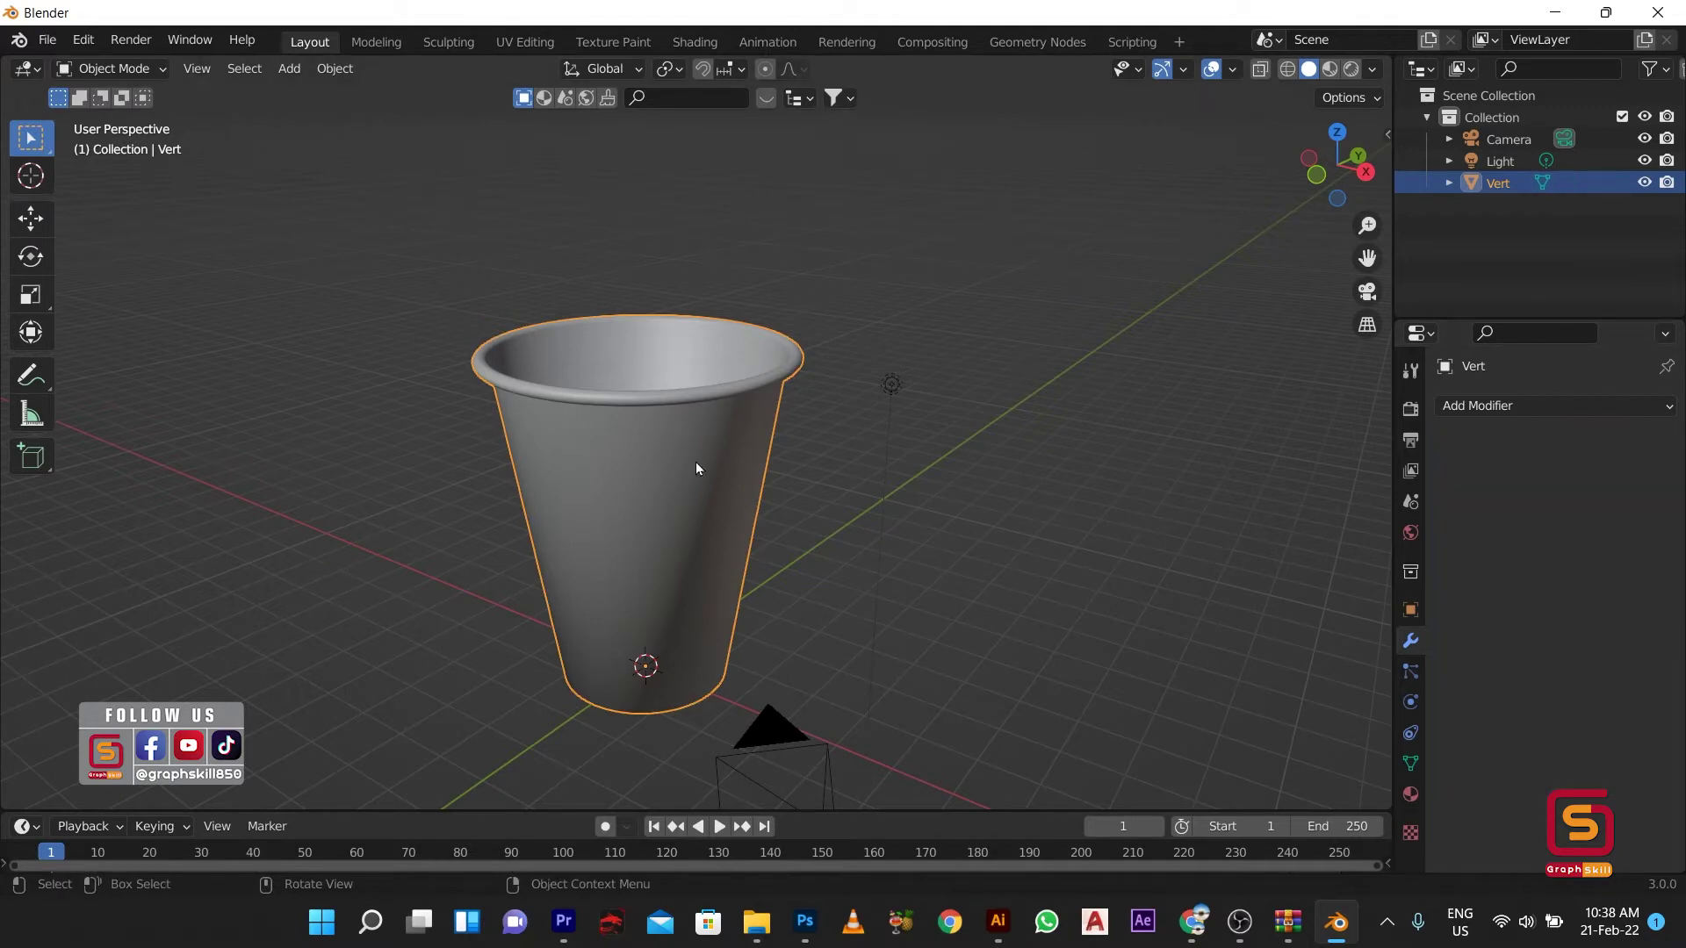
mouse_move(697, 468)
middle_mouse_down()
mouse_move(572, 576)
mouse_move(499, 576)
middle_mouse_up()
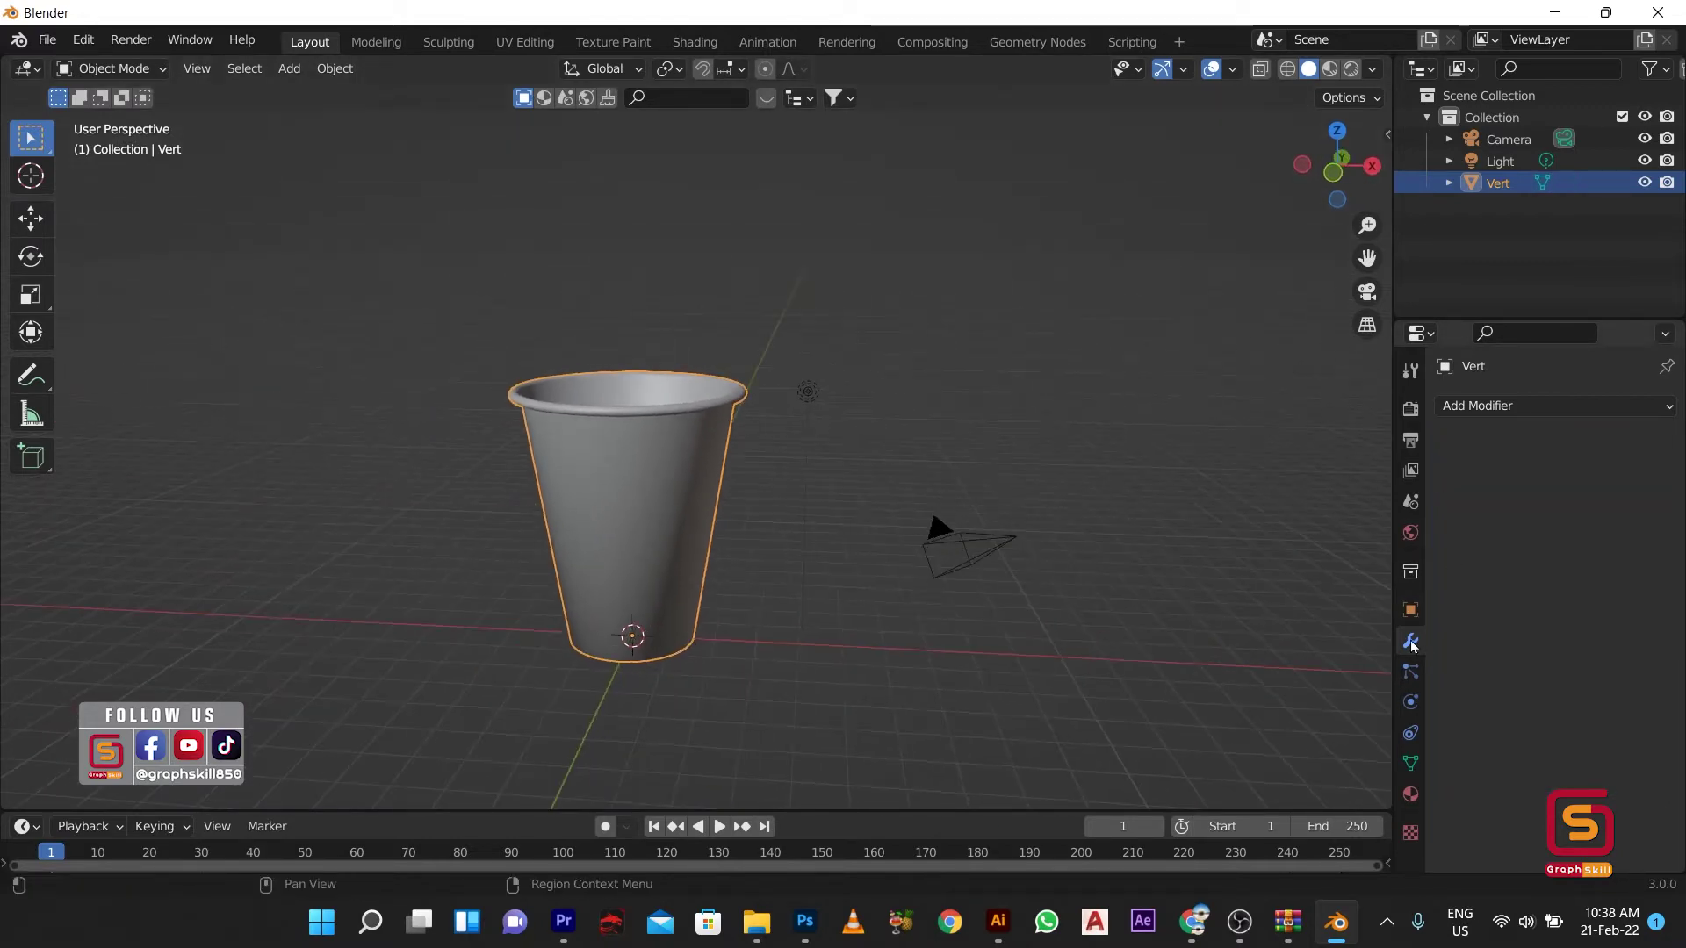
Step: Add a Solidify modifier with -0.09 m wall thickness
left_click(1556, 407)
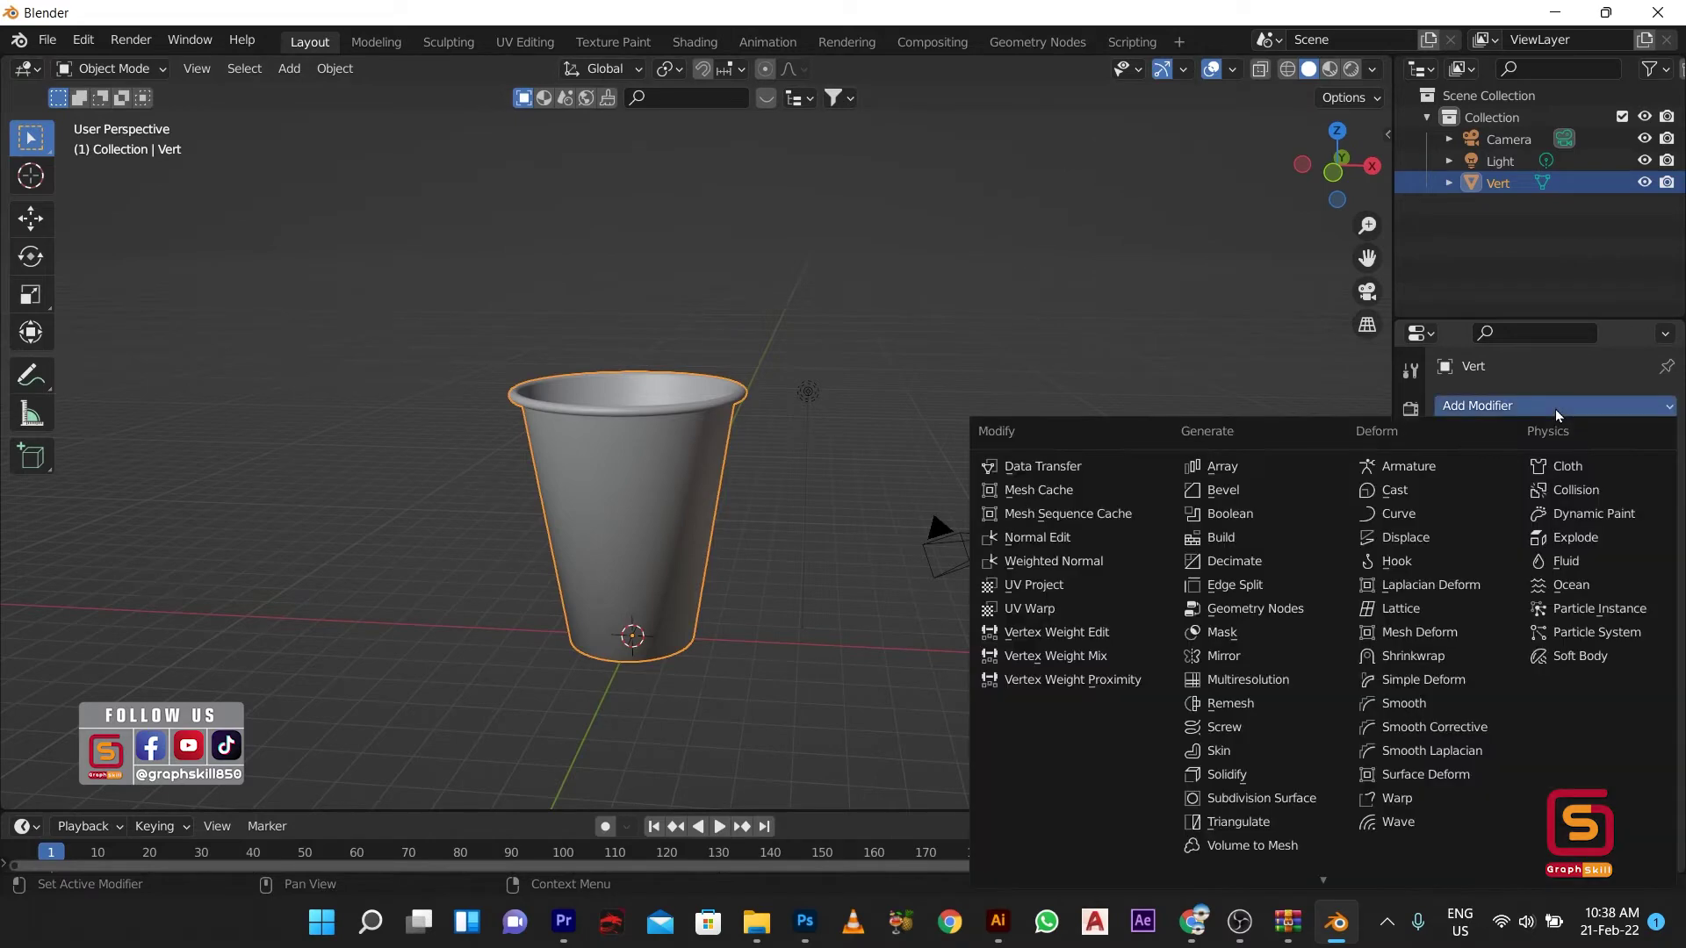
left_click(1314, 783)
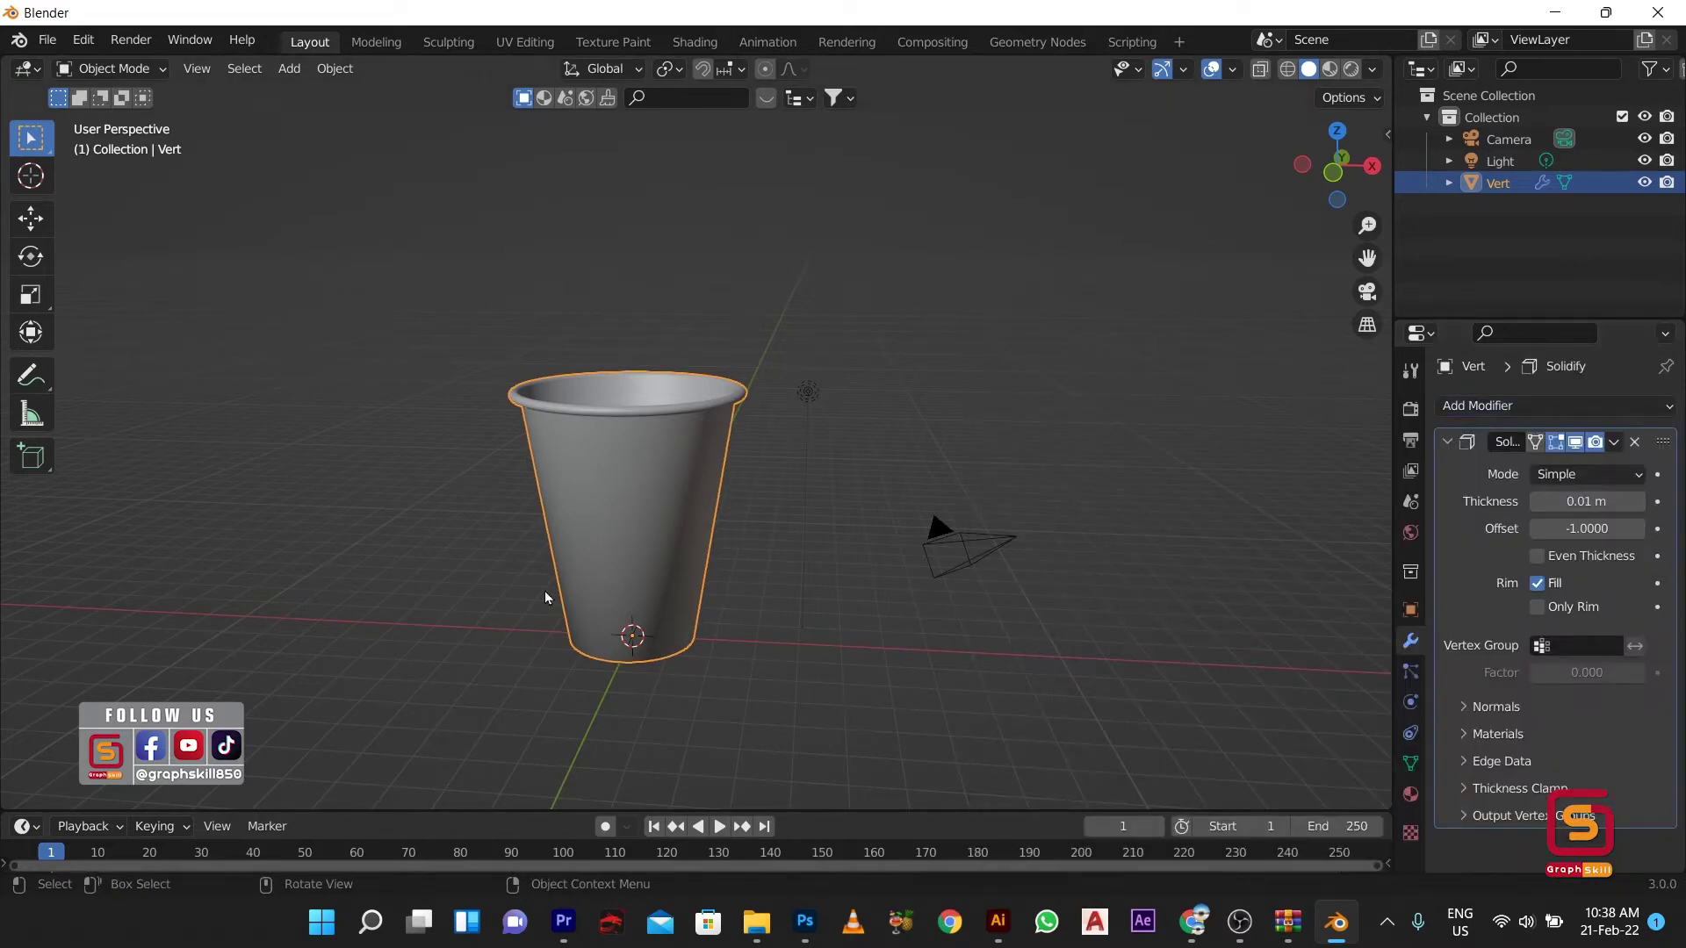
key("Tab")
left_click_drag(1602, 500, 1550, 500)
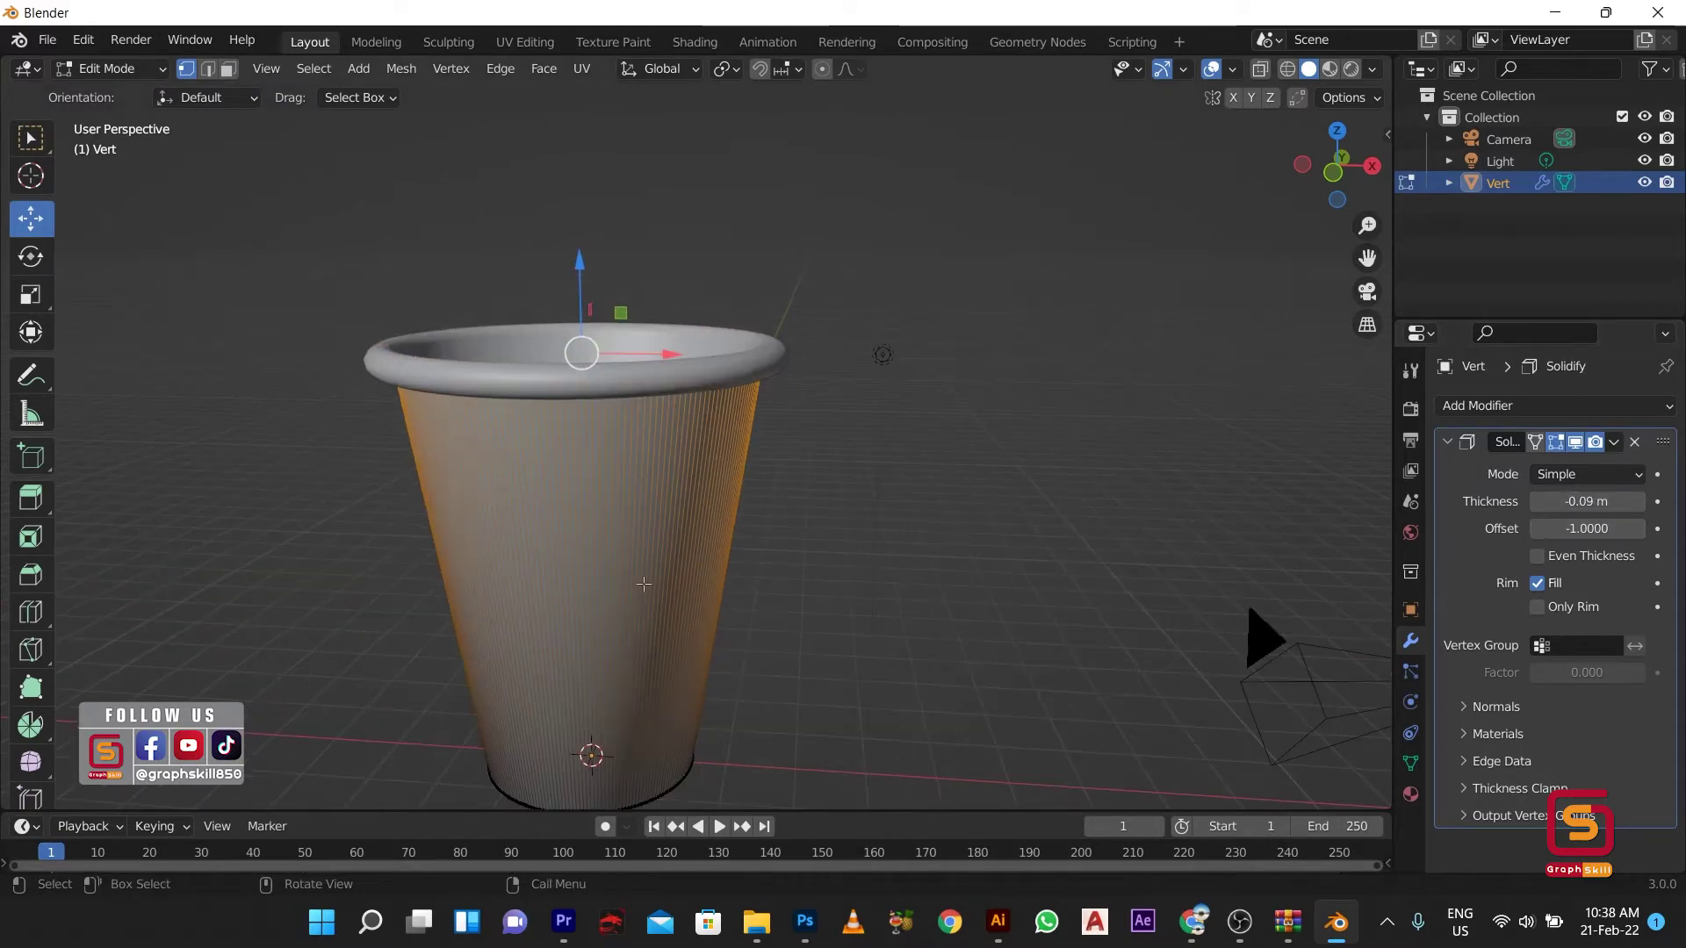
key("Tab")
Step: Apply the Solidify modifier and add a Subdivision Surface modifier
left_click(1614, 443)
left_click(1558, 460)
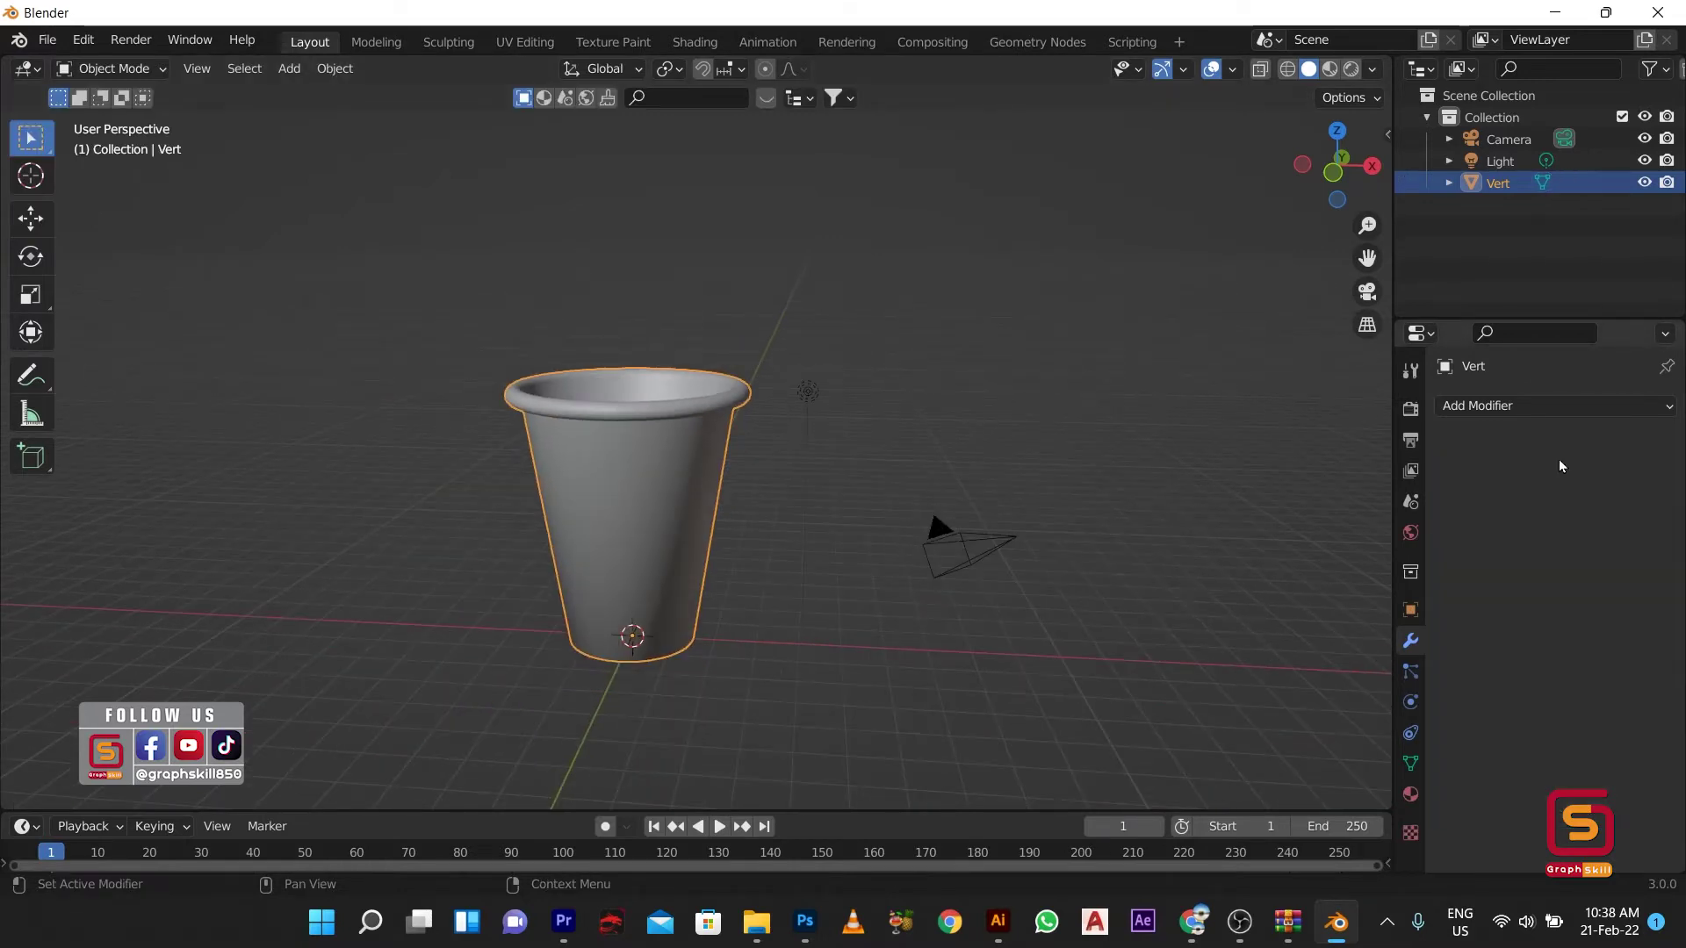
left_click(1502, 406)
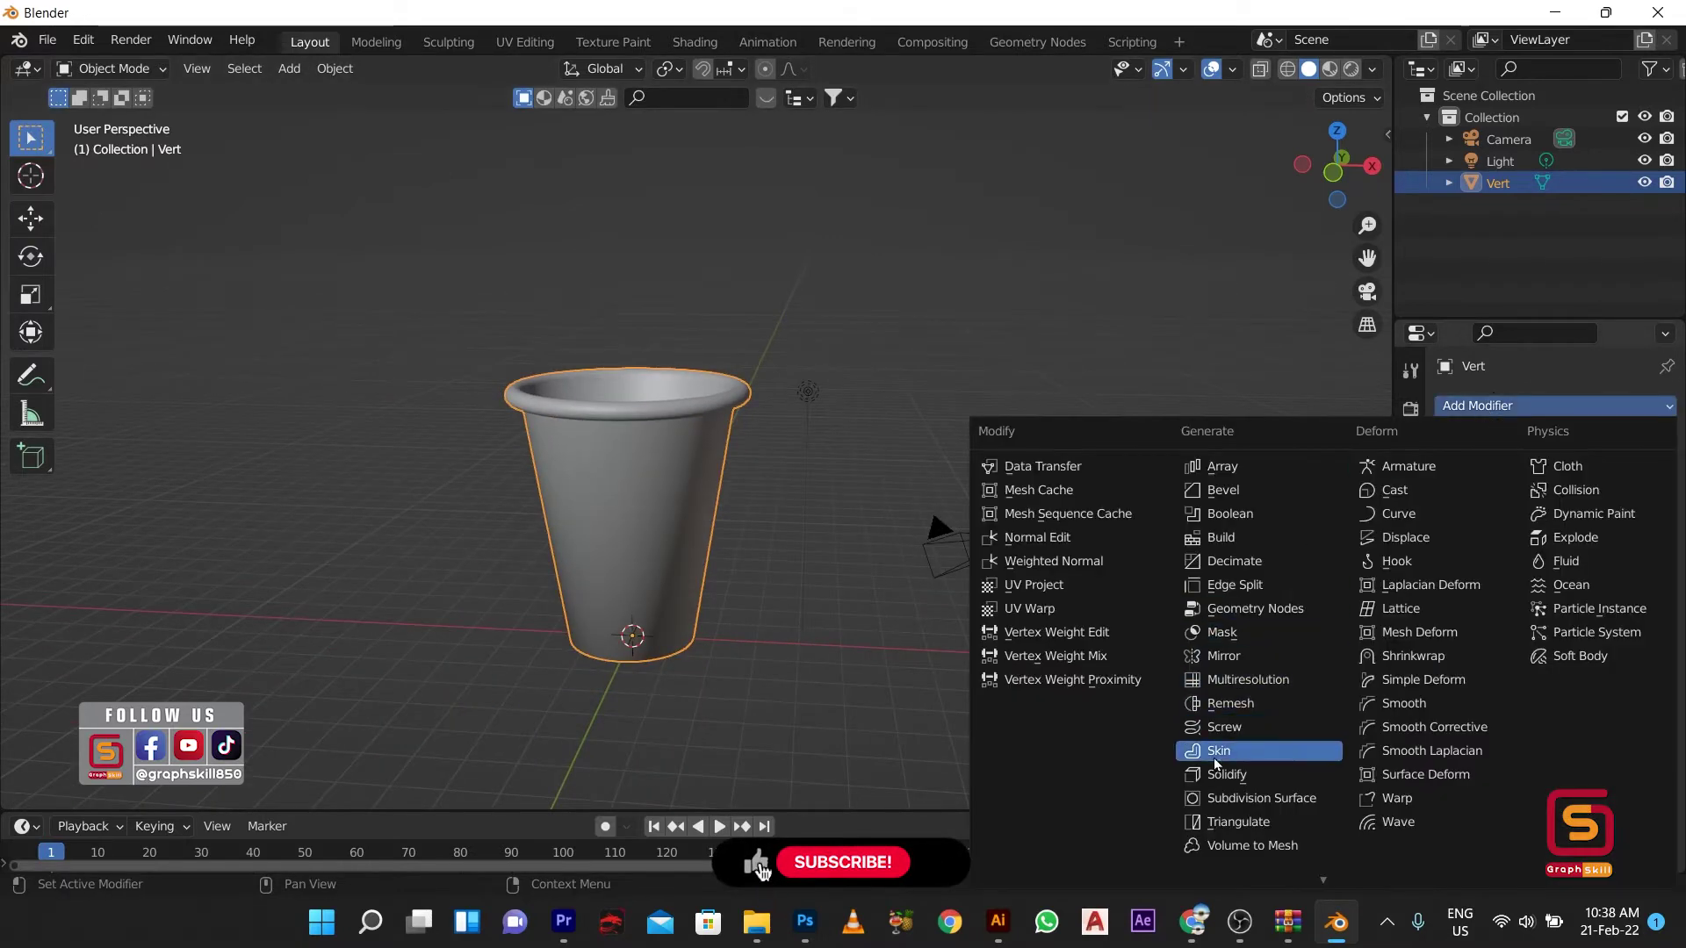
left_click(1242, 801)
Step: Cut a supporting edge loop near the cup's bottom and check it from the front
key("Tab")
middle_click_drag(560, 652, 578, 649)
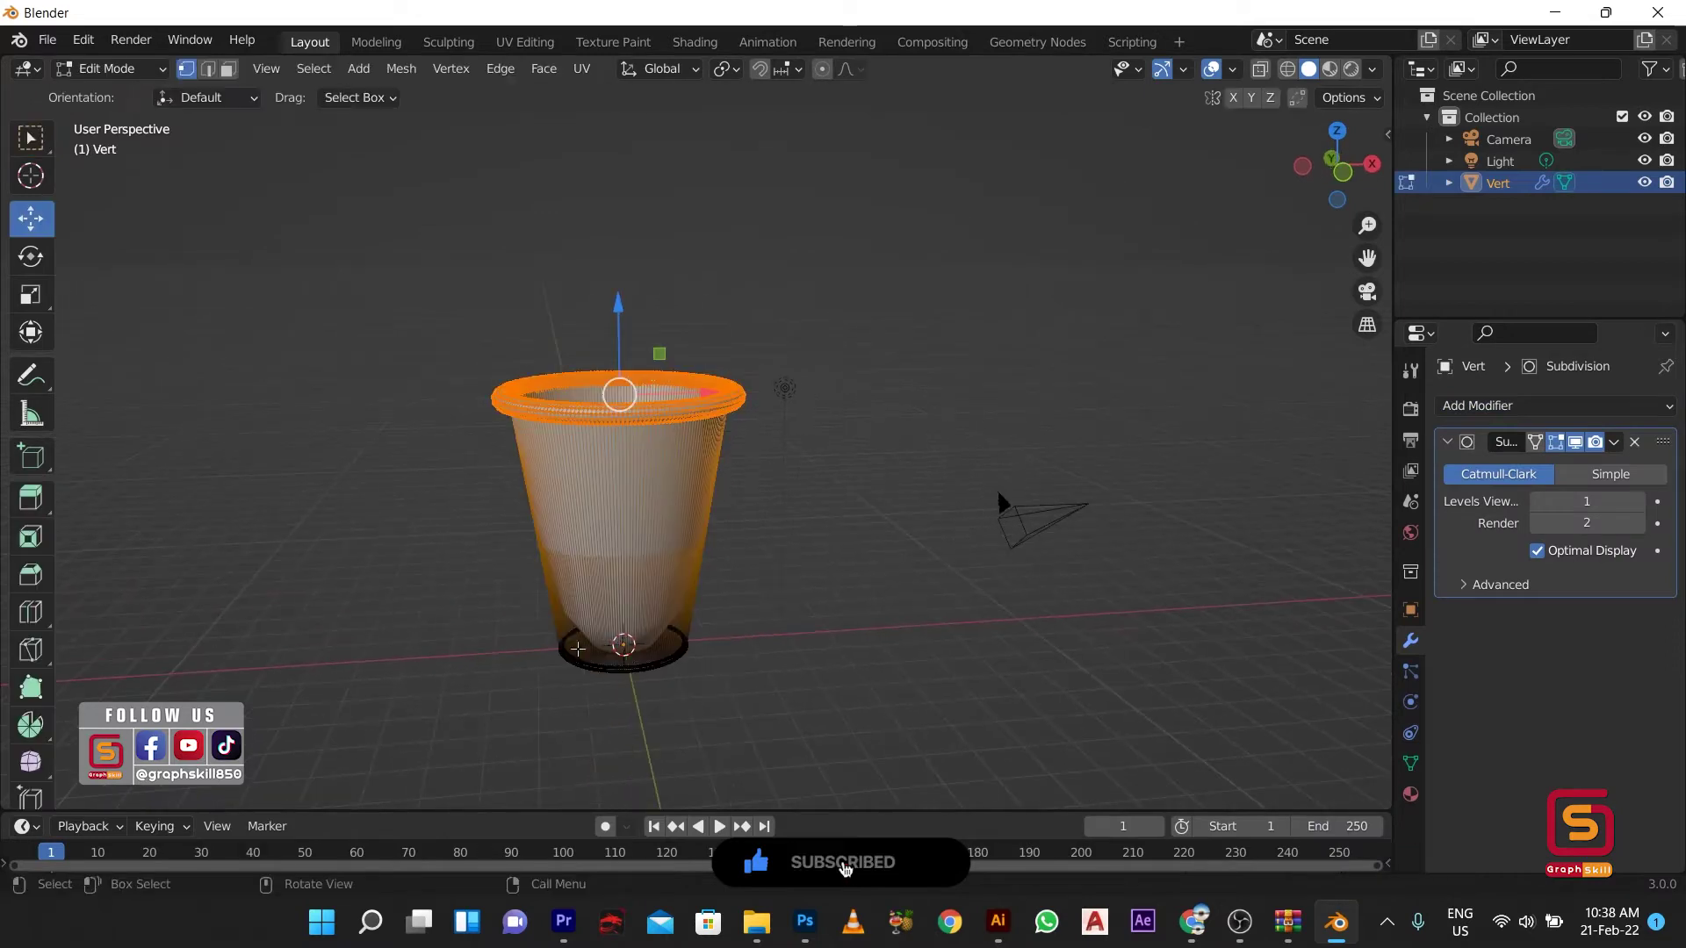
left_click(524, 549, "alt")
key("g")
key("g")
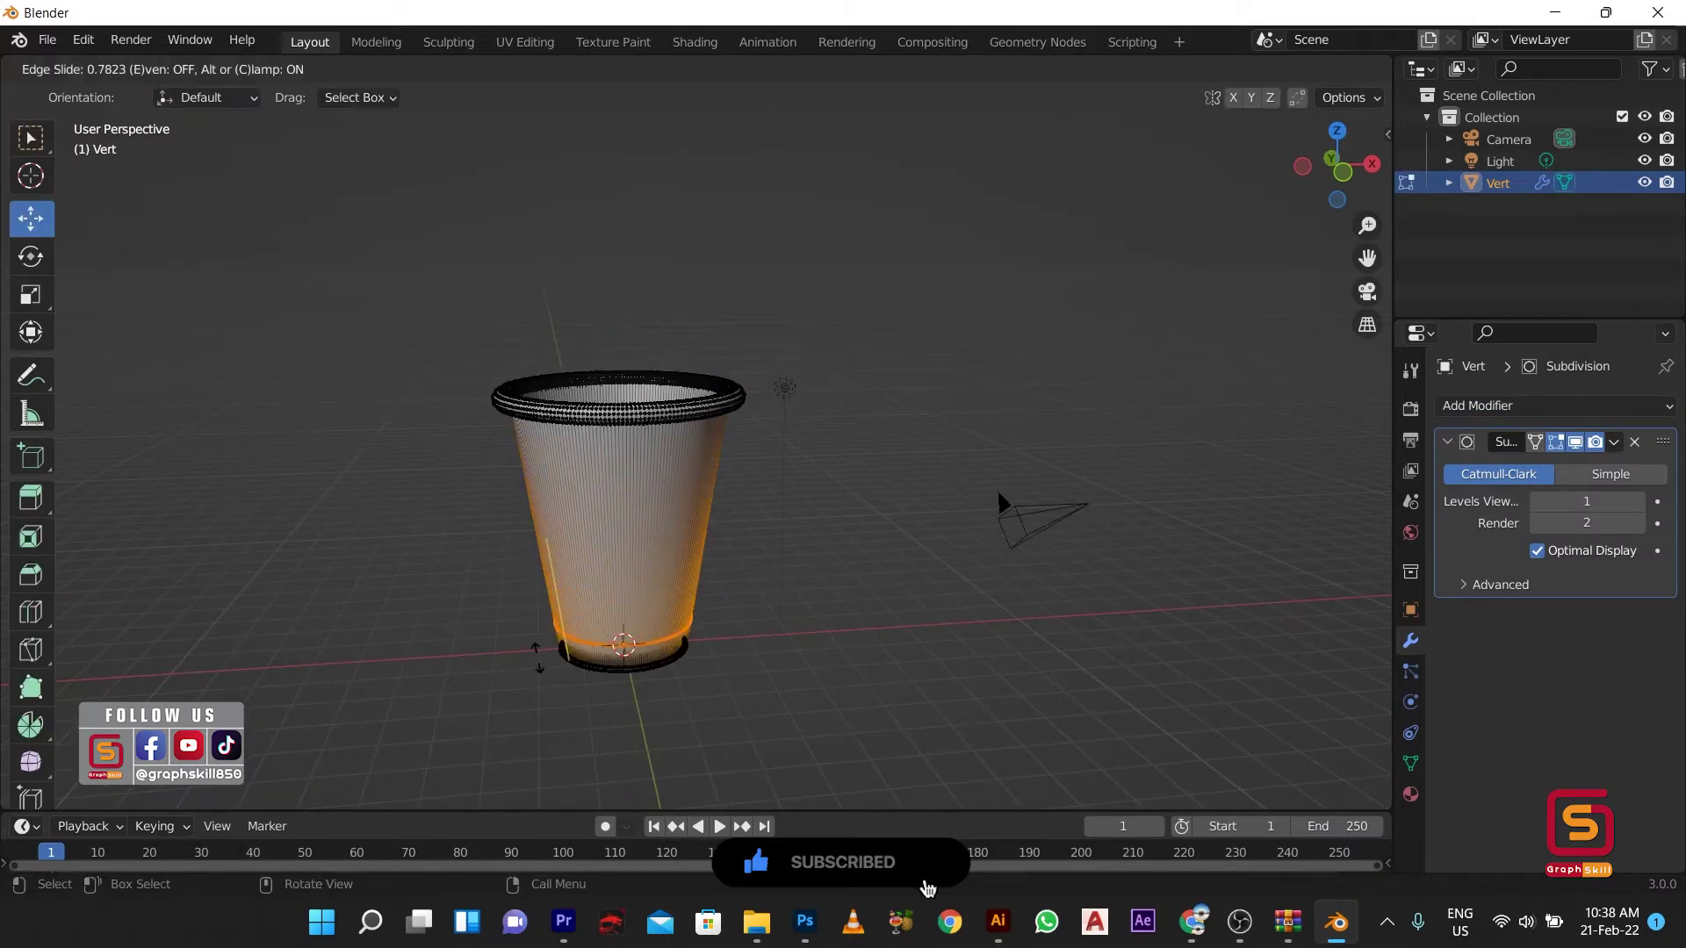
left_click(540, 686)
scroll(572, 684, "up", 4)
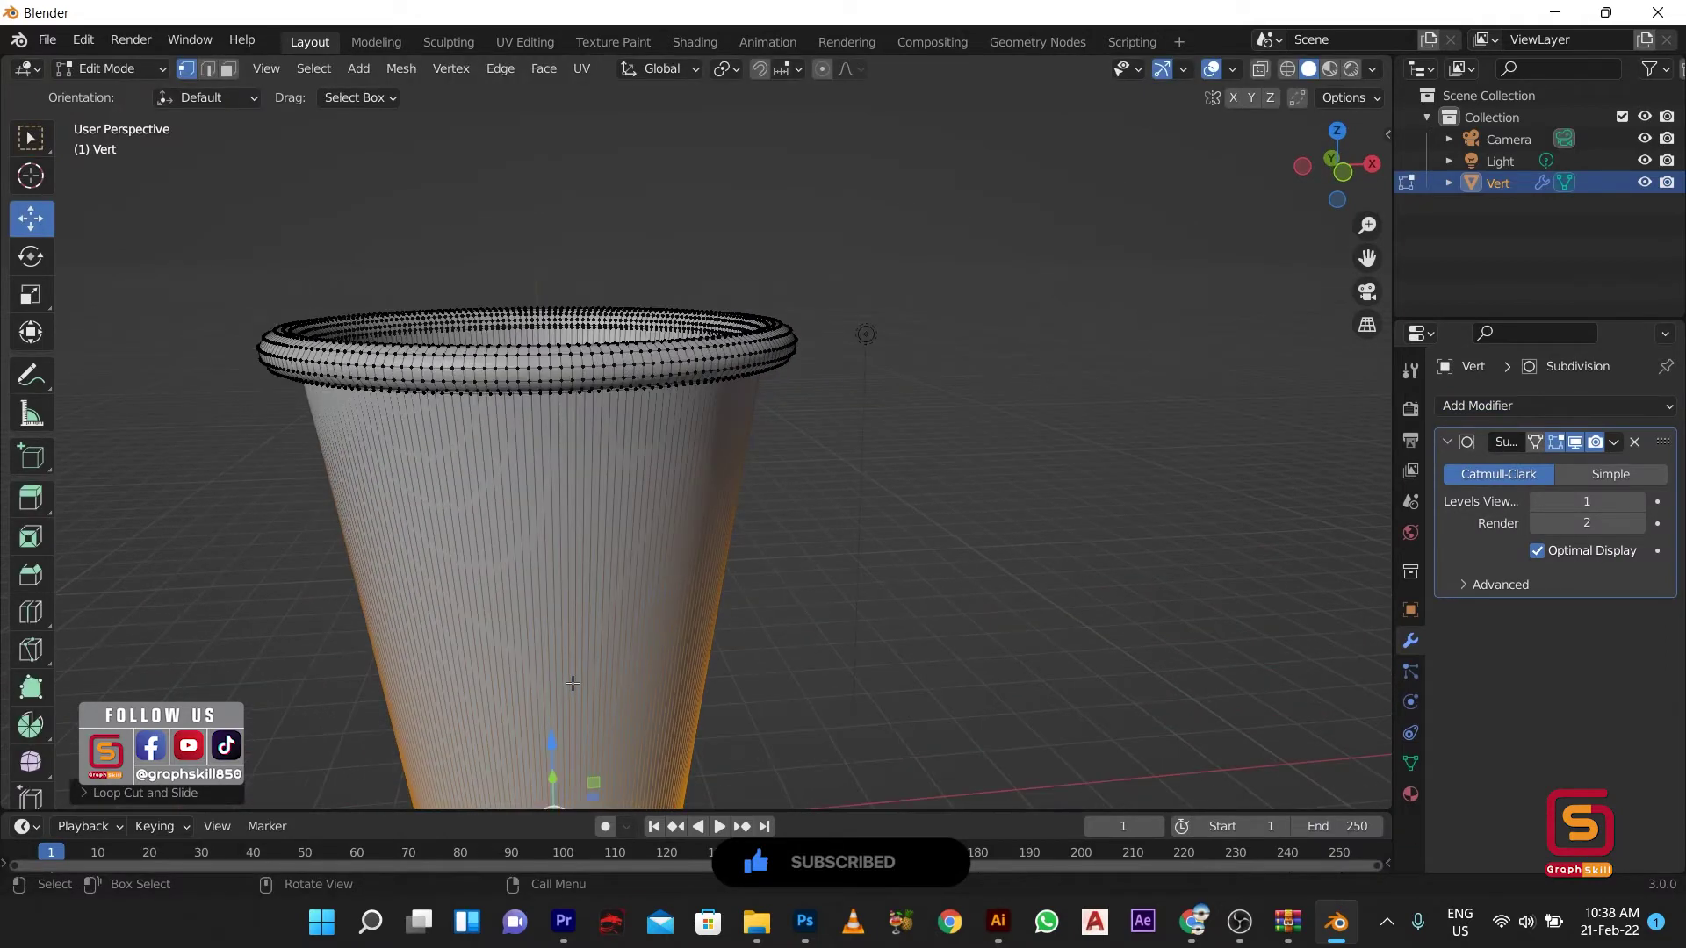
key("KP_1")
middle_click_drag(729, 474, 790, 496)
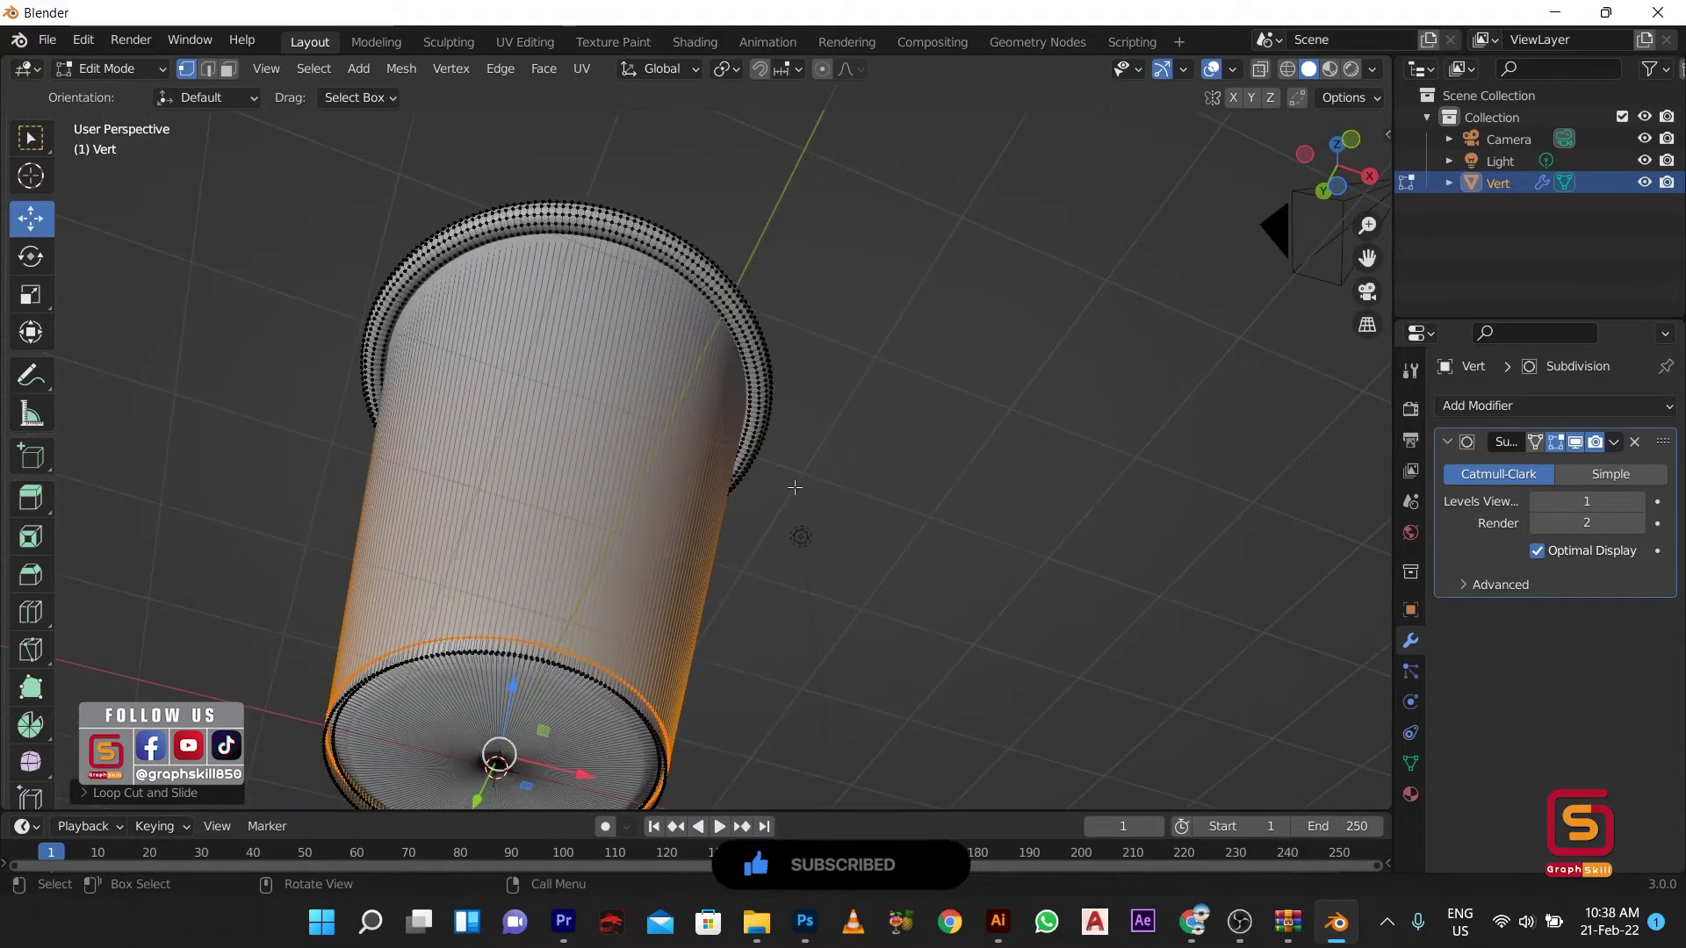
key("KP_1")
scroll(747, 579, "down", 5, "shift")
scroll(619, 649, "up", 3)
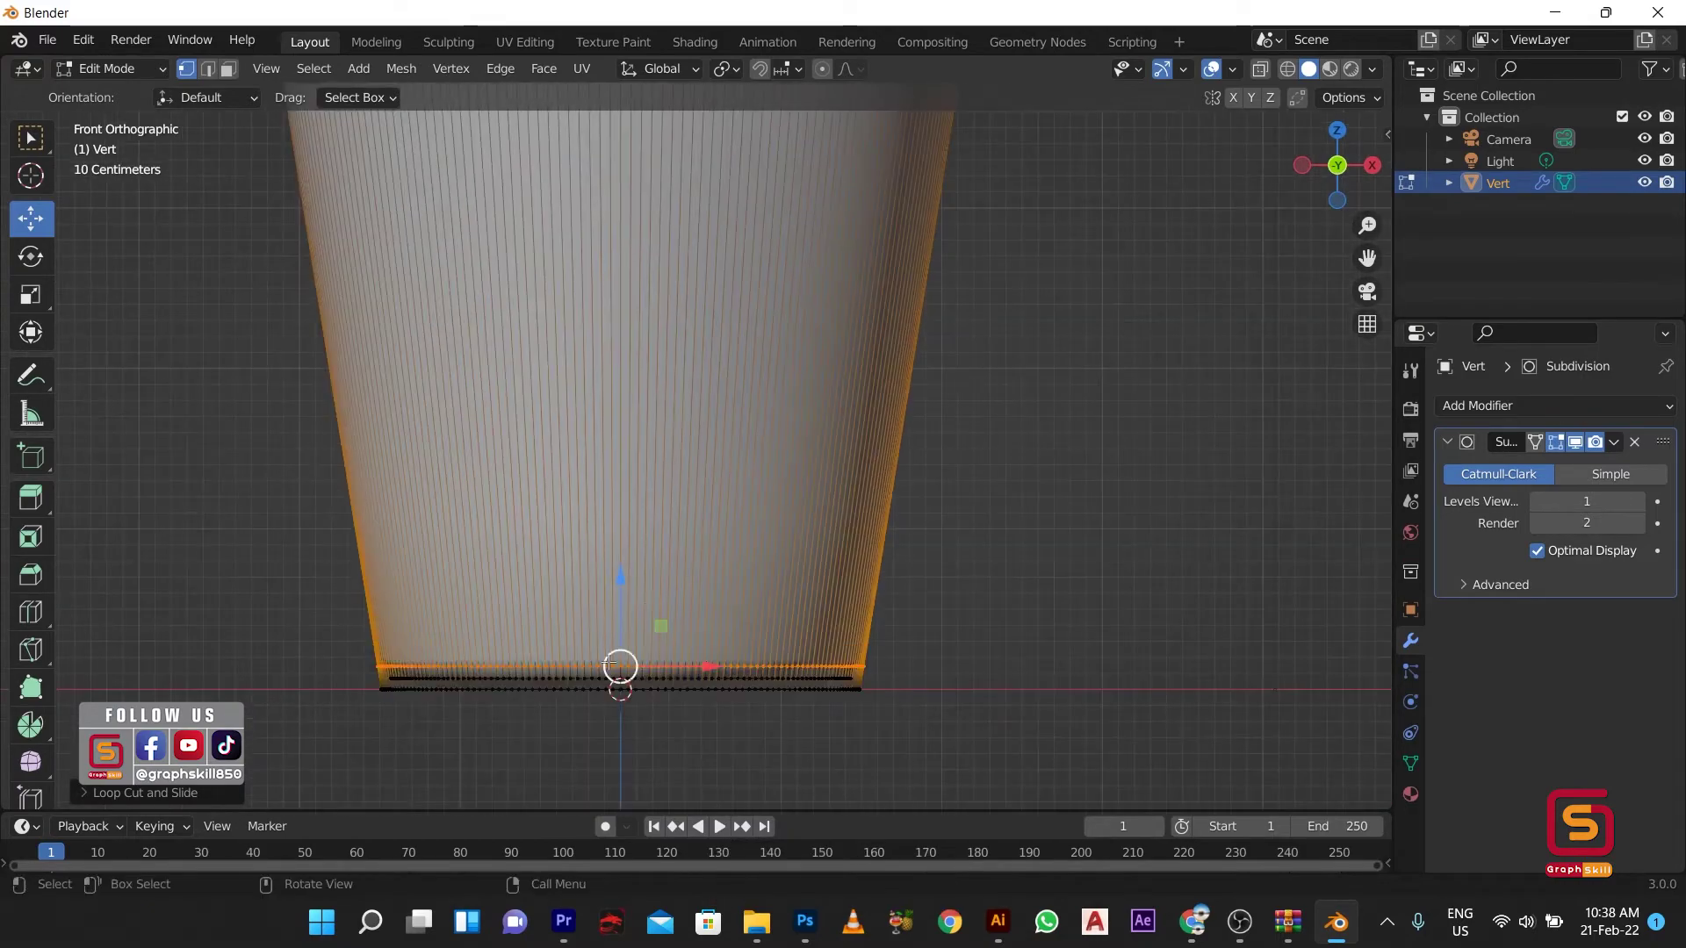
Step: Nudge the bottom loop along Z, then return to Object Mode to view the smoothed cup
key("g")
key("z")
left_click(624, 620)
scroll(812, 570, "down", 3)
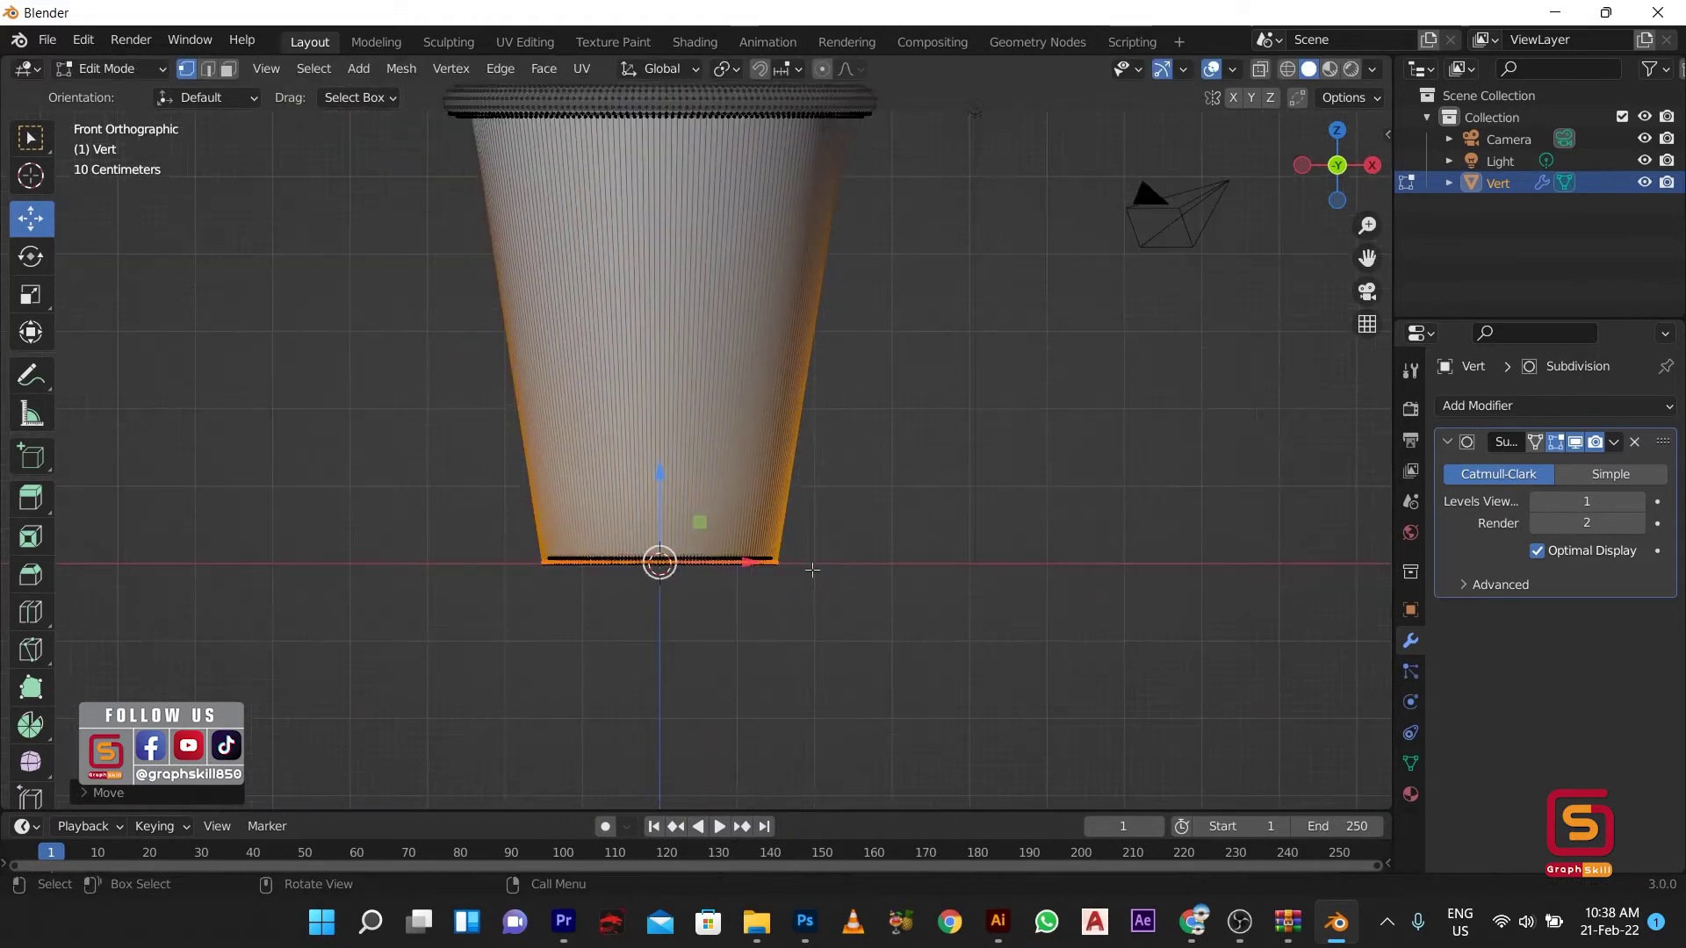
key("Tab")
scroll(825, 566, "down", 3)
mouse_move(841, 562)
middle_mouse_down()
mouse_move(688, 592)
mouse_move(708, 646)
mouse_move(389, 587)
mouse_move(600, 540)
mouse_move(620, 441)
middle_mouse_up()
scroll(697, 278, "up", 3)
mouse_move(697, 278)
middle_mouse_down()
mouse_move(716, 374)
mouse_move(590, 360)
mouse_move(629, 471)
mouse_move(610, 461)
middle_mouse_up()
key("Tab")
scroll(715, 374, "down", 3)
key("Tab")
Step: Apply the Subdivision modifier and enter Edit Mode with nothing selected
left_click(1614, 441)
left_click(1466, 475)
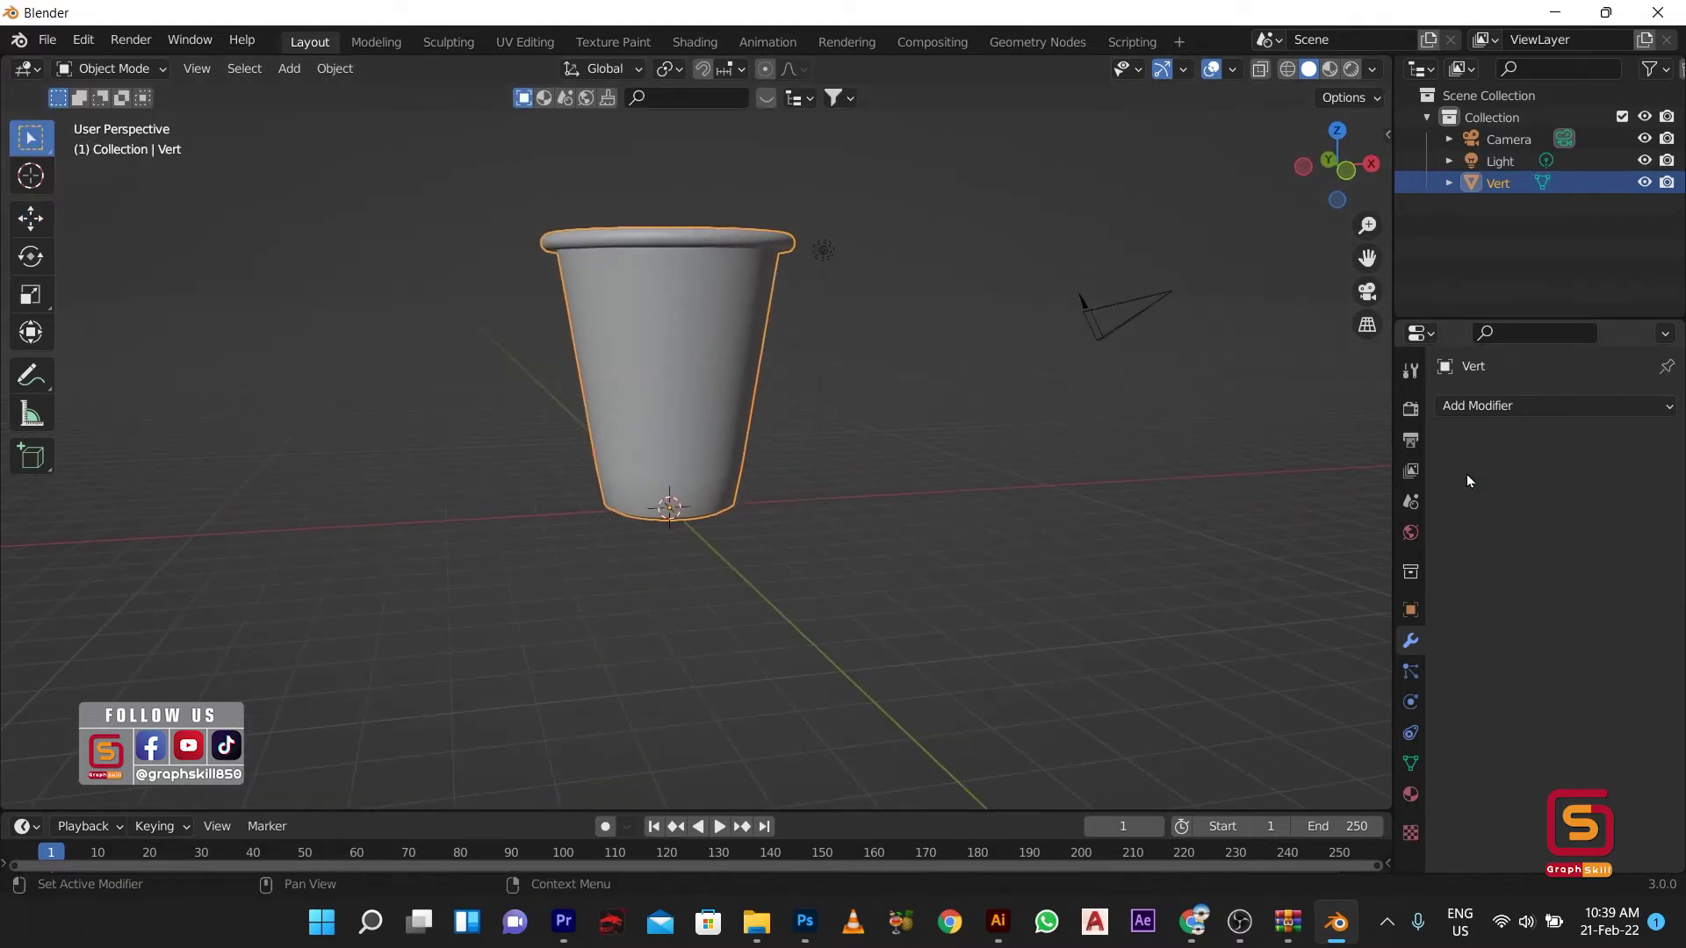
mouse_move(755, 471)
middle_mouse_down()
mouse_move(678, 489)
mouse_move(539, 384)
mouse_move(657, 286)
middle_mouse_up()
key("Tab")
scroll(656, 286, "up", 4)
key("alt+a")
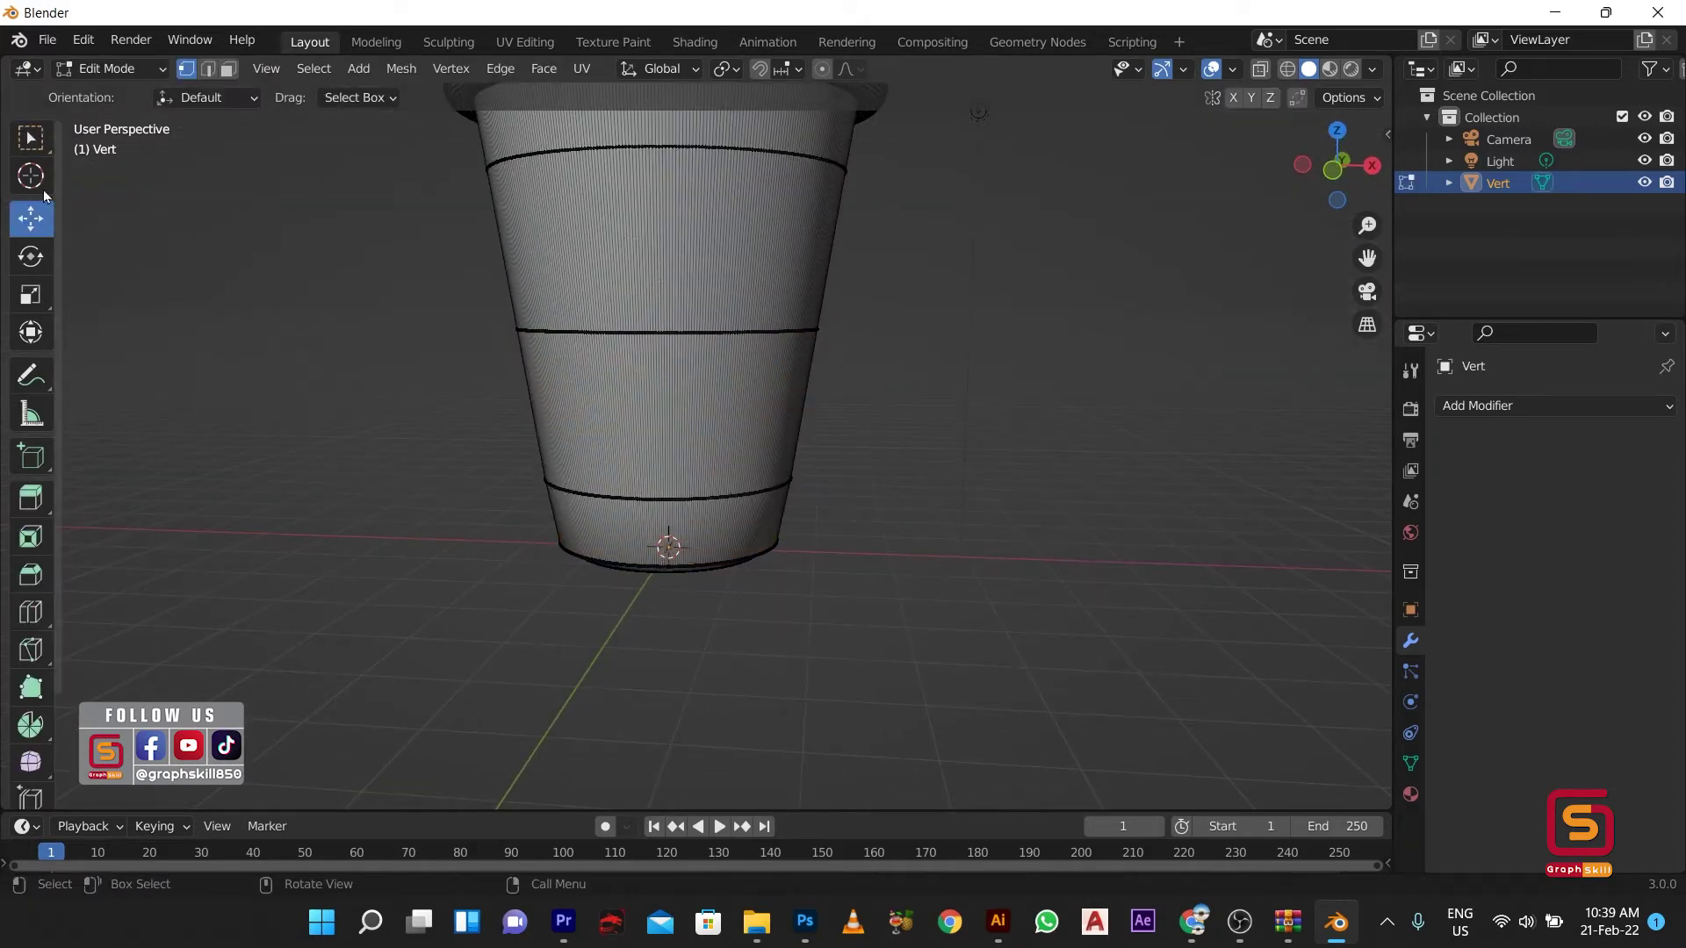
Step: Select a horizontal edge loop around the cup's body
left_click(225, 70)
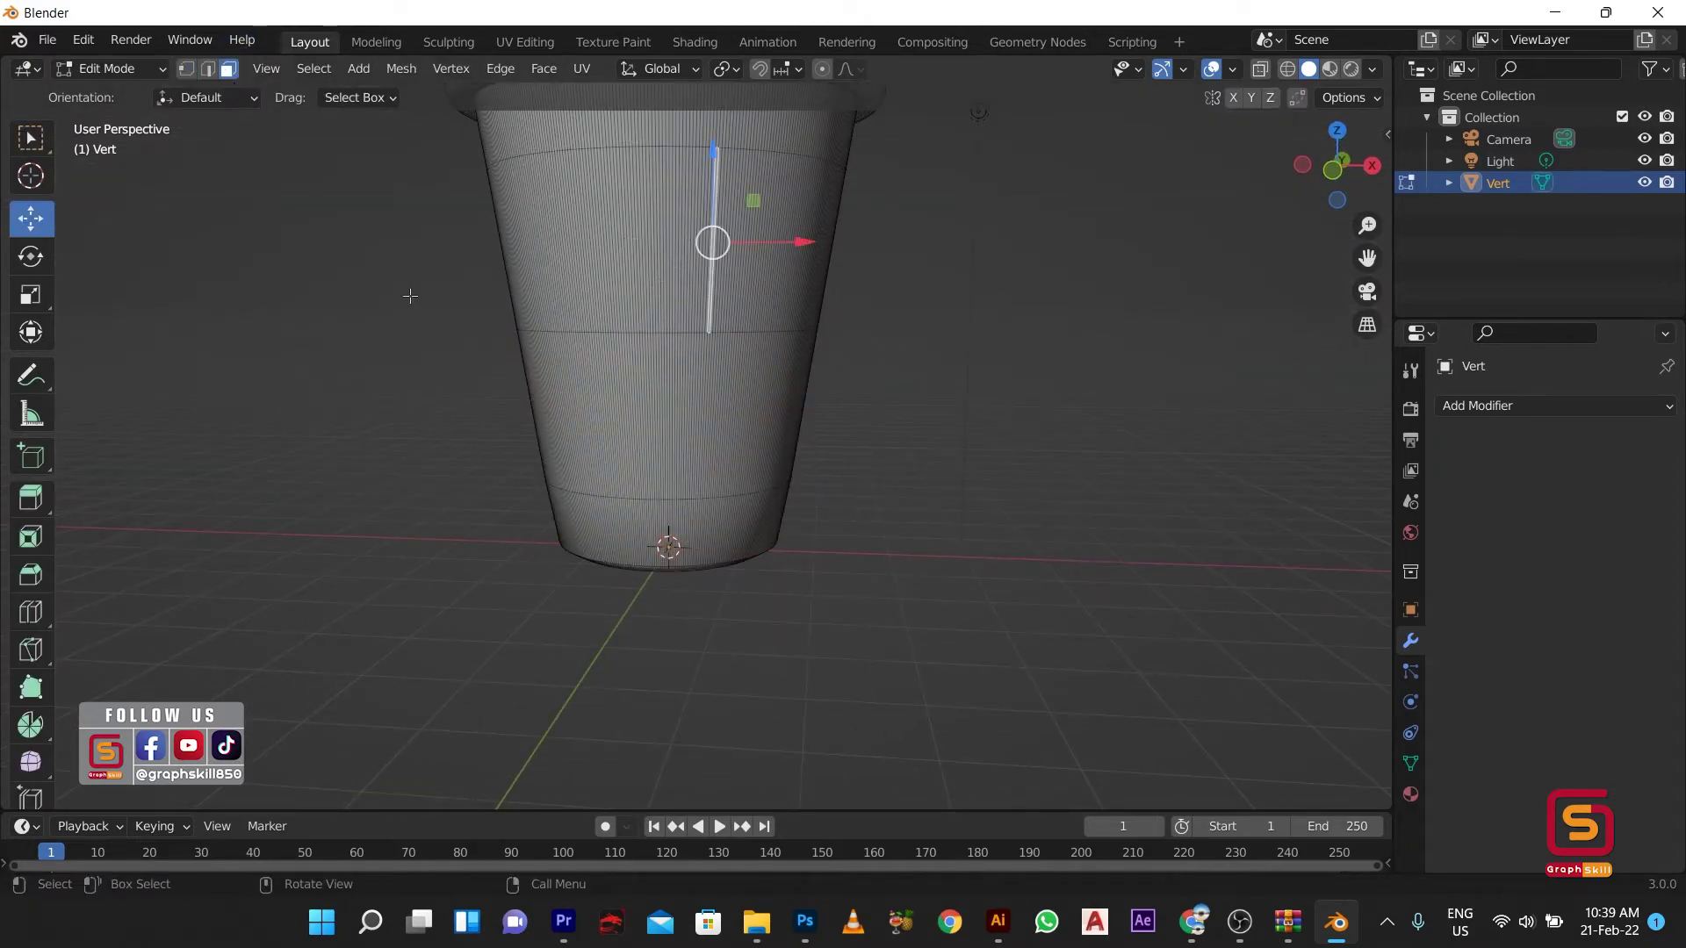
scroll(636, 332, "up", 2)
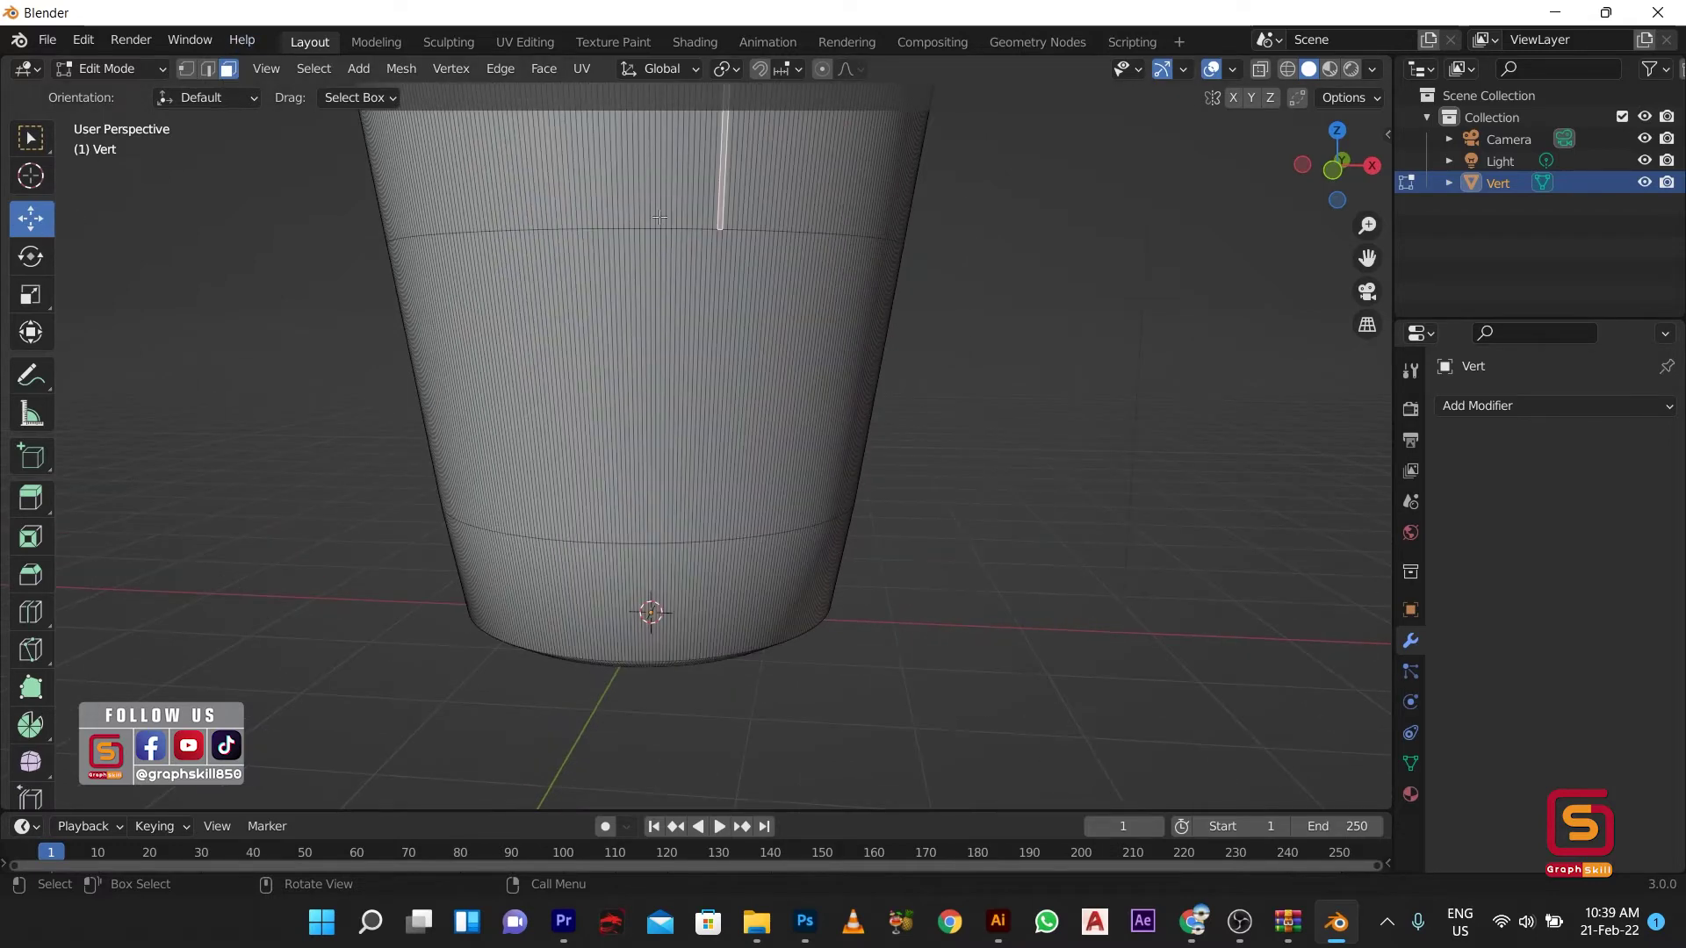
left_click(653, 232)
left_click(208, 70)
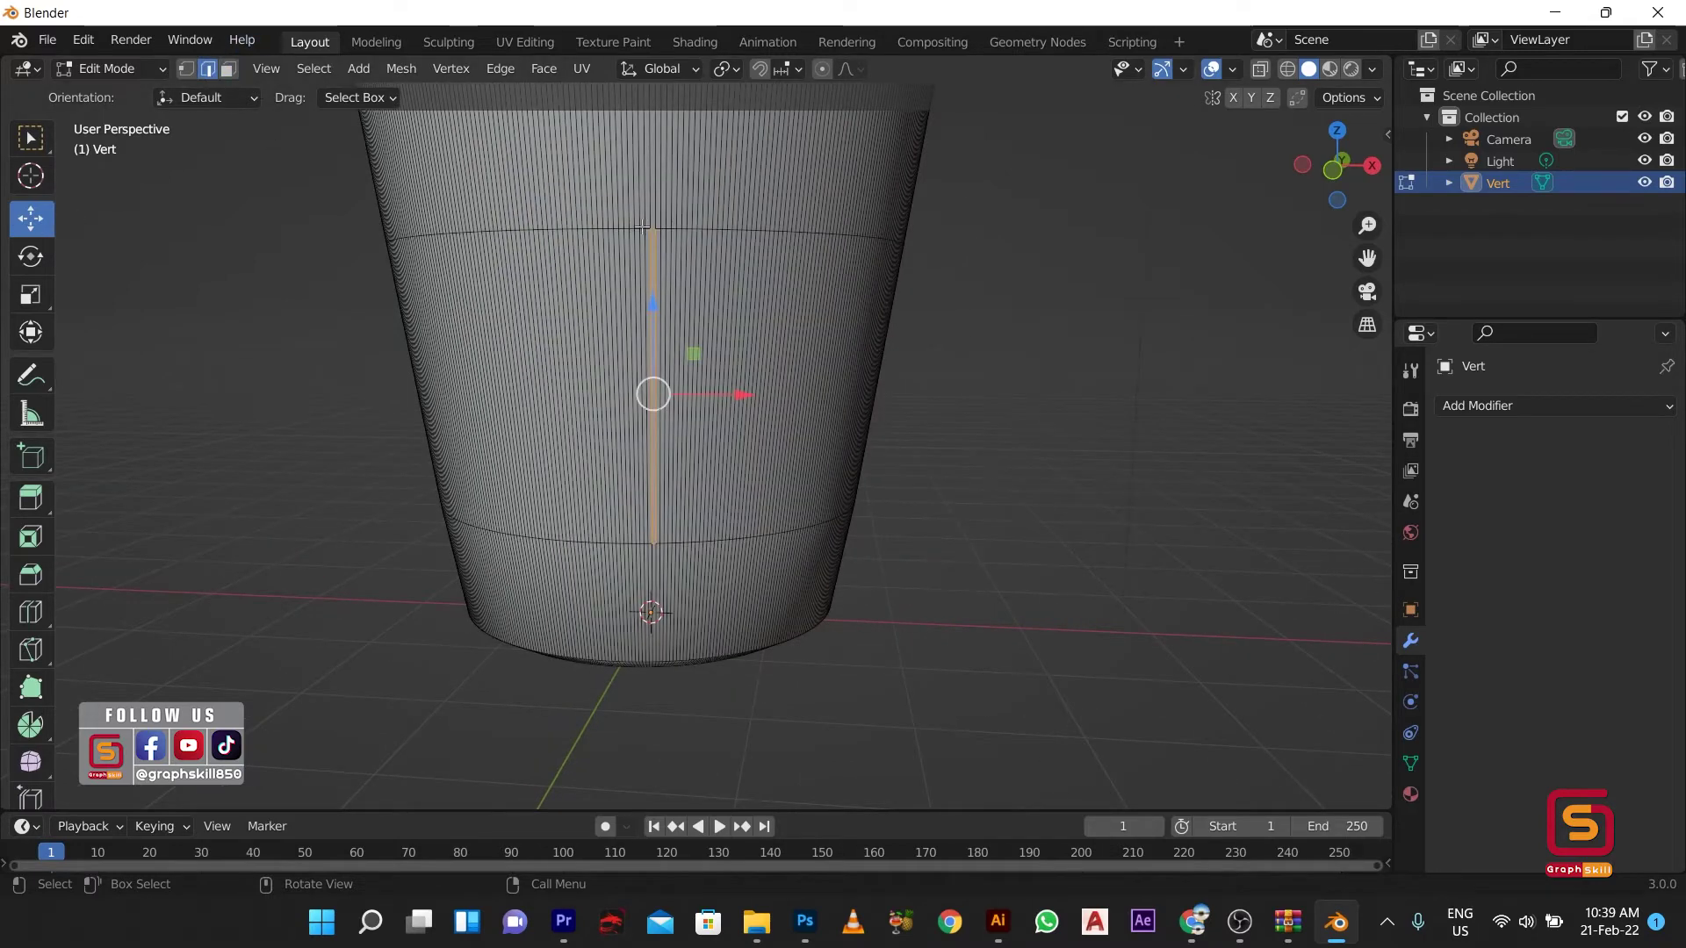
left_click(650, 233, "alt")
scroll(703, 689, "up", 3)
scroll(703, 689, "up", 1)
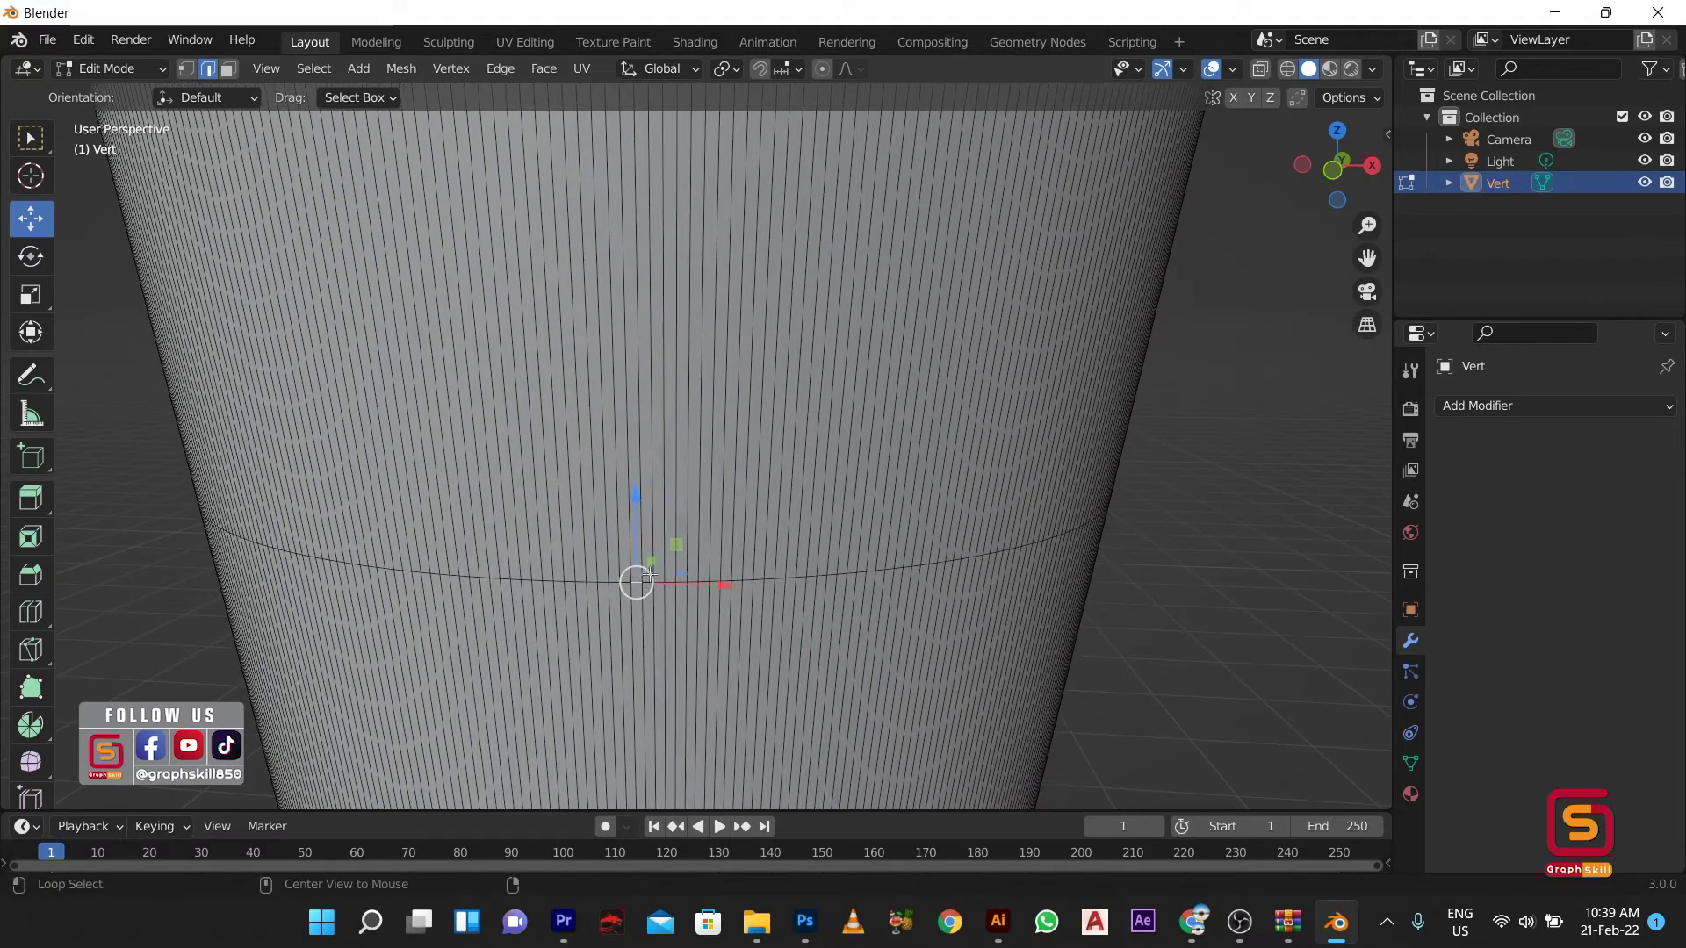
left_click(646, 582, "alt")
scroll(646, 582, "down", 5)
Step: Move the selected loop down along Z and scale it slightly narrower
key("g")
key("z")
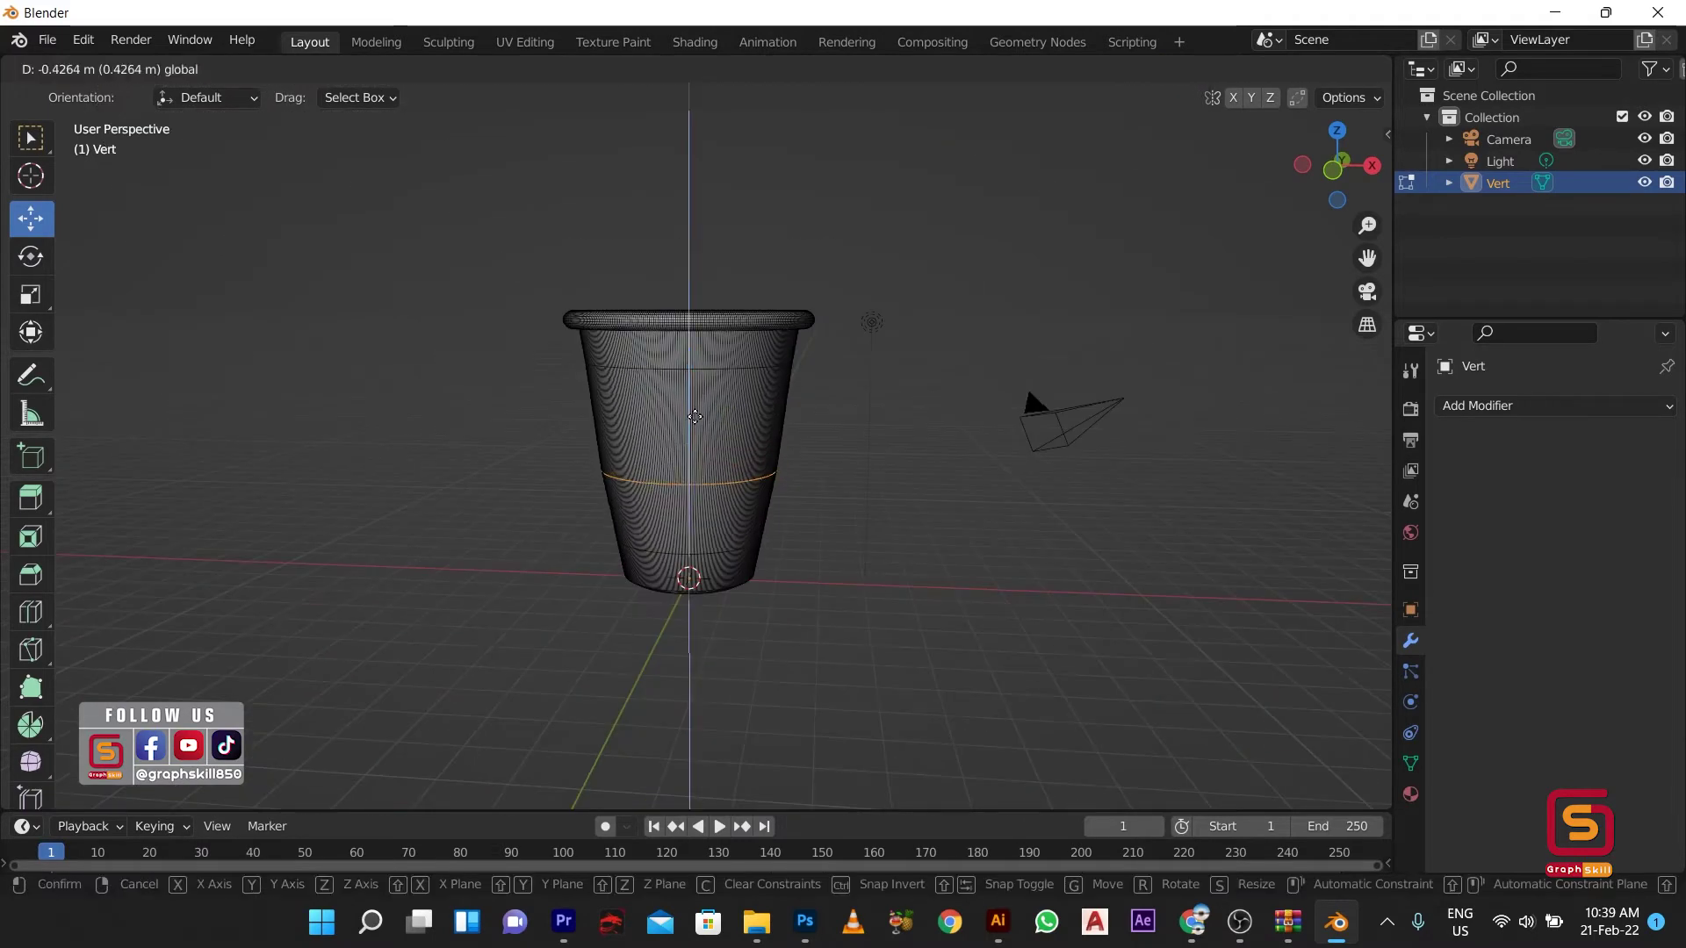
left_click(694, 431)
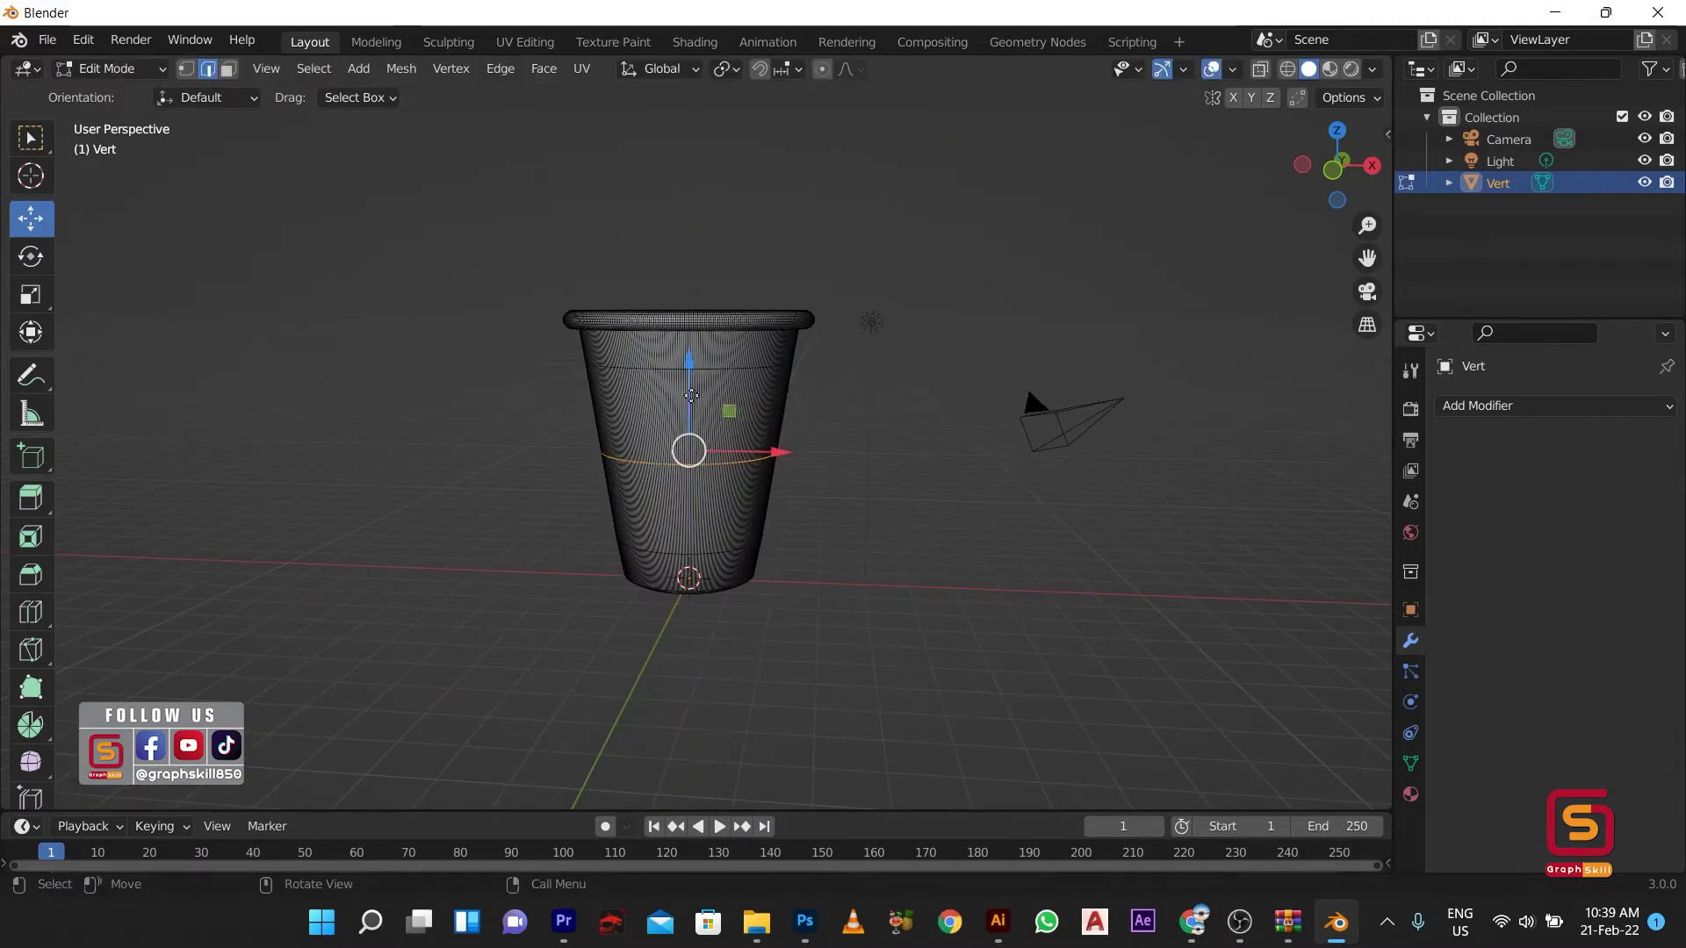
key("s")
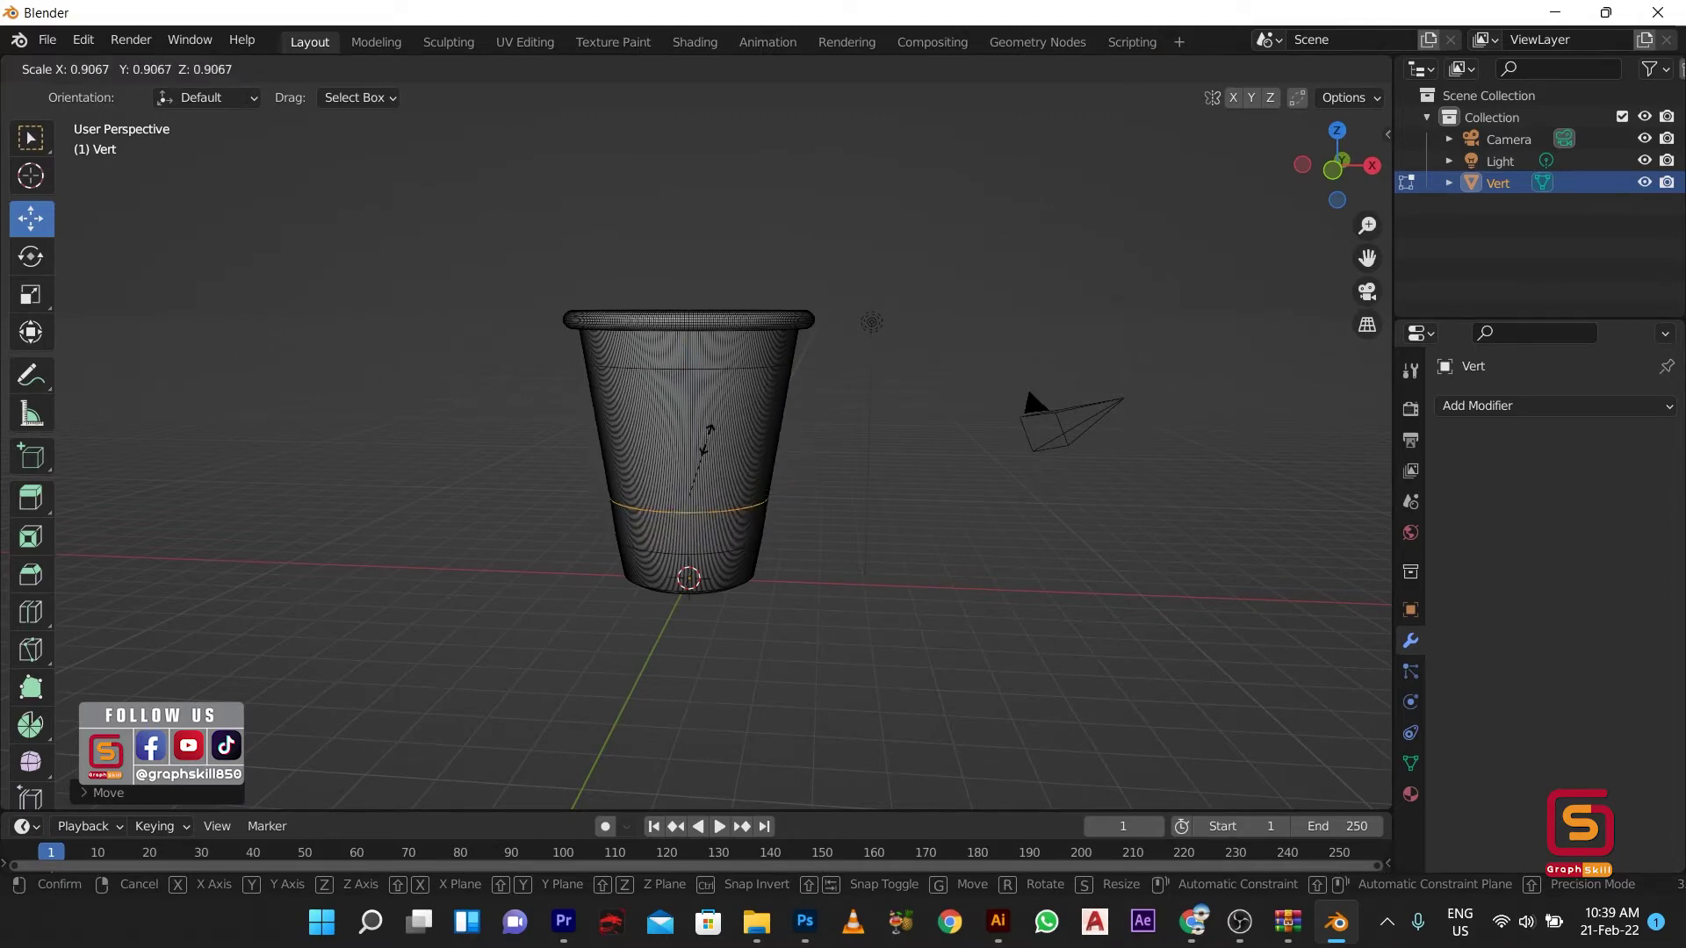
left_click(705, 442)
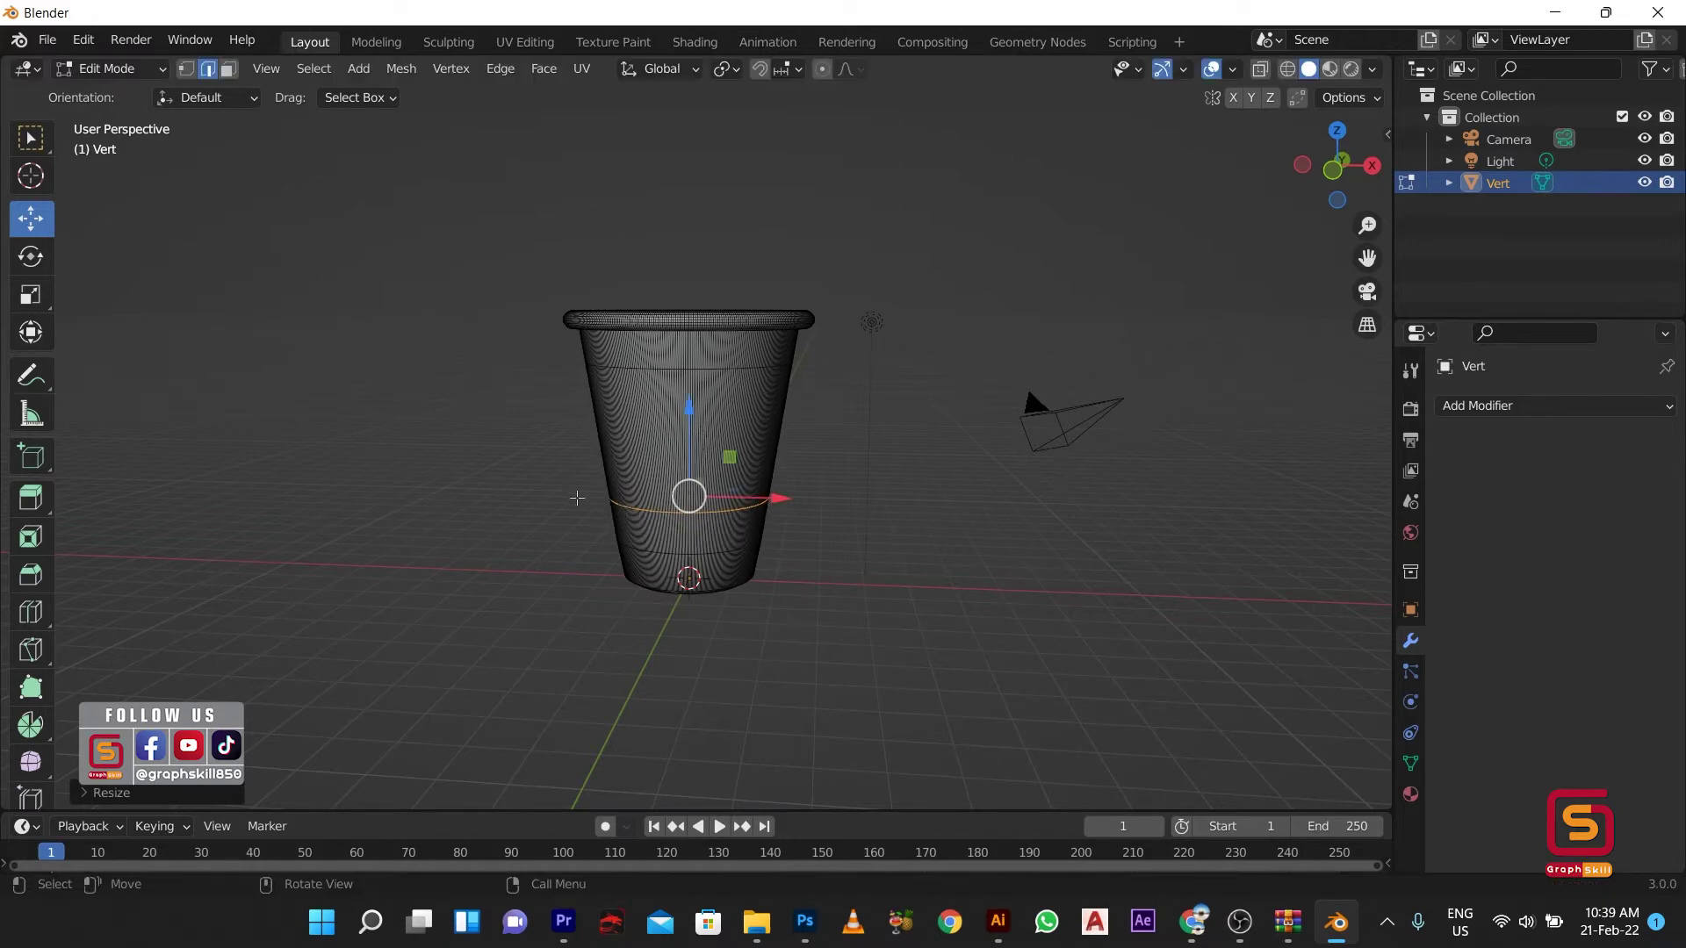
Step: Select the cup's middle face band, return to Object Mode and show its material settings
scroll(640, 558, "up", 2)
scroll(641, 558, "up", 2)
scroll(640, 558, "up", 2)
left_click(676, 423, "alt+shift")
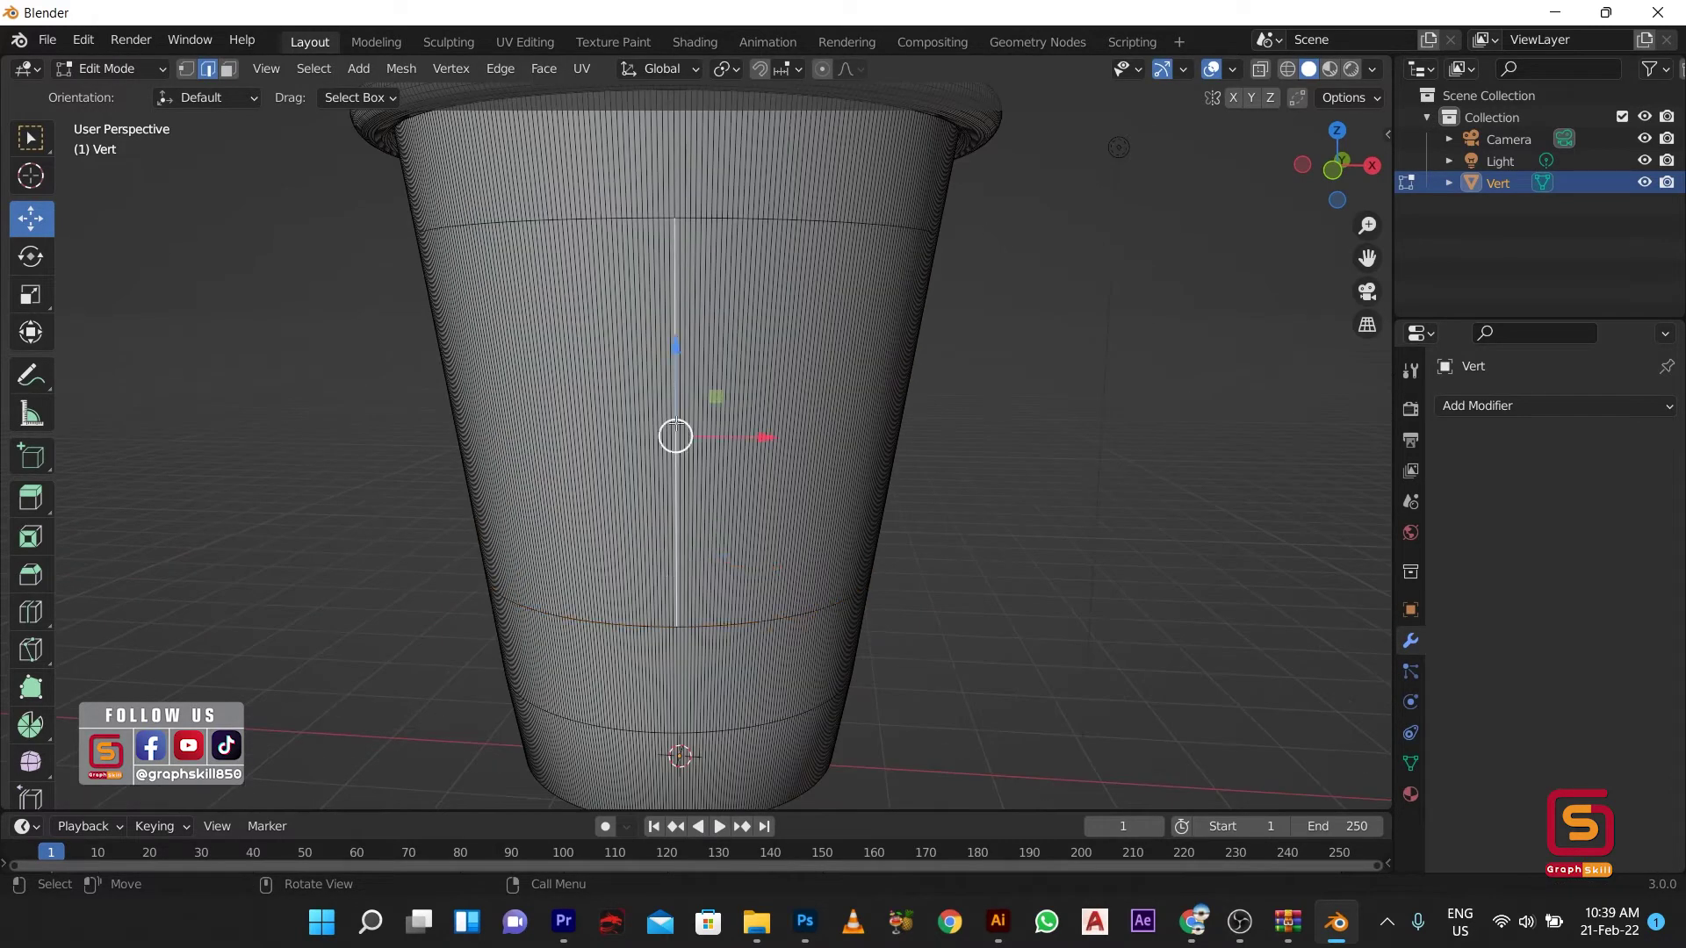
left_click(231, 76)
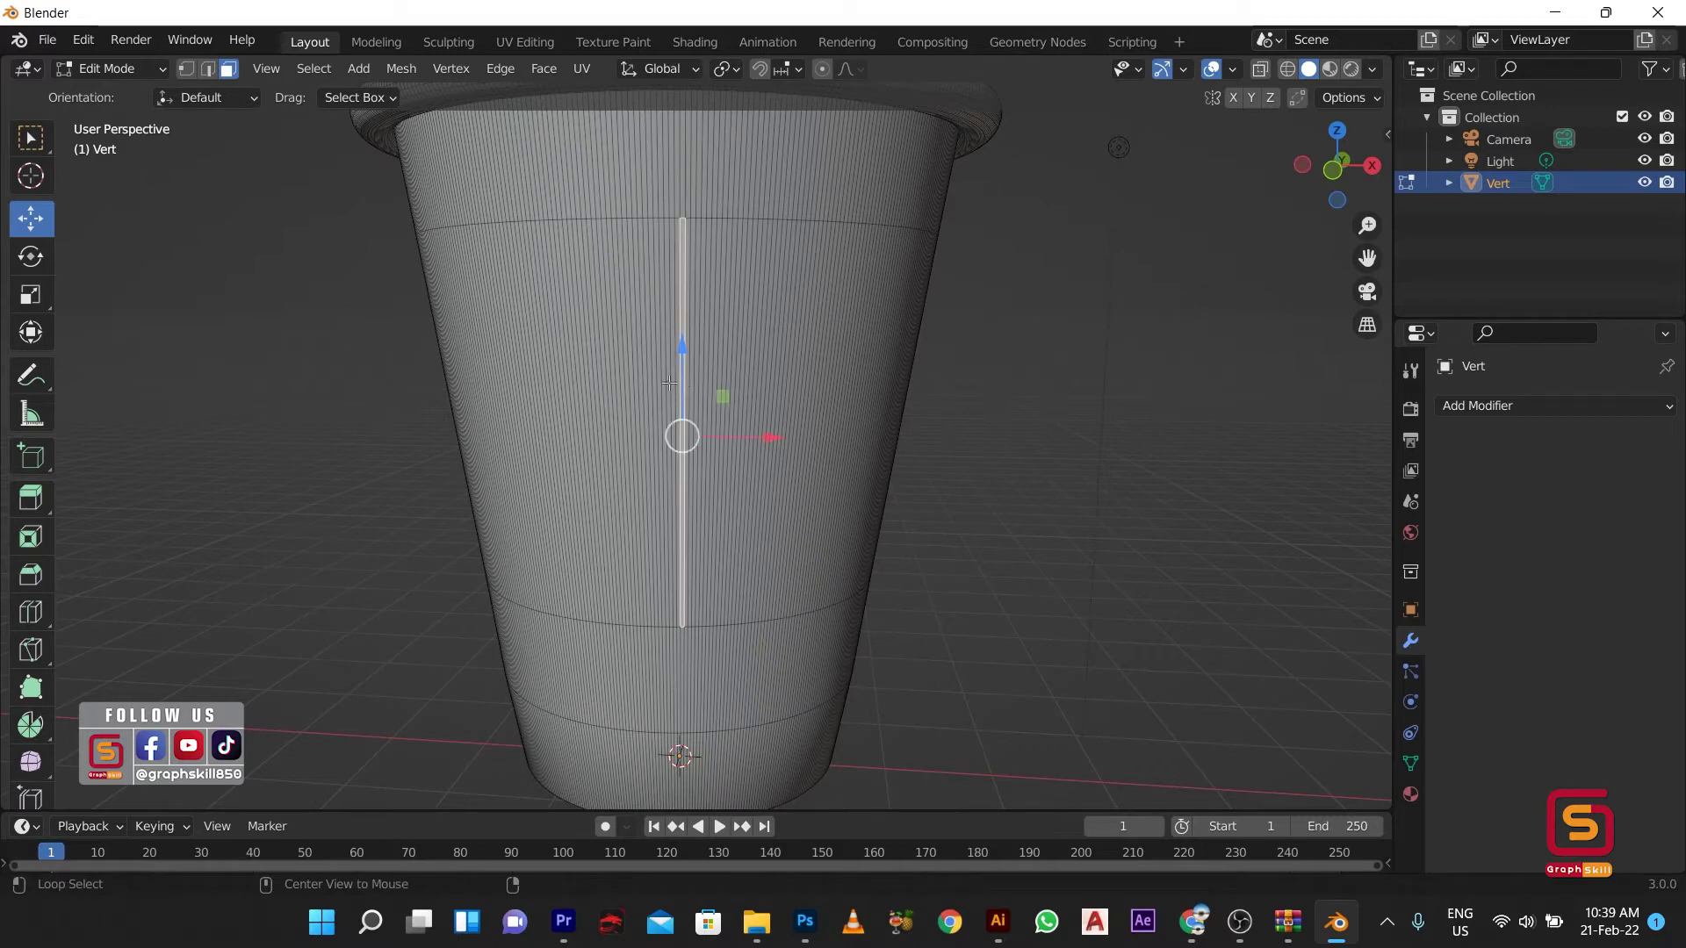
scroll(713, 388, "down", 3)
middle_click_drag(713, 387, 964, 378)
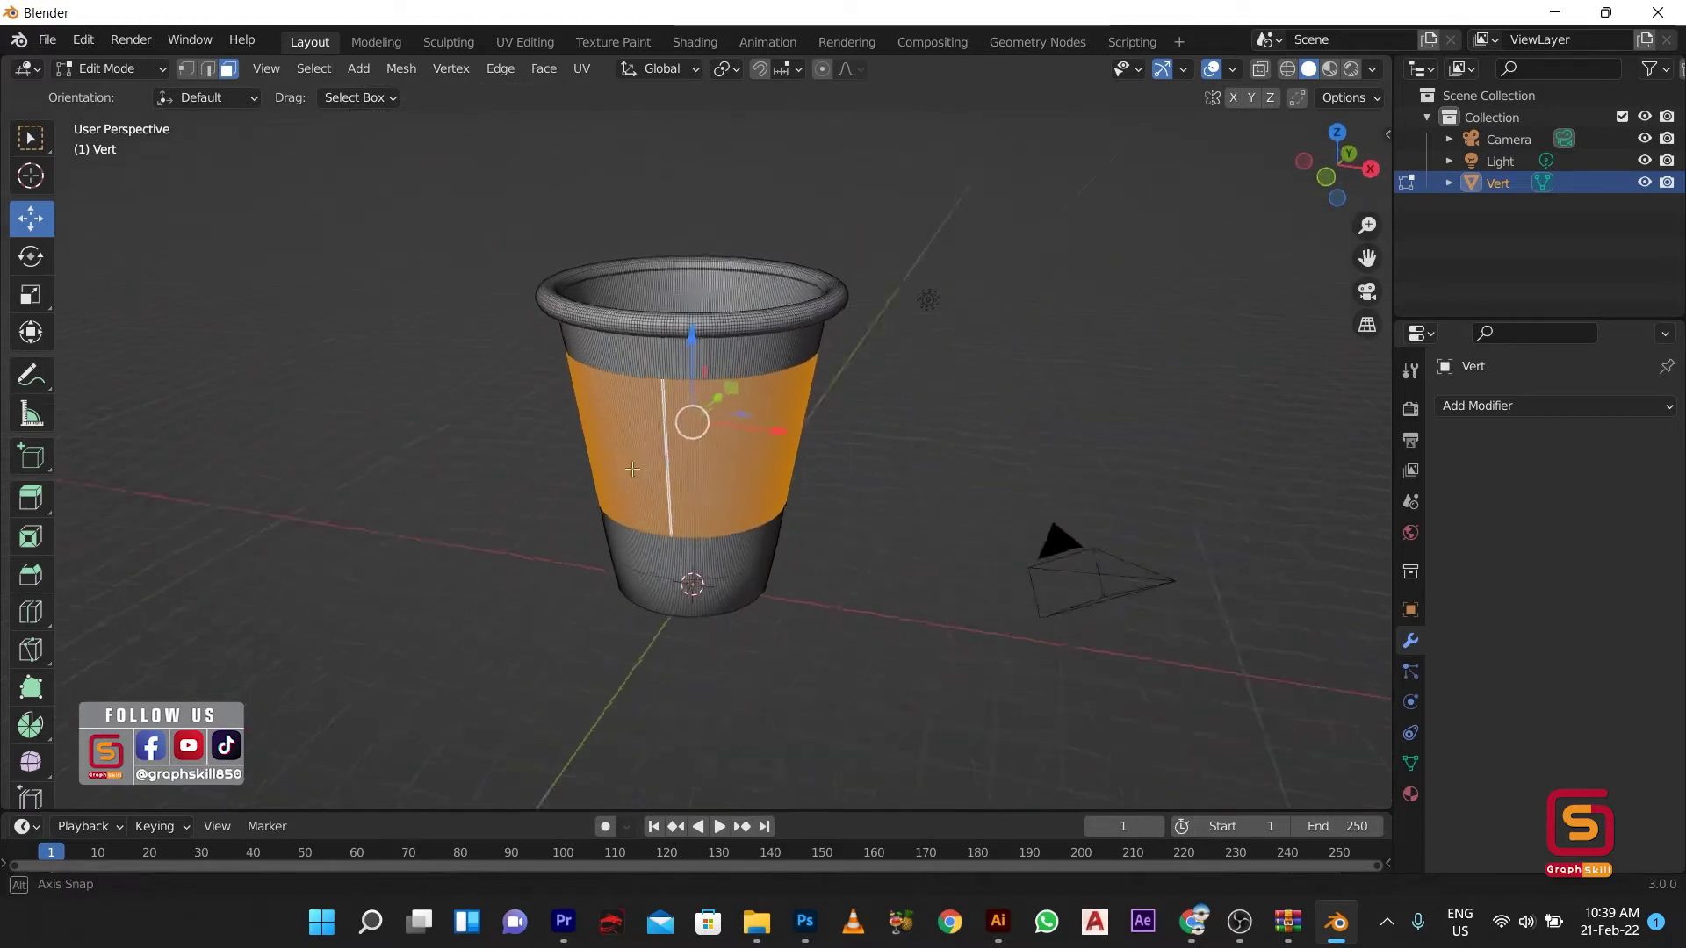
key("Tab")
left_click(1410, 794)
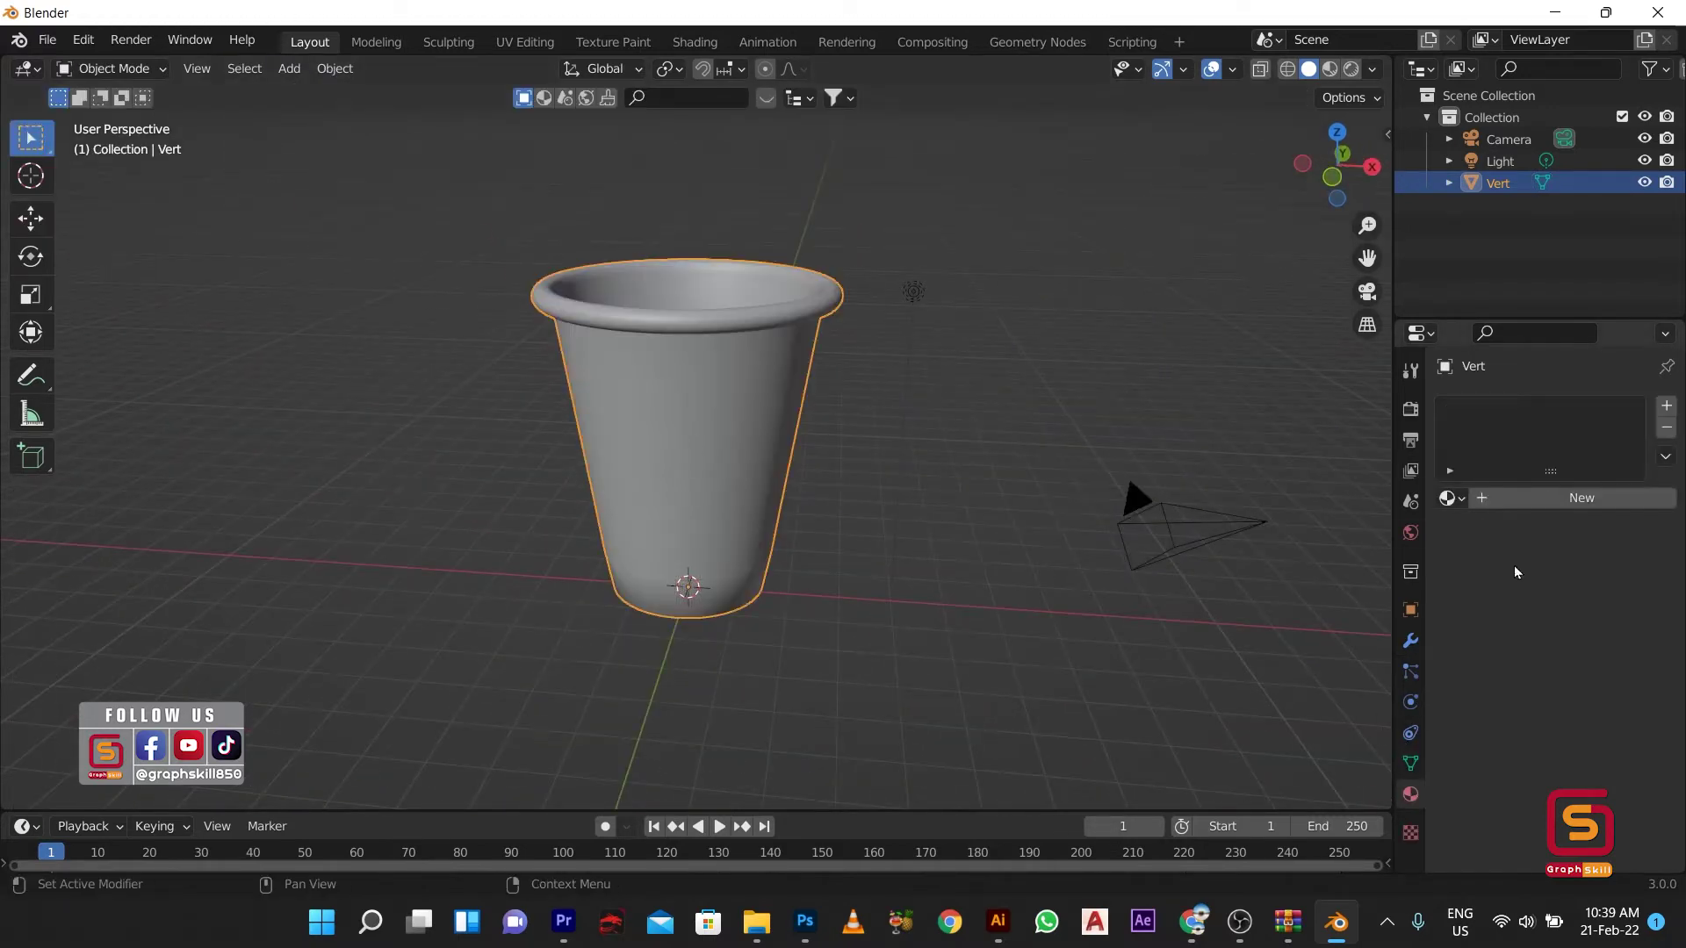
Step: Create Material.001, briefly try an Image Texture on Base Color, and enable Material Preview
left_click(1542, 489)
mouse_move(1599, 782)
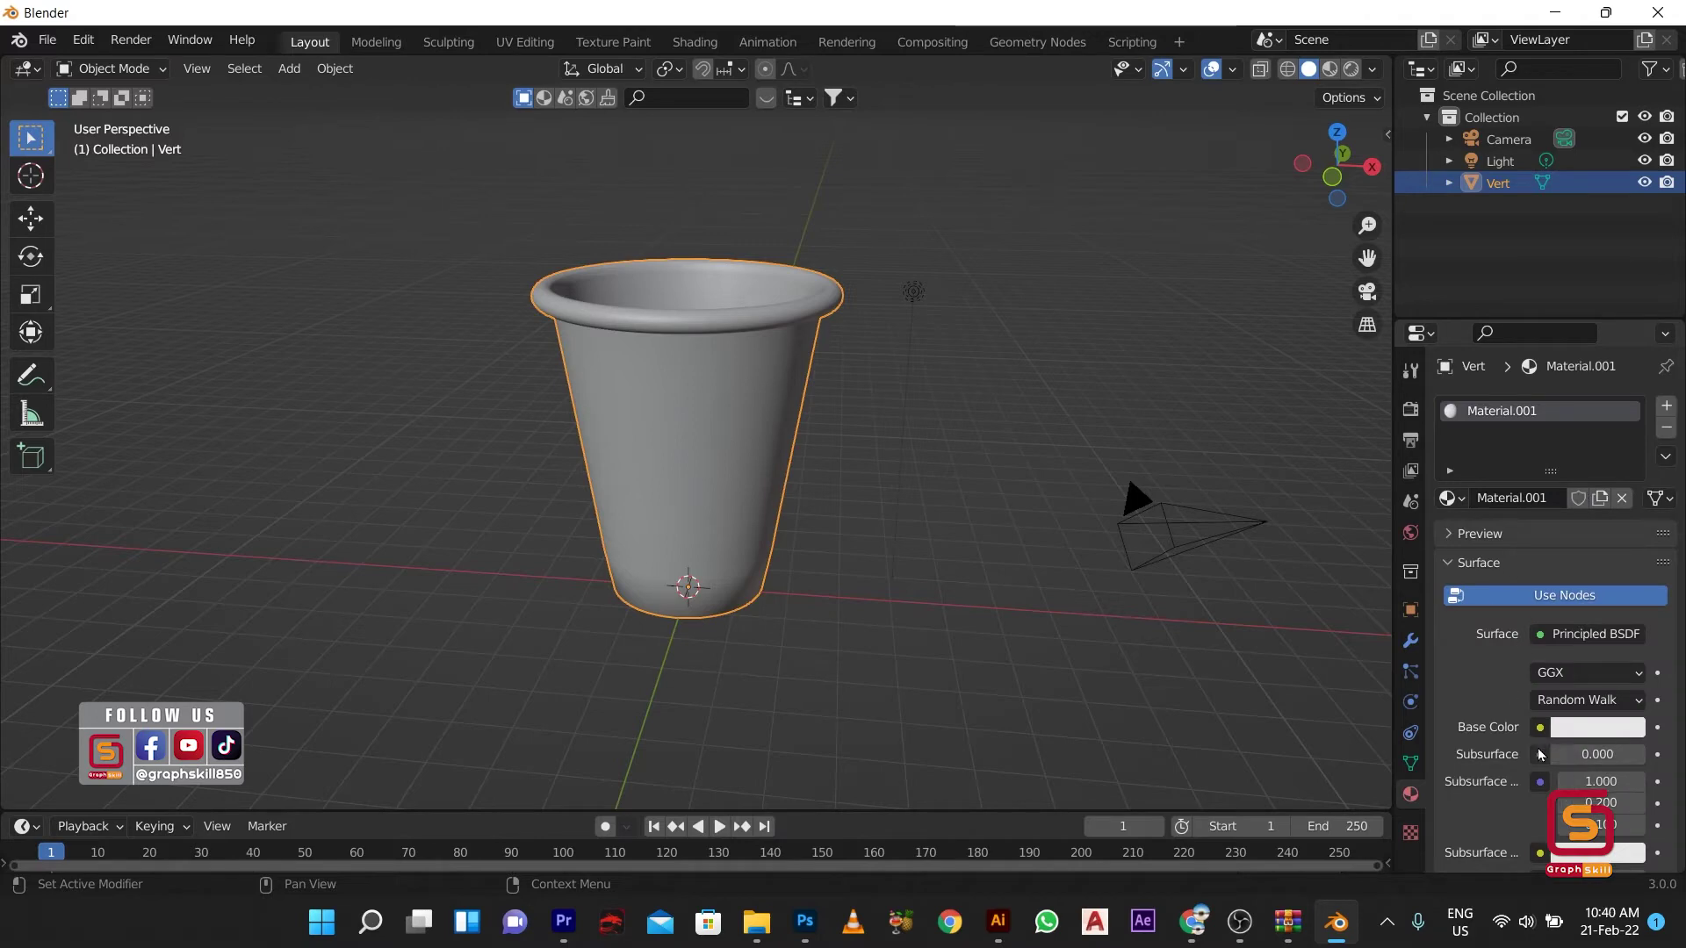
left_click(1541, 728)
left_click(1128, 555)
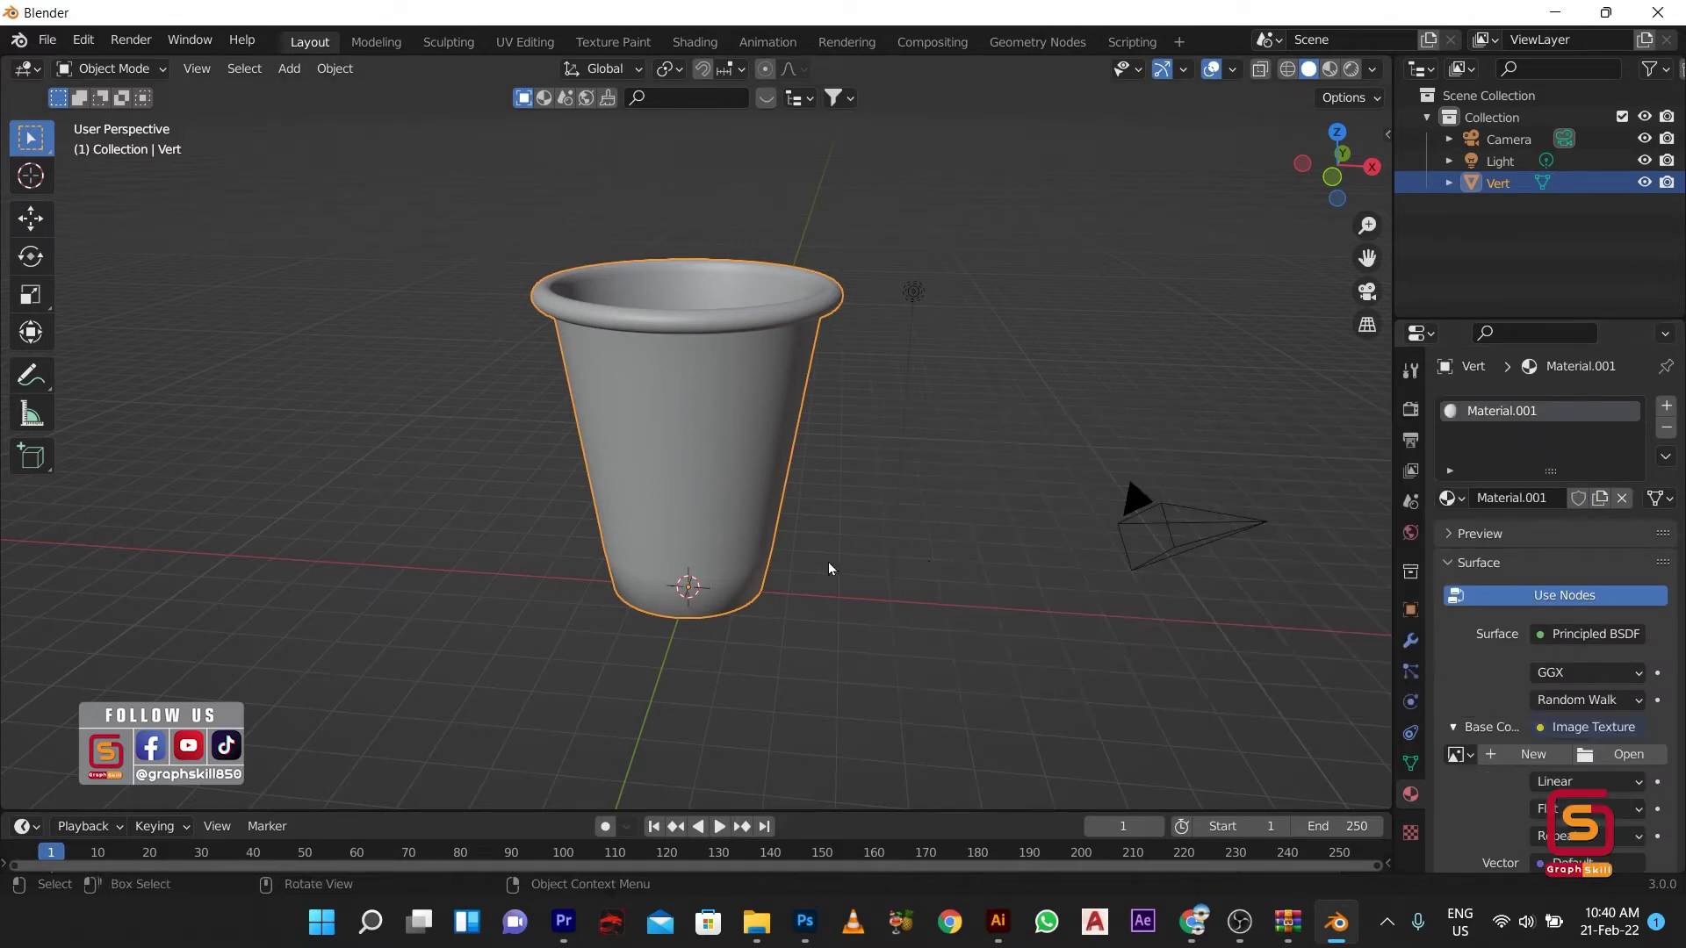
left_click(1586, 760)
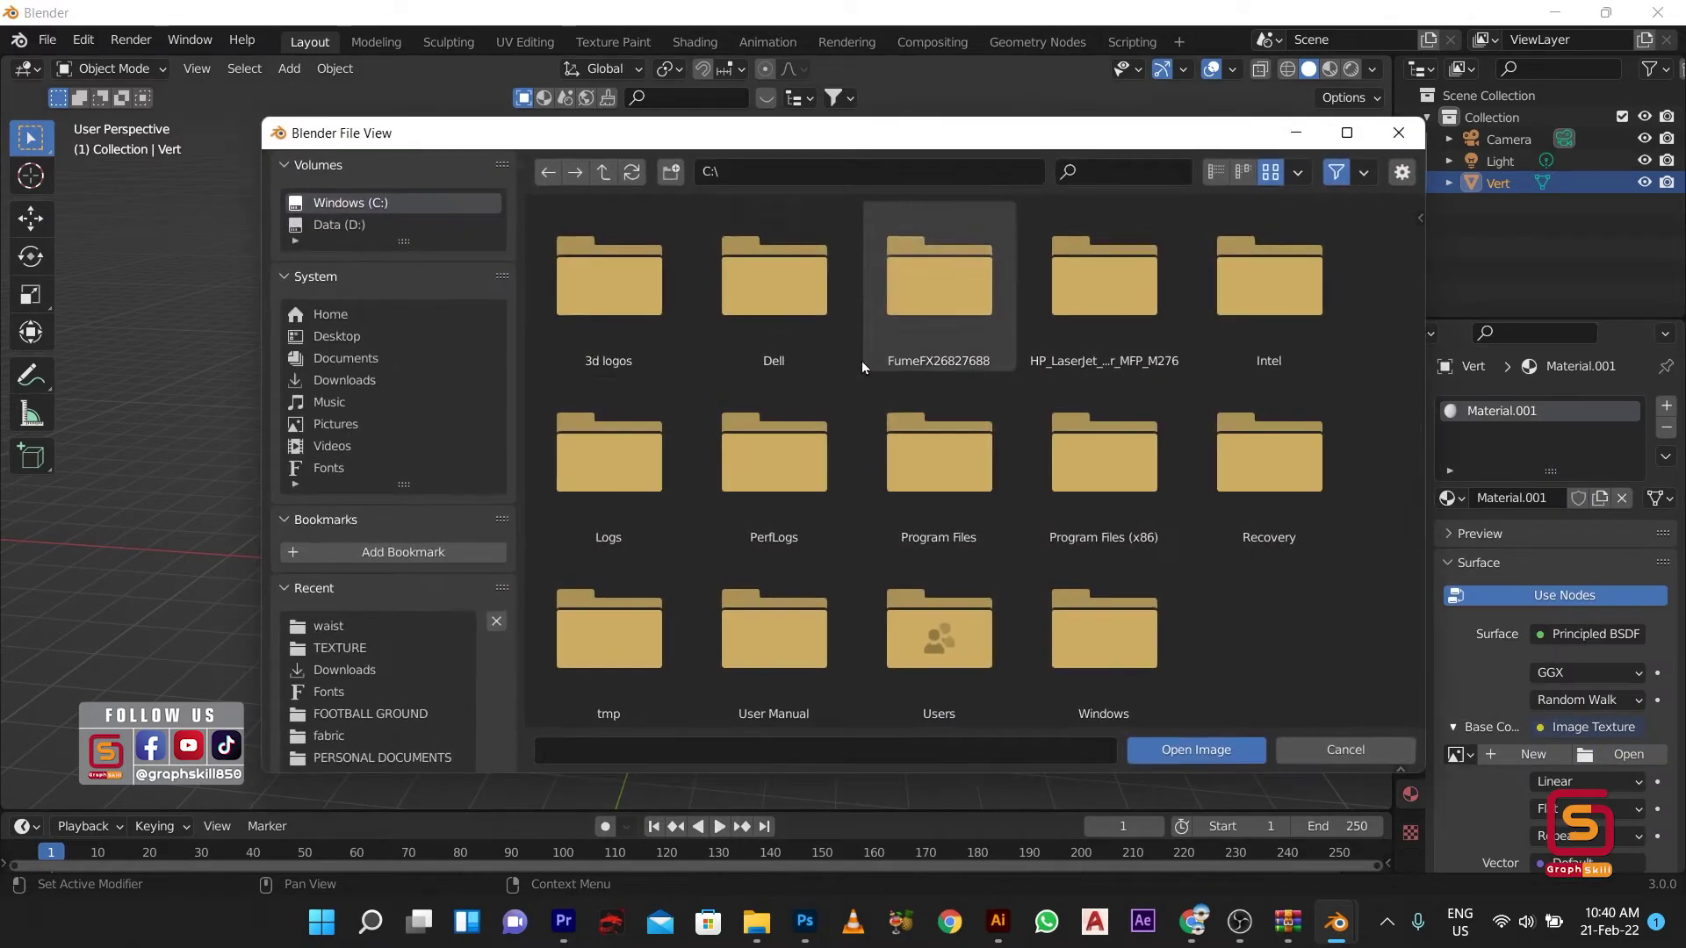
left_click(1334, 747)
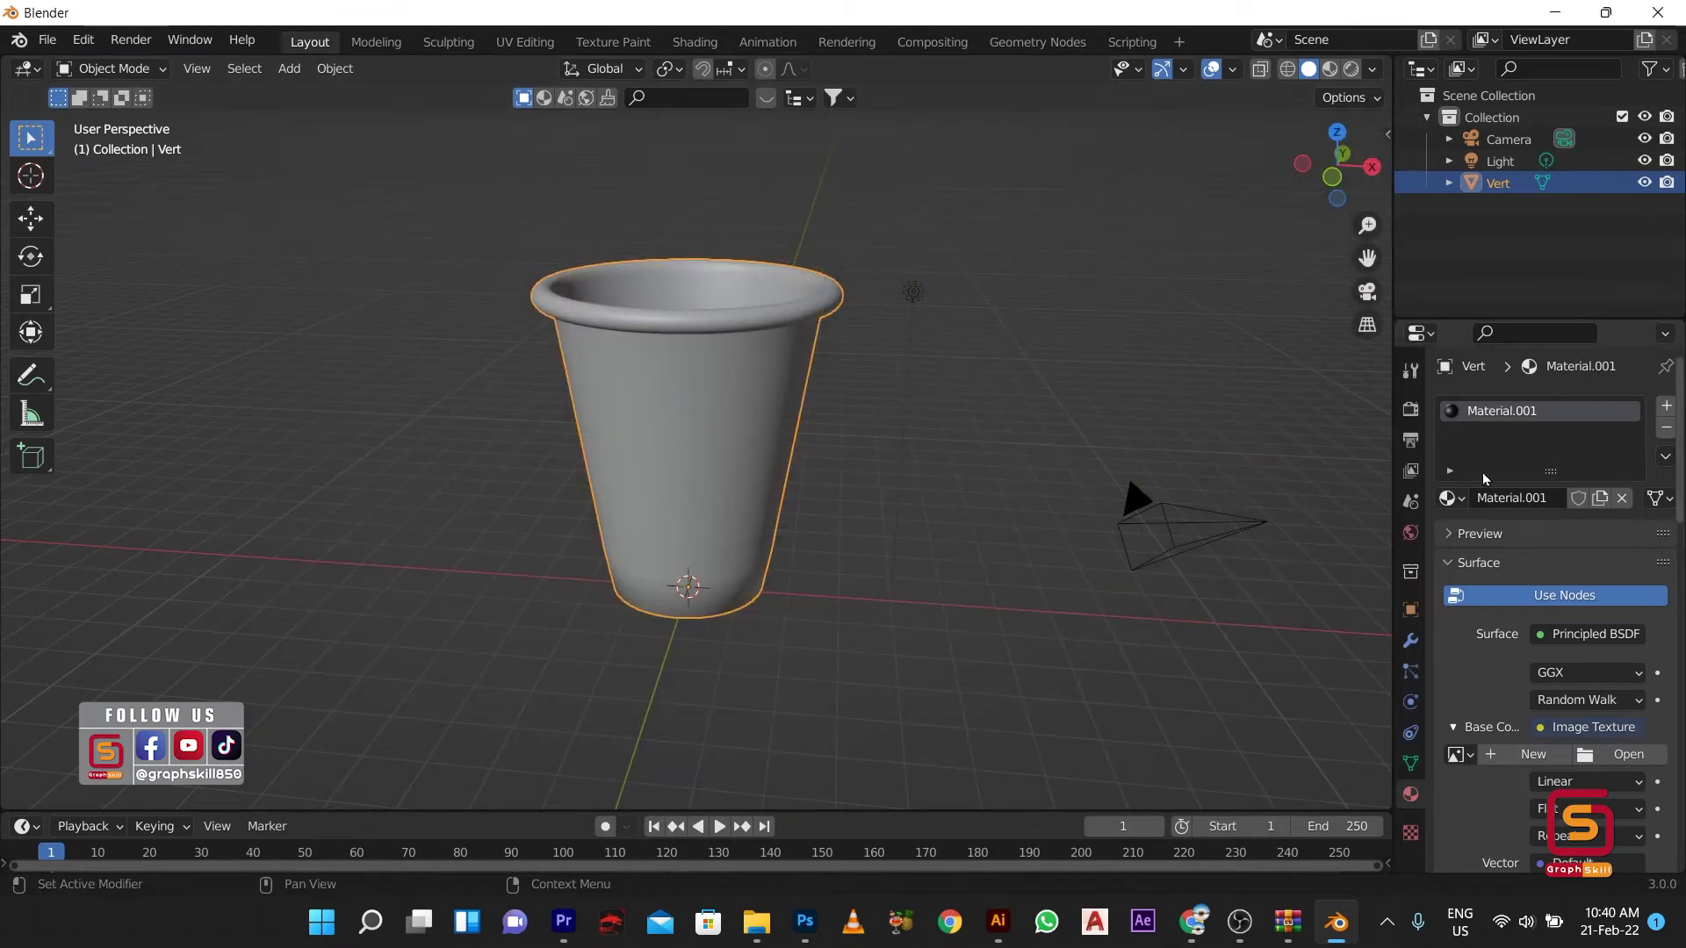
left_click(1330, 69)
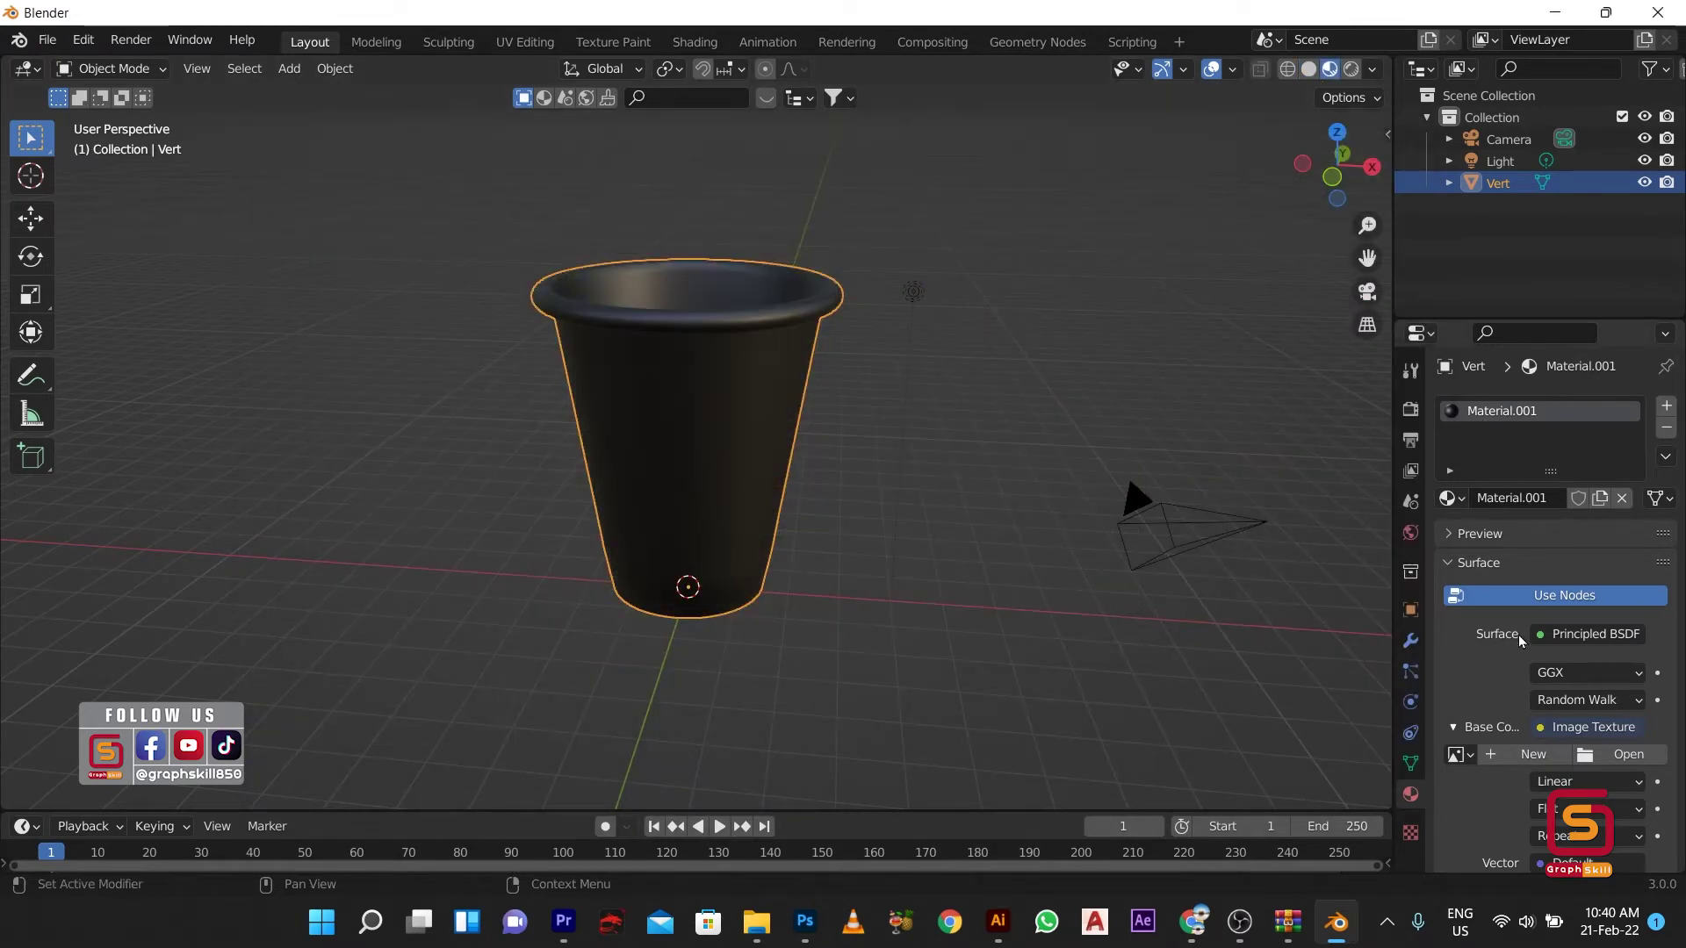
Step: Remove the image texture and set Base Color to light grey (V 0.529)
left_click(1621, 728)
left_click(1556, 440)
left_click(1603, 735)
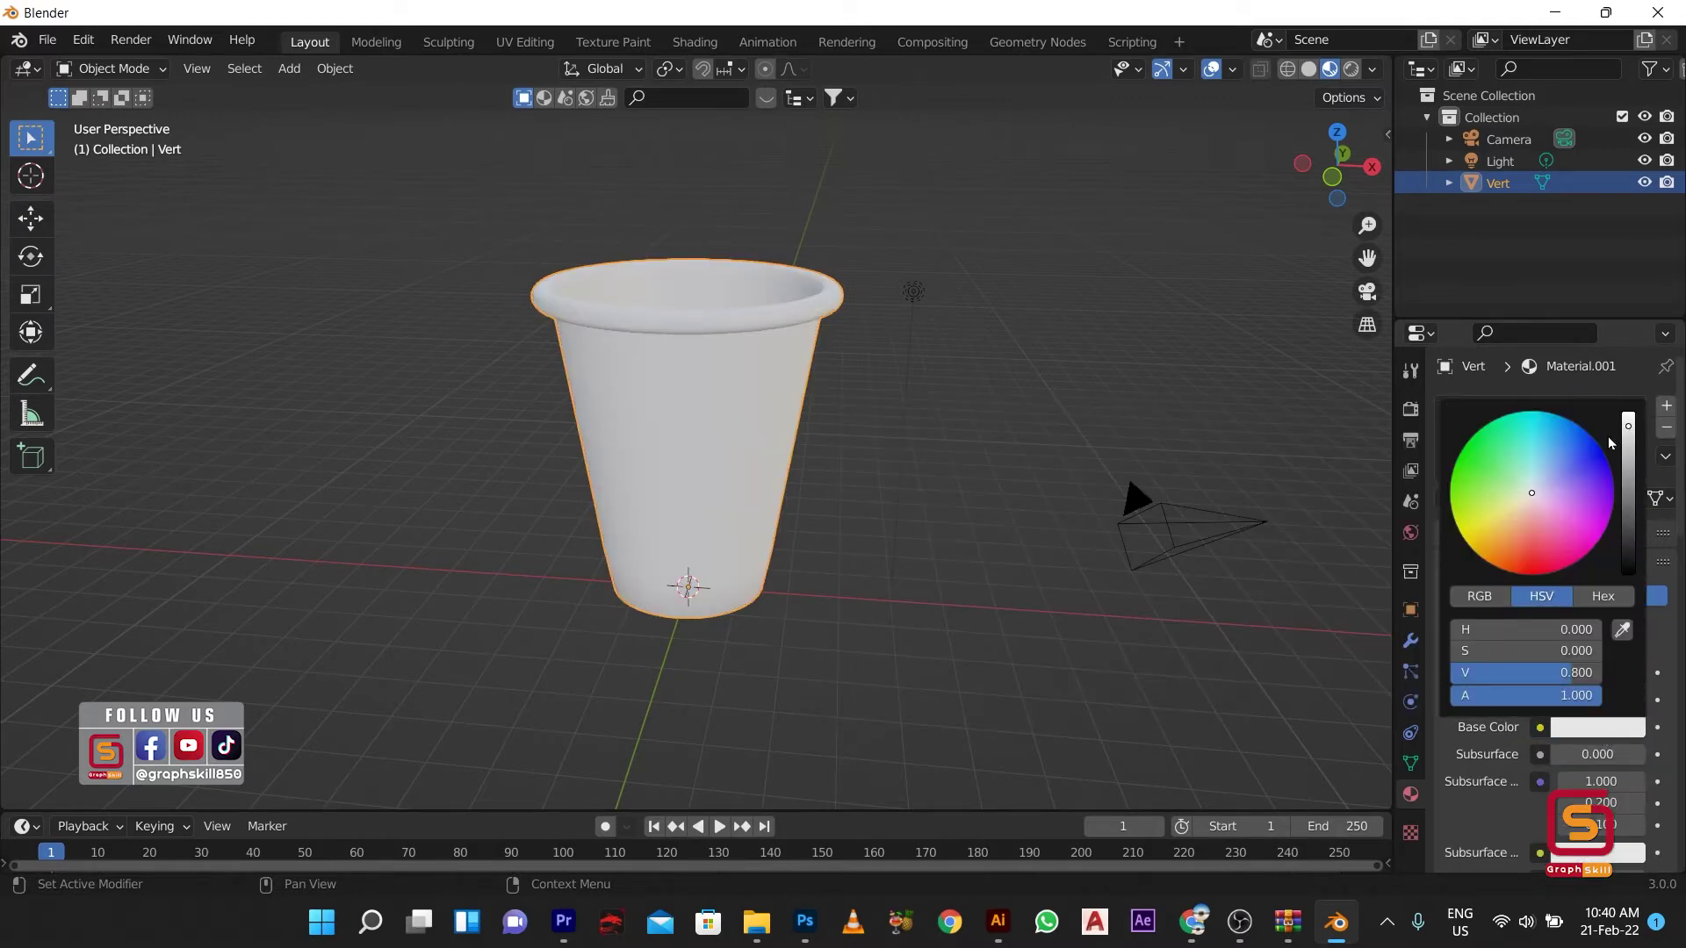
left_click_drag(1628, 420, 1628, 446)
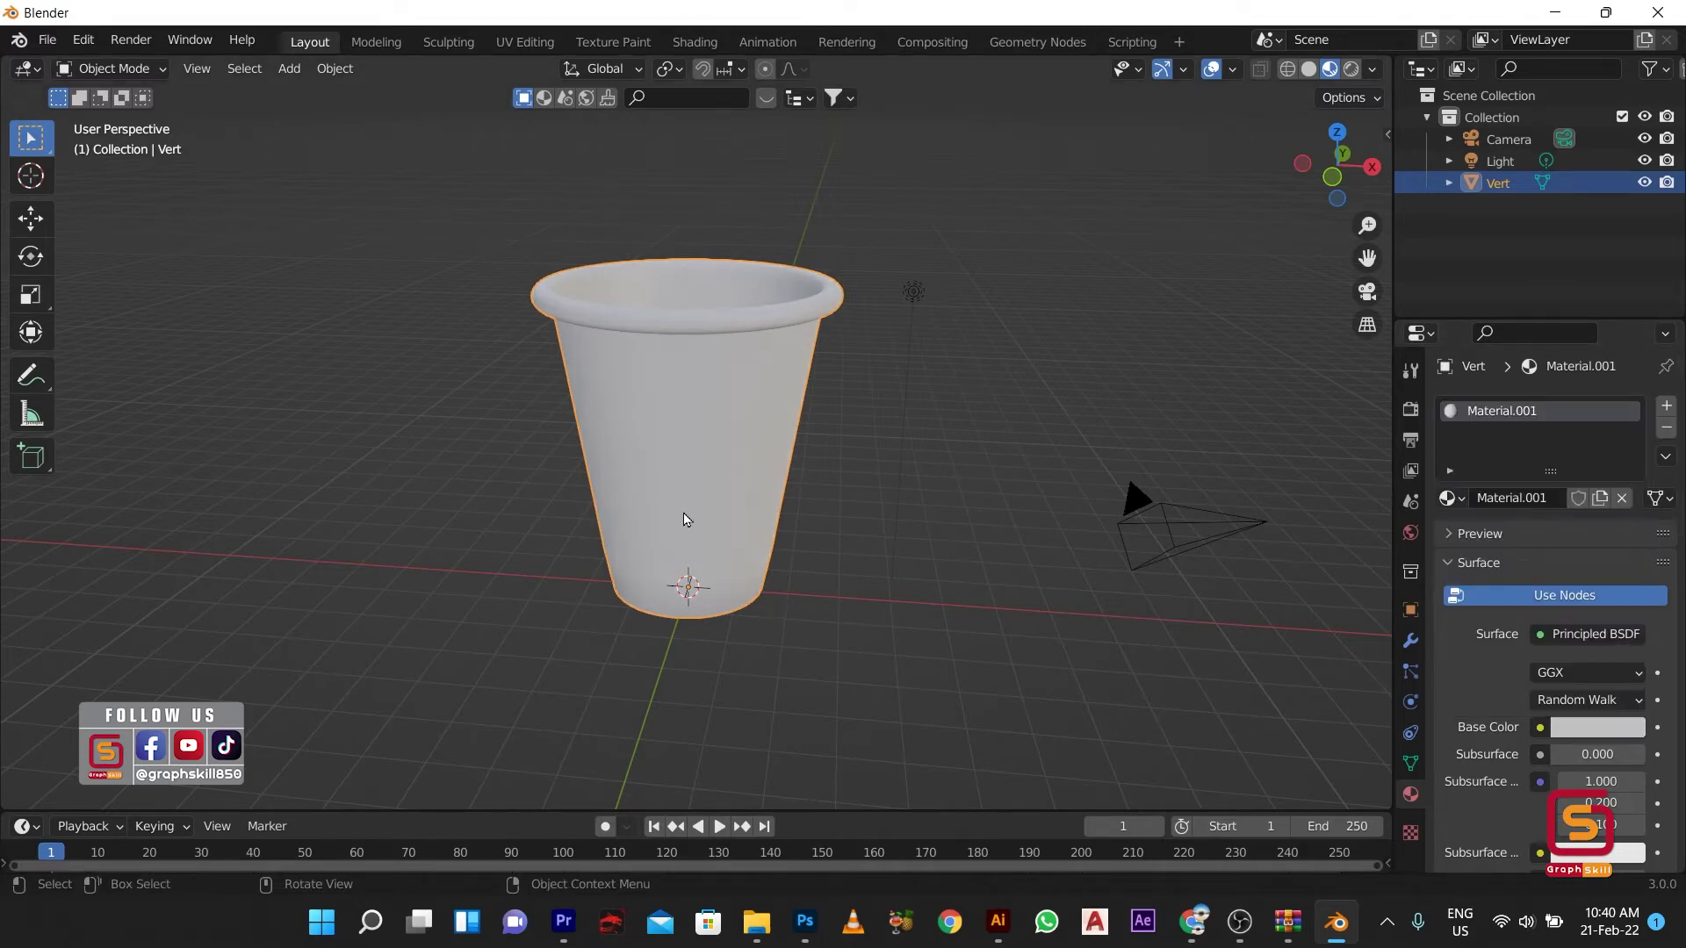
key("Tab")
Step: Add a second material slot and select the cup's top, middle and bottom face bands
left_click(1666, 406)
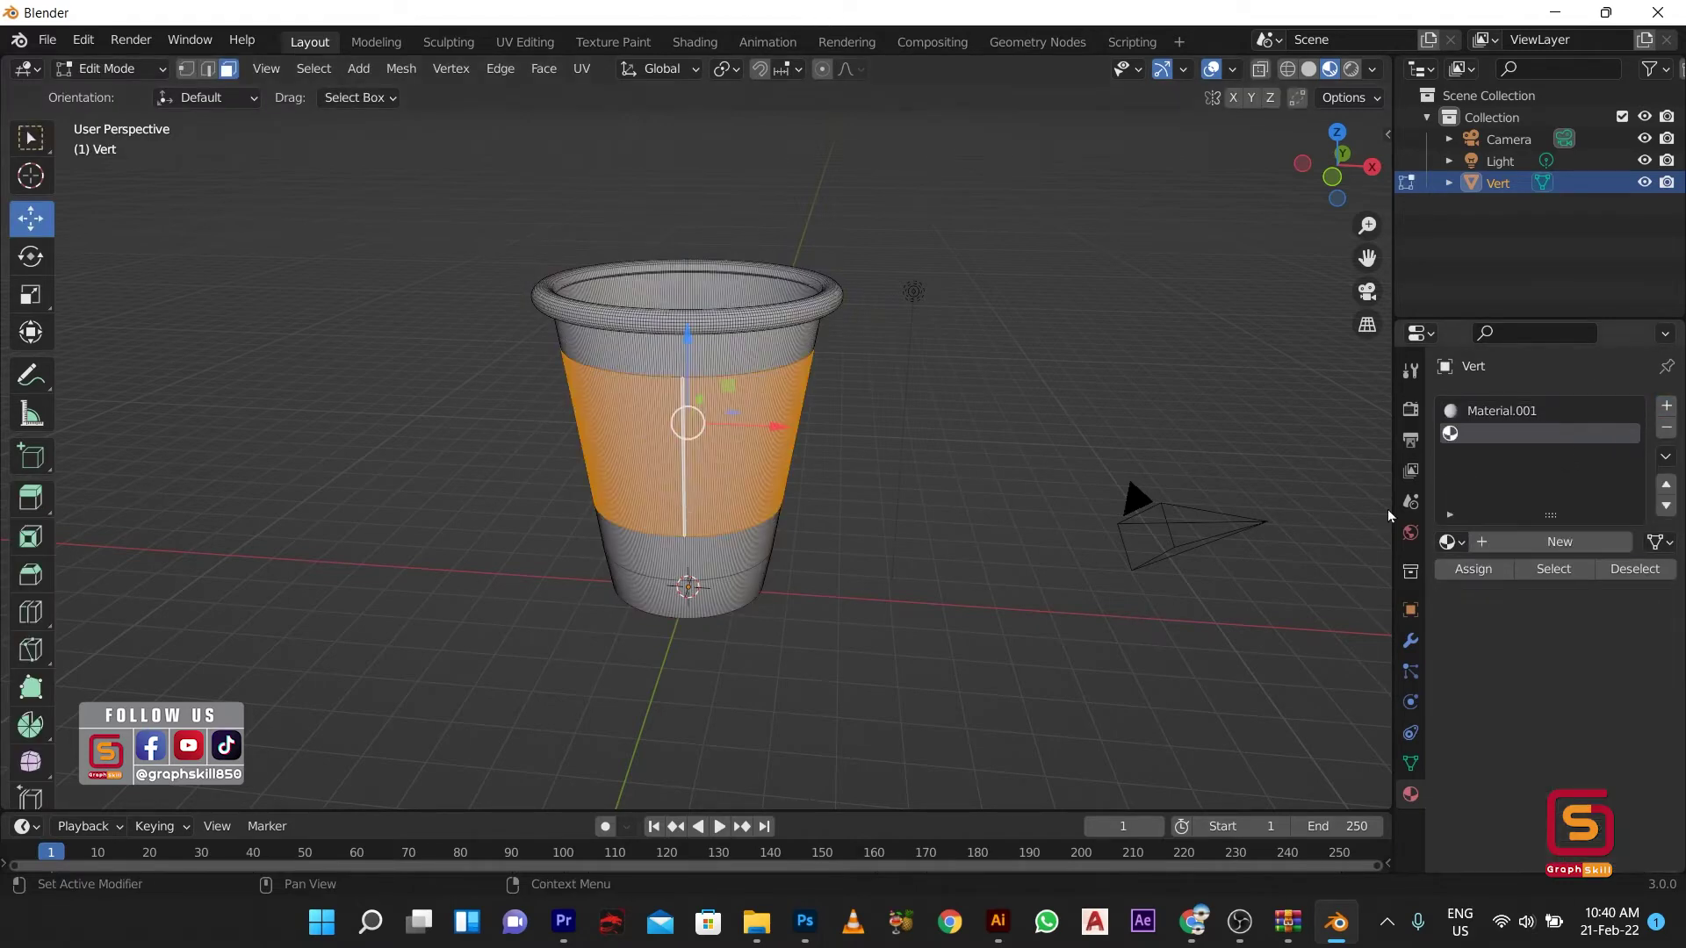
scroll(610, 373, "up", 3)
scroll(609, 373, "up", 2)
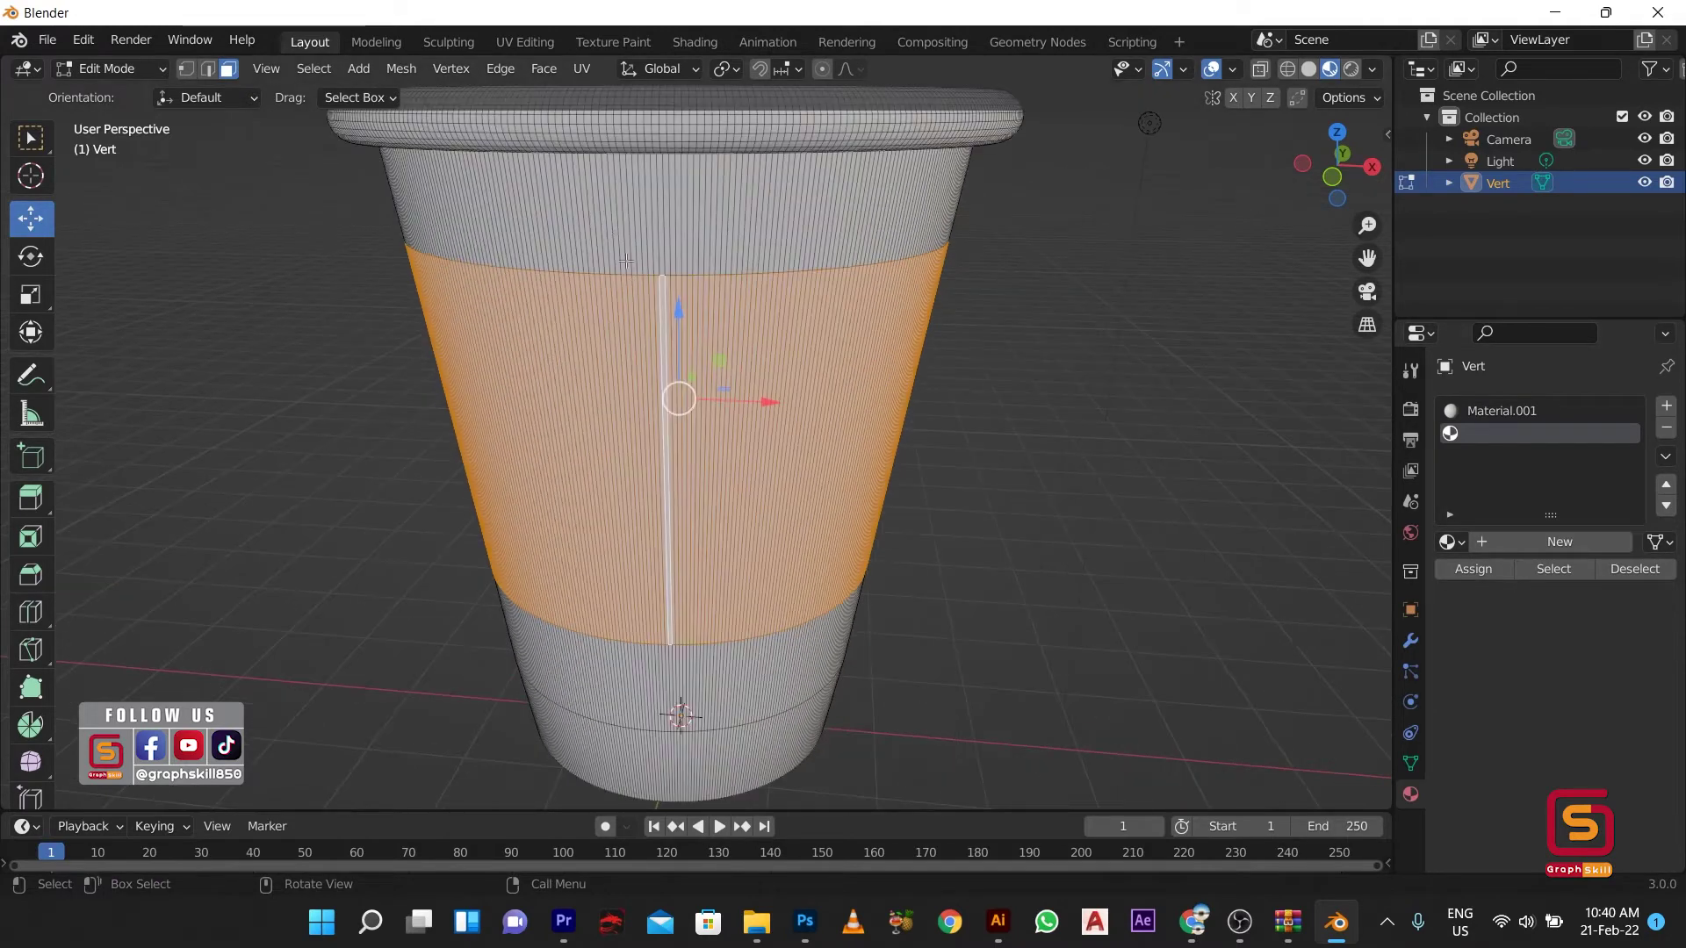
left_click(620, 231)
left_click(632, 233, "alt")
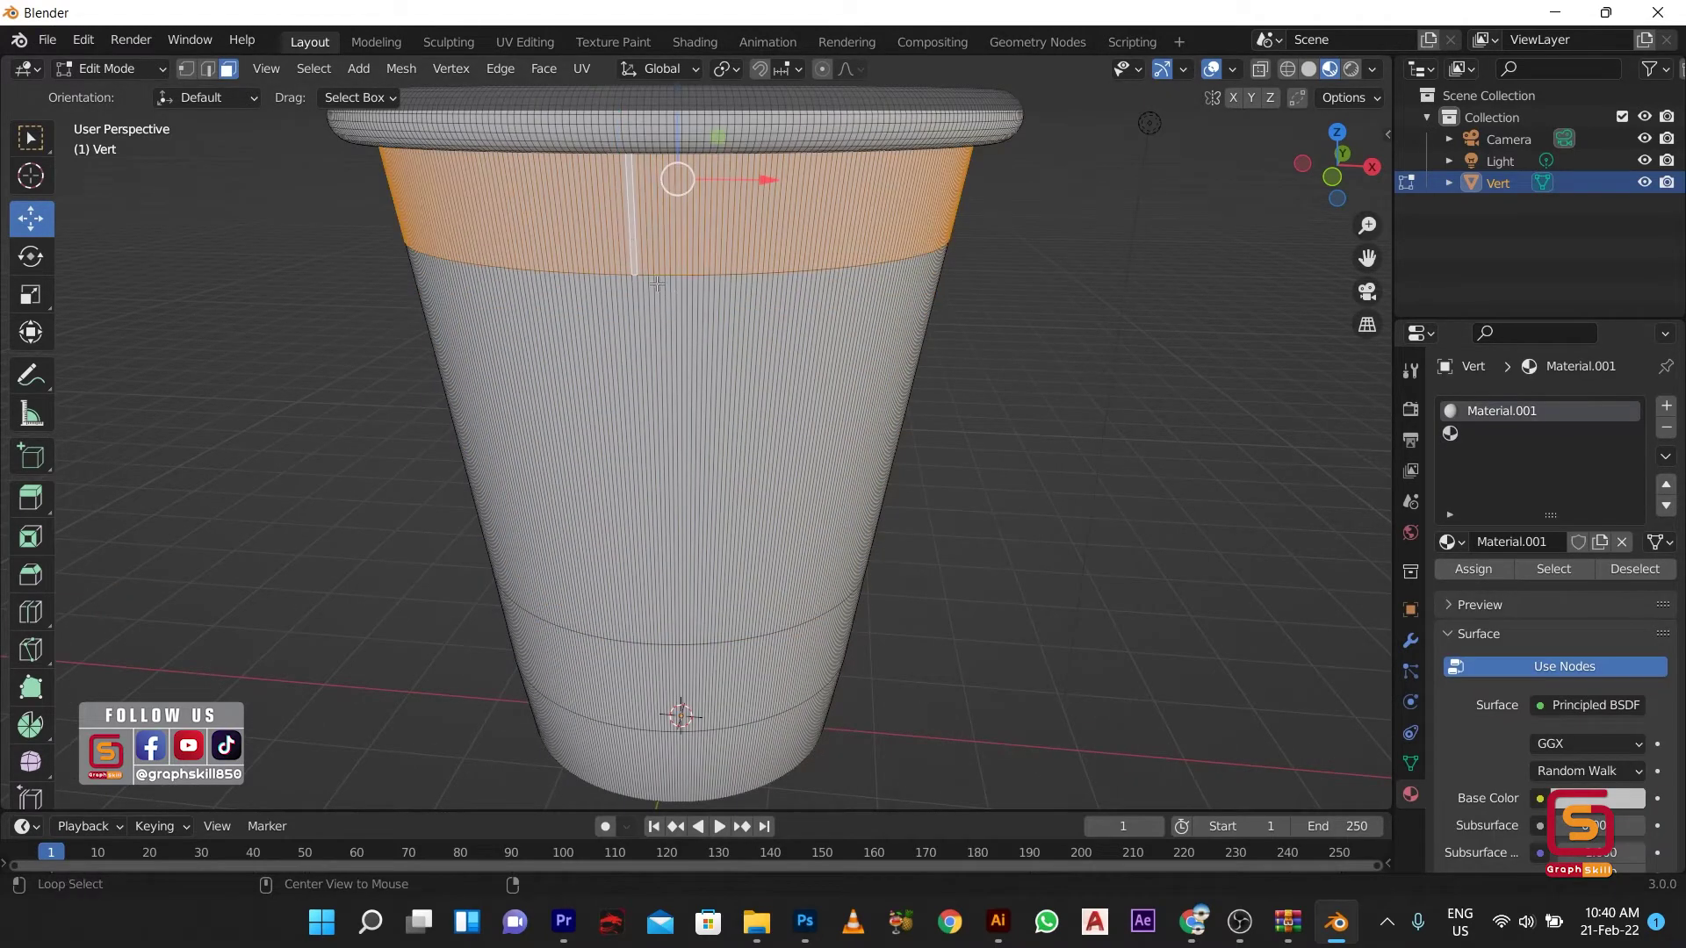
left_click(649, 481, "alt")
left_click(649, 262, "alt+shift")
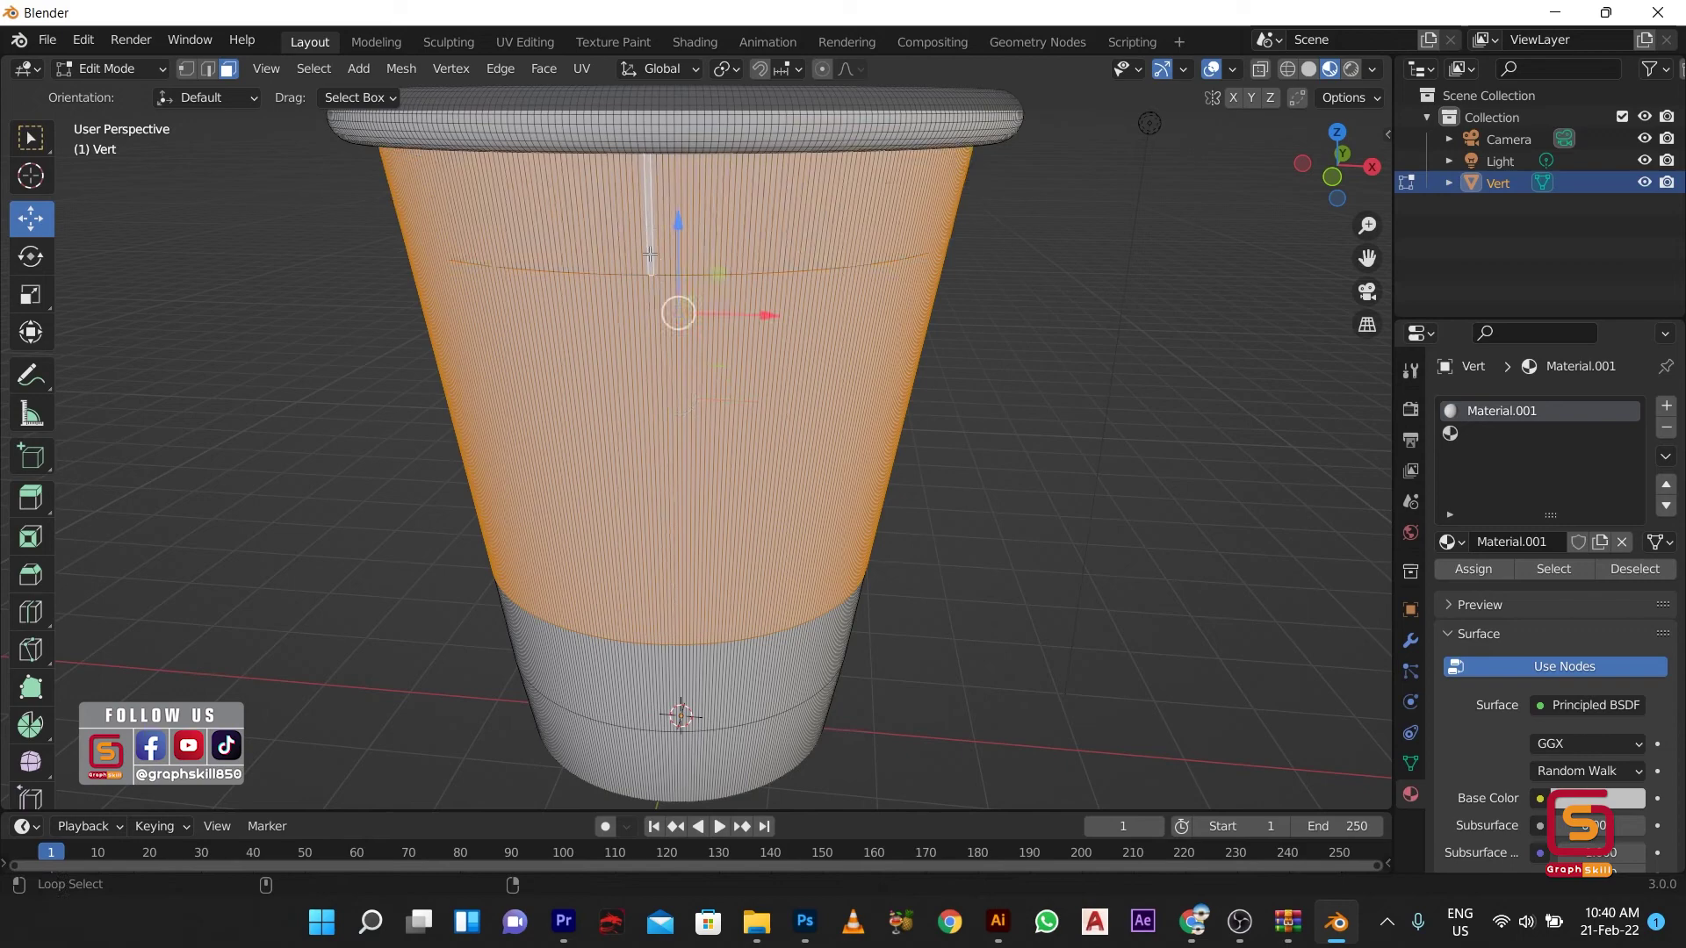
left_click(668, 684, "alt+shift")
scroll(836, 692, "down", 1)
scroll(836, 691, "down", 2)
mouse_move(1336, 538)
middle_mouse_down()
mouse_move(144, 538)
mouse_move(331, 377)
middle_mouse_up()
scroll(624, 458, "up", 2)
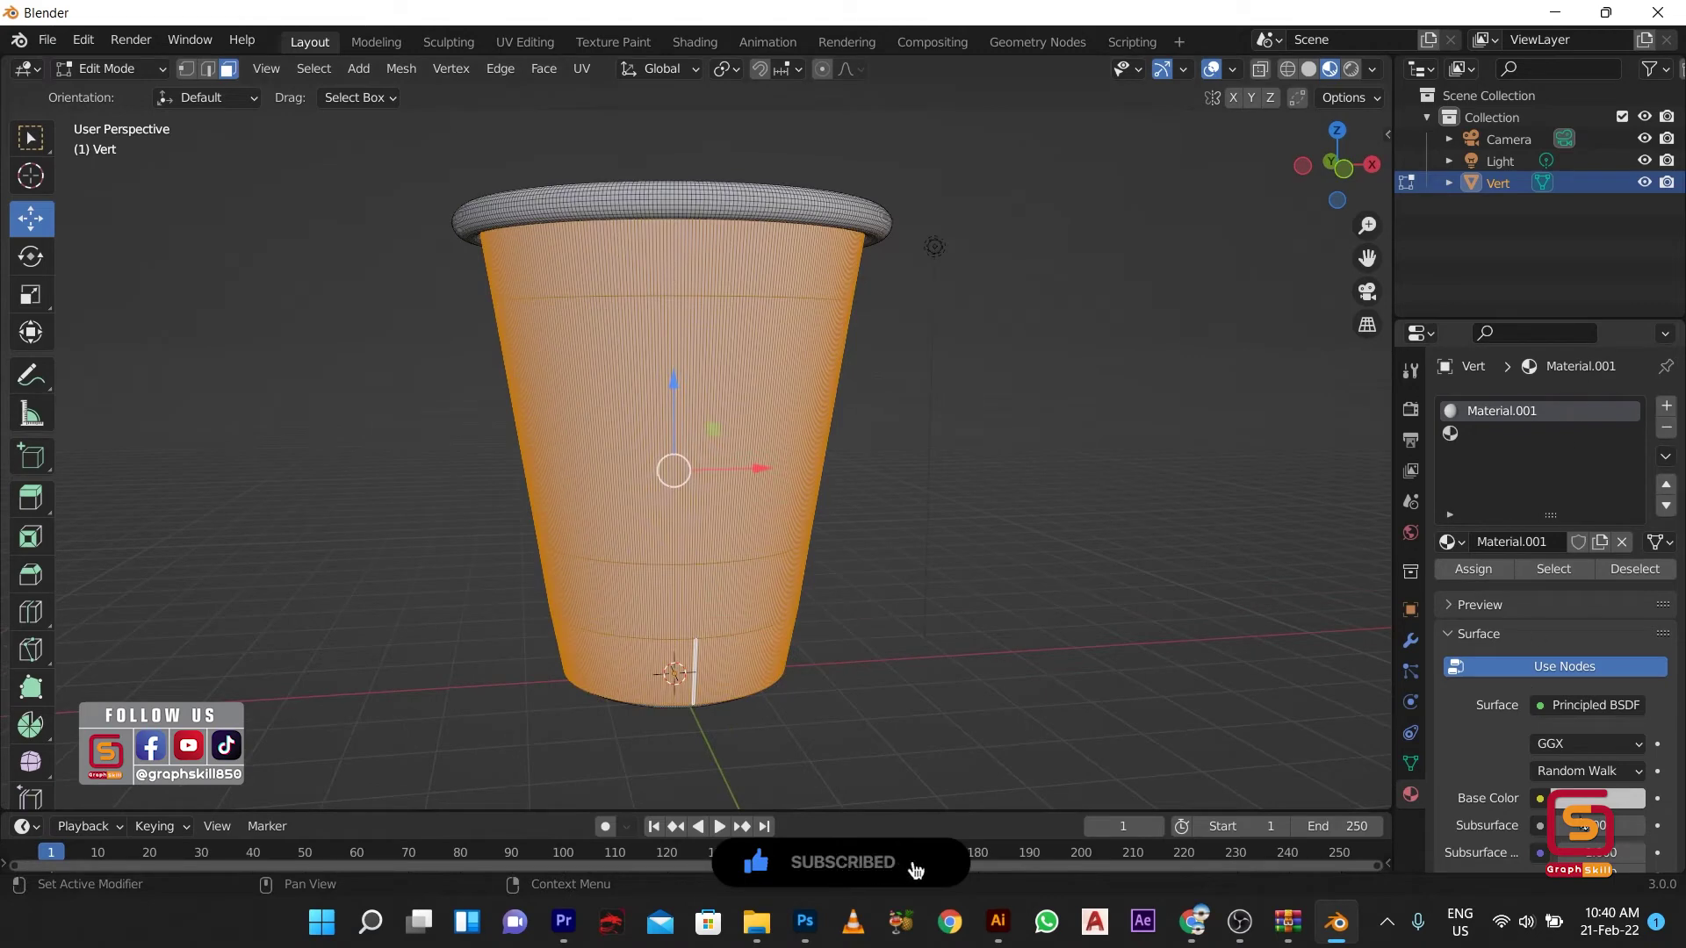
Step: Assign the empty second material slot to the selected faces
left_click(1575, 799)
left_click(1528, 434)
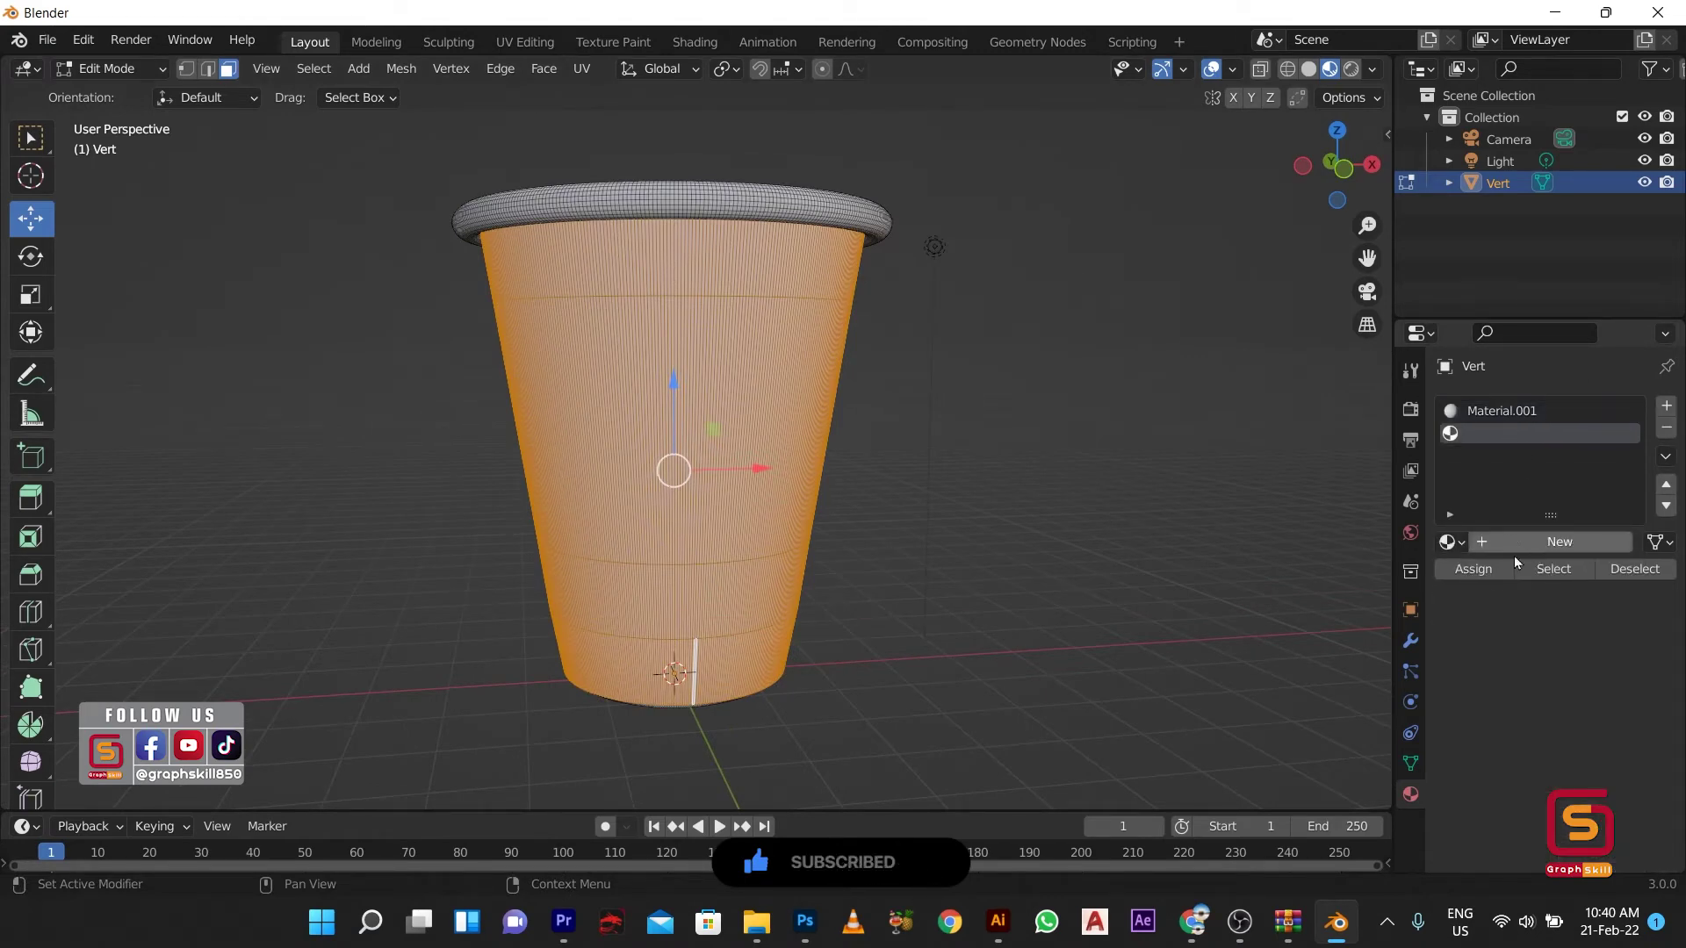
left_click(1475, 569)
mouse_move(667, 492)
middle_mouse_down()
mouse_move(595, 538)
mouse_move(606, 518)
middle_mouse_up()
Step: Create Material.002 with Base Color from image 'v1010-pattern-12 [Converted]-01.png'
left_click(1559, 542)
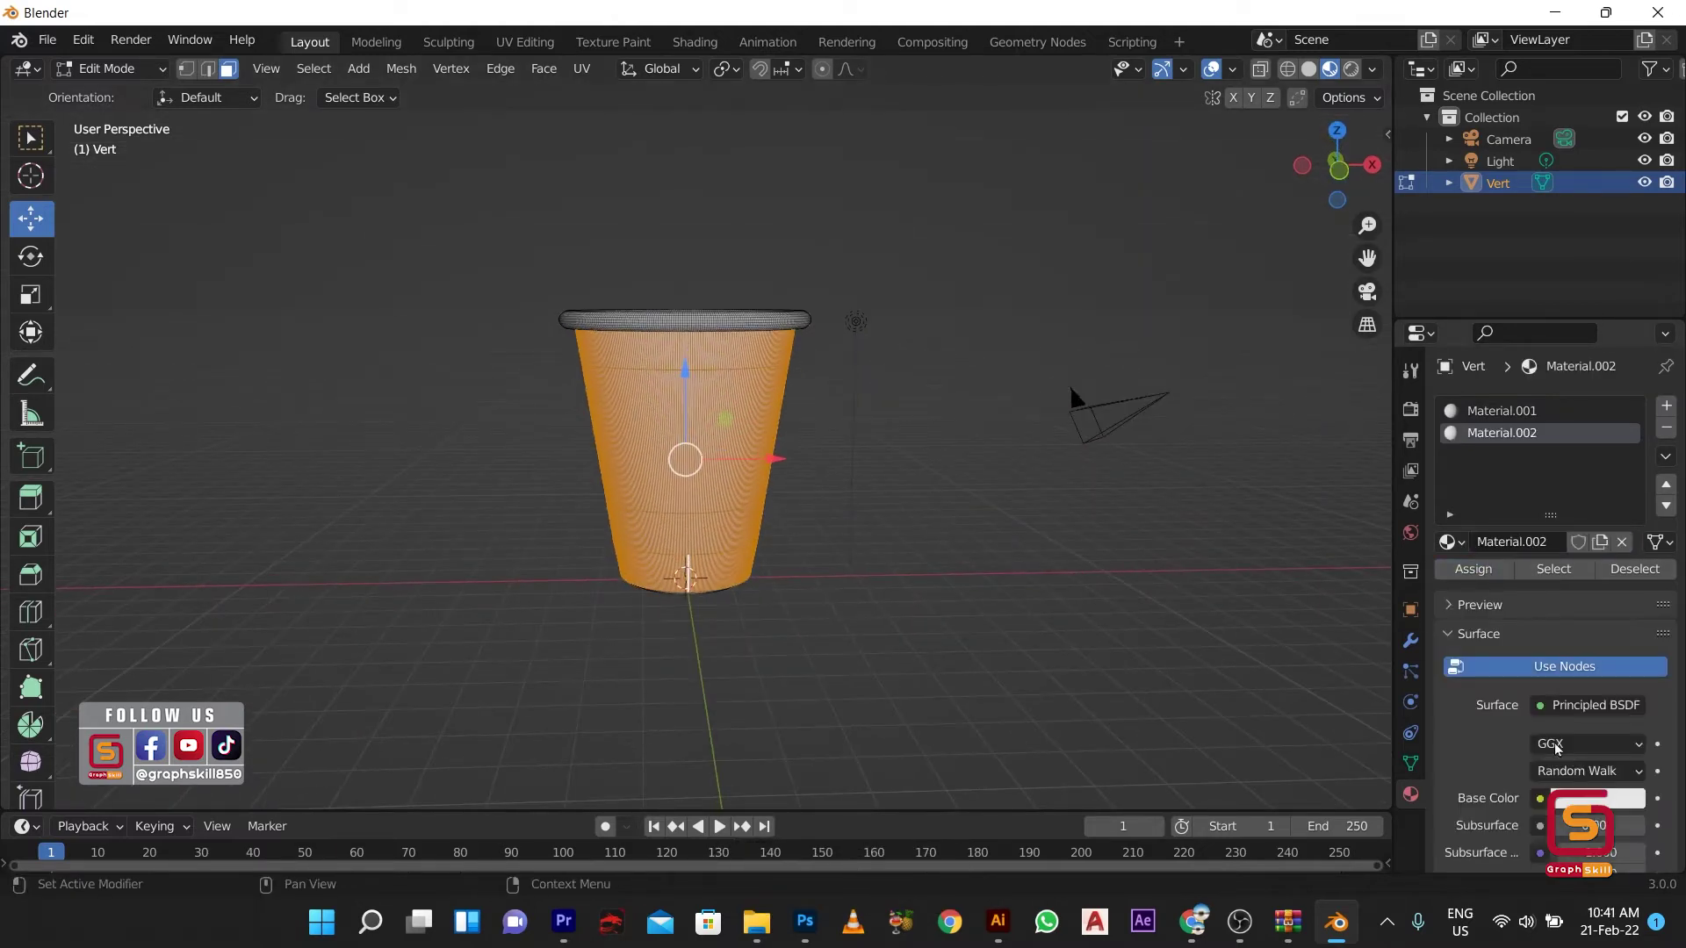
left_click(1536, 798)
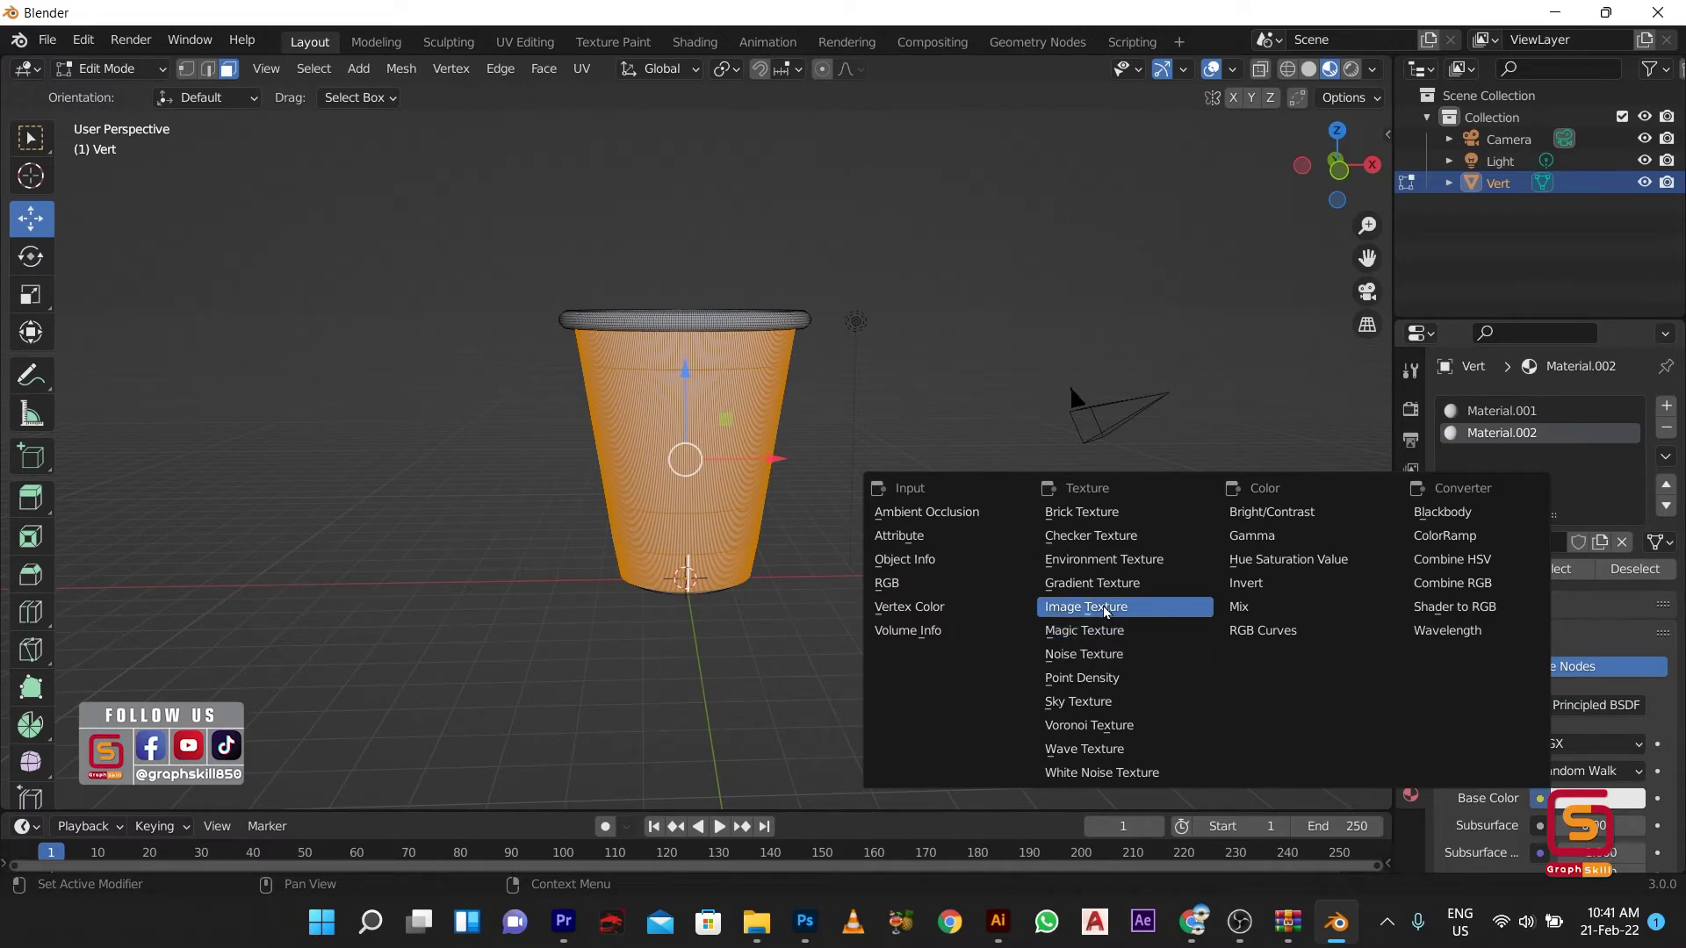
left_click(1104, 608)
left_click(1625, 826)
left_click(333, 627)
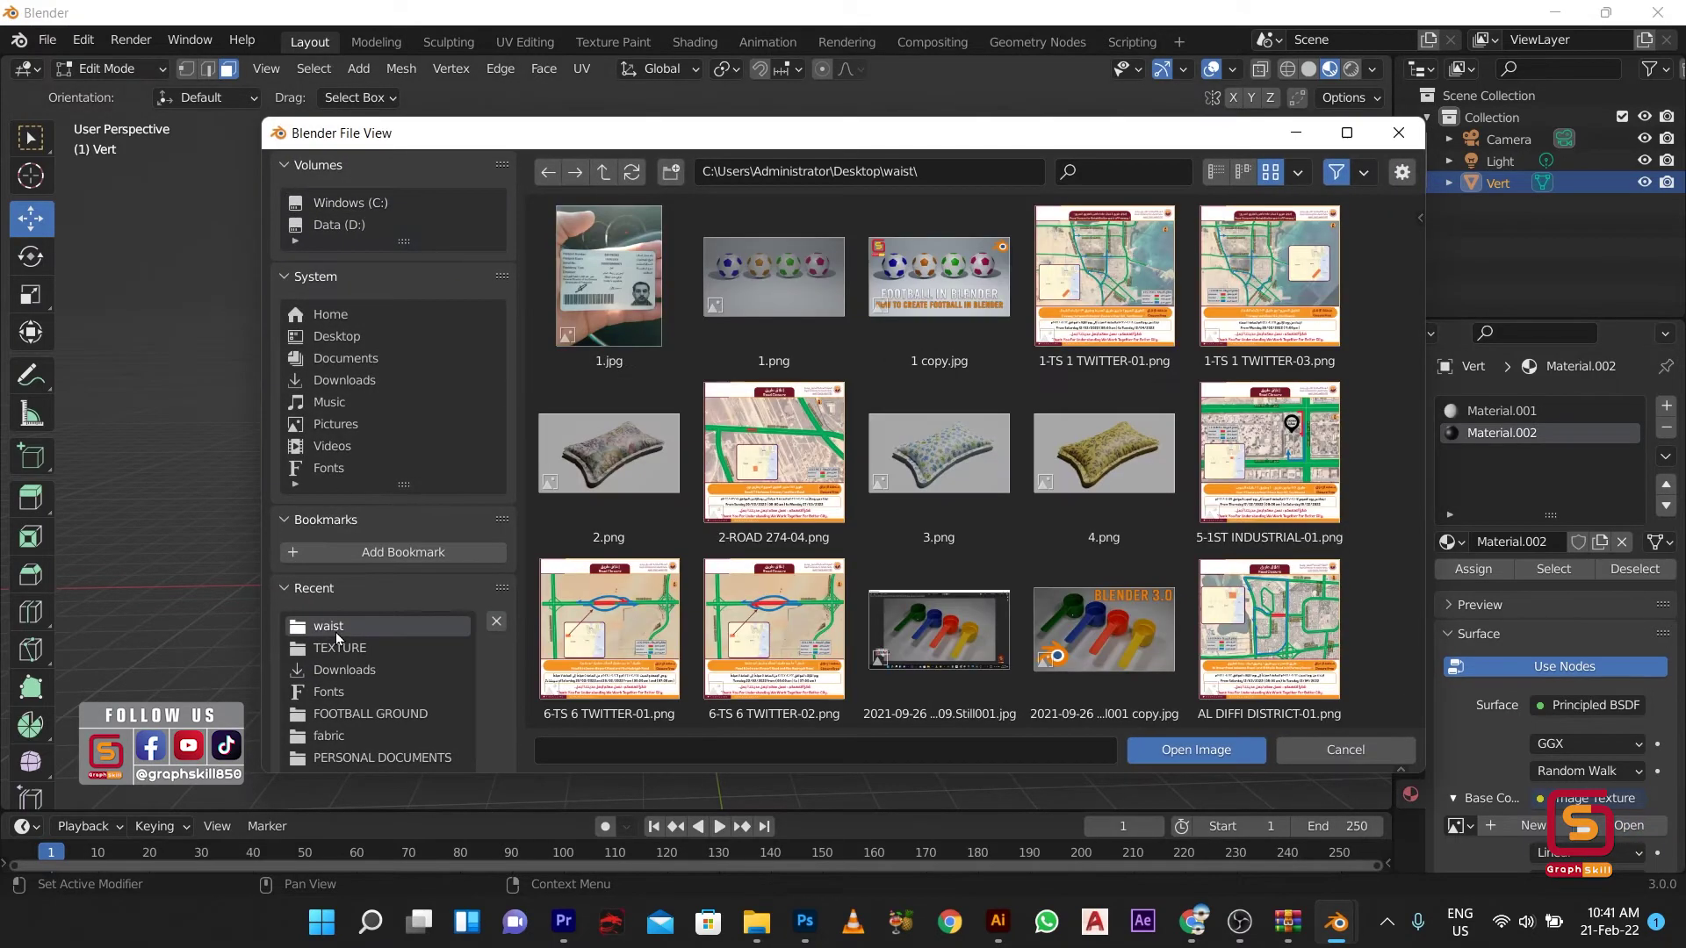
scroll(791, 618, "down", 5)
scroll(791, 618, "down", 3)
double_click(1102, 456)
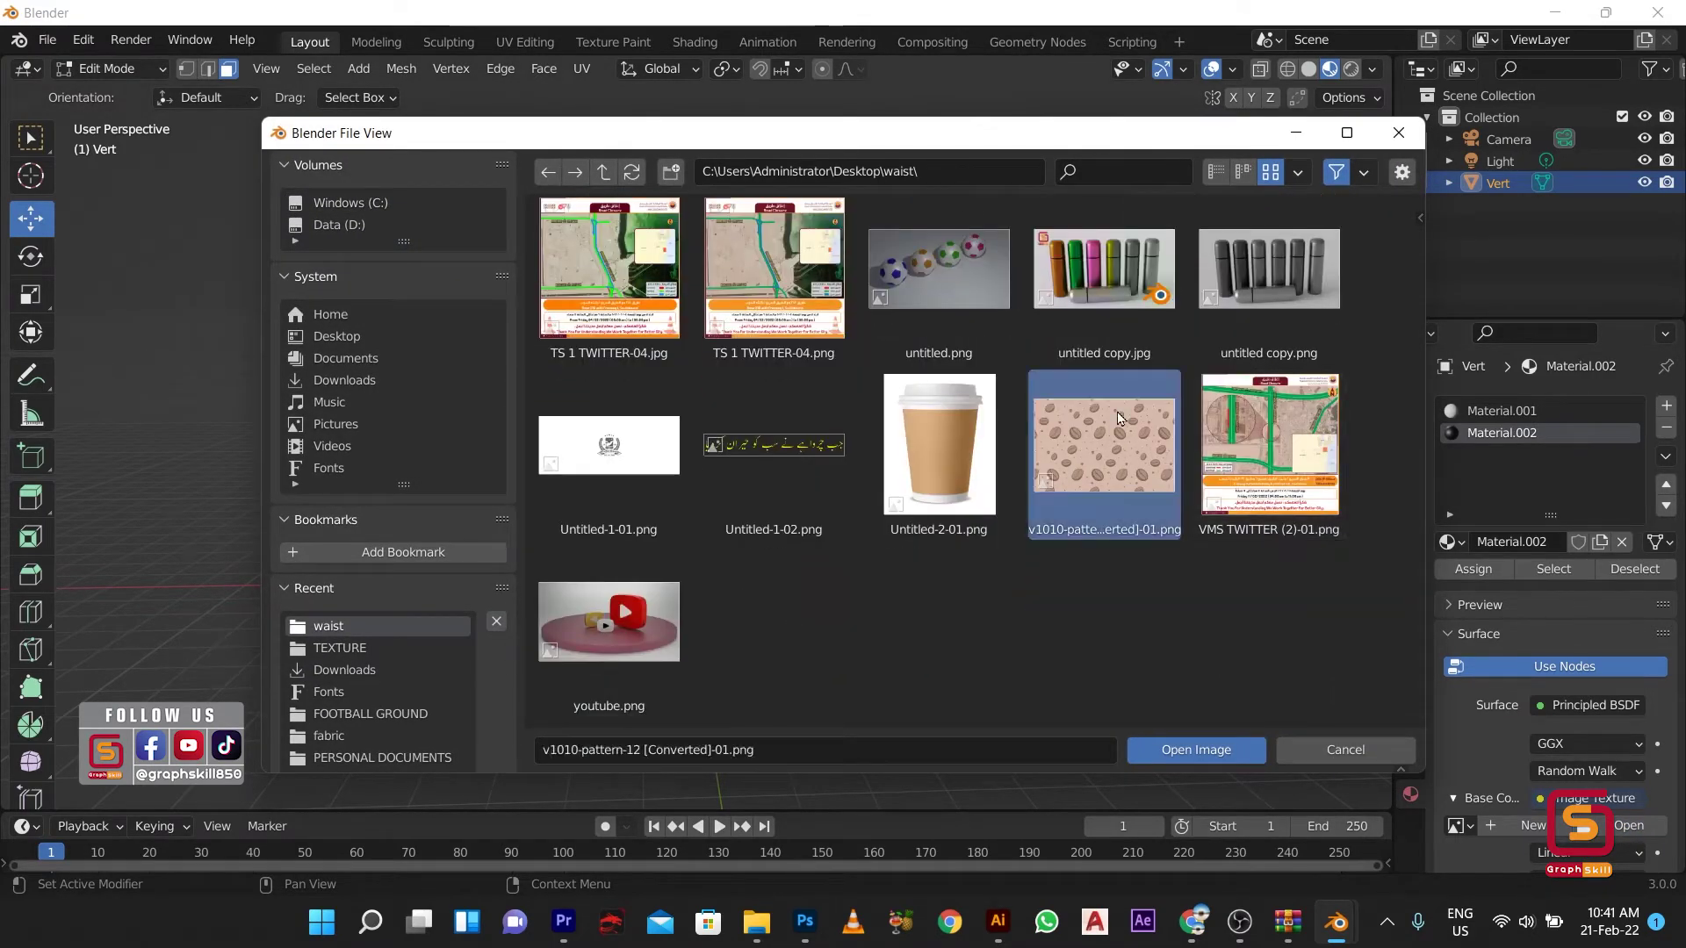
key("Tab")
Step: UV-unwrap the cup's mesh with Unwrap
scroll(637, 444, "up", 3)
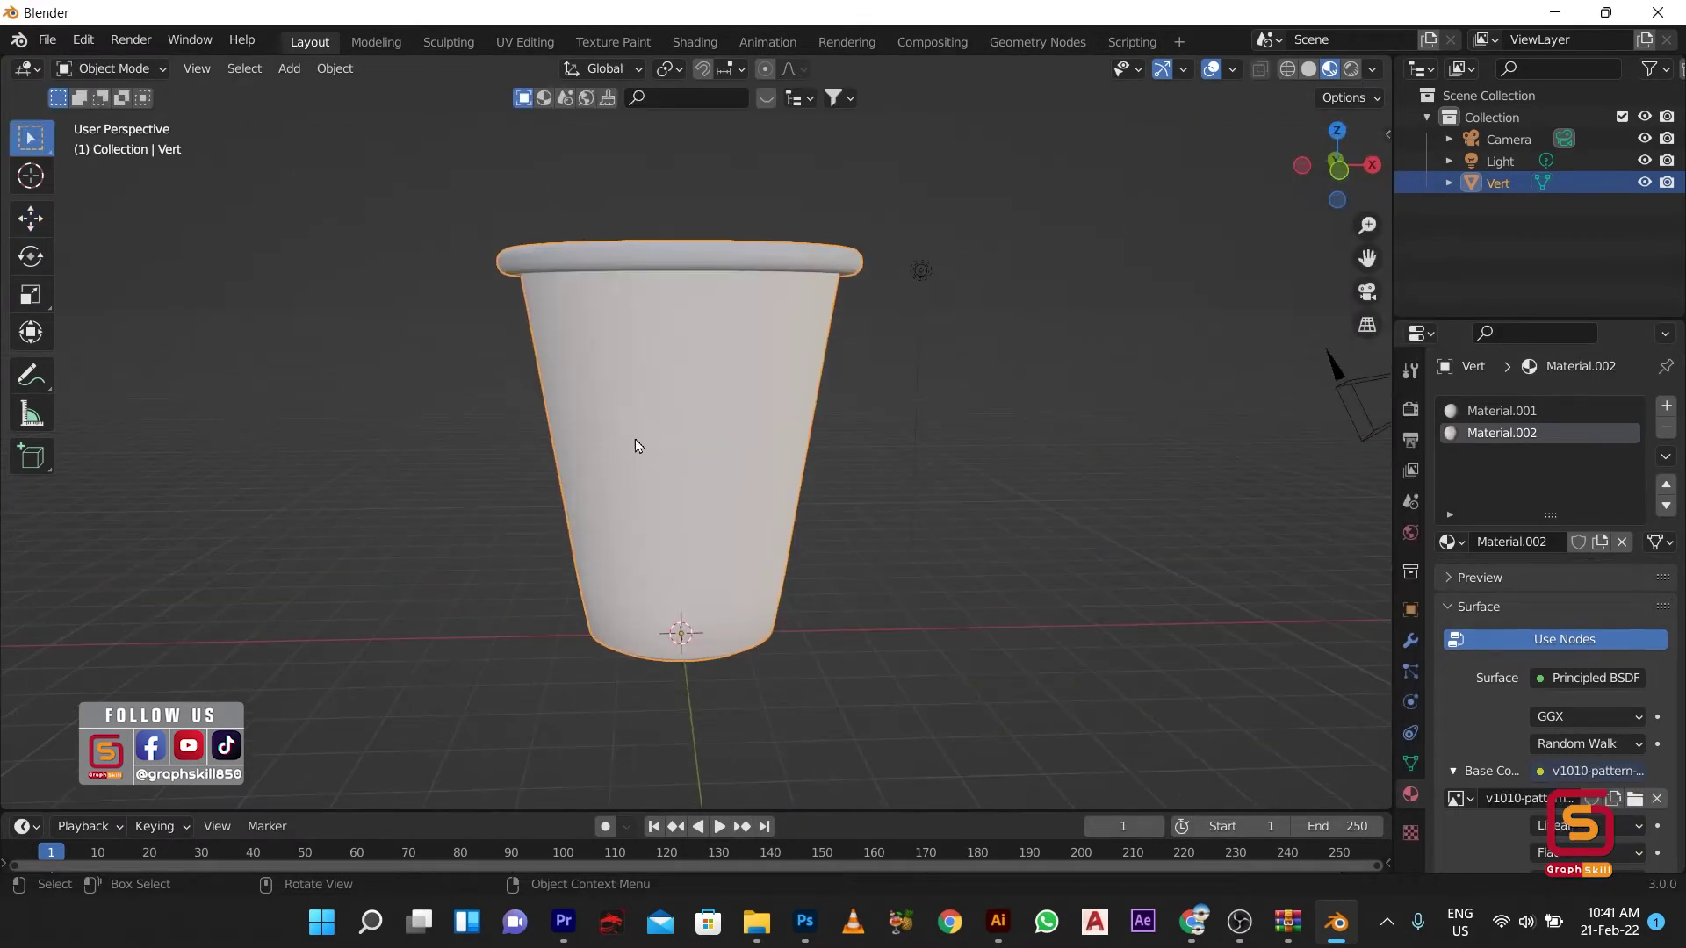
scroll(667, 481, "down", 5)
key("Tab")
key("u")
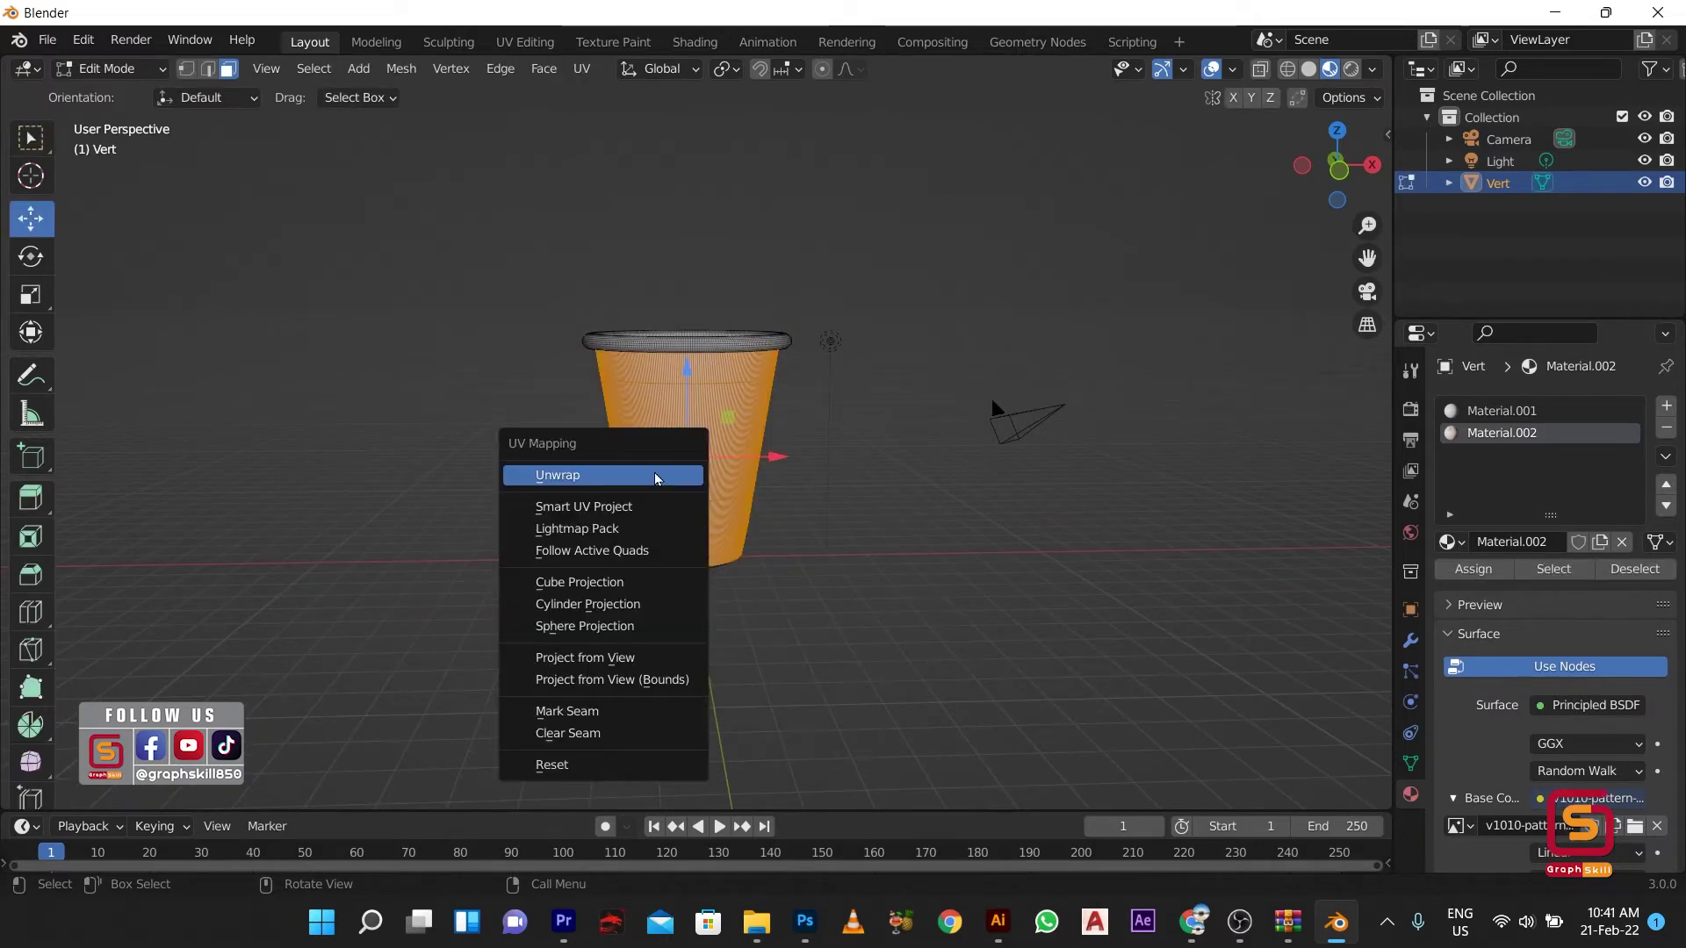
left_click(657, 475)
middle_click_drag(658, 474, 725, 373)
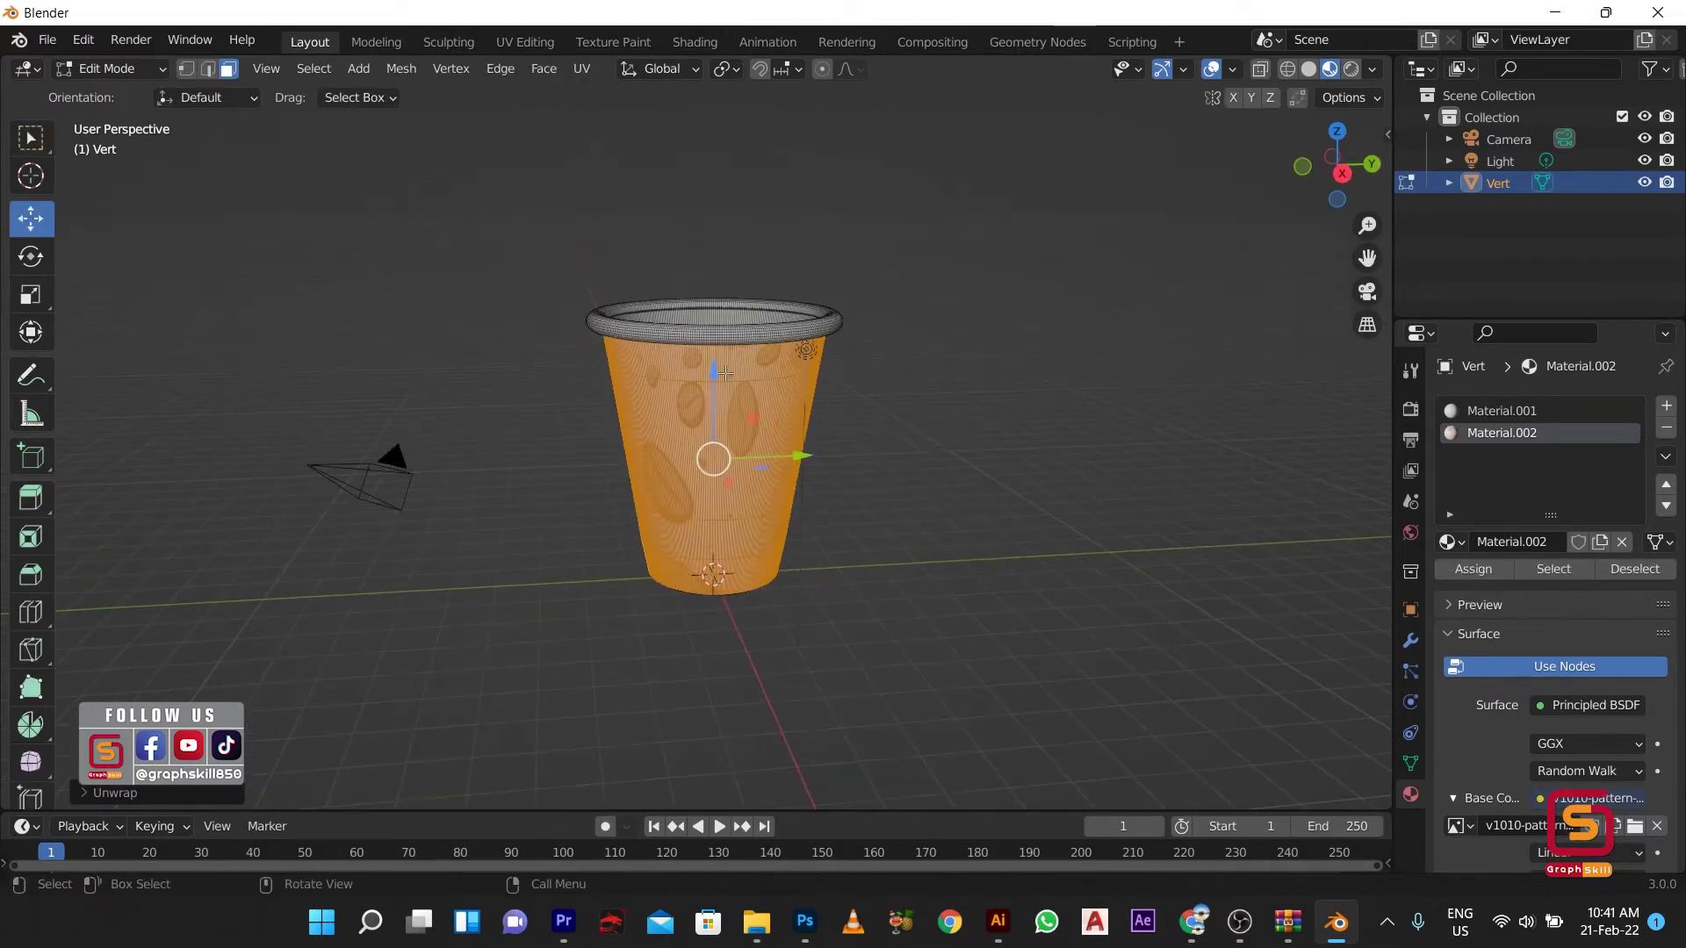
Step: View the cup from the right side and select the edge loop around its base
left_click(1341, 172)
scroll(1075, 281, "up", 3)
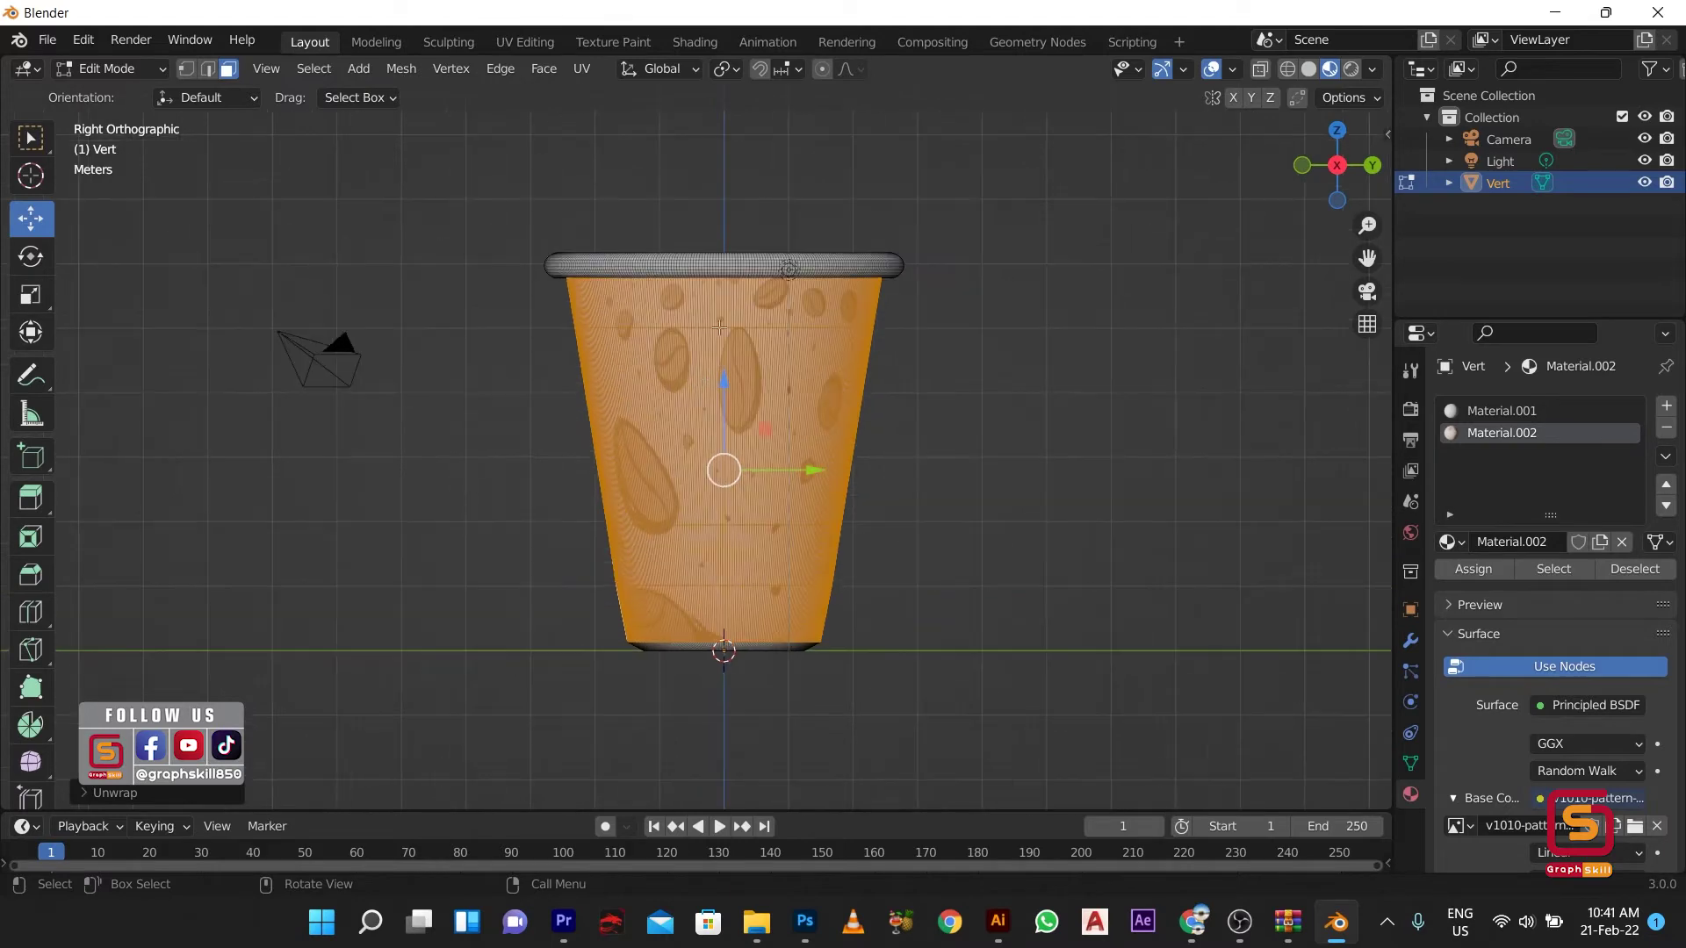
scroll(791, 263, "up", 3)
left_click(208, 68)
scroll(787, 571, "down", 2)
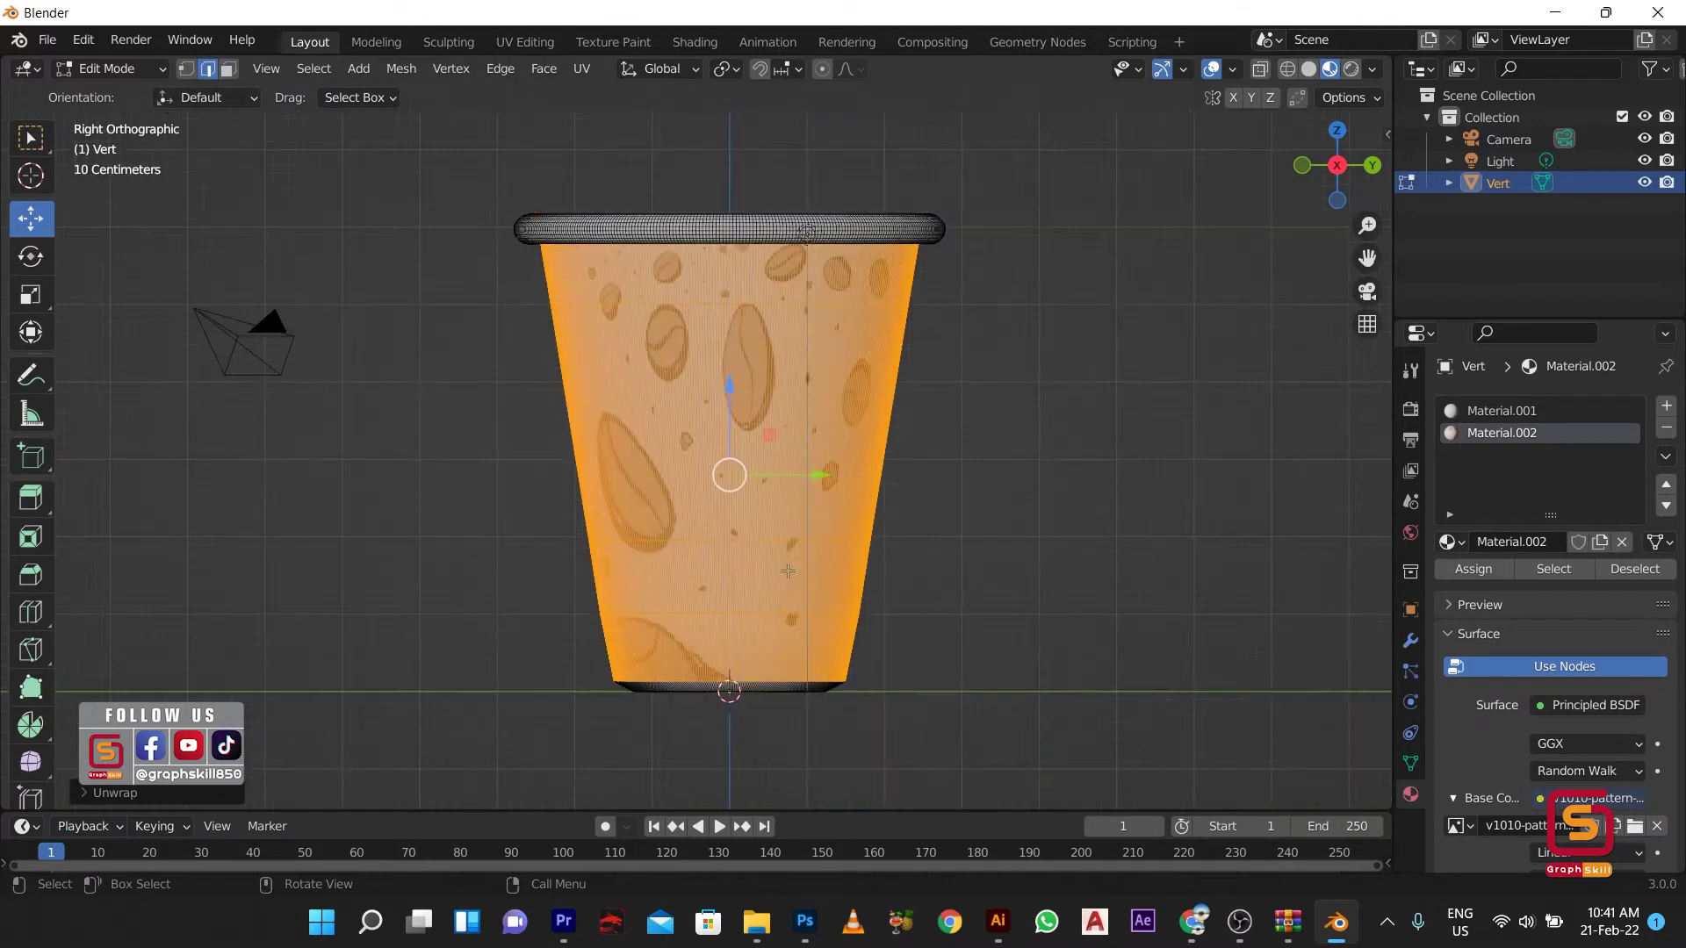
scroll(746, 693, "up", 3)
middle_click_drag(746, 693, 751, 615, "shift")
scroll(757, 659, "up", 2)
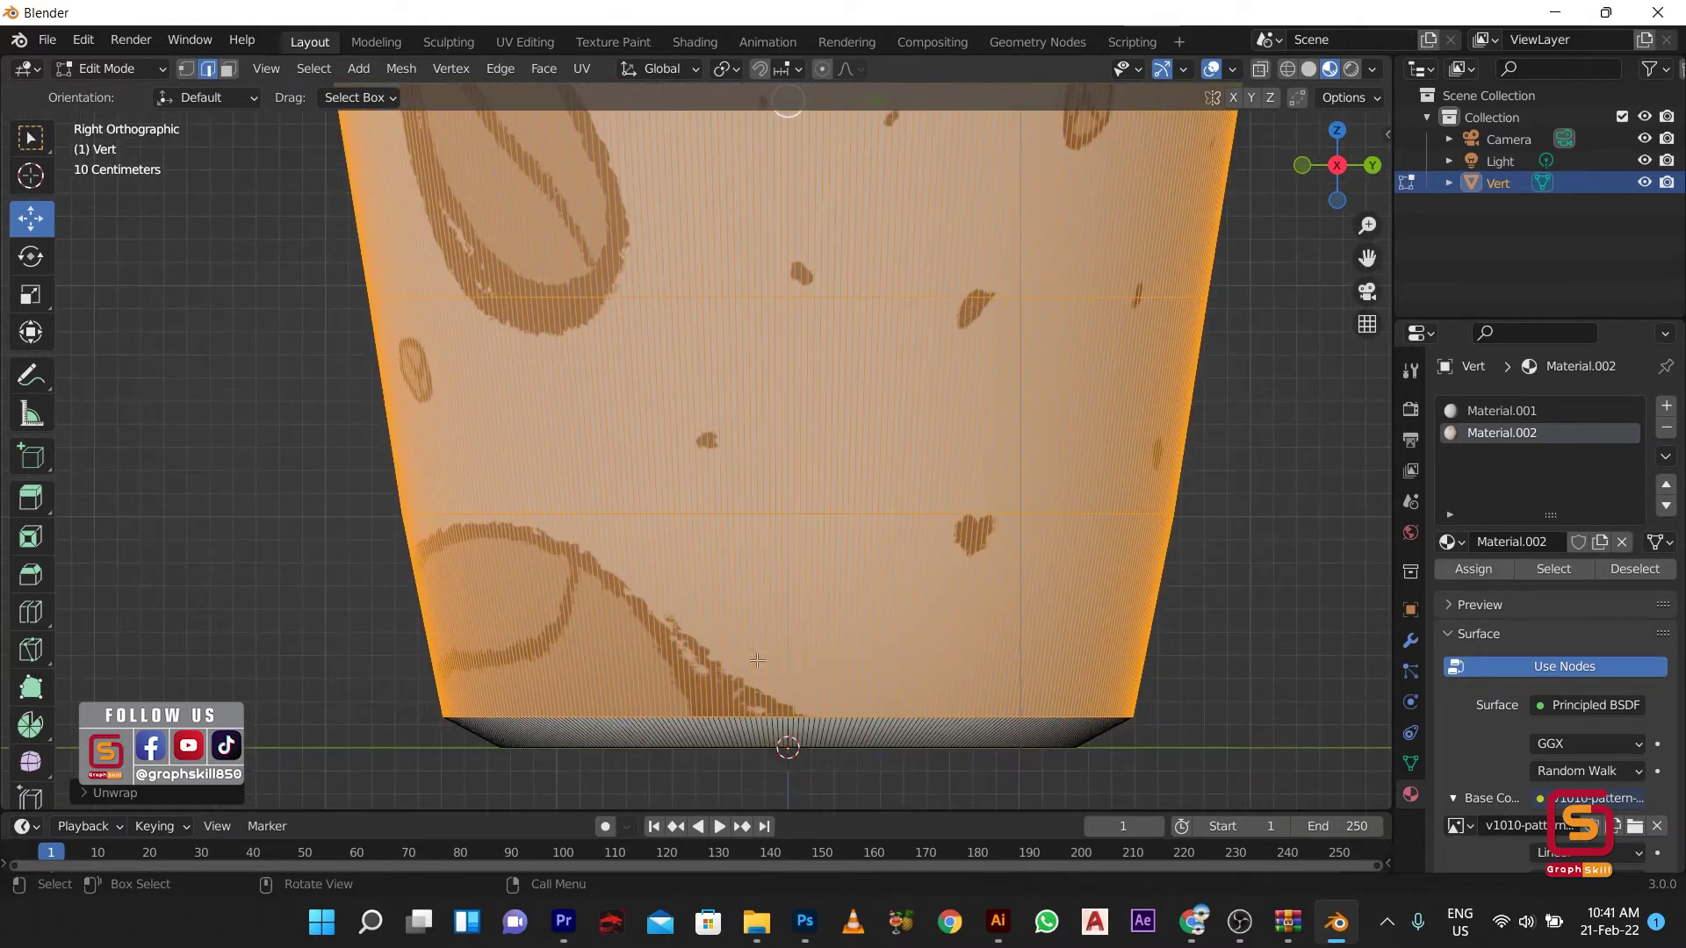
scroll(783, 762, "up", 2)
middle_click_drag(782, 762, 783, 384, "shift")
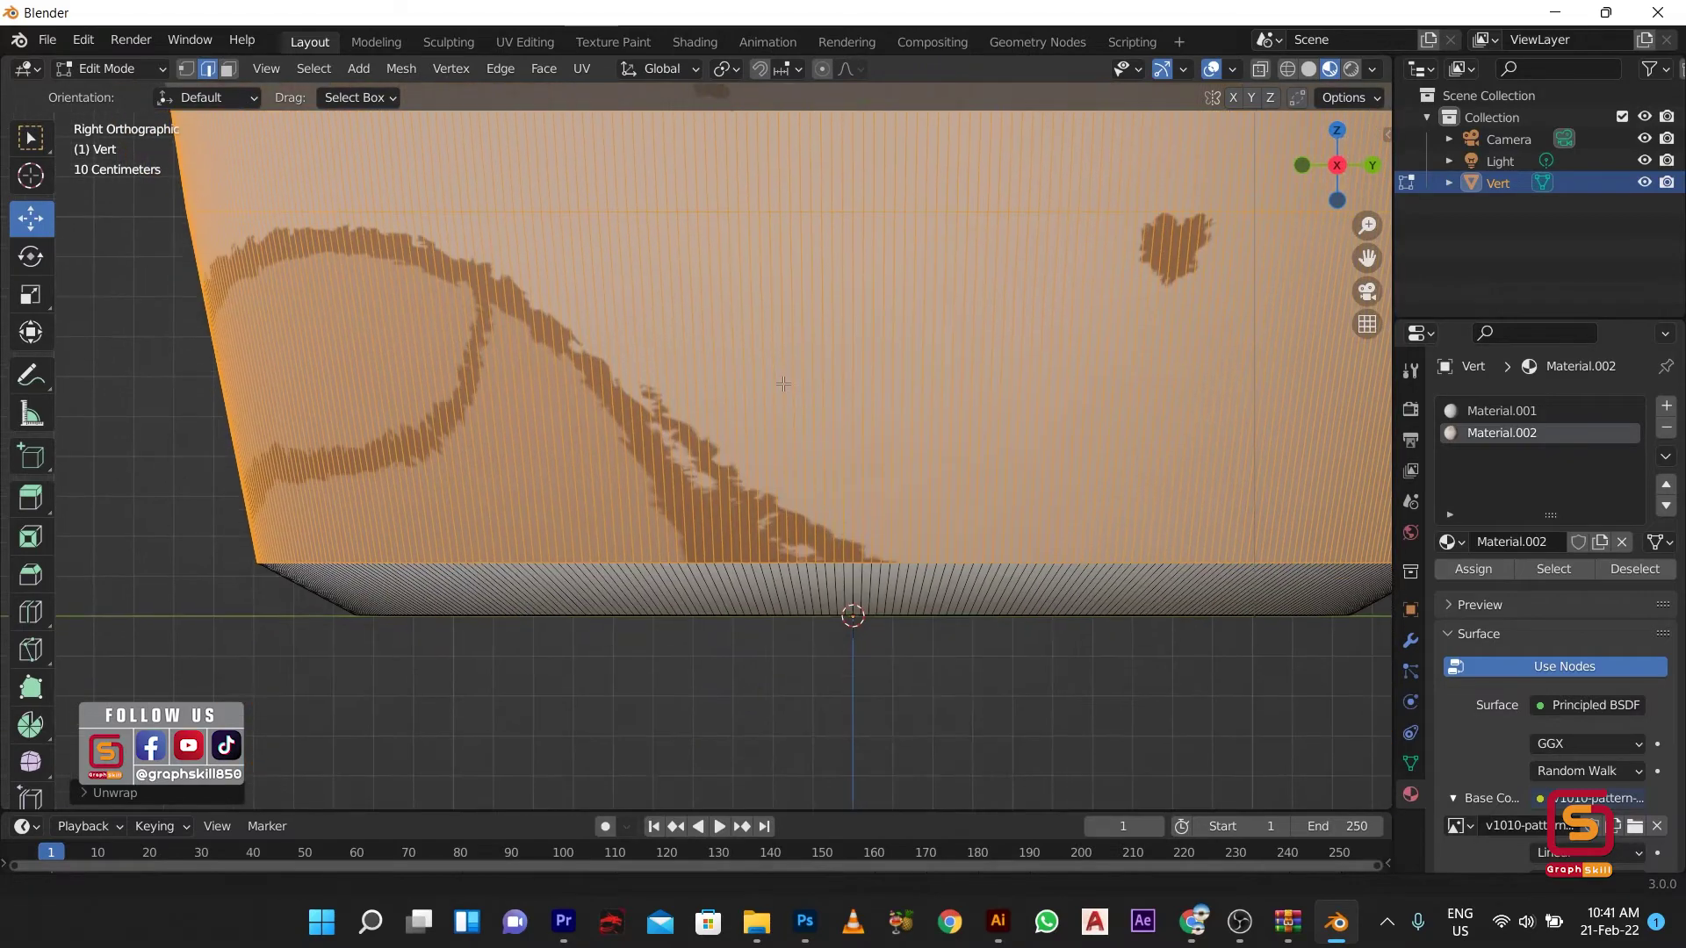
left_click(852, 590, "alt")
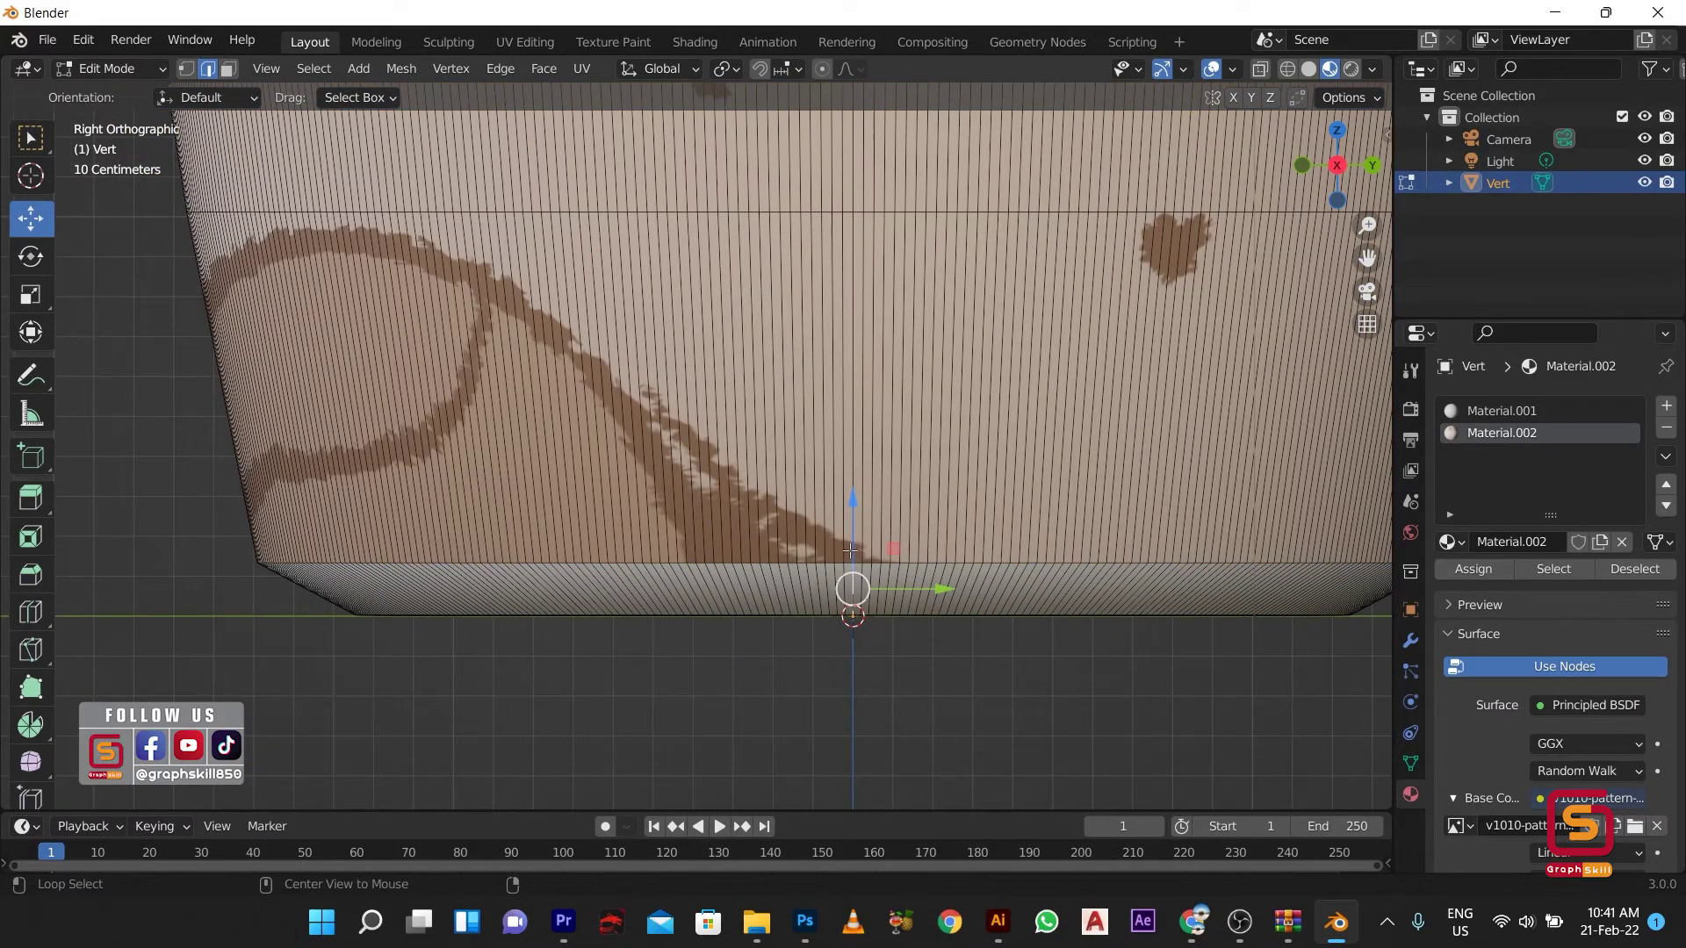
Step: Clear the seam from the selected base edge loop
scroll(882, 602, "down", 8)
right_click(729, 295)
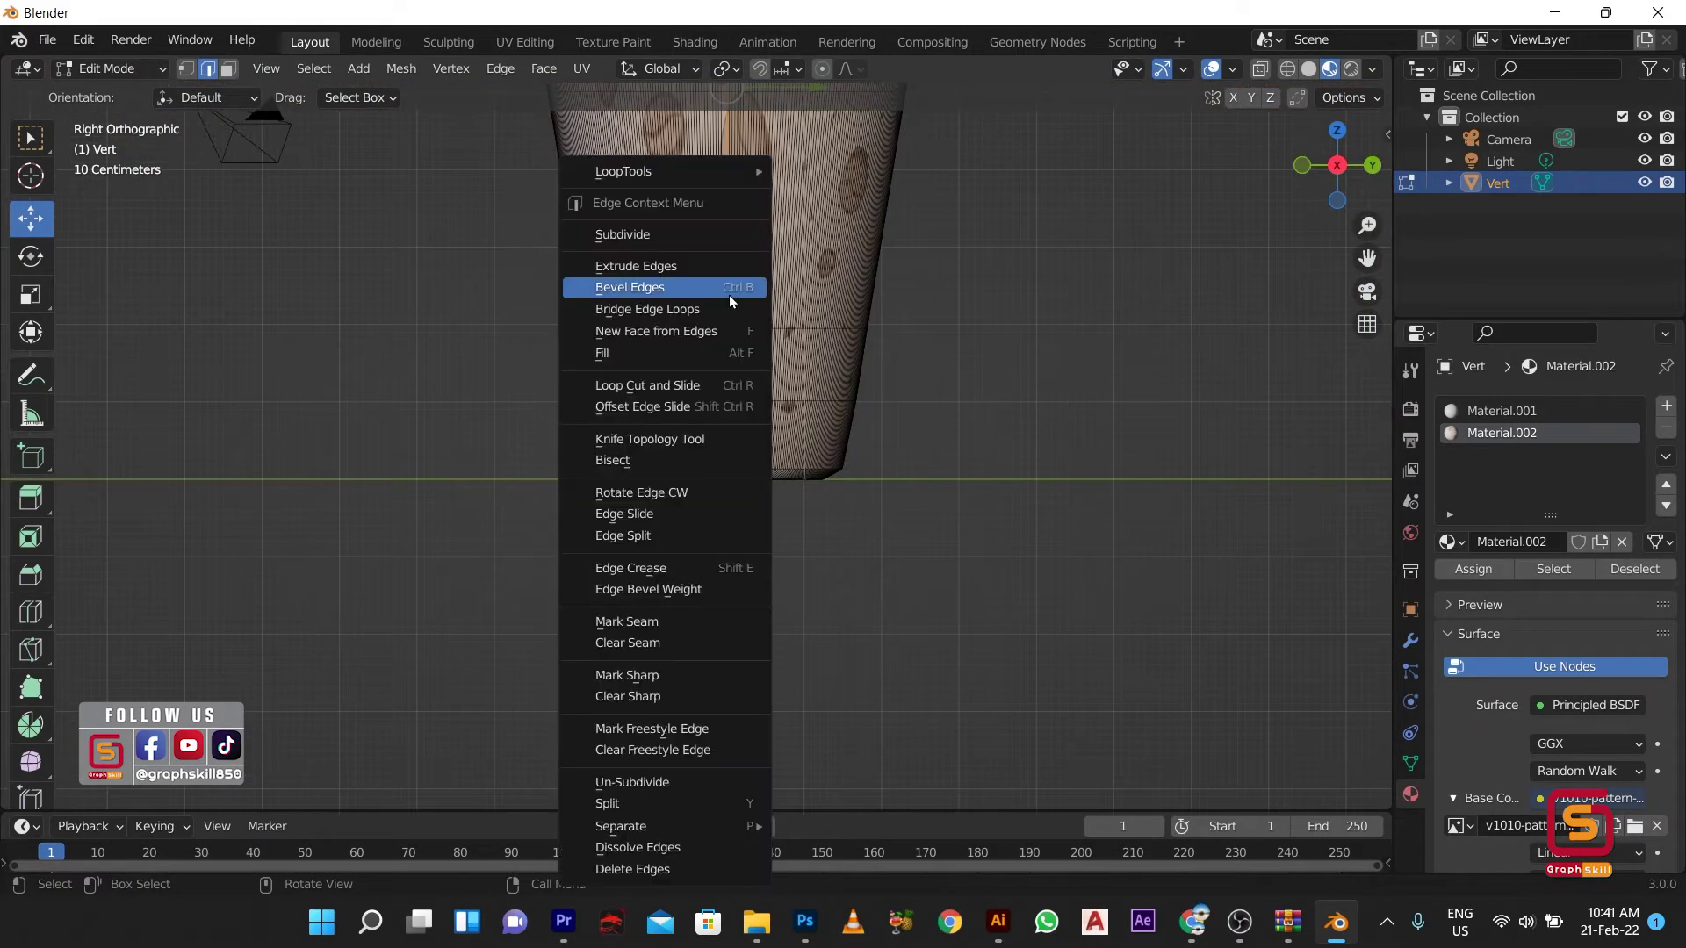
left_click(708, 650)
mouse_move(670, 609)
middle_mouse_down()
mouse_move(717, 627)
mouse_move(1002, 538)
mouse_move(758, 439)
middle_mouse_up()
scroll(818, 588, "down", 6)
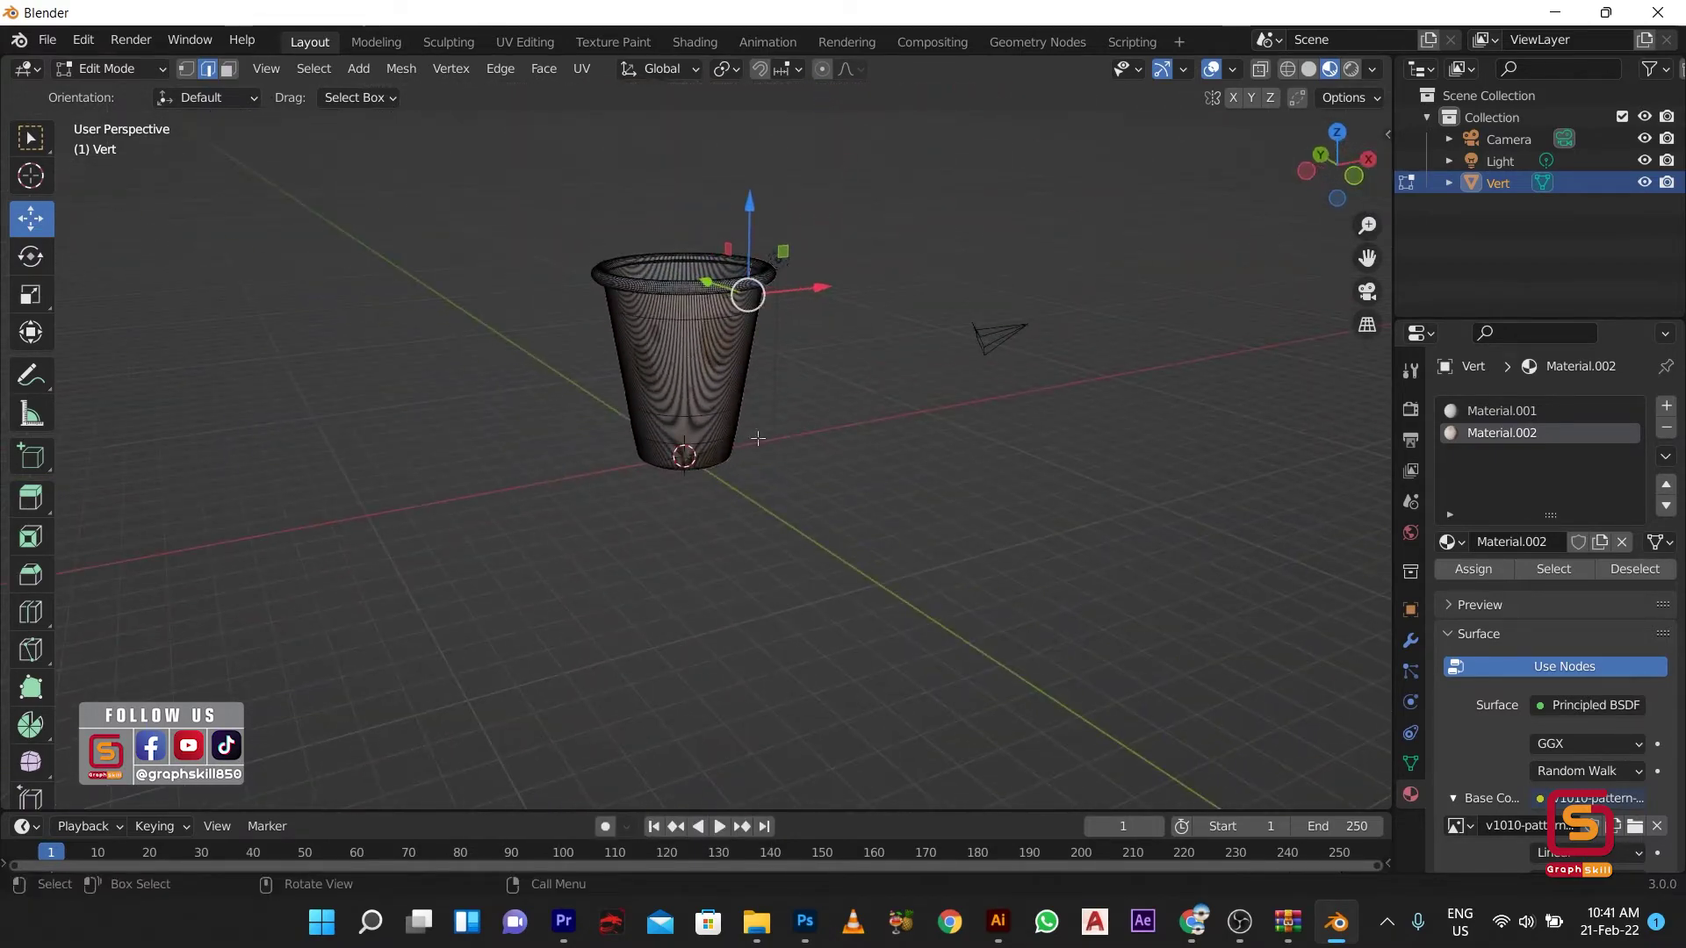
Step: Select all faces of the cup body in face mode
left_click(658, 336)
scroll(559, 360, "up", 3)
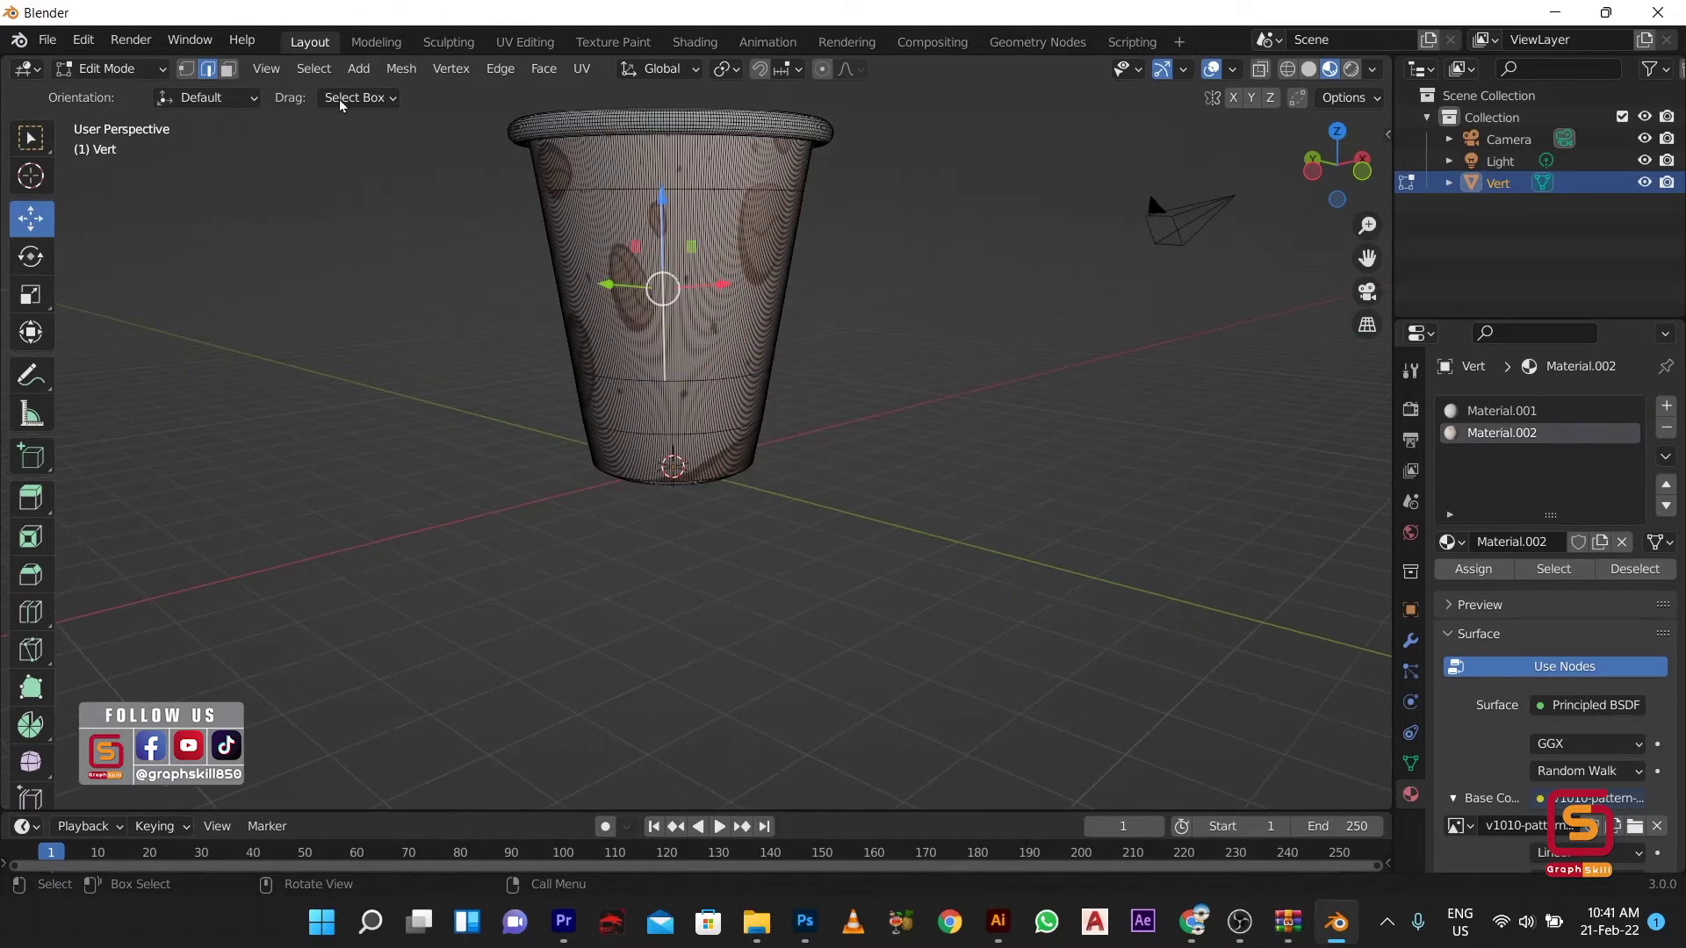
left_click(228, 68)
left_click(676, 286, "alt")
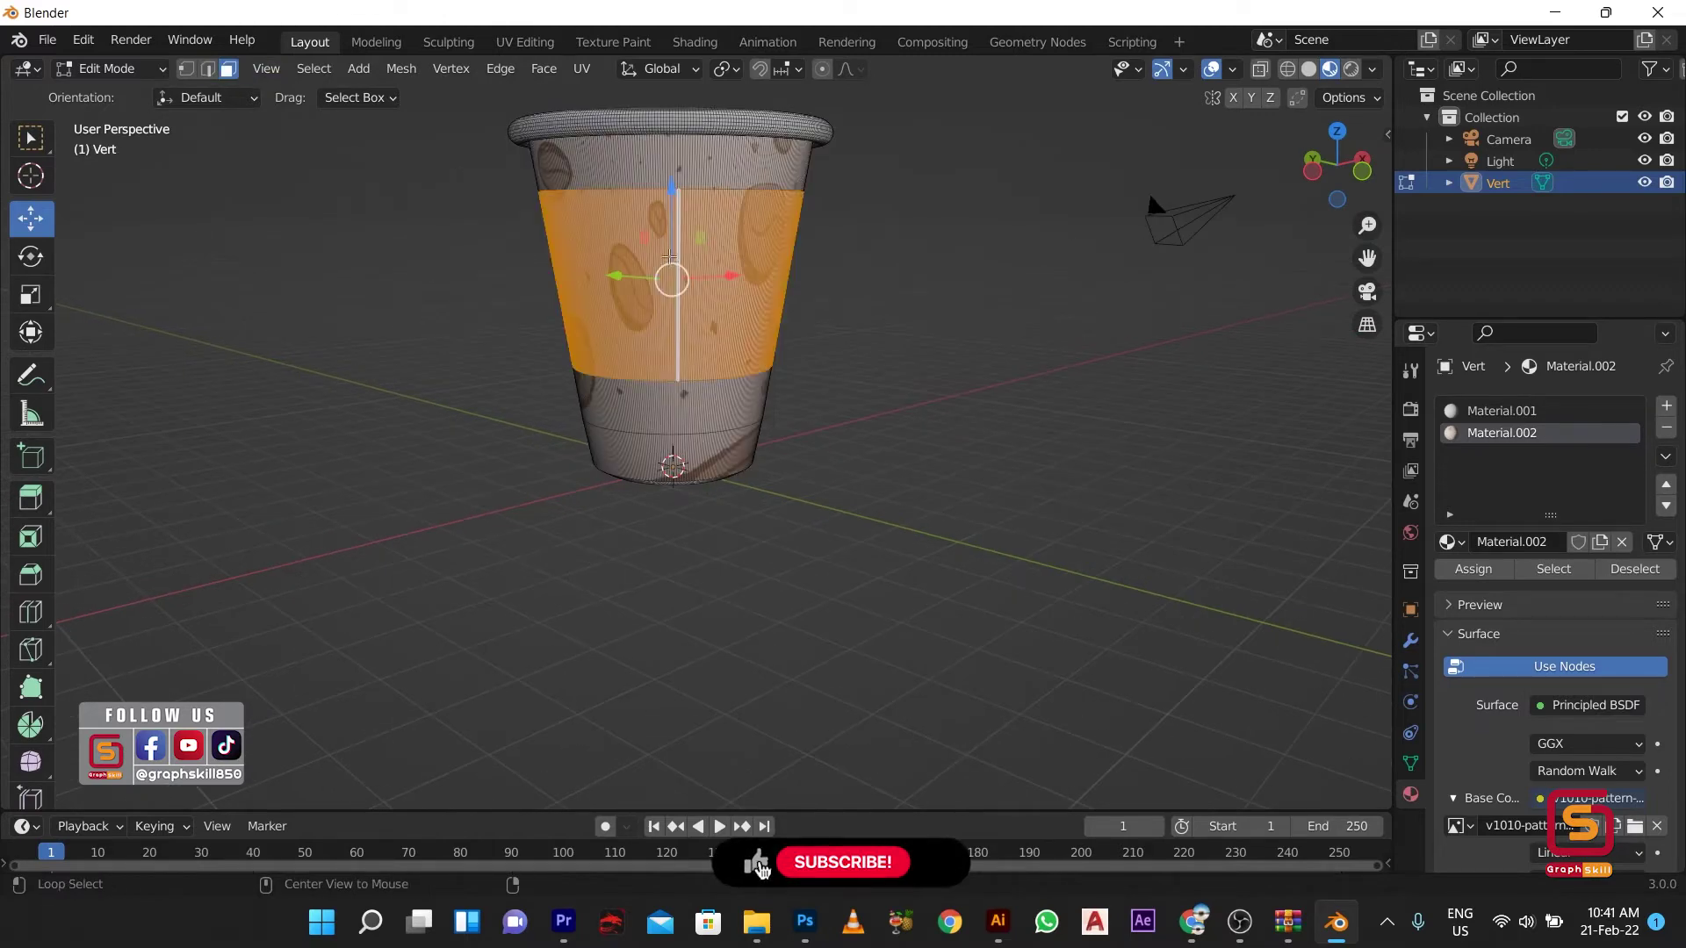
left_click(676, 179, "alt")
key("l")
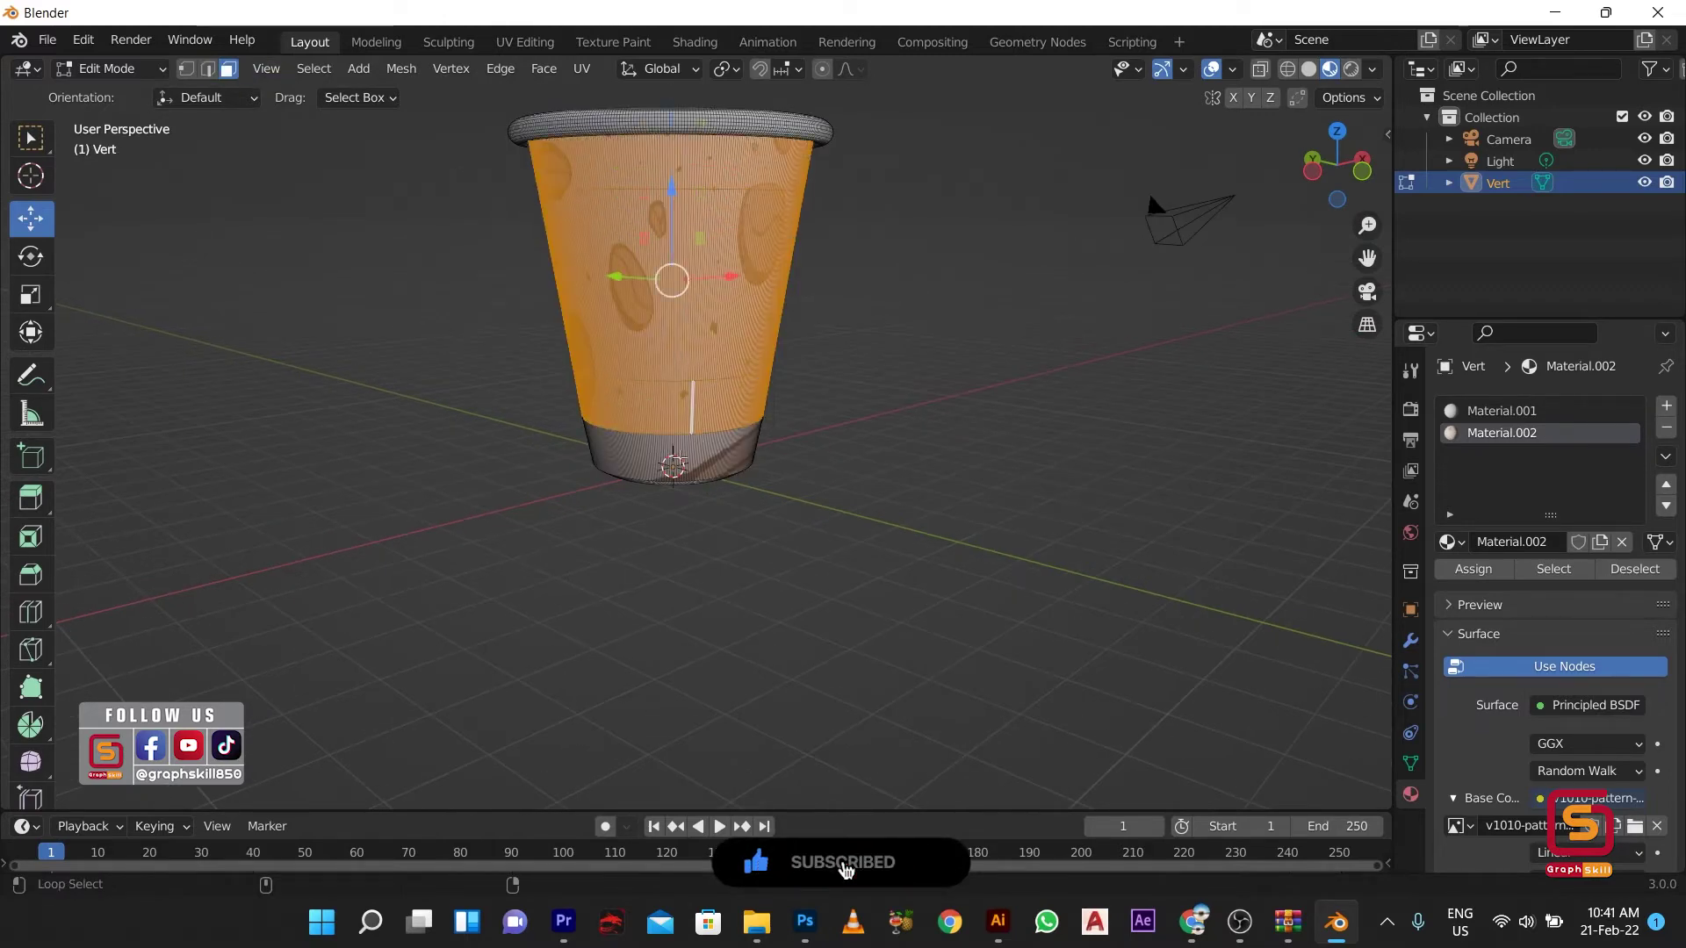
mouse_move(678, 235)
middle_mouse_down()
mouse_move(650, 606)
mouse_move(762, 591)
middle_mouse_up()
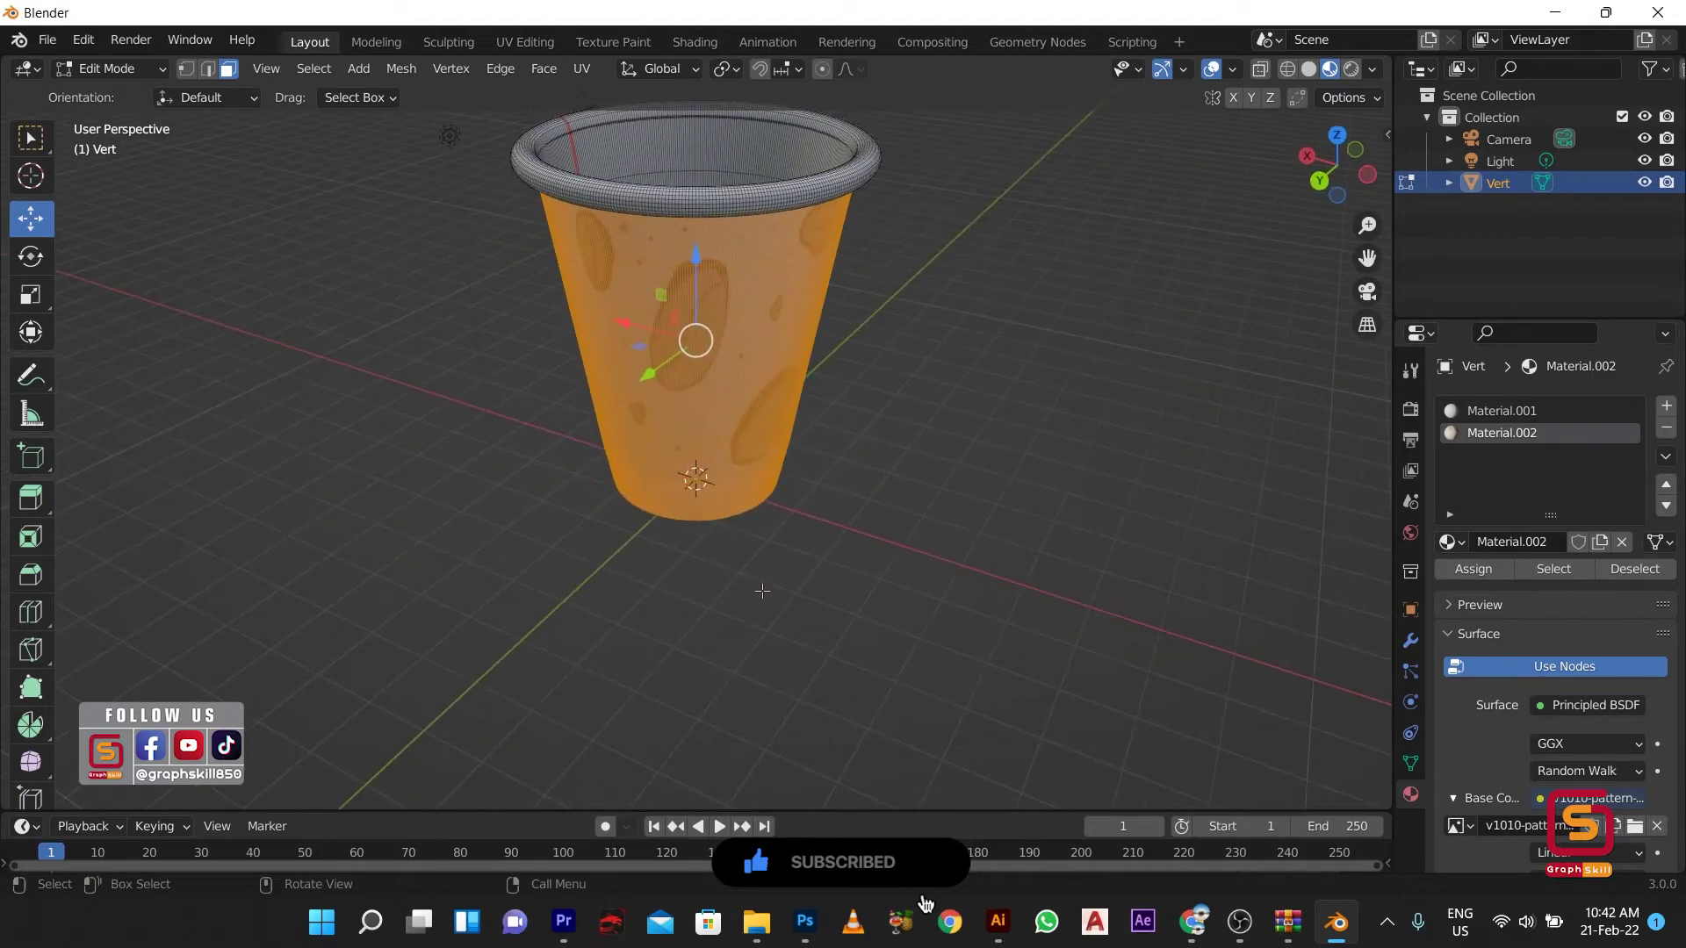
Step: Re-project the body's UVs with Project from View, cancelling an accidental inset
key("u")
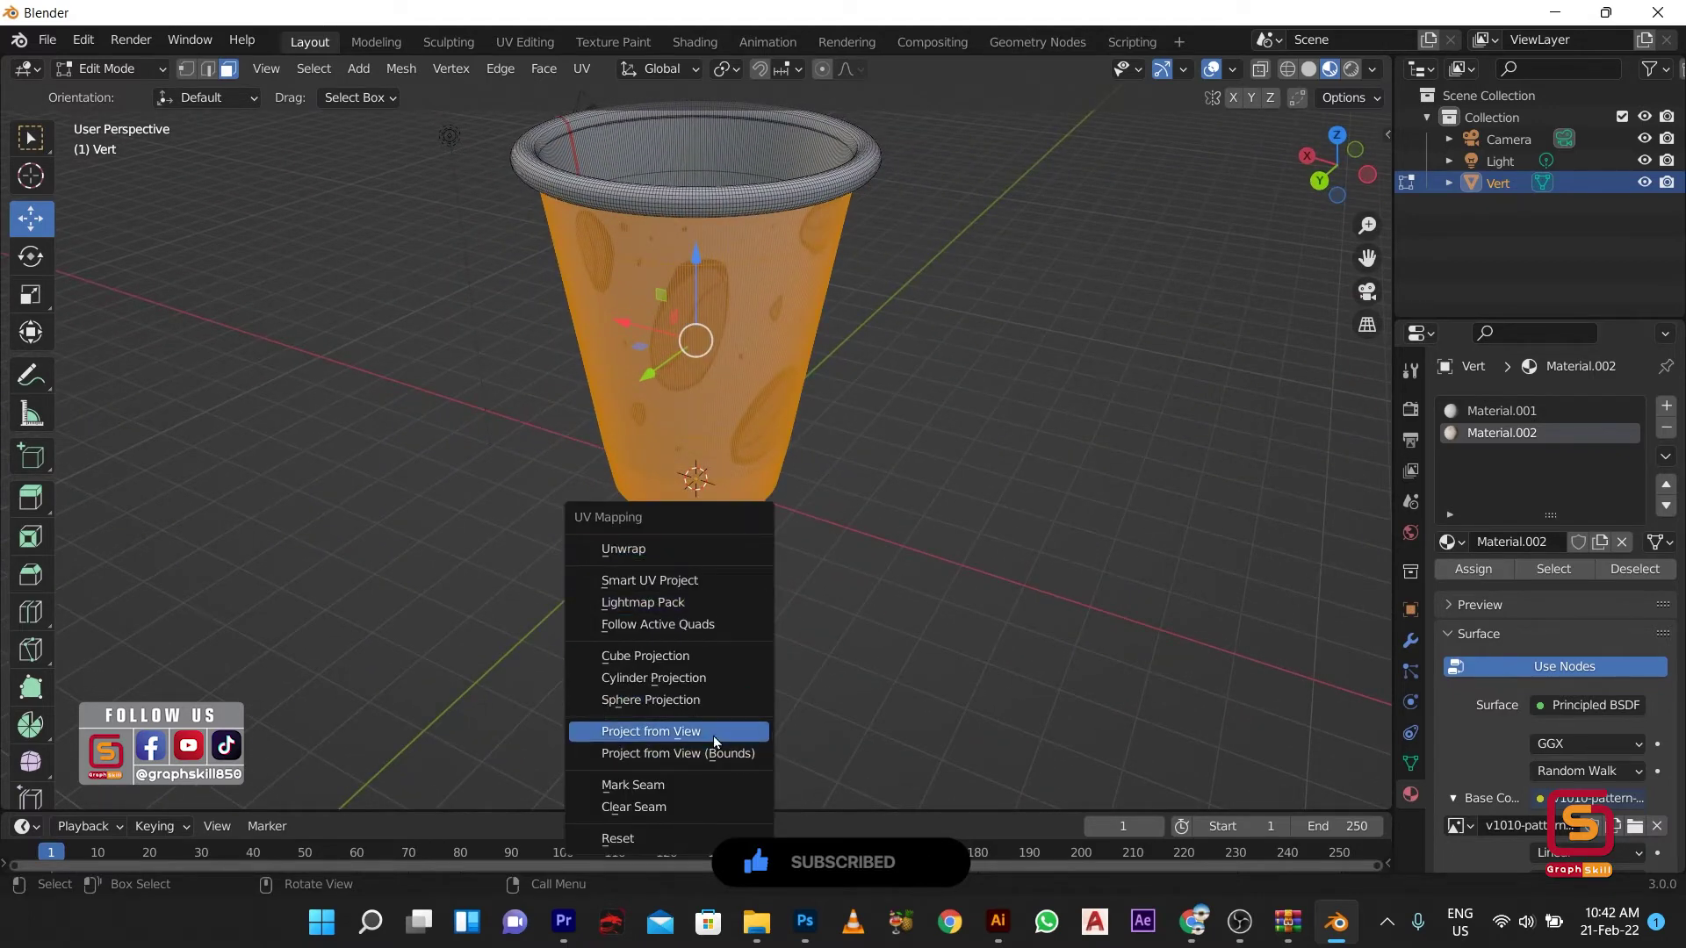
left_click(698, 549)
key("k")
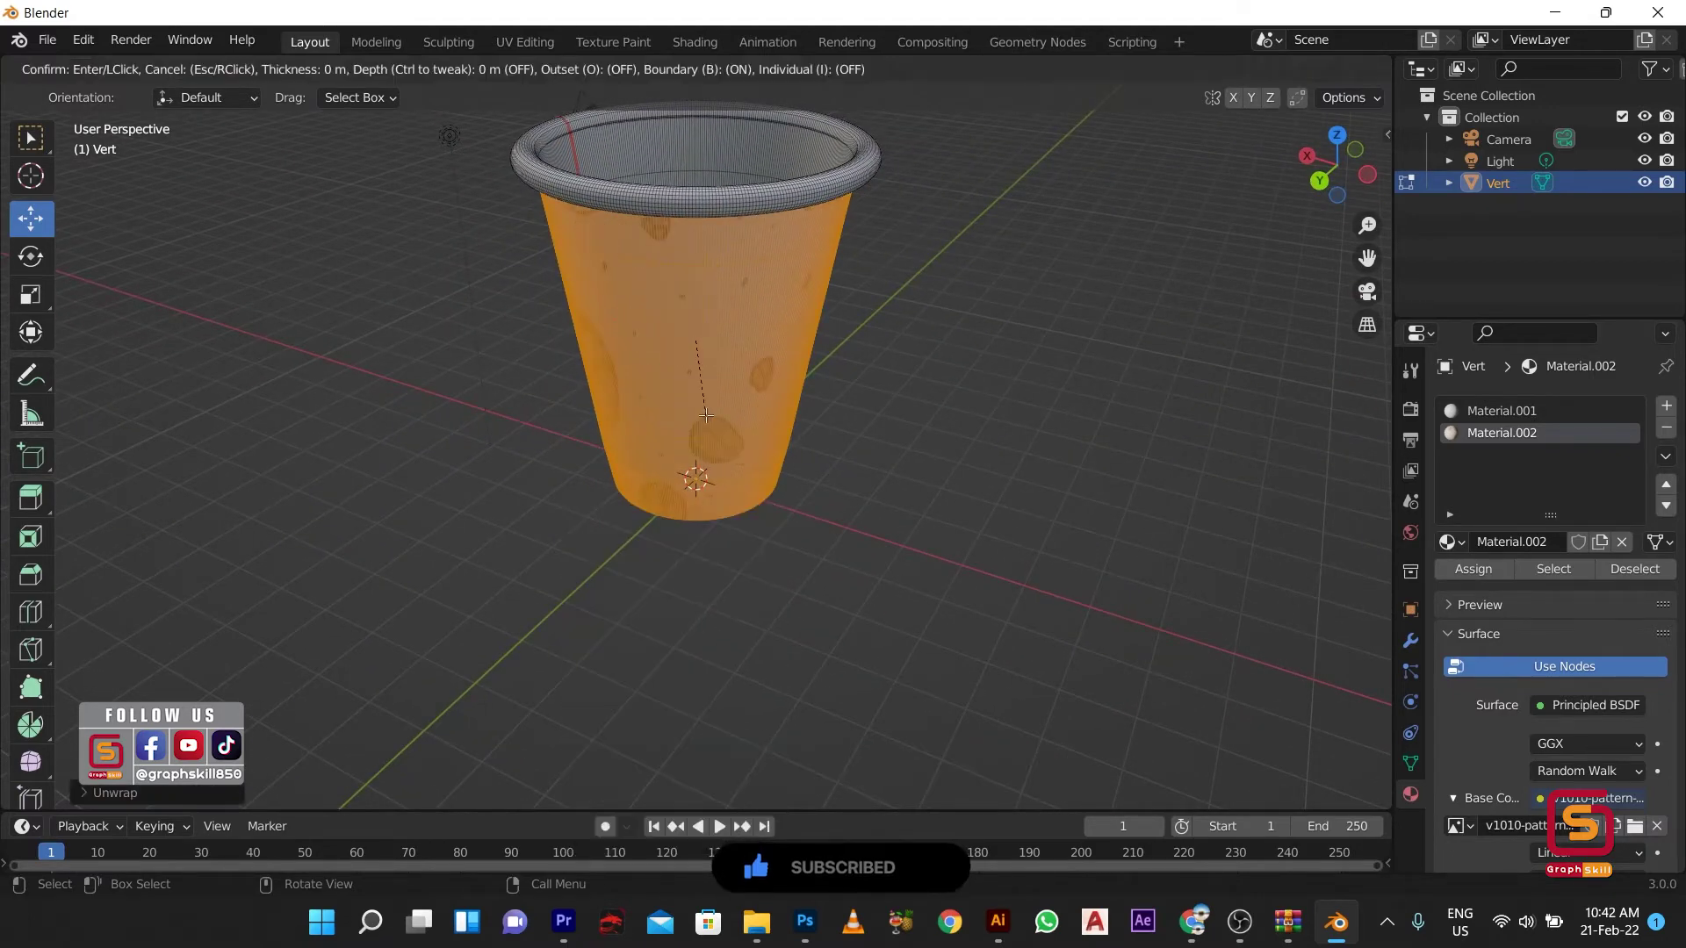
key("Escape")
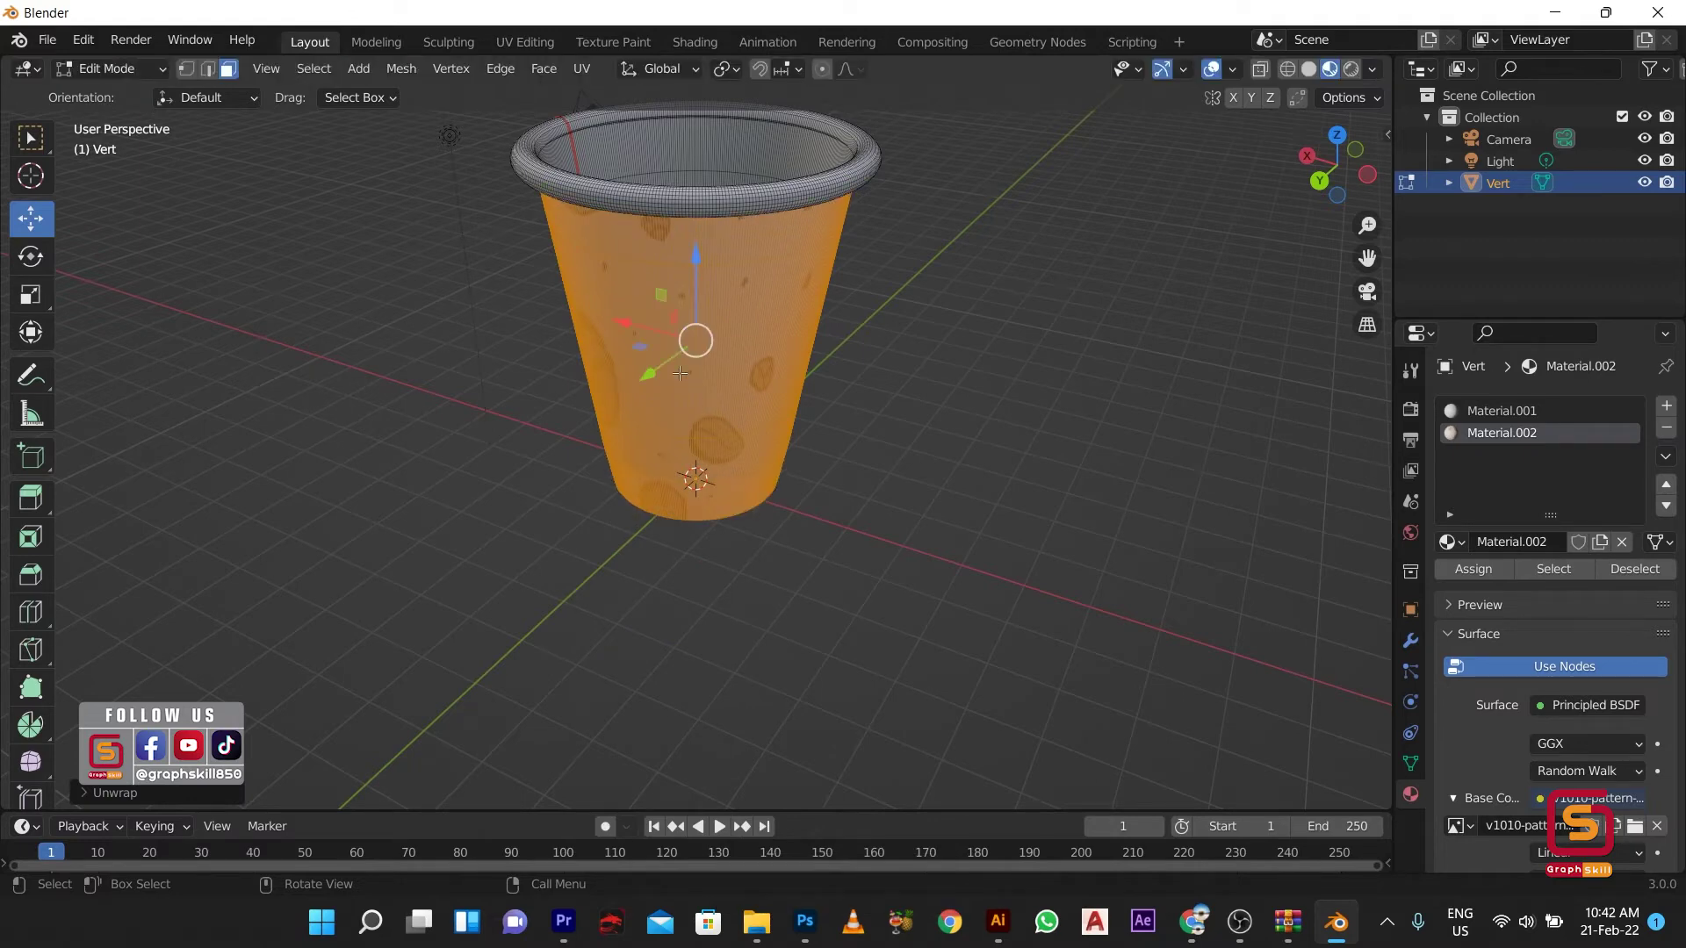
key("u")
left_click(615, 555)
Step: In the UV Editing workspace, project the cup's UVs from the current view
left_click(448, 41)
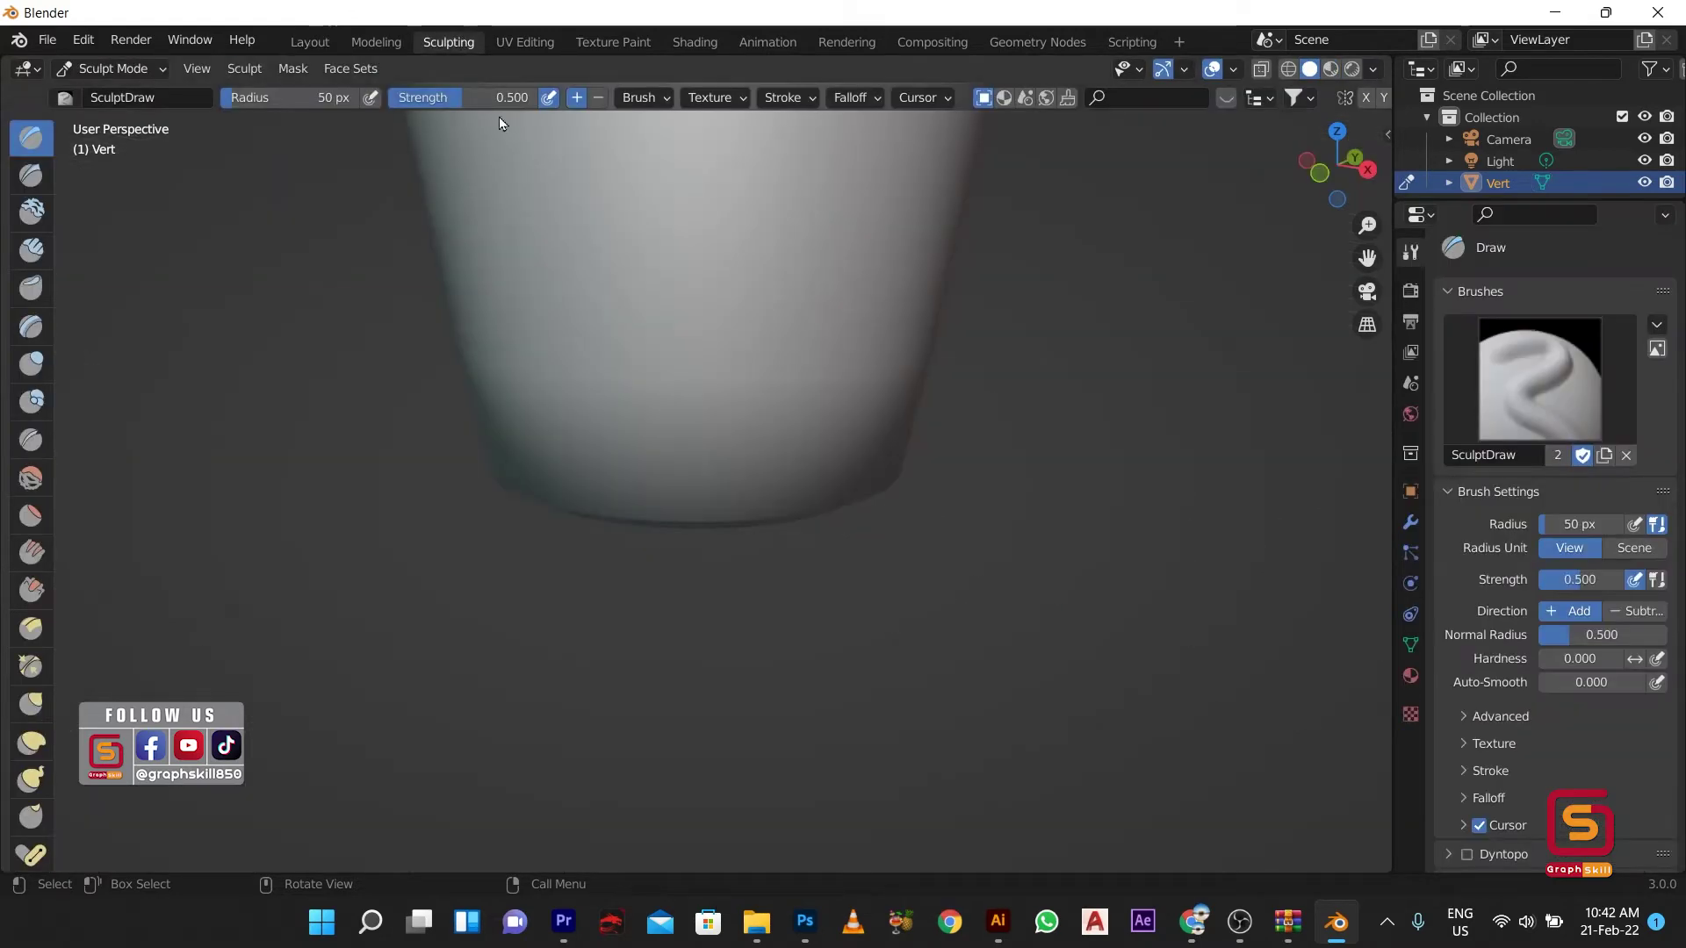
left_click(525, 42)
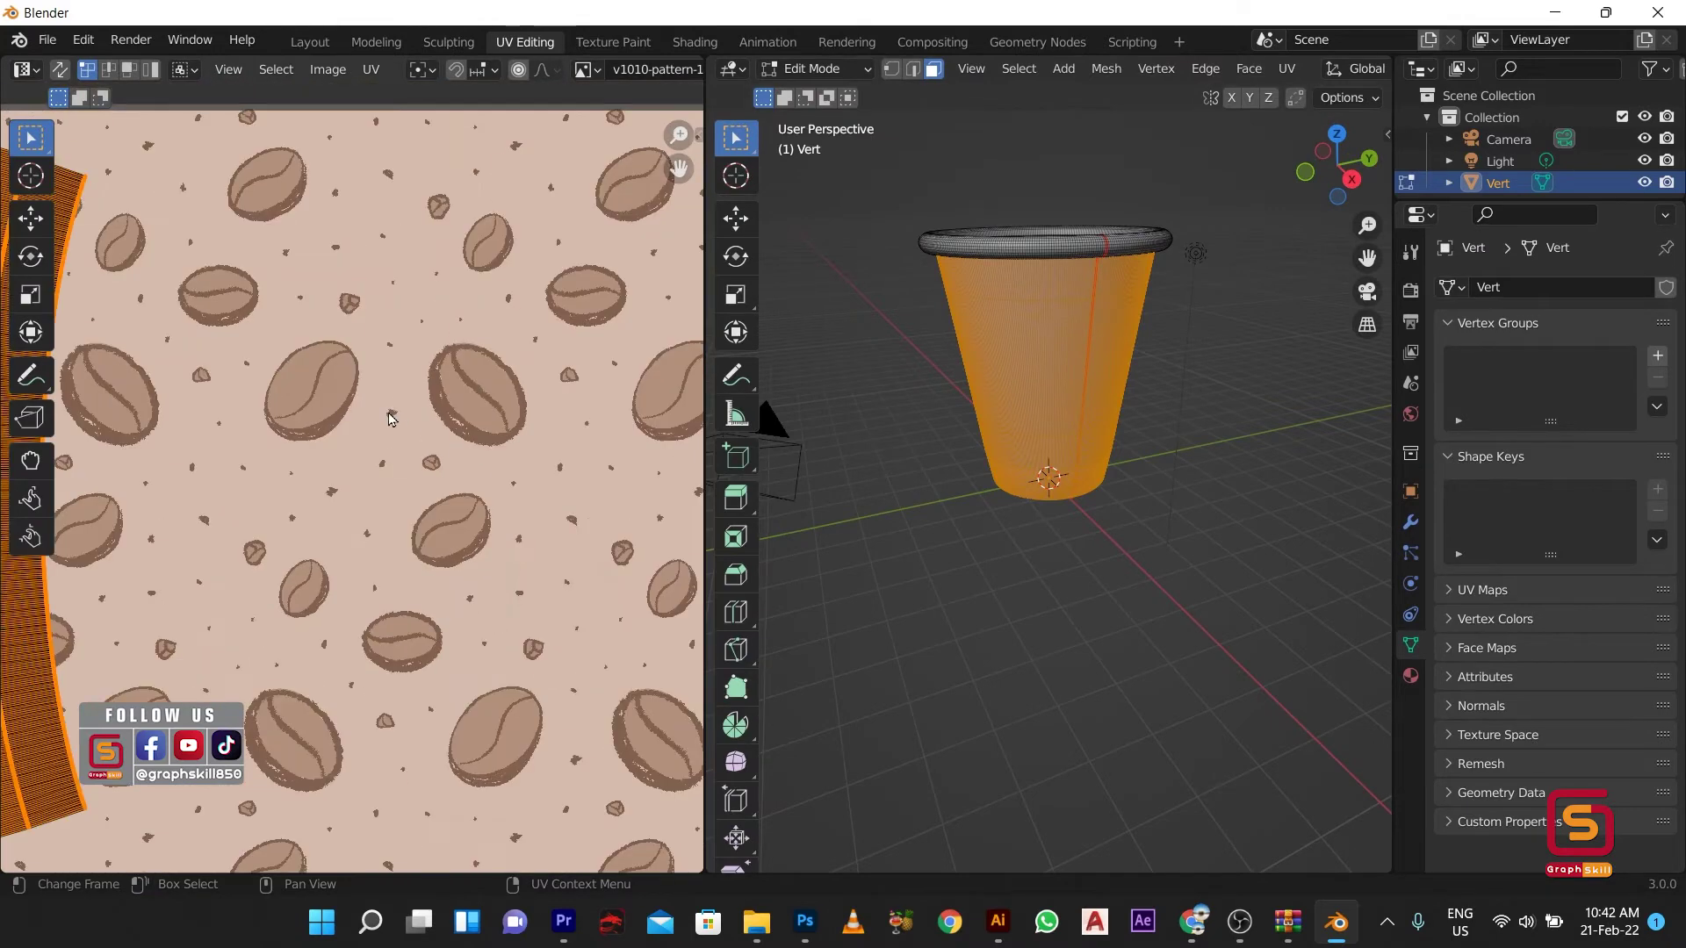
scroll(966, 360, "up", 2)
middle_click_drag(967, 359, 1186, 407)
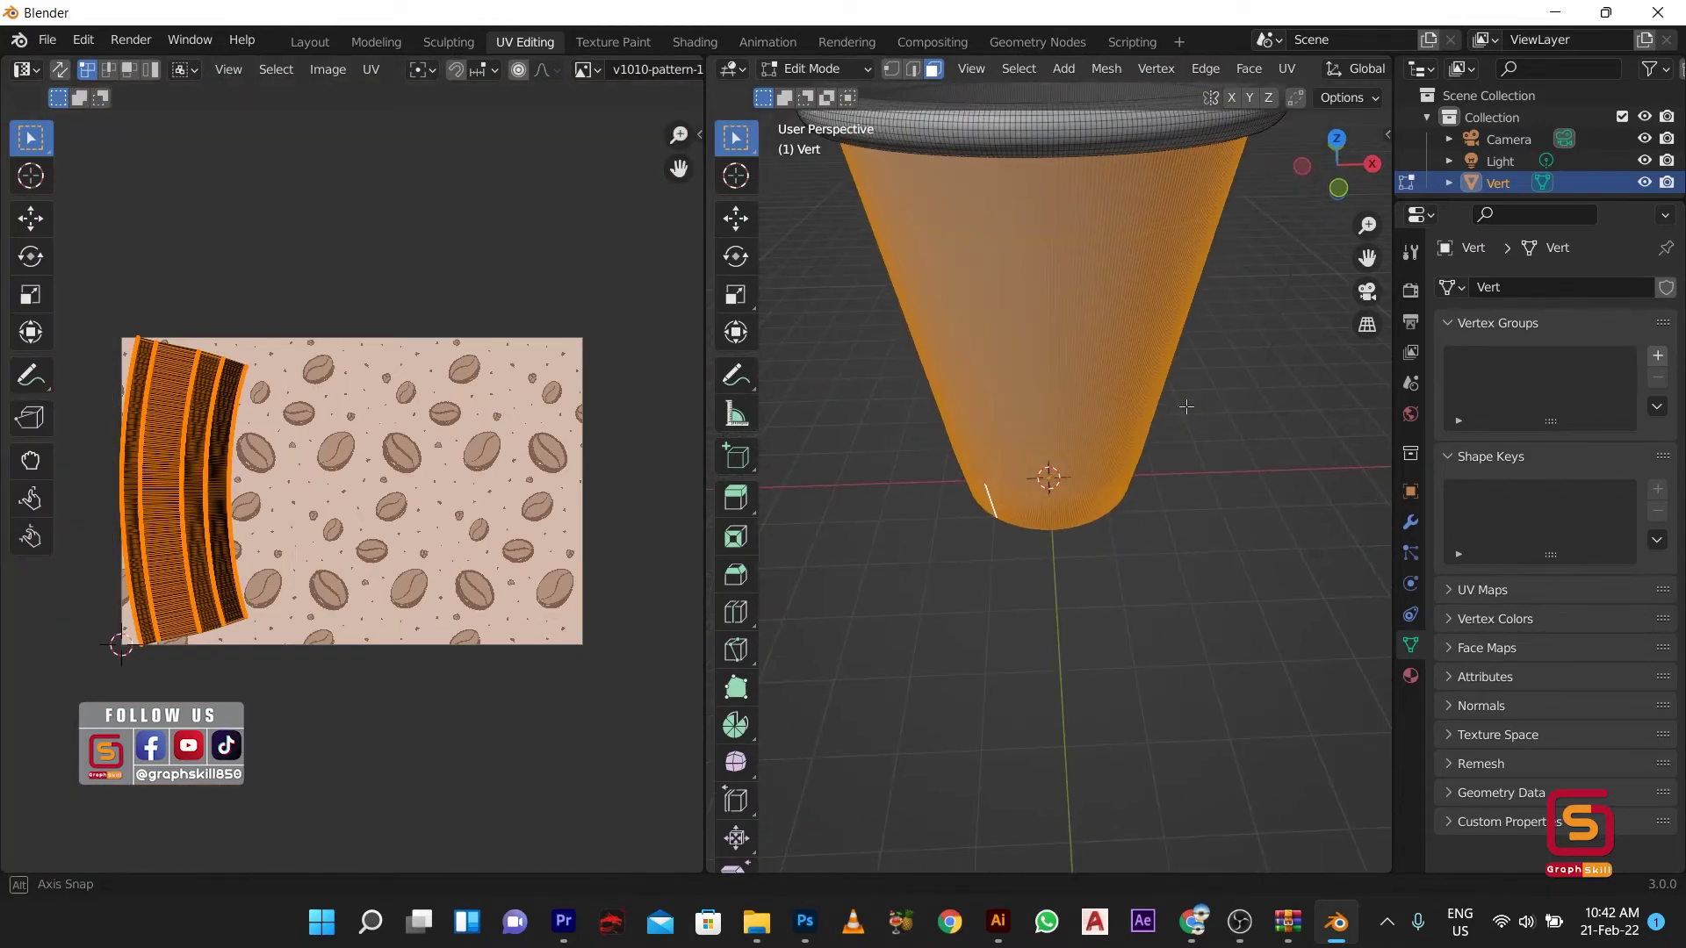
key("u")
left_click(975, 514)
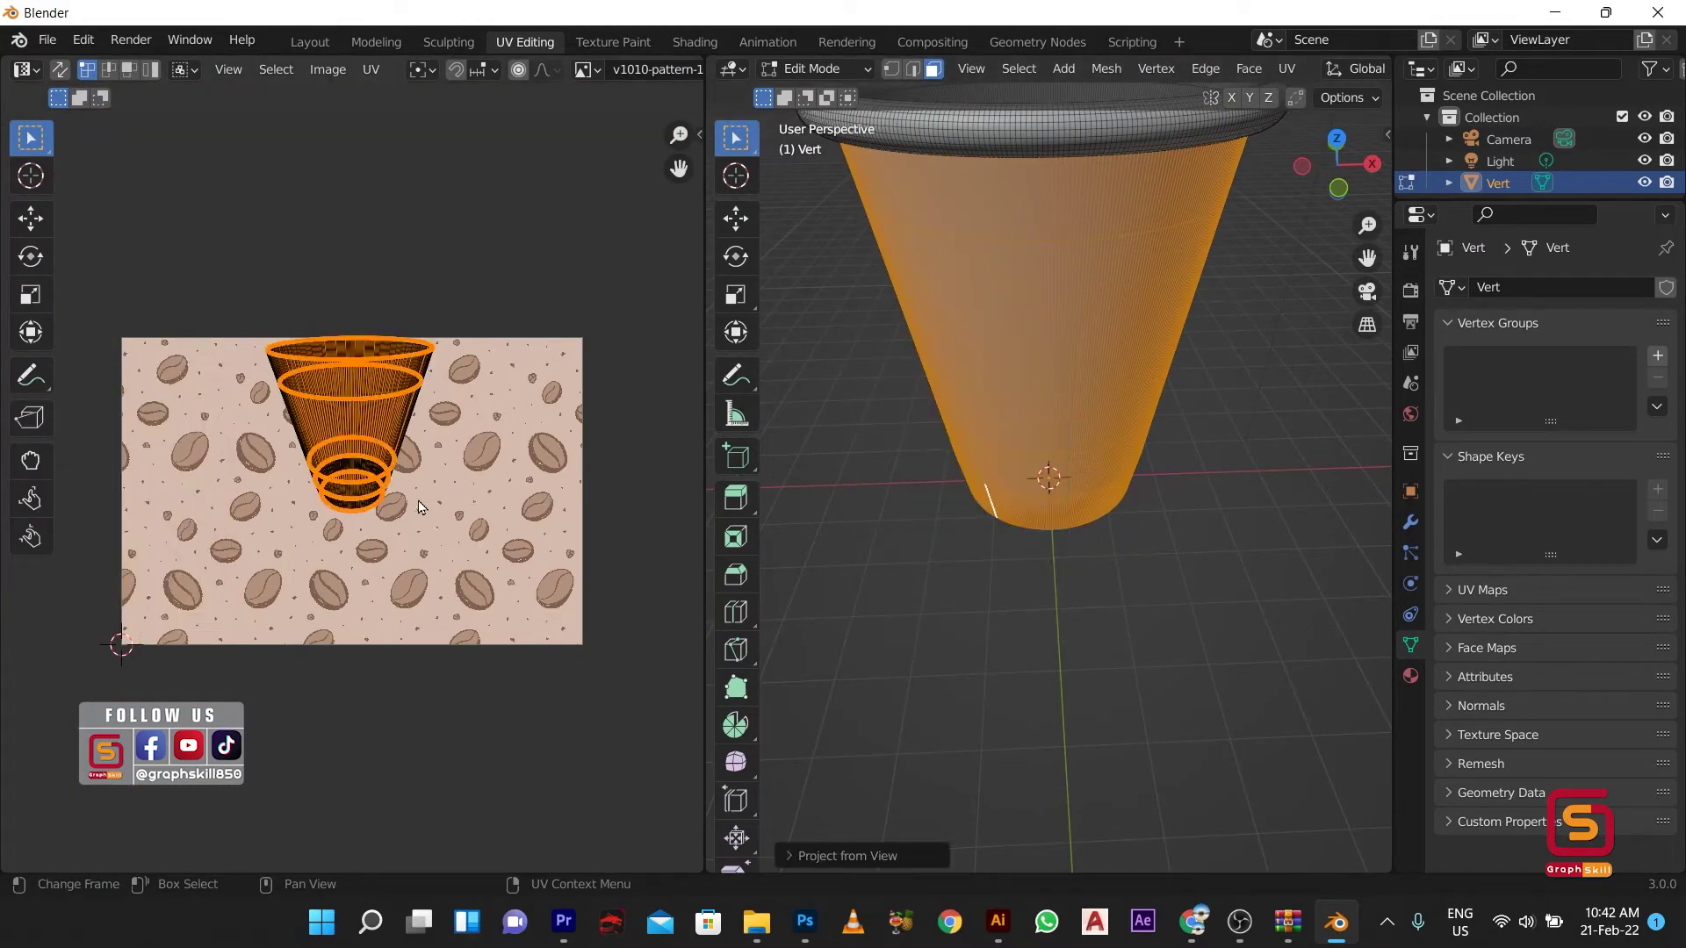
Step: Rotate the UV strip horizontal and switch the viewport to Material Preview shading
scroll(784, 499, "down", 3)
middle_click_drag(784, 499, 1188, 481)
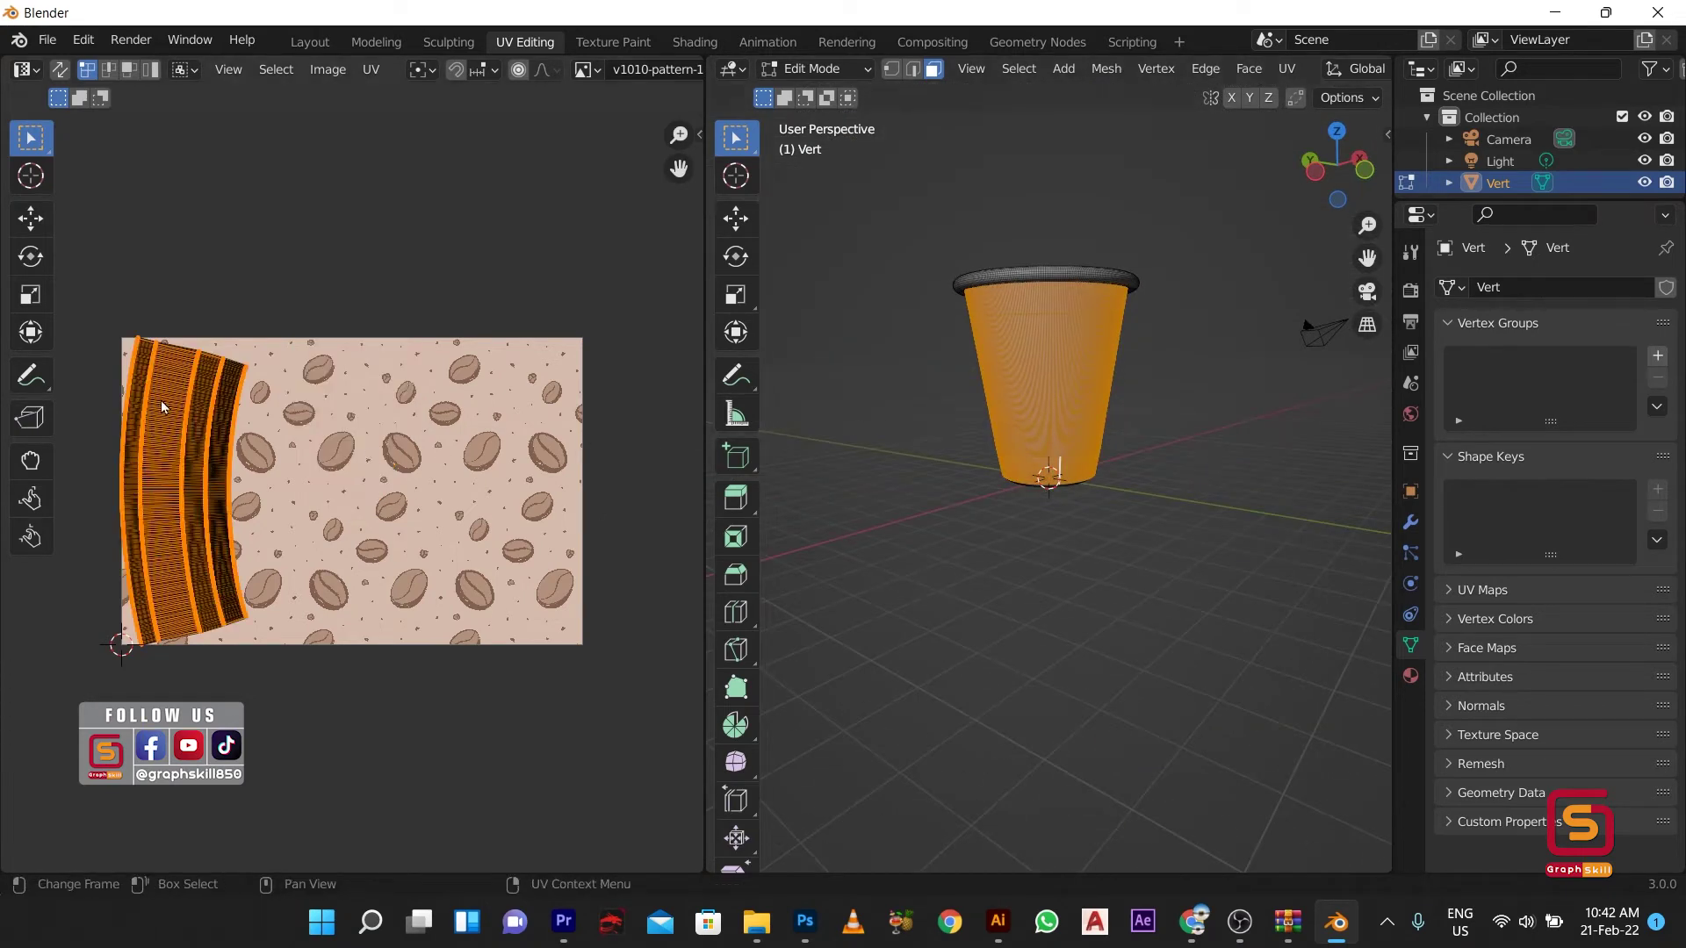
key("r")
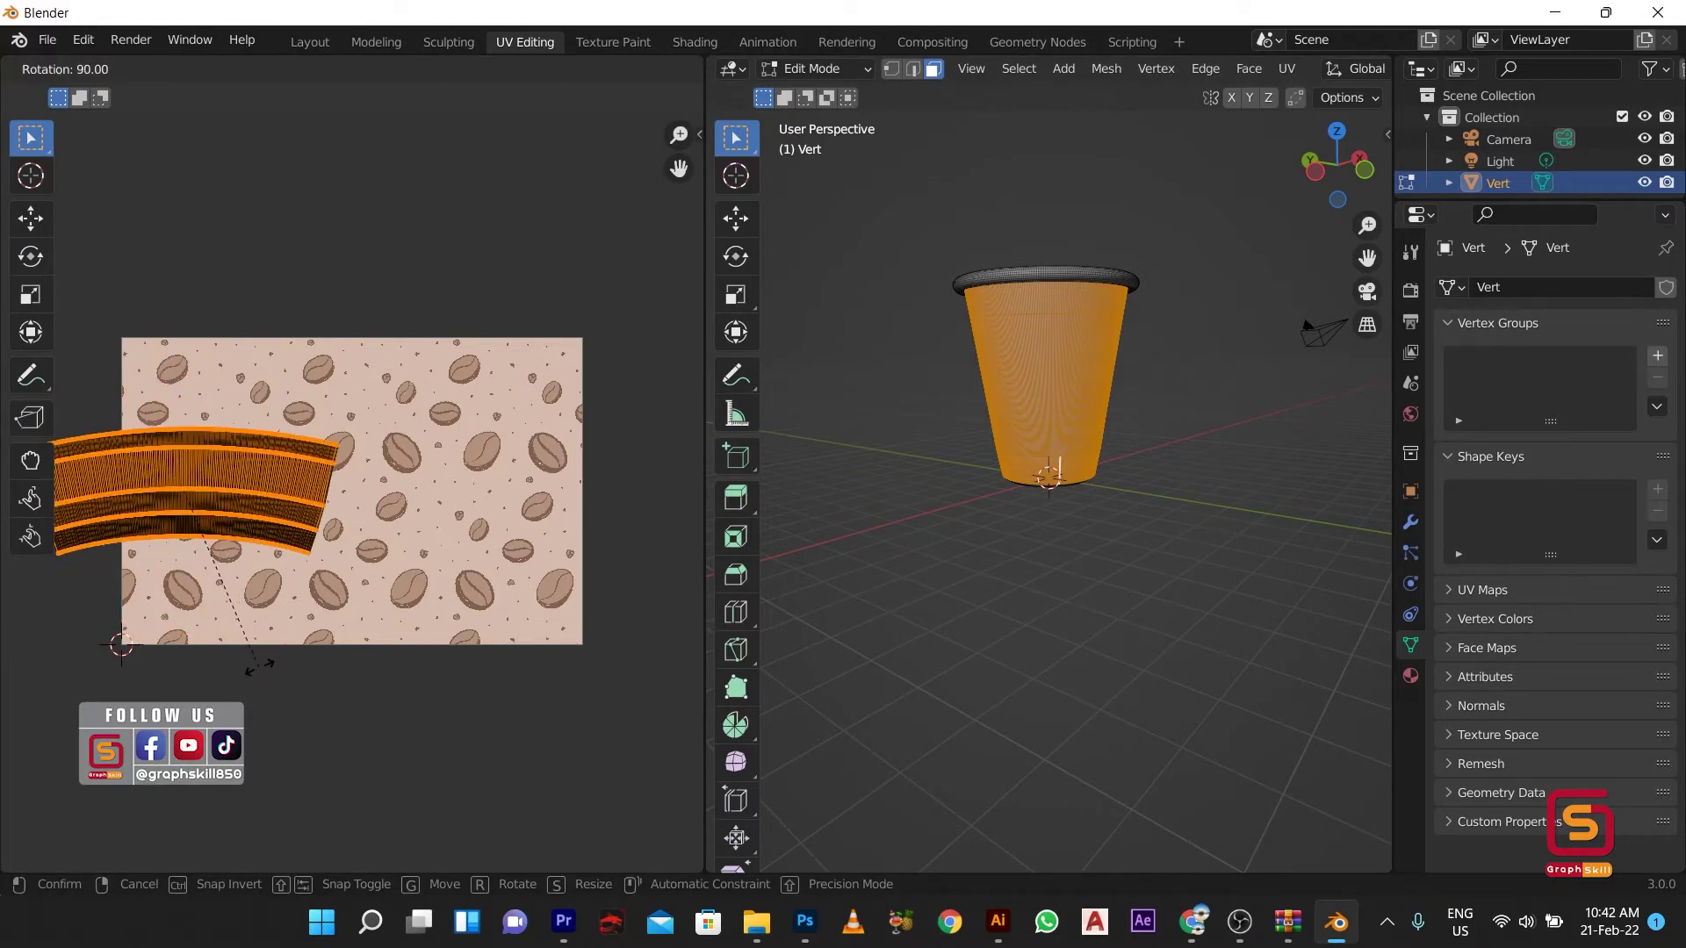
left_click(252, 535)
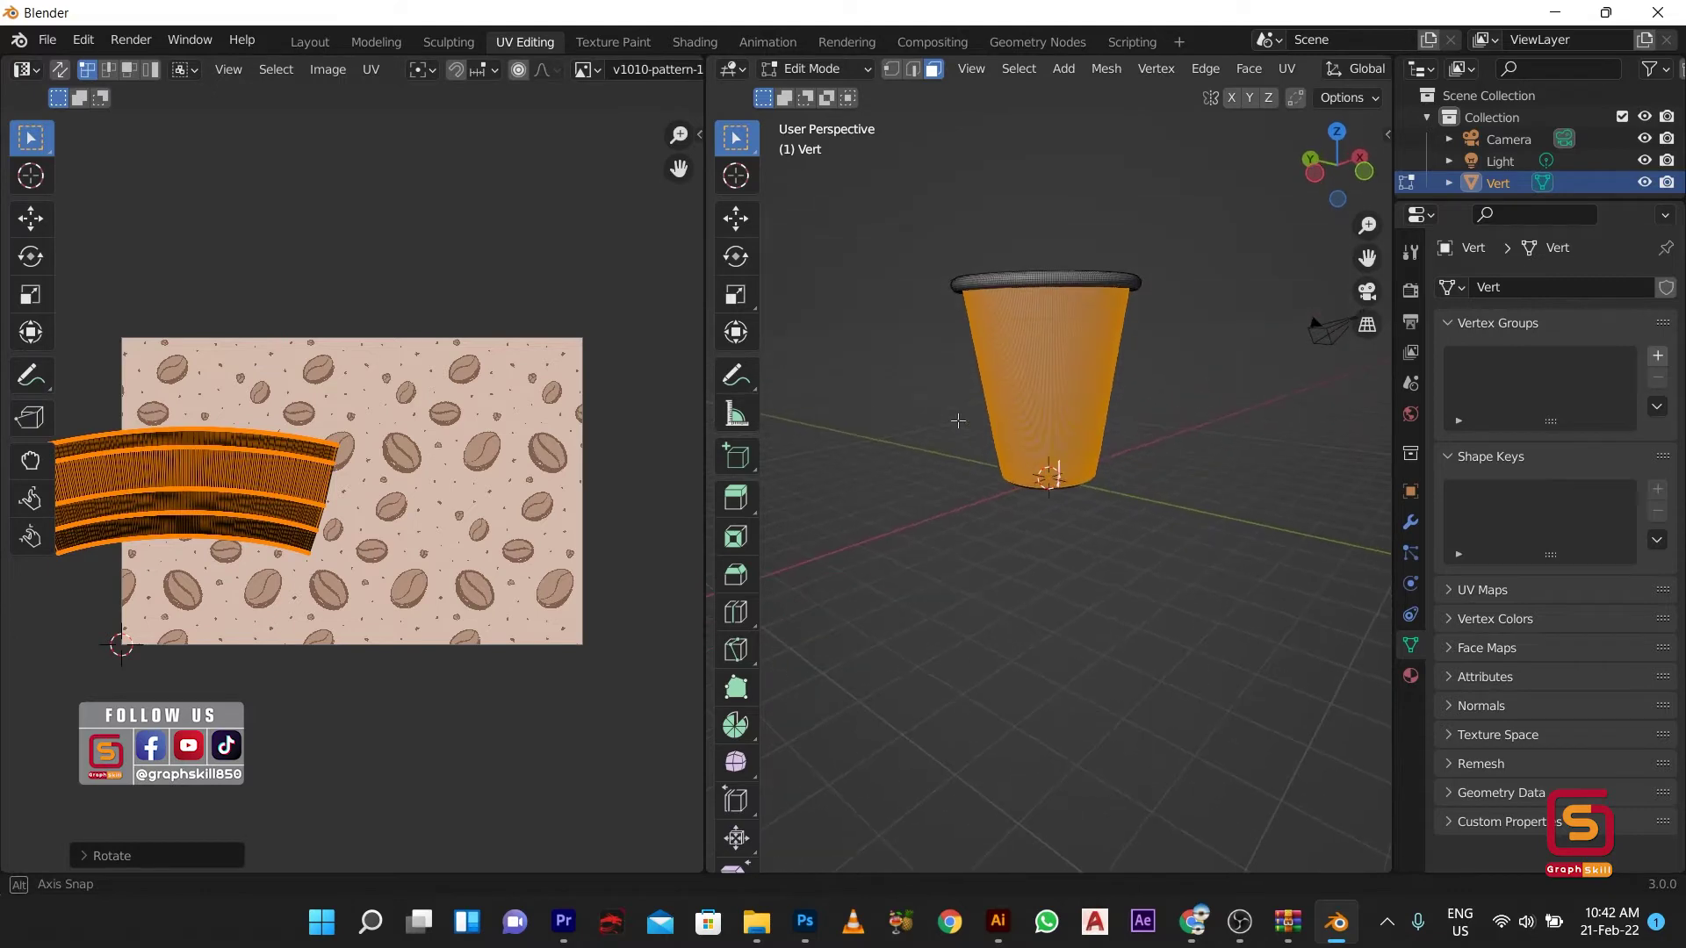
middle_click_drag(1077, 381, 1034, 560, "ctrl")
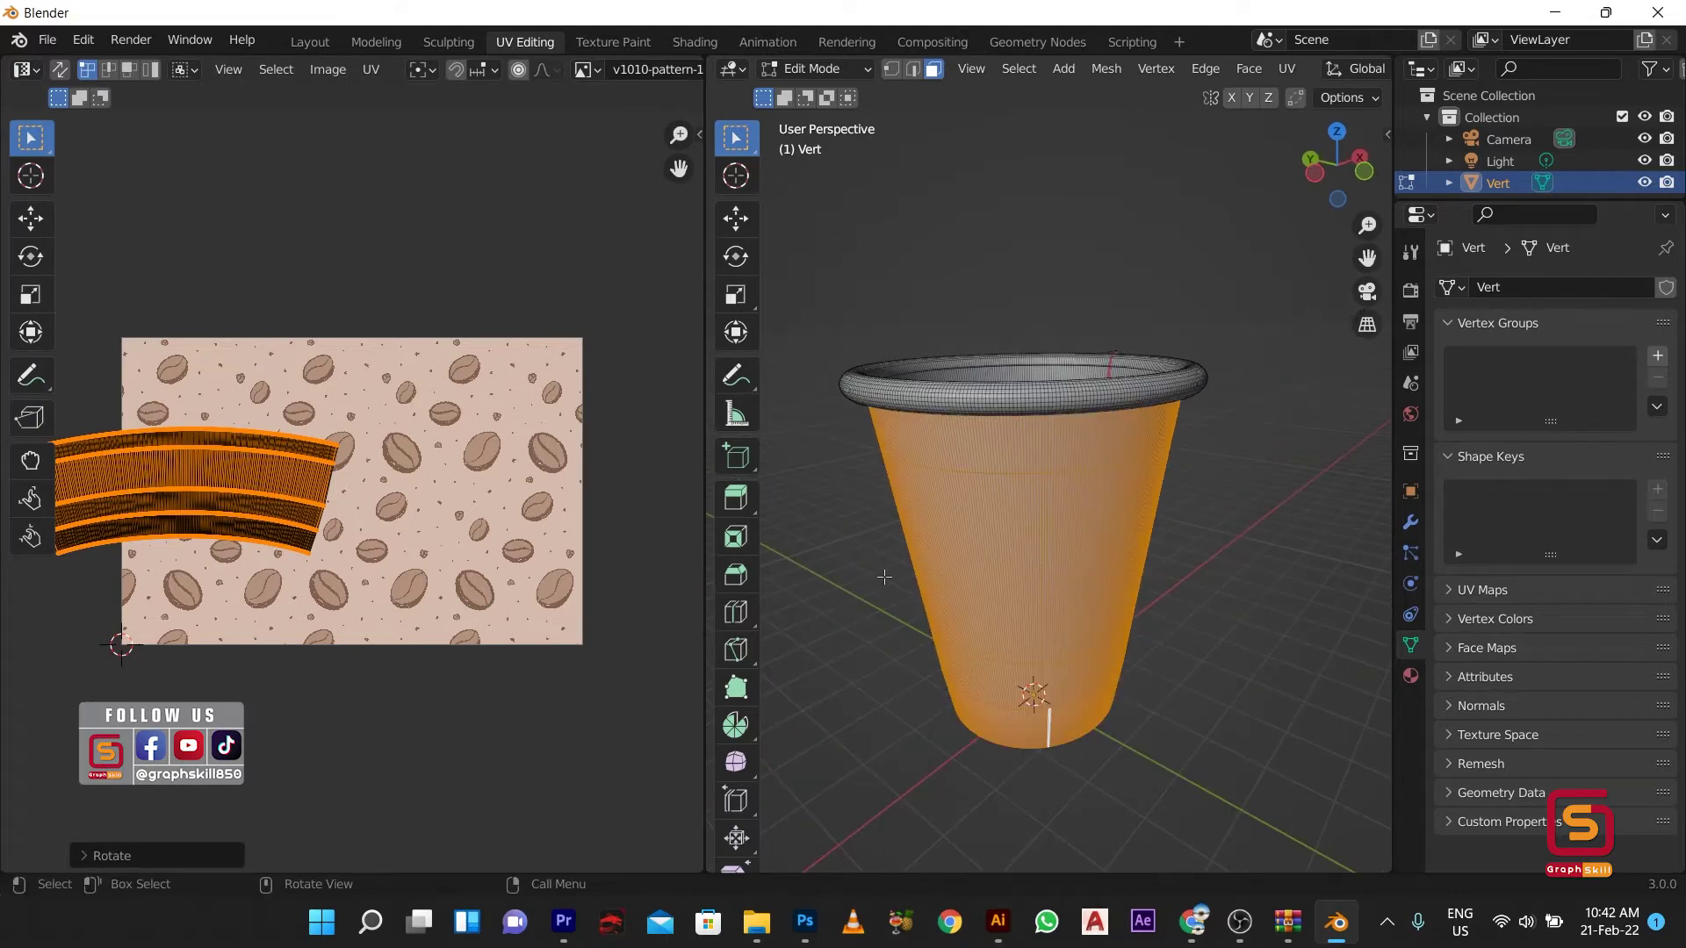
key("z")
left_click(1034, 552)
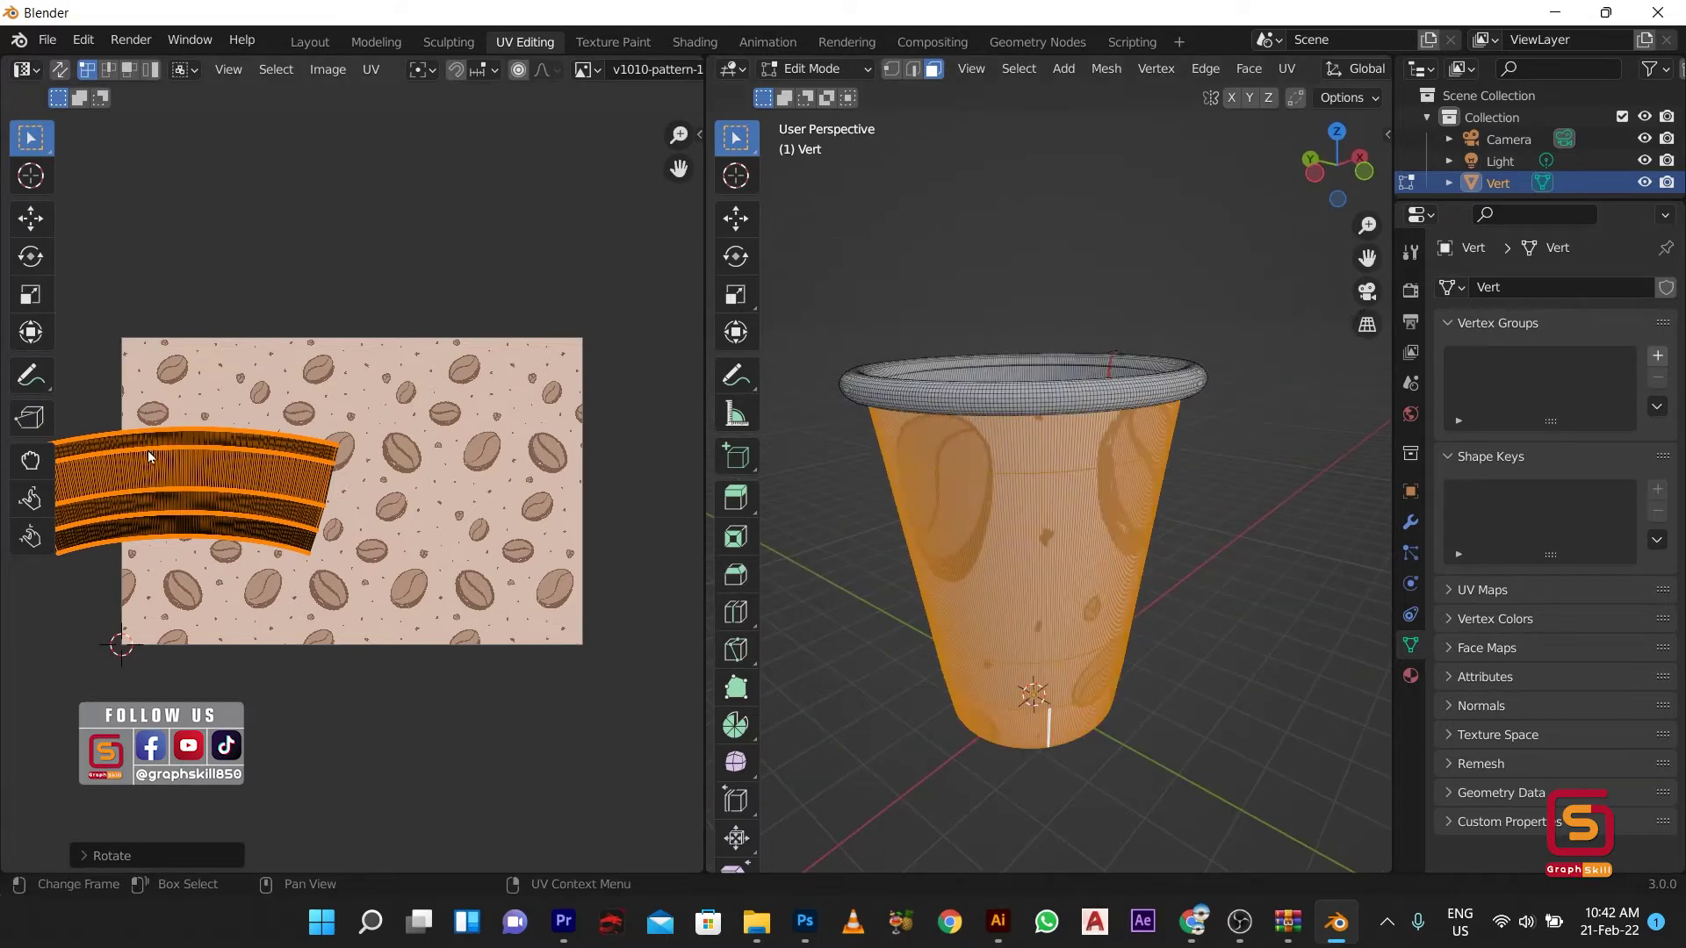
Step: Move the UV band onto the bean image and enlarge it so beans tile densely
middle_click_drag(249, 472, 293, 429)
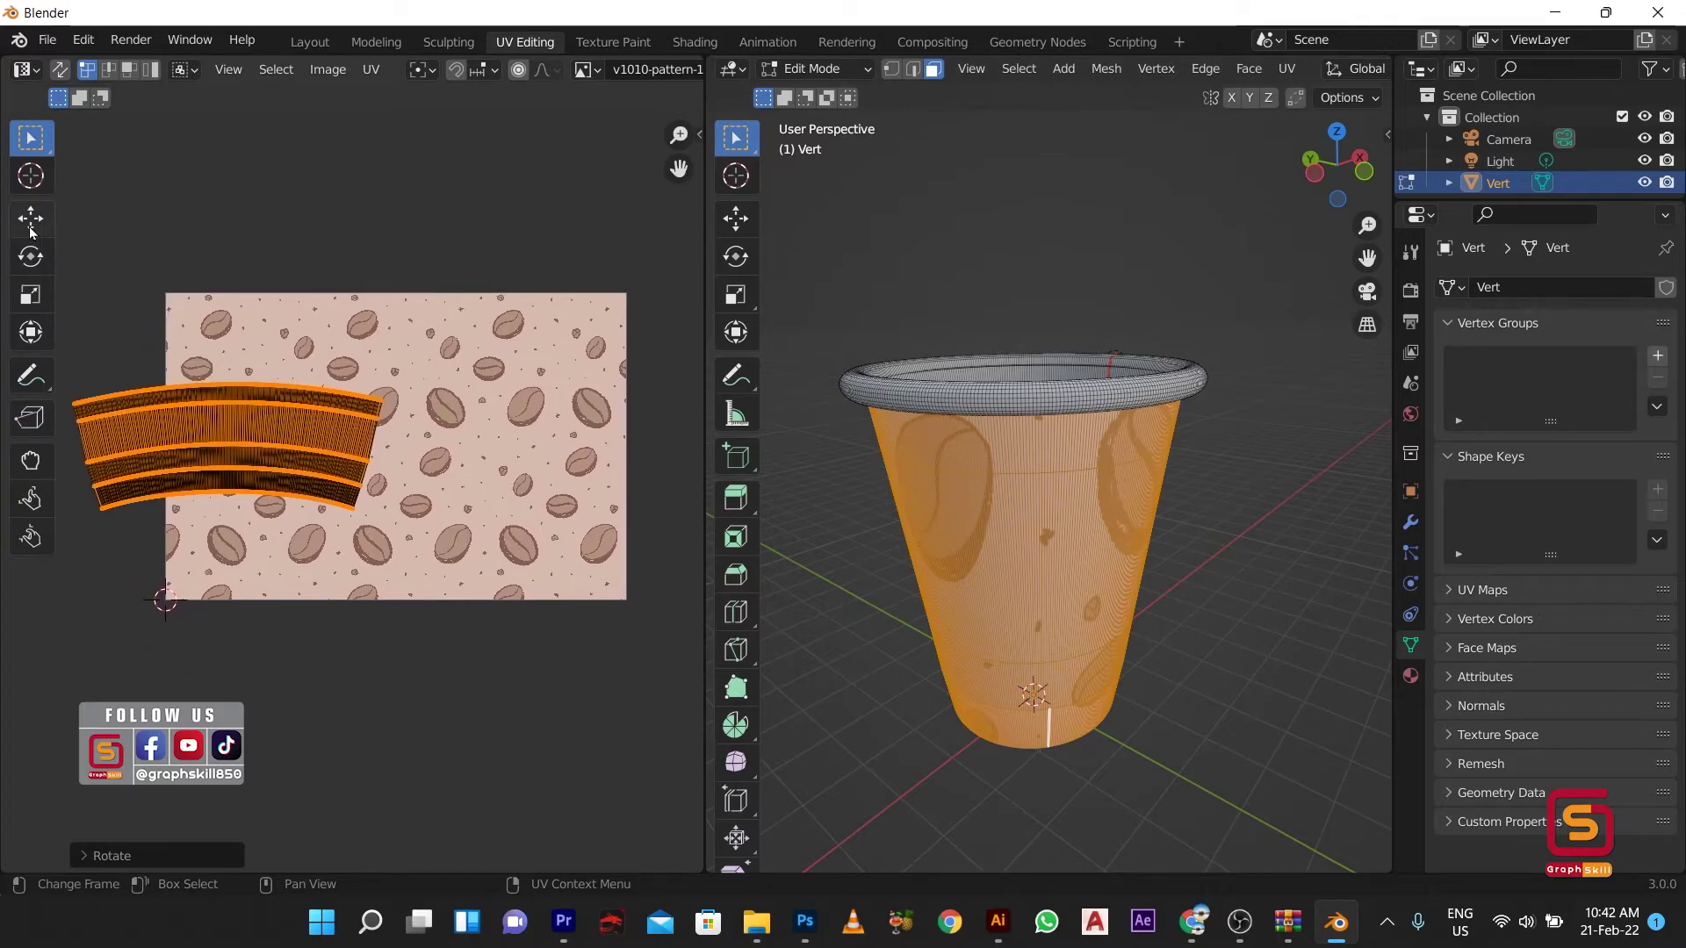
left_click(31, 217)
left_click_drag(258, 440, 450, 461)
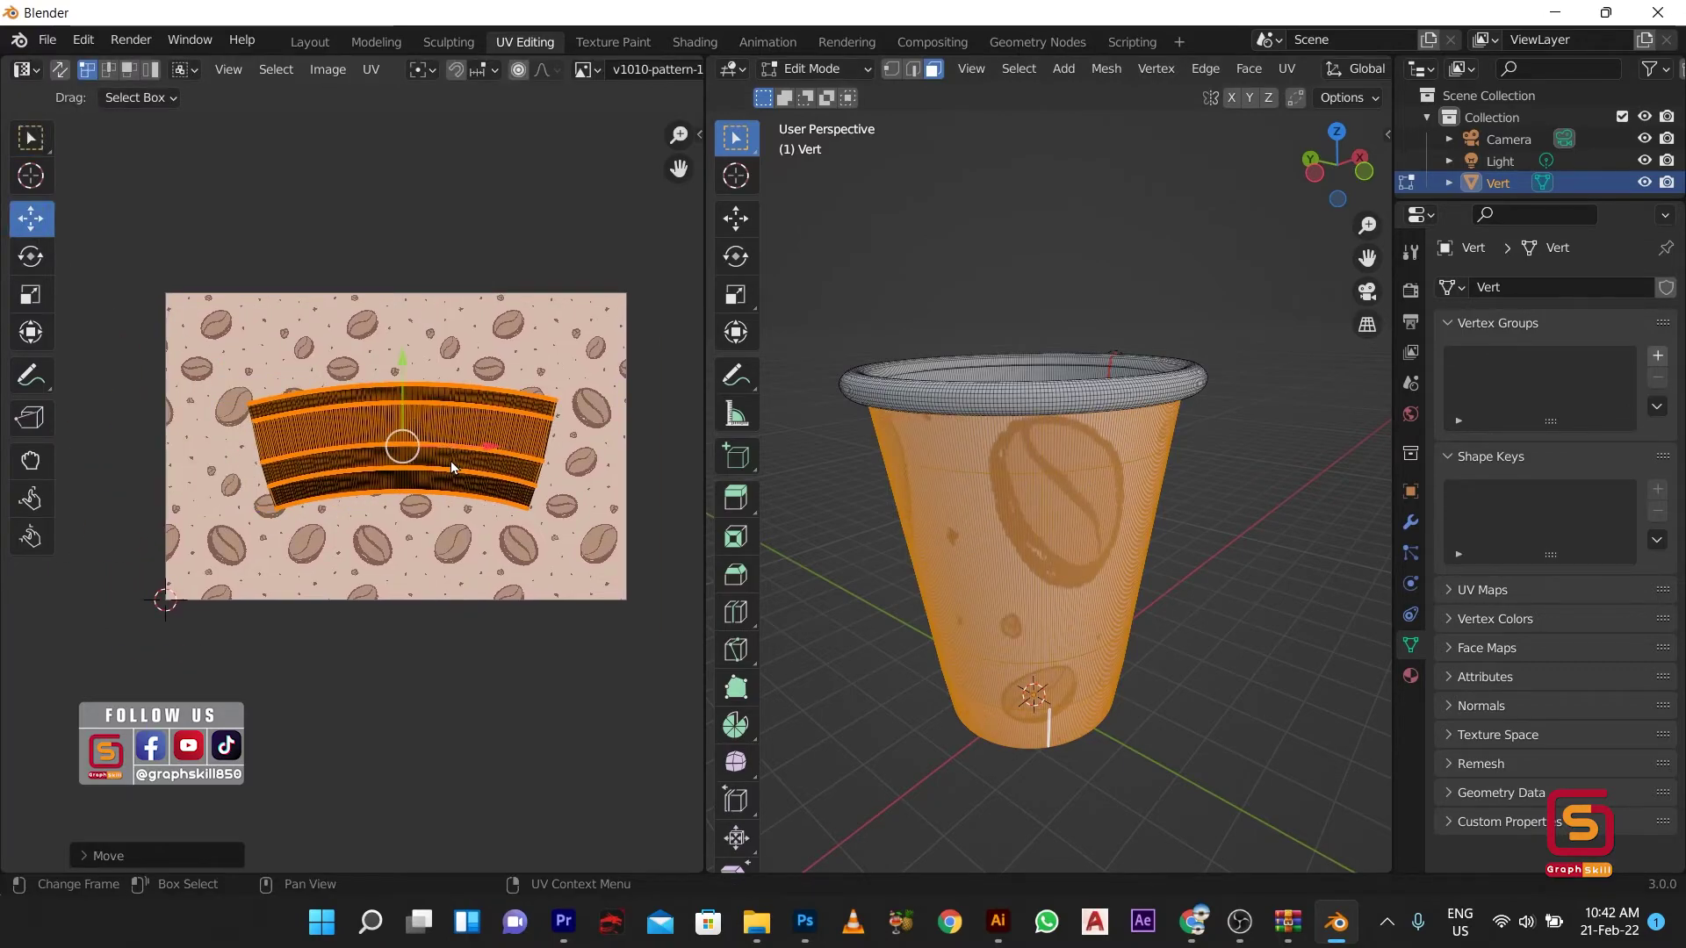
key("s")
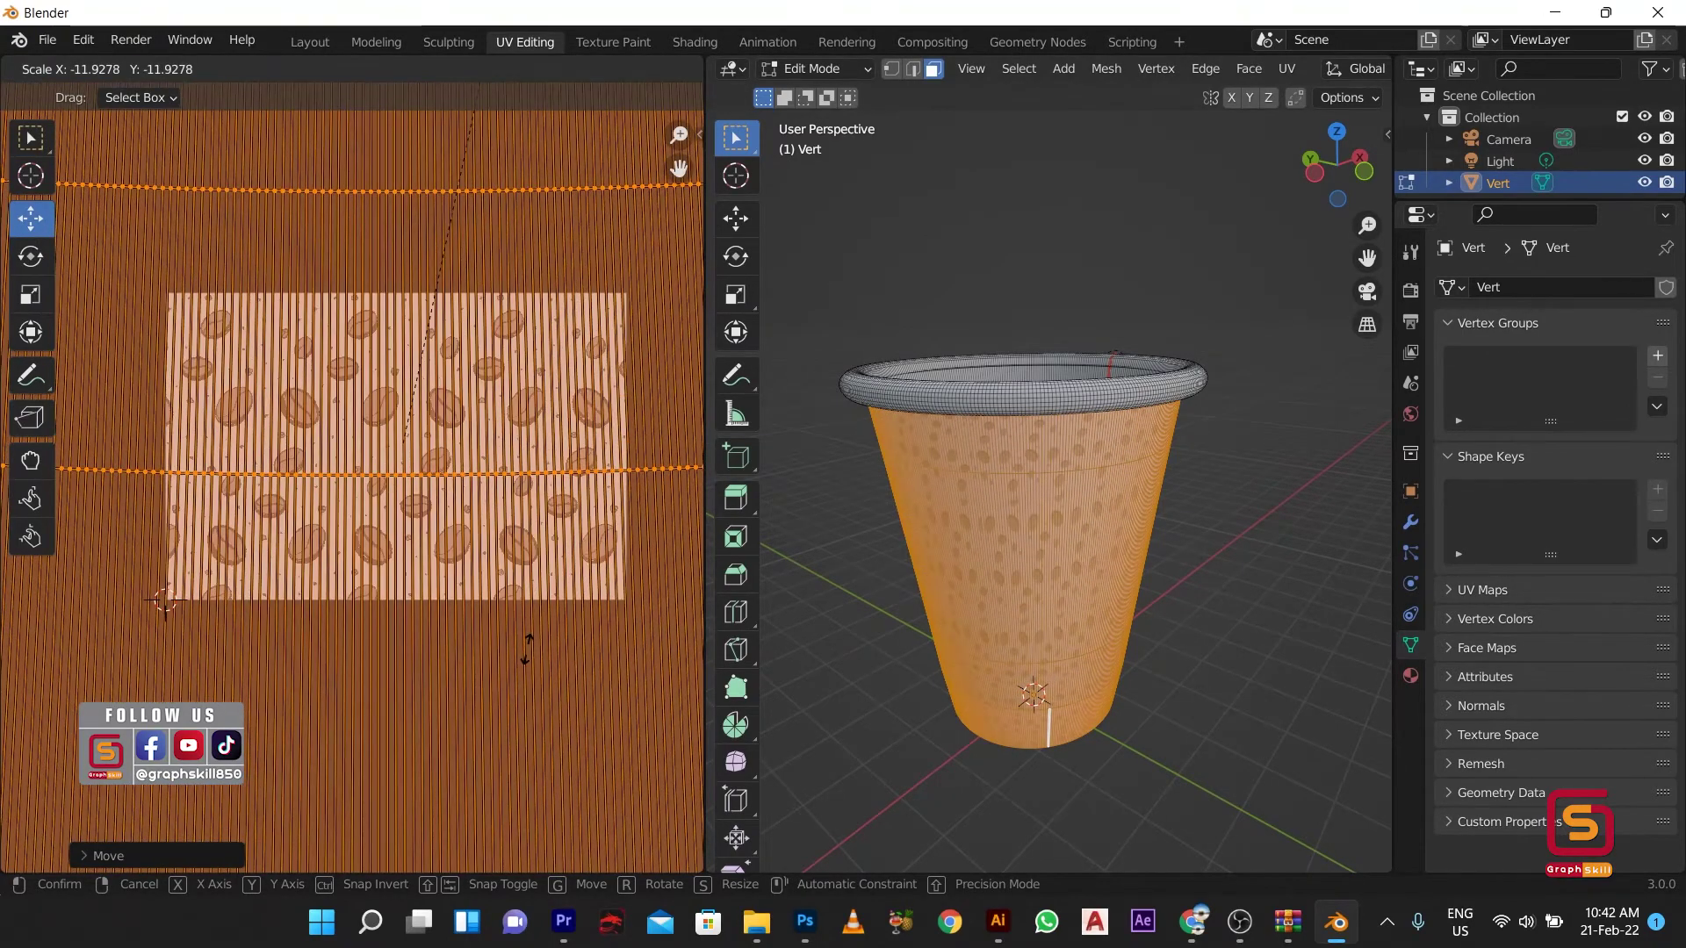
left_click(468, 576)
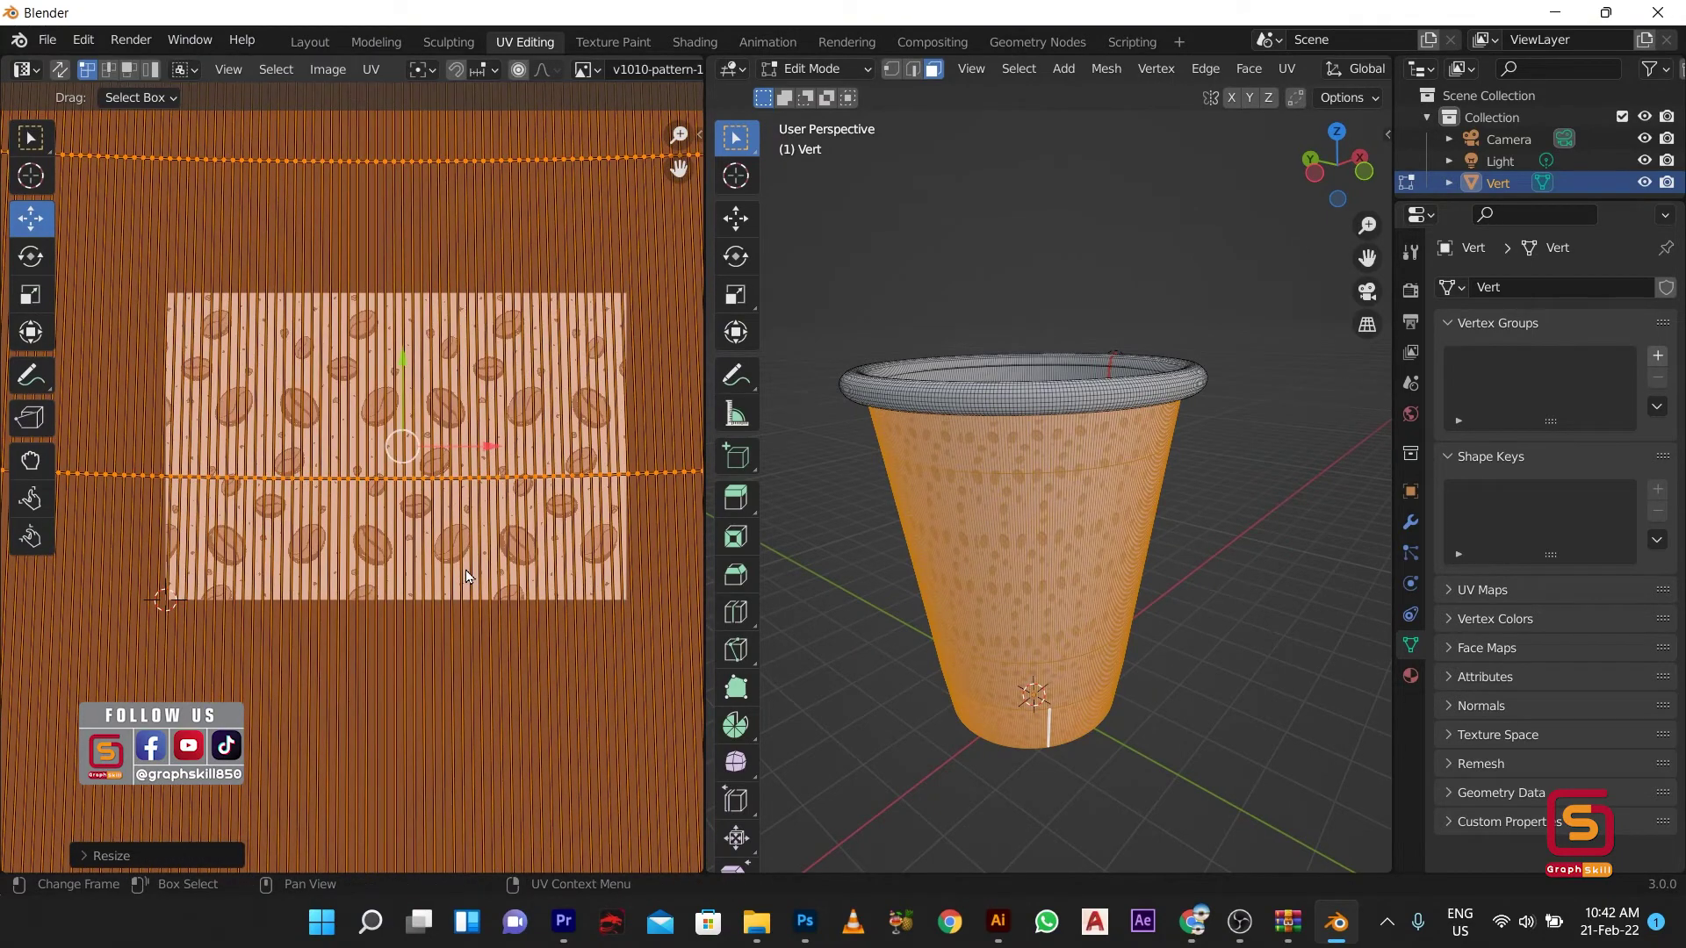
scroll(476, 502, "down", 3)
scroll(476, 503, "down", 2)
mouse_move(1167, 553)
middle_mouse_down()
mouse_move(1253, 562)
mouse_move(1212, 571)
middle_mouse_up()
key("Tab")
Step: Inspect the bean pattern, then re-enter Edit Mode and select all the cup's faces
middle_click_drag(808, 593, 918, 612)
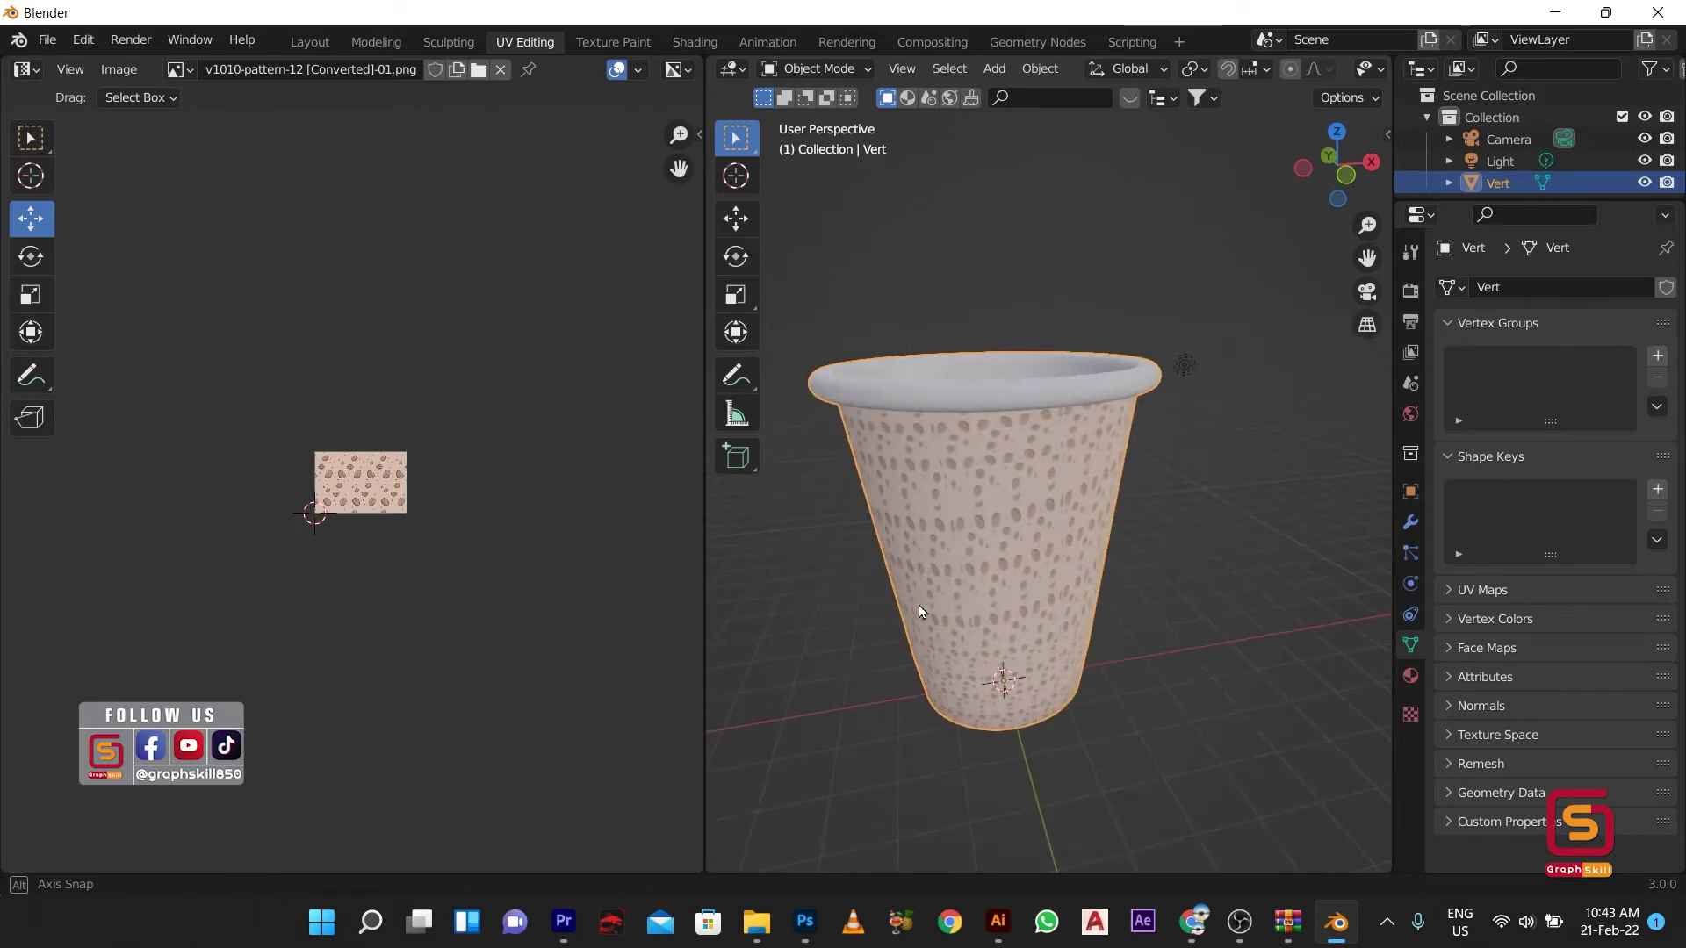
scroll(966, 520, "up", 4)
scroll(972, 516, "down", 3)
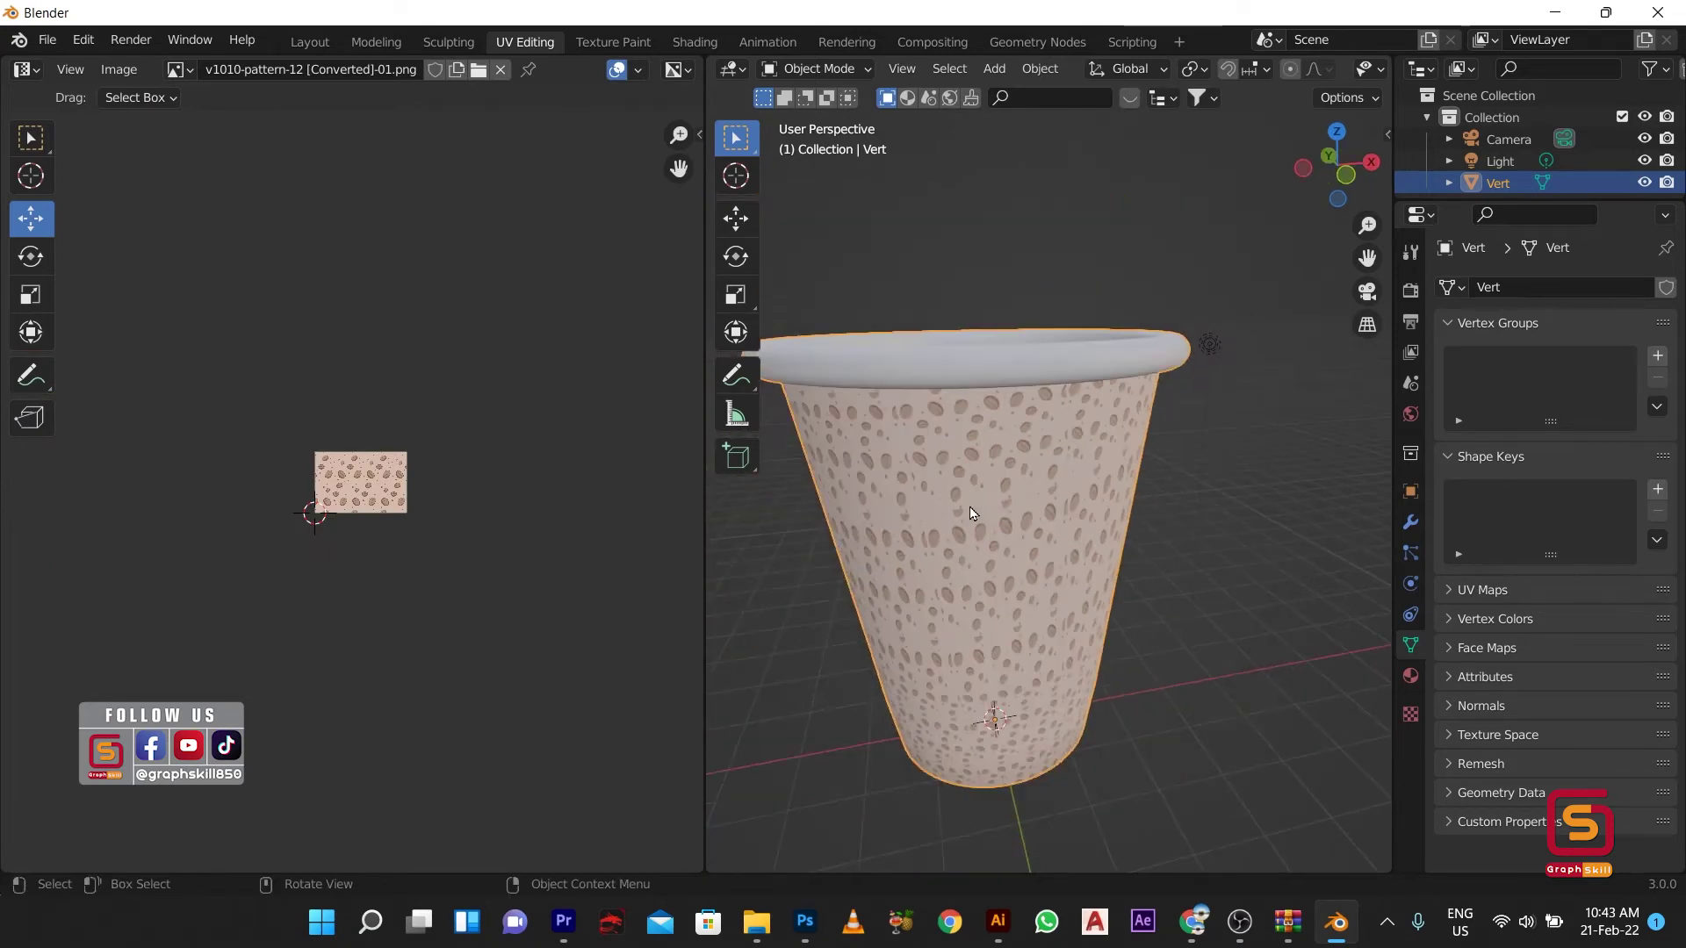
key("Tab")
key("a")
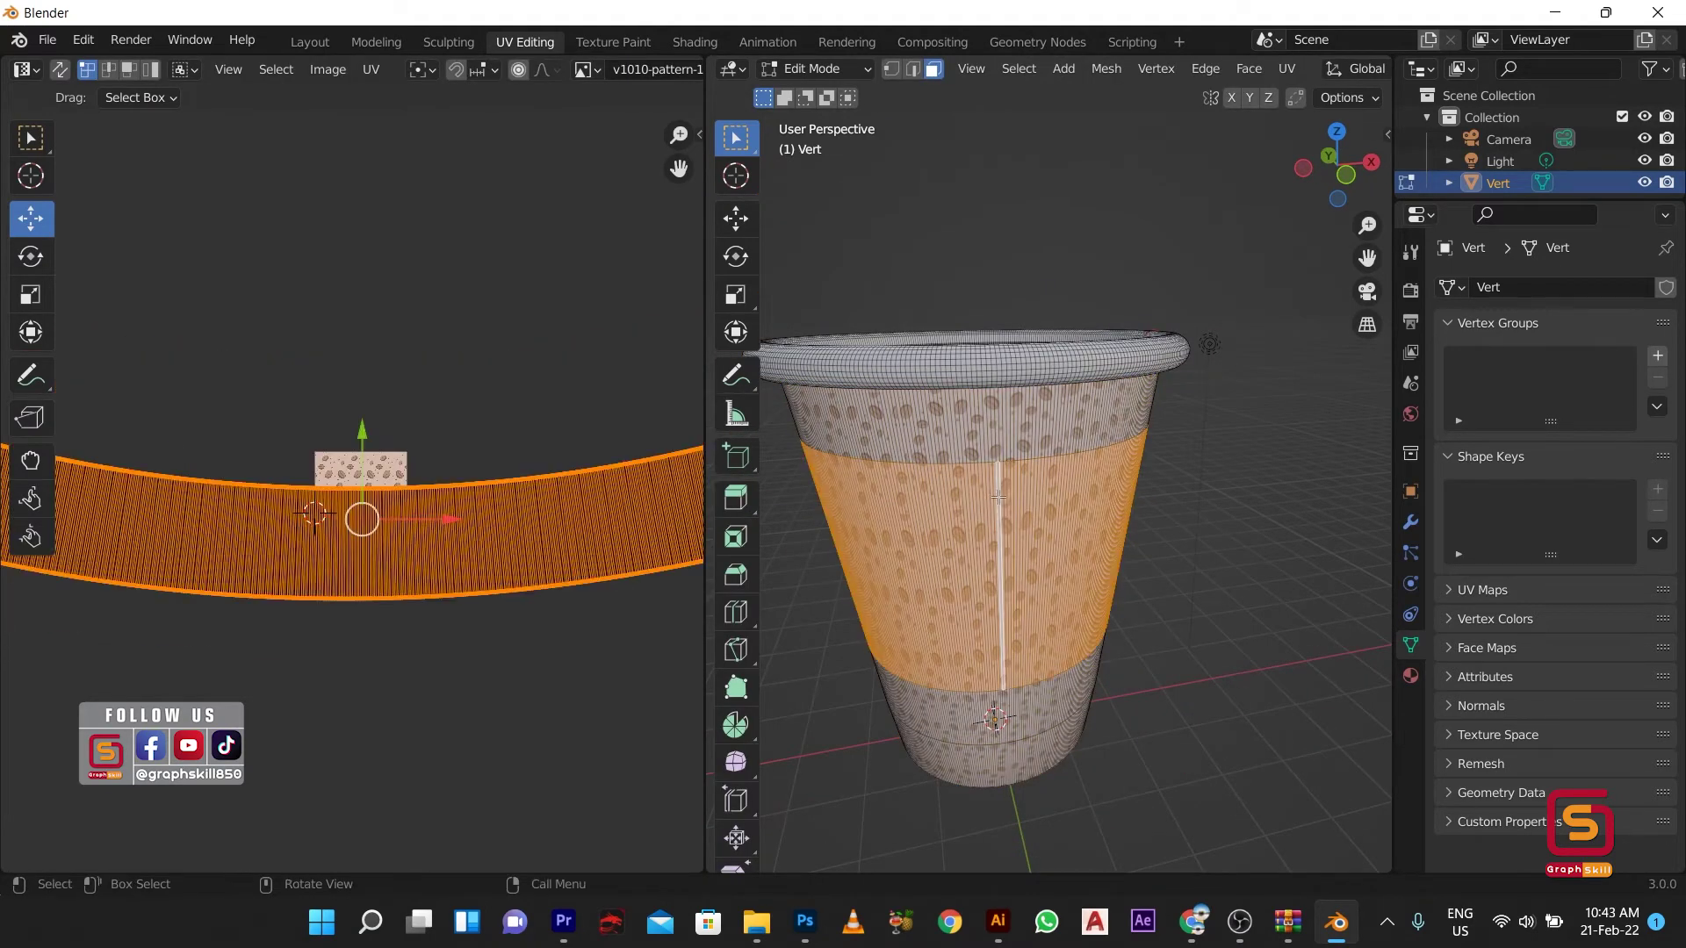
scroll(997, 493, "down", 5)
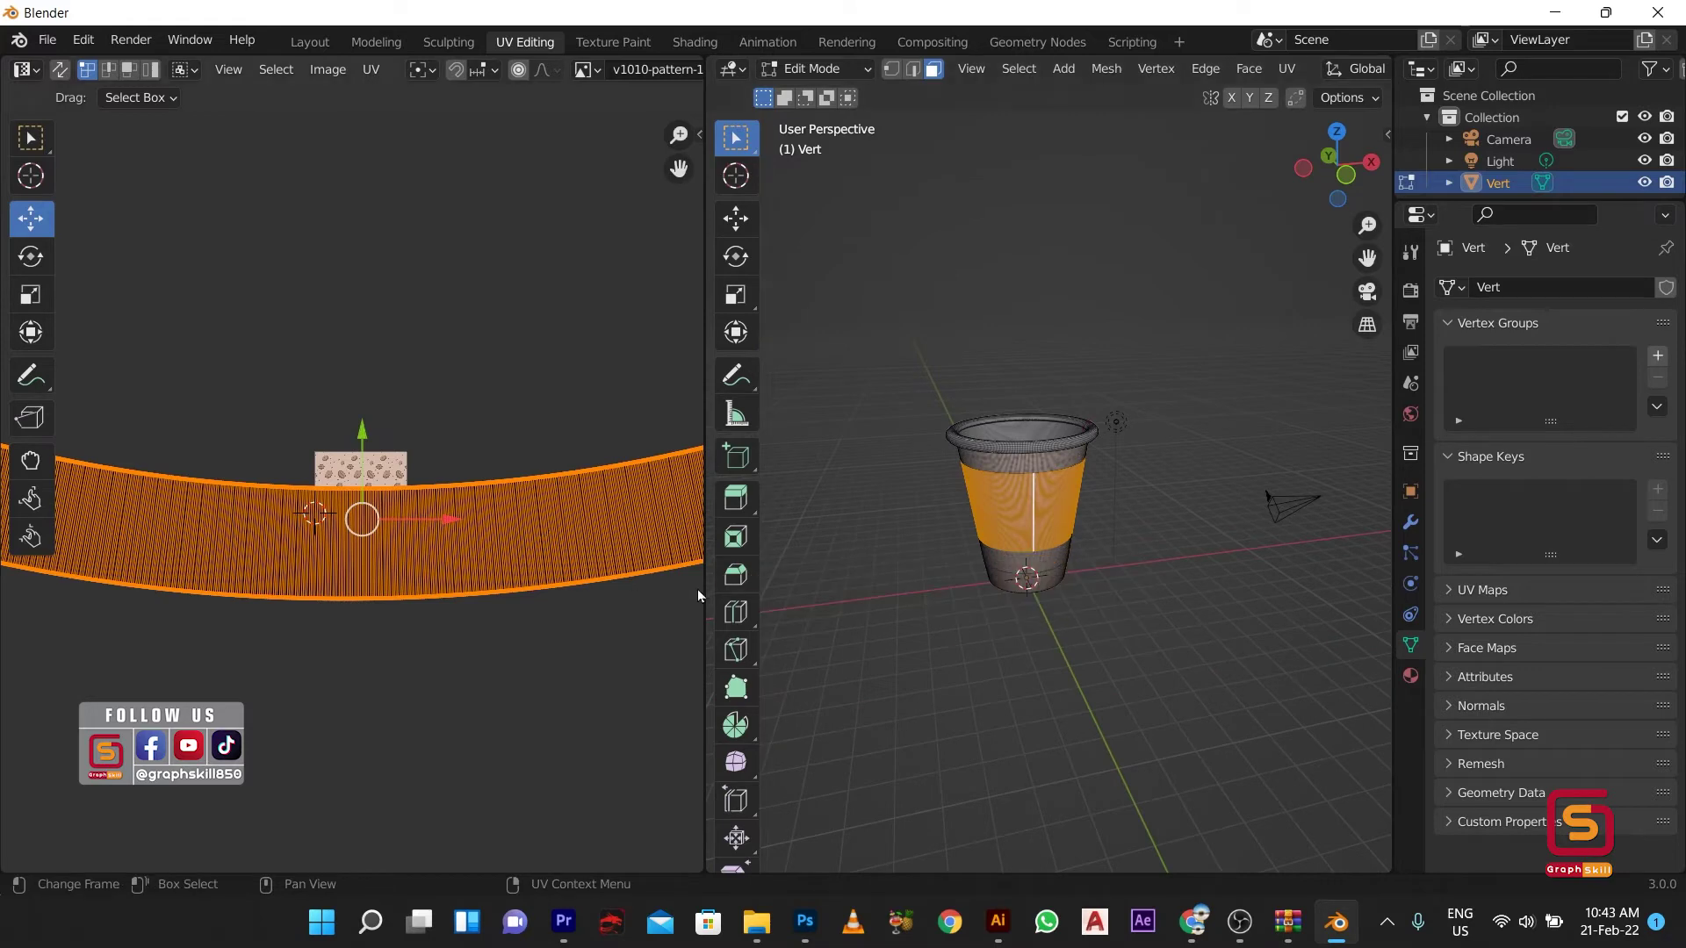
Step: Add a new material slot to the cup and create a new material in it
left_click(1408, 676)
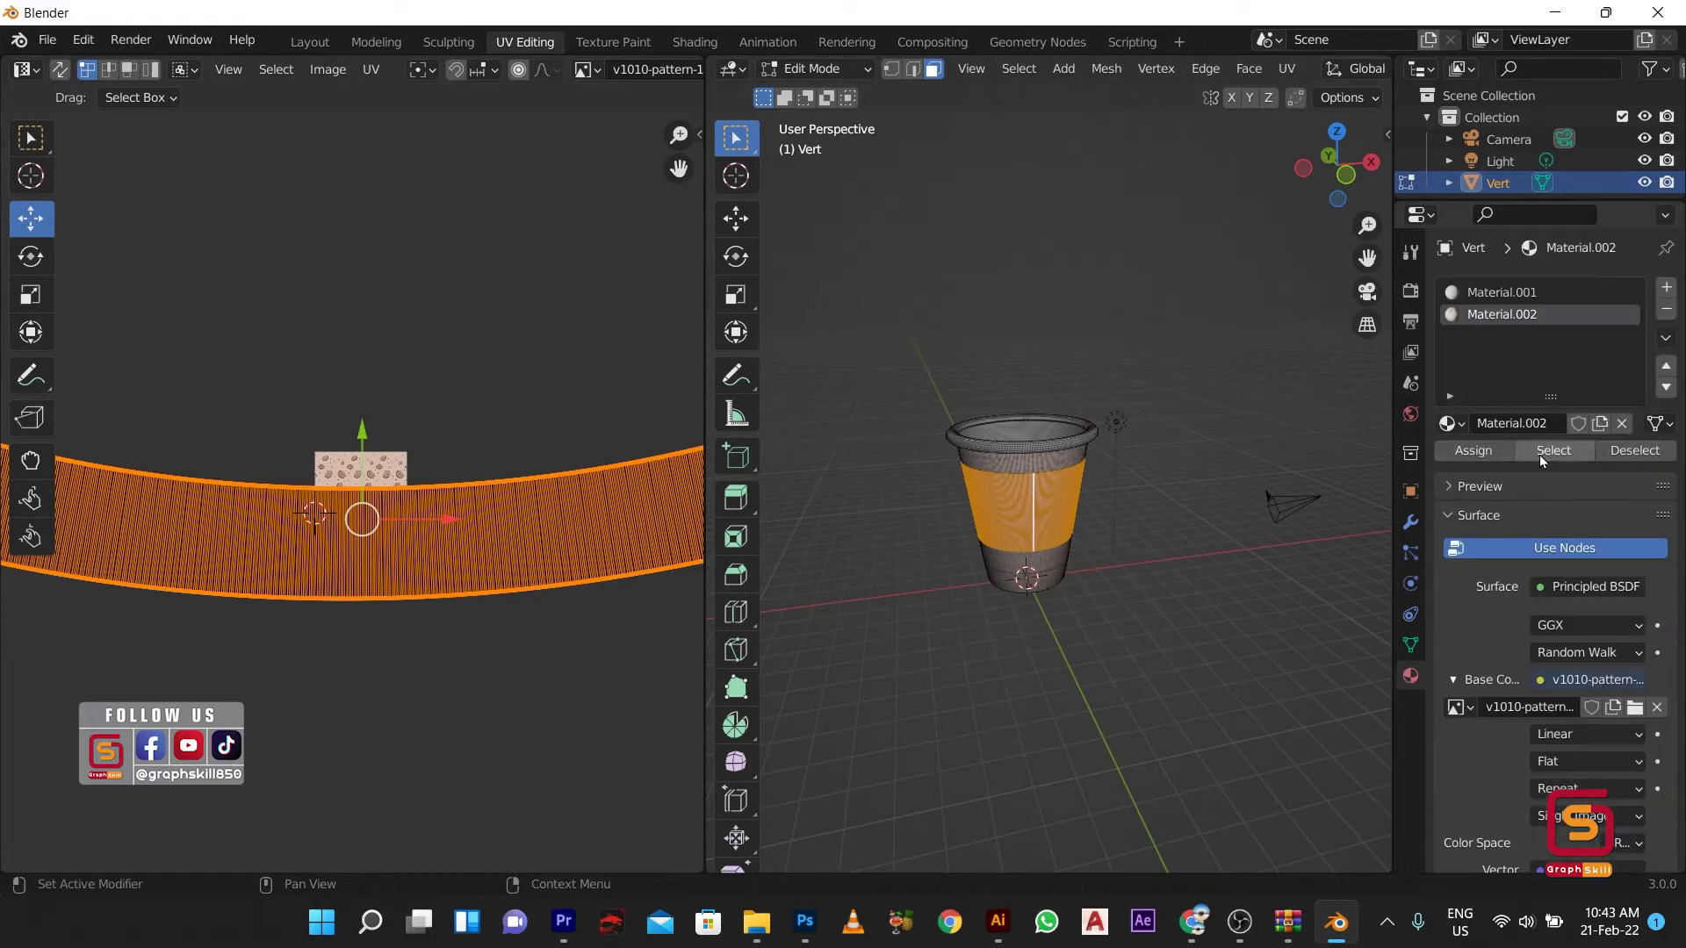
left_click(1664, 289)
left_click(1503, 451)
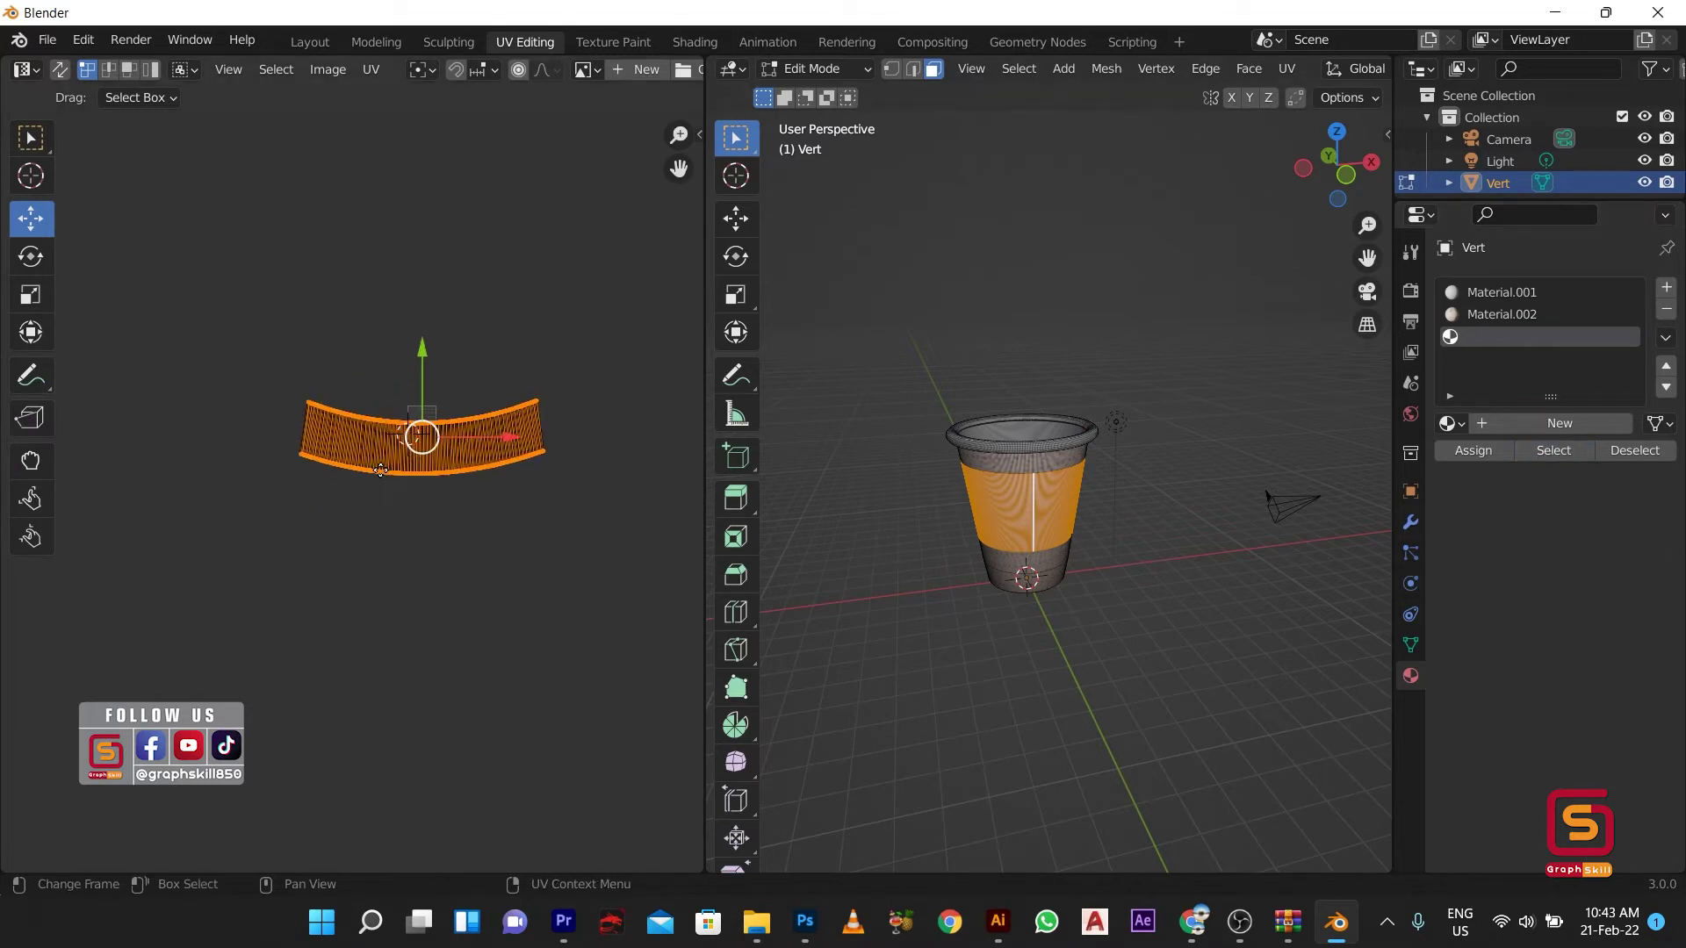
left_click(1560, 423)
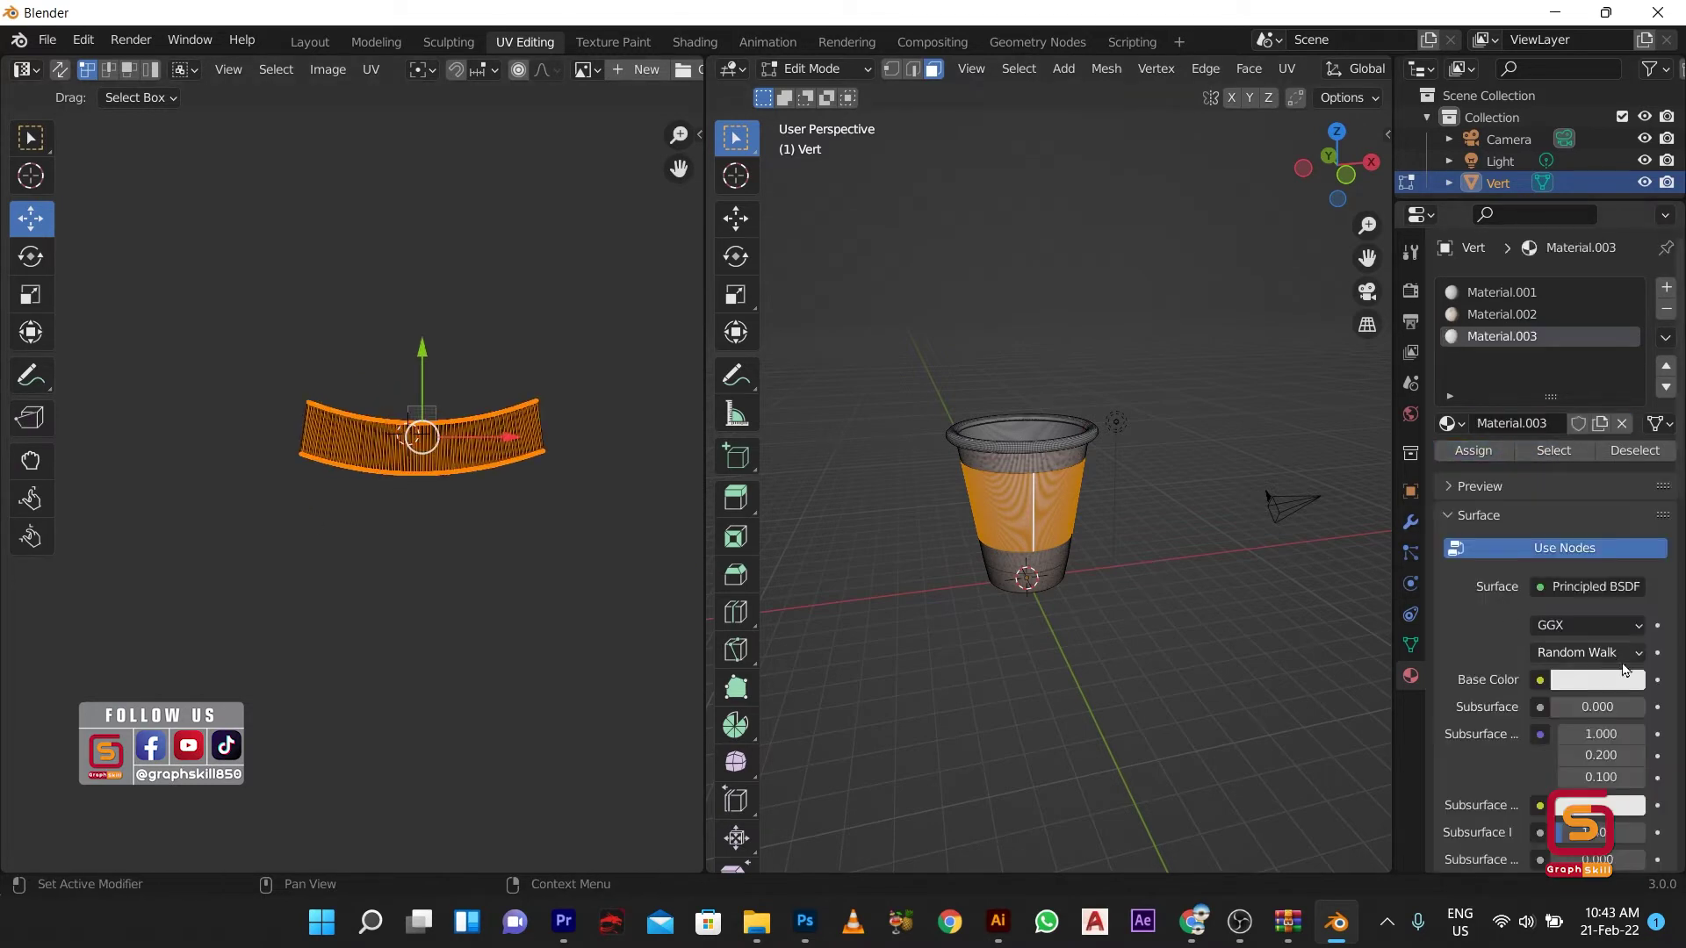
Step: Set the new material's Base Color to an Image Texture, replacing a briefly chosen Magic Texture
left_click(1539, 682)
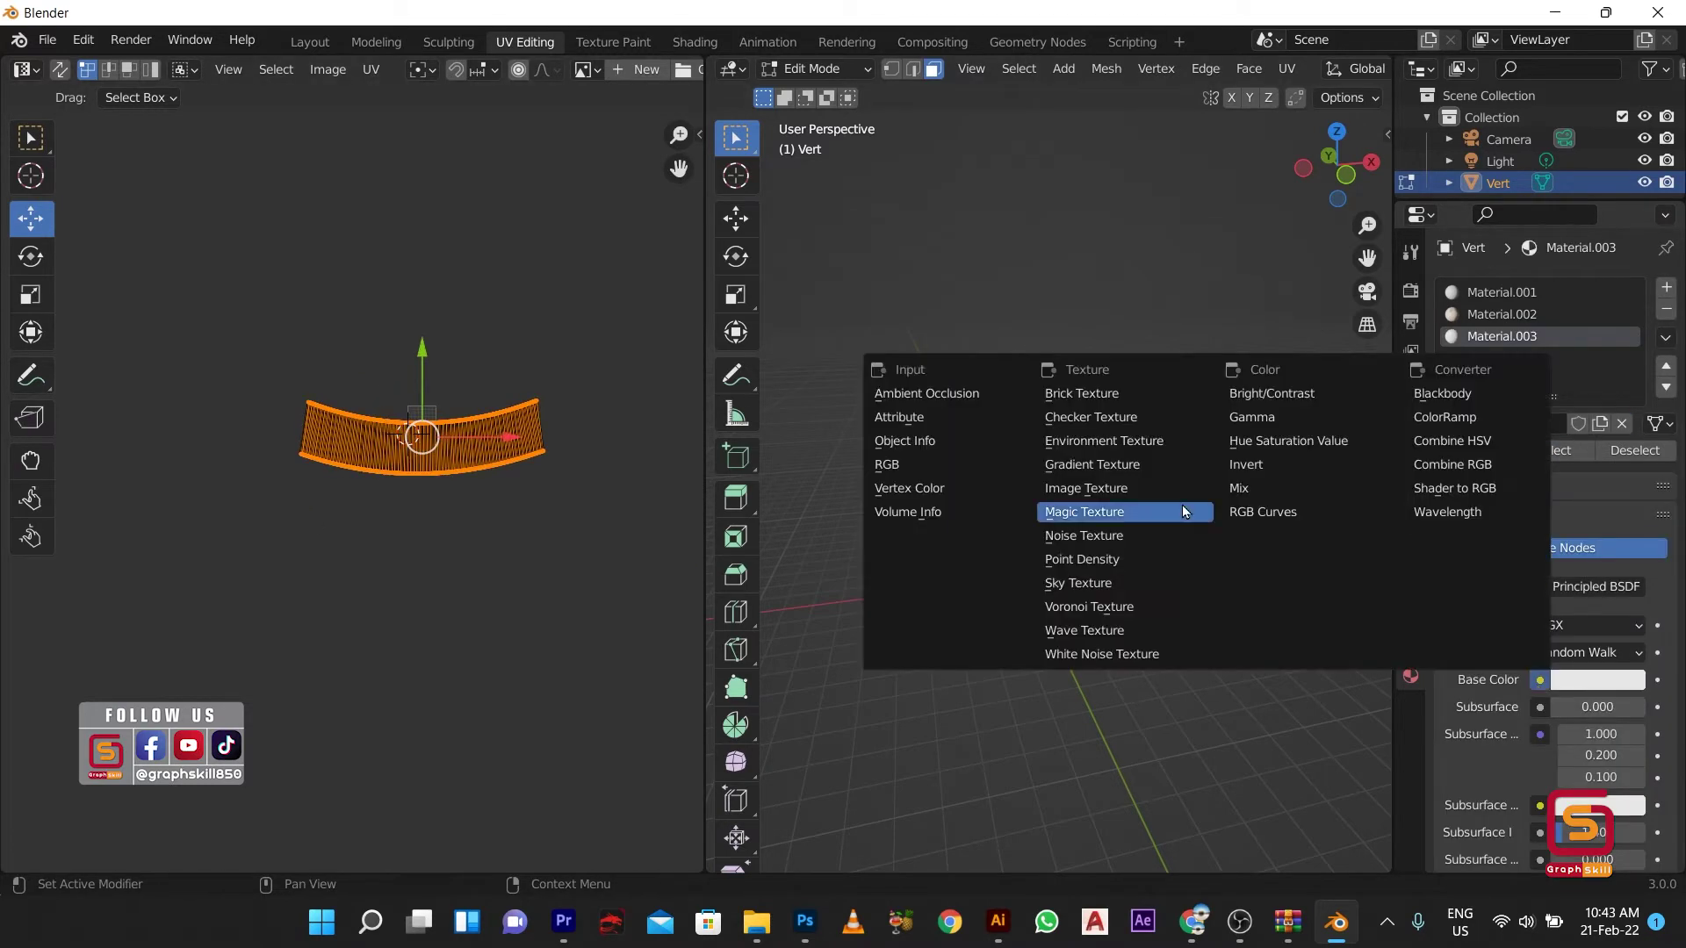
left_click(1114, 511)
left_click(1636, 685)
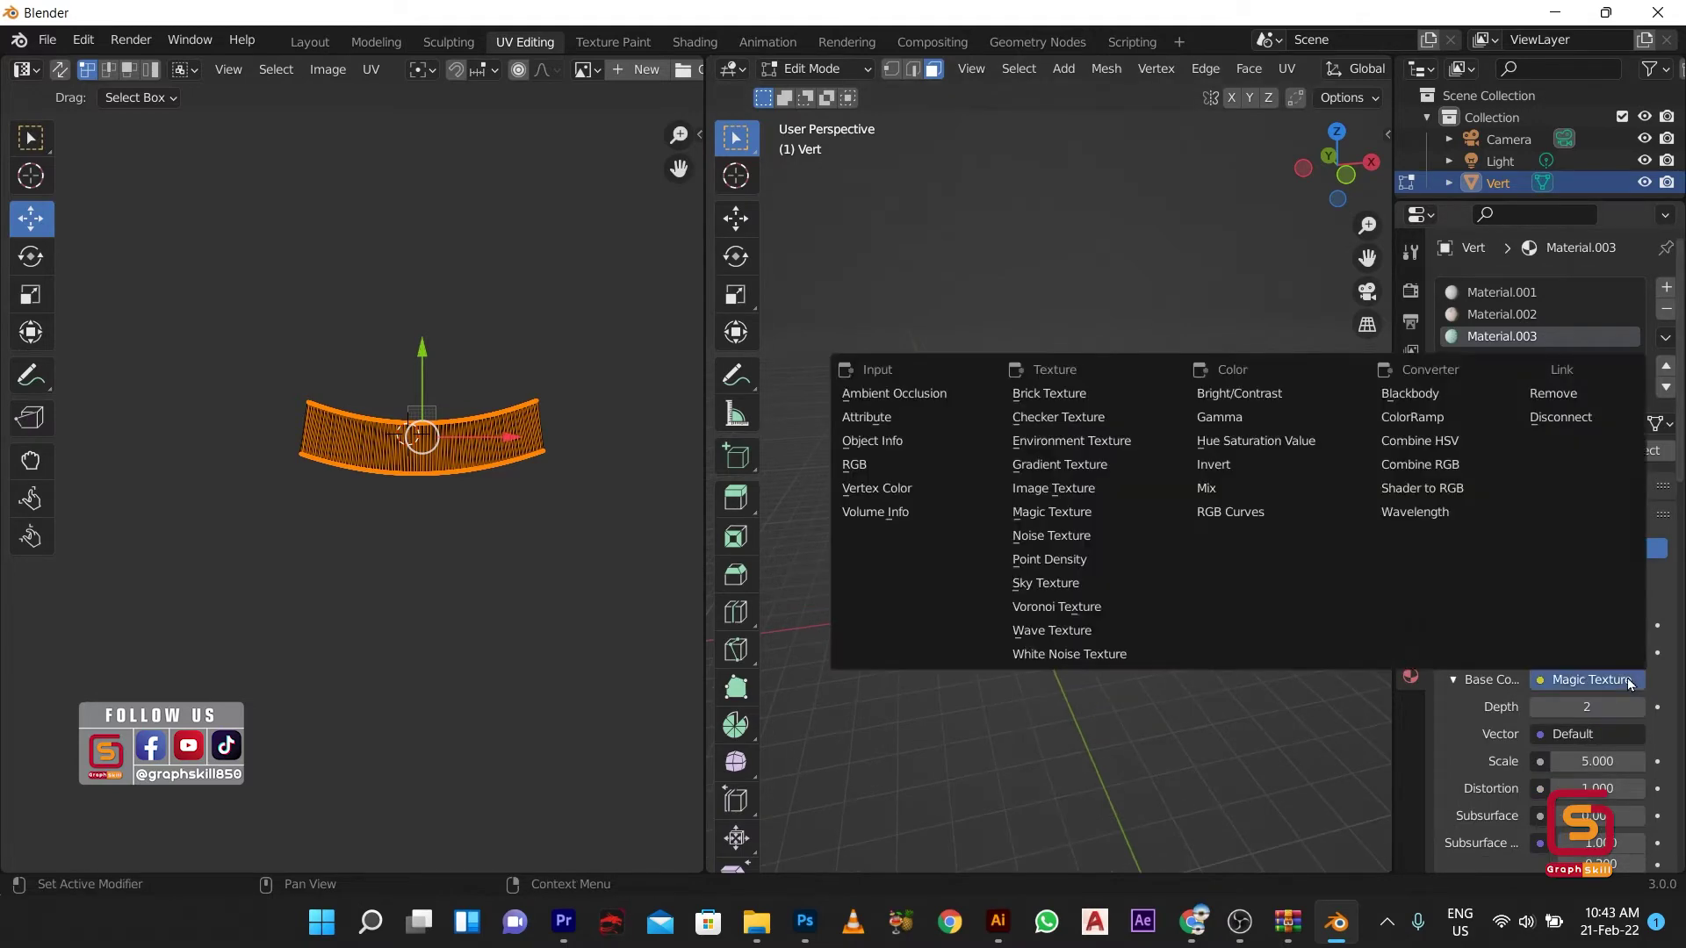
left_click(1050, 487)
Step: Load Untitled-1-01.png from the waist folder as the base colour image, then shift the UV band up
left_click(1614, 710)
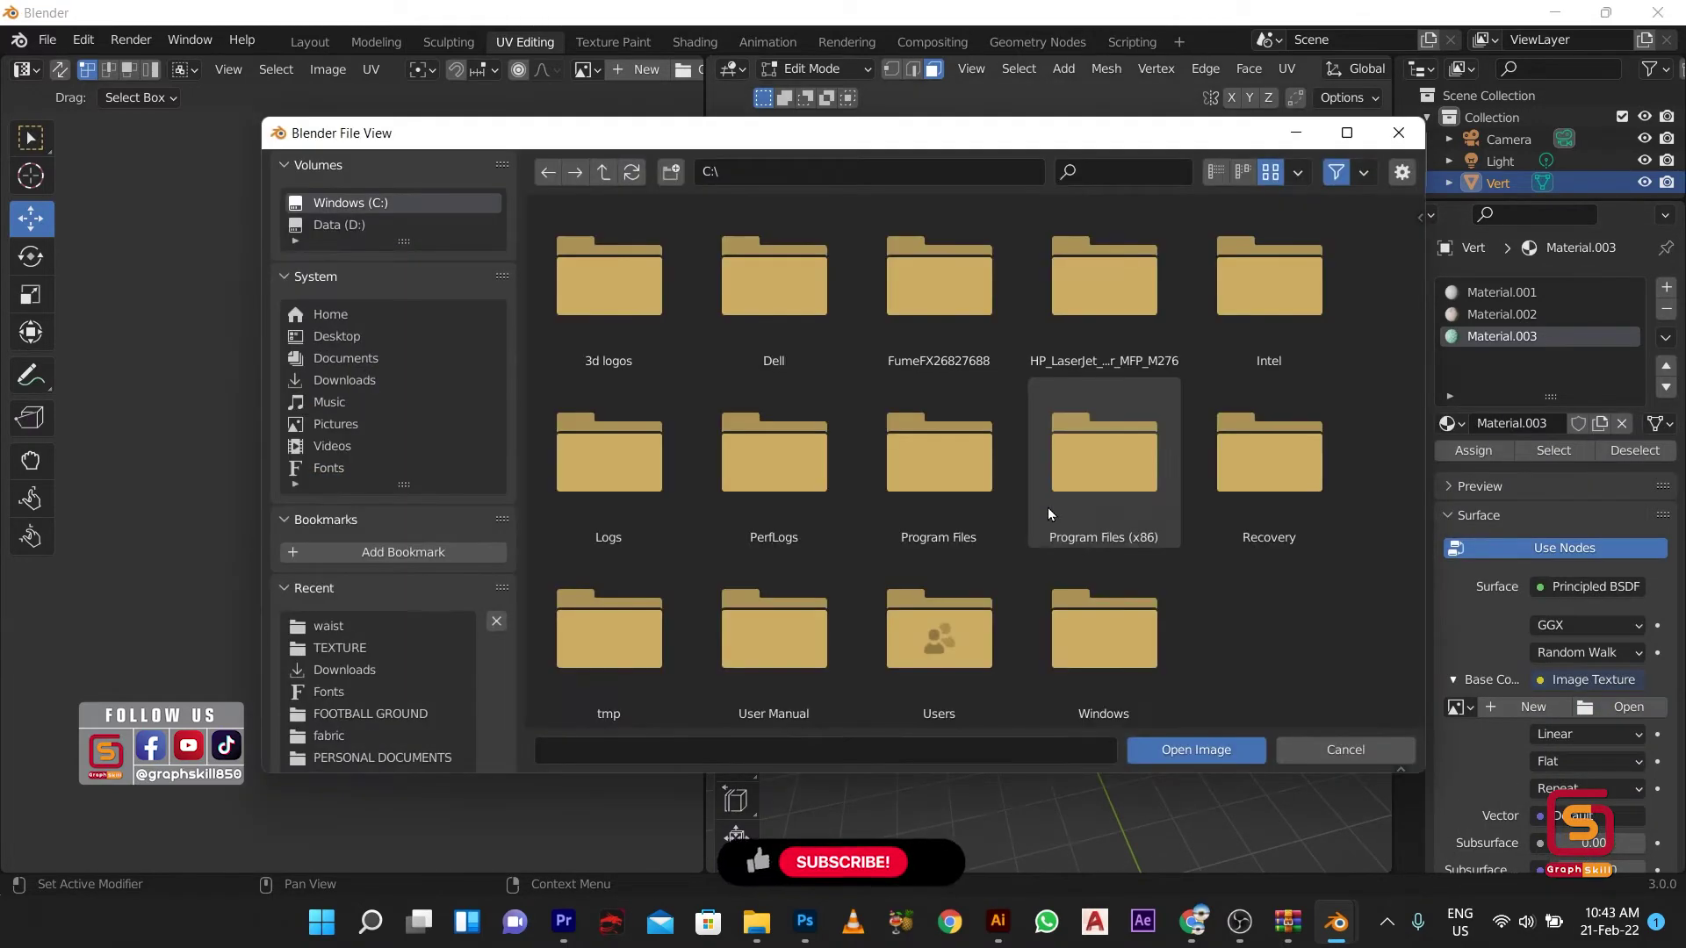
left_click(325, 647)
scroll(808, 569, "down", 5)
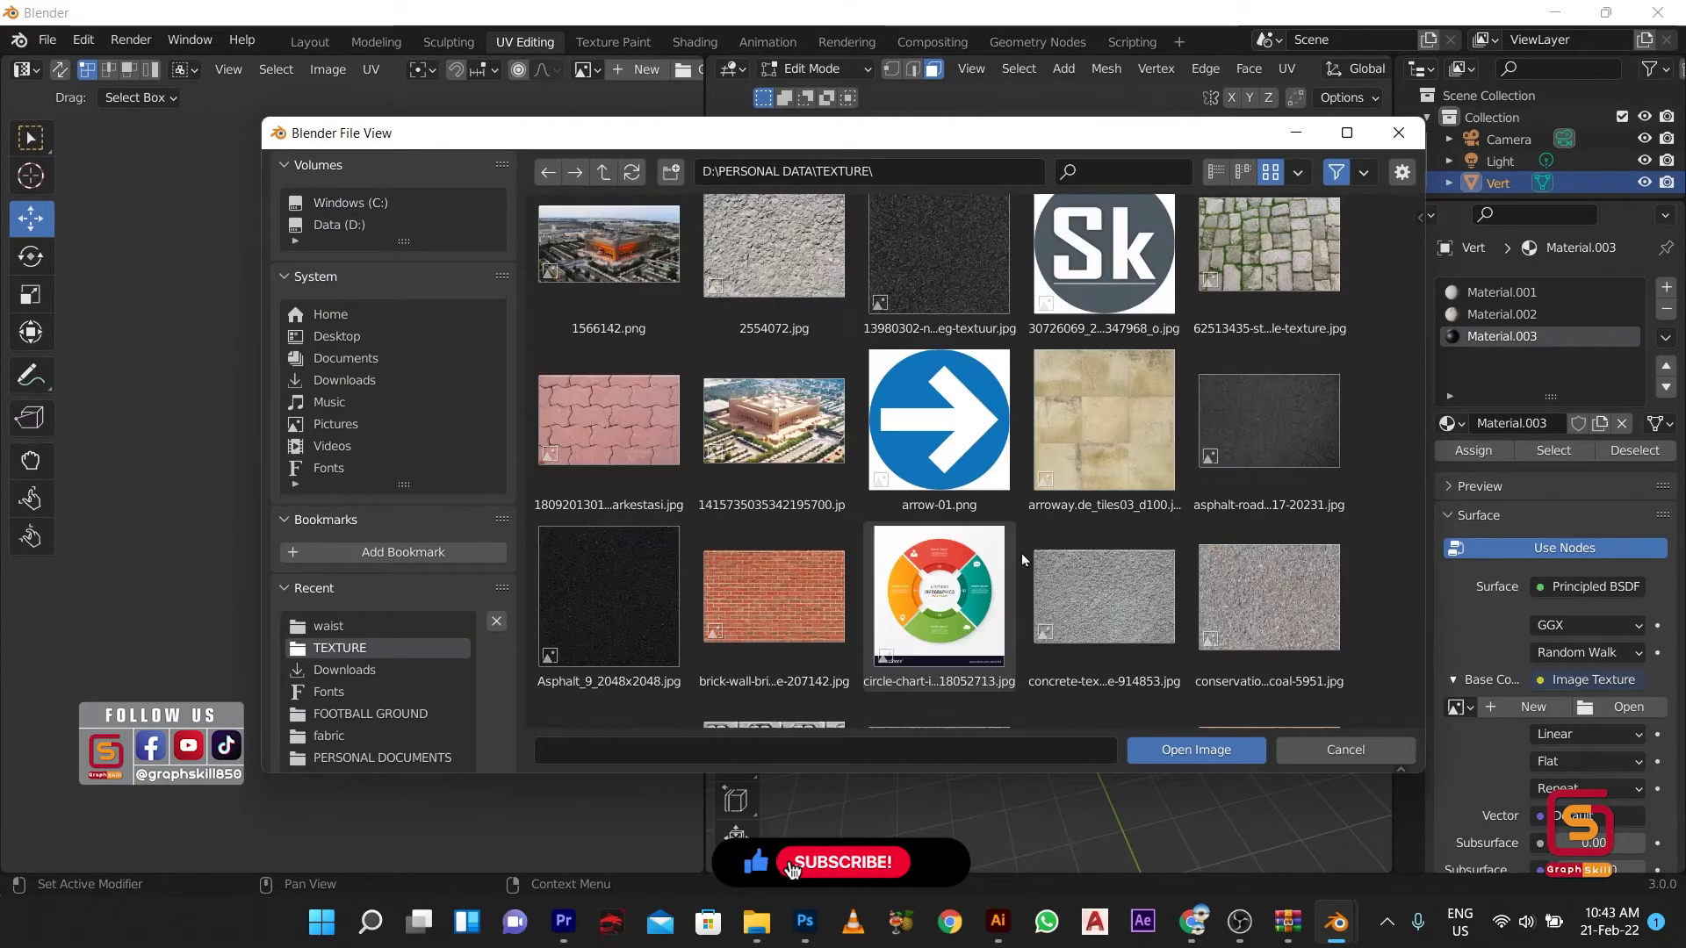
scroll(861, 588, "down", 5)
scroll(931, 615, "down", 5)
scroll(1027, 646, "down", 5)
scroll(1027, 645, "down", 5)
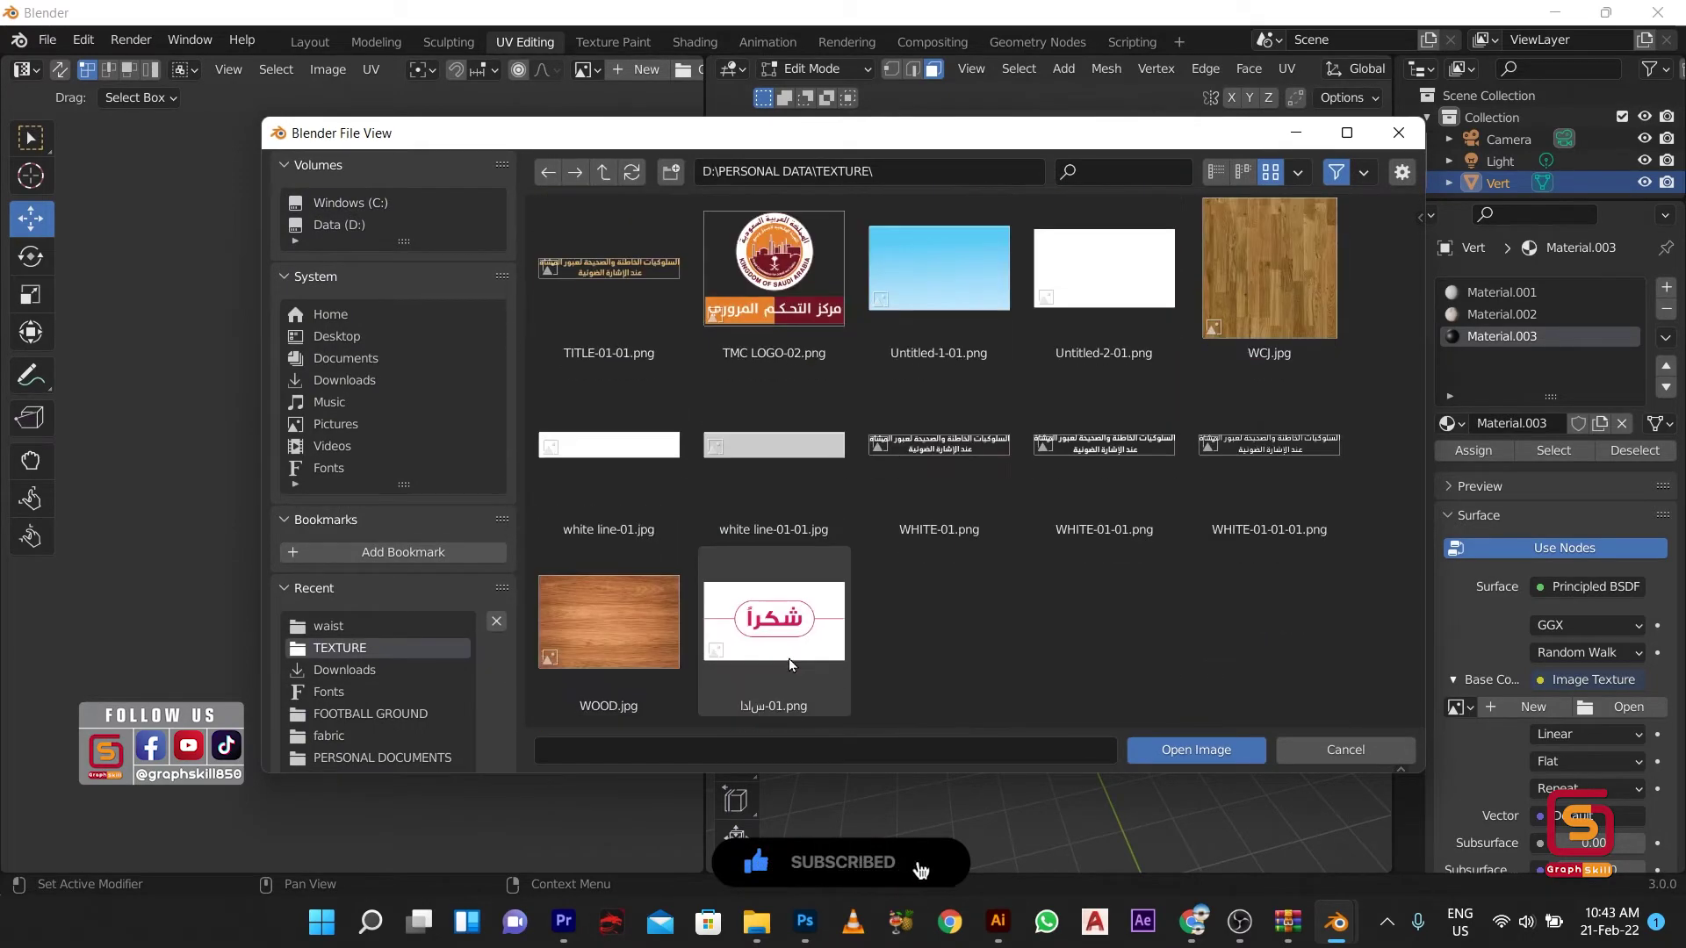
scroll(1023, 606, "up", 2)
left_click(329, 625)
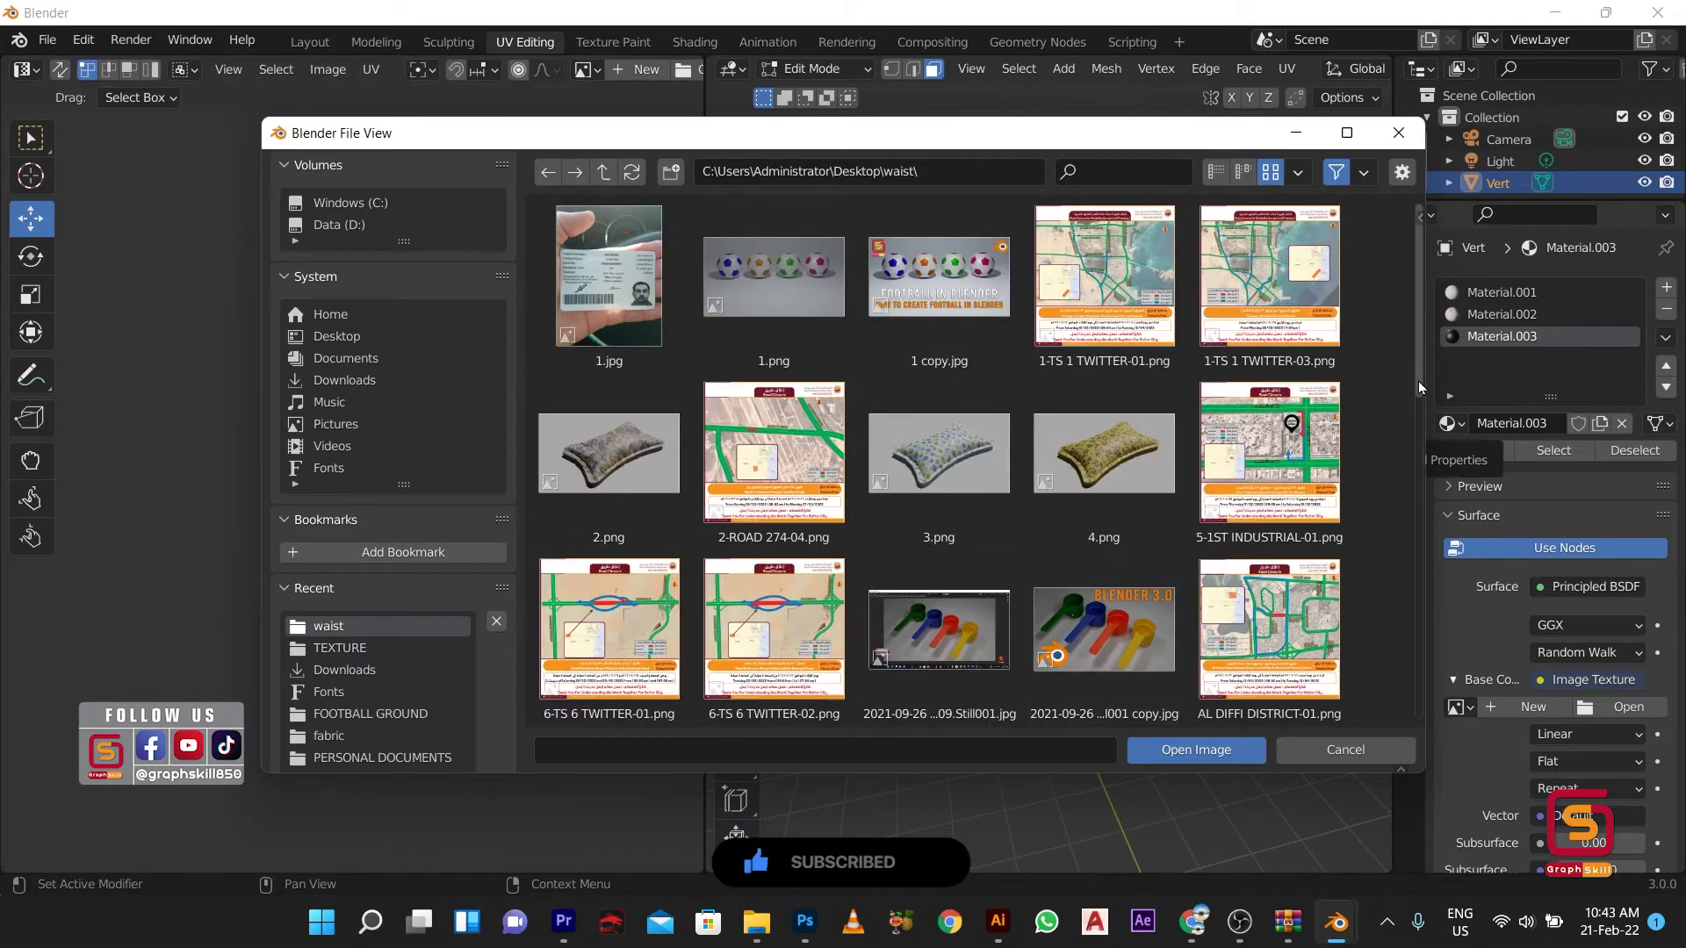
left_click_drag(1420, 387, 1420, 615)
left_click(610, 463)
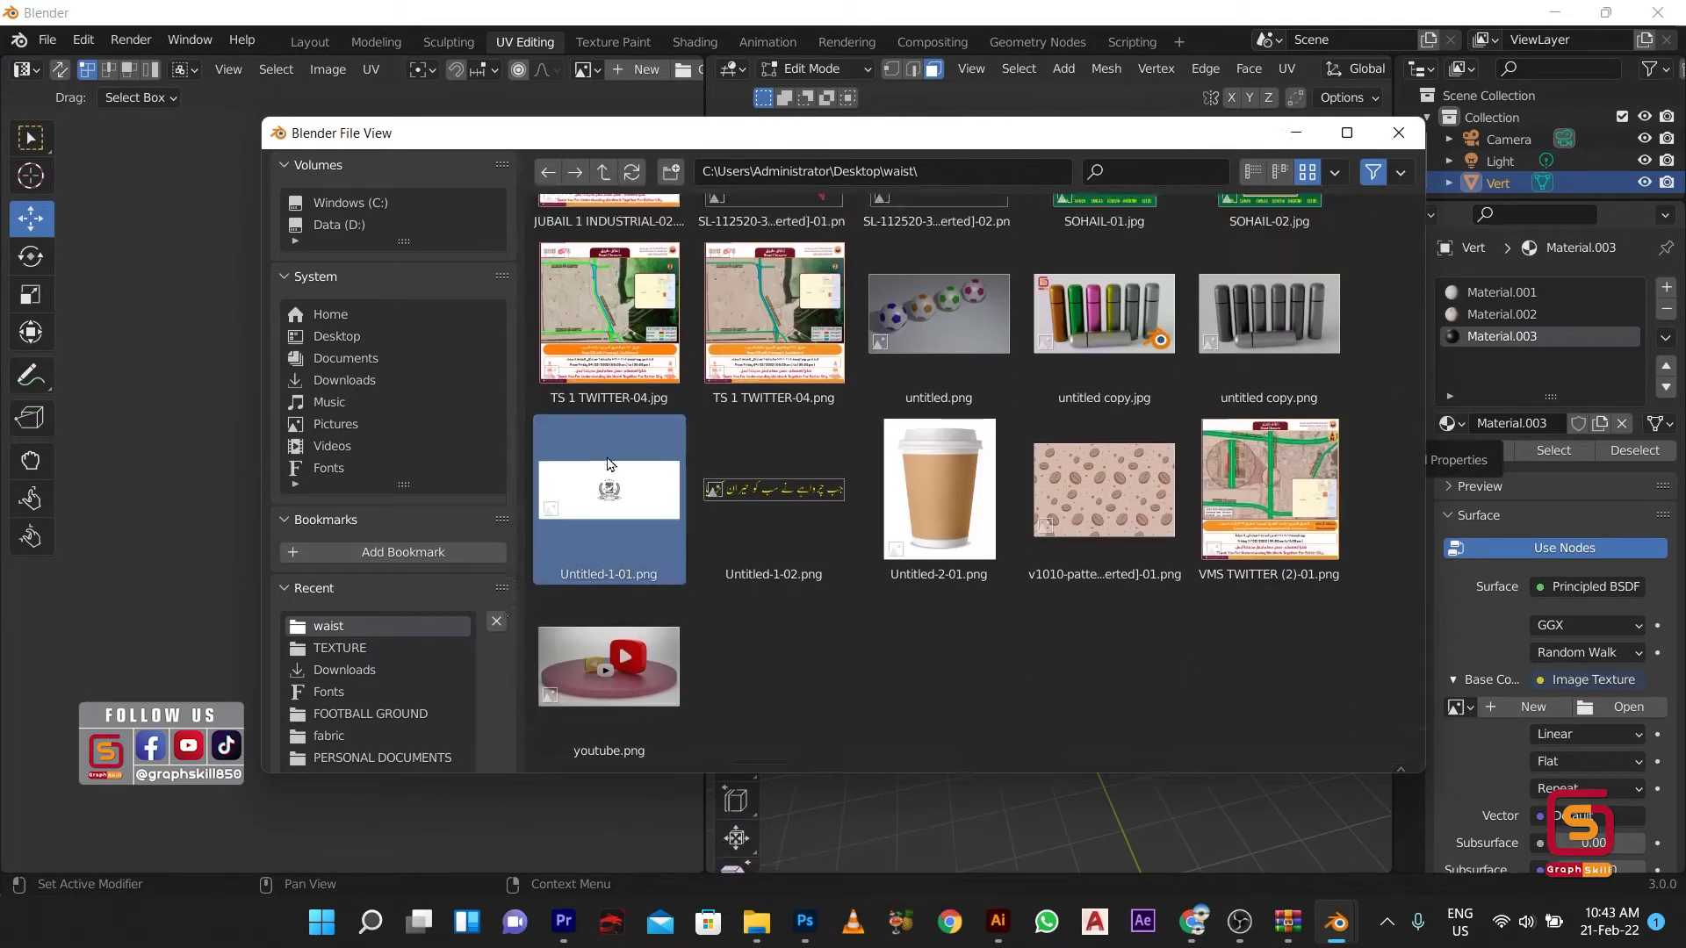
double_click(610, 463)
left_click_drag(438, 389, 438, 320)
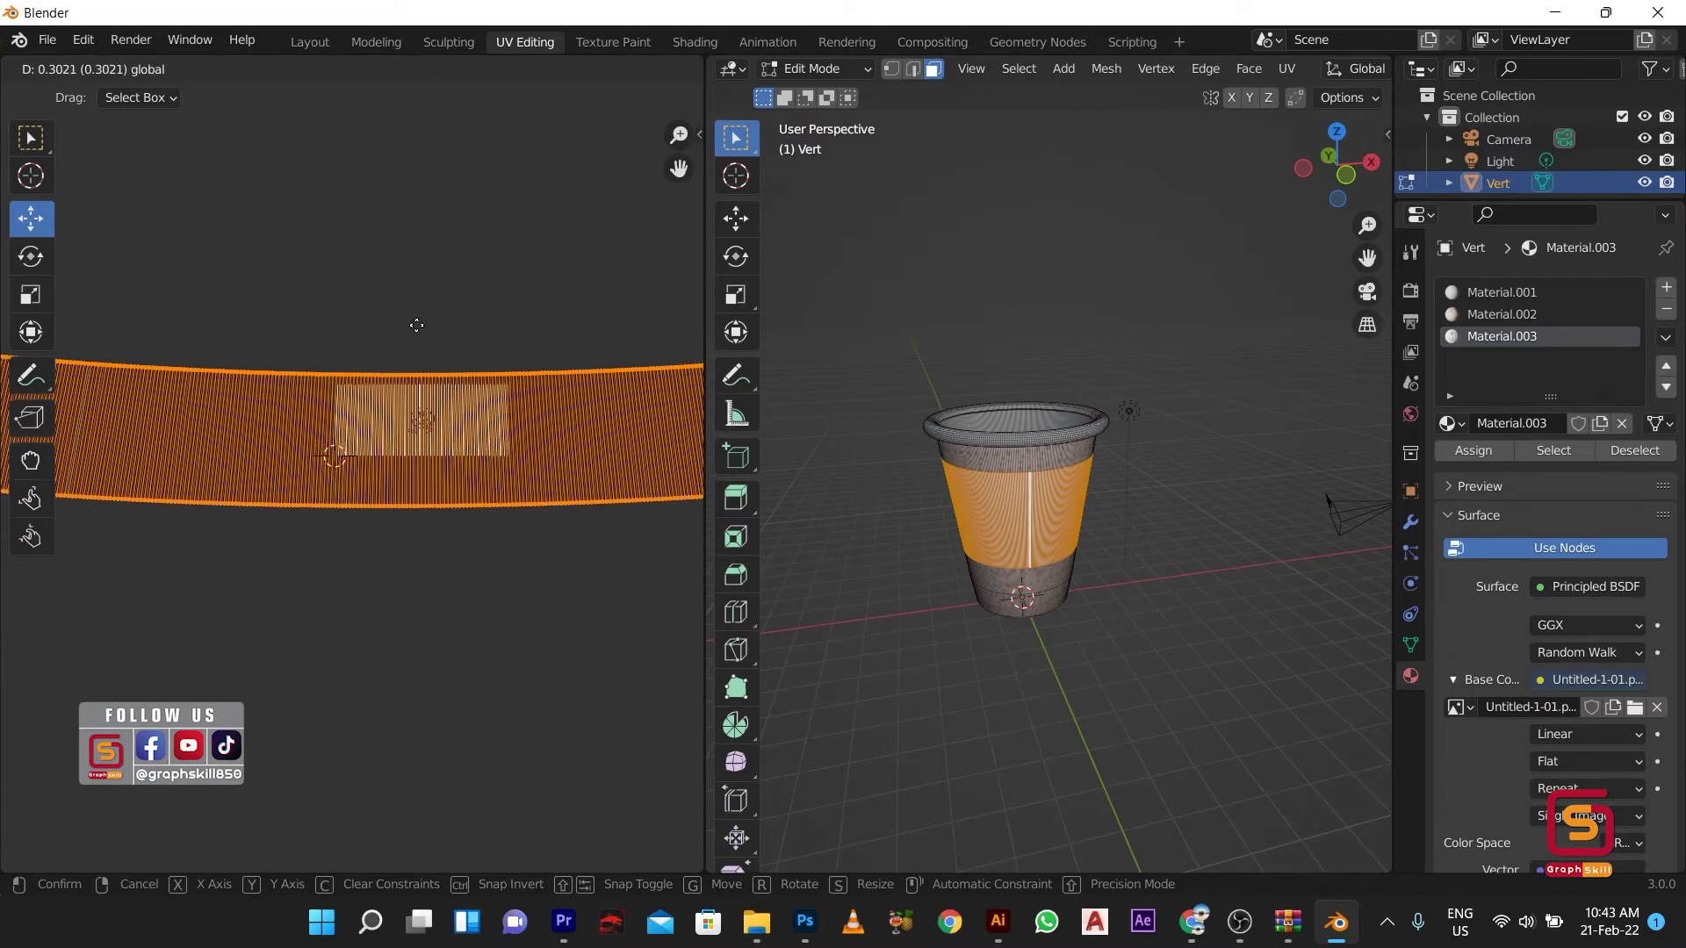
Step: Scale the band's UV island down to fit the logo
scroll(1004, 487, "up", 4)
middle_click_drag(1004, 487, 886, 465)
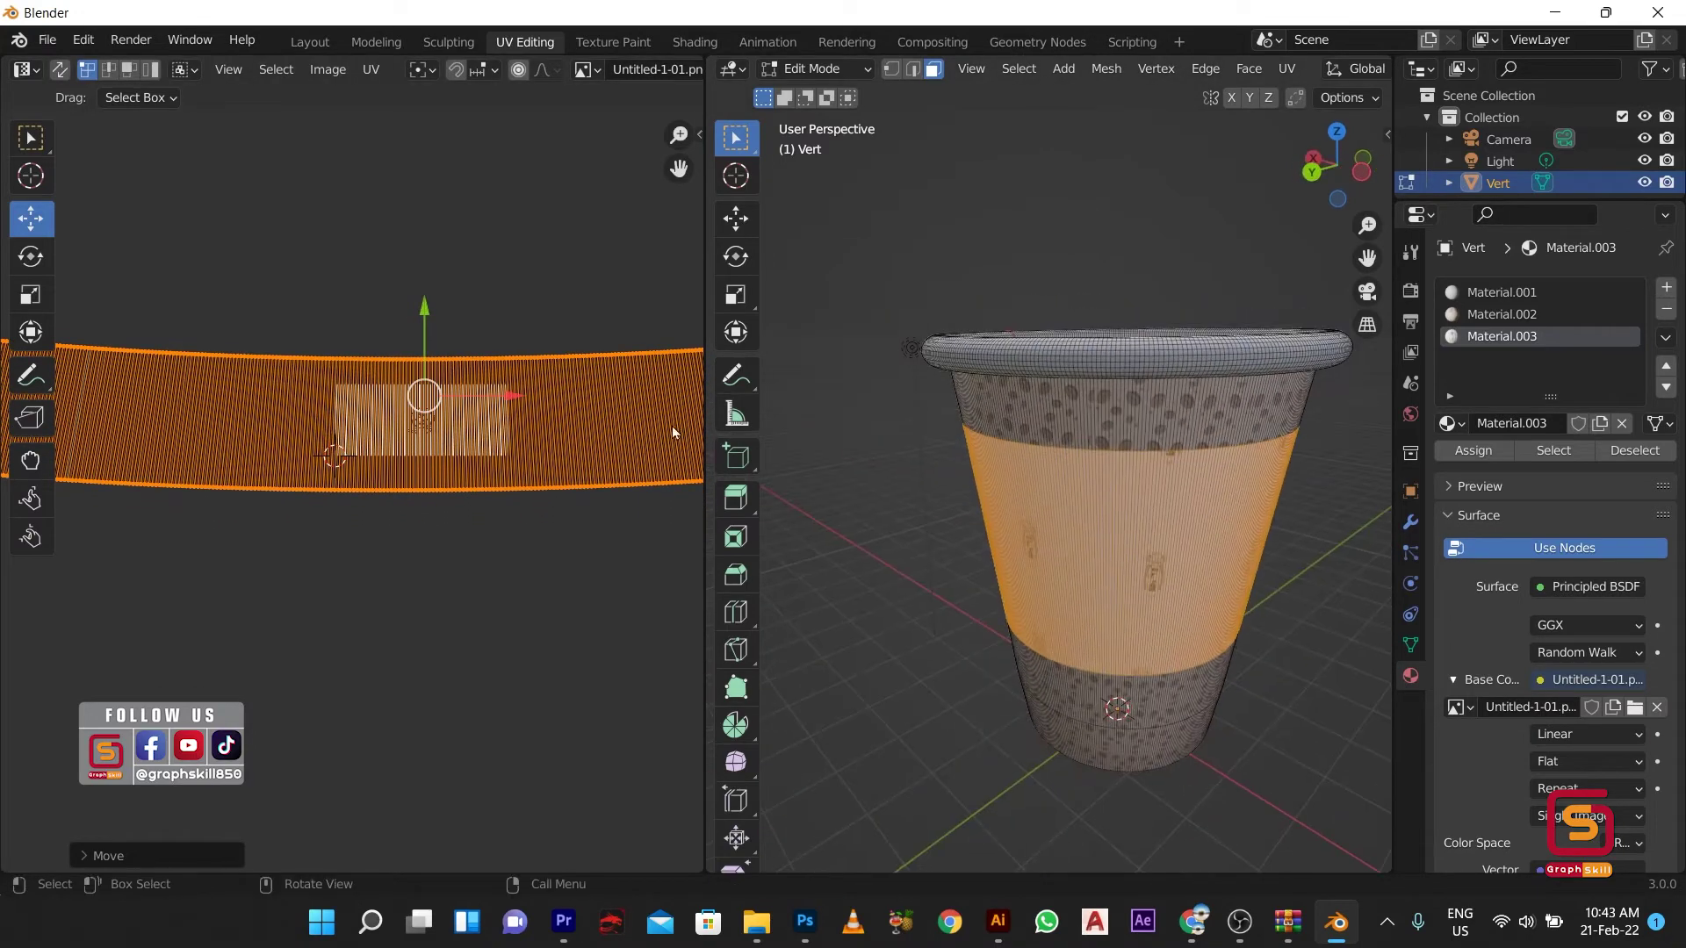
key("s")
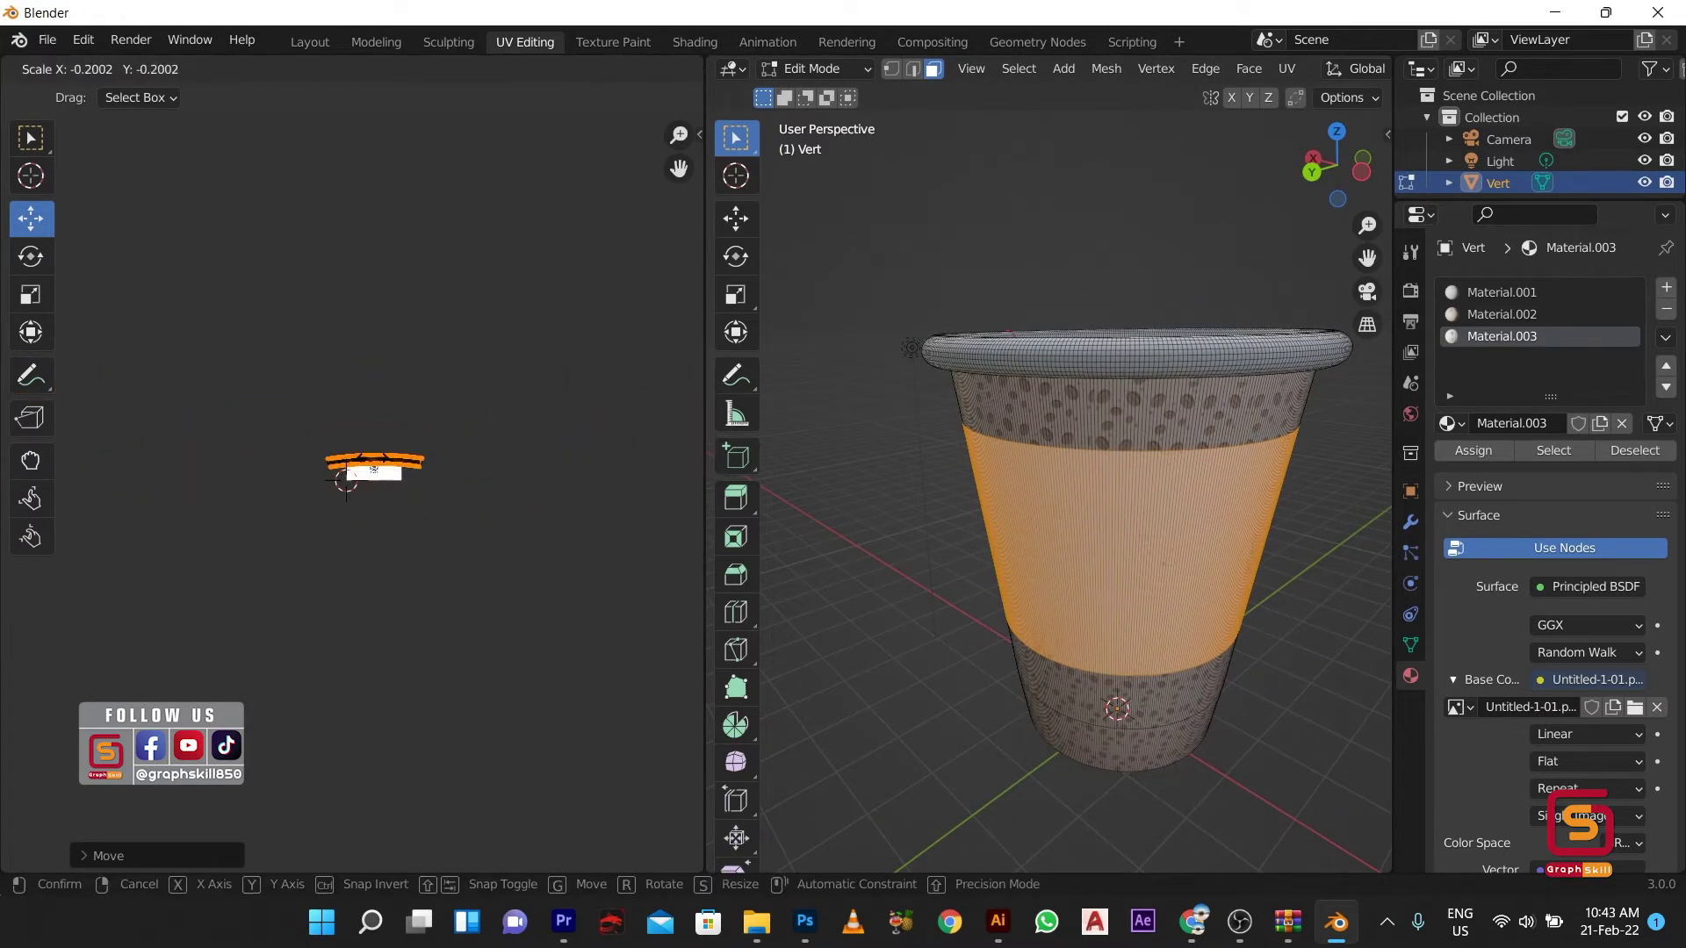
left_click(383, 453)
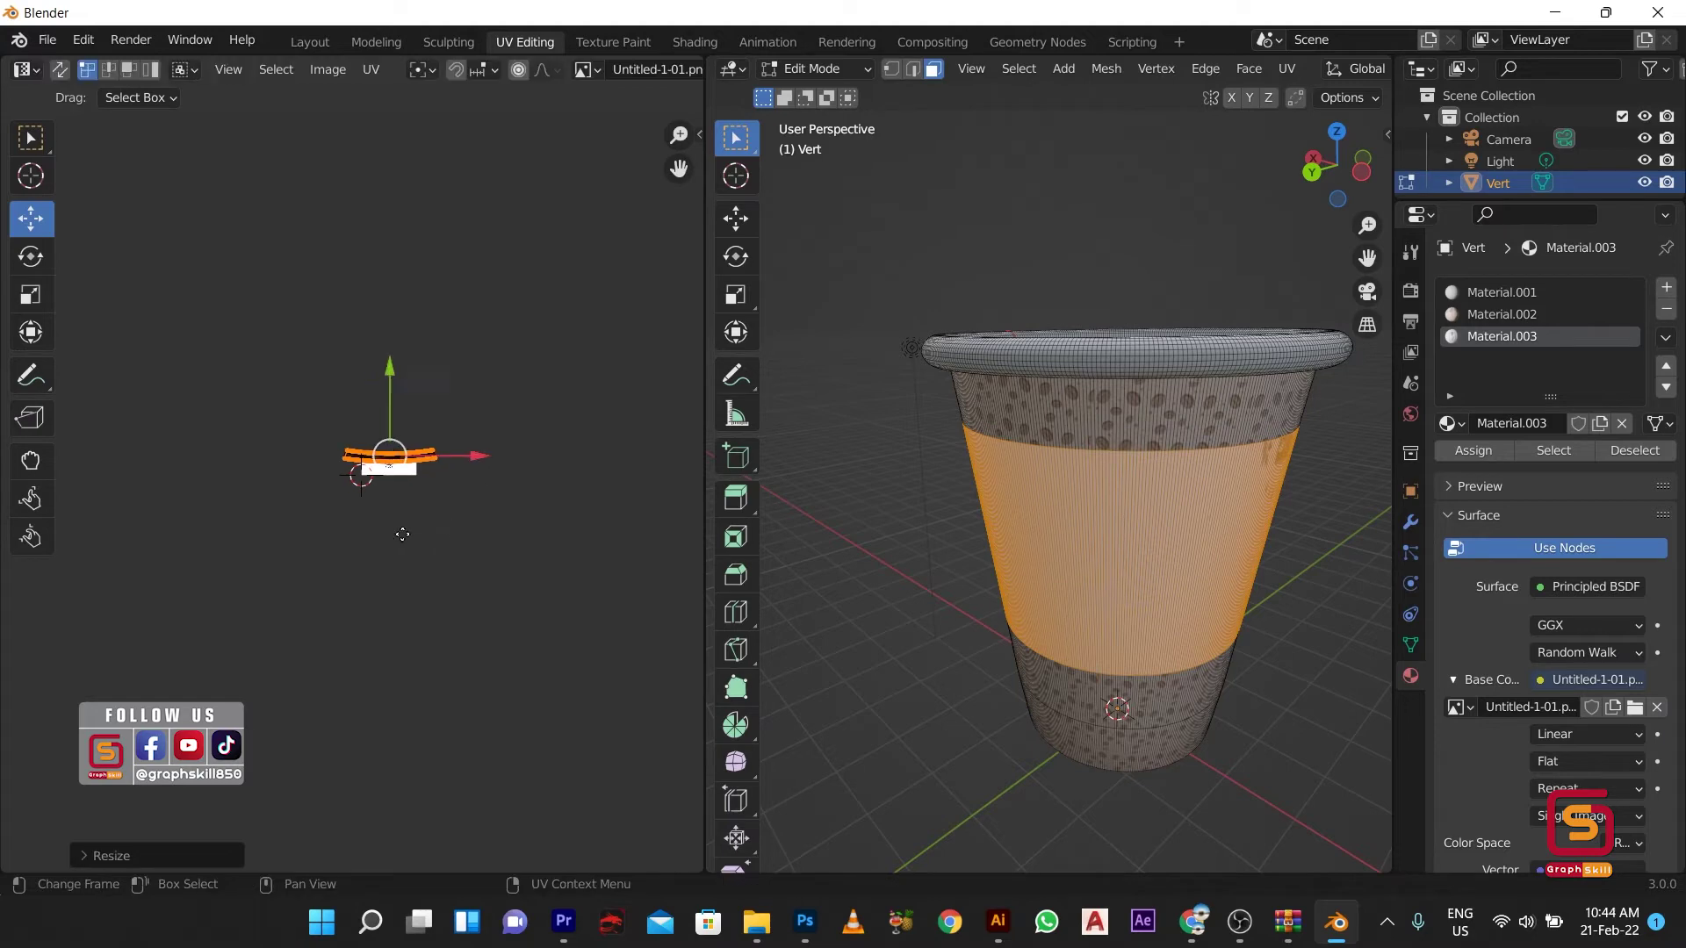
Step: Move the UV strip down over the logo and begin stretching it along Y
scroll(477, 428, "up", 6)
scroll(477, 427, "up", 3)
scroll(457, 443, "up", 3)
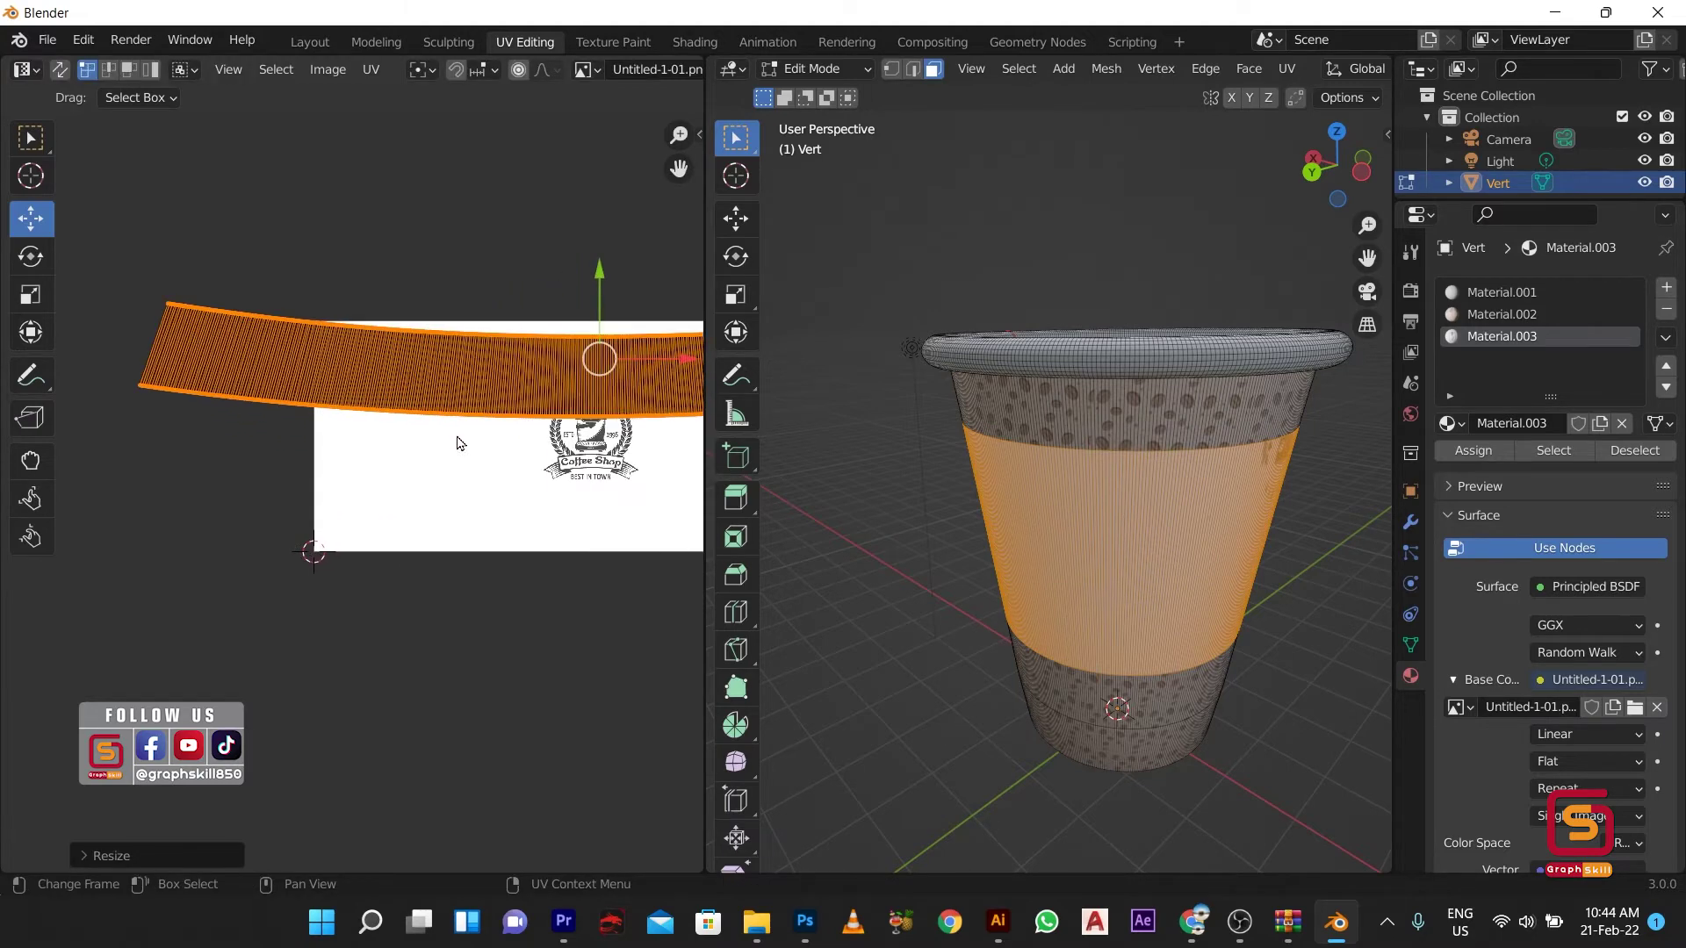
left_click_drag(594, 296, 595, 360)
scroll(1010, 545, "down", 3)
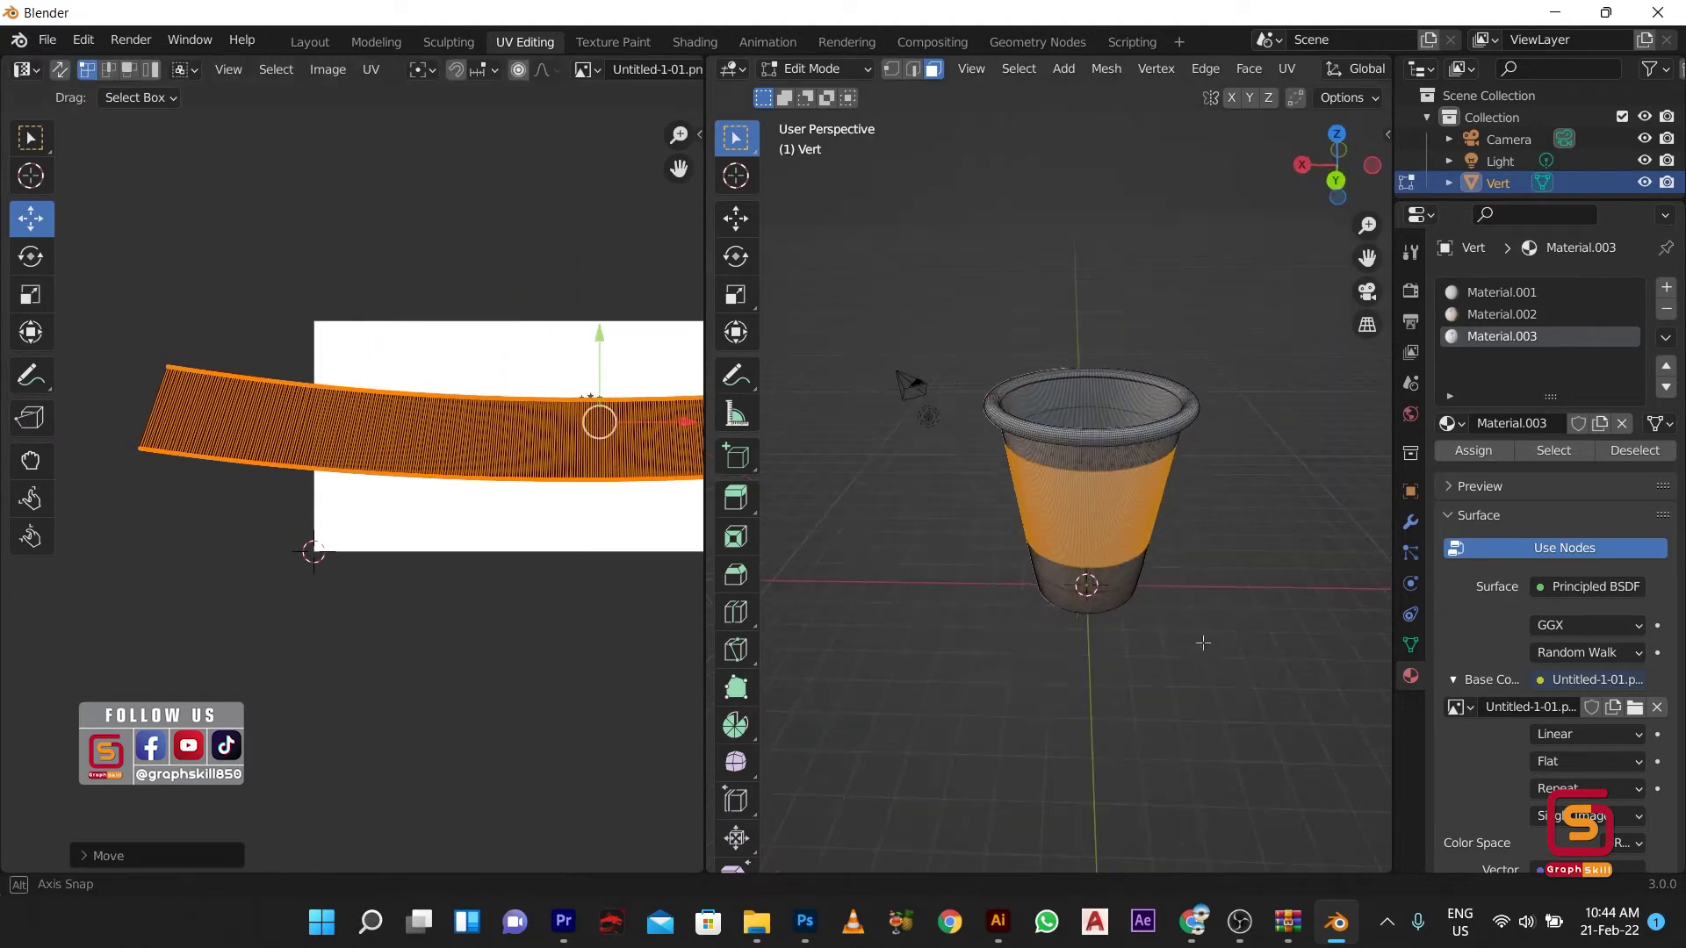
mouse_move(1010, 545)
middle_mouse_down()
mouse_move(922, 604)
mouse_move(1054, 606)
middle_mouse_up()
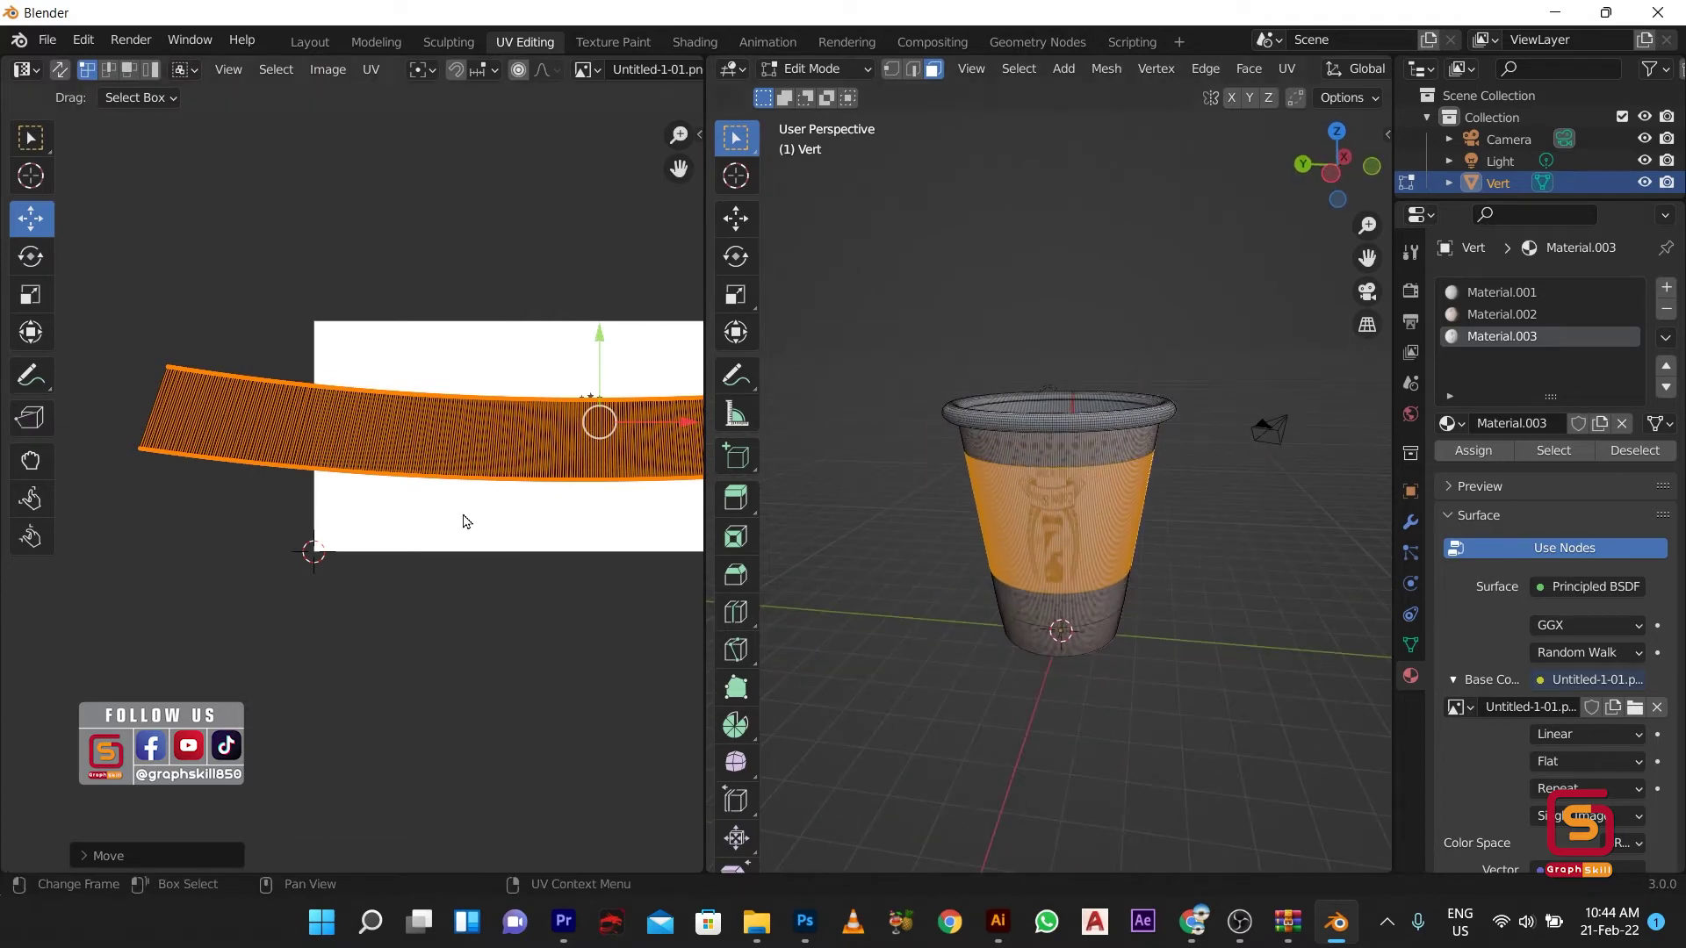
key("s")
key("y")
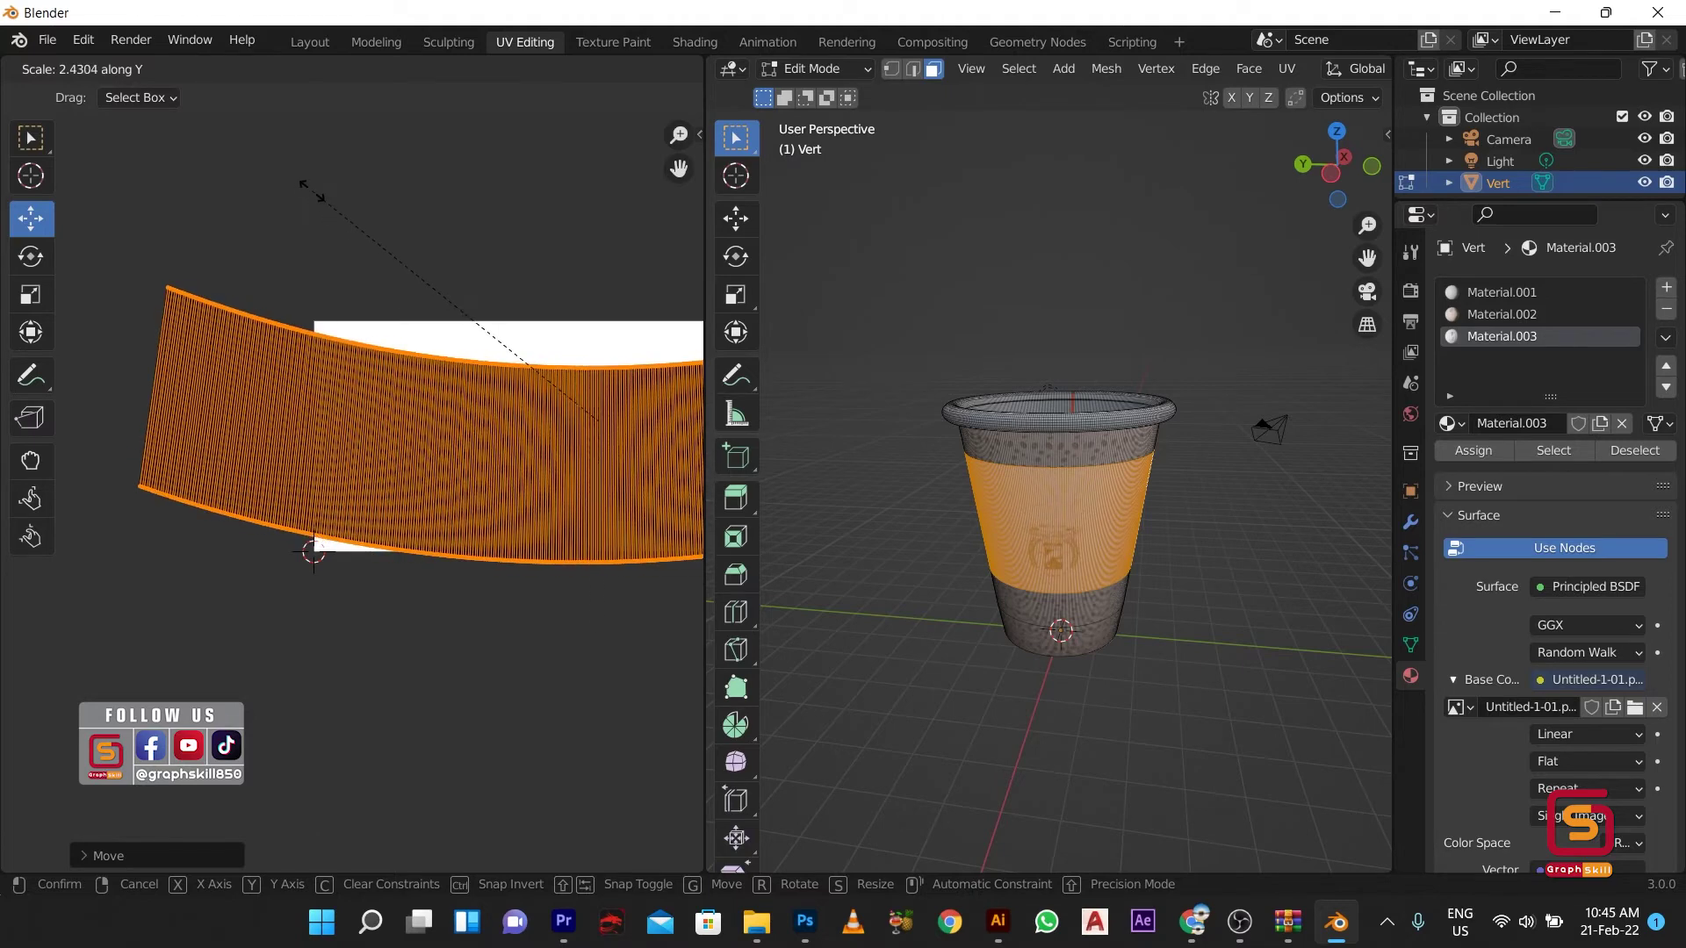
Step: Confirm the UV strip's Y stretch at 2.4304 and nudge it up over the logo
left_click(624, 738)
scroll(370, 366, "down", 1)
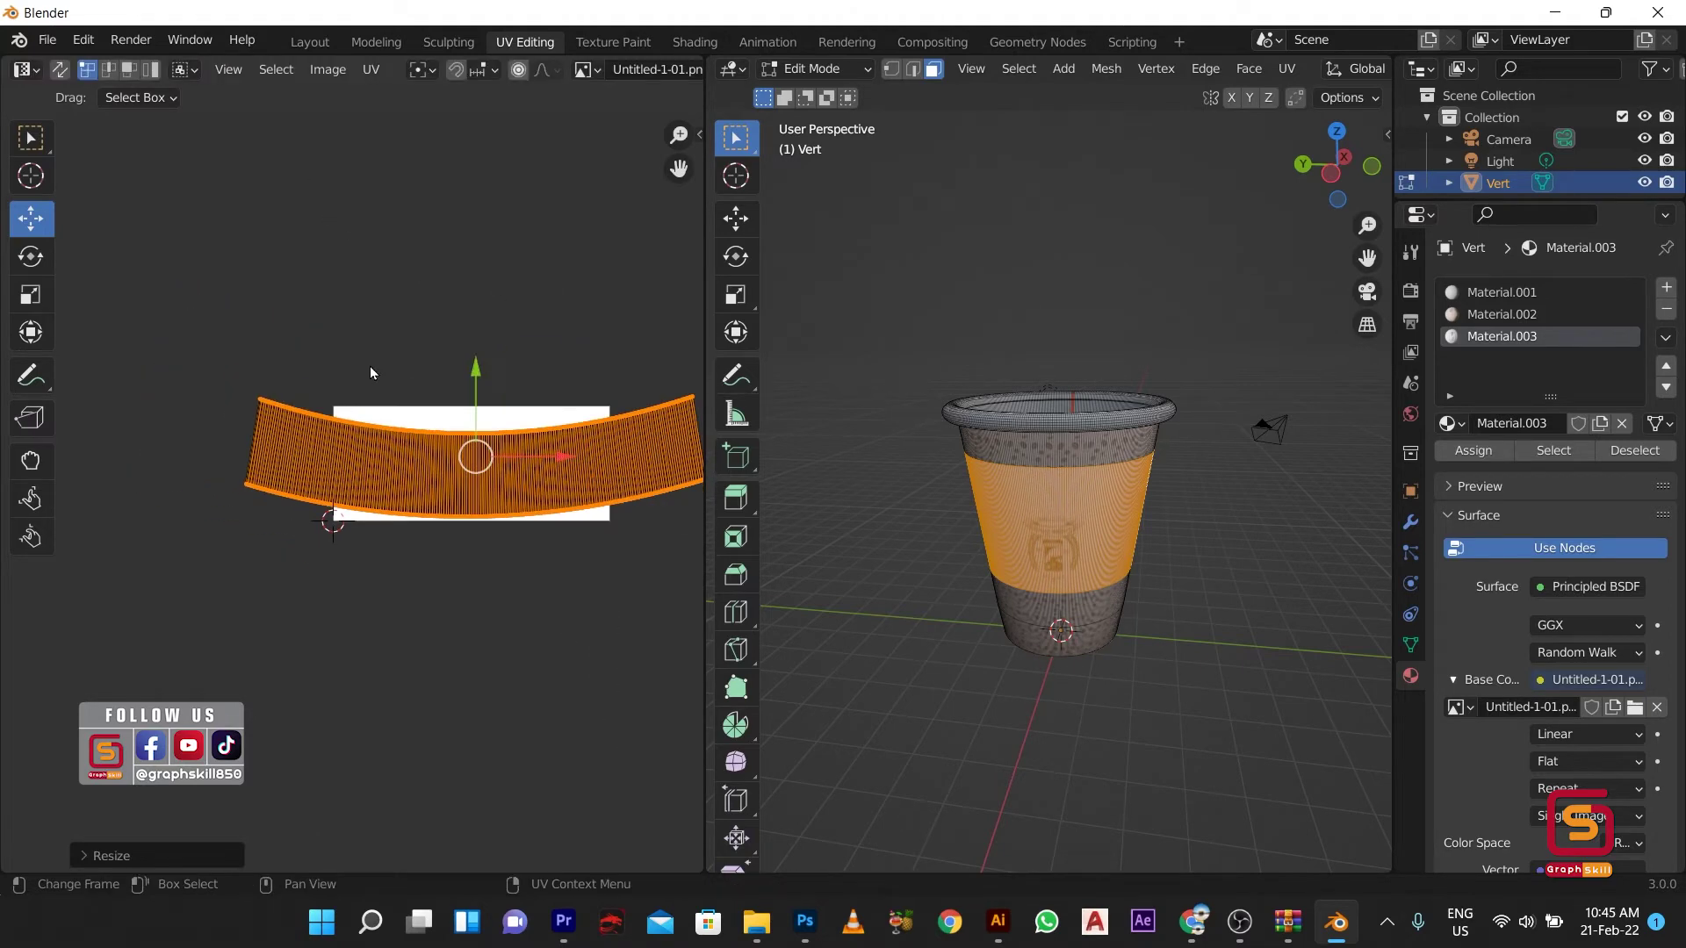
scroll(491, 369, "up", 1)
mouse_move(605, 350)
left_mouse_down()
mouse_move(598, 311)
mouse_move(598, 327)
left_mouse_up()
scroll(1049, 483, "up", 5)
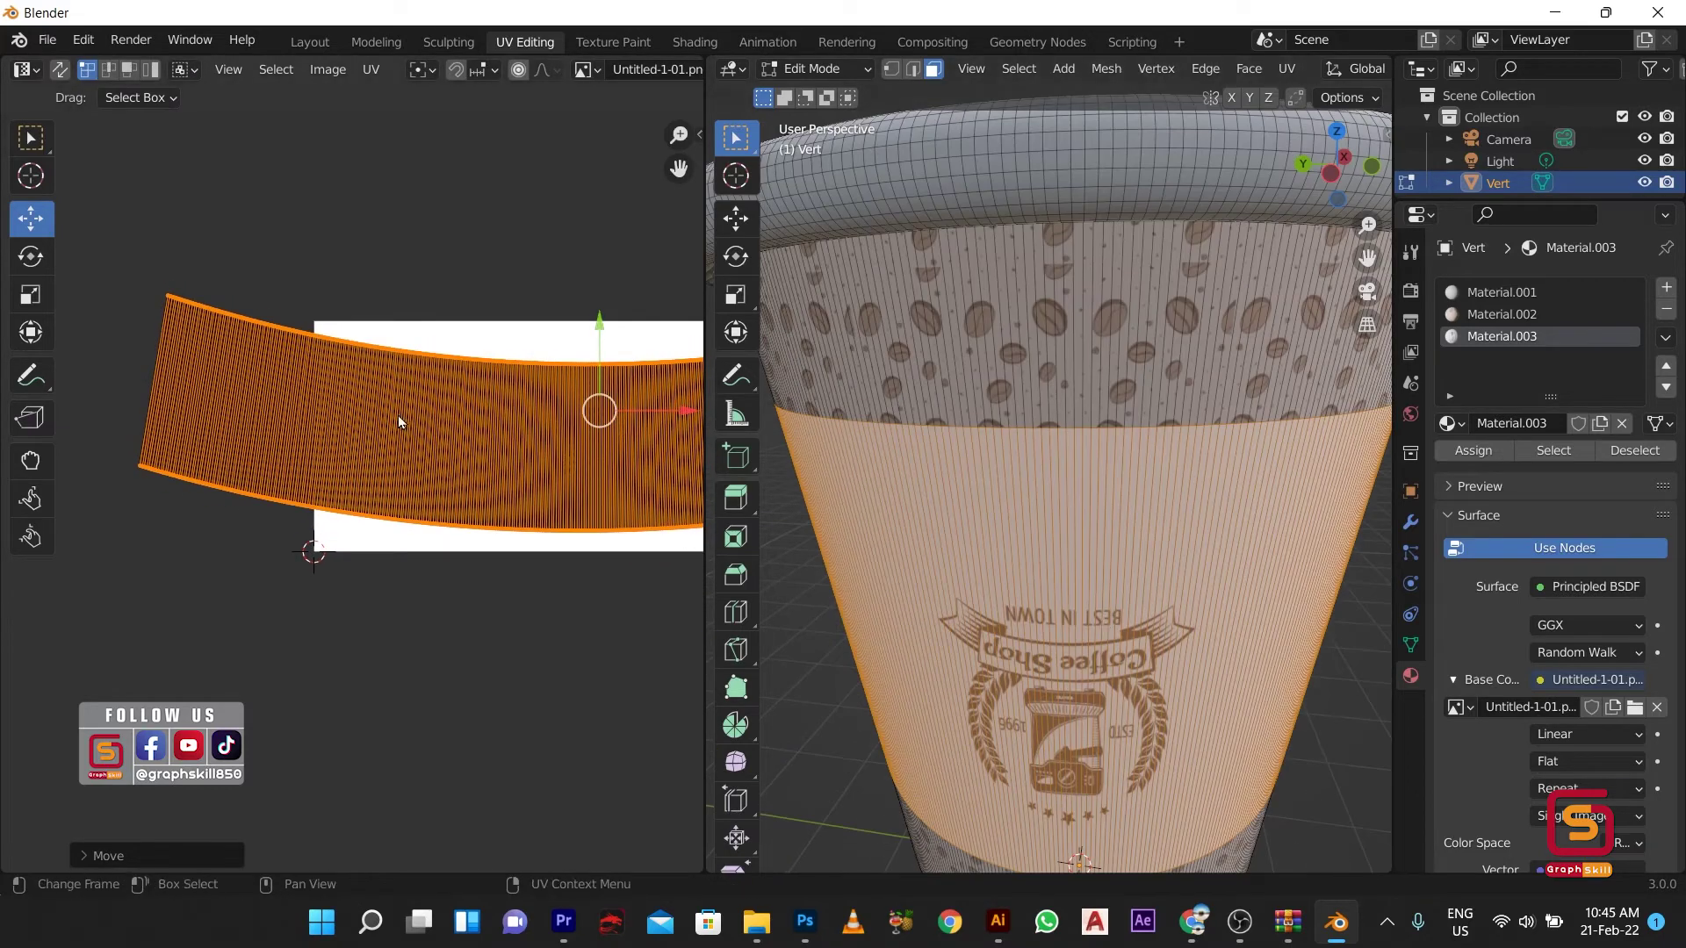
scroll(398, 420, "down", 3)
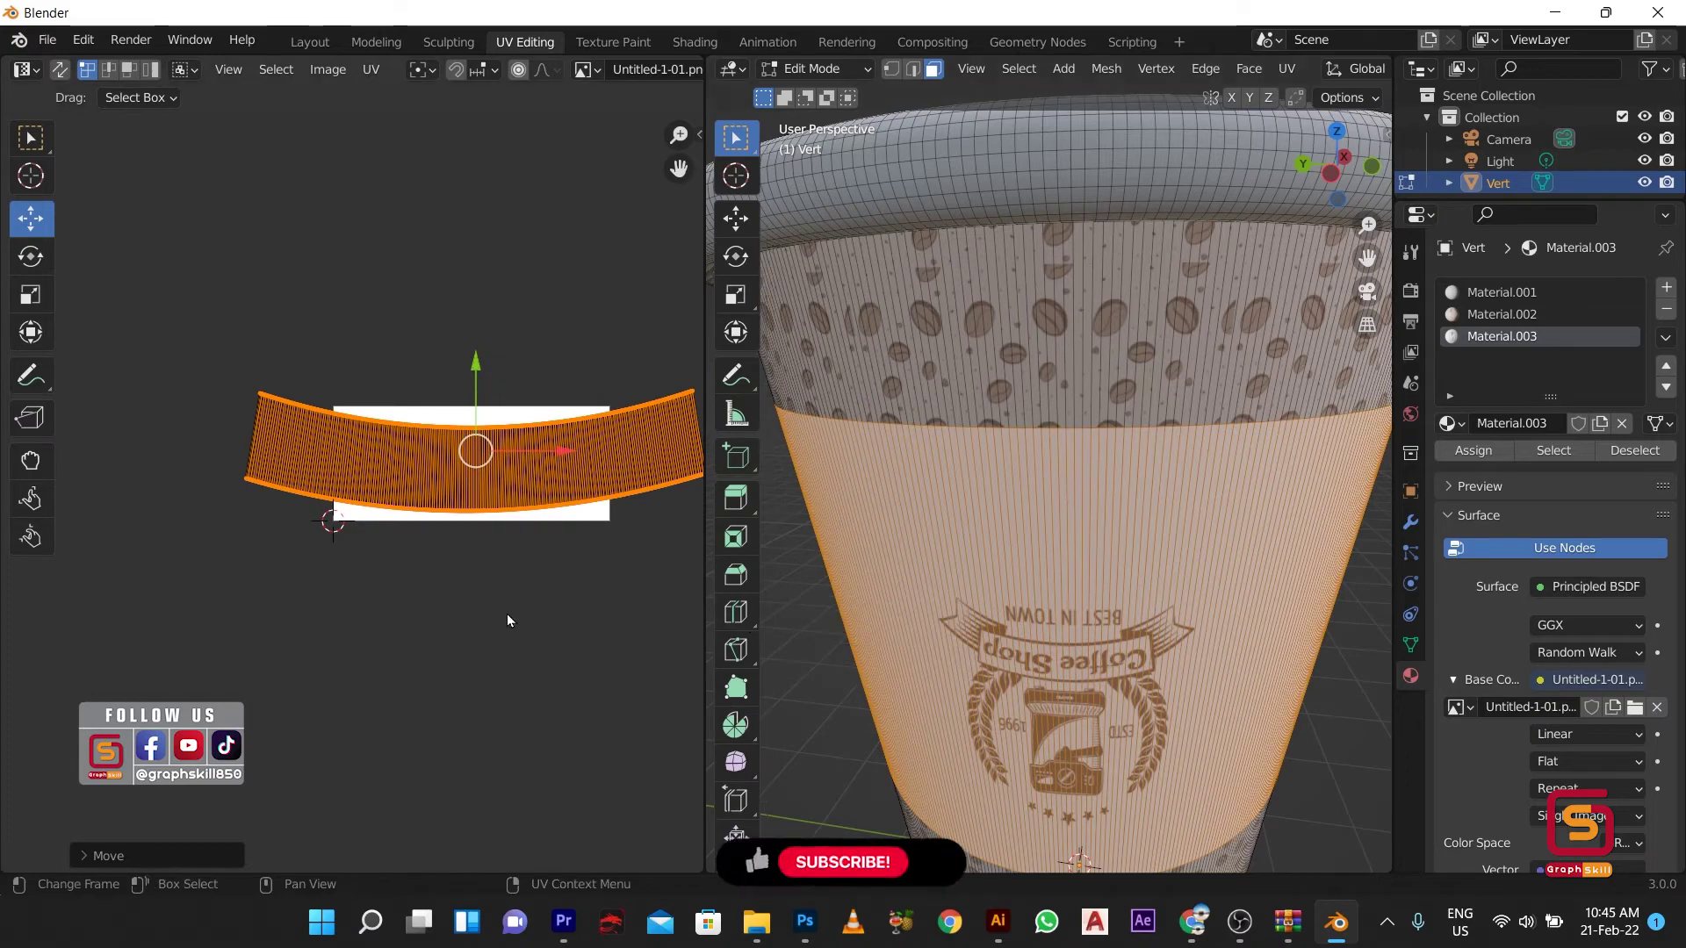
Step: Rotate the UV strip horizontal and move it down so the logo sits upright and centred
key("r")
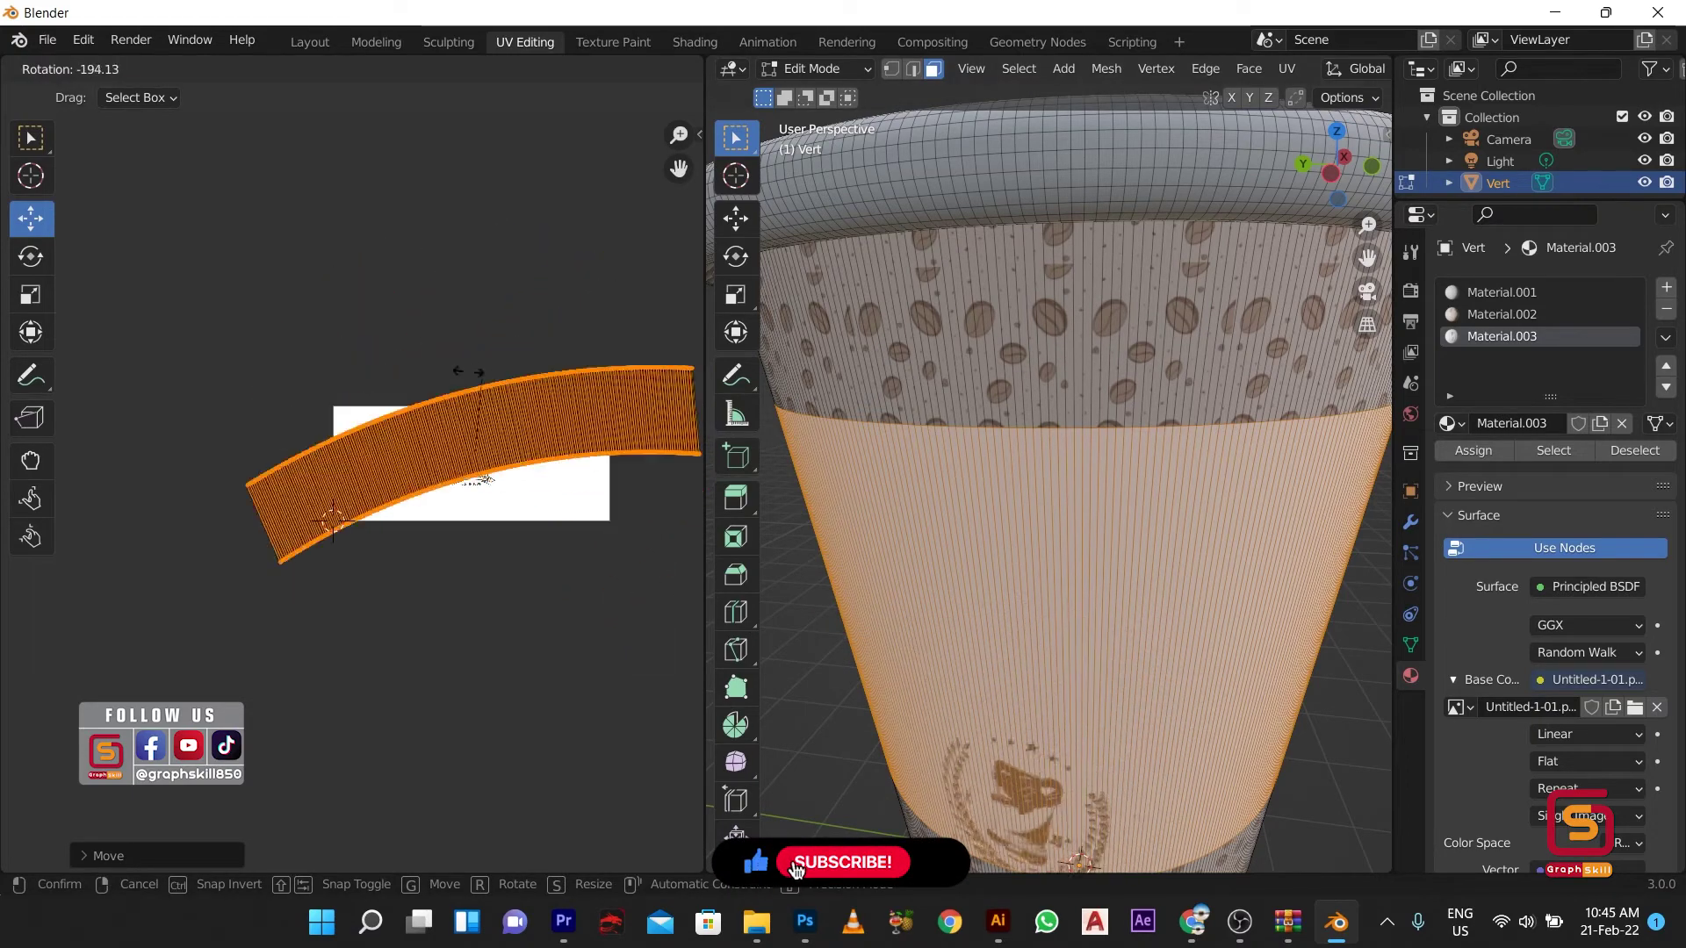
left_click(478, 378)
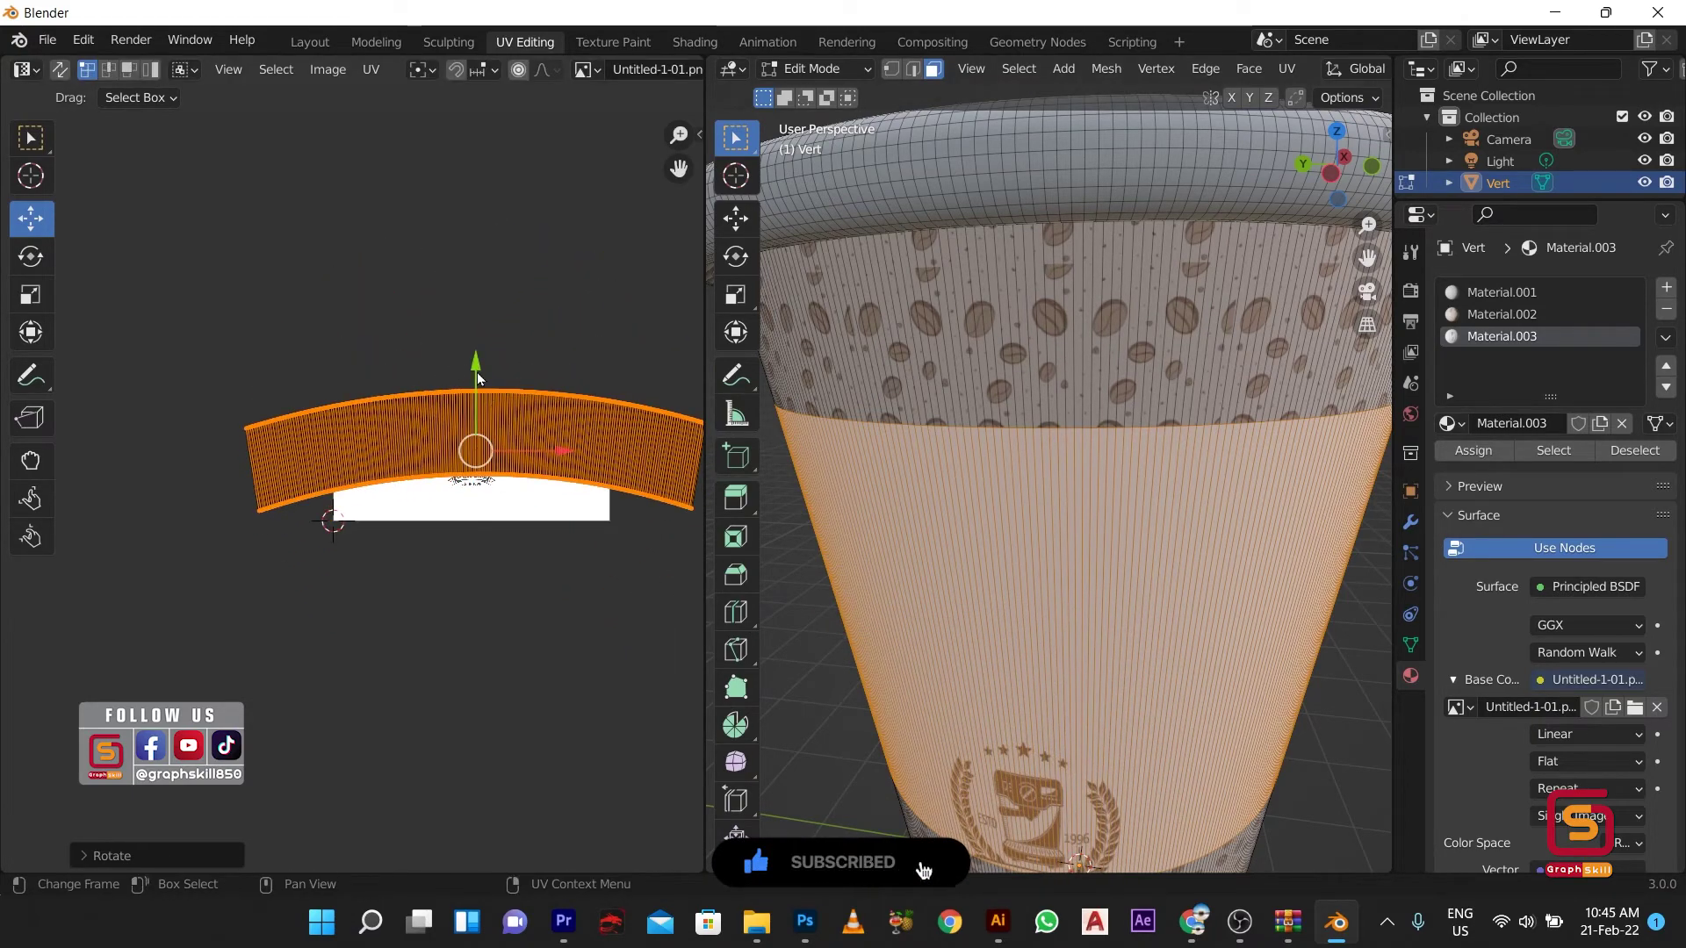
left_click_drag(479, 377, 473, 415)
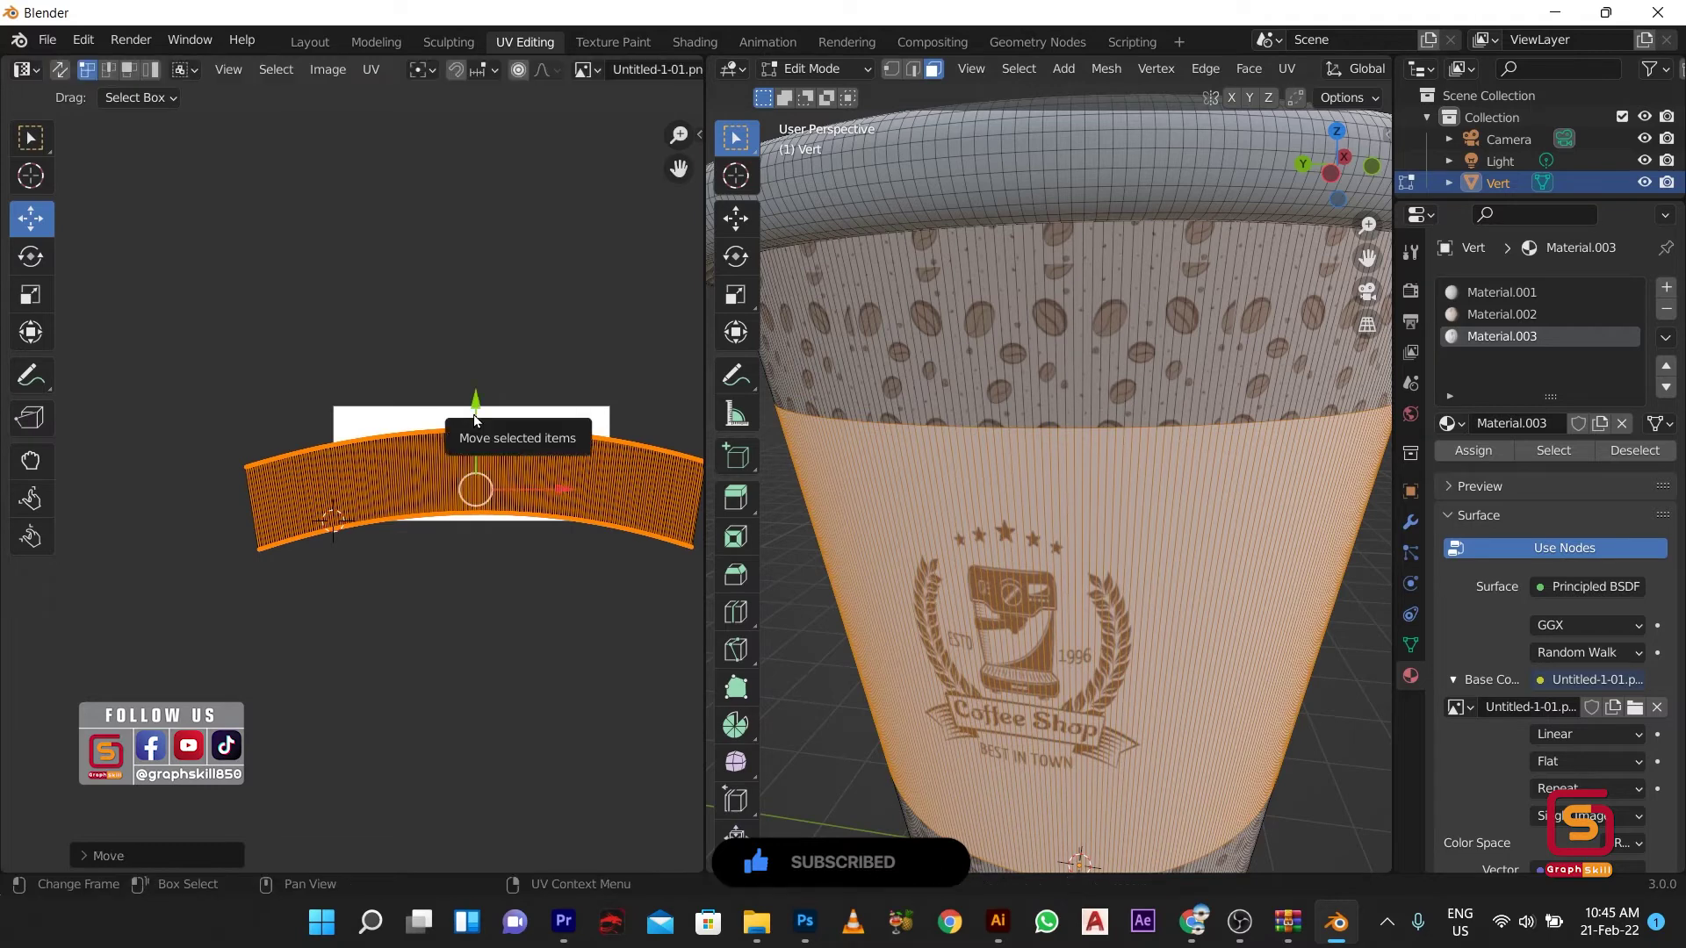
scroll(1089, 520, "down", 5)
scroll(1089, 520, "down", 3)
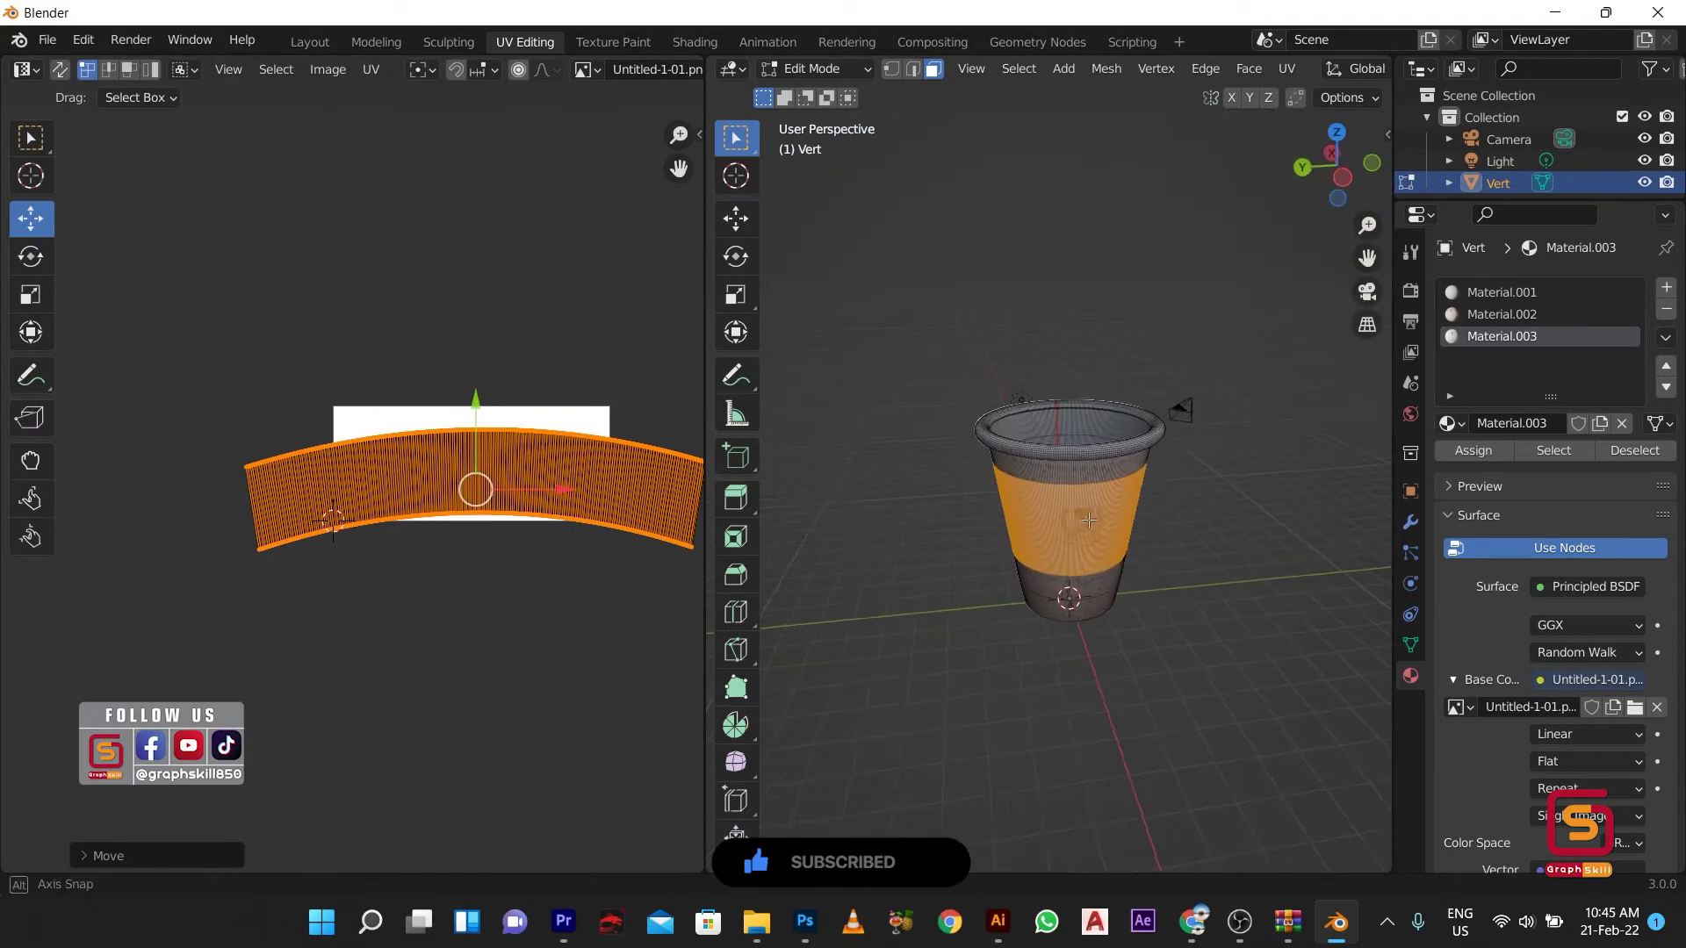
key("alt+e")
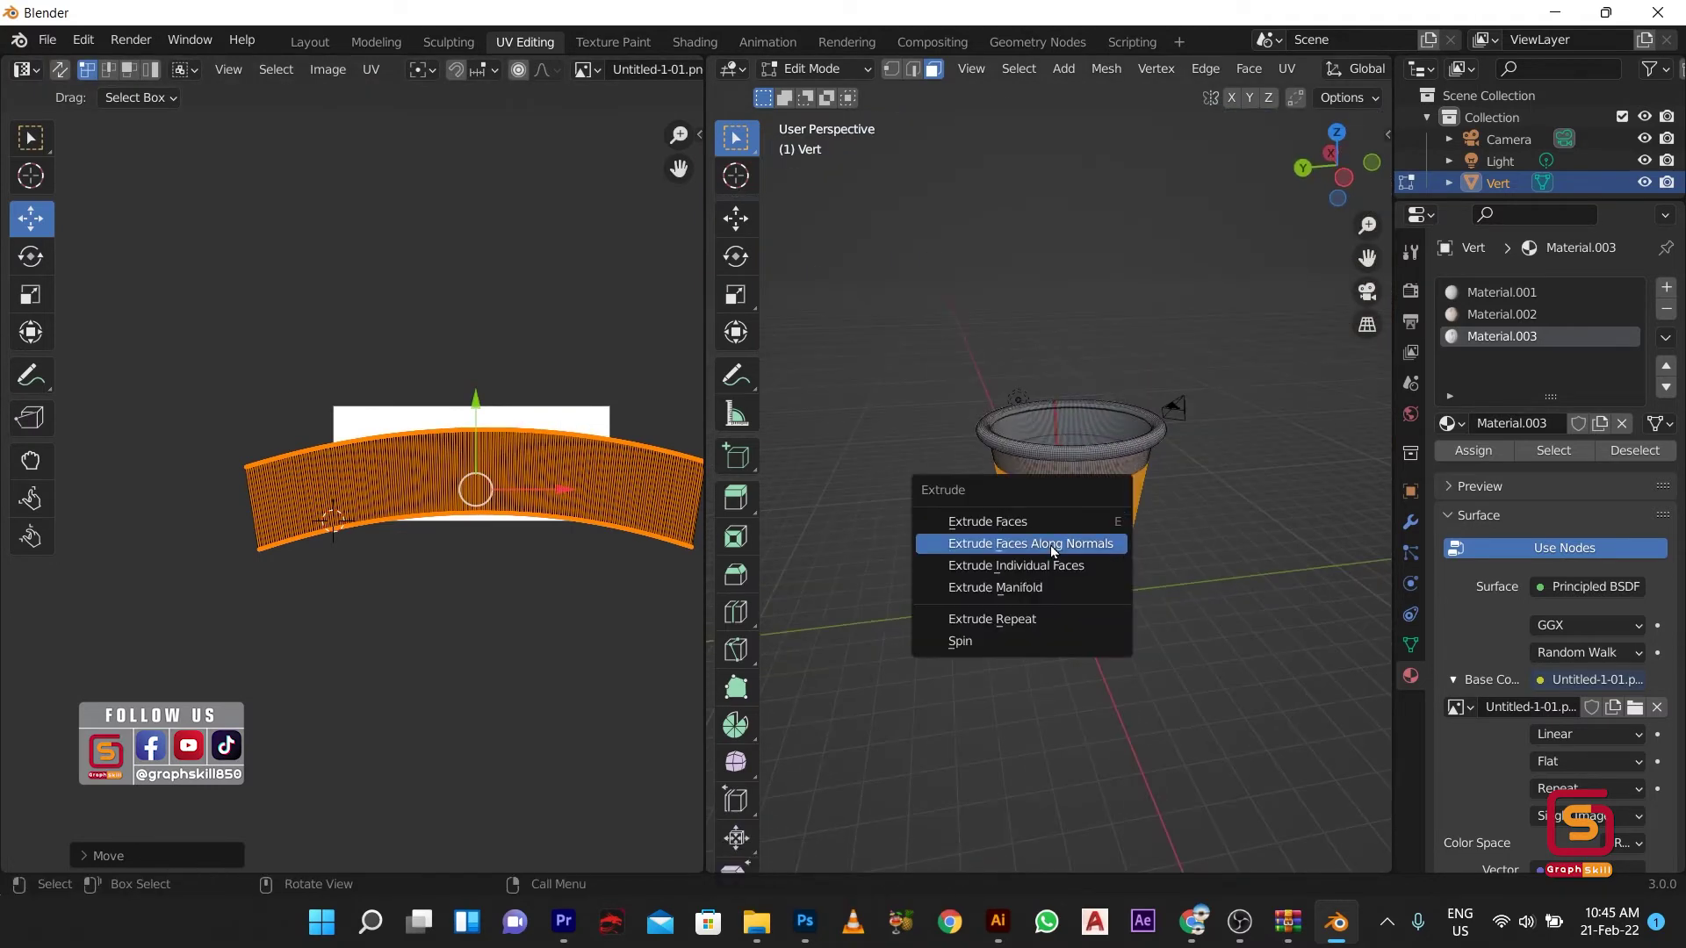
Step: Extrude the middle band's faces outward along their normals into a raised sleeve
left_click(1063, 542)
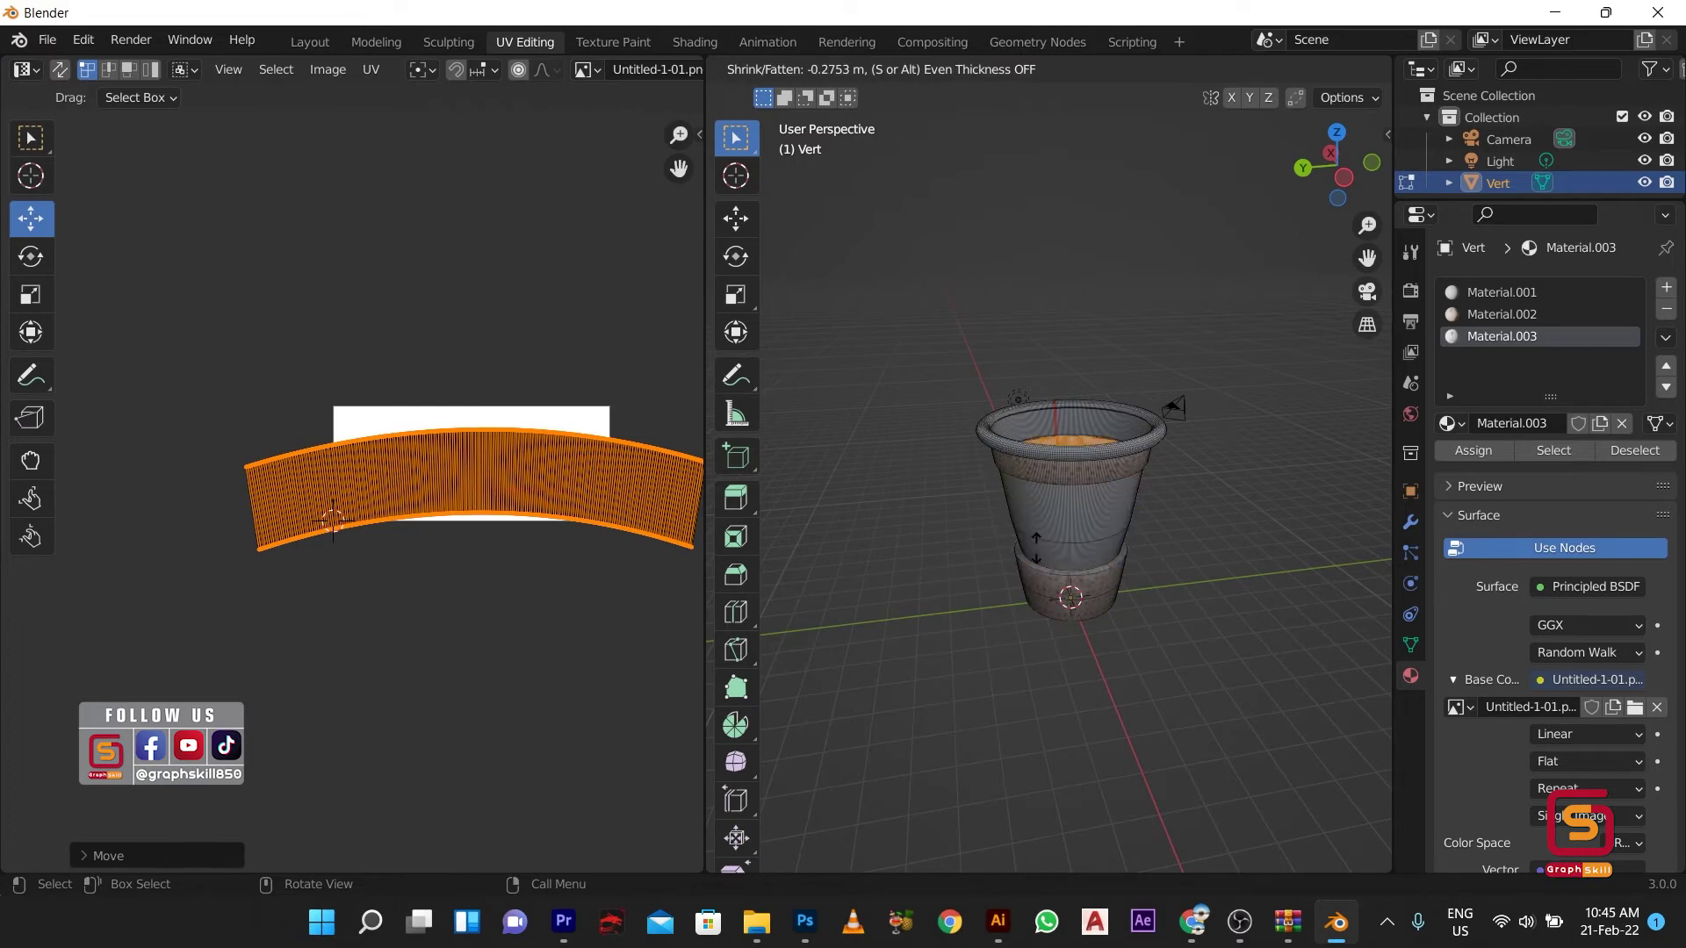
right_click(1100, 632)
scroll(900, 639, "up", 6)
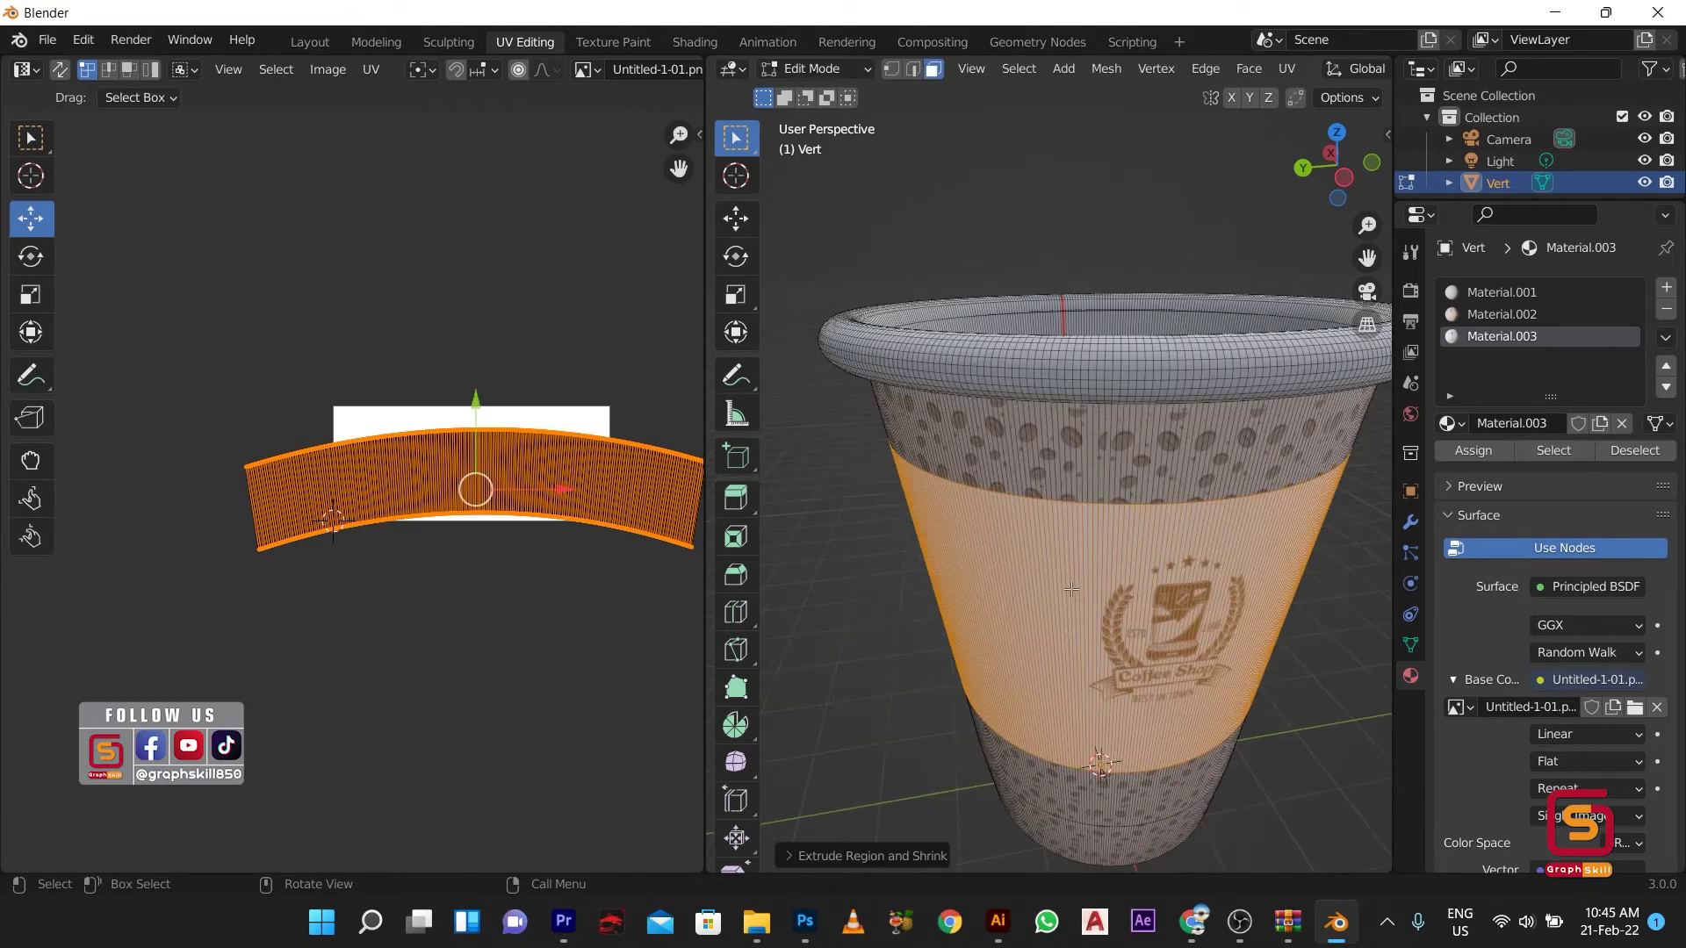
key("alt+e")
left_click(762, 622)
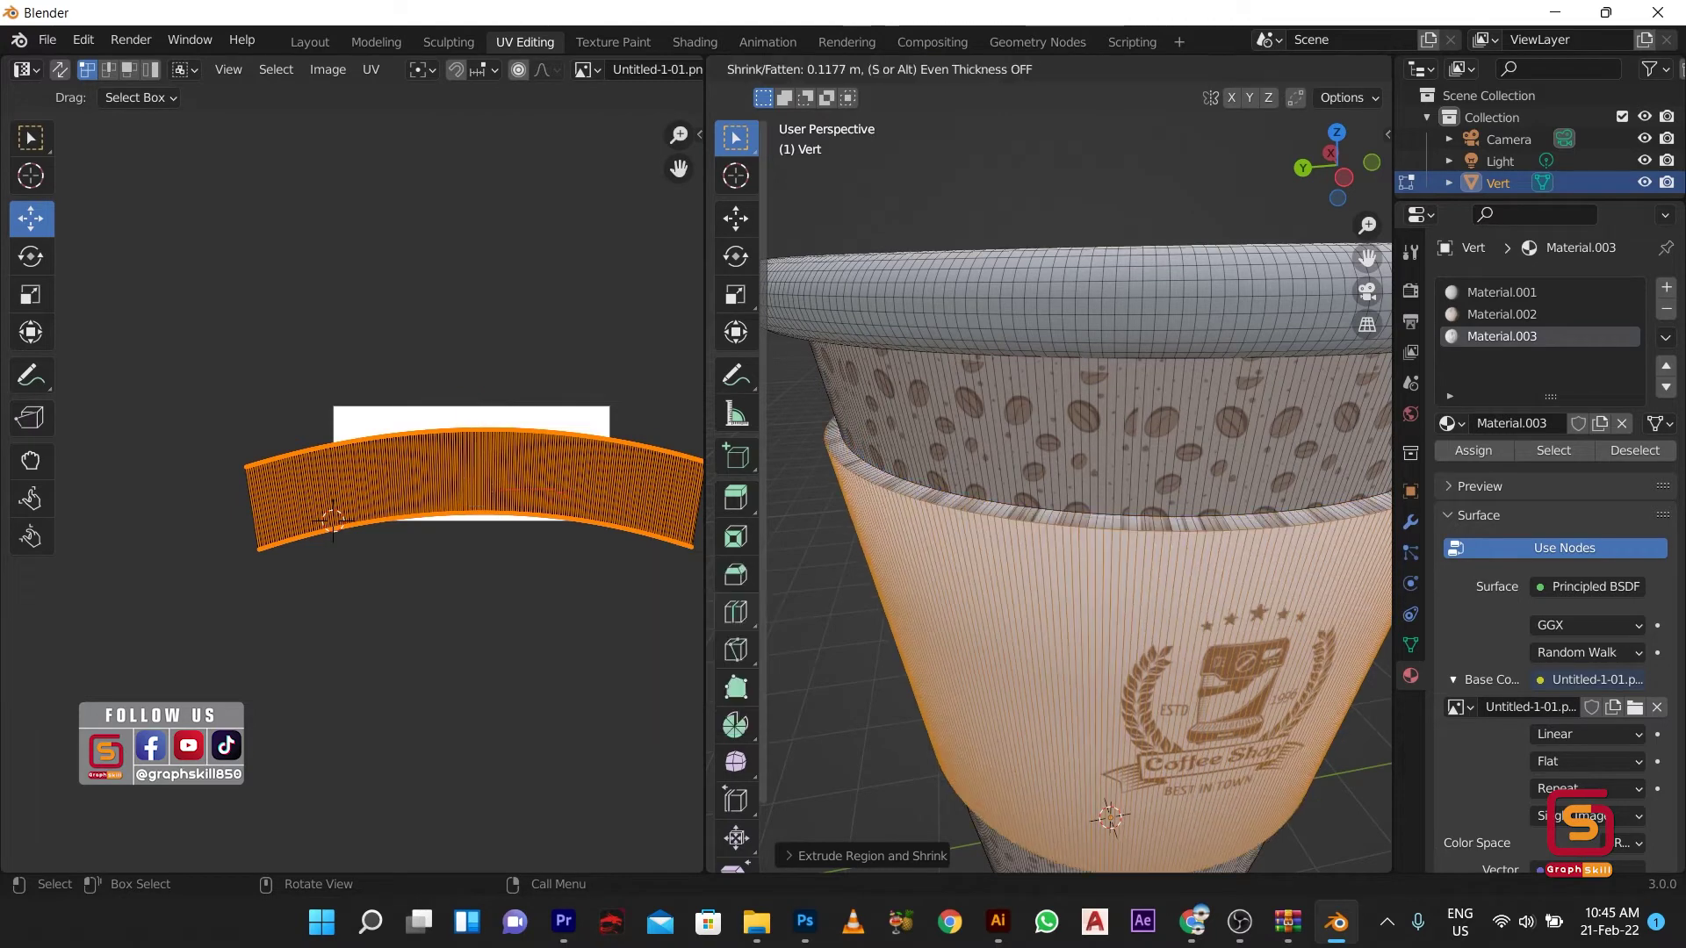
key("Return")
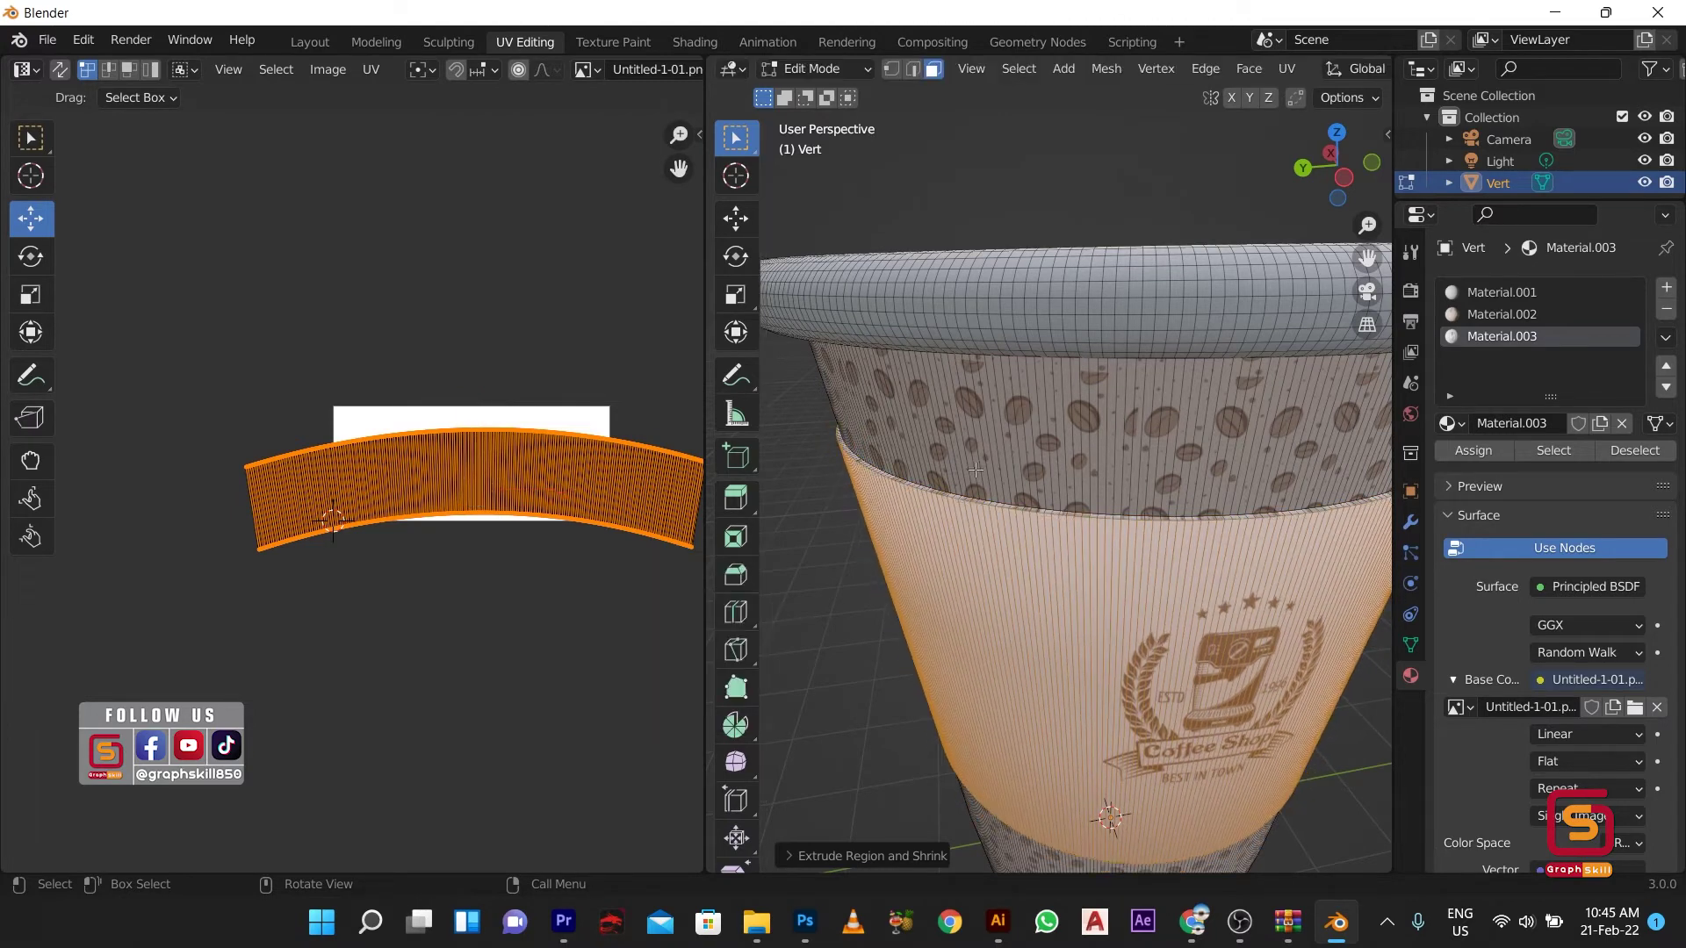
scroll(1076, 492, "down", 5)
scroll(467, 441, "up", 2)
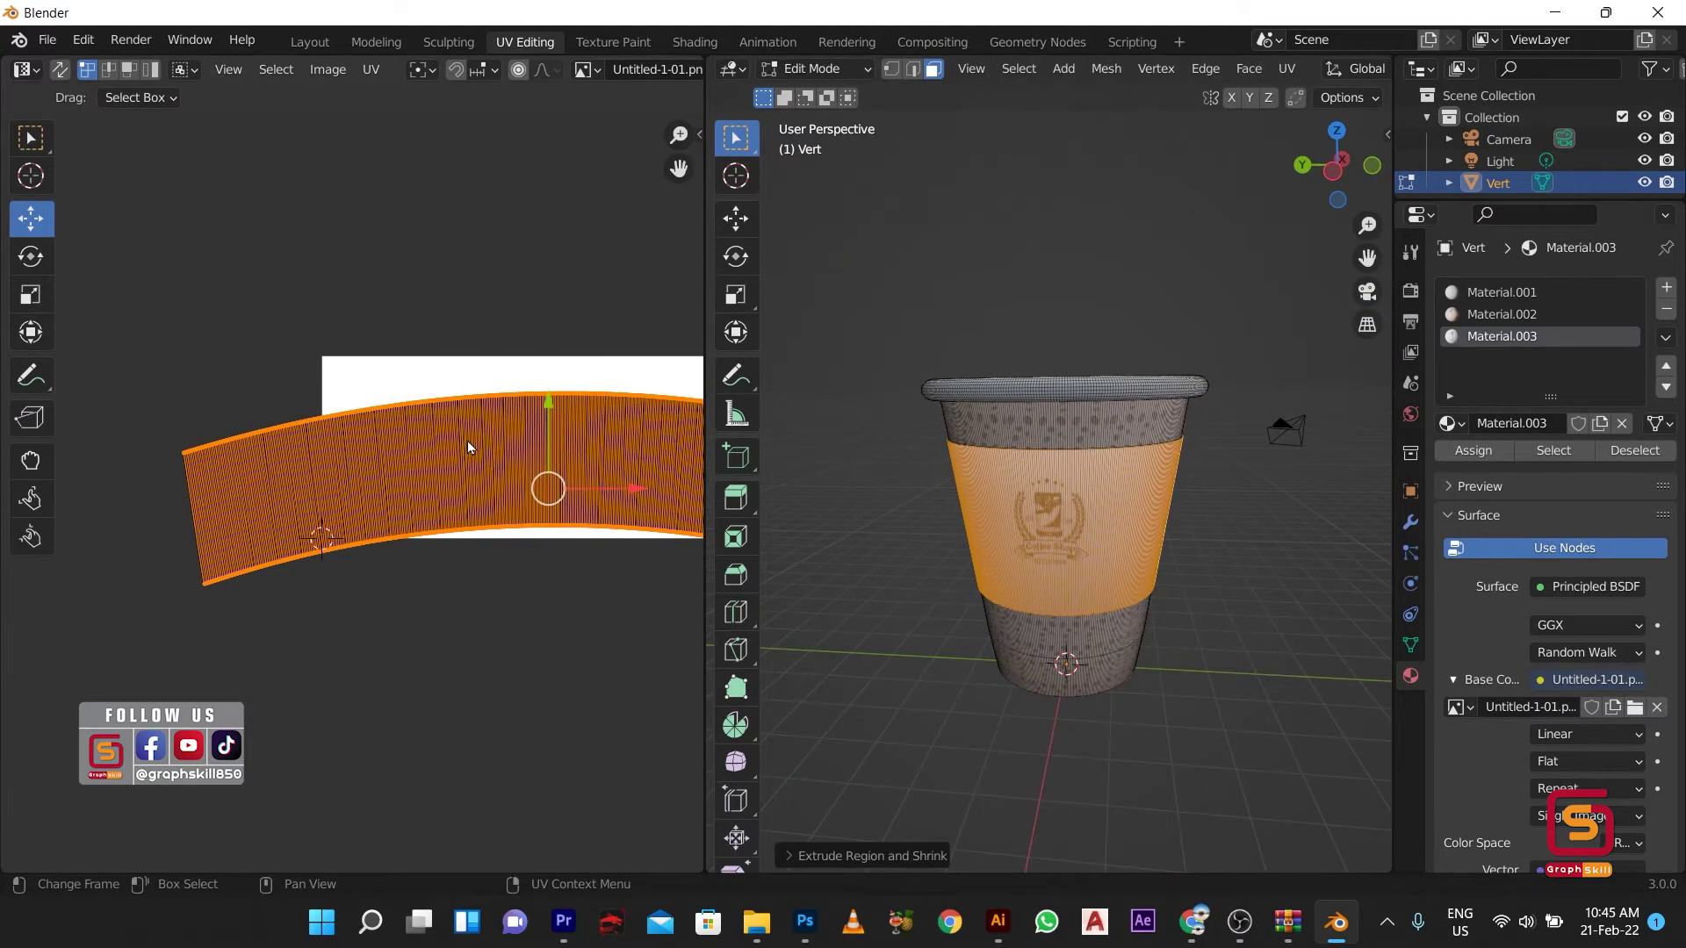
key("s")
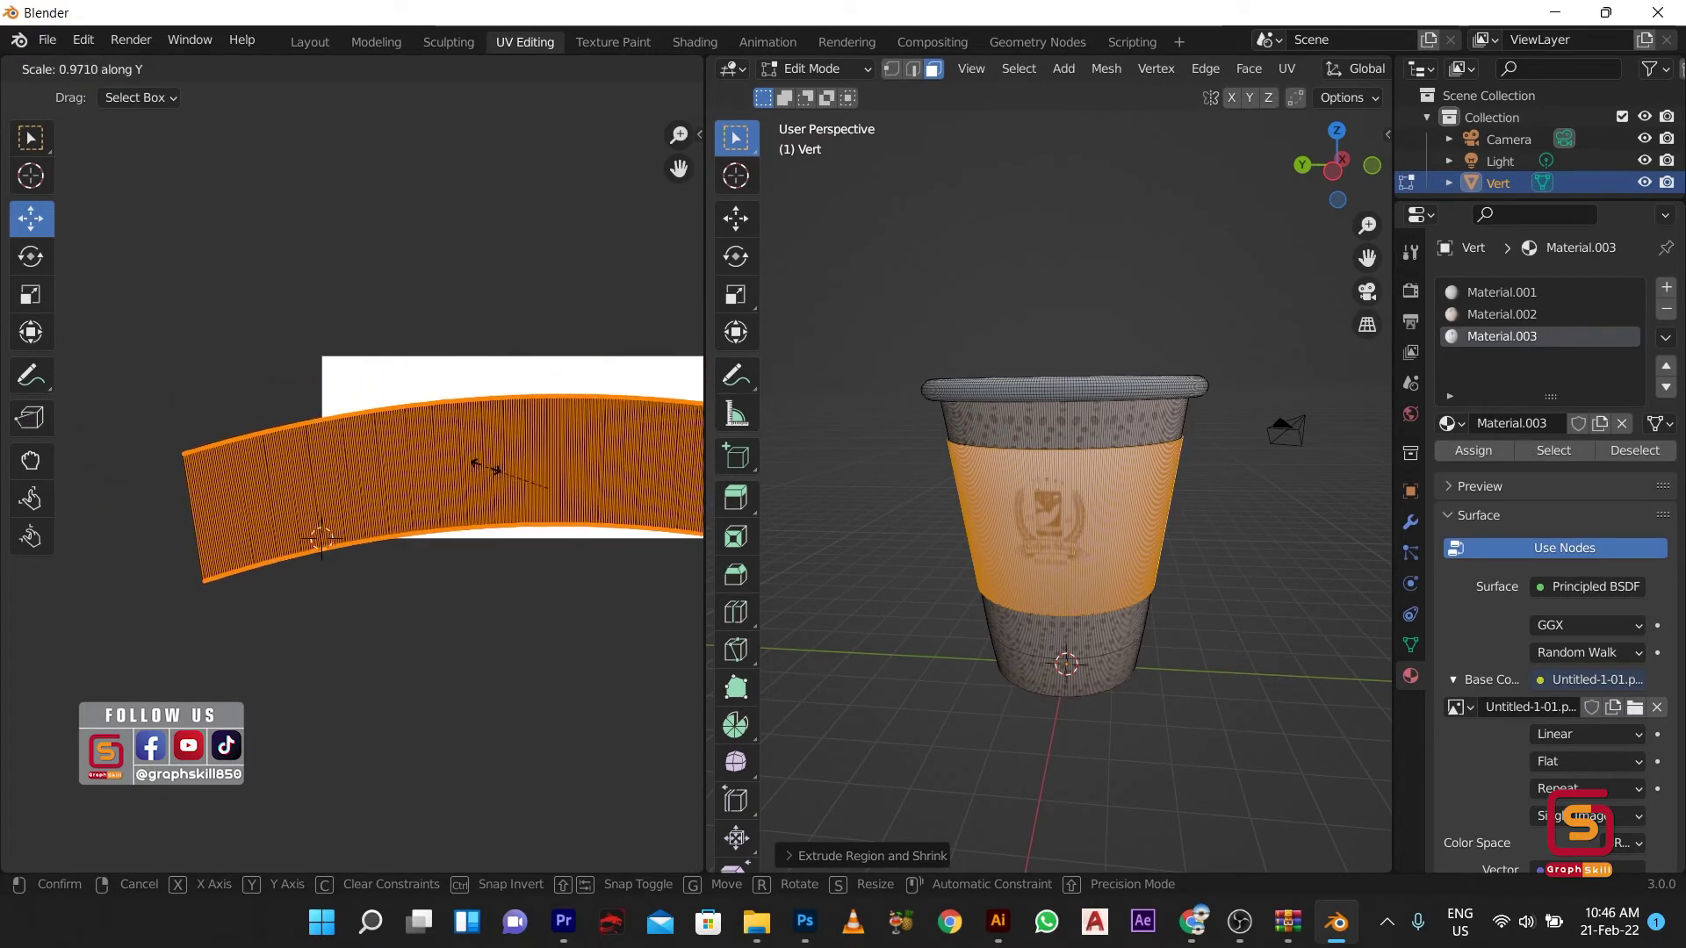
Step: Rescale the logo's UV island, then narrow it along X
left_click(487, 466)
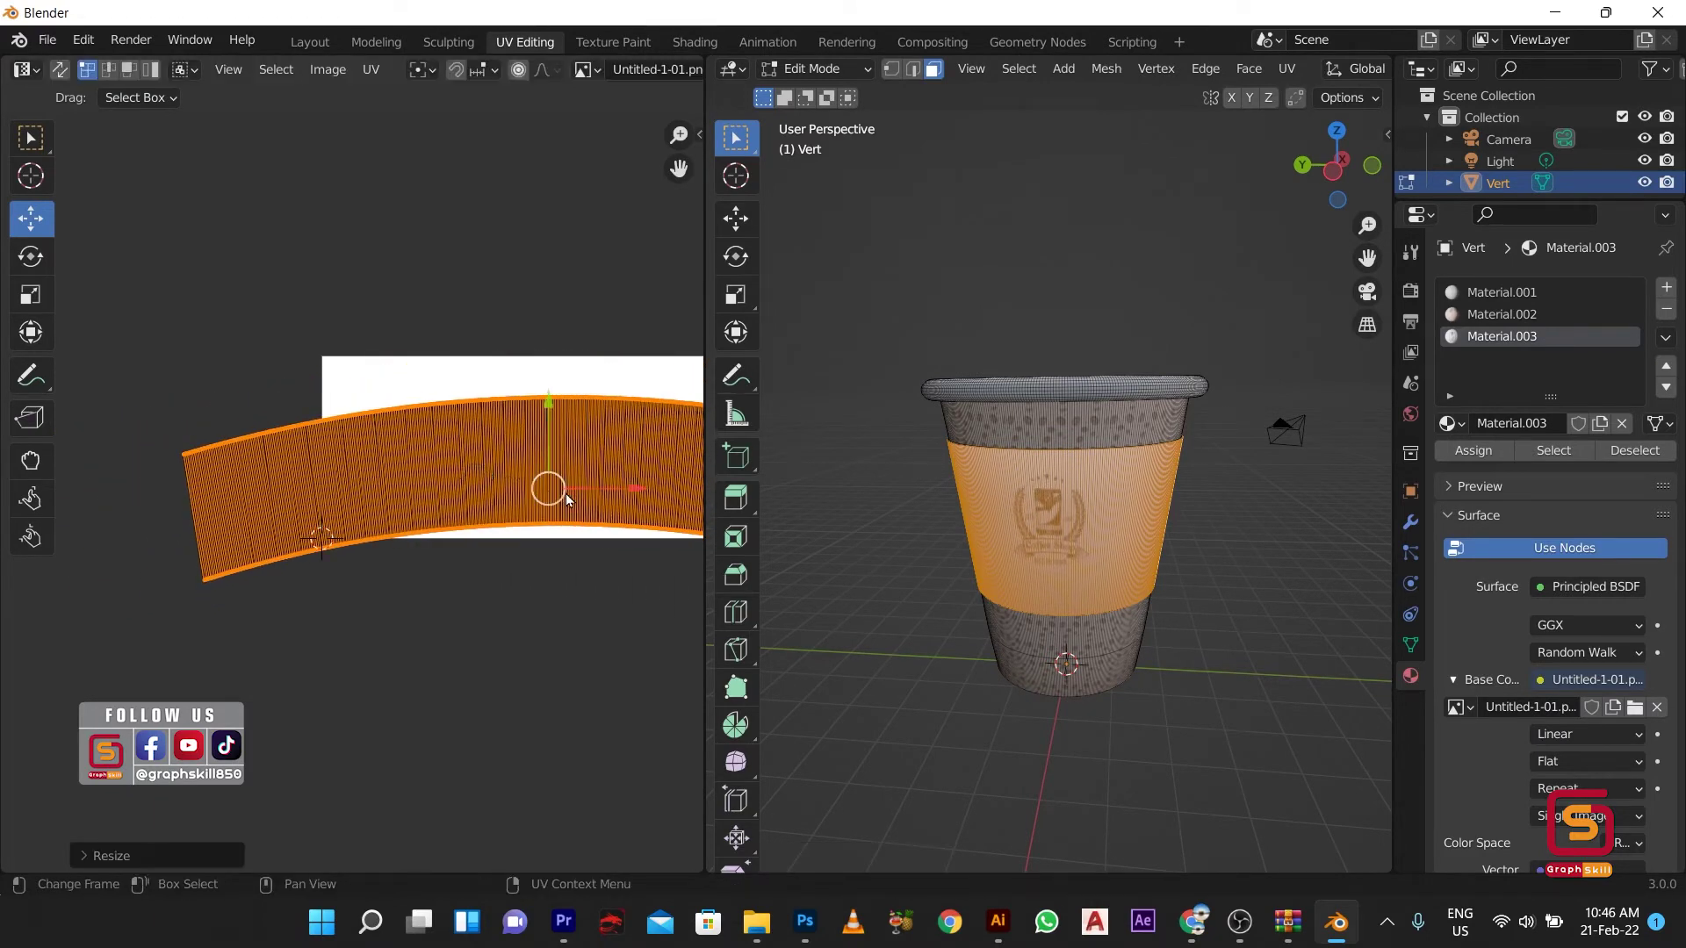
middle_click_drag(565, 494, 449, 494)
key("s")
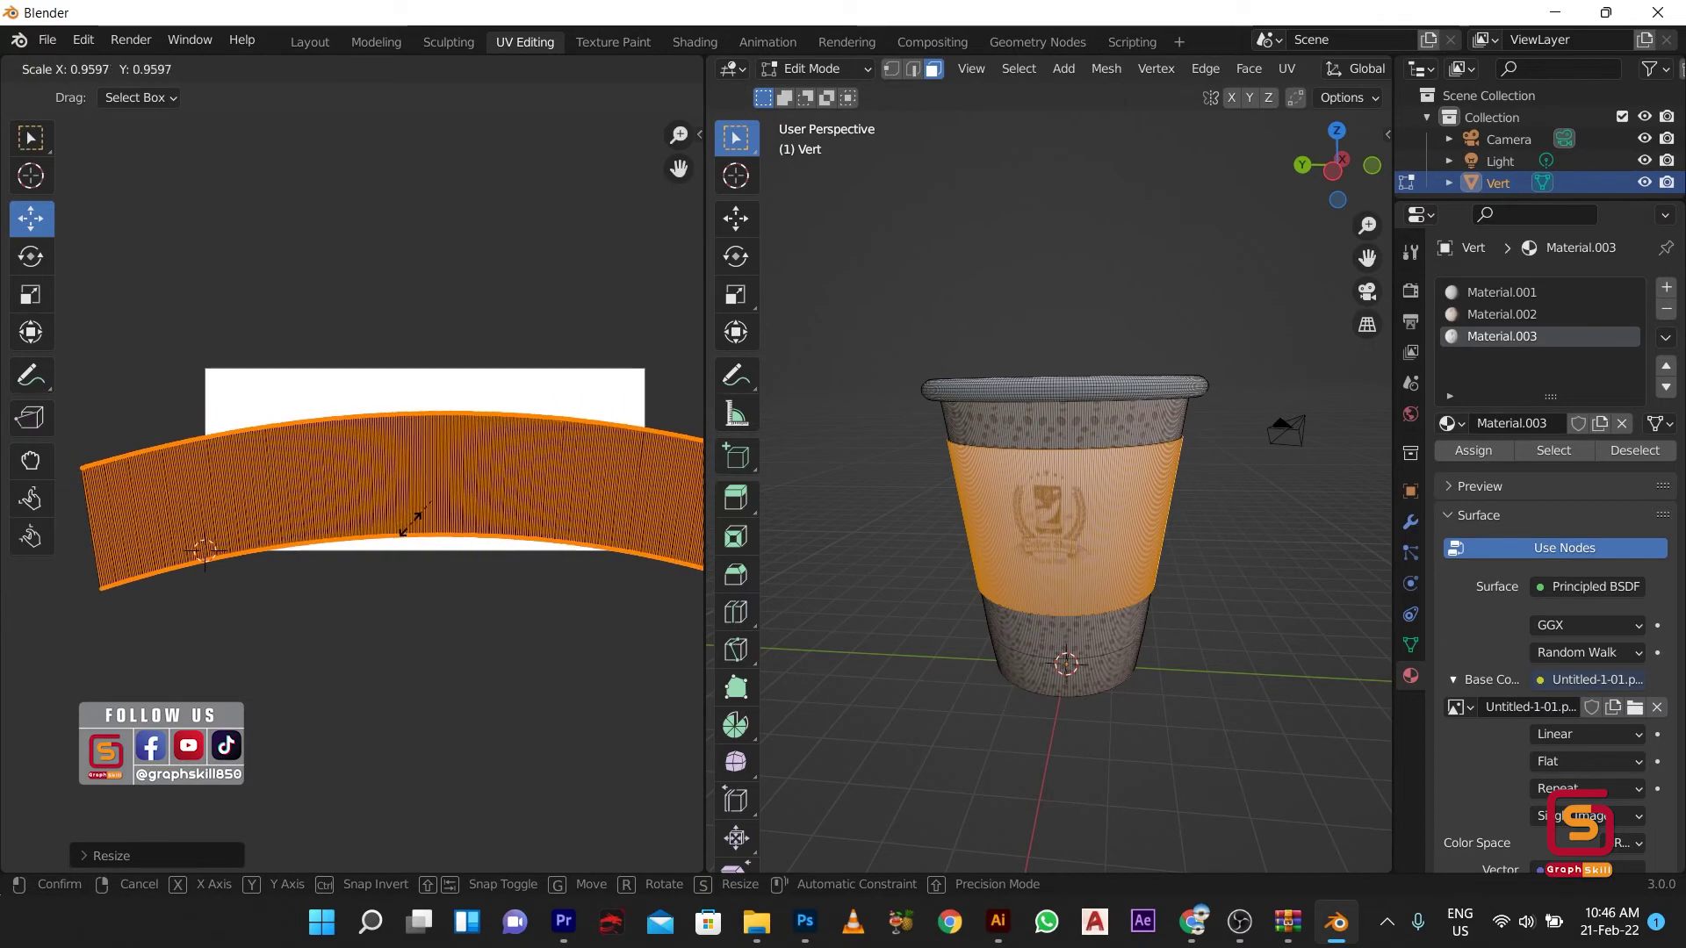
key("x")
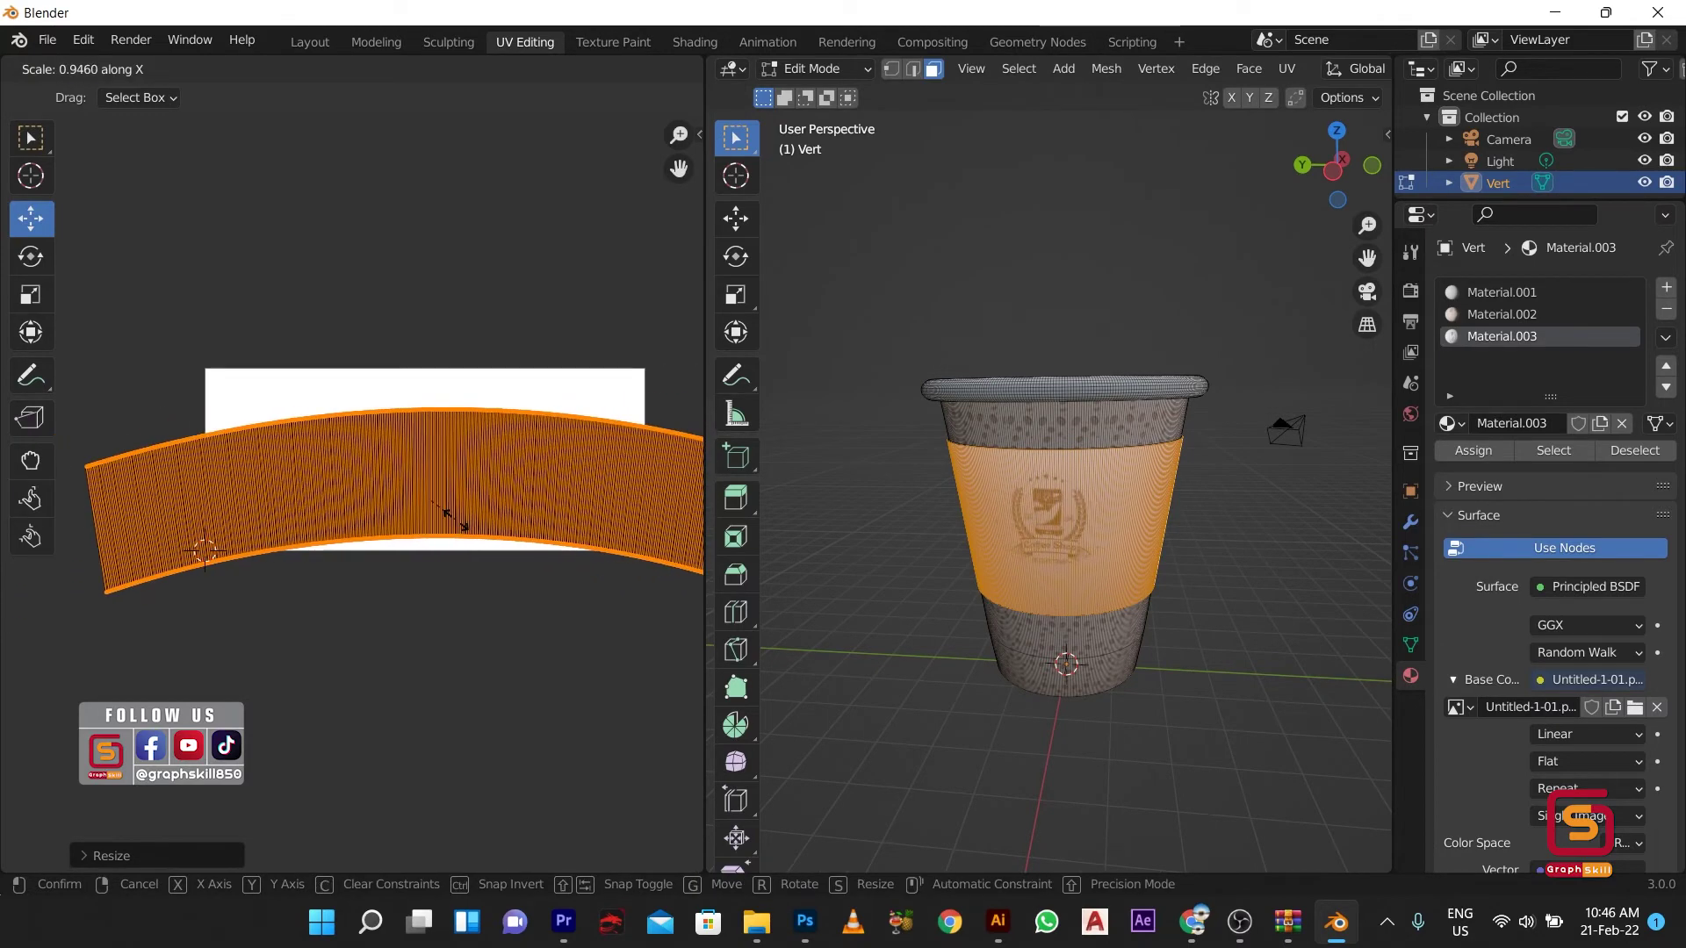
left_click(452, 529)
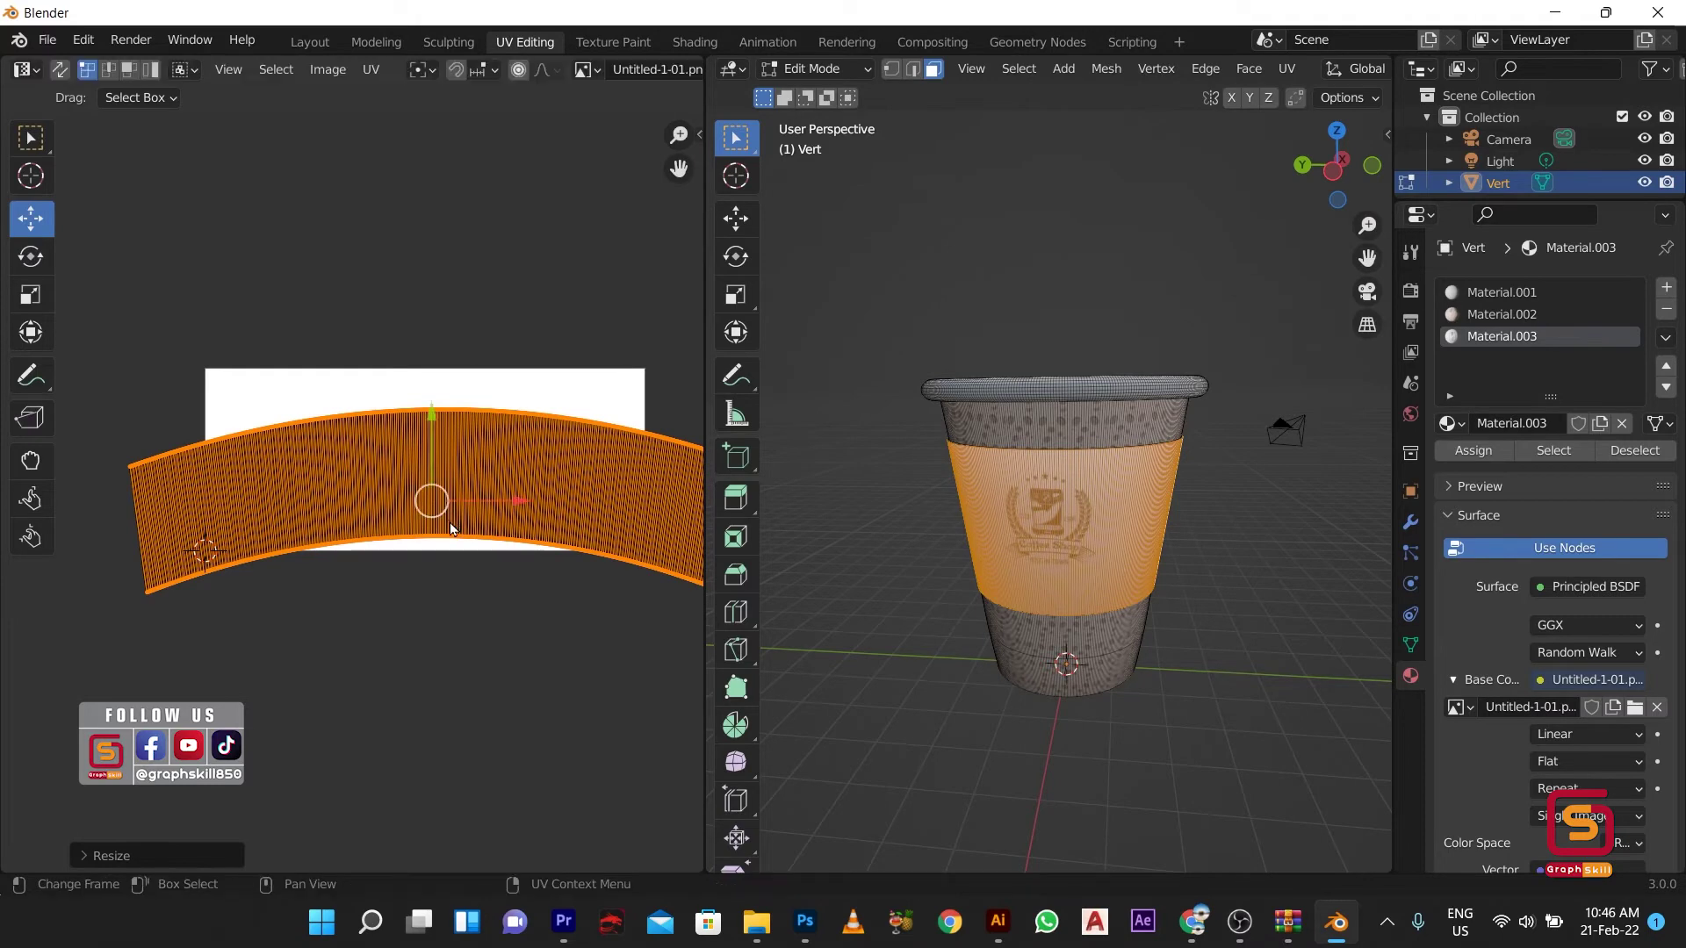
Step: Preview the textured cup in Object Mode from several angles, then return to Edit Mode
key("Tab")
middle_click_drag(968, 594, 1210, 620)
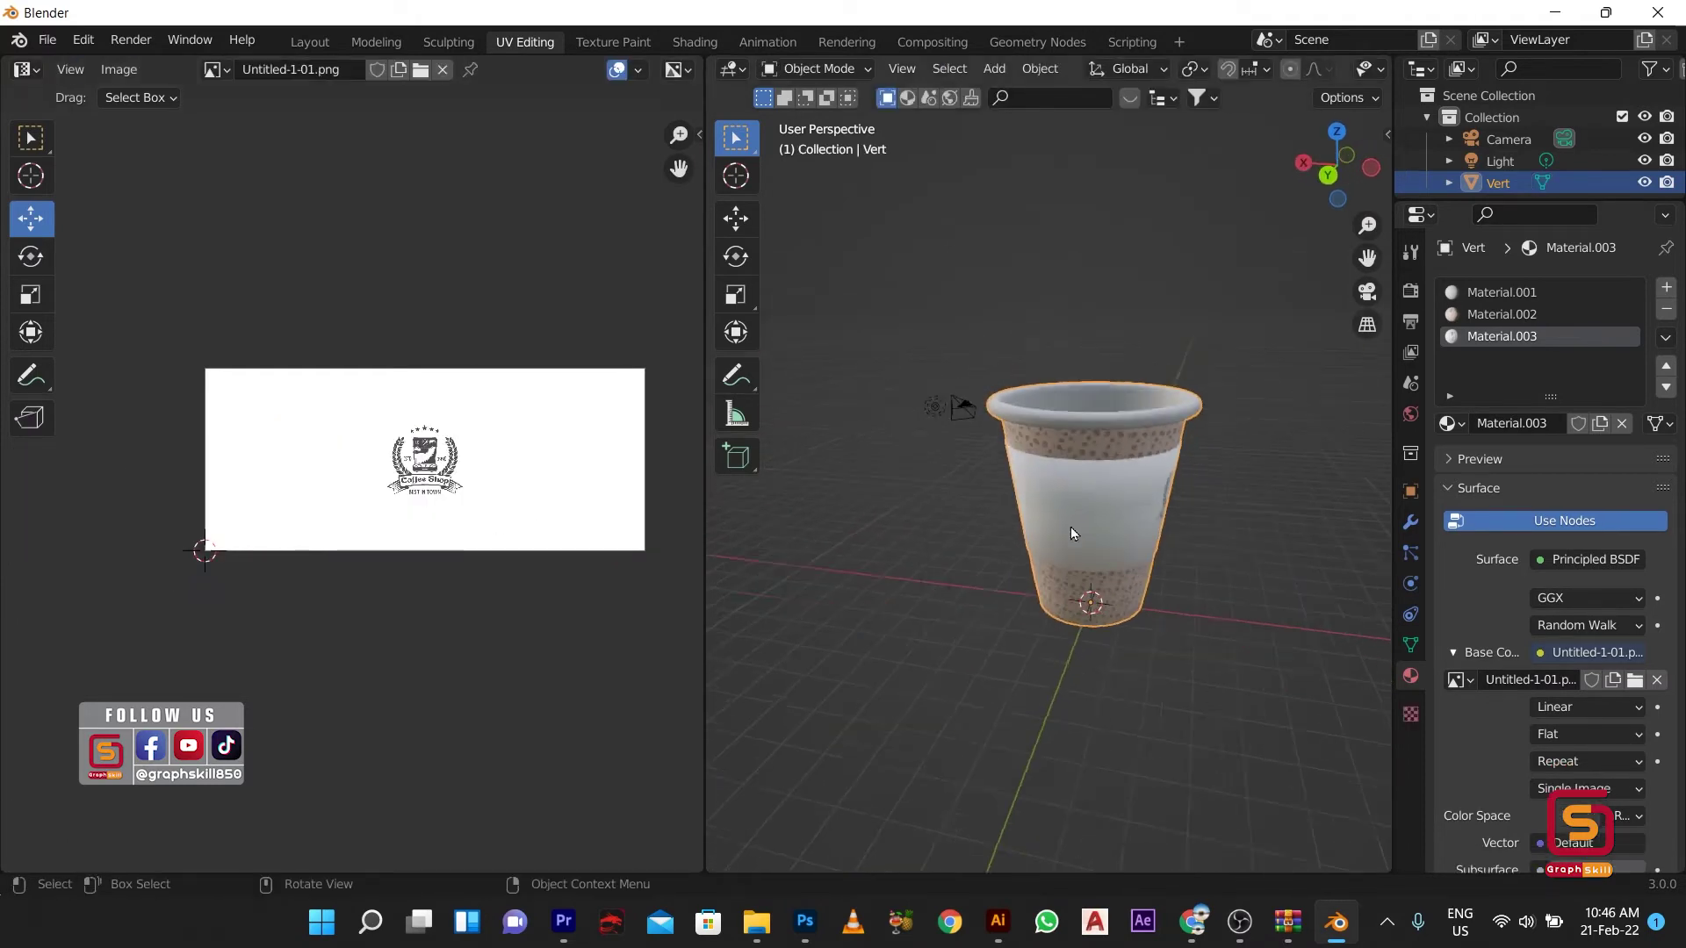
scroll(1071, 527, "down", 5)
middle_click_drag(977, 569, 772, 534)
key("KP_Decimal")
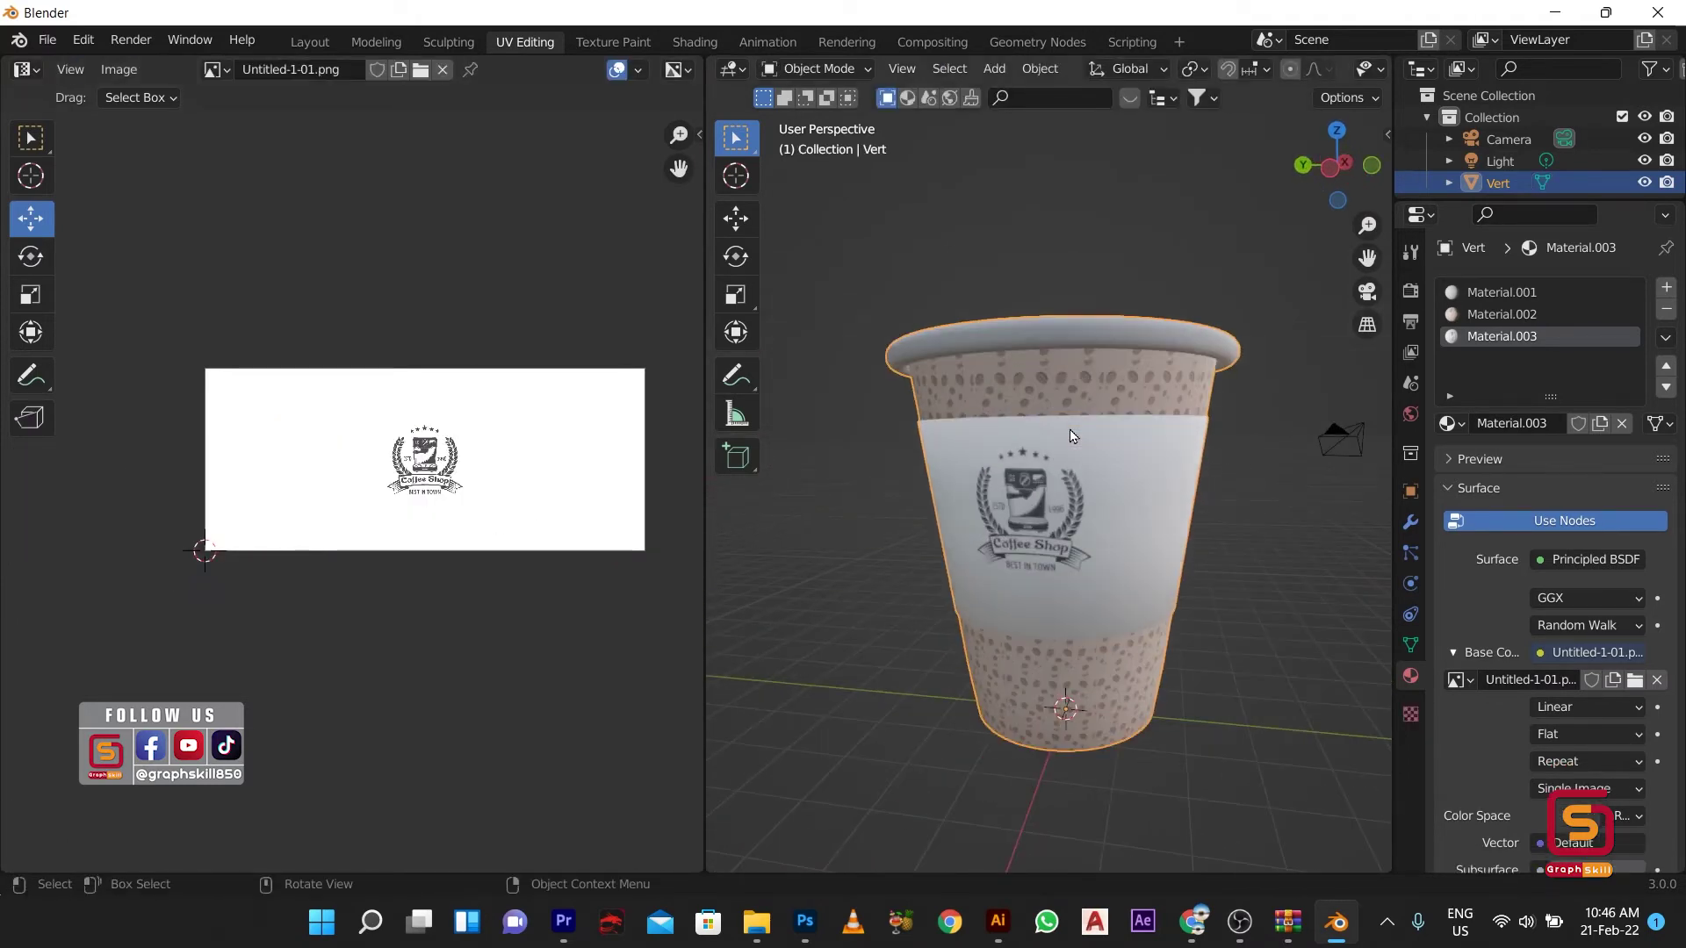
mouse_move(1071, 437)
middle_mouse_down()
mouse_move(1105, 498)
mouse_move(1095, 623)
mouse_move(1072, 404)
middle_mouse_up()
key("Tab")
Step: View the cup from its left side and widen the 3D viewport
scroll(1071, 386, "up", 4)
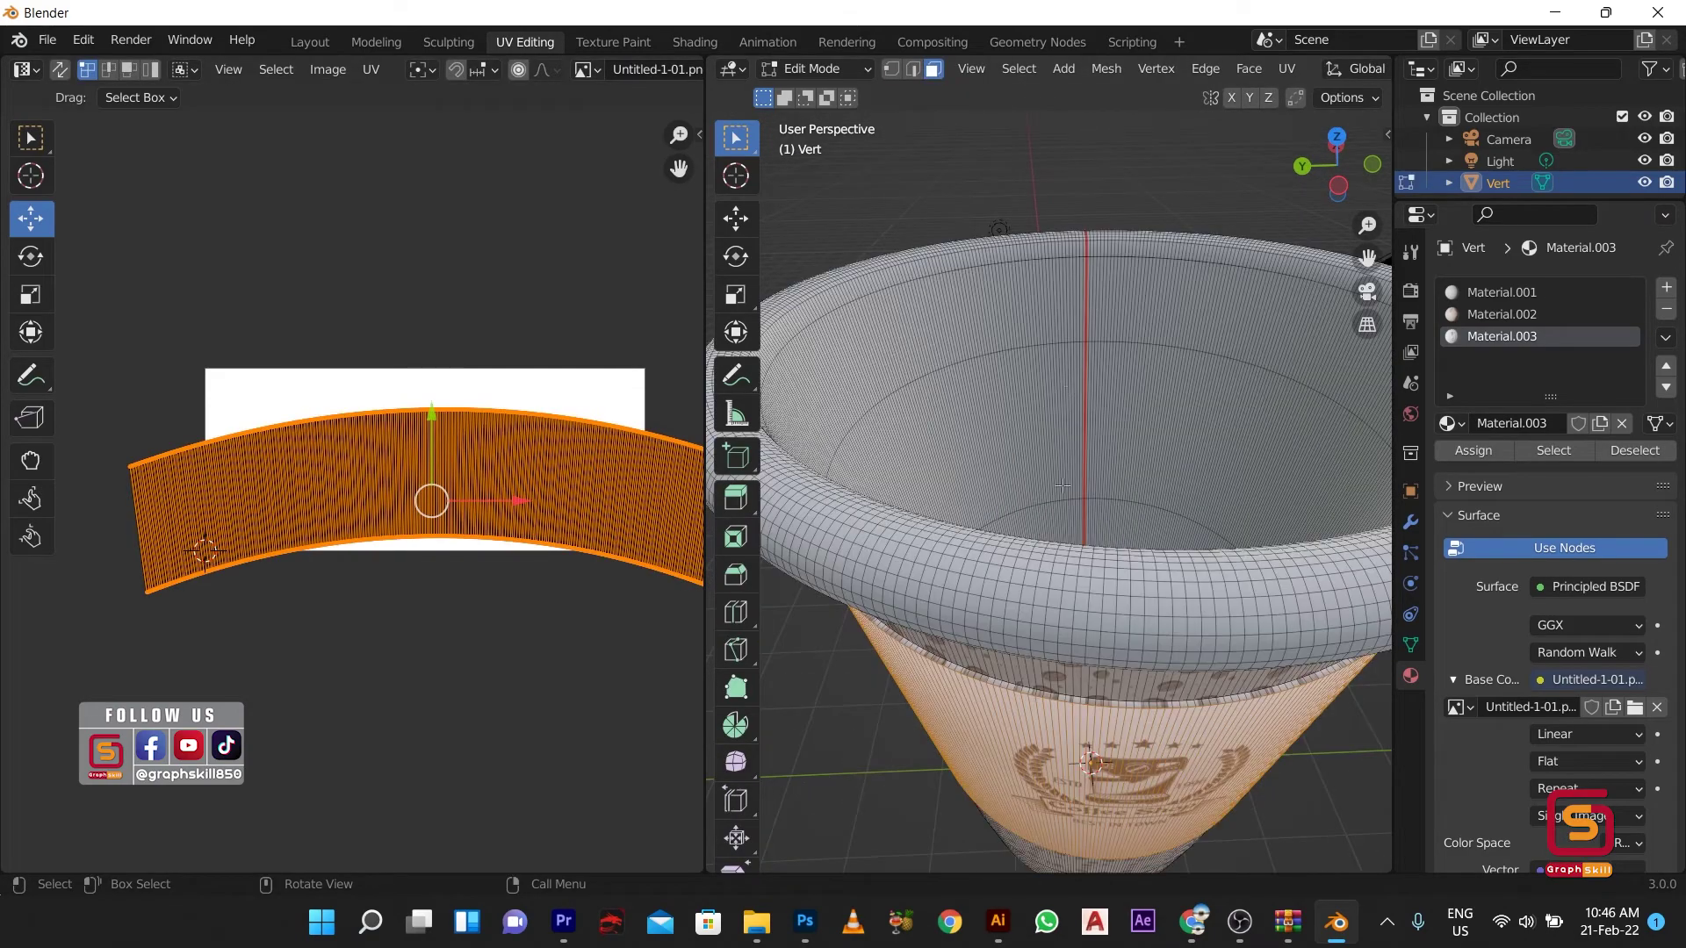
left_click(1337, 186)
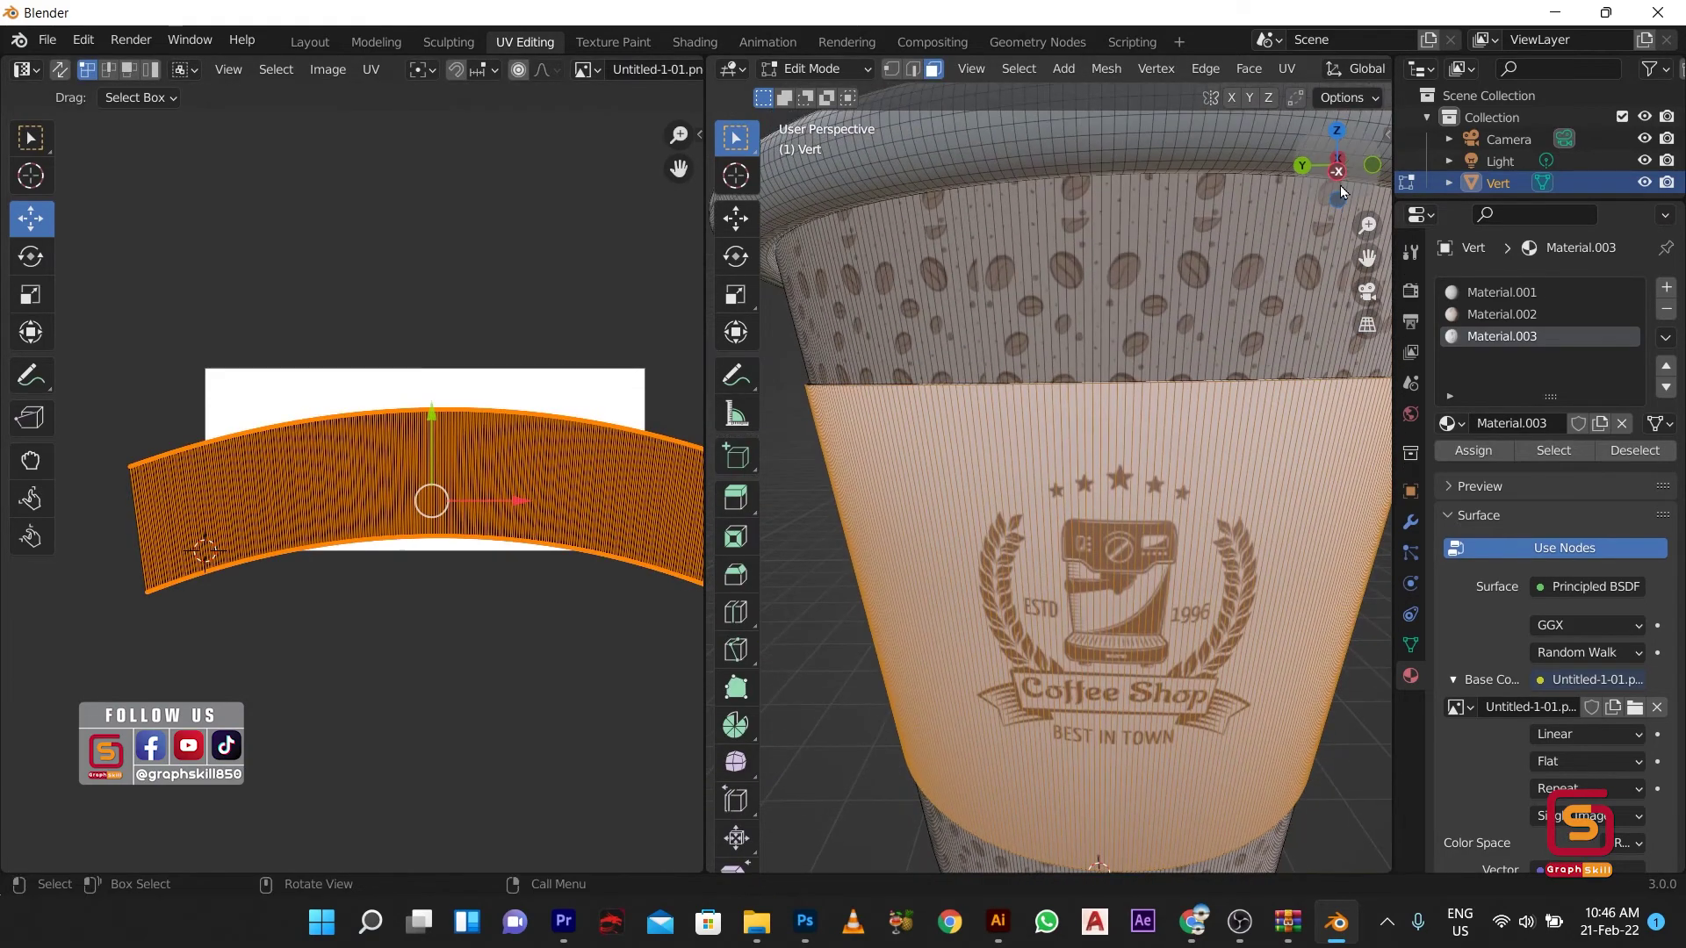
scroll(989, 361, "down", 2)
scroll(989, 361, "up", 1)
scroll(989, 362, "up", 1)
scroll(989, 361, "up", 1)
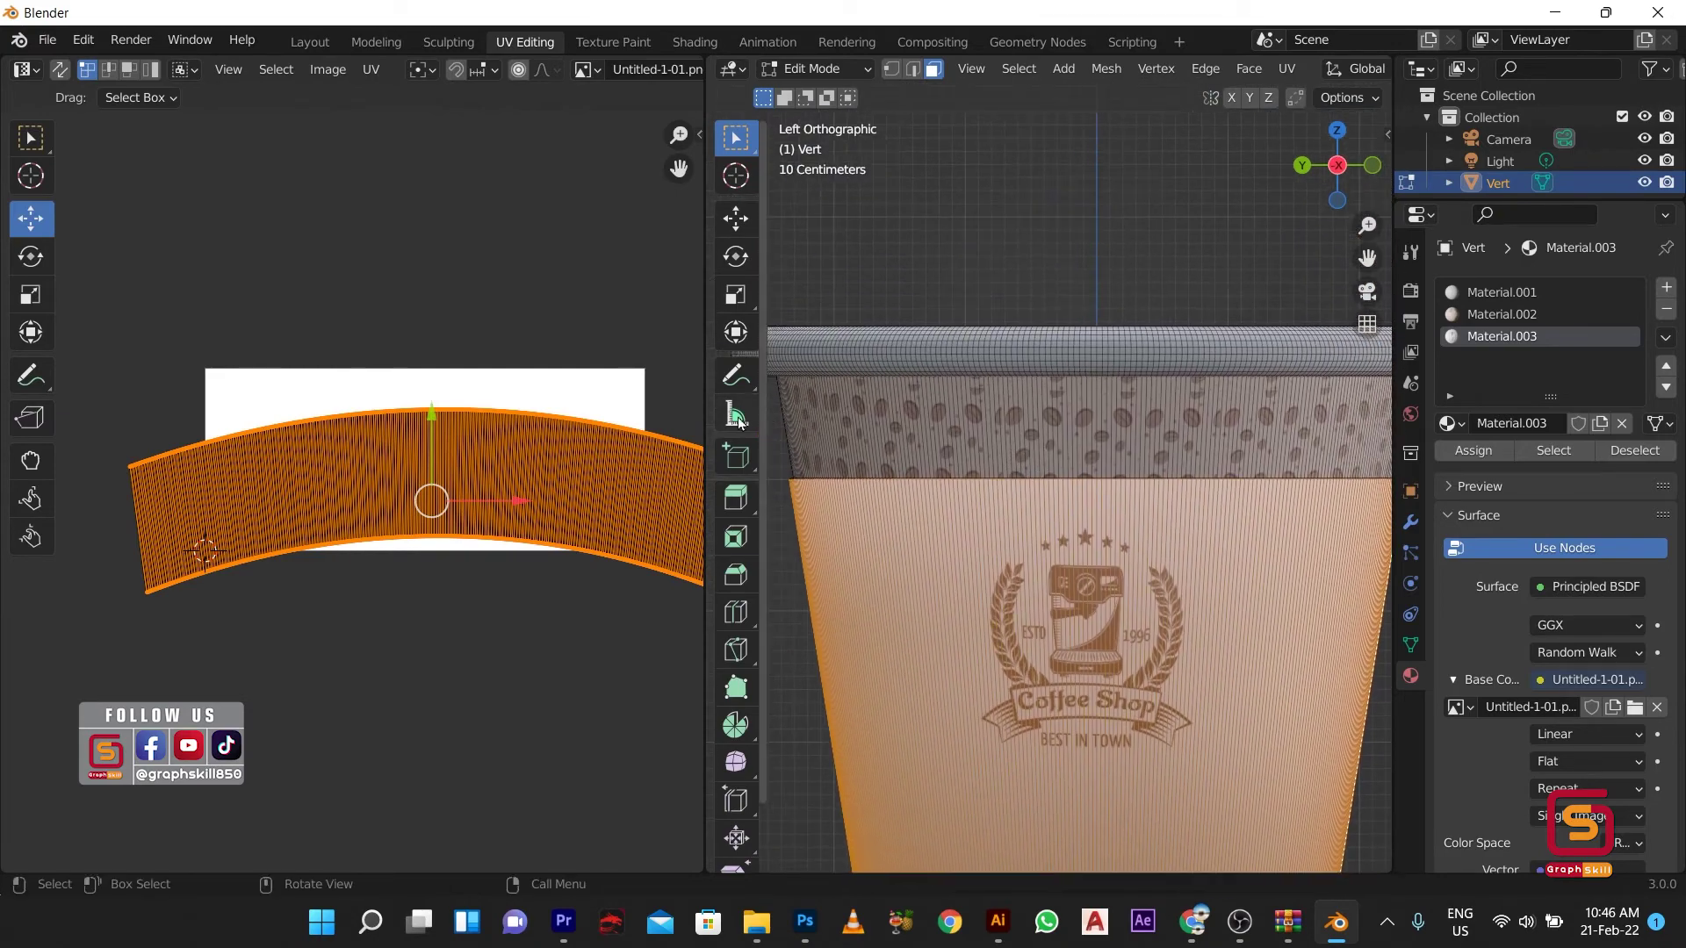
left_click_drag(711, 408, 283, 409)
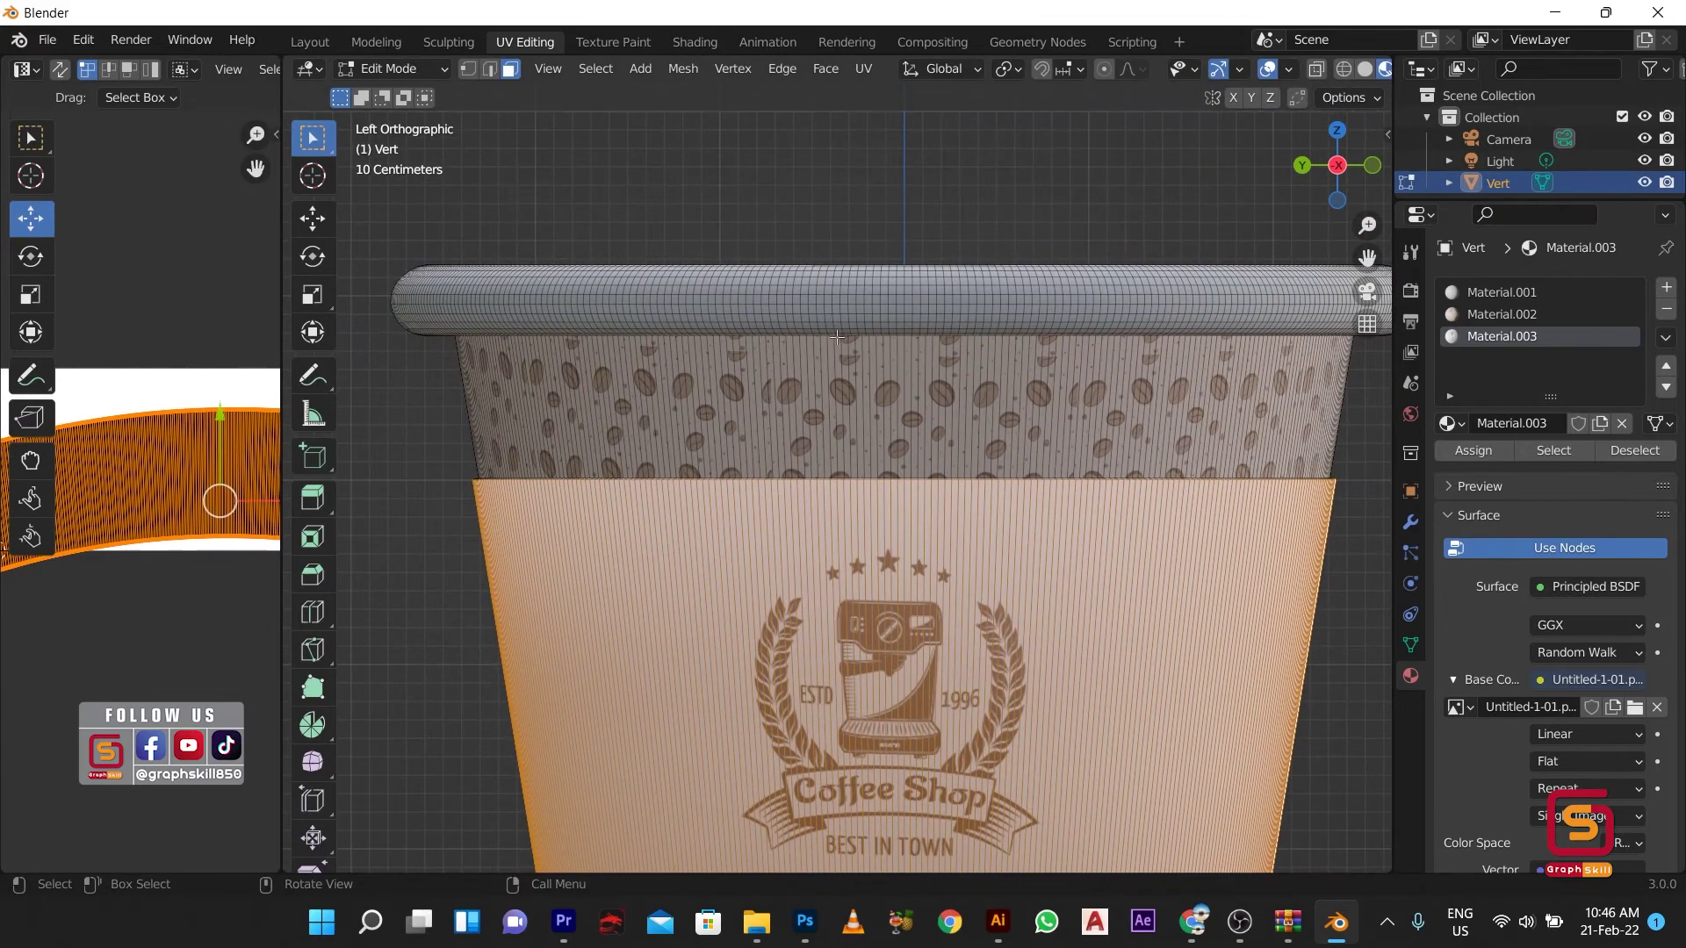
Step: Try selecting face loops around the cup's rim, then clear the selection
key("alt+a")
left_click(845, 302, "alt")
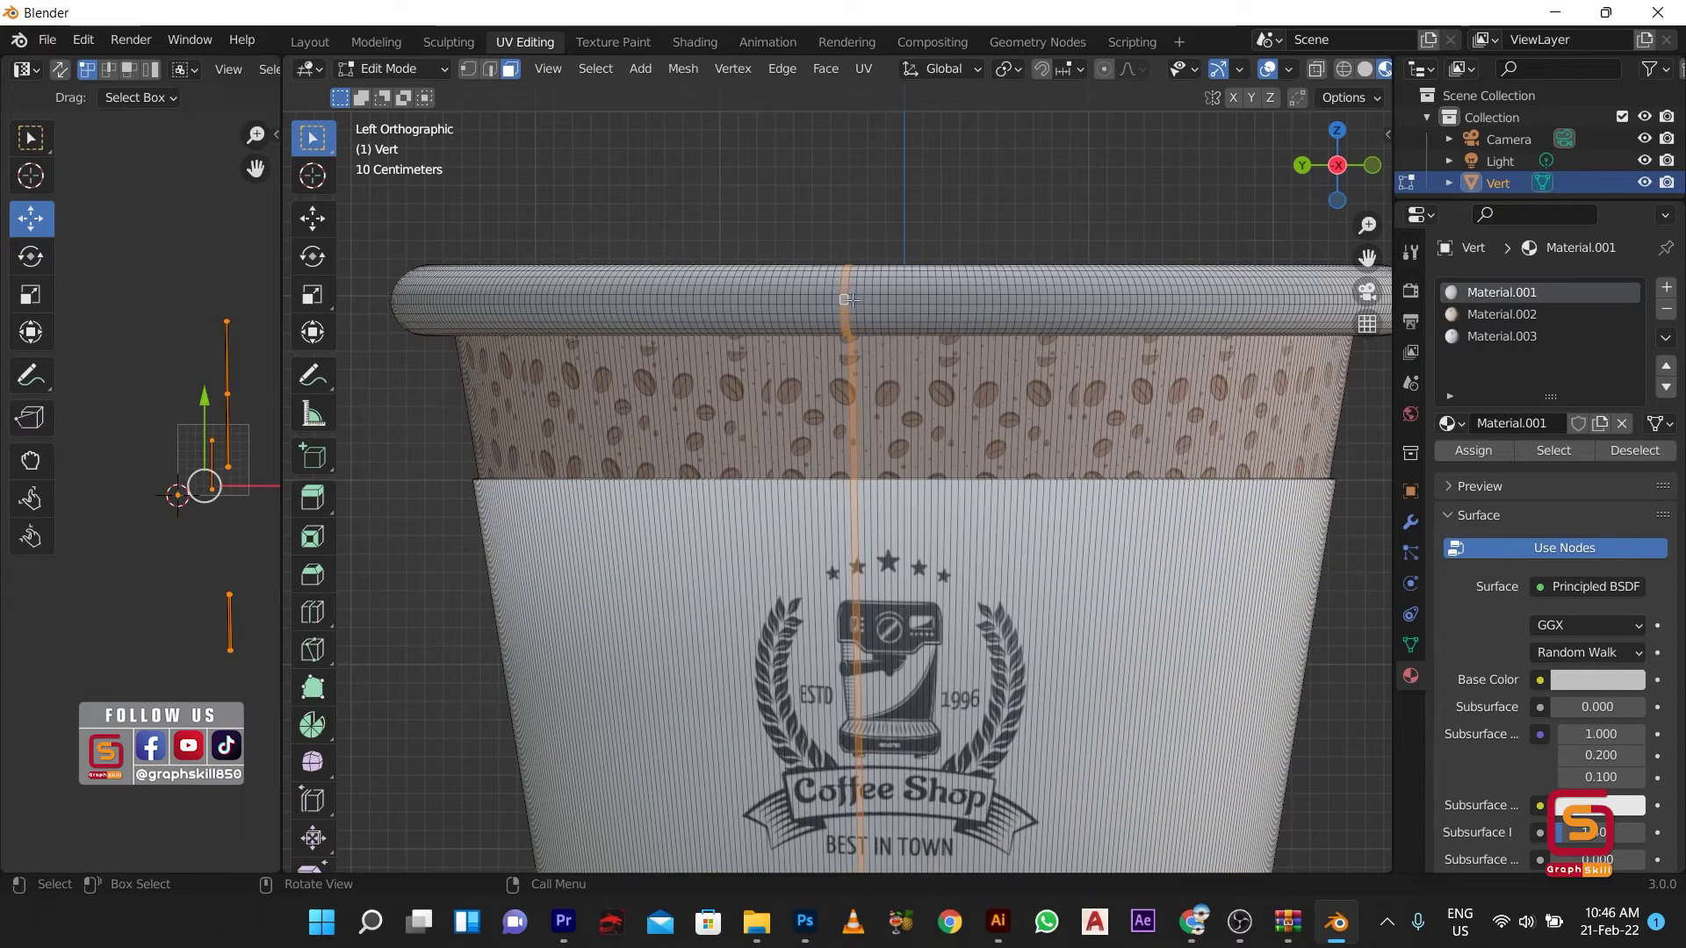
scroll(852, 300, "up", 5)
scroll(852, 299, "up", 5, "shift")
key("alt+a")
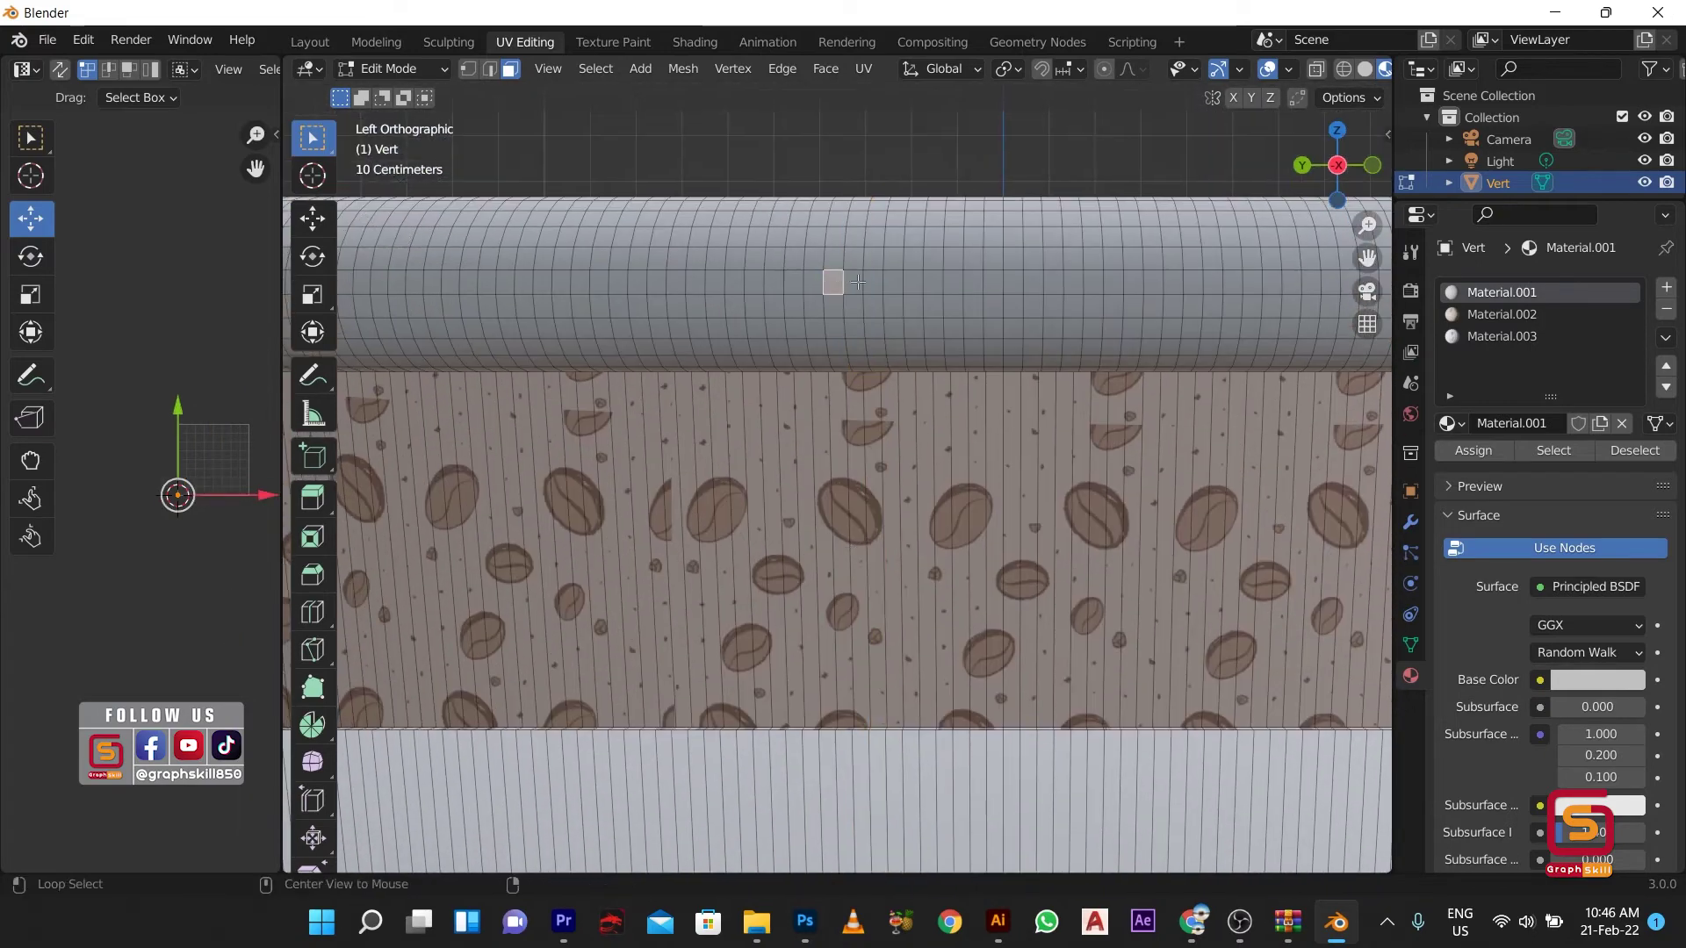
left_click(867, 282, "alt")
left_click(875, 304, "alt")
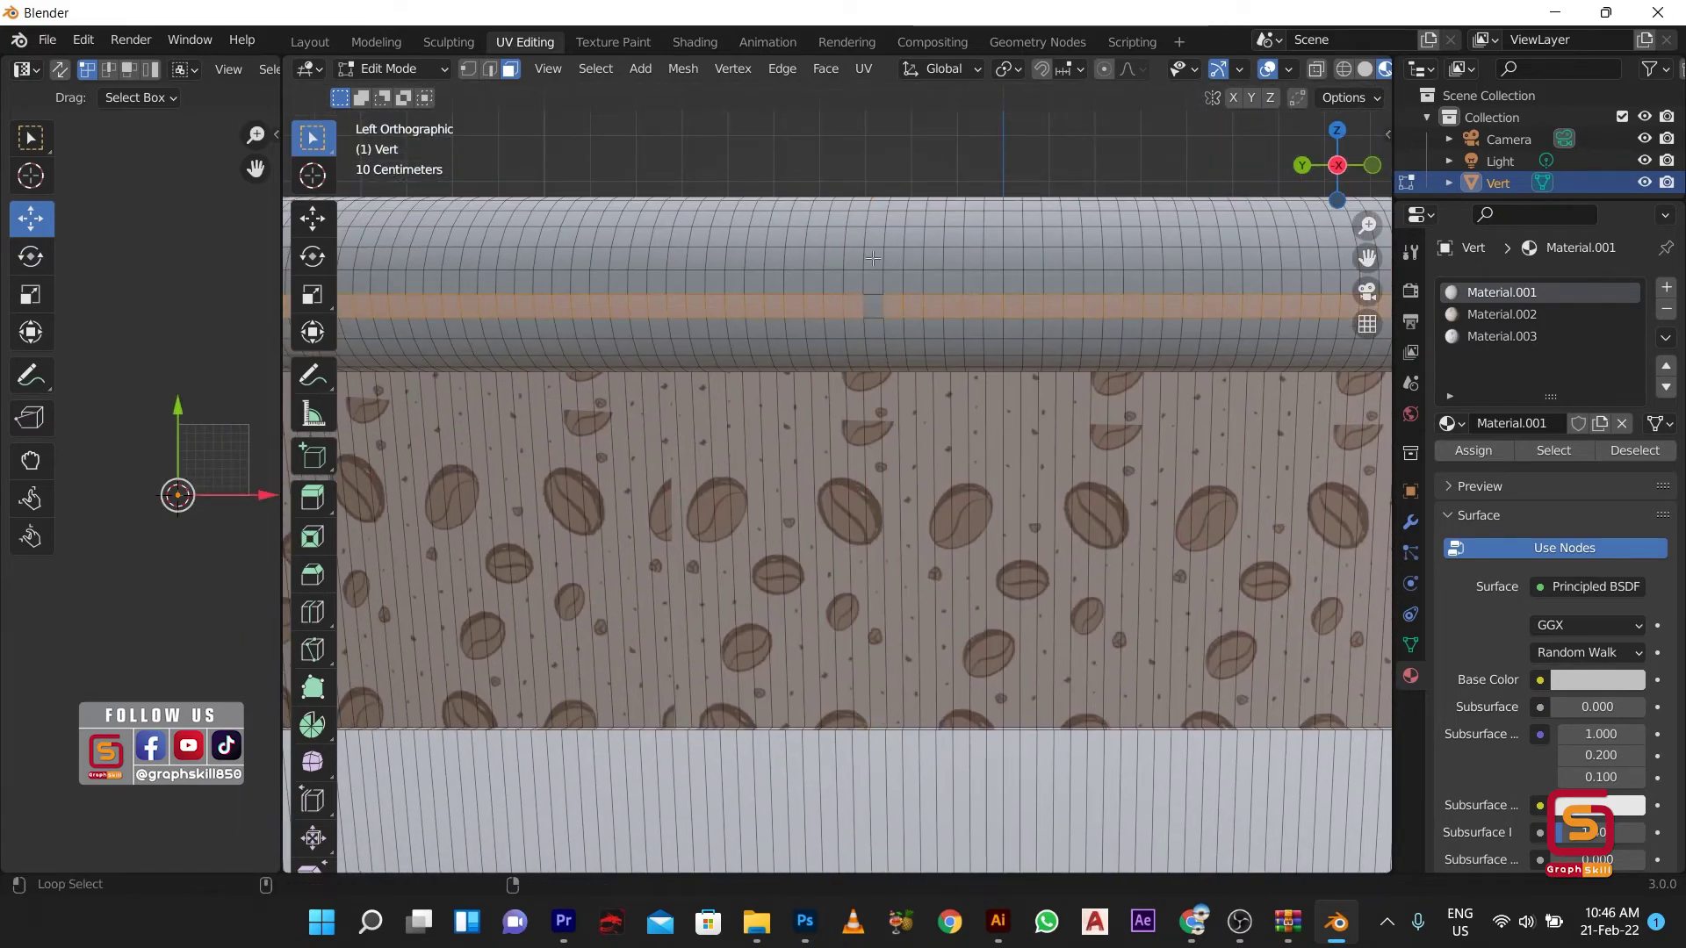
left_click(873, 299, "alt+shift")
key("alt+a")
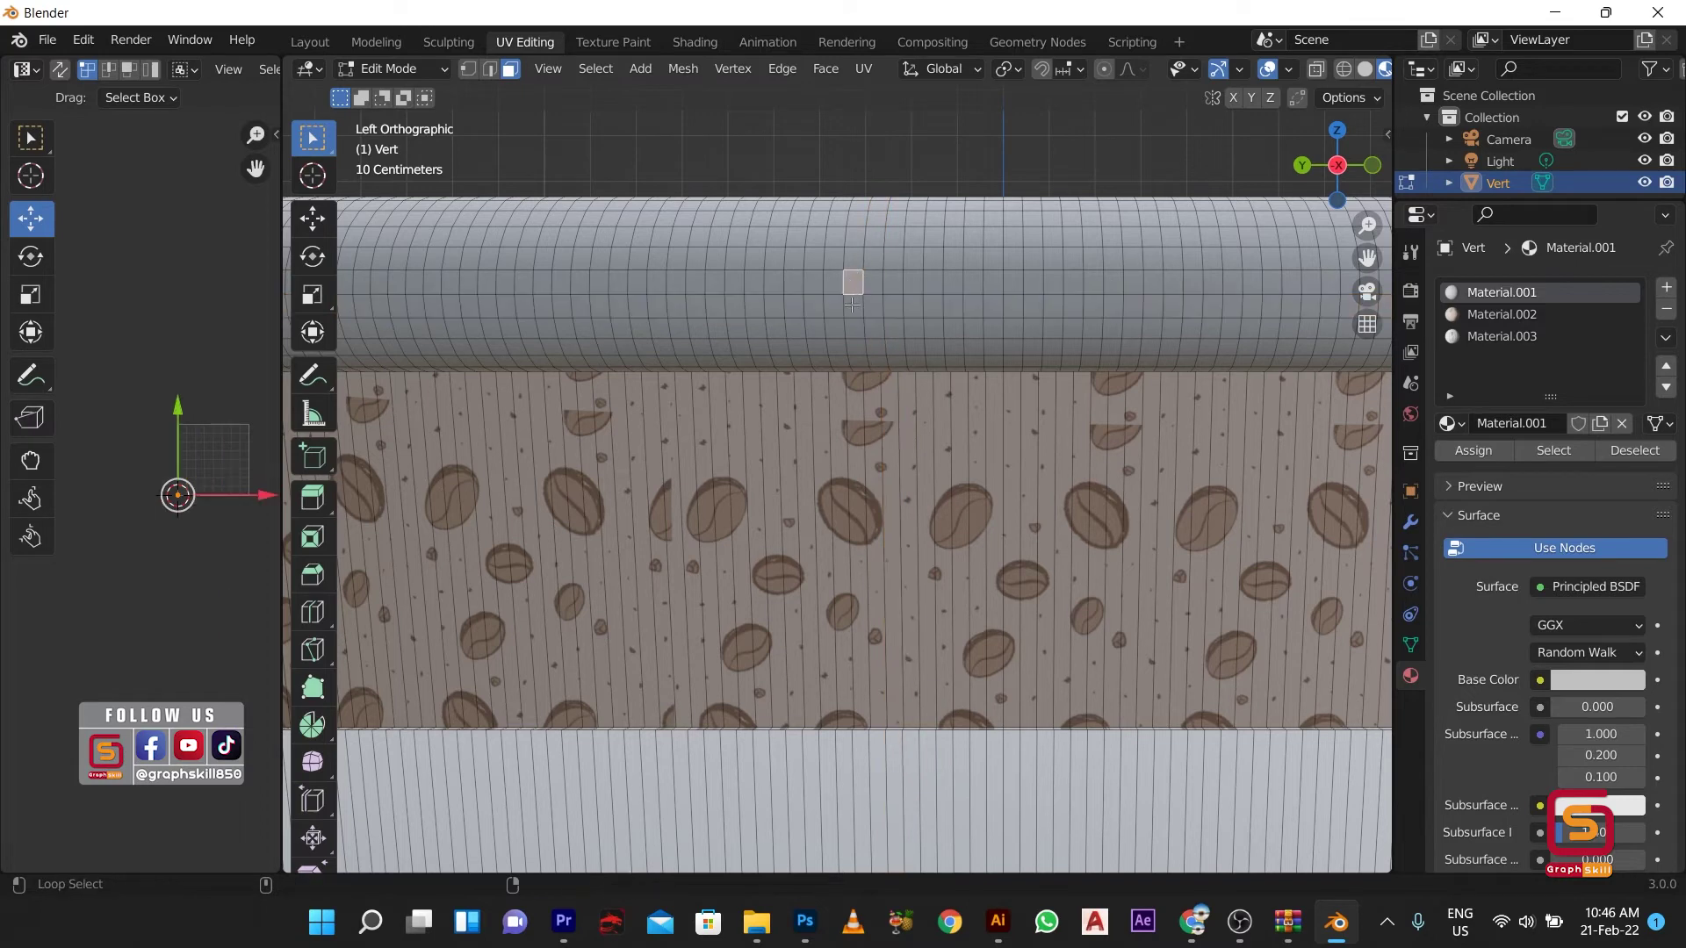
Step: Select the rim's face loops and switch to front orthographic view
left_click(854, 305, "alt")
left_click(867, 283, "alt+shift")
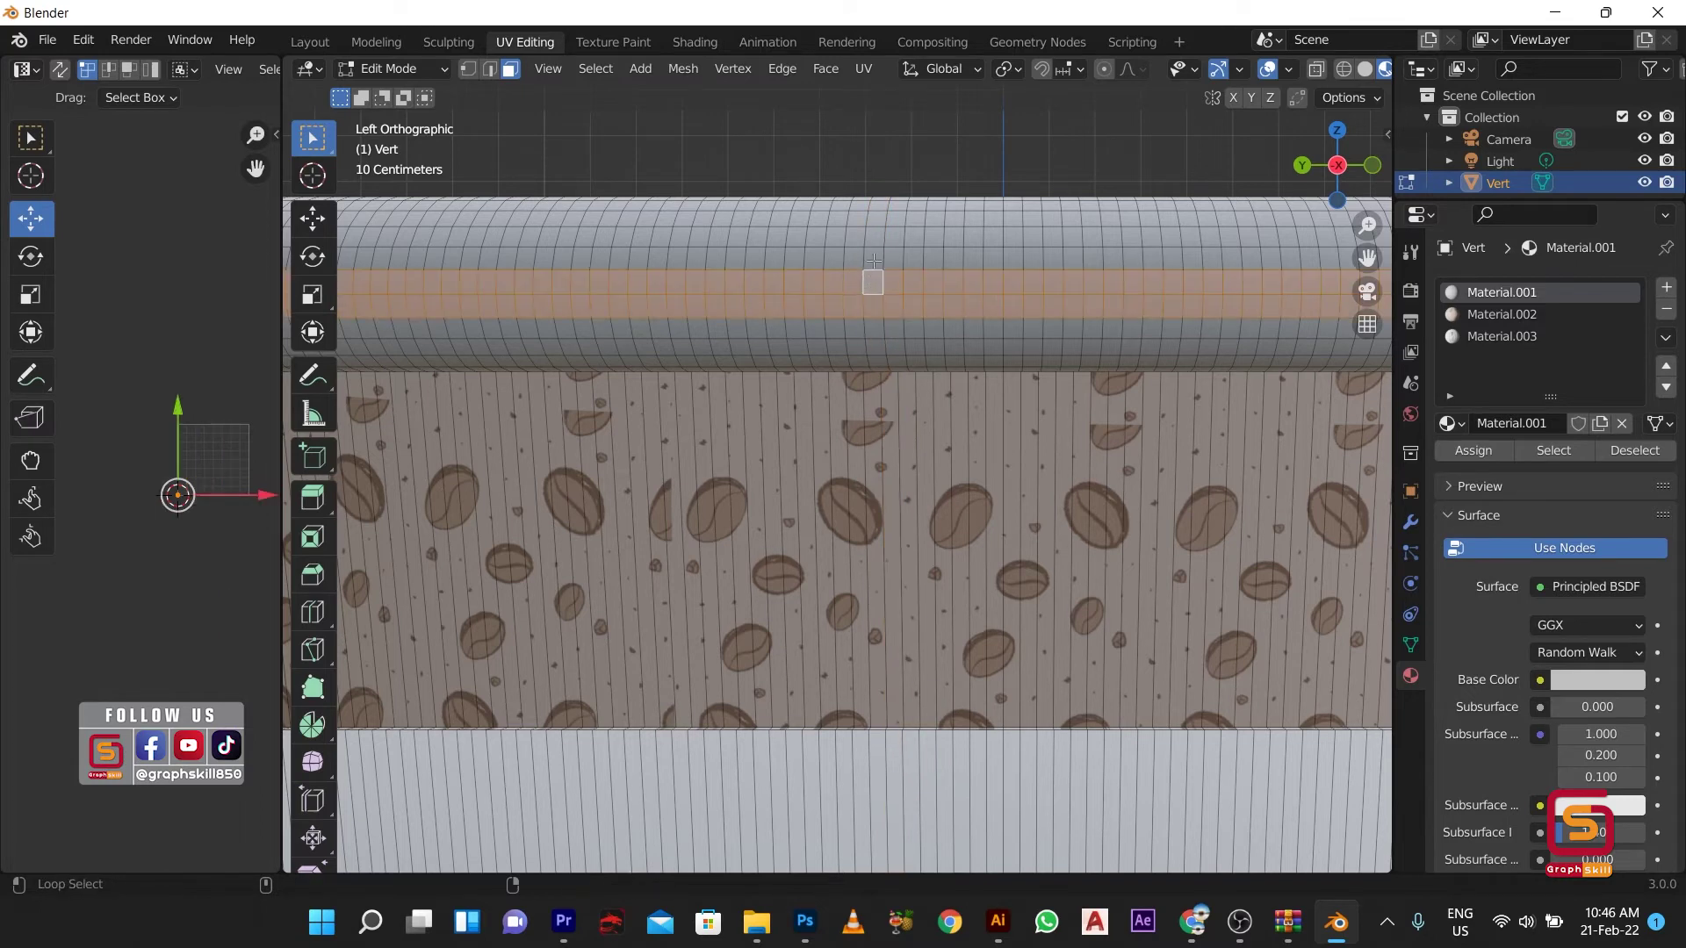
left_click(865, 259, "alt+shift")
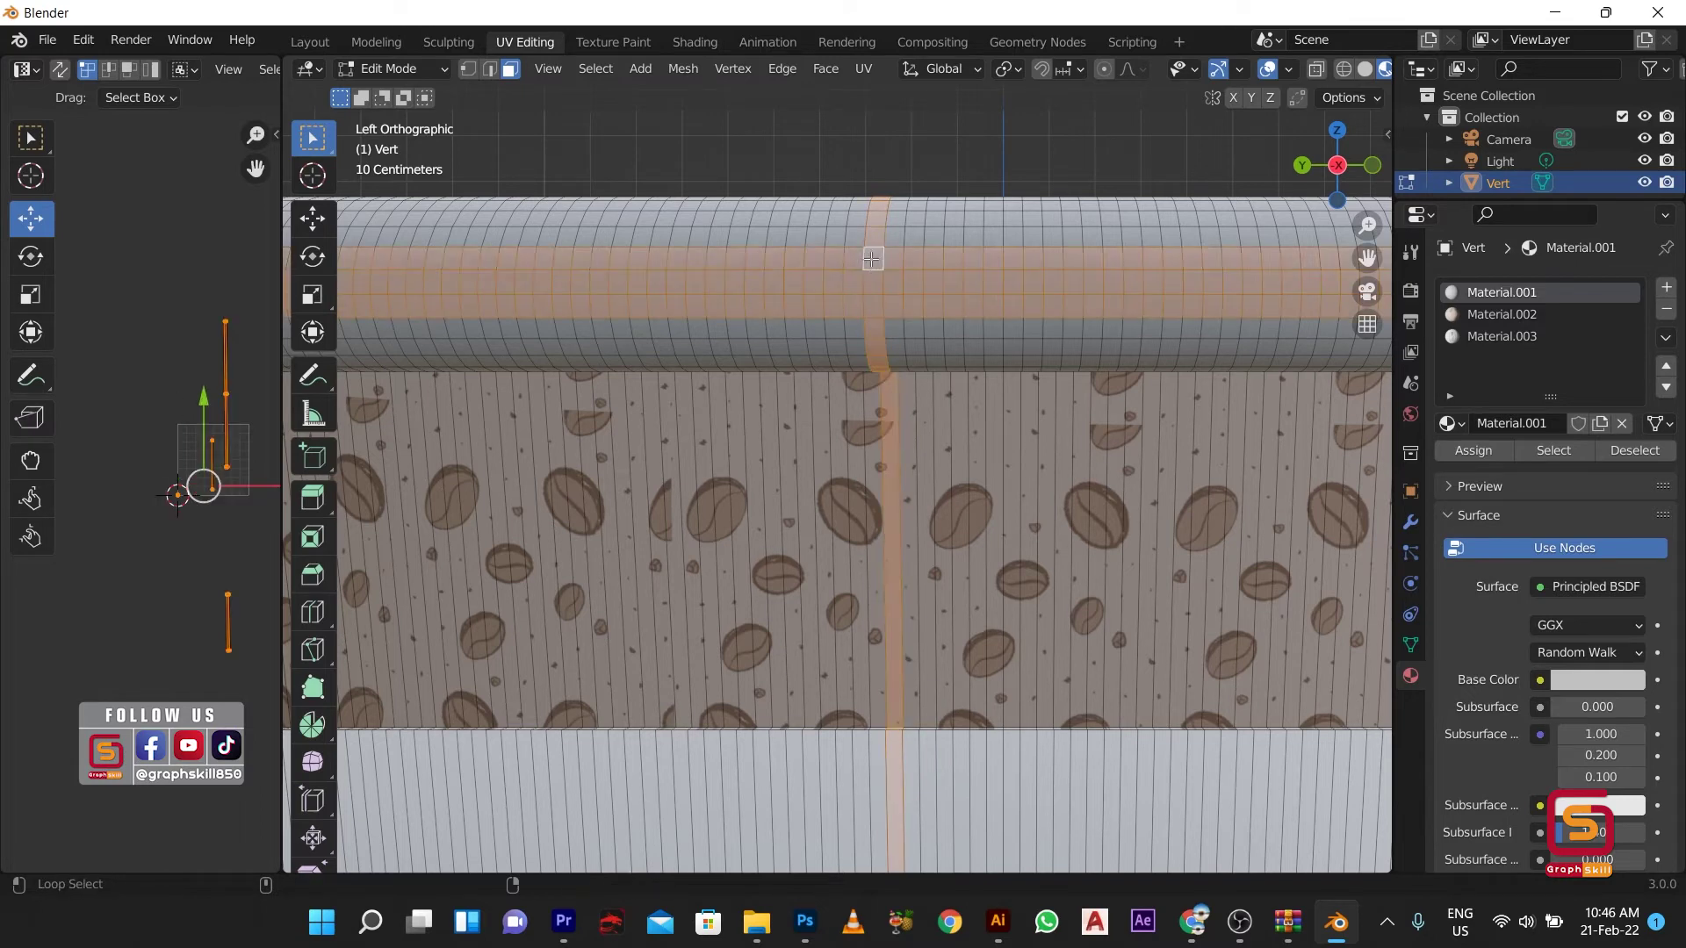
left_click(874, 262, "alt+shift")
left_click(874, 262, "alt+shift")
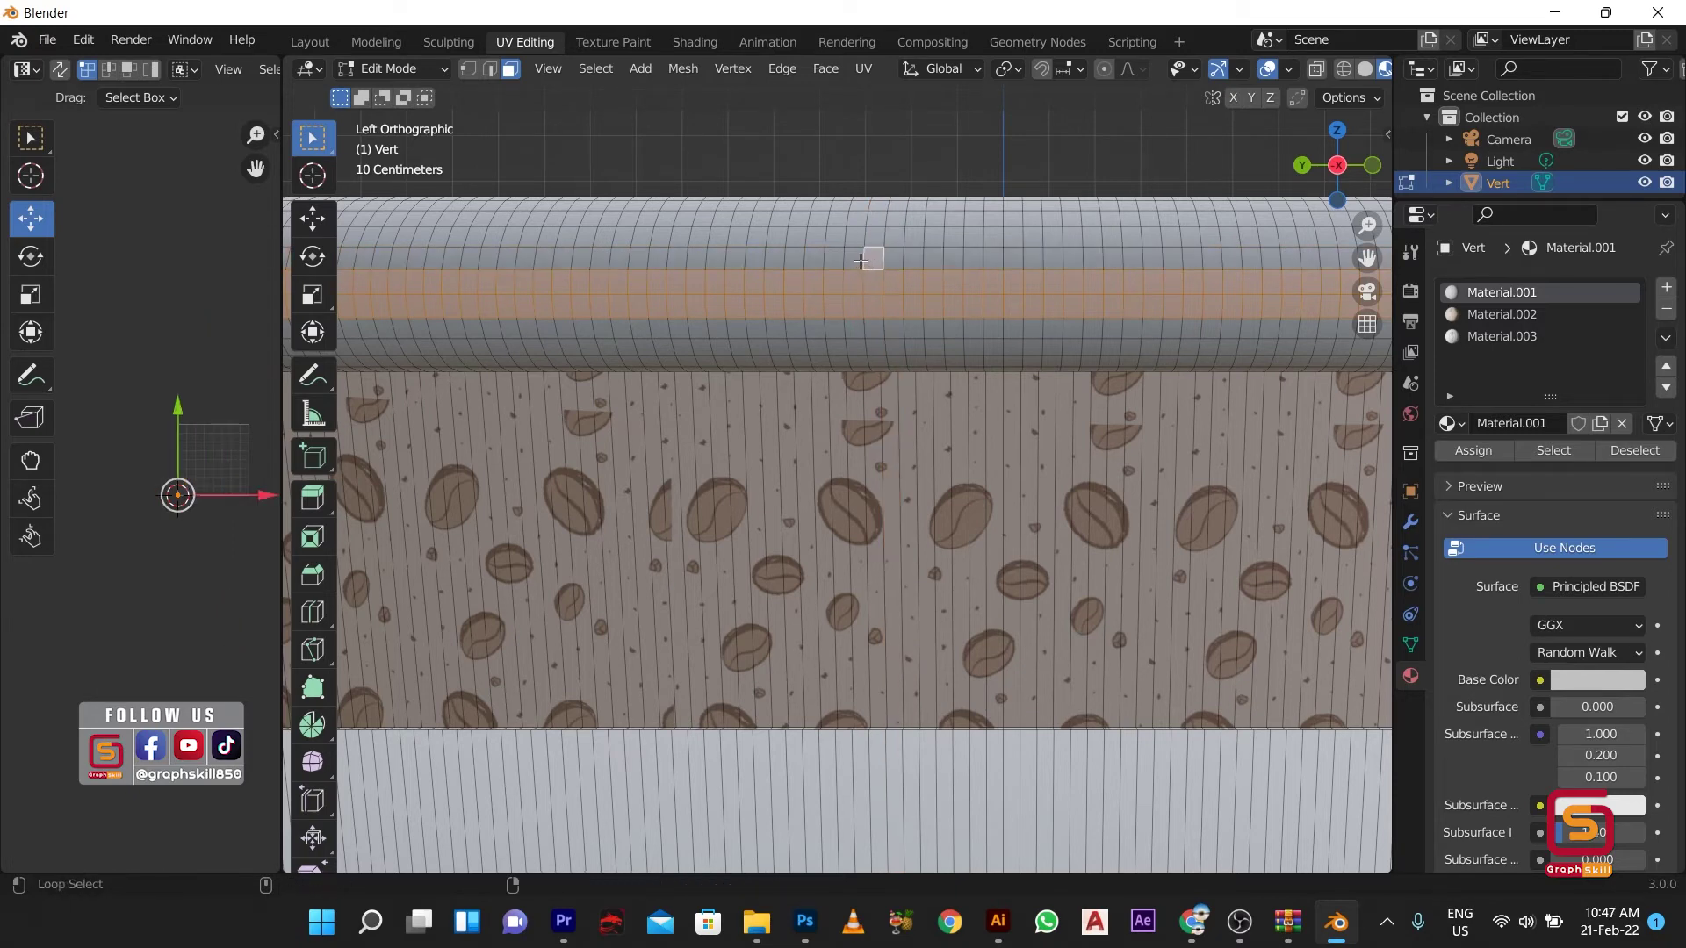
left_click(857, 274, "alt+shift")
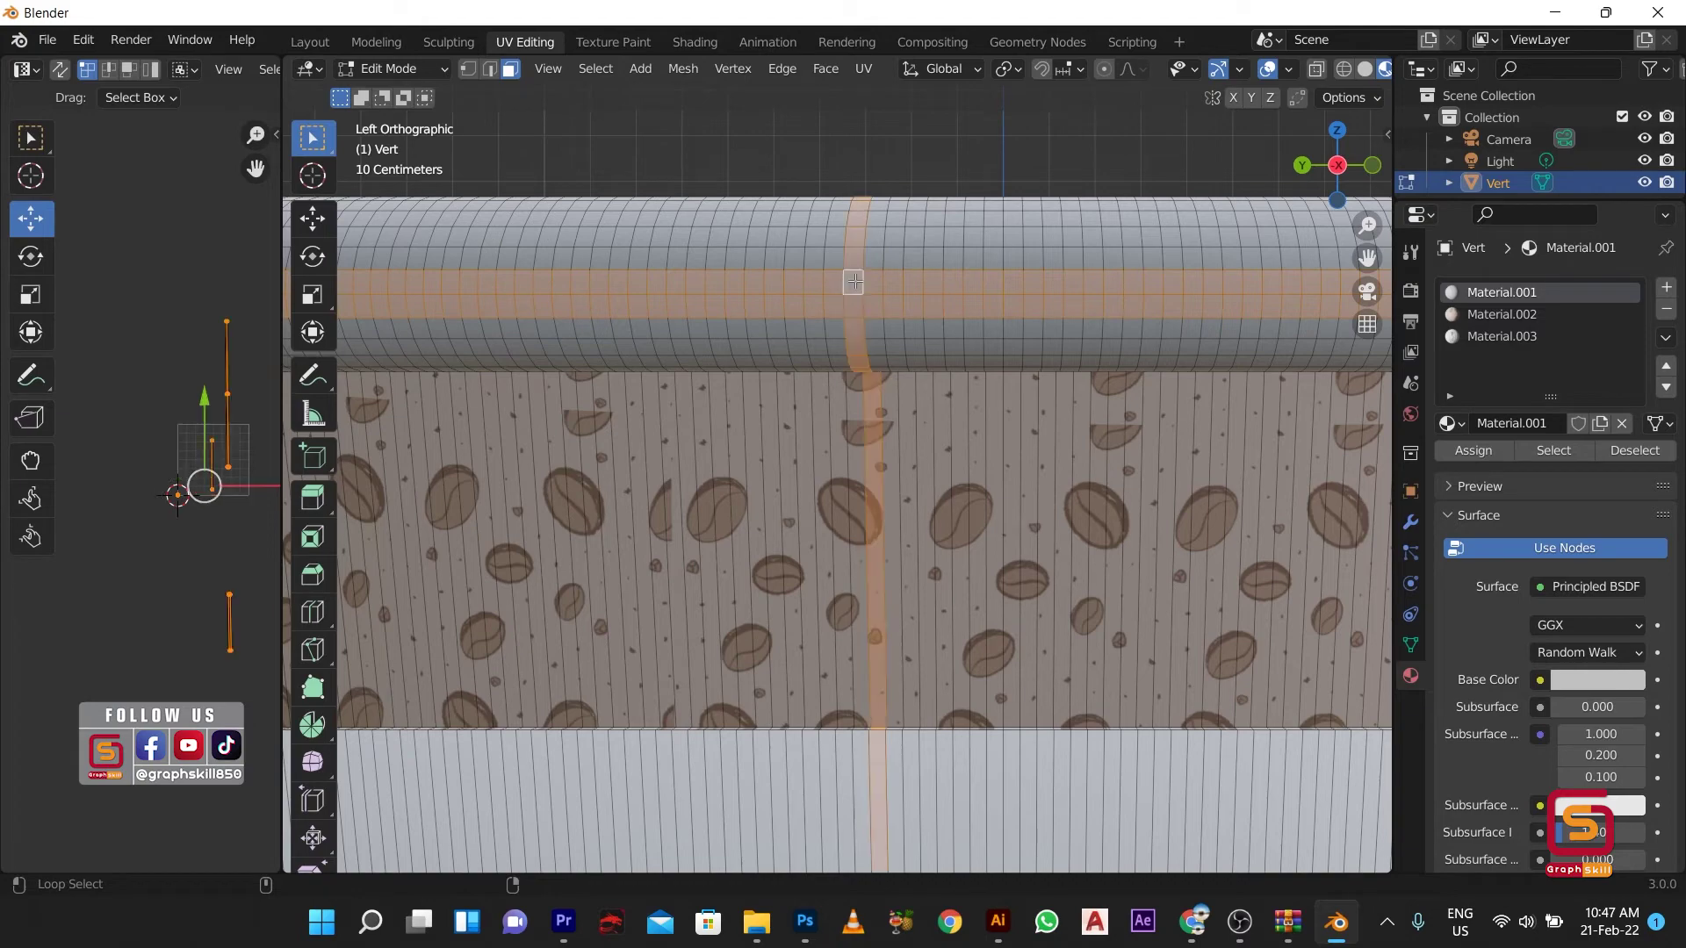
left_click(893, 303)
left_click(910, 280, "alt")
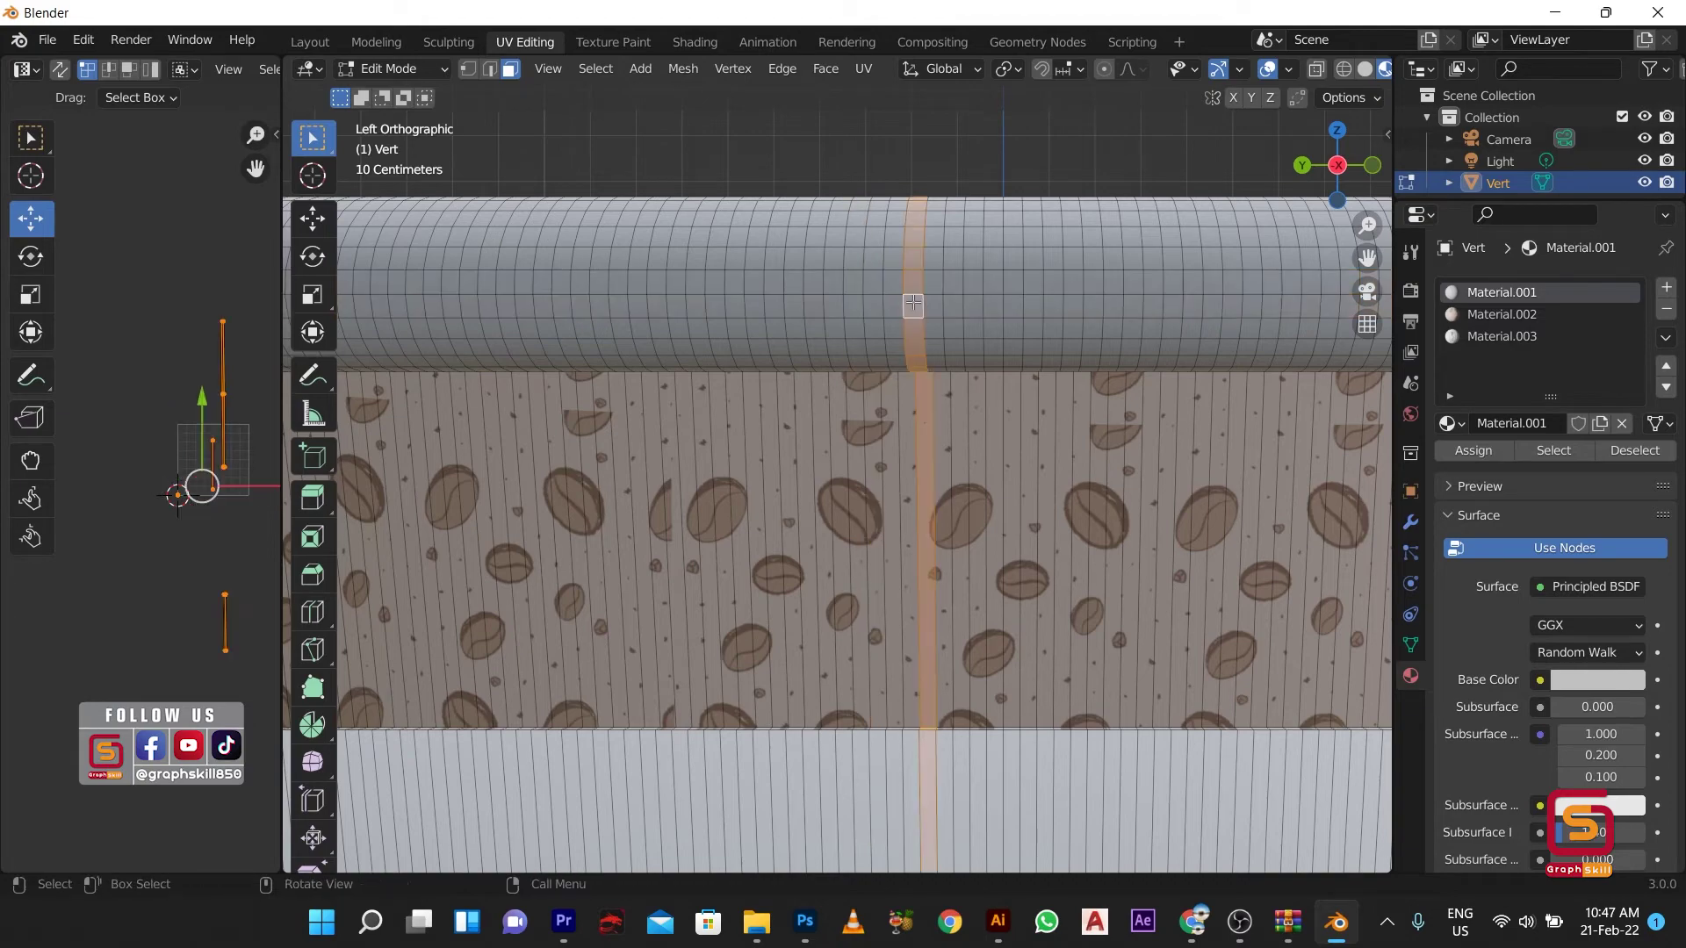
key("KP_1")
scroll(985, 397, "down", 5)
scroll(984, 397, "up", 1)
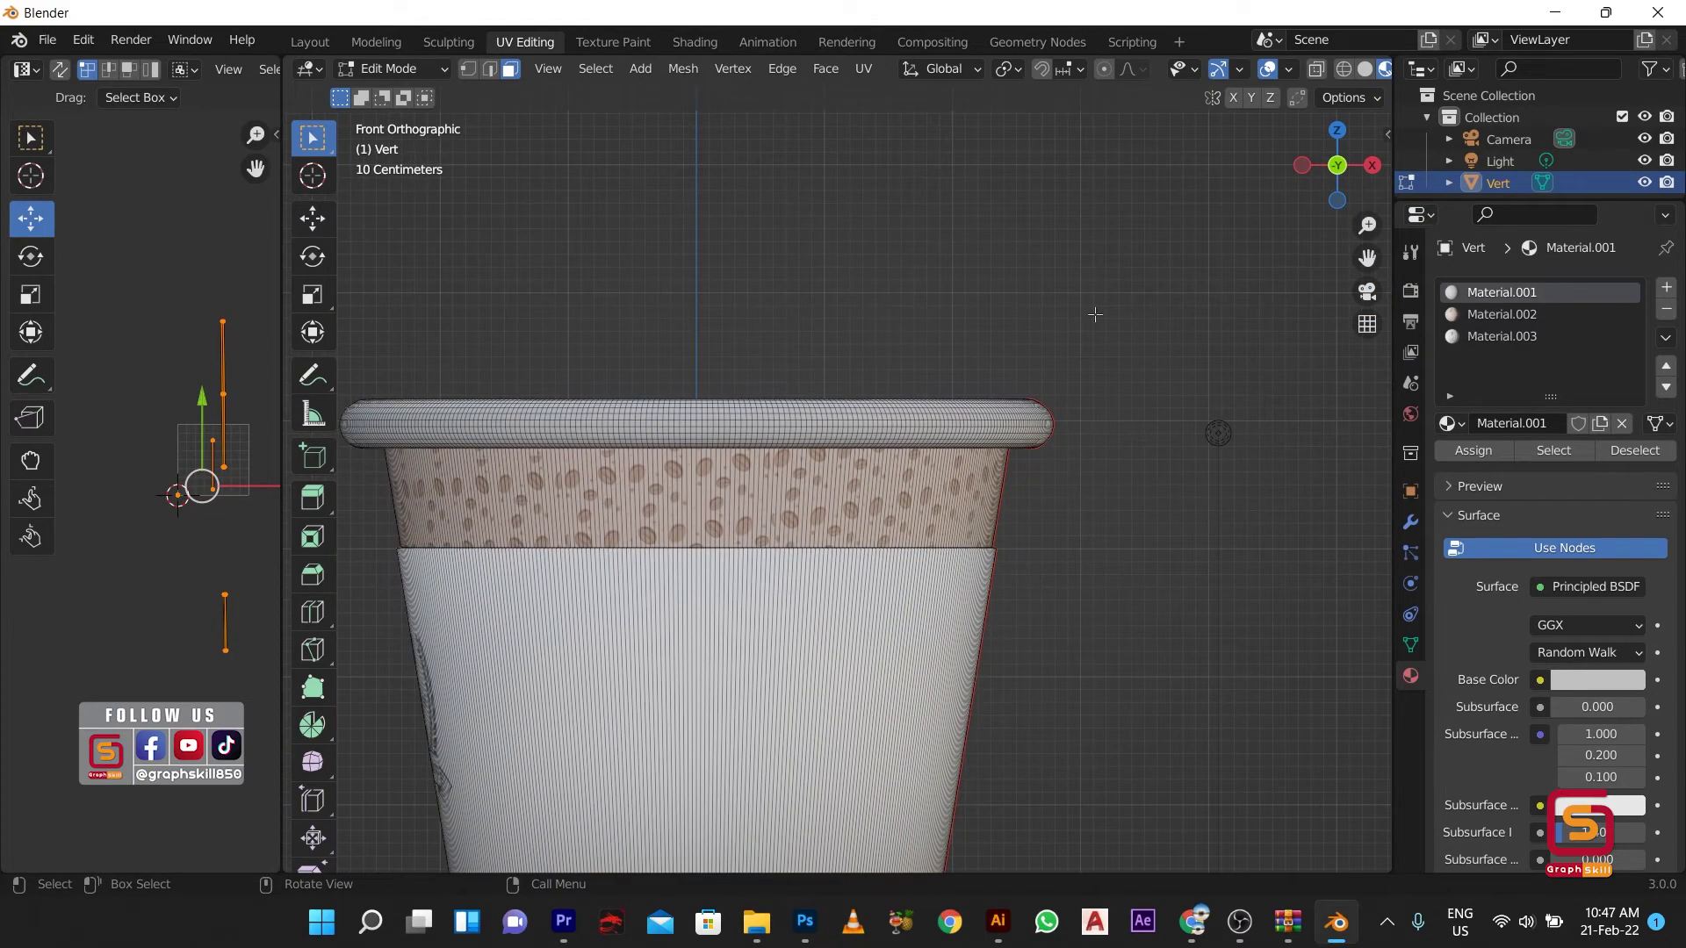
Step: Enable X-ray and box-select all the rim faces
left_click(1317, 70)
left_click_drag(444, 403, 1072, 463)
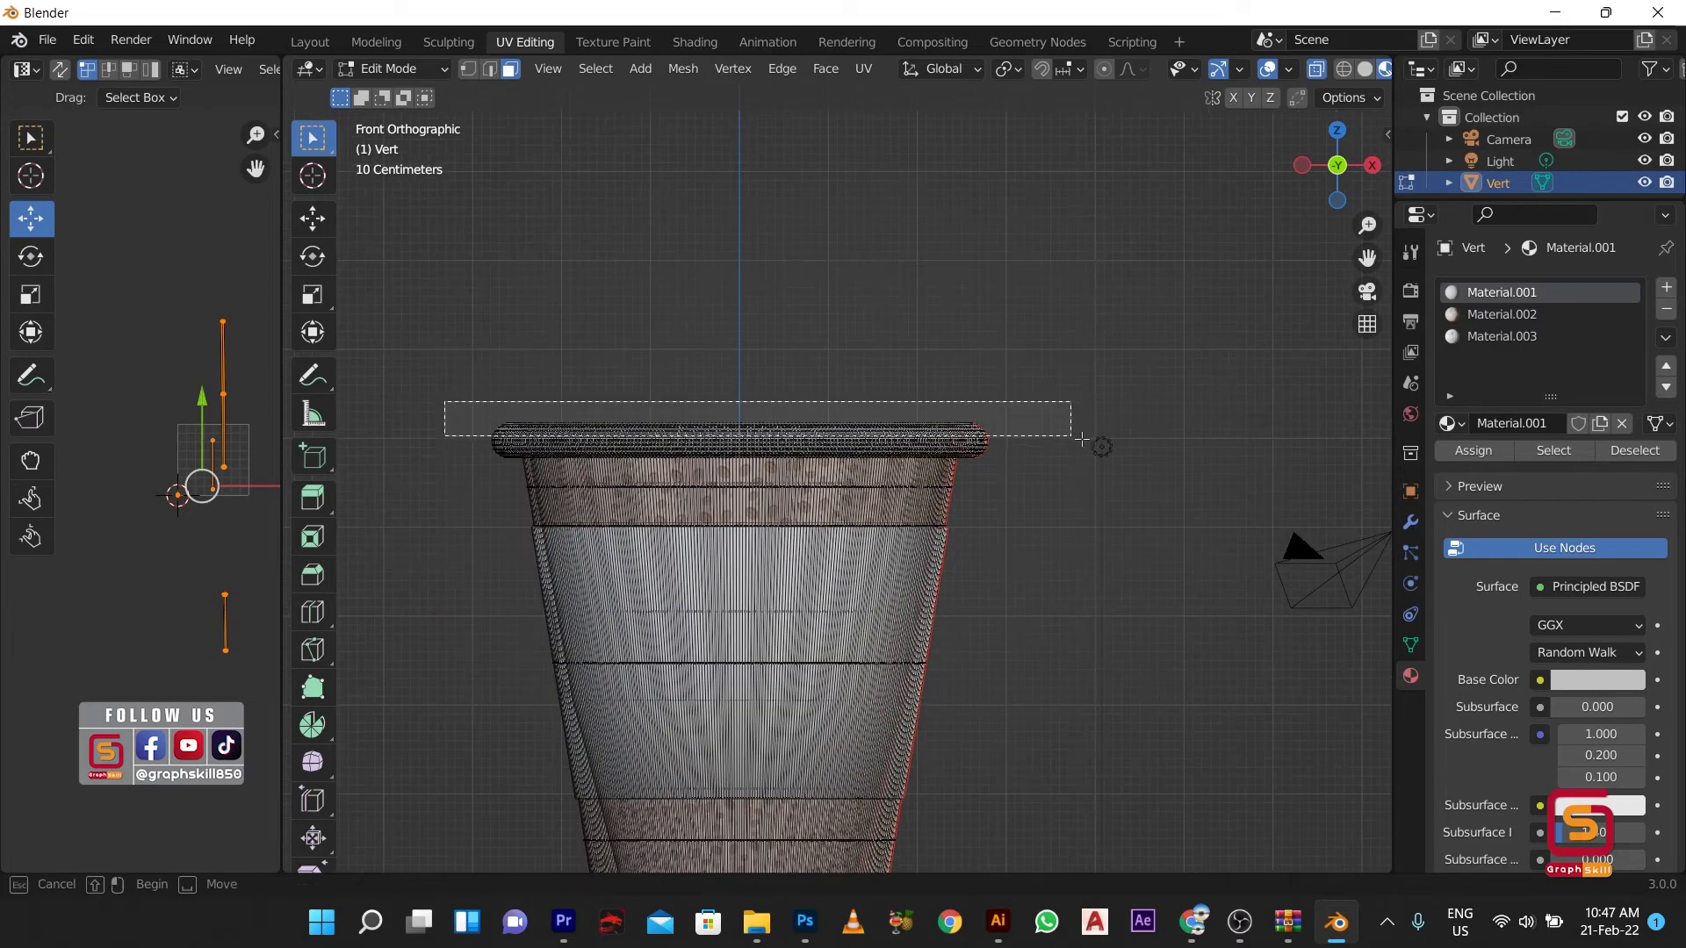
middle_click_drag(1072, 463, 1105, 415)
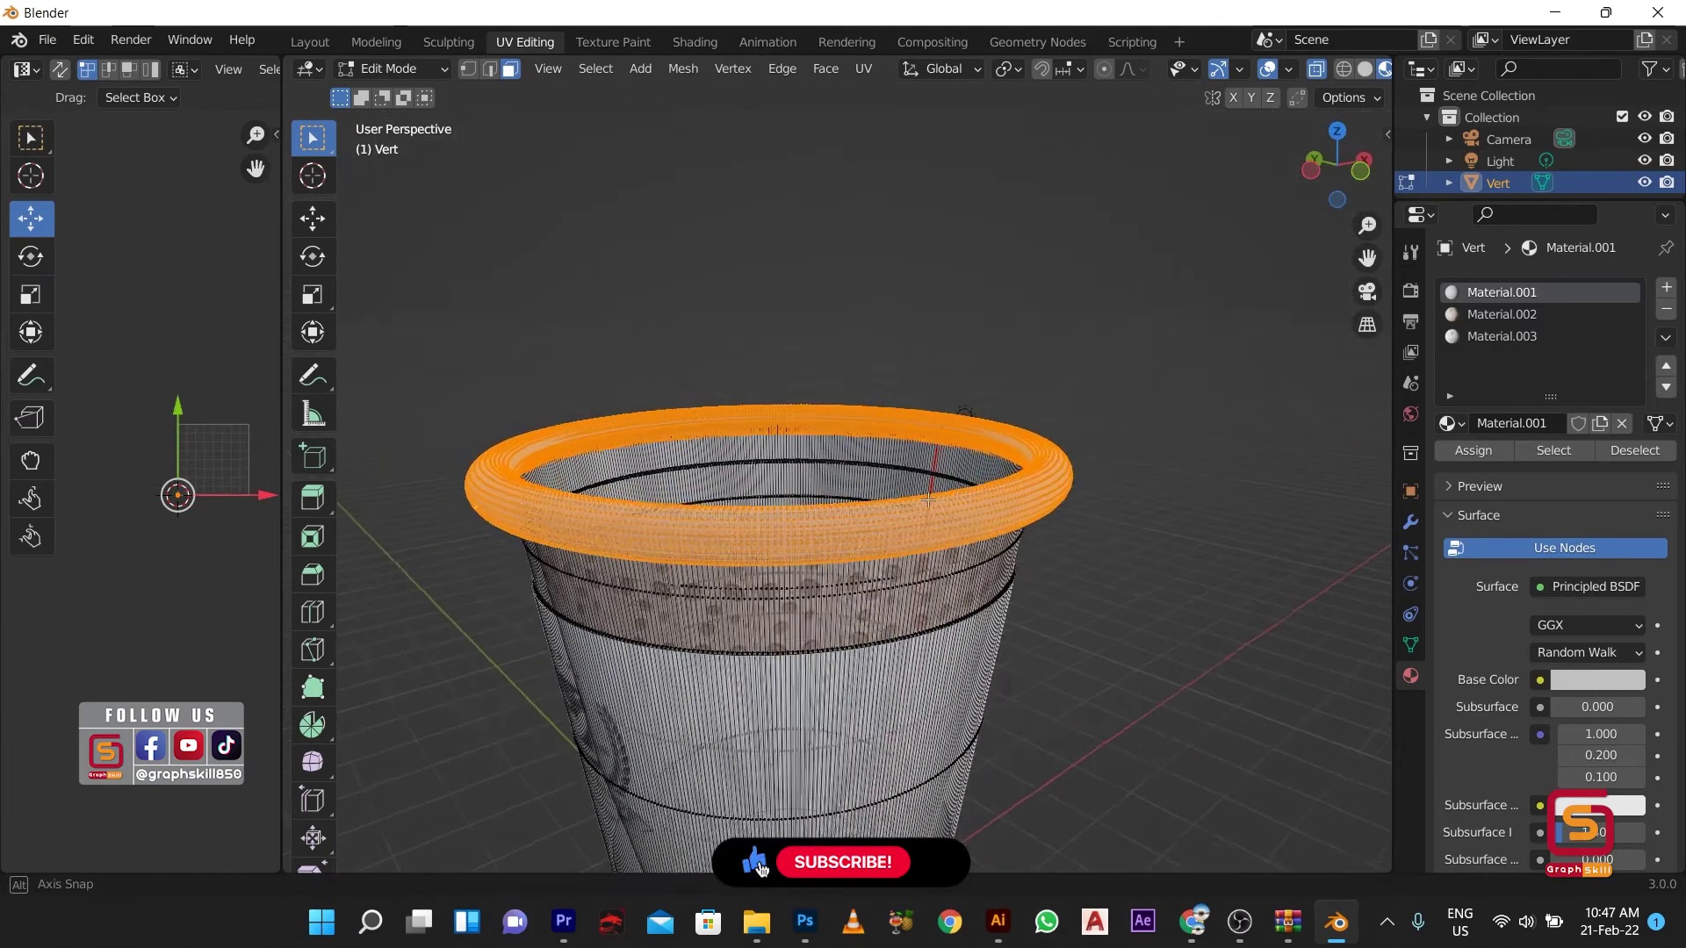
scroll(1104, 415, "down", 2)
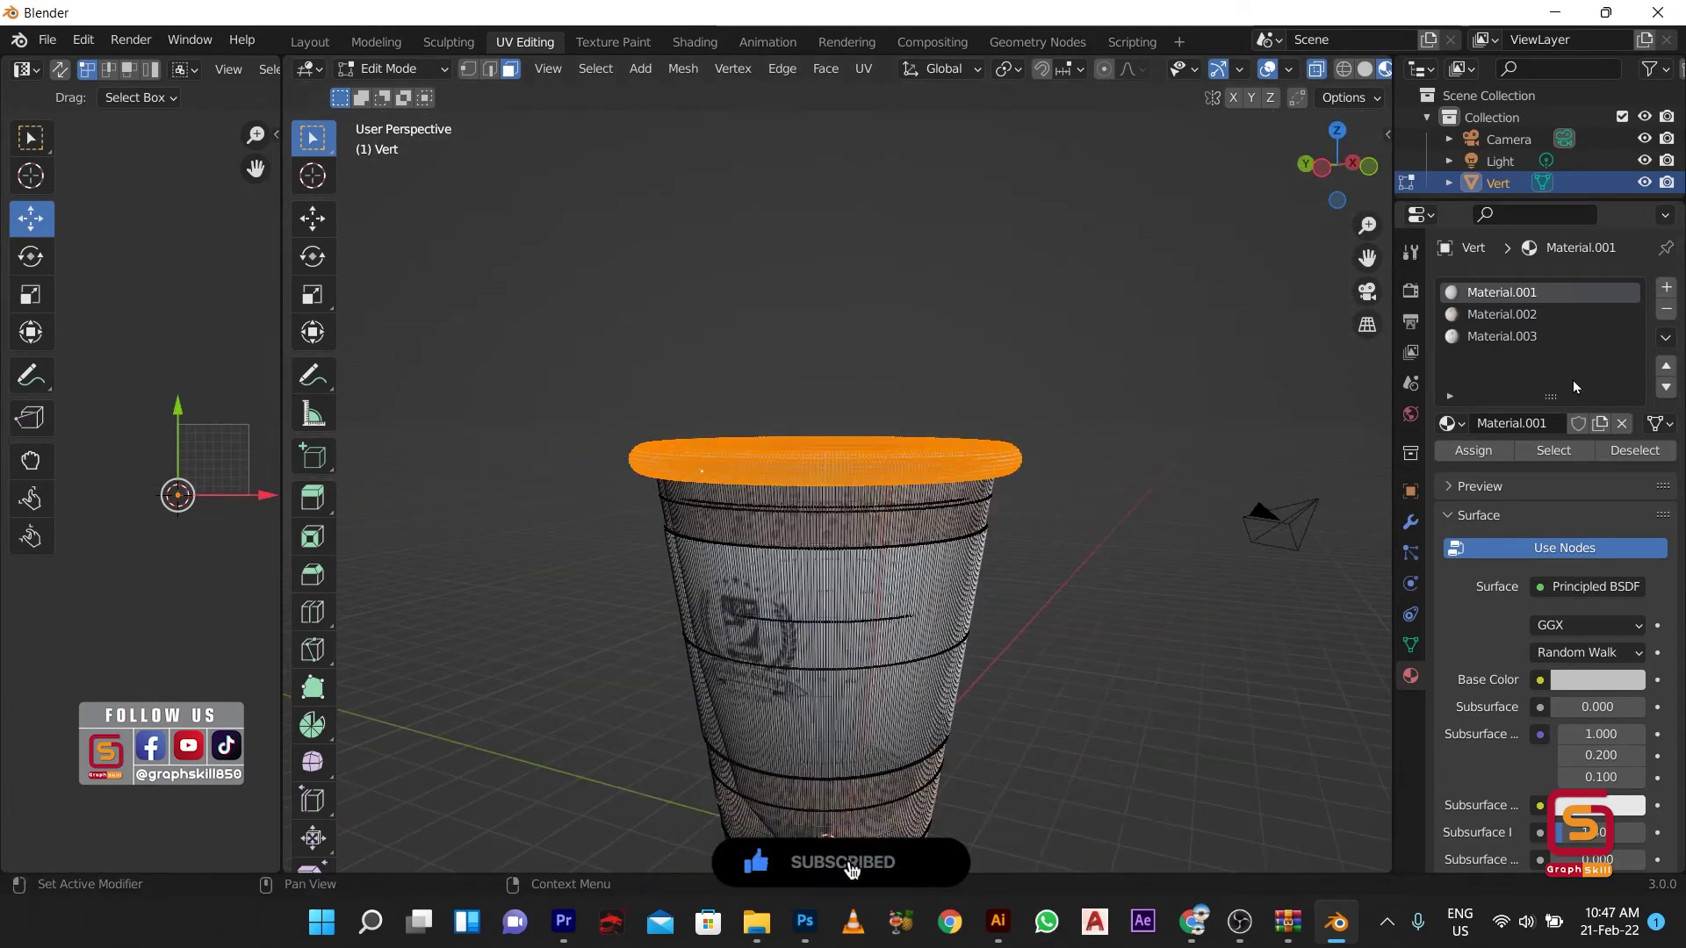
Step: Give the rim a new material slot with Material.004 in red, then leave Edit Mode
left_click(1665, 288)
mouse_move(1062, 497)
middle_mouse_down()
mouse_move(960, 403)
mouse_move(347, 493)
mouse_move(667, 395)
middle_mouse_up()
left_click(1523, 423)
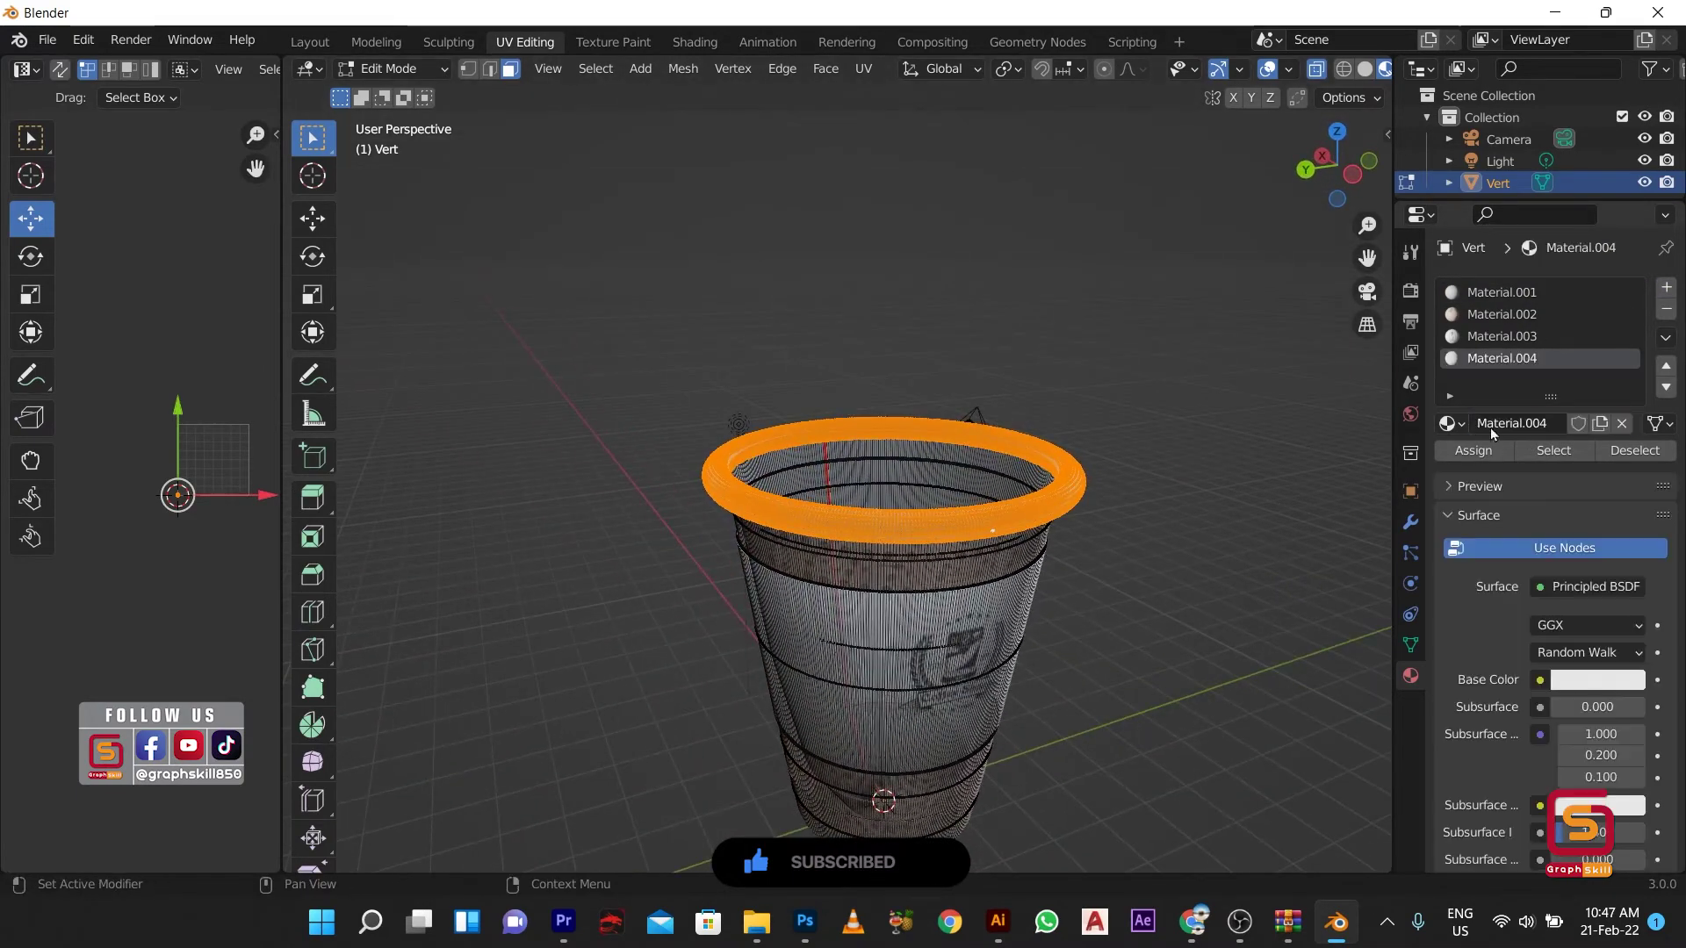
left_click(1613, 684)
mouse_move(1571, 625)
left_mouse_down()
mouse_move(1493, 625)
mouse_move(1580, 625)
left_mouse_up()
left_click(1541, 462)
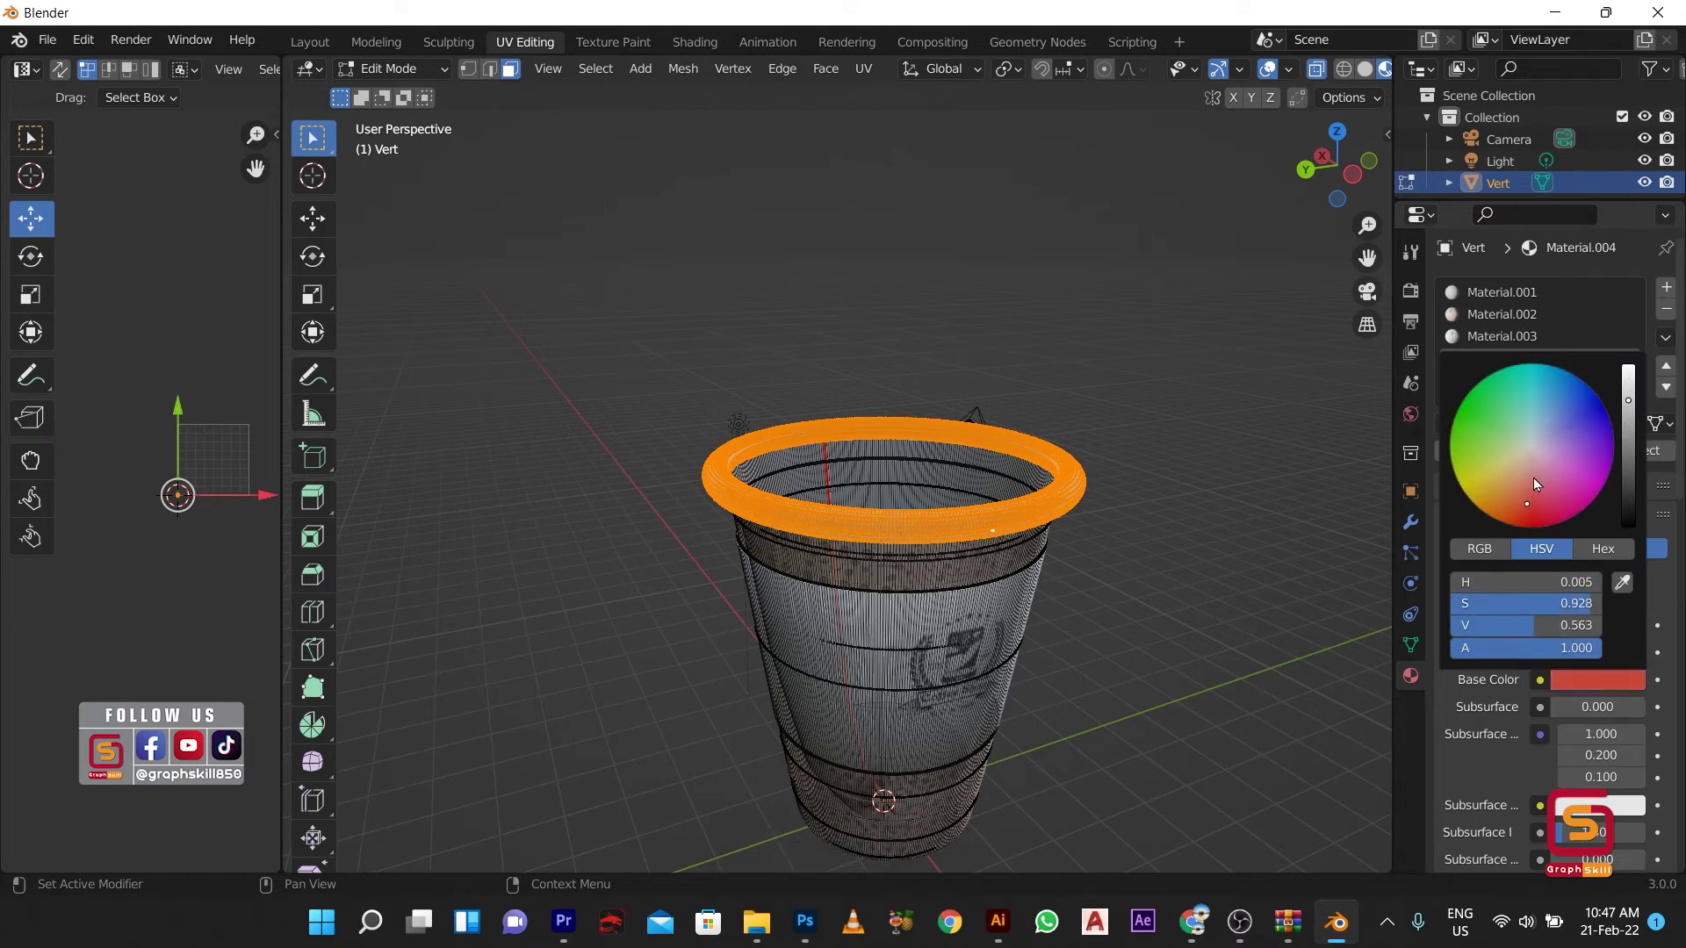
mouse_move(922, 527)
middle_mouse_down()
mouse_move(894, 545)
mouse_move(1097, 494)
mouse_move(930, 541)
middle_mouse_up()
key("Tab")
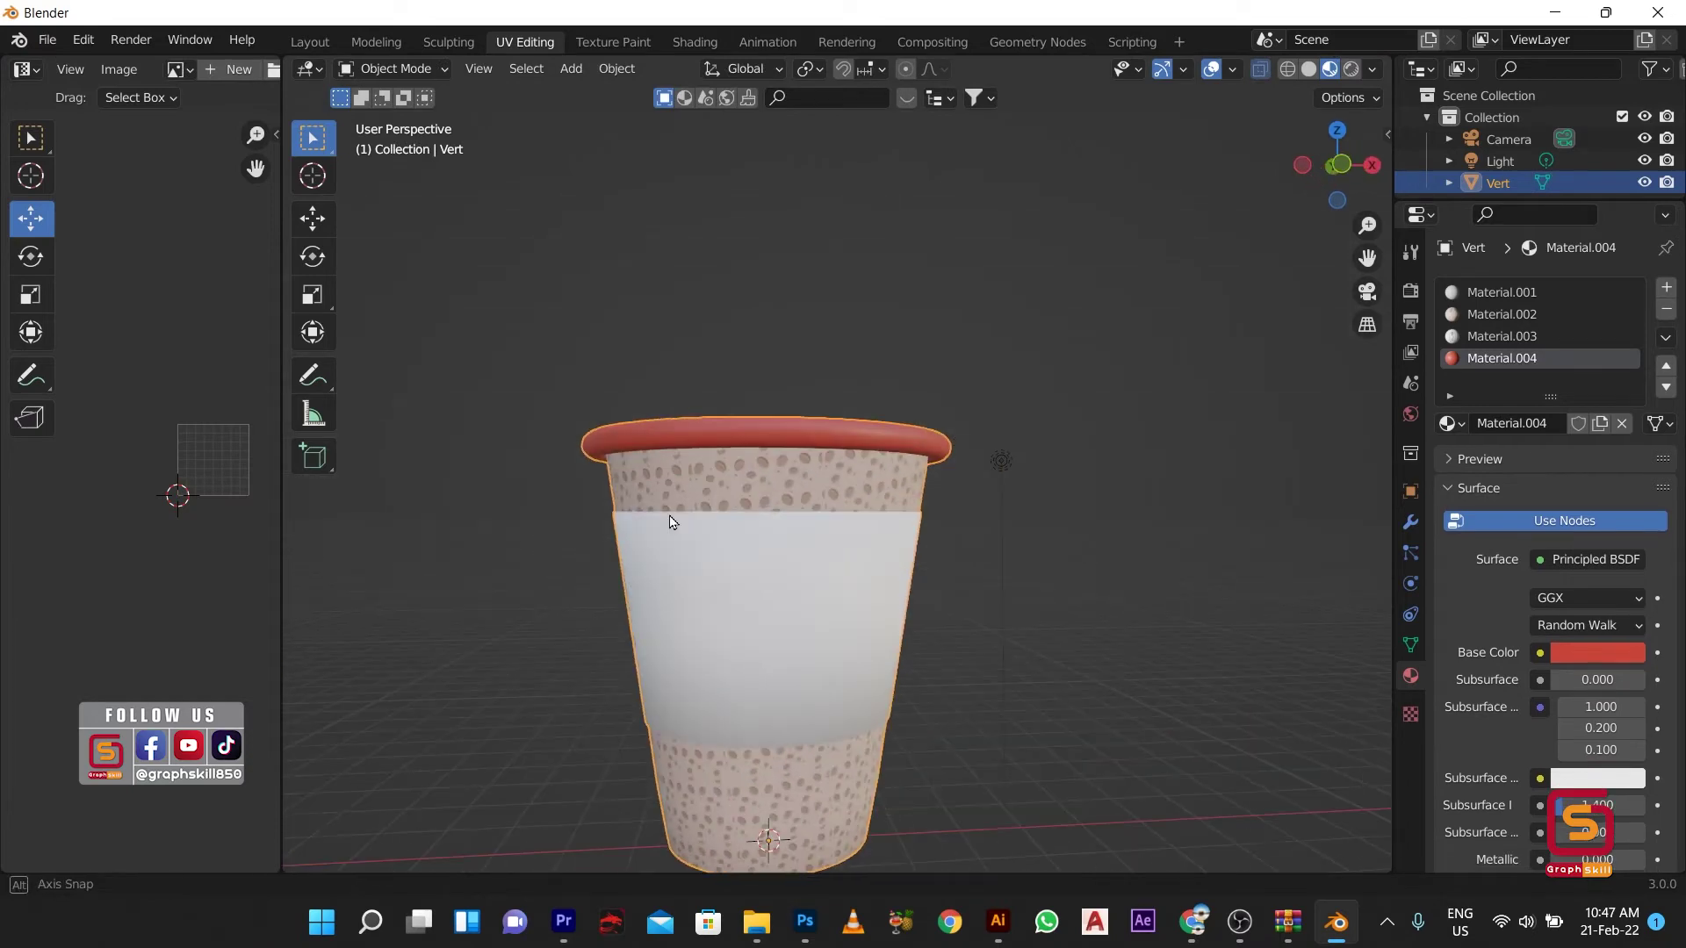
Step: Deepen the rim material's red base colour
left_click(1574, 651)
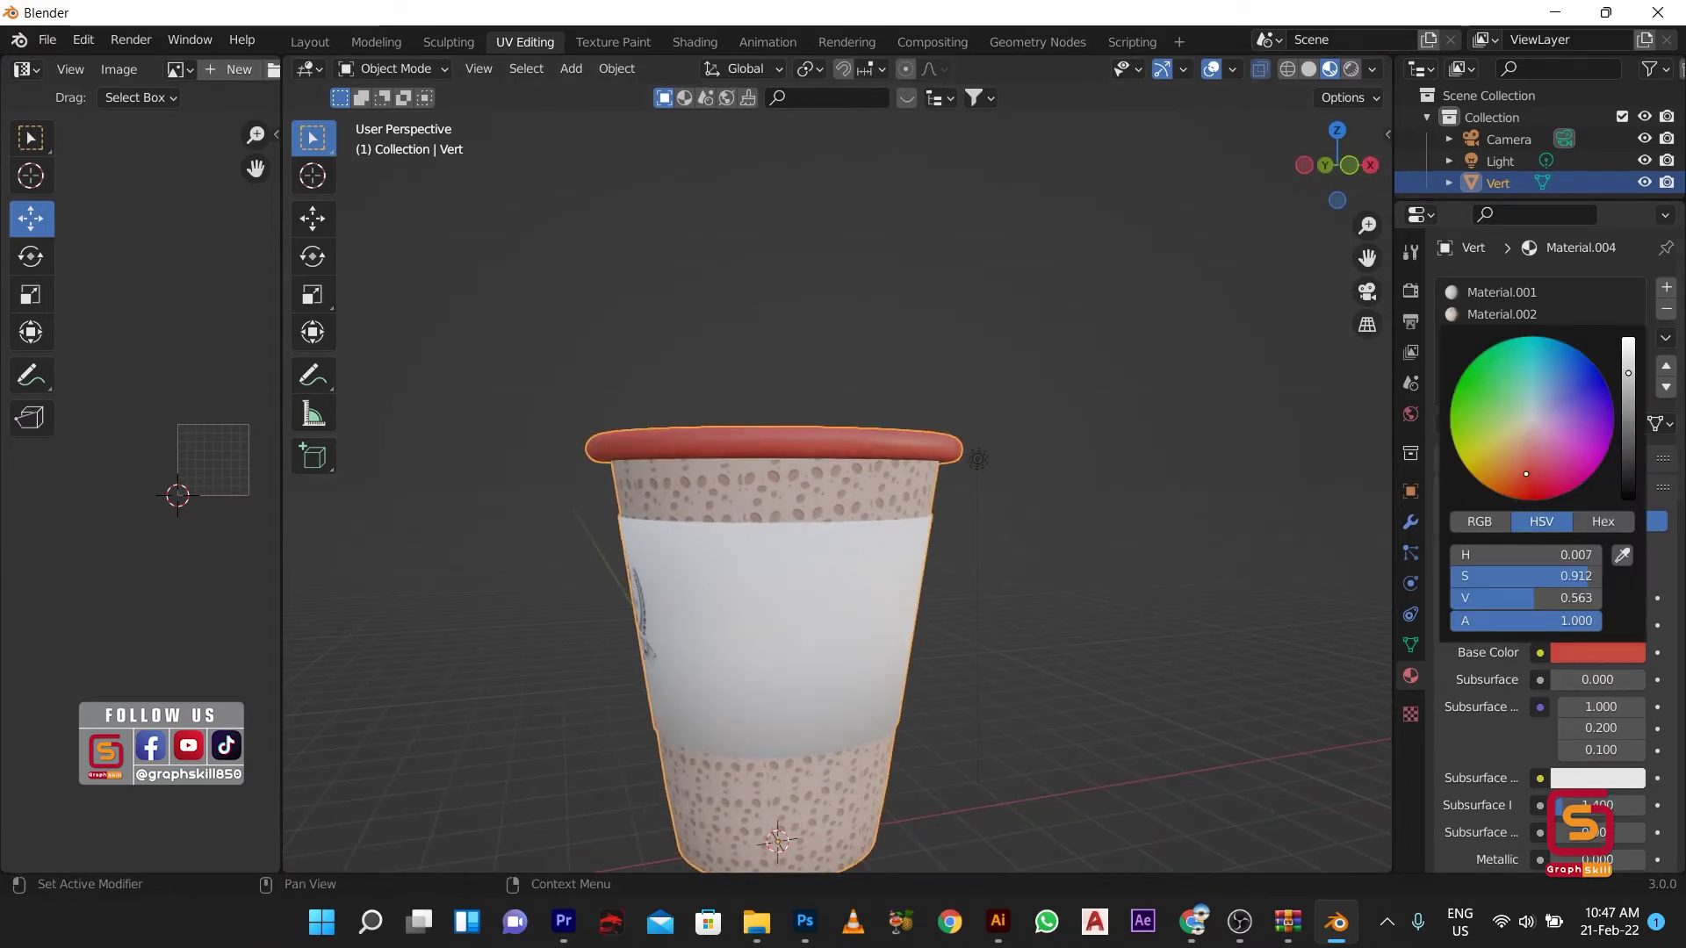
left_click_drag(1526, 474, 1536, 509)
scroll(1073, 304, "down", 4)
mouse_move(1073, 304)
middle_mouse_down()
mouse_move(1204, 544)
mouse_move(797, 559)
middle_mouse_up()
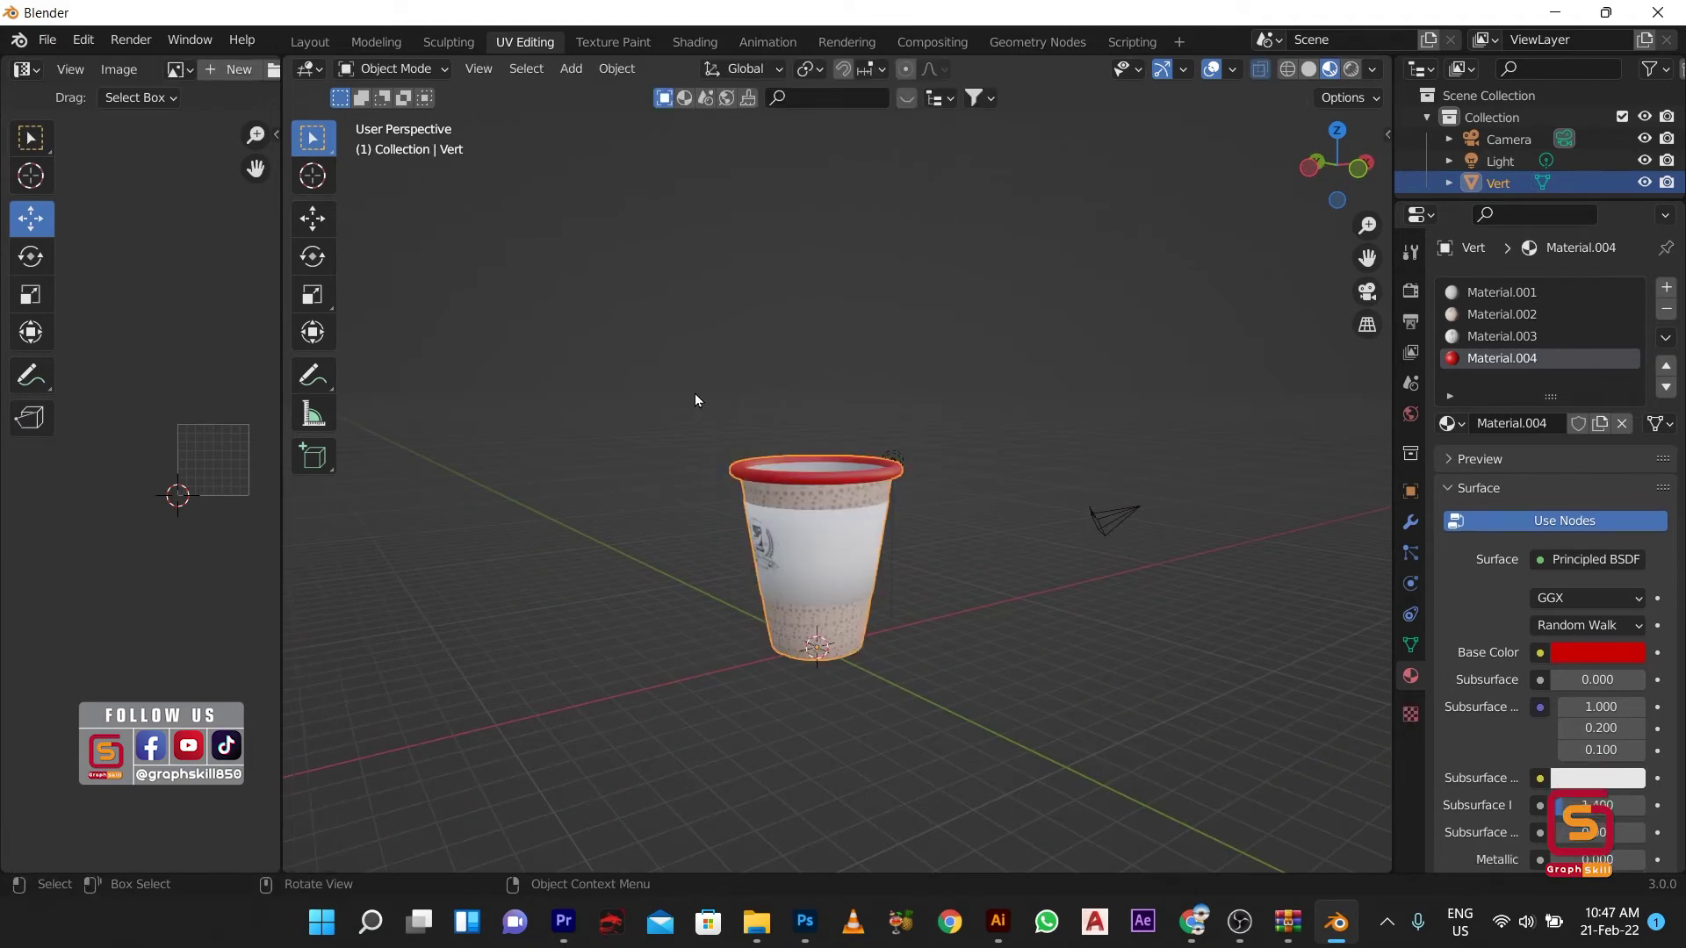
Step: Scale the cup down, look through the camera and lock the camera to the view
left_click(313, 219)
key("s")
left_click(829, 618)
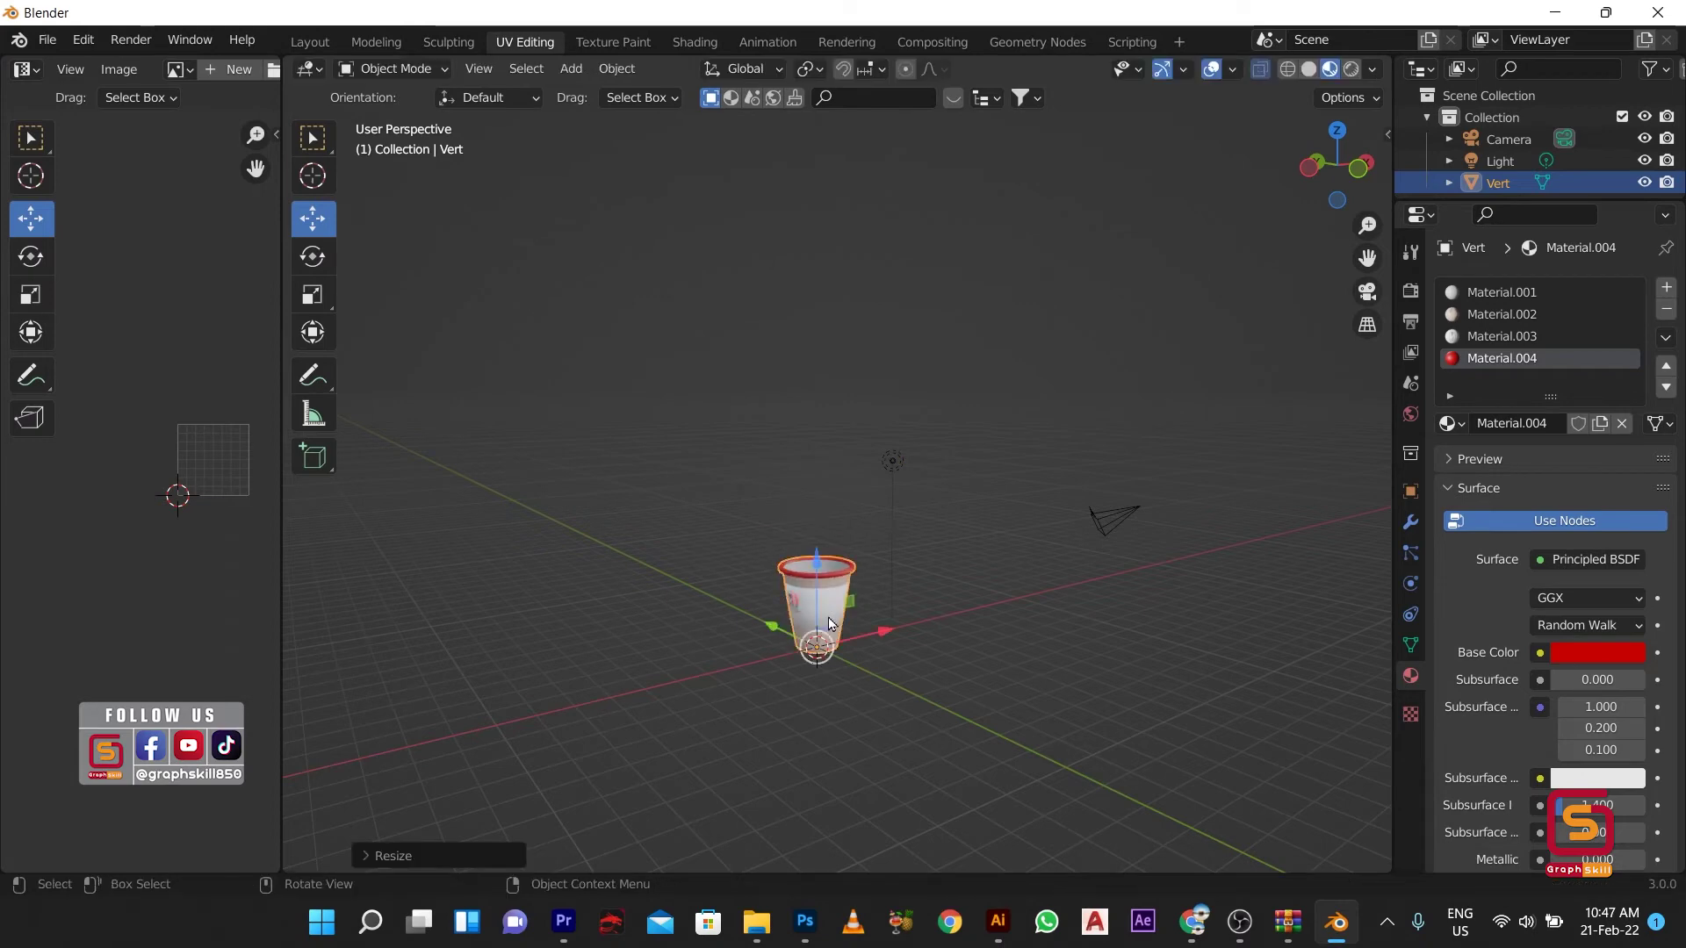
key("KP_0")
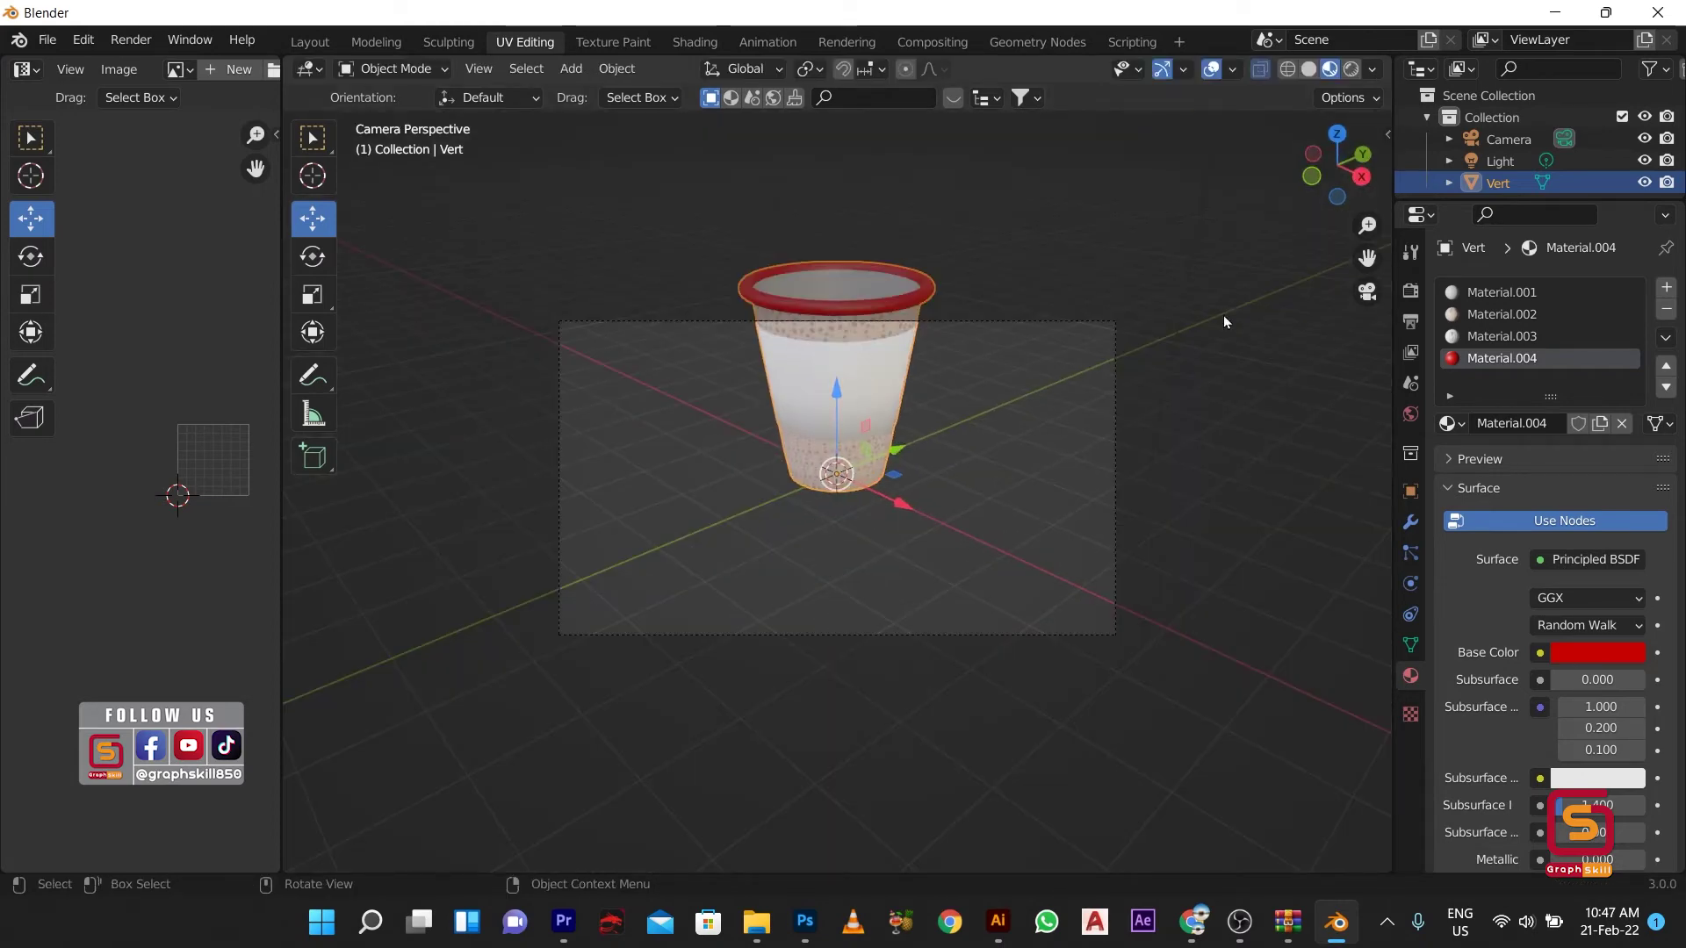
left_click(1387, 135)
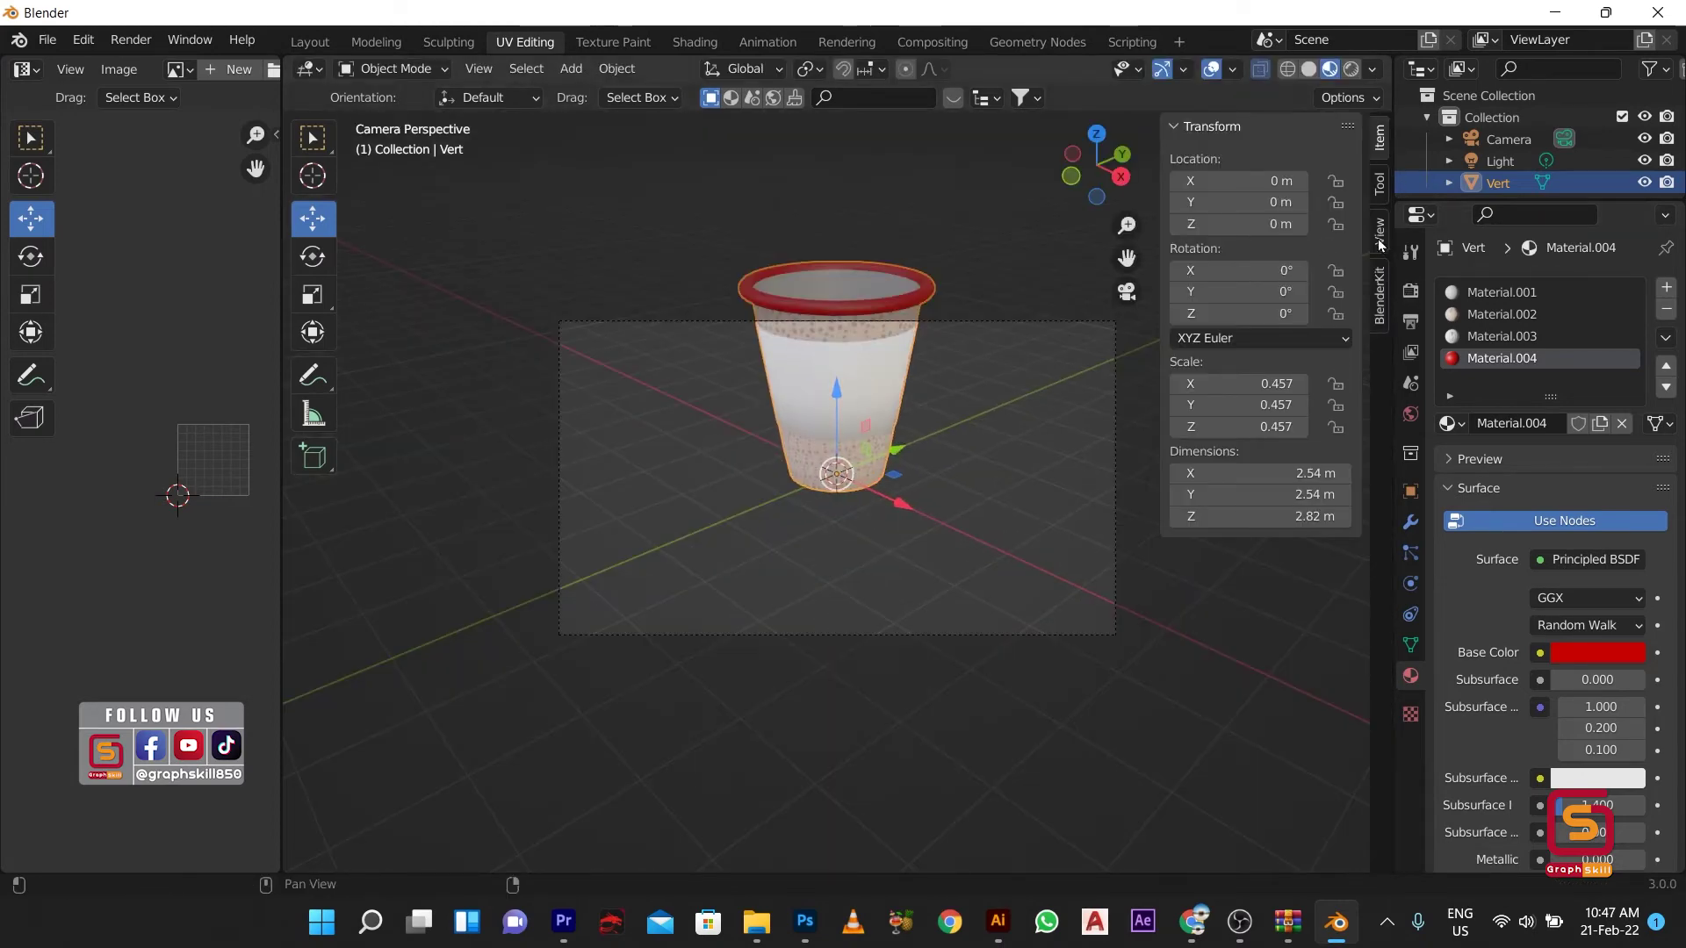
scroll(1318, 369, "down", 2, "ctrl")
left_click(1257, 400)
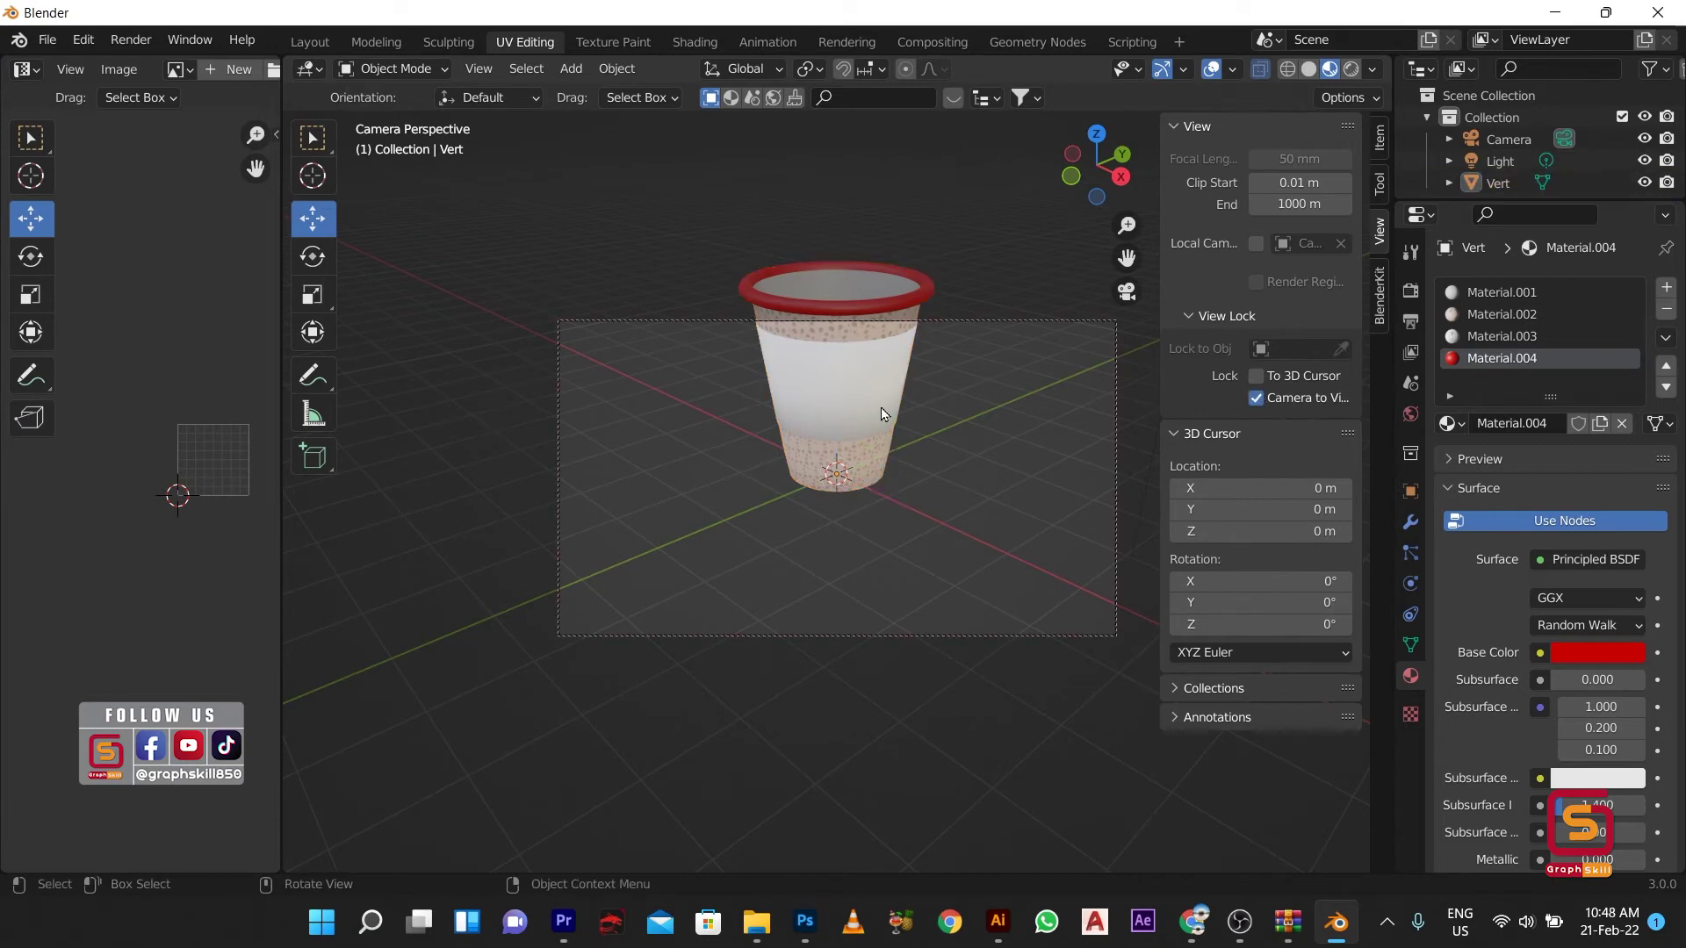
Step: Rotate the cup around its vertical axis so the logo faces the camera
left_click(313, 255)
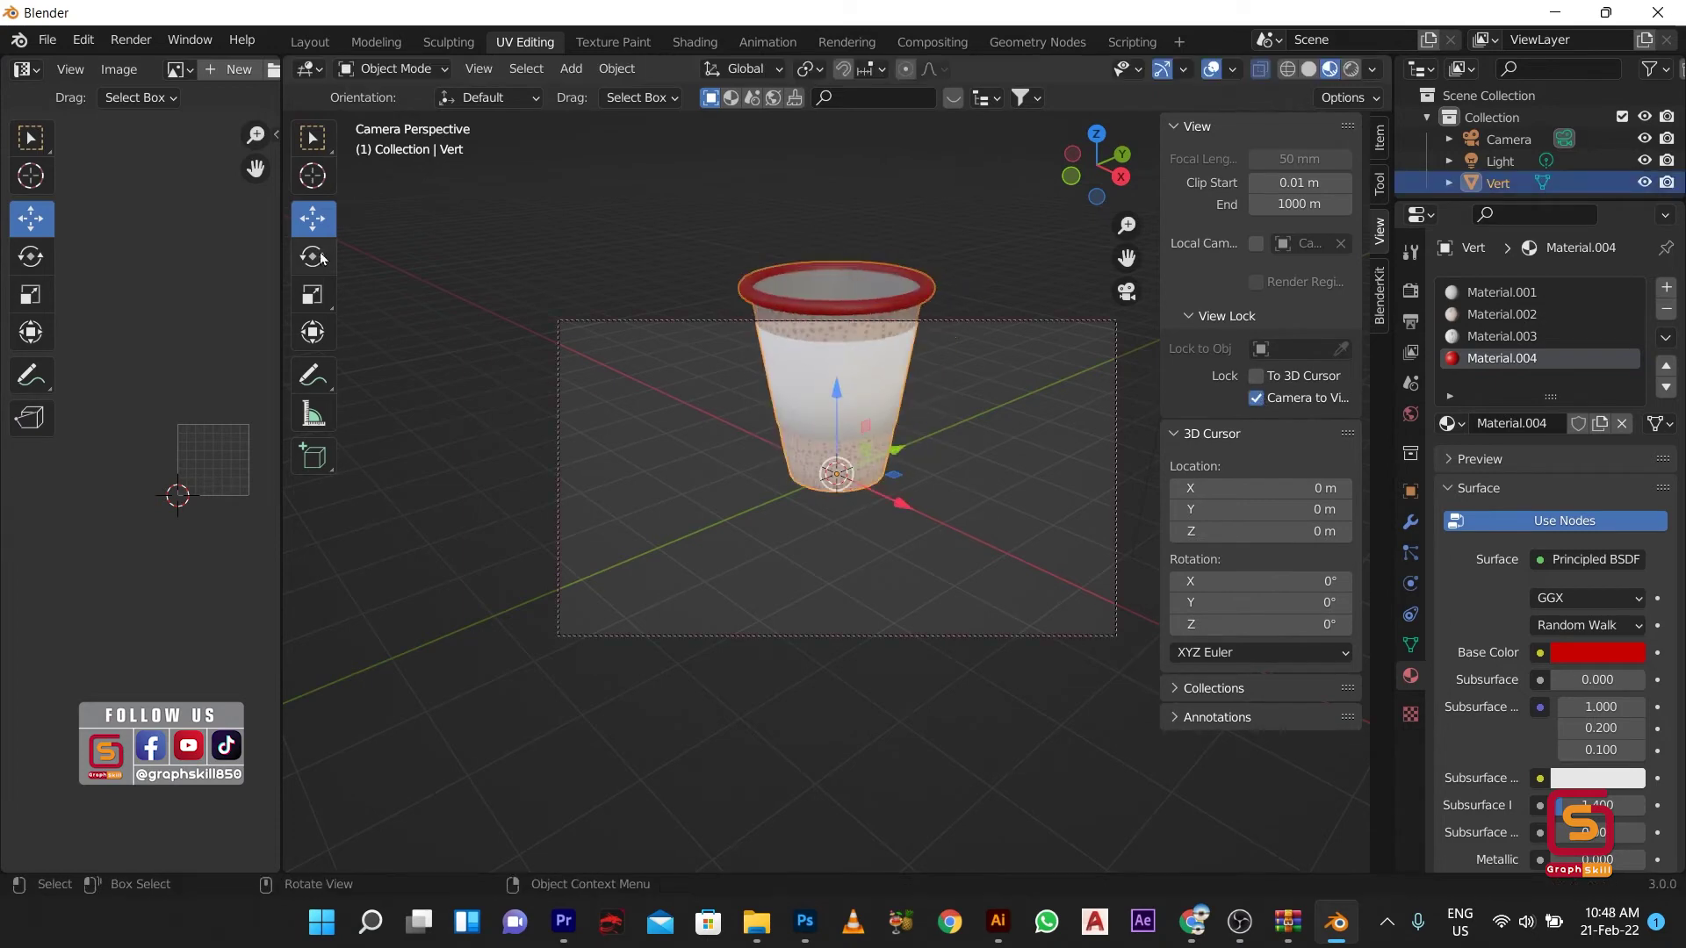
left_click_drag(870, 492, 877, 507)
right_click(877, 506)
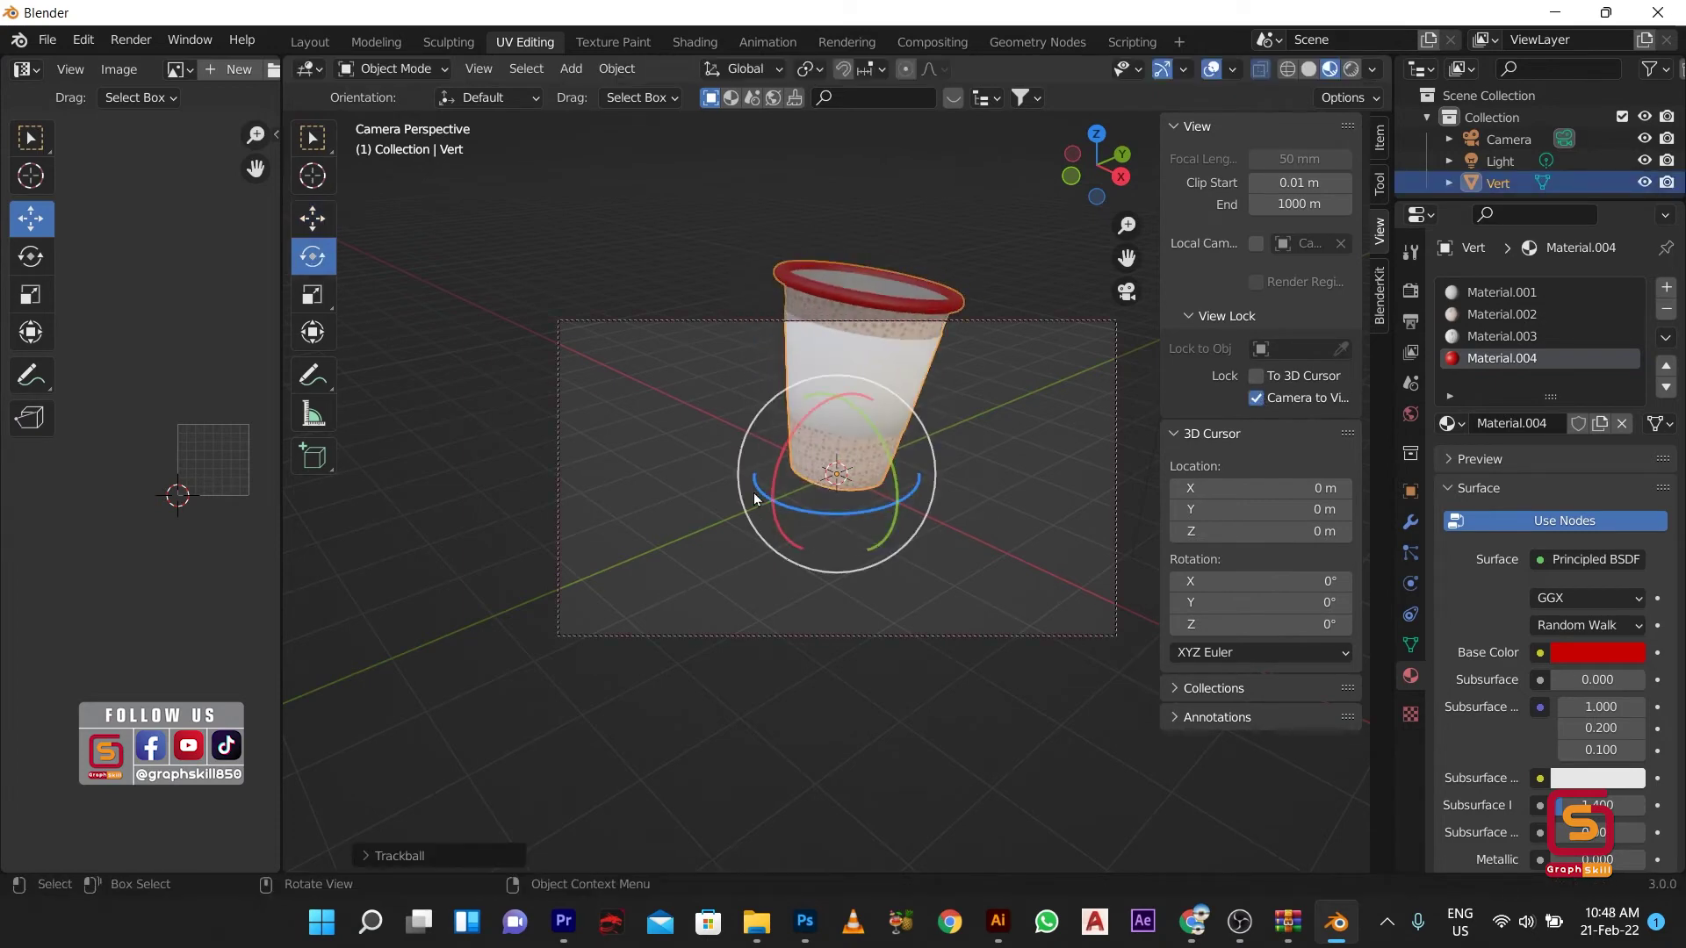
mouse_move(776, 505)
left_mouse_down()
mouse_move(905, 497)
mouse_move(877, 500)
left_mouse_up()
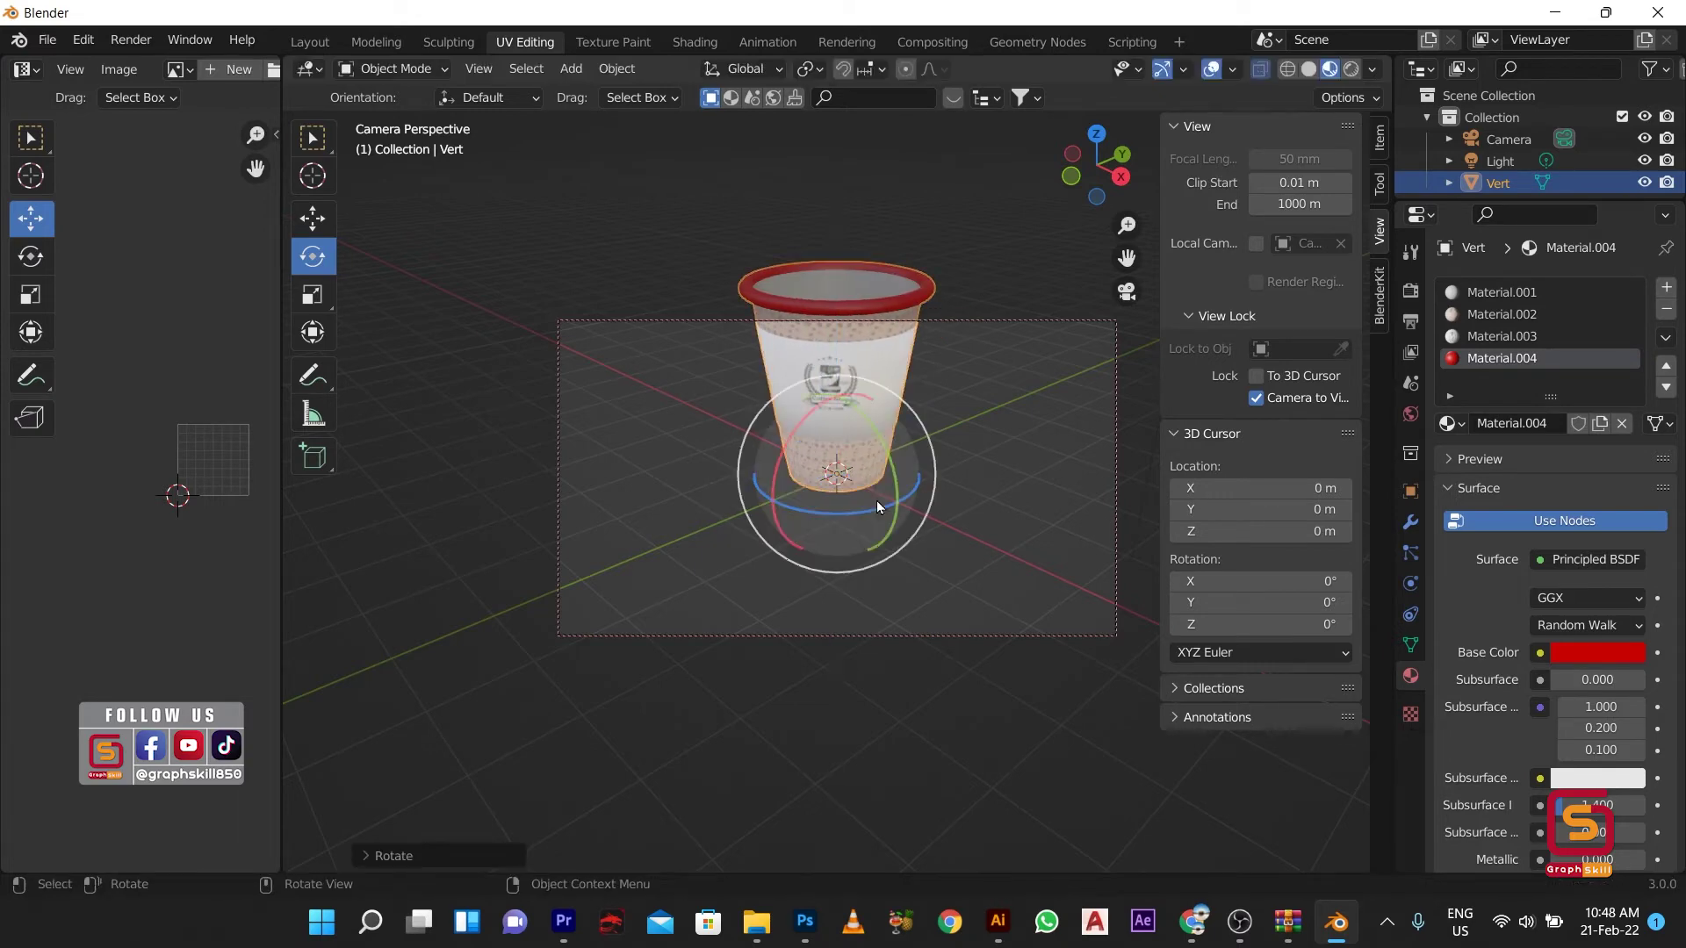
mouse_move(876, 501)
middle_mouse_down()
mouse_move(882, 478)
mouse_move(861, 540)
mouse_move(813, 506)
middle_mouse_up()
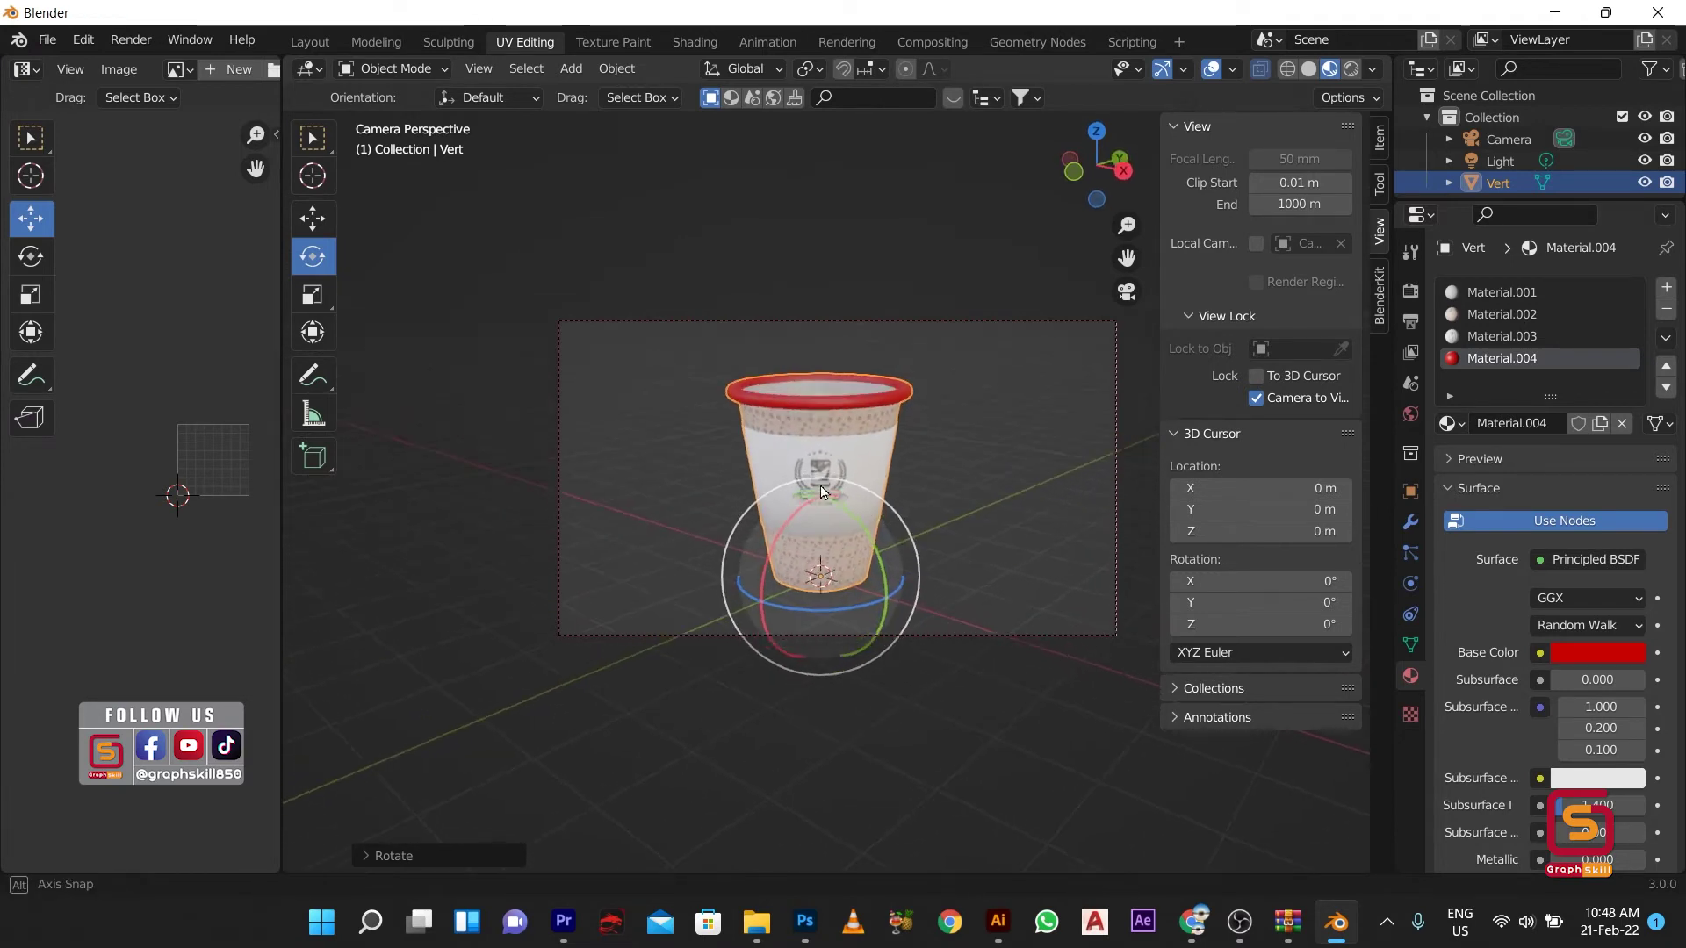
key("shift+a")
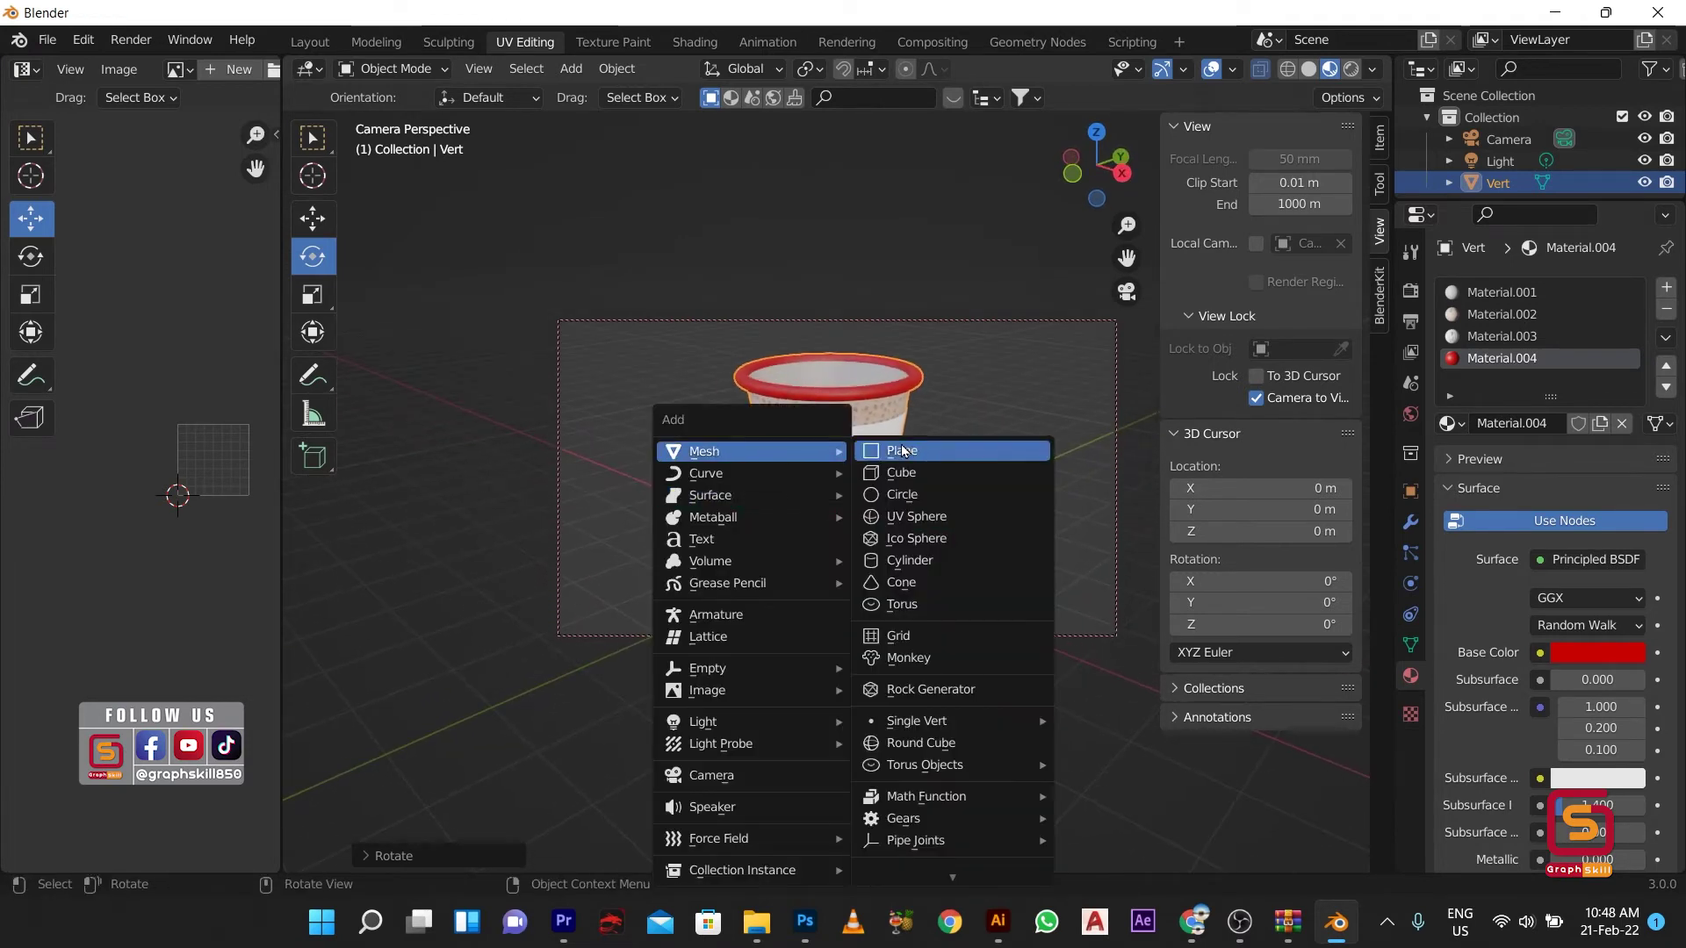
Step: Add a plane scaled up into a large floor beneath the cup, then open BlenderKit search
left_click(896, 444)
key("s")
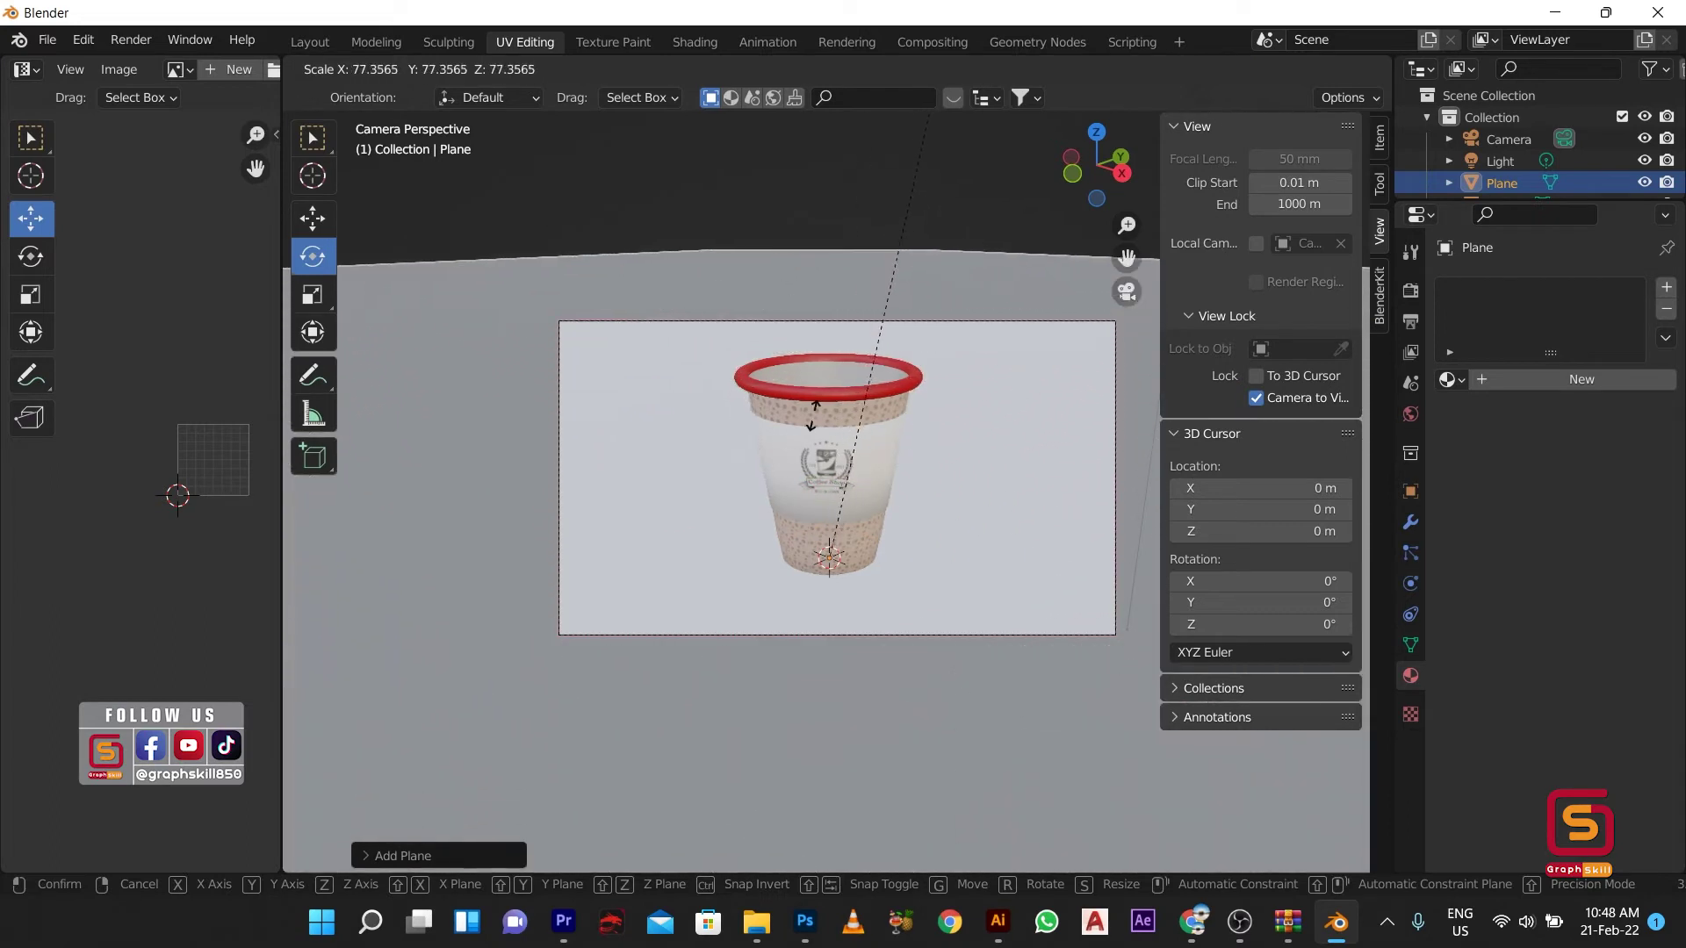
left_click(930, 279)
left_click(709, 411)
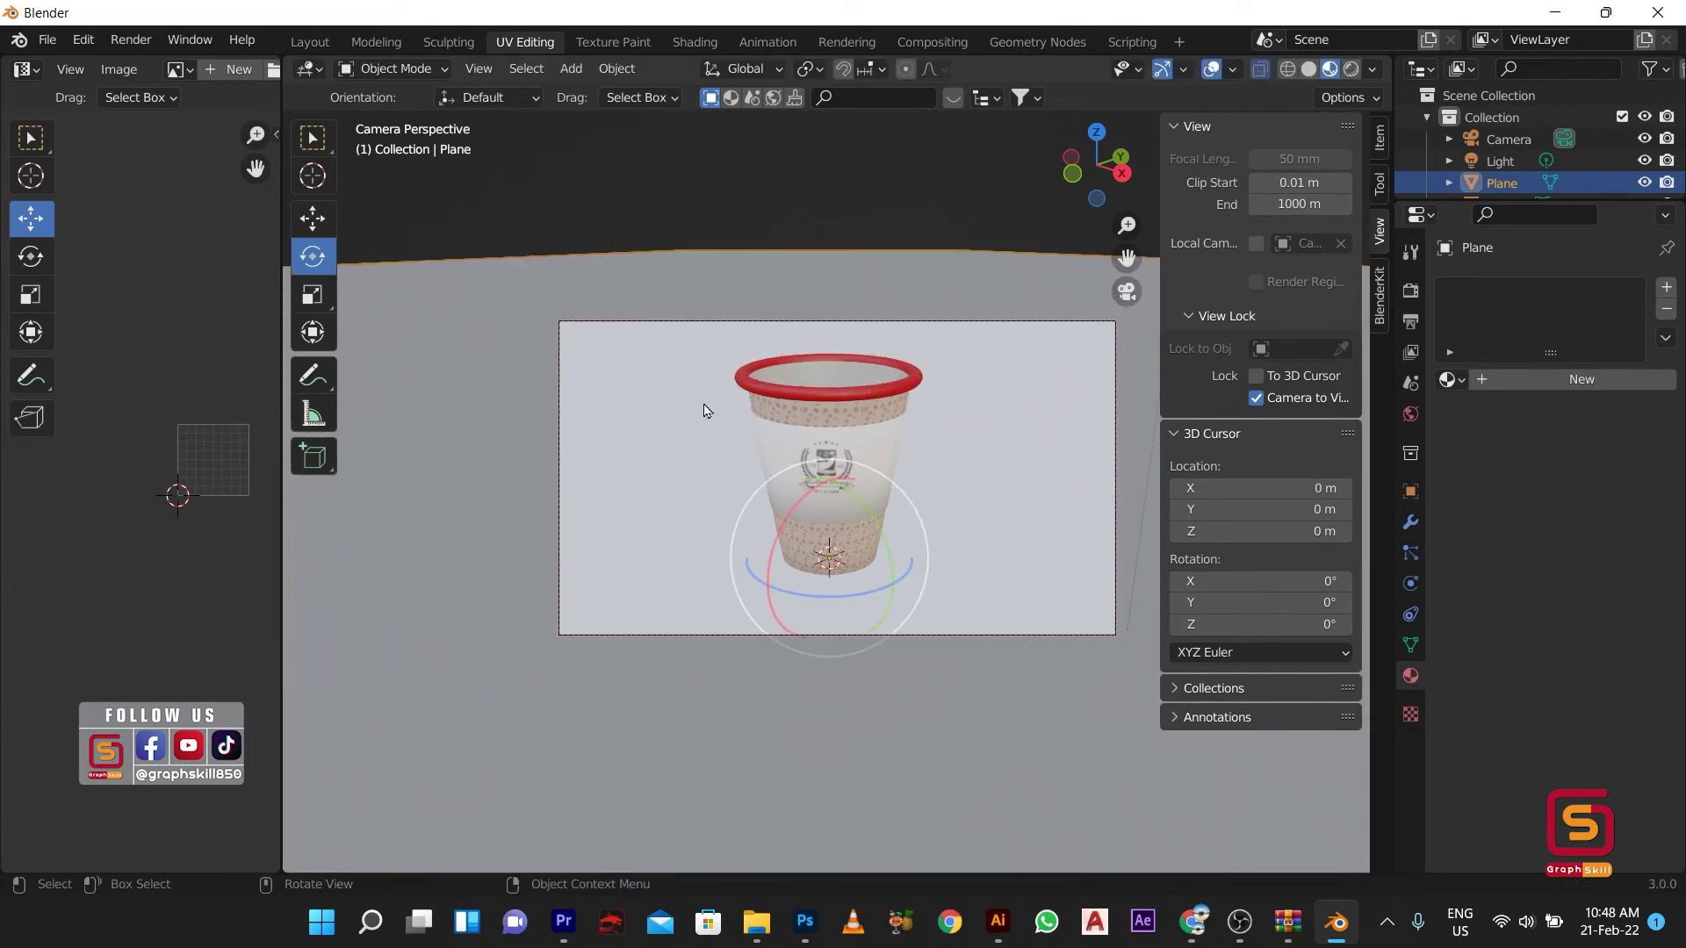
left_click(762, 98)
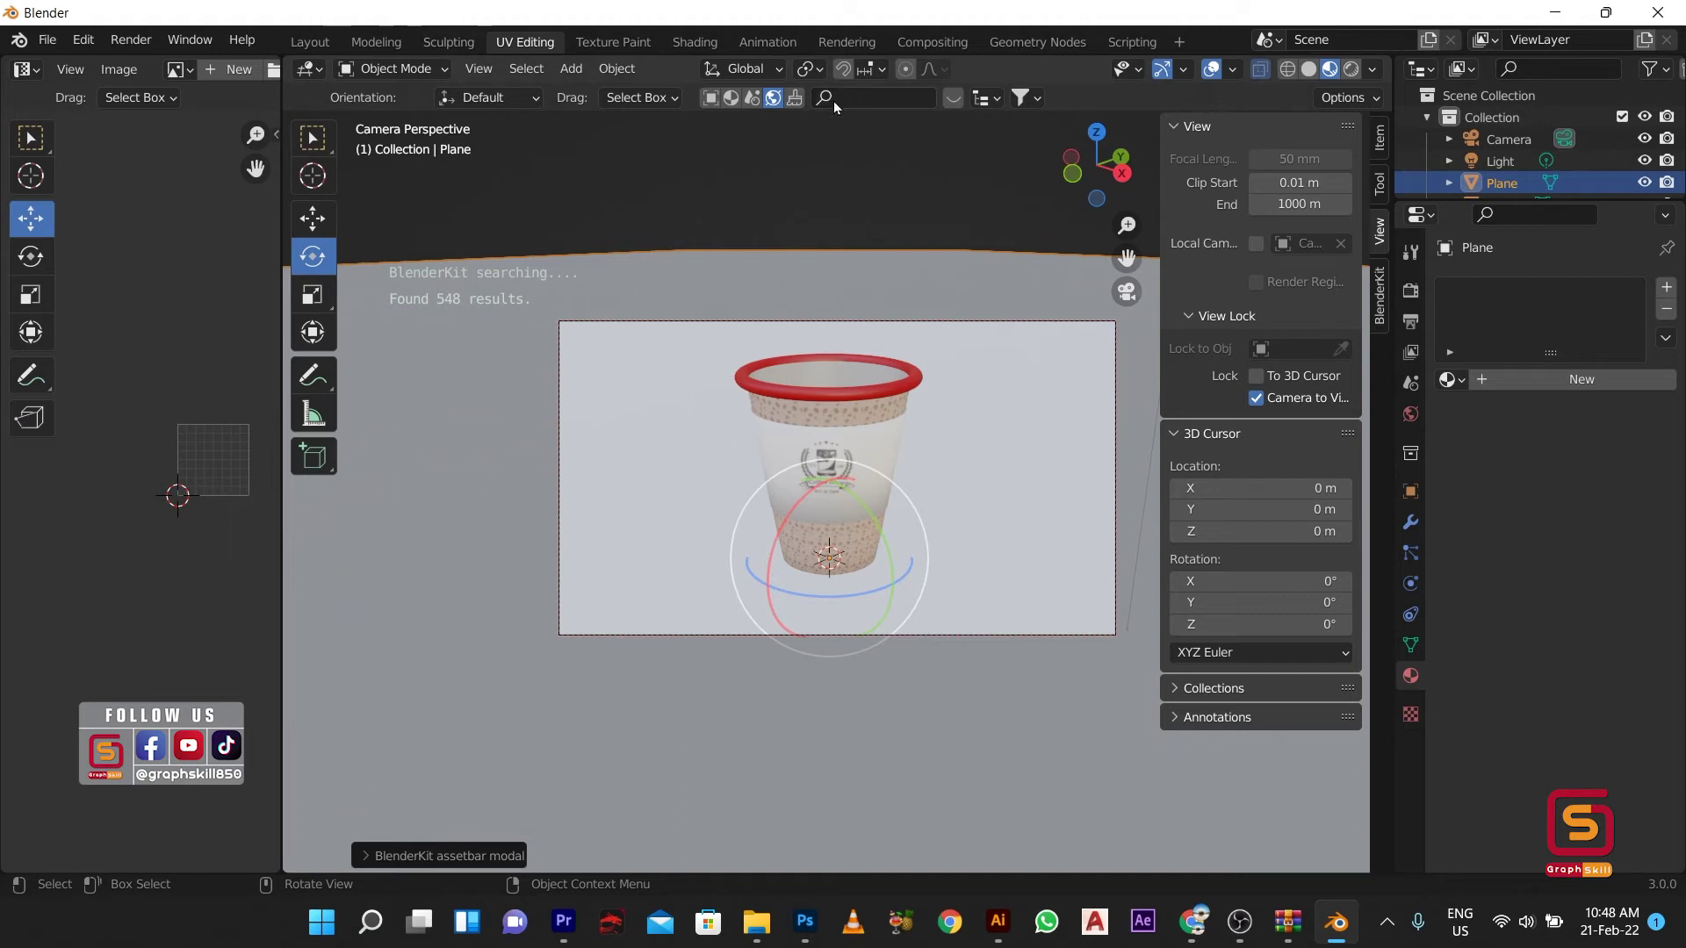
Step: Switch BlenderKit to materials and try black scratch, Carrara Marble and walnut wood on the floor
left_click(772, 97)
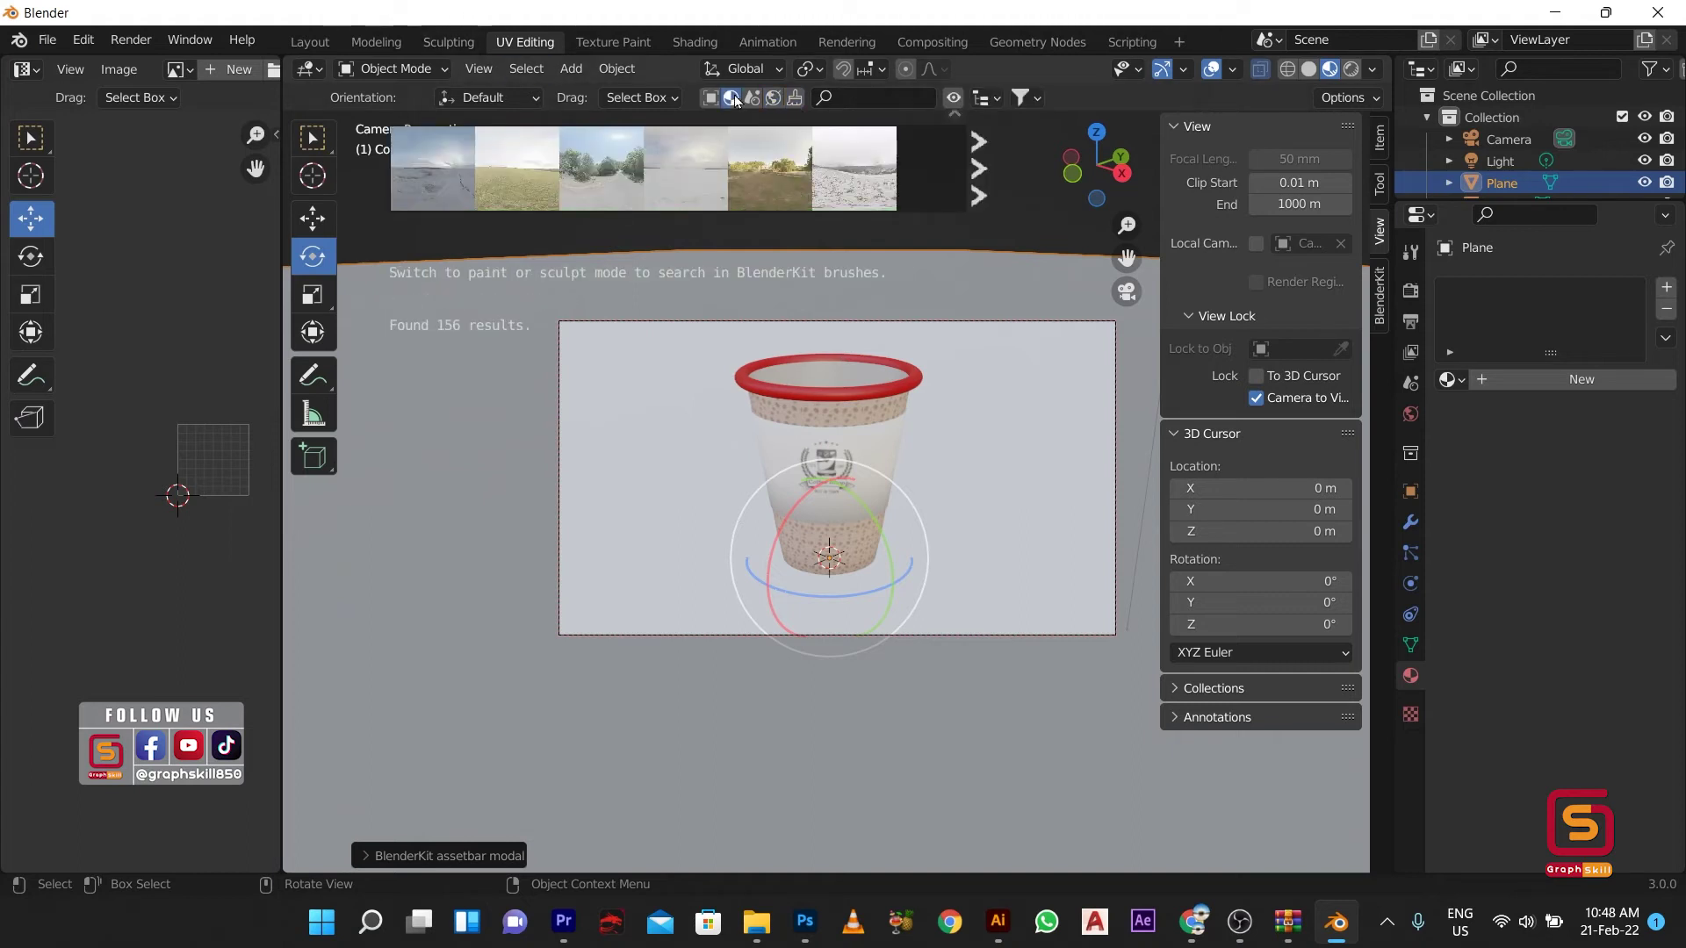
left_click(731, 98)
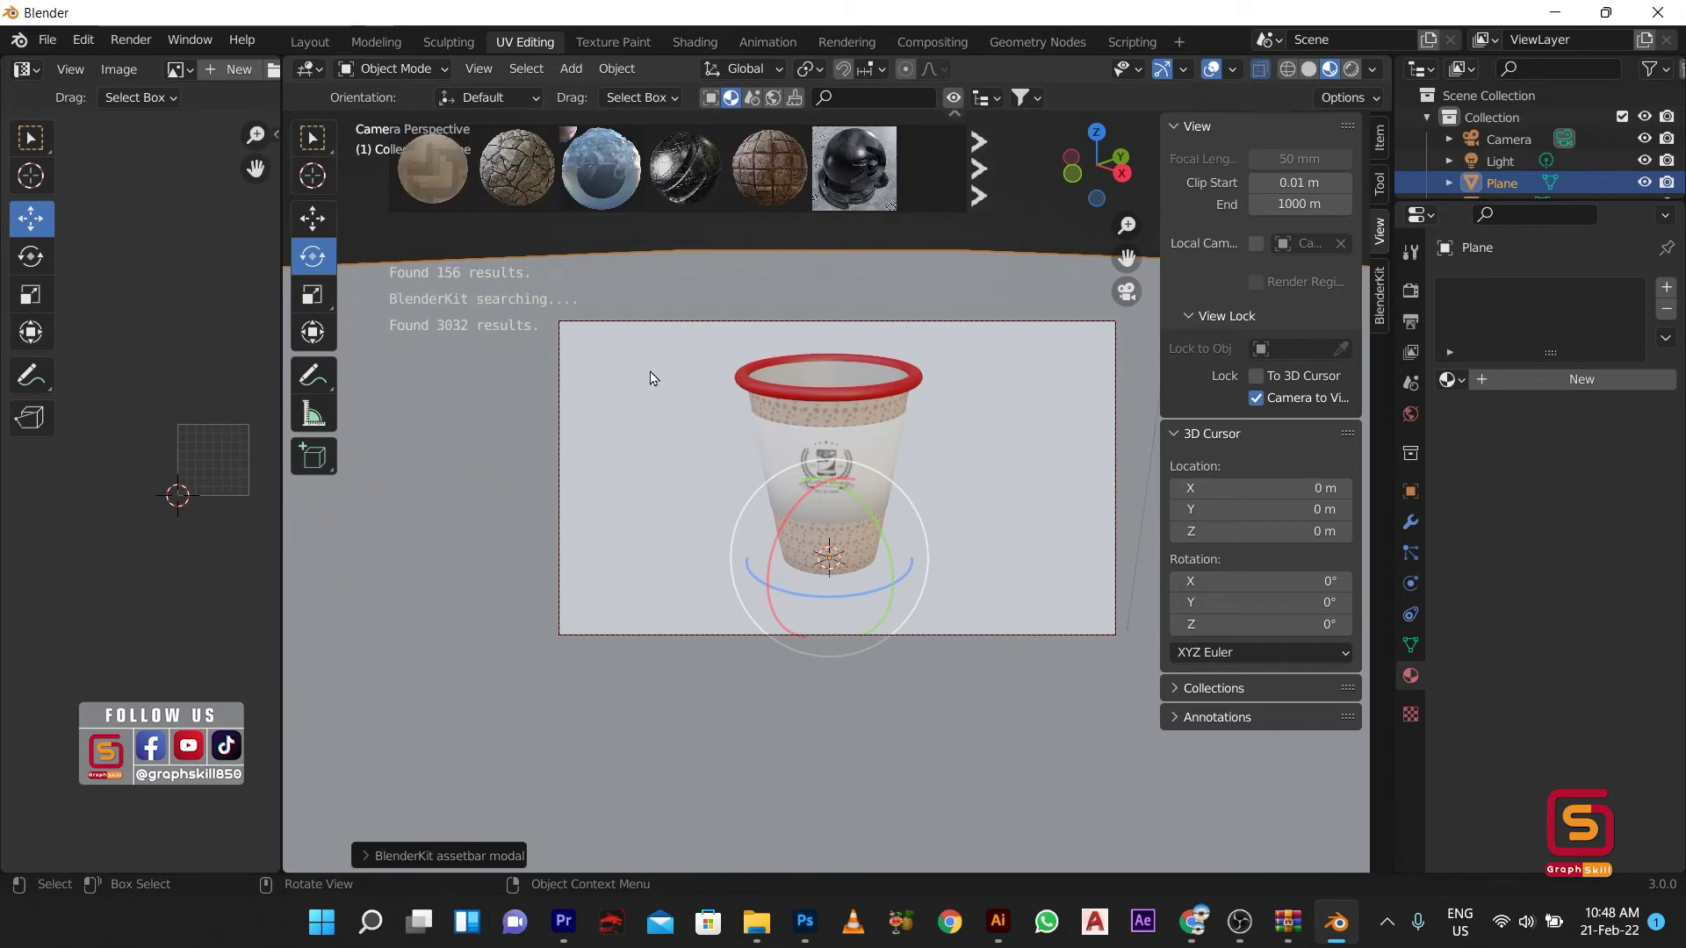
left_click_drag(685, 167, 328, 531)
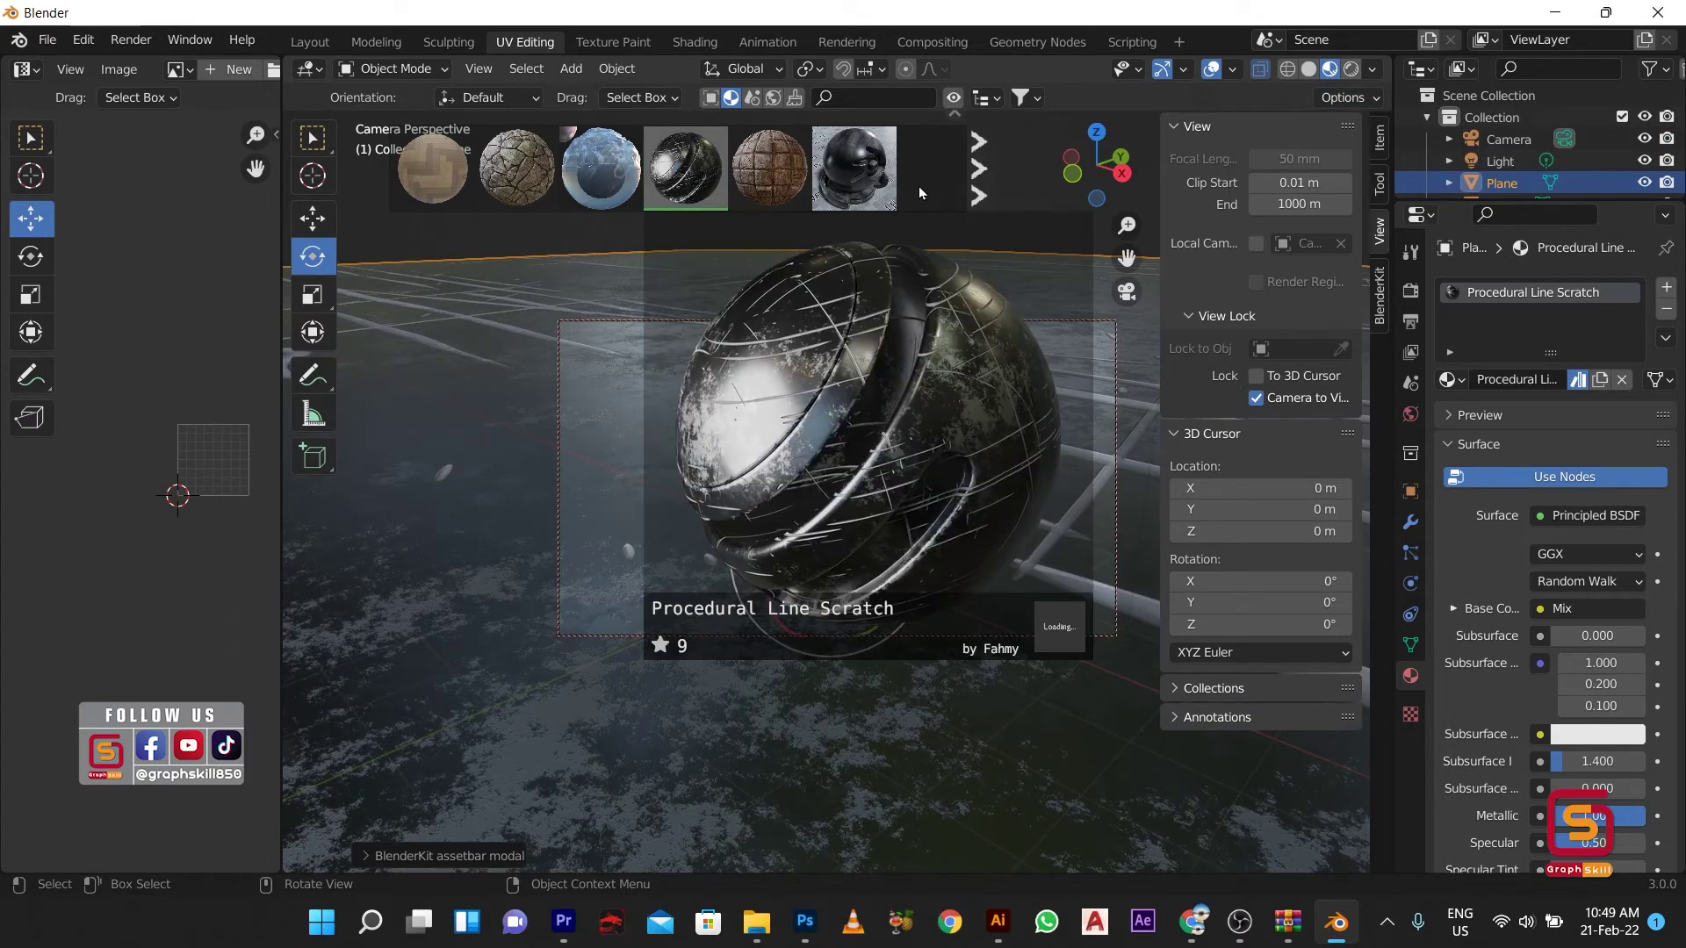
left_click(981, 167)
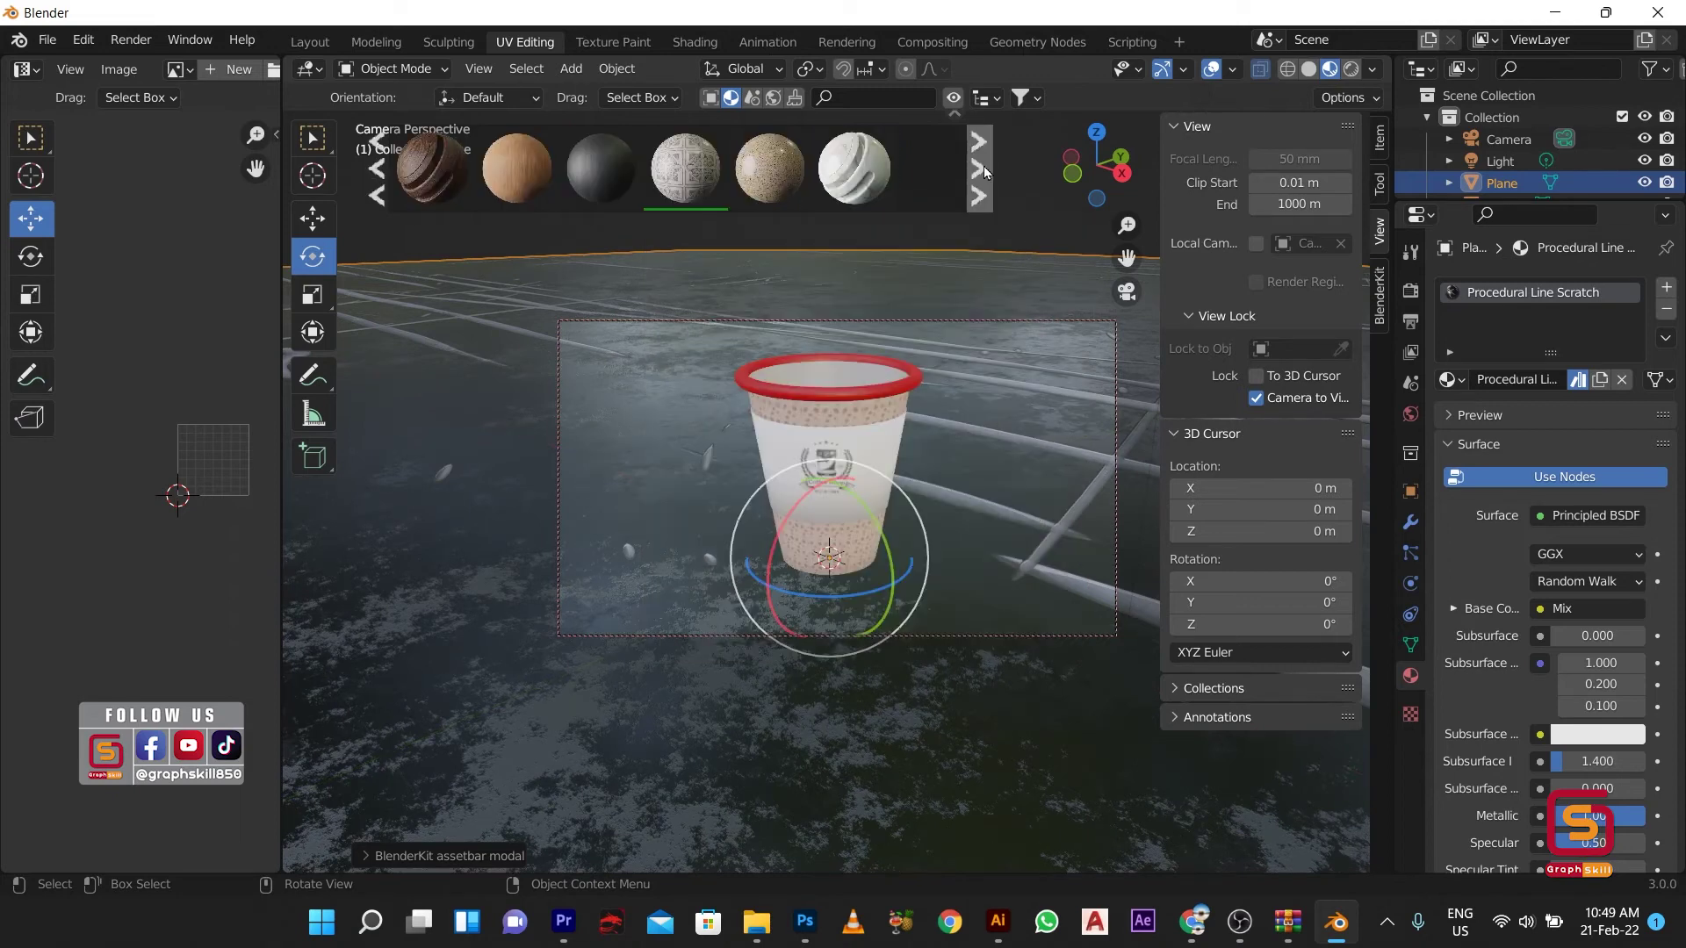
left_click_drag(853, 167, 481, 511)
left_click_drag(497, 177, 469, 544)
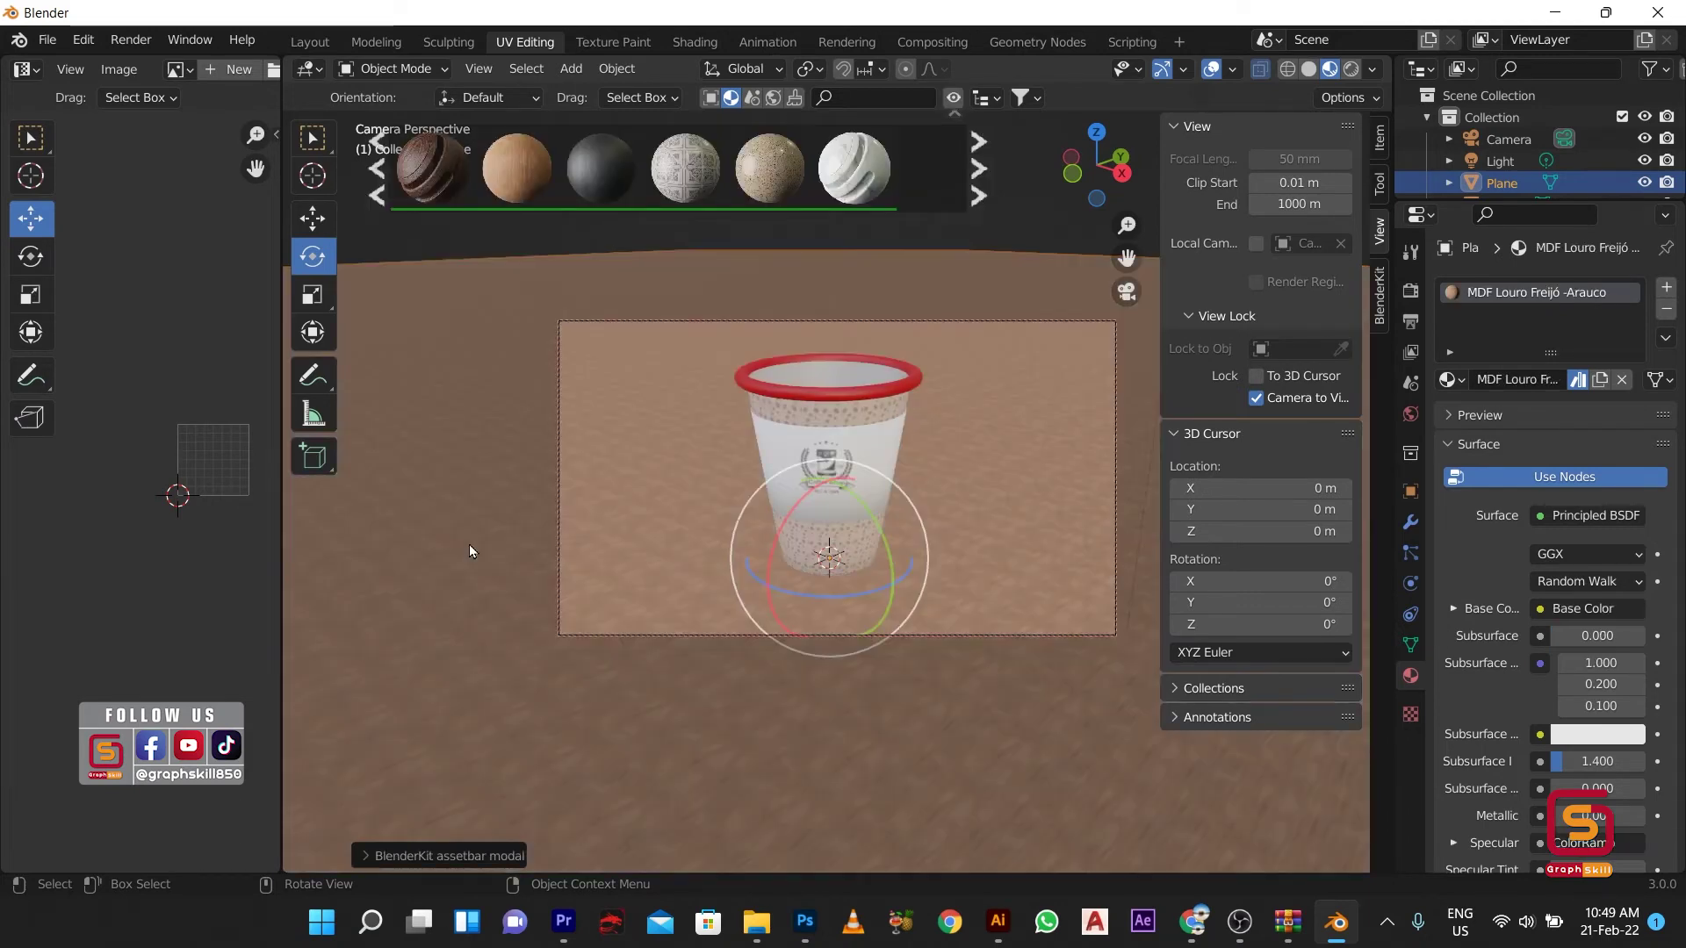
left_click_drag(430, 168, 506, 468)
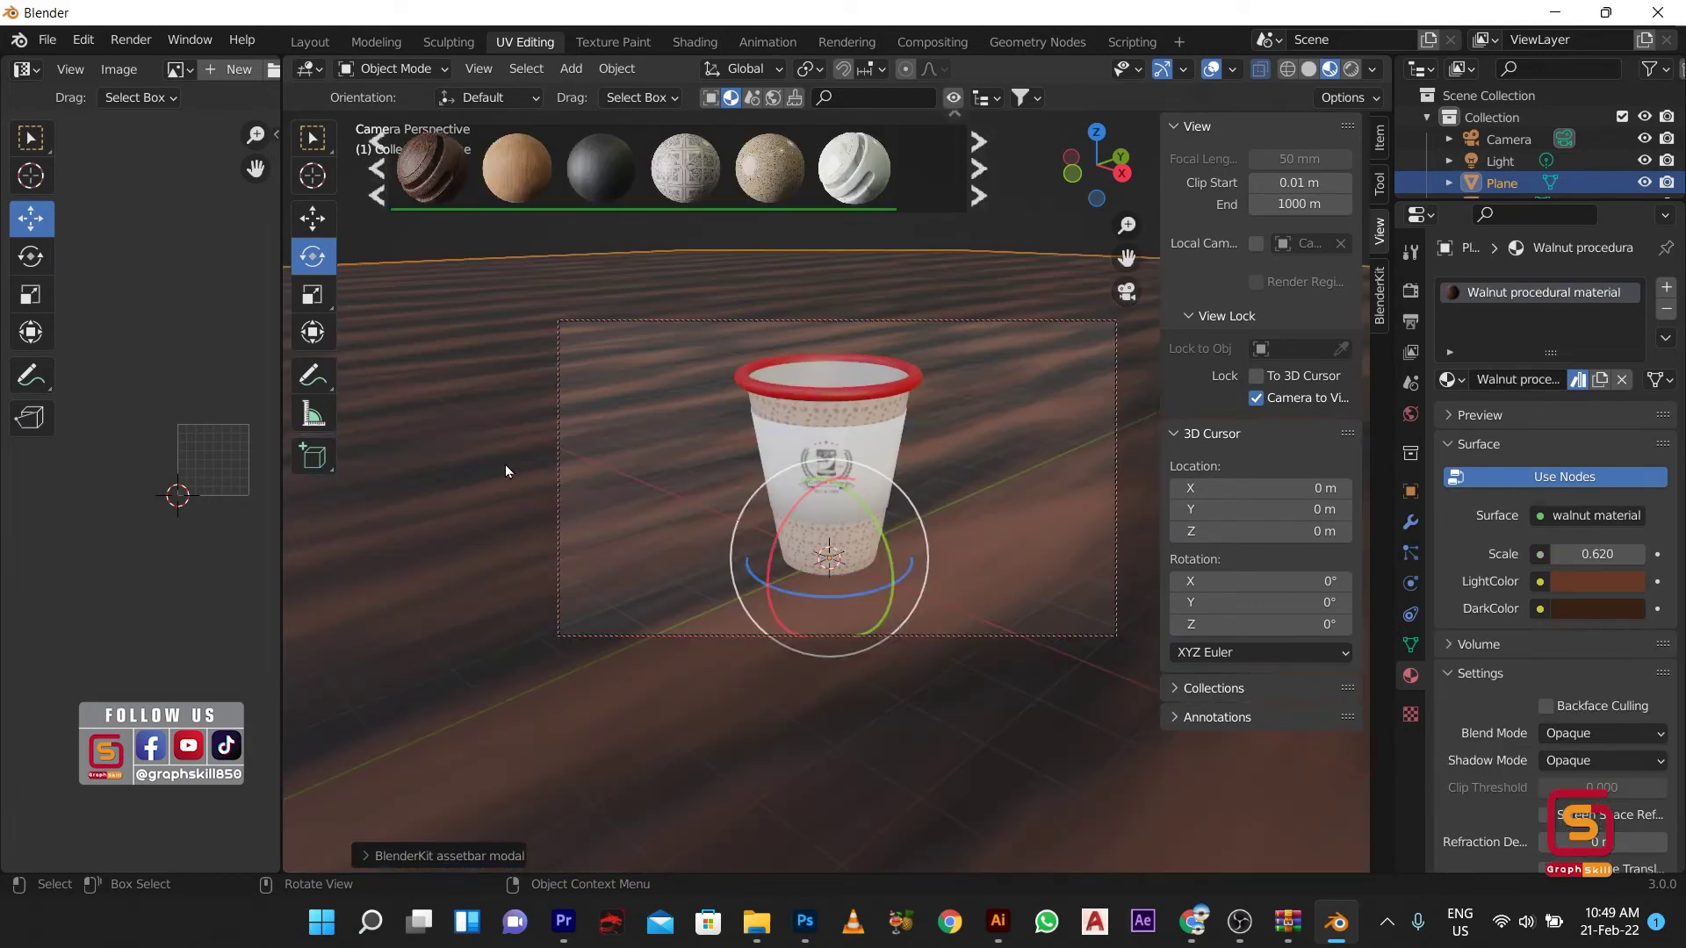
Step: Apply the glossy epoxy wood material to the floor and inspect its Roughness input options
scroll(762, 473, "down", 2)
scroll(799, 483, "up", 3)
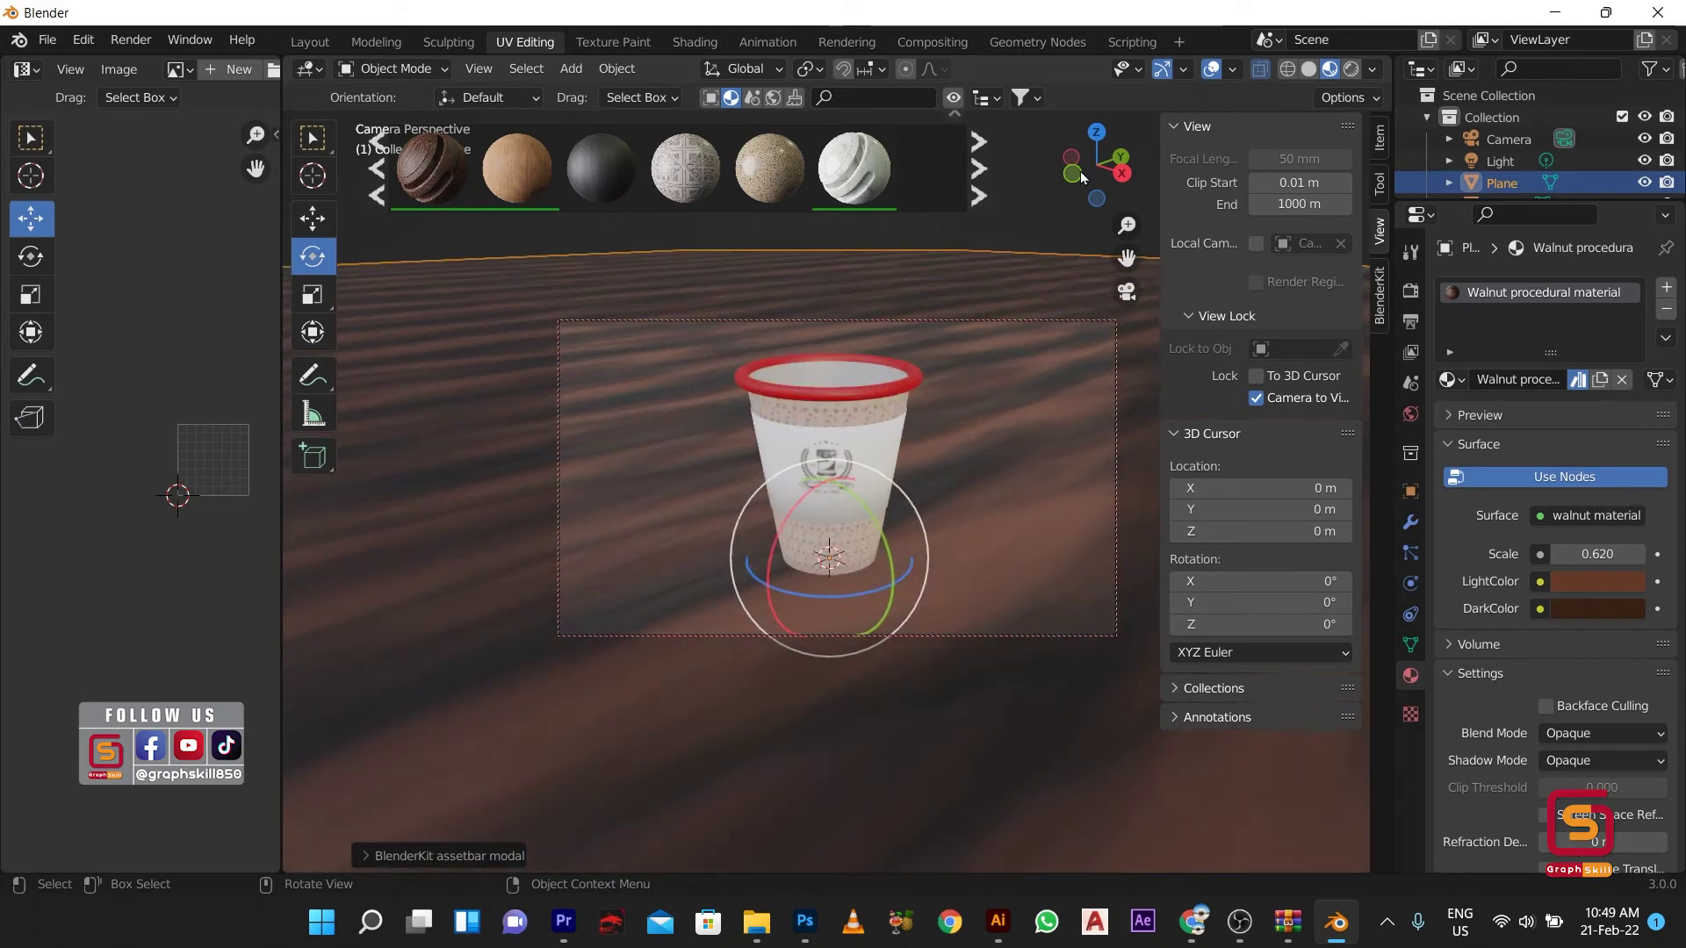
left_click(991, 181)
left_click_drag(678, 164, 527, 555)
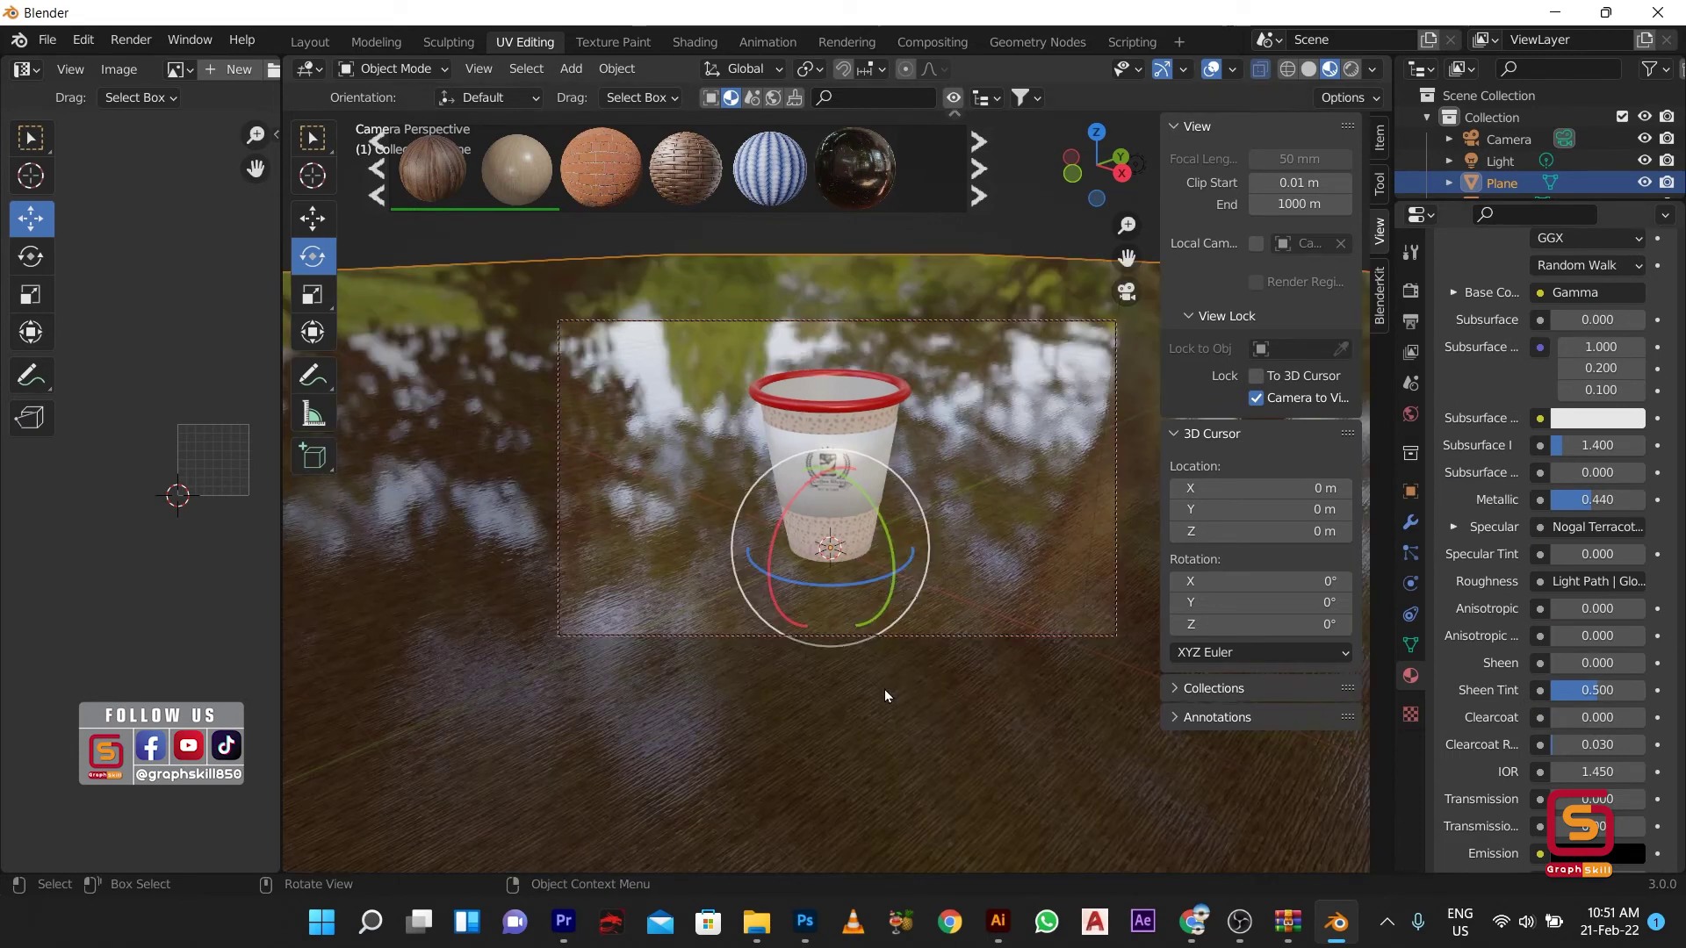
left_click(1563, 578)
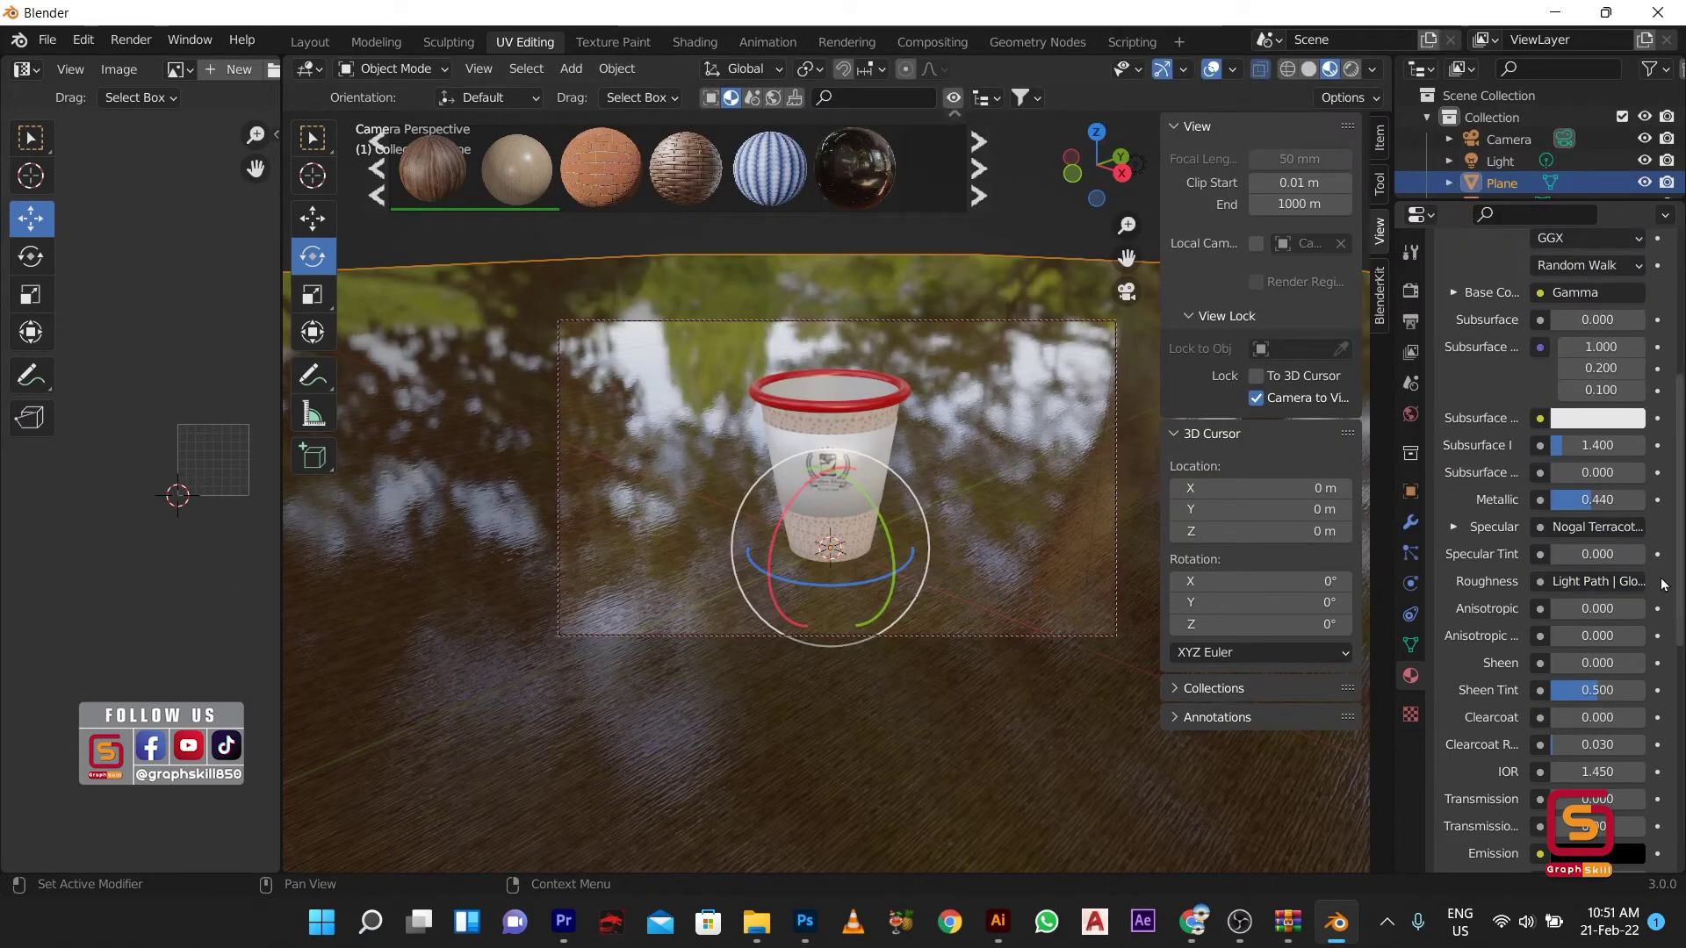
left_click(1585, 581)
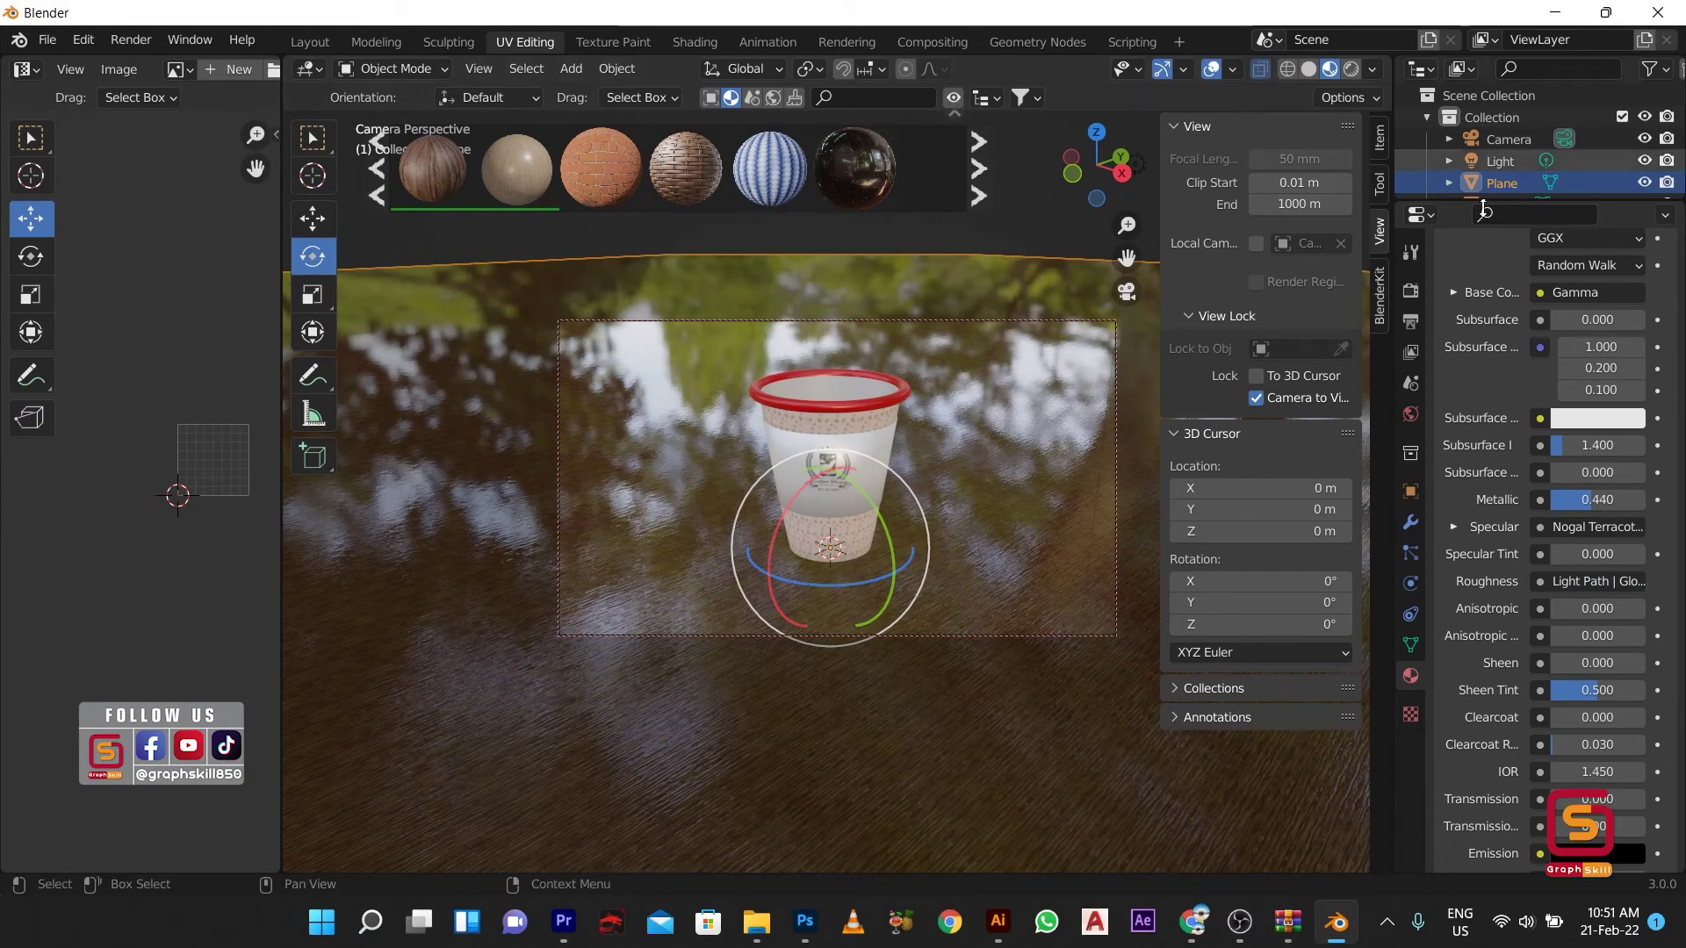
Step: Switch the render engine to Cycles on GPU Compute and preview the viewport in Rendered shading
left_click(1411, 290)
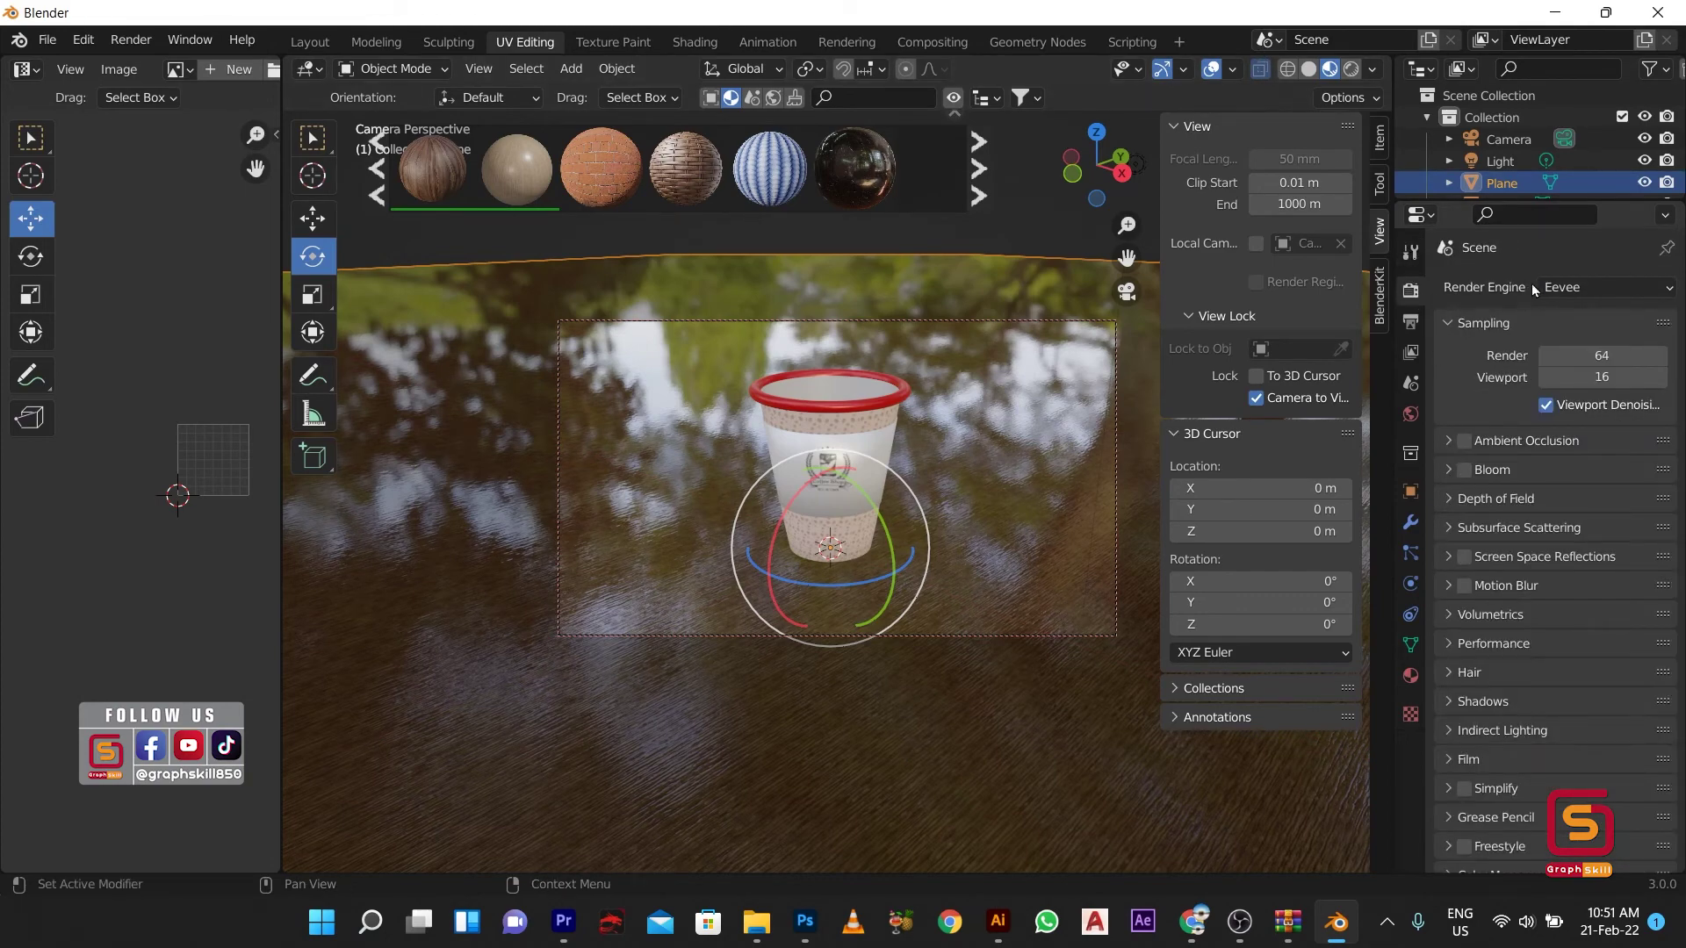
left_click(1563, 287)
left_click(1581, 361)
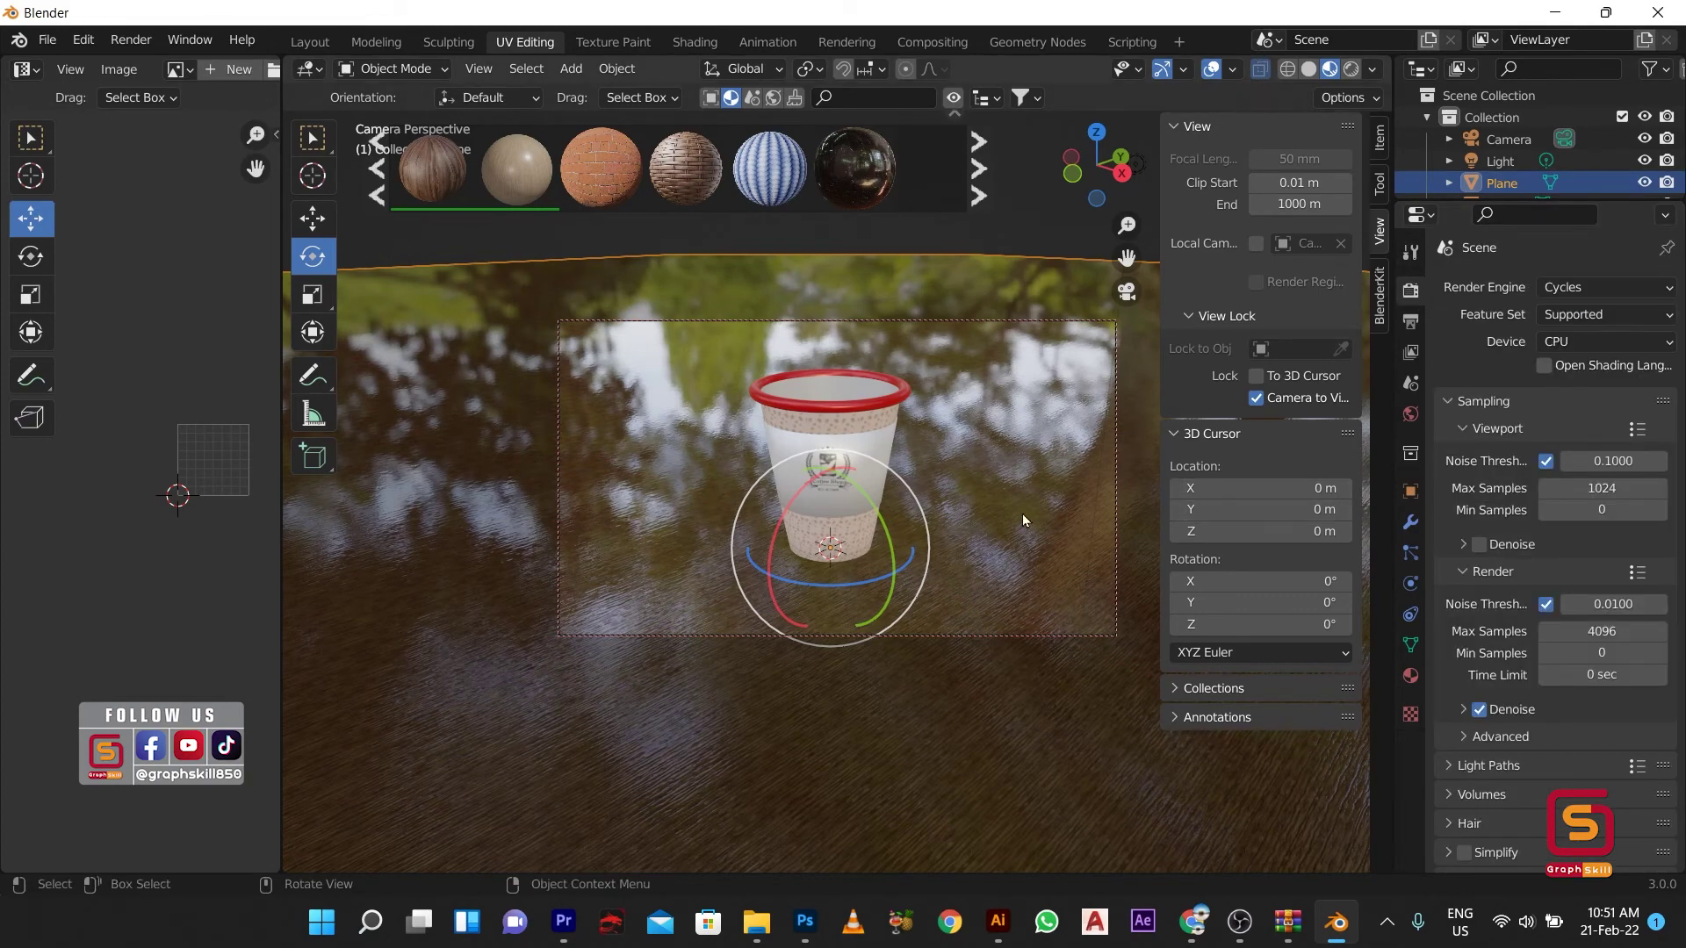
left_click(1600, 340)
left_click(1557, 392)
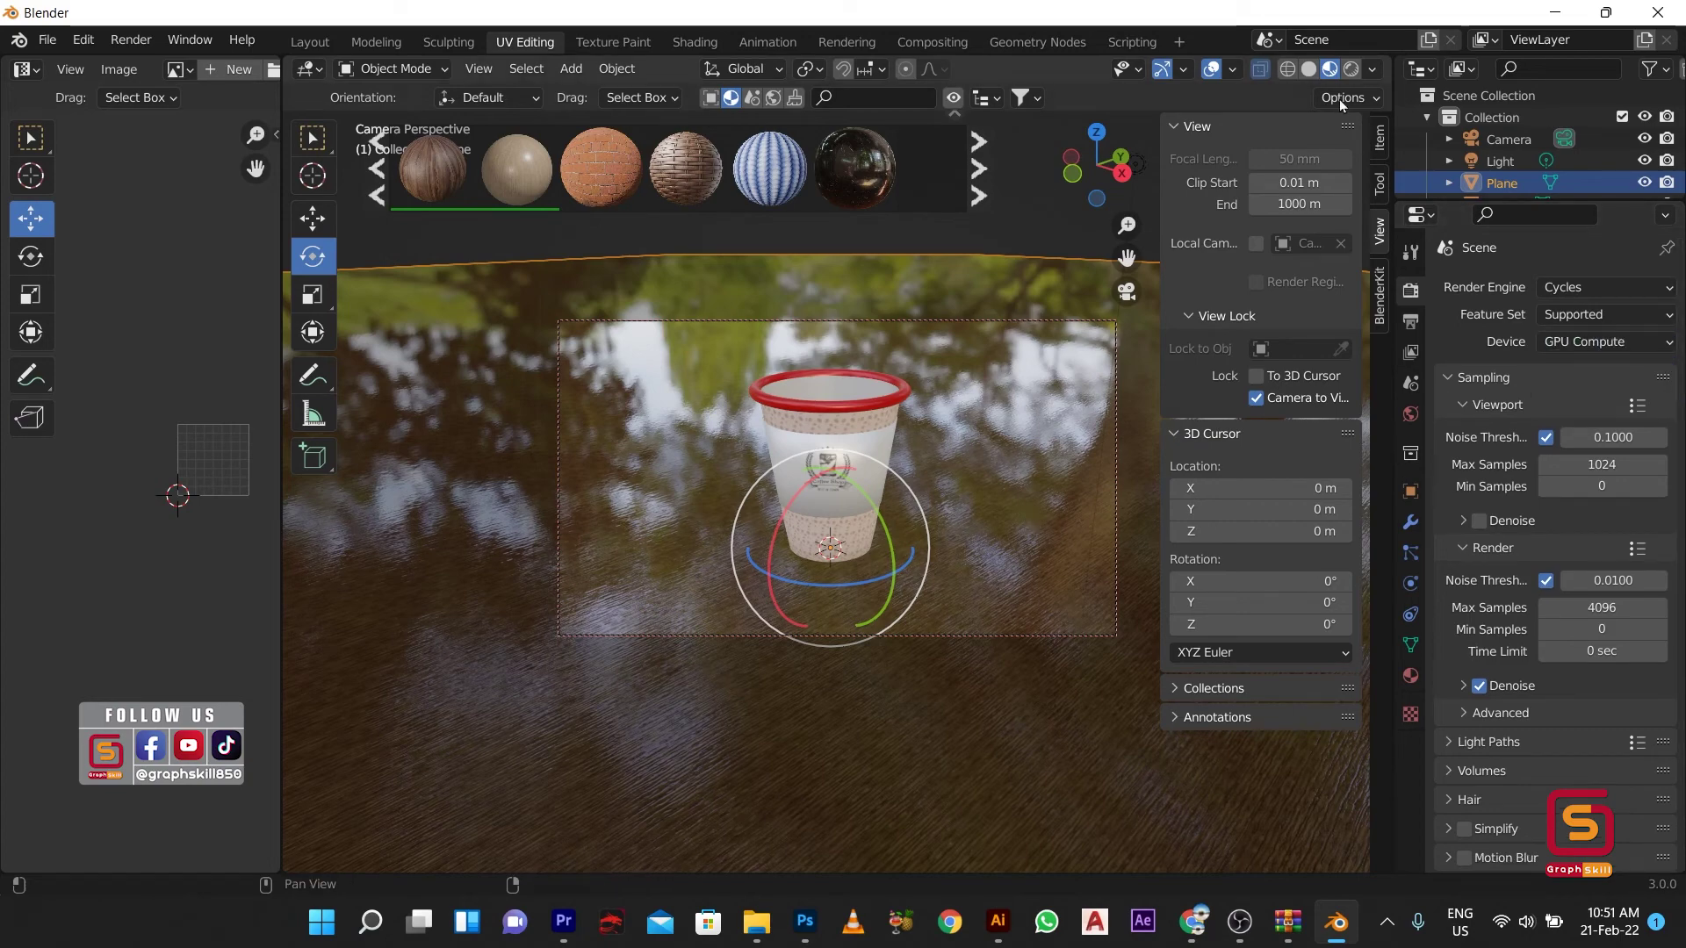
left_click(1350, 69)
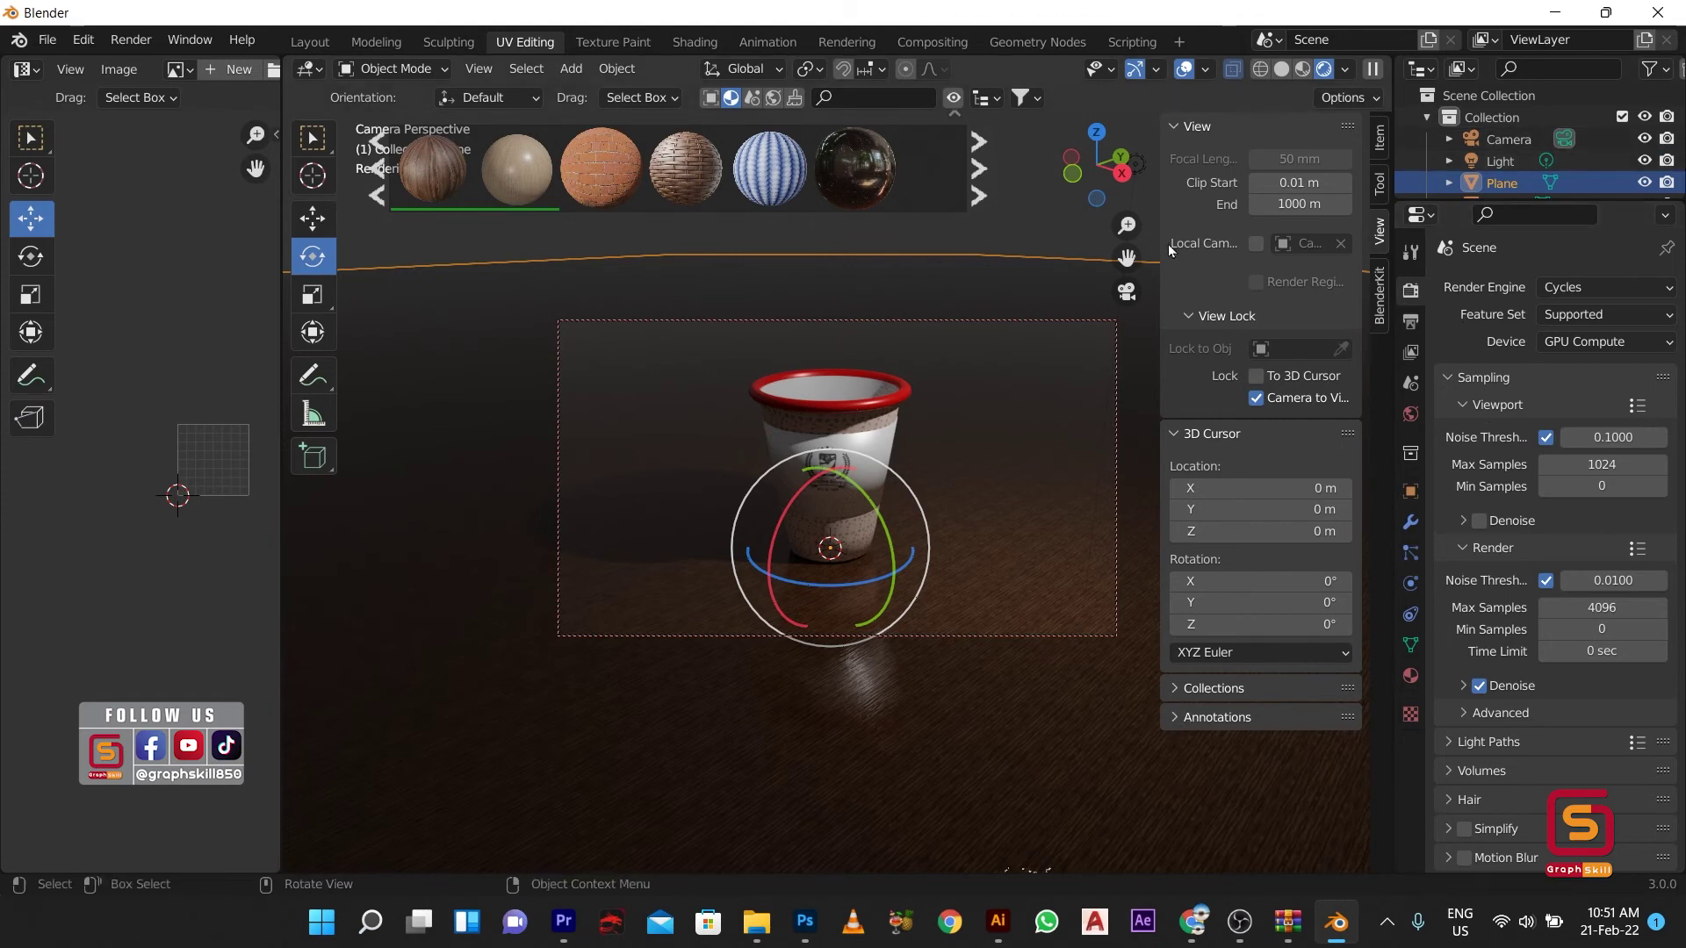
Step: Collapse the View and 3D Cursor panels, then select the point light to show its settings
left_click(1169, 125)
left_click(1179, 154)
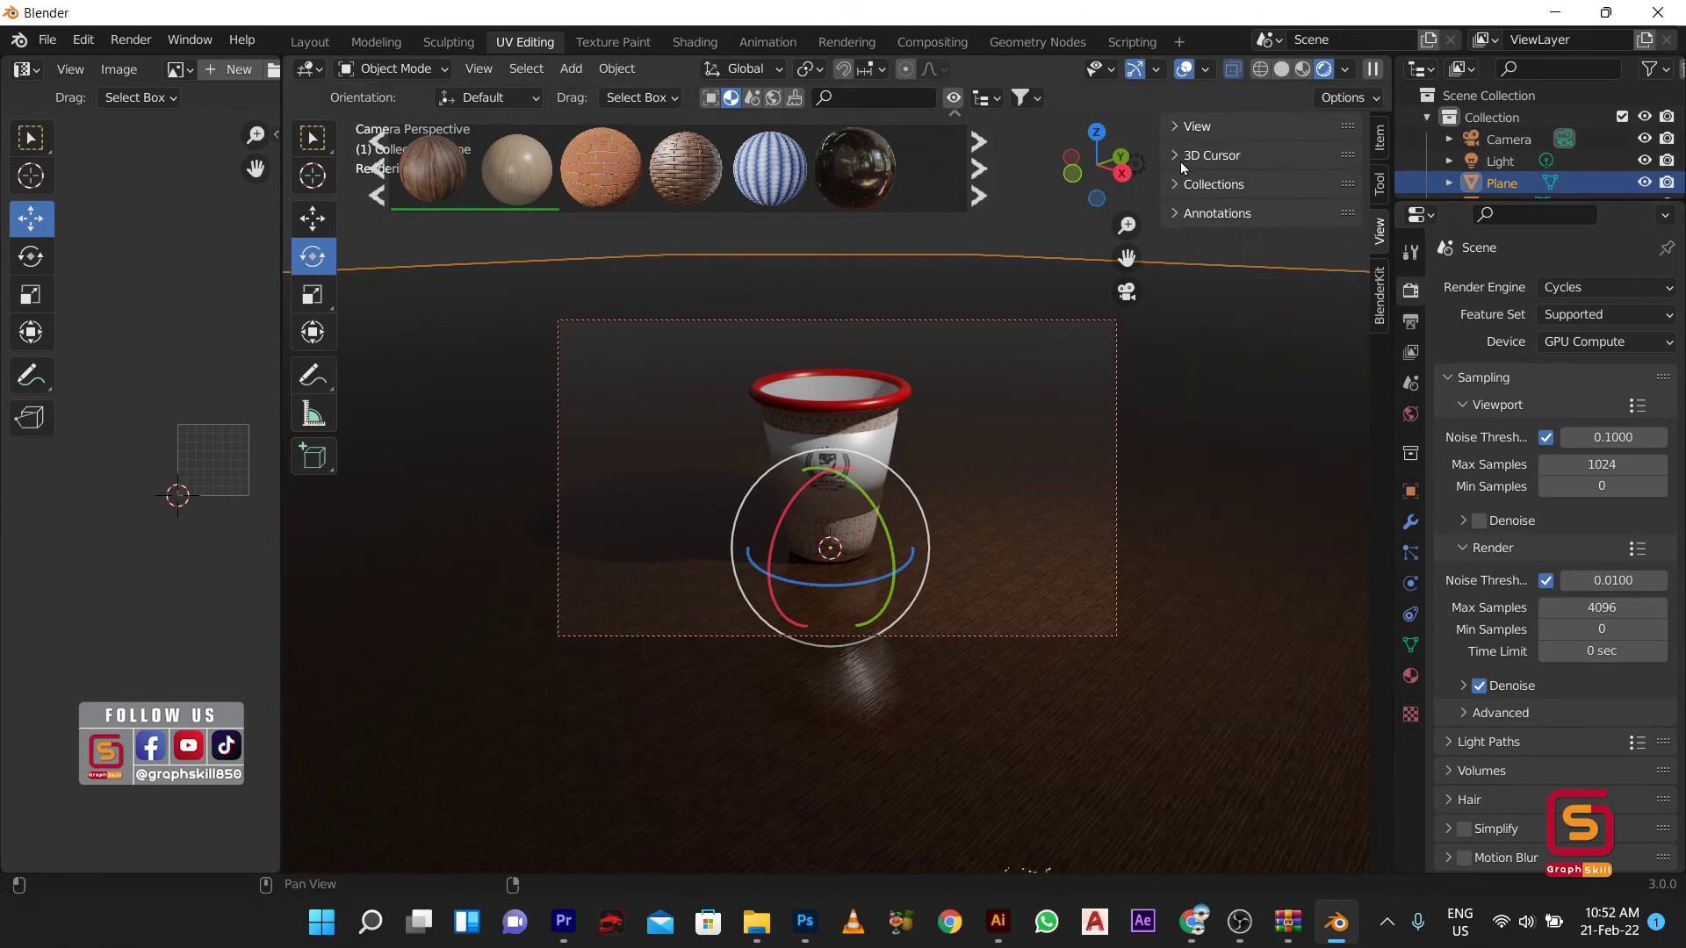
left_click(1177, 130)
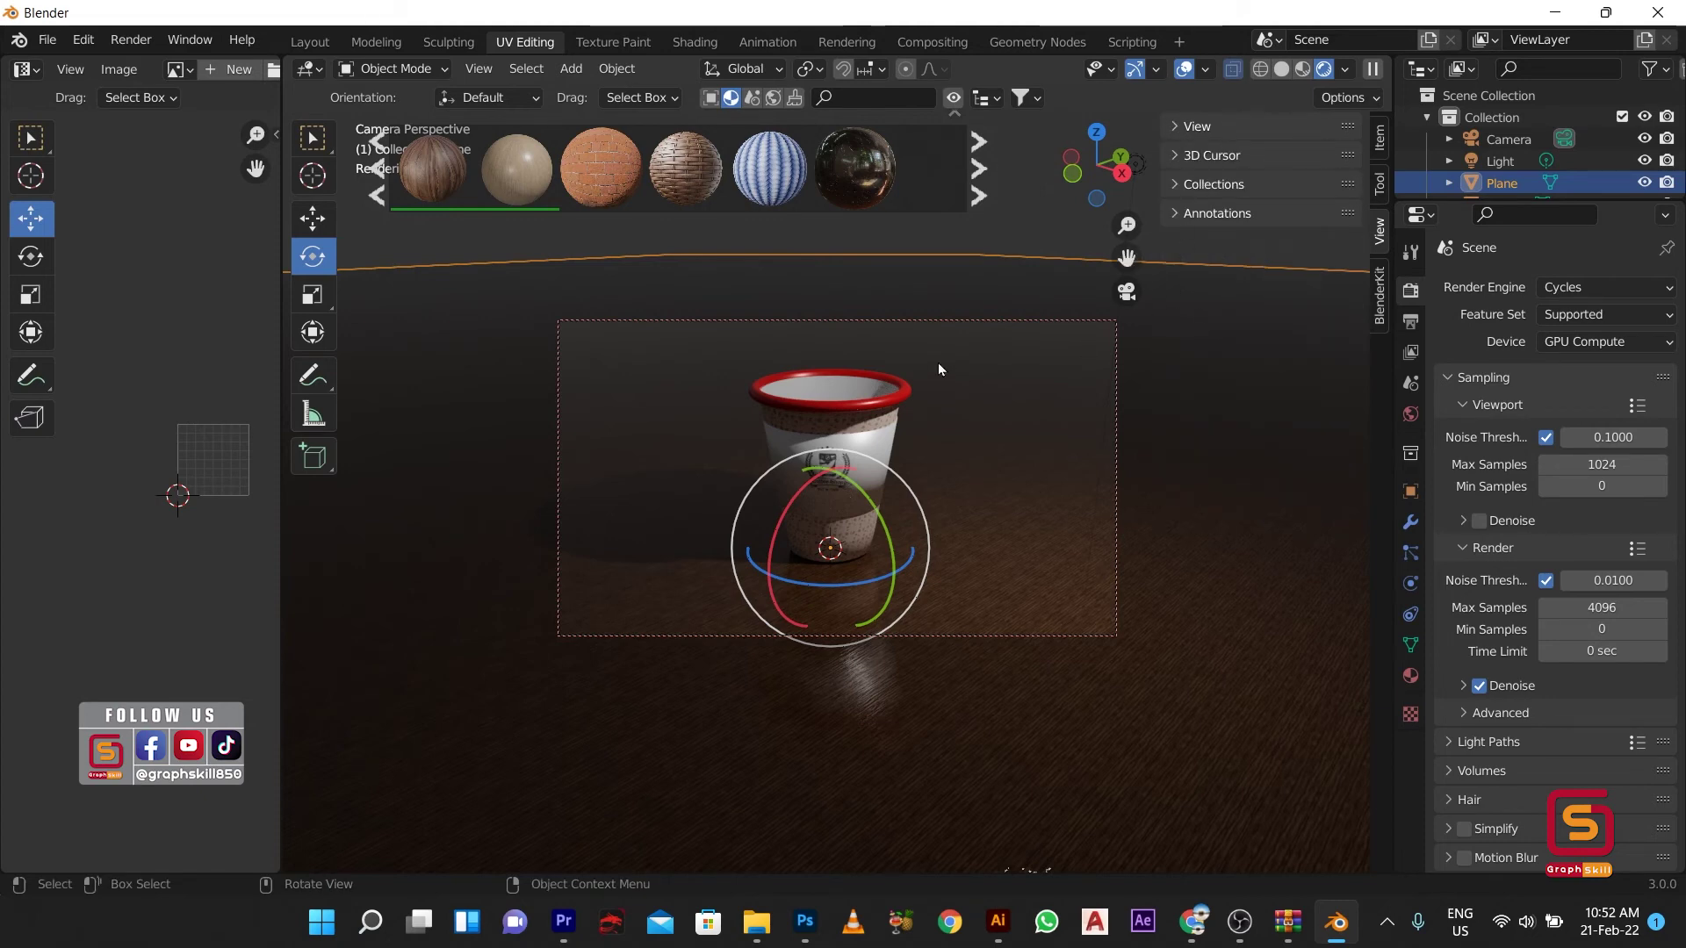
left_click(1143, 169)
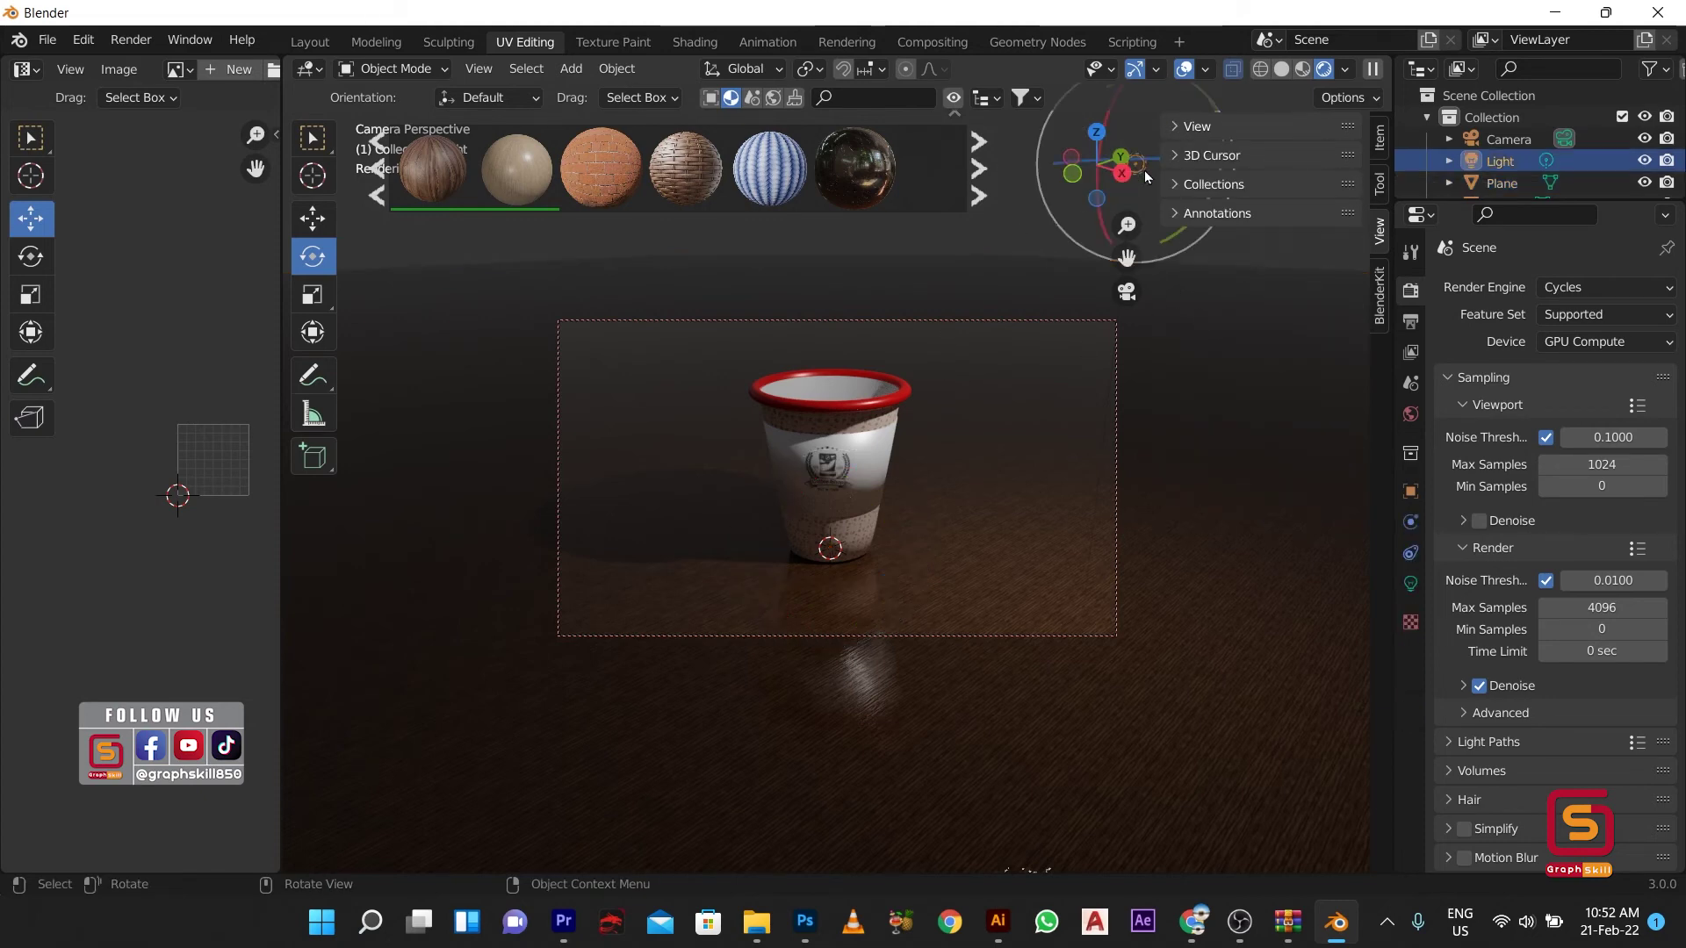
left_click(1410, 583)
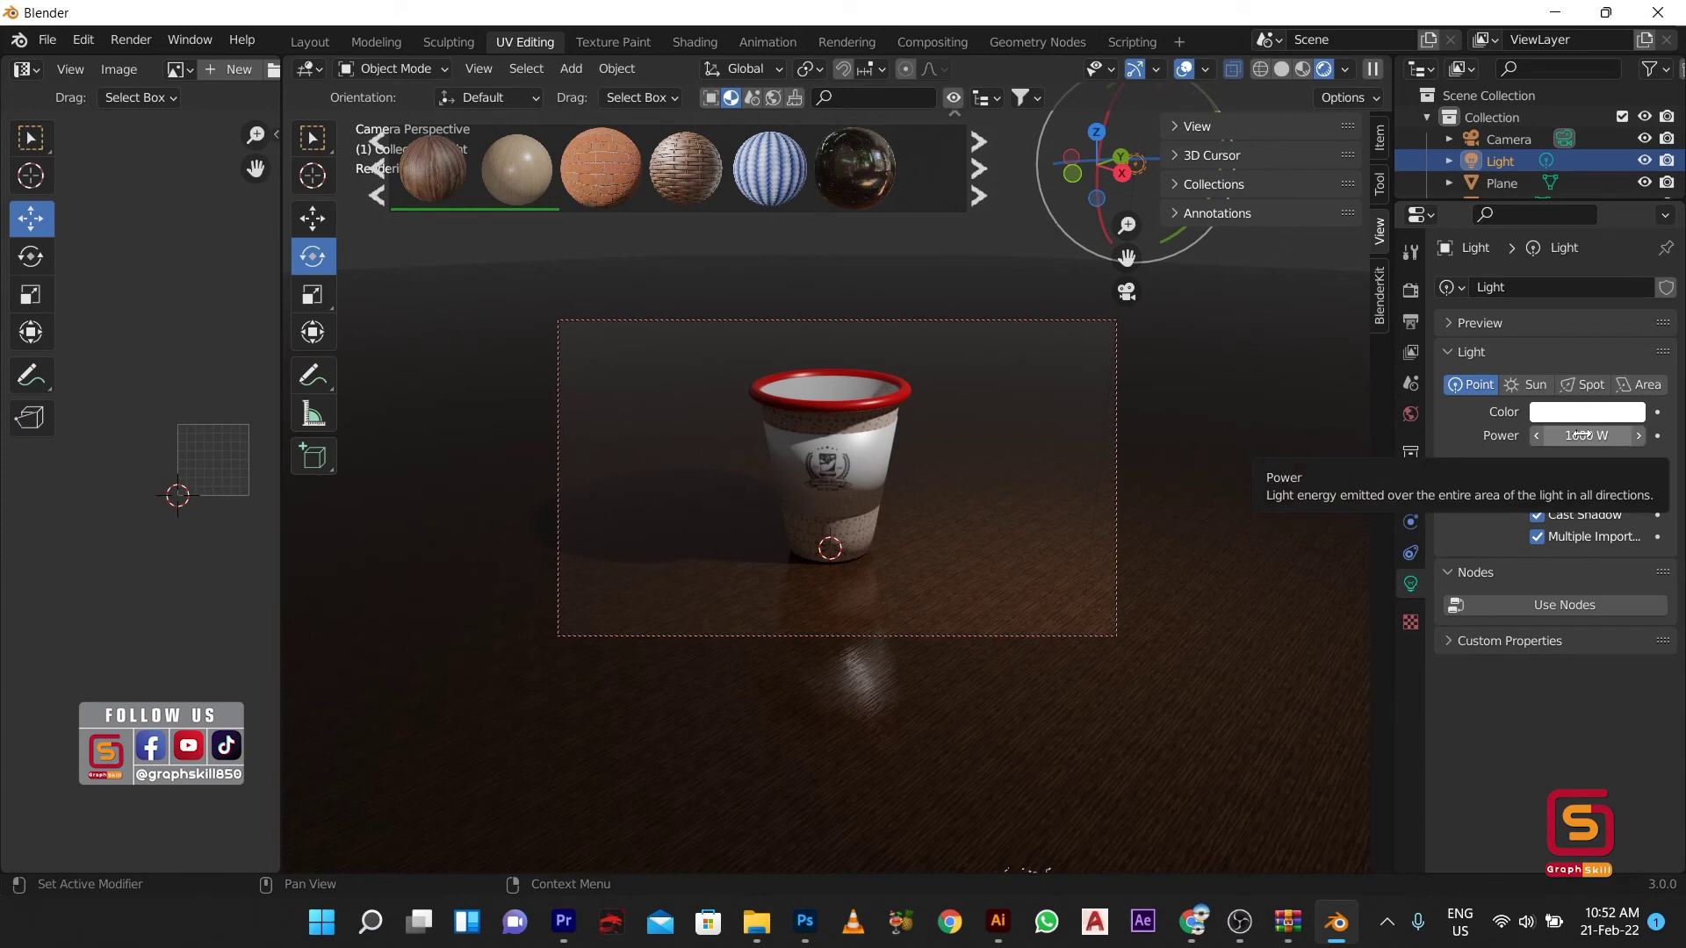
Step: Enter 4000 W as the selected point light's Power
left_click_drag(1581, 434, 1574, 436)
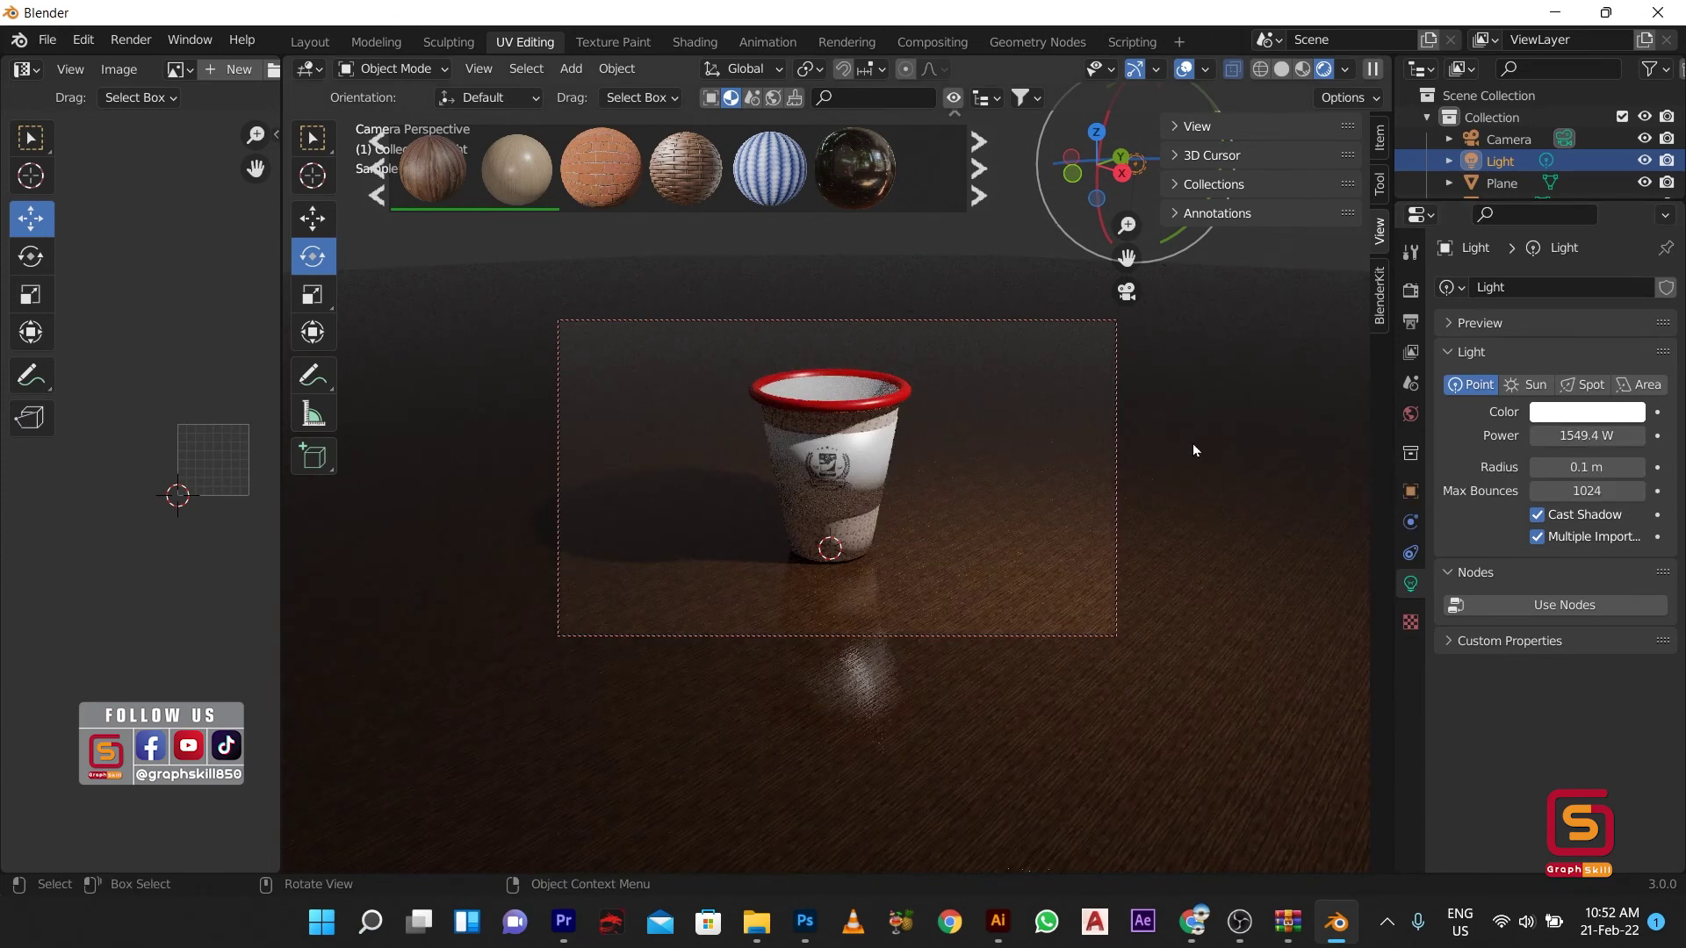
left_click(1574, 436)
type("4000")
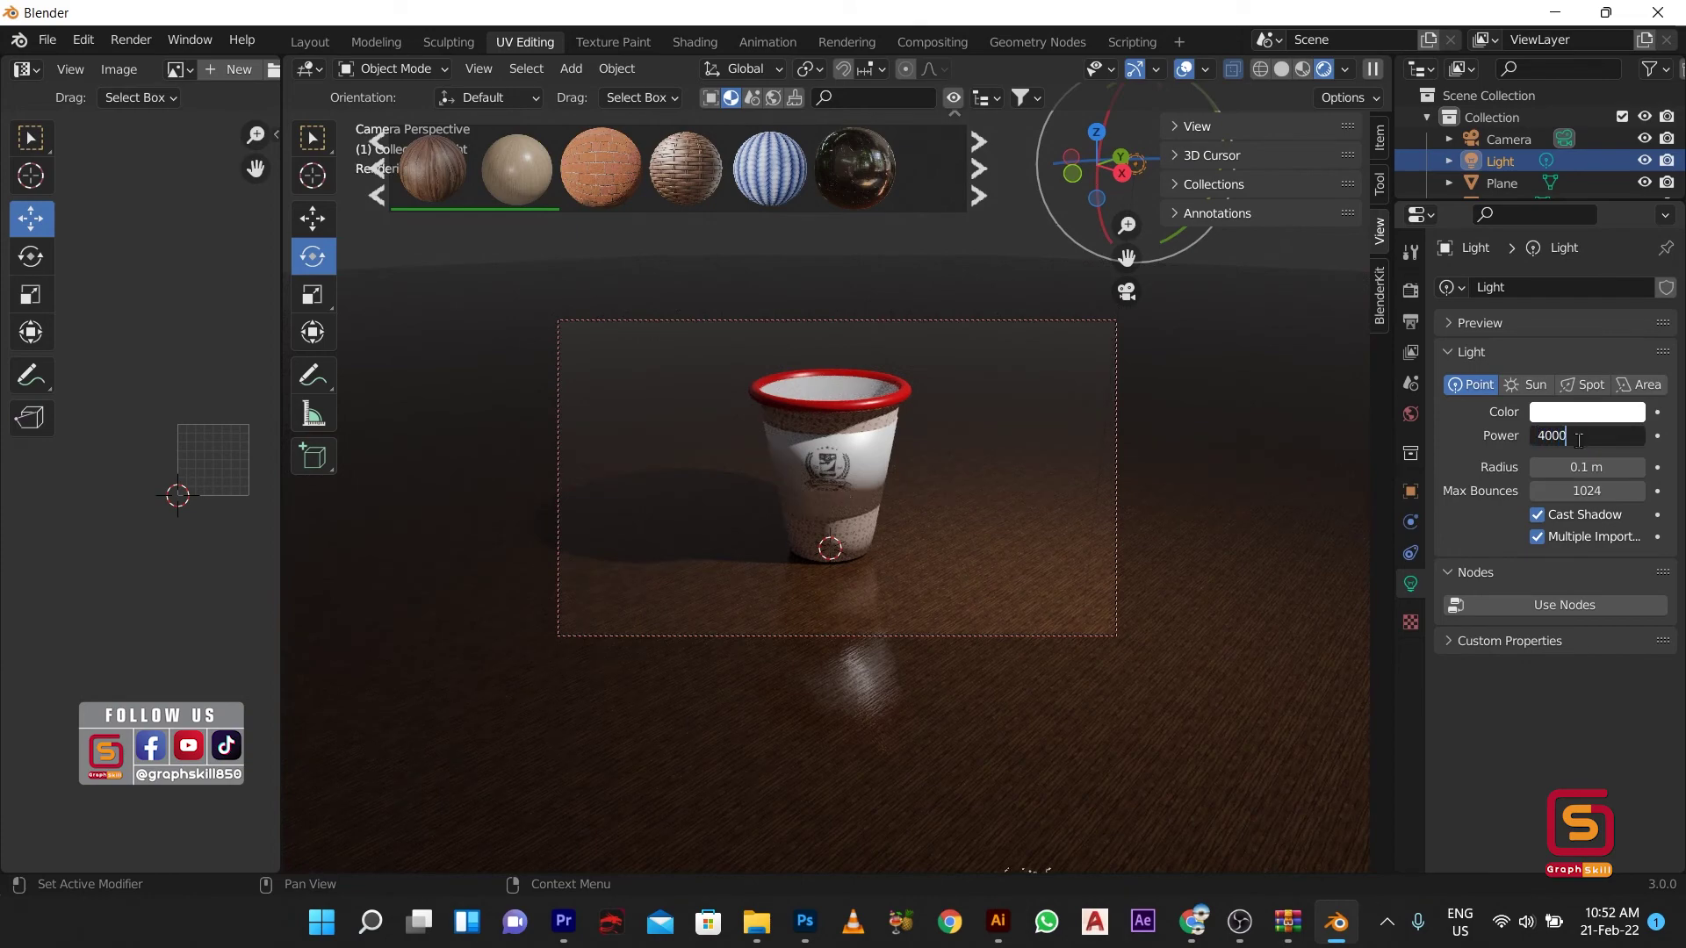
key("Return")
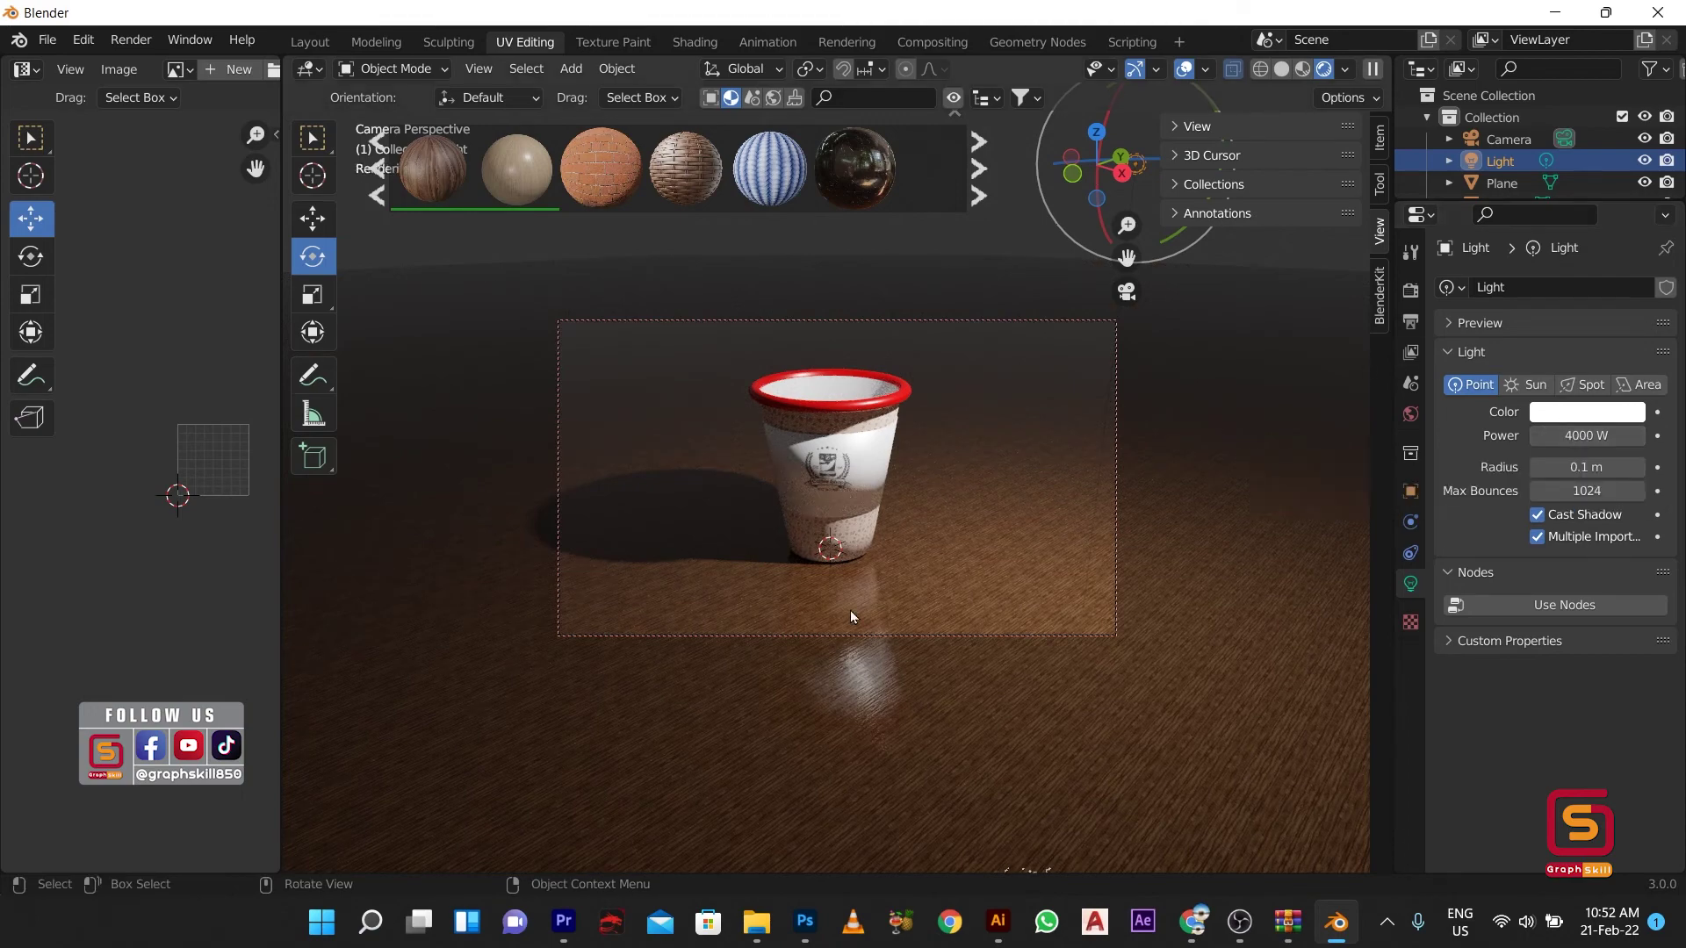
scroll(850, 612, "down", 3)
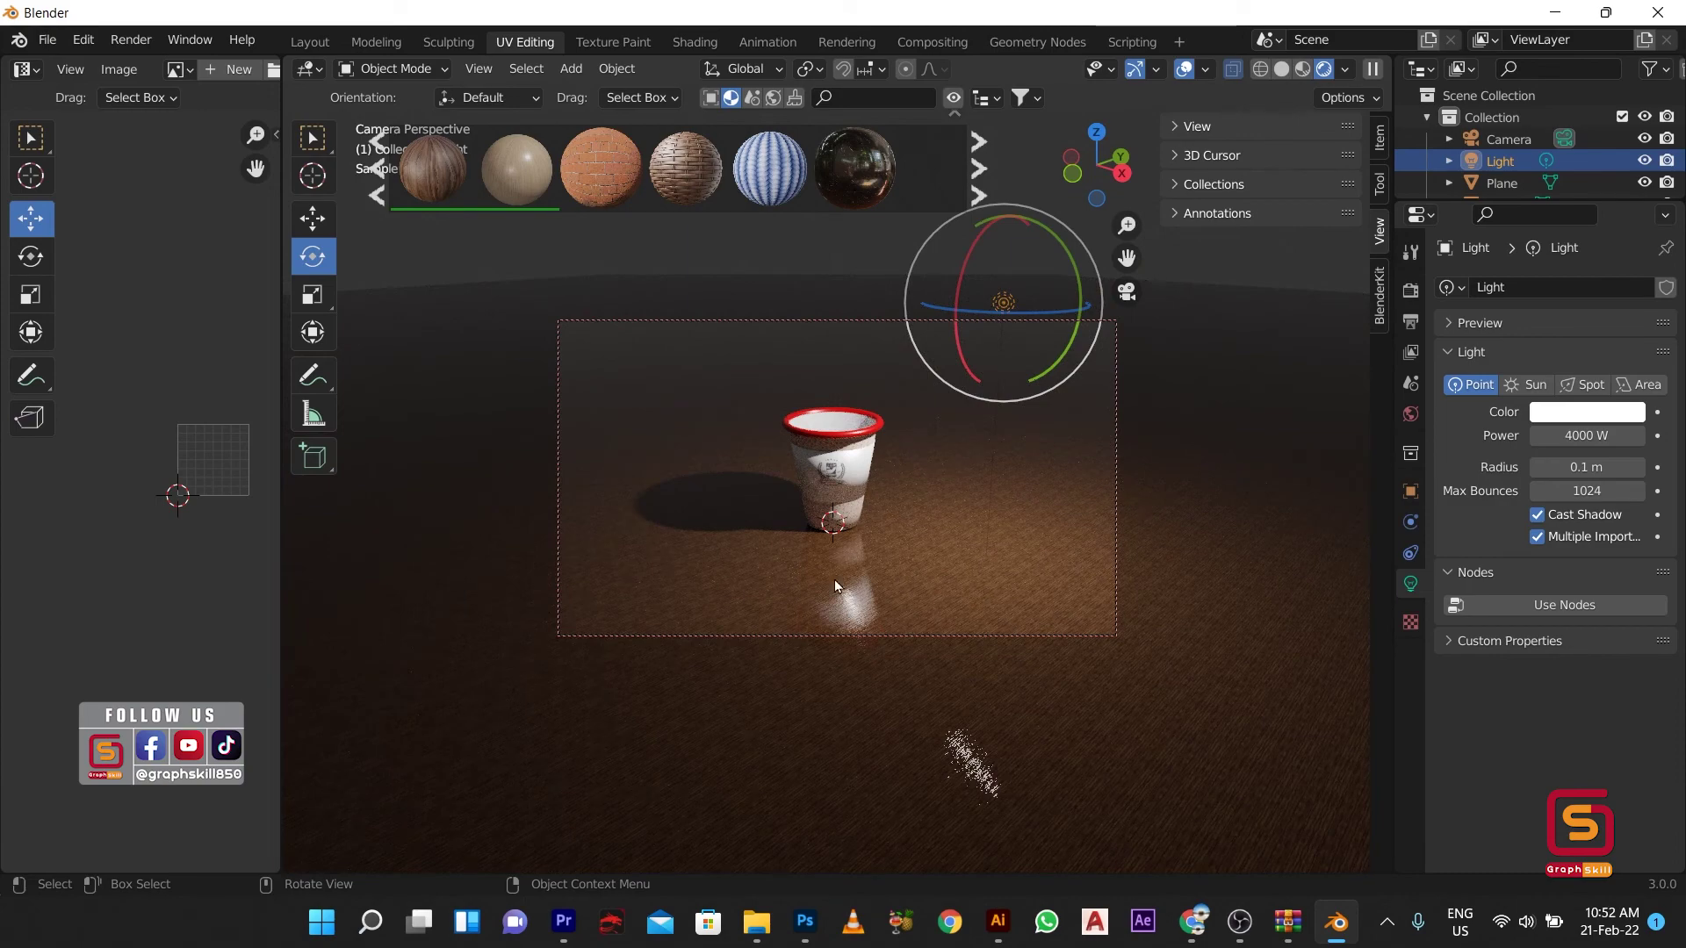
Step: In top view with Material Preview shading, nudge the point light slightly toward the front
key("KP_7")
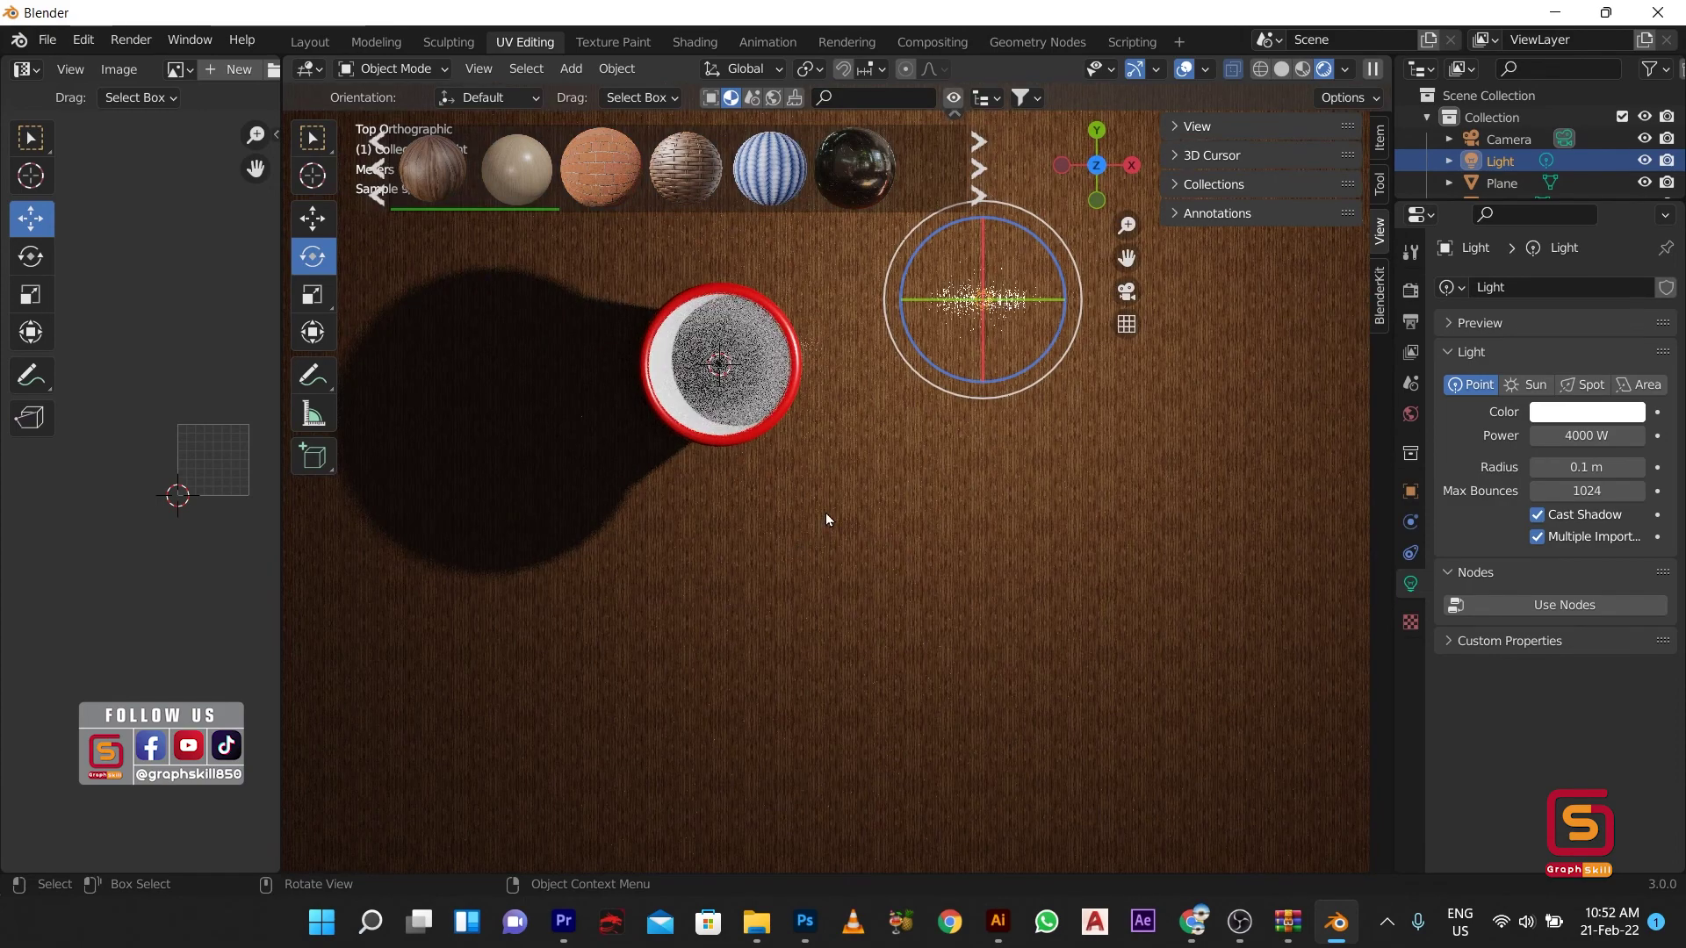
left_click(1303, 69)
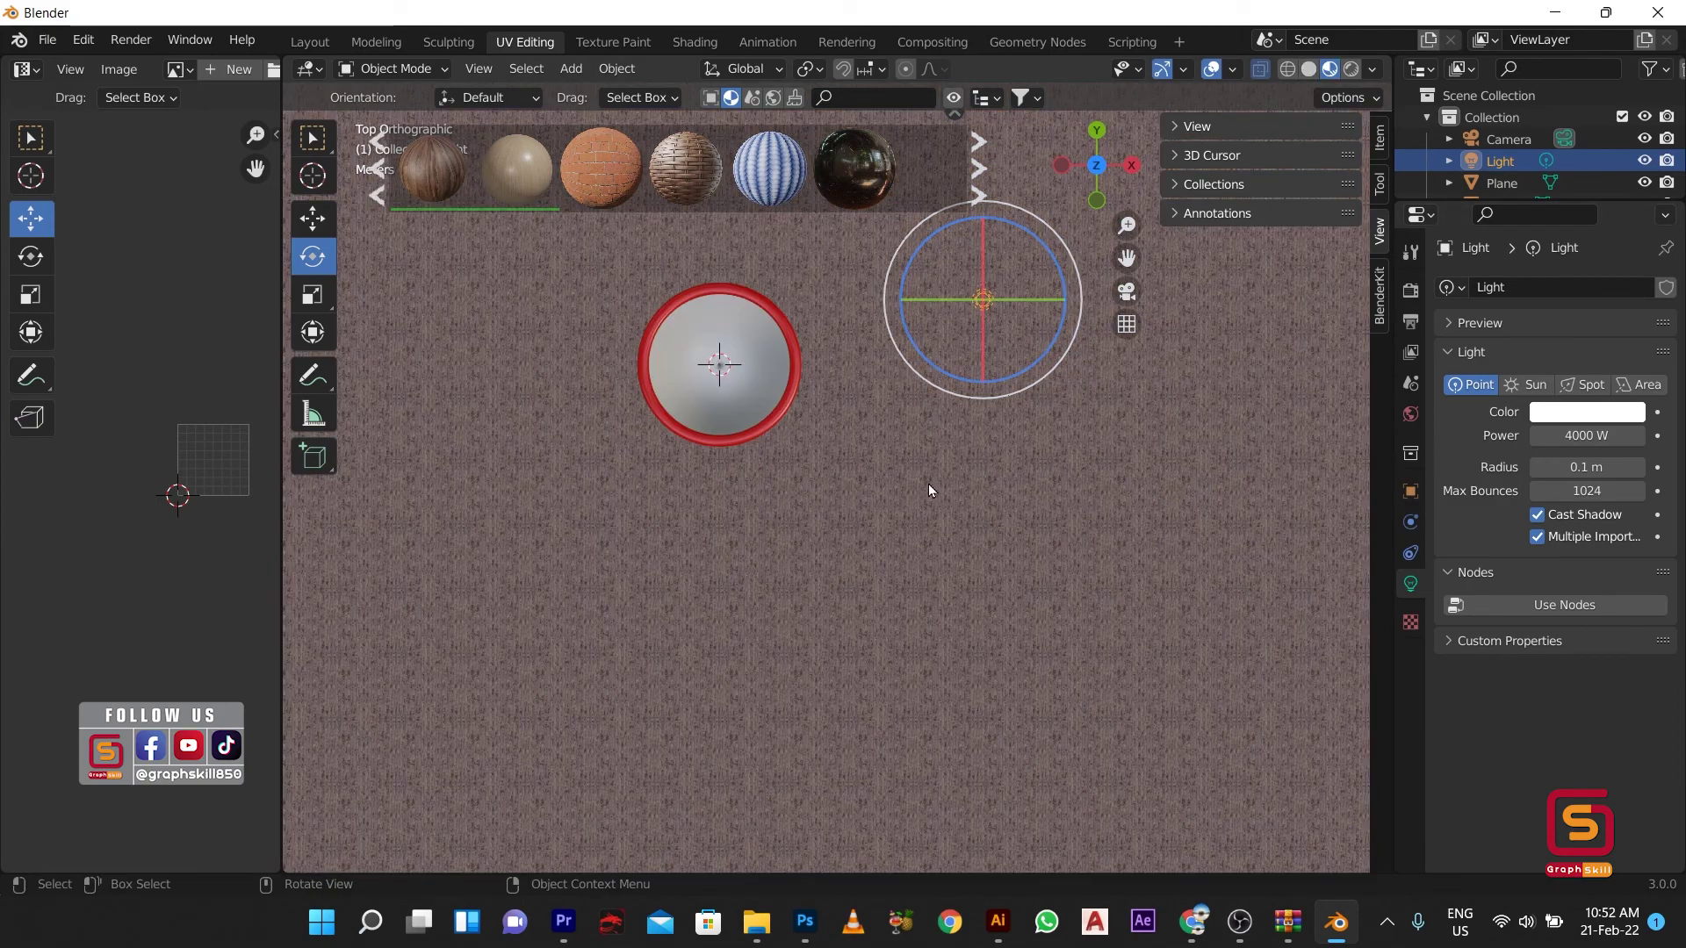
scroll(929, 474, "down", 3)
left_click(909, 371)
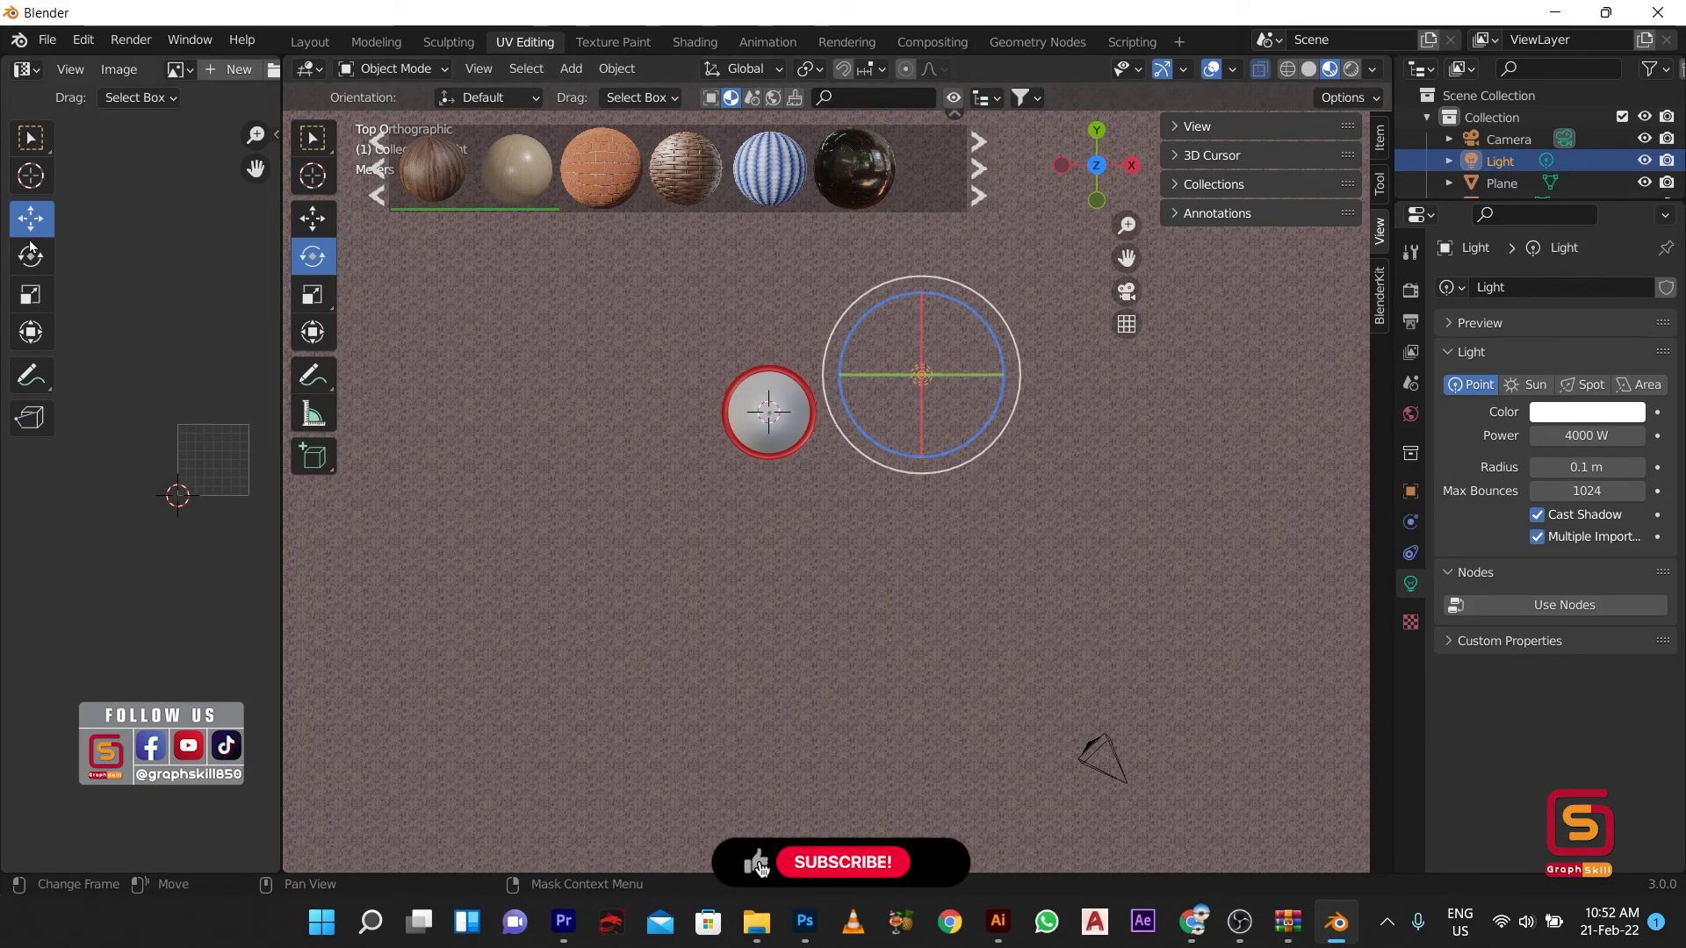
key("shift+space")
key("g")
left_click_drag(926, 318, 927, 344)
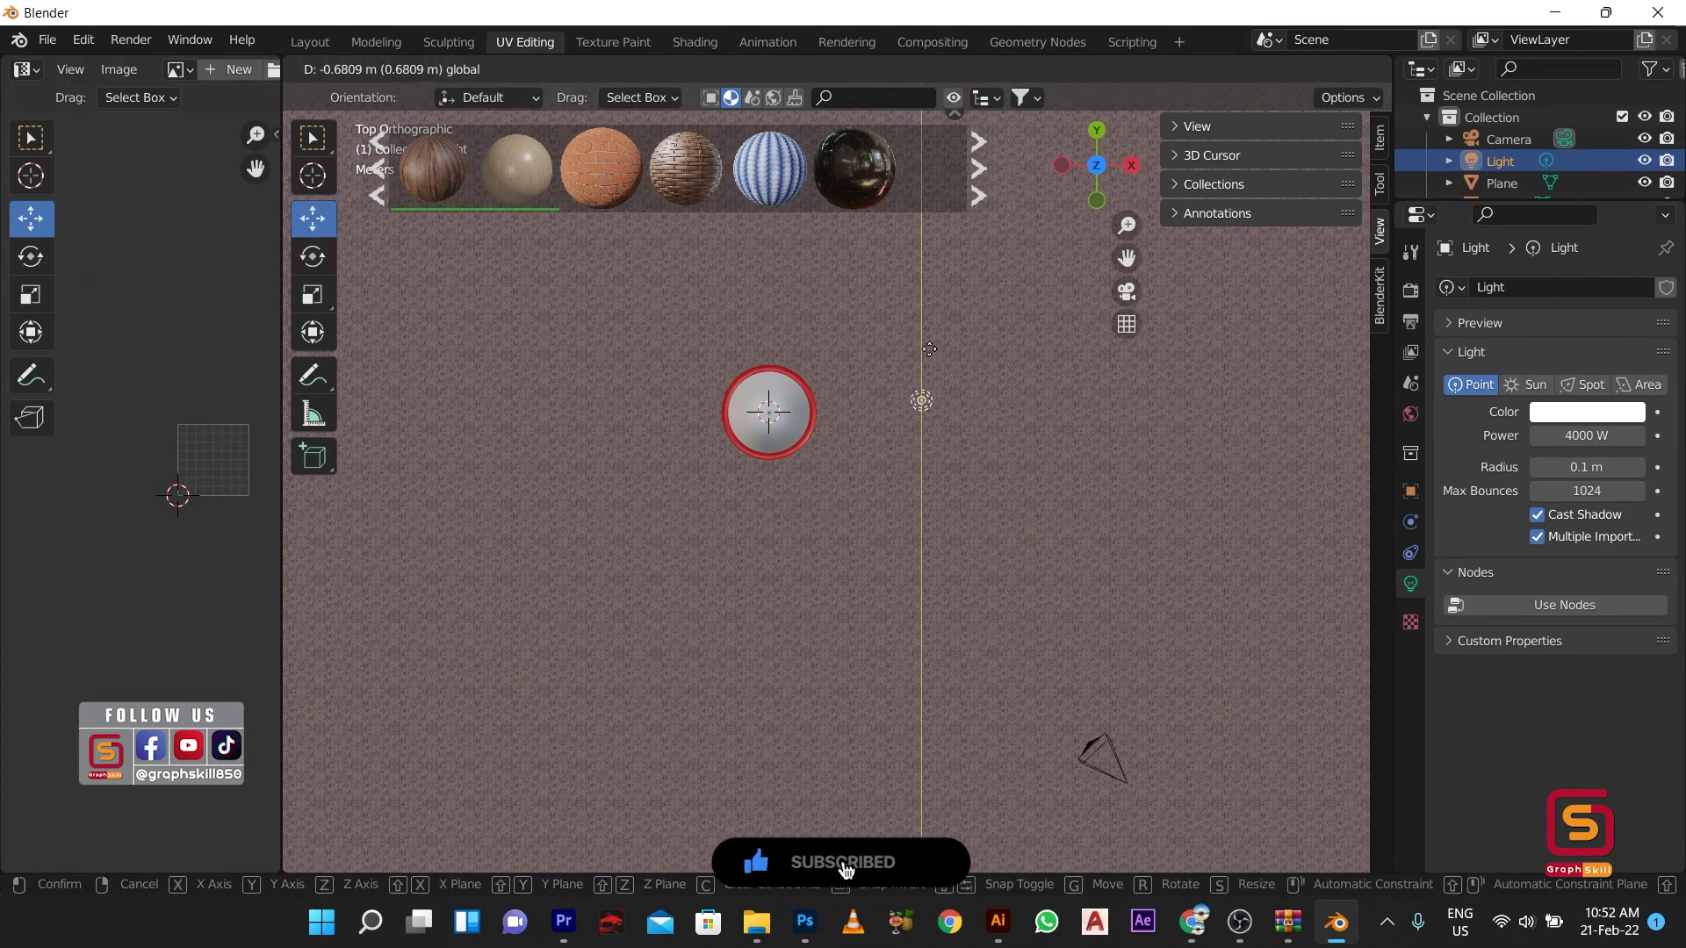
Step: Duplicate the point light and move the copy to the cup's left
key("ctrl+c")
key("ctrl+v")
left_click_drag(992, 401, 618, 401)
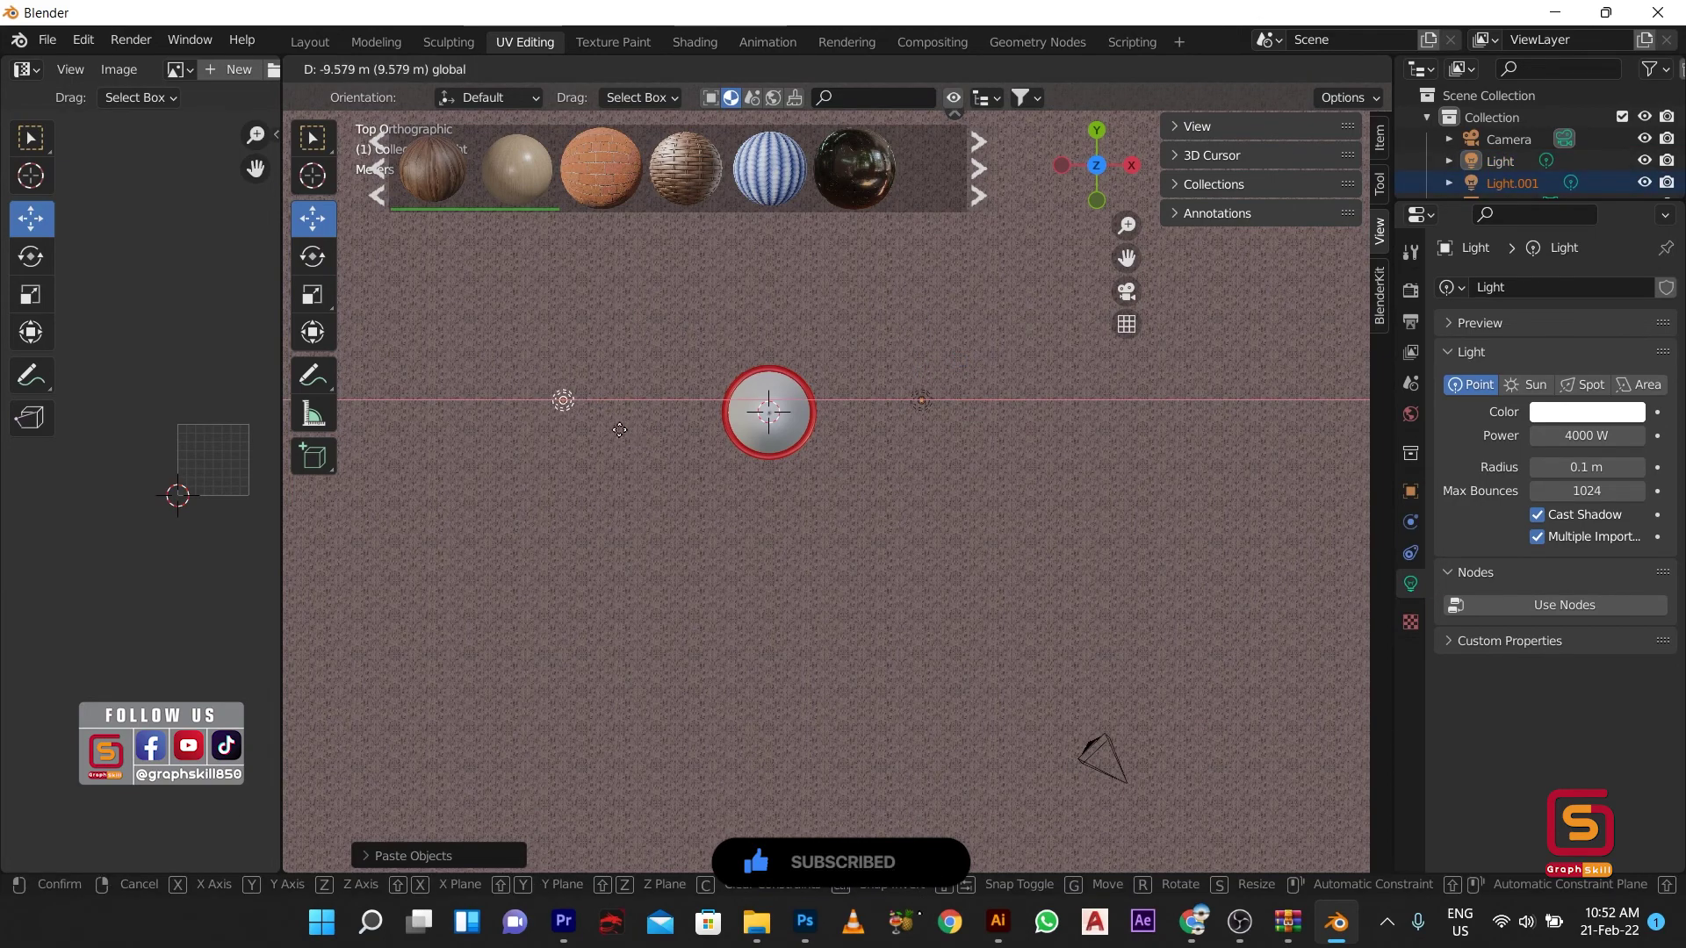
middle_click_drag(549, 440, 598, 288)
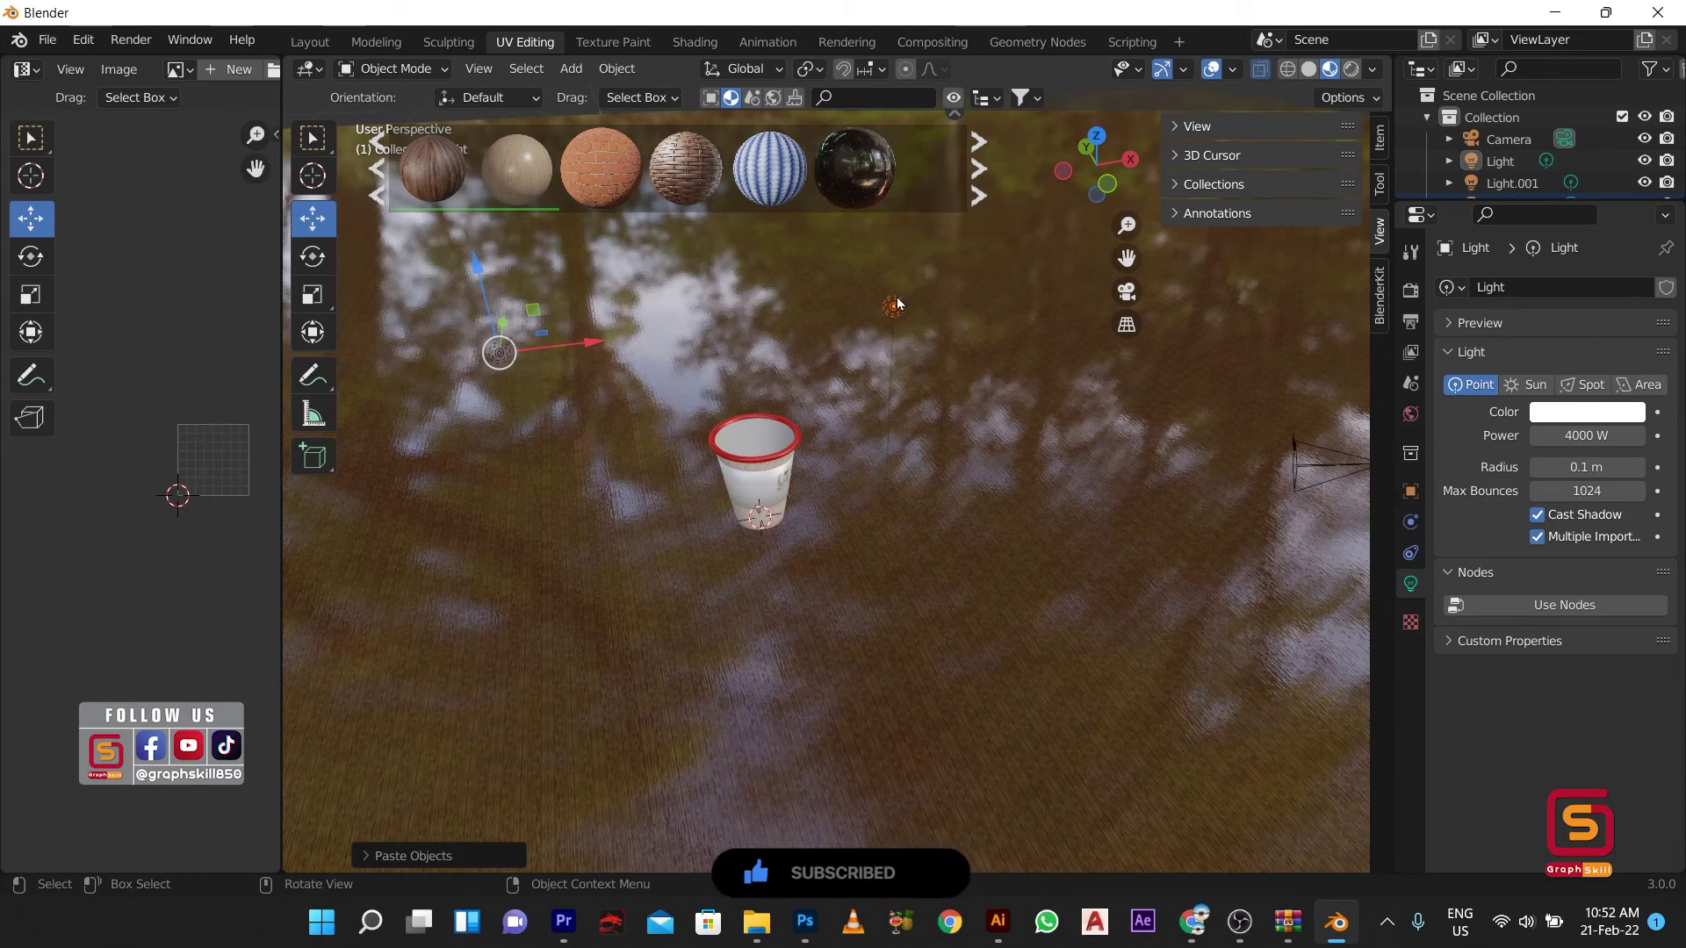
Step: Move the original light parallel to the floor, then adjust its height along Z
left_click(893, 305)
key("g")
key("shift+z")
left_click(785, 349)
key("g")
key("z")
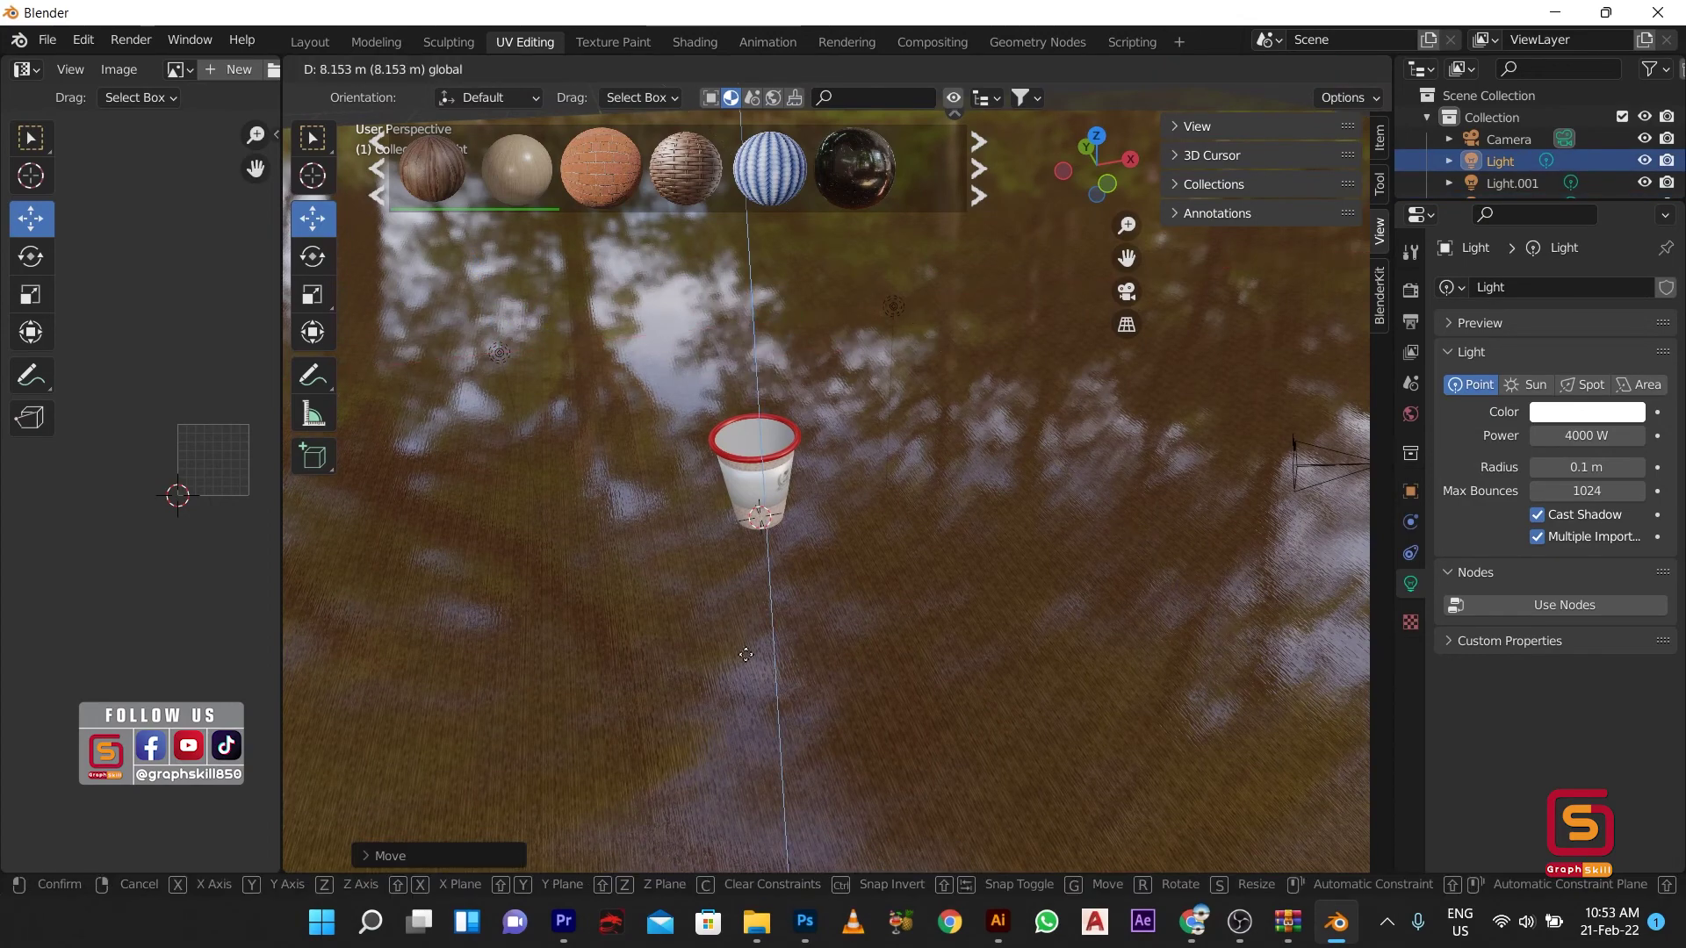
left_click(750, 730)
Step: Preview the lit scene through the camera in Rendered shading
key("KP_0")
left_click(1352, 68)
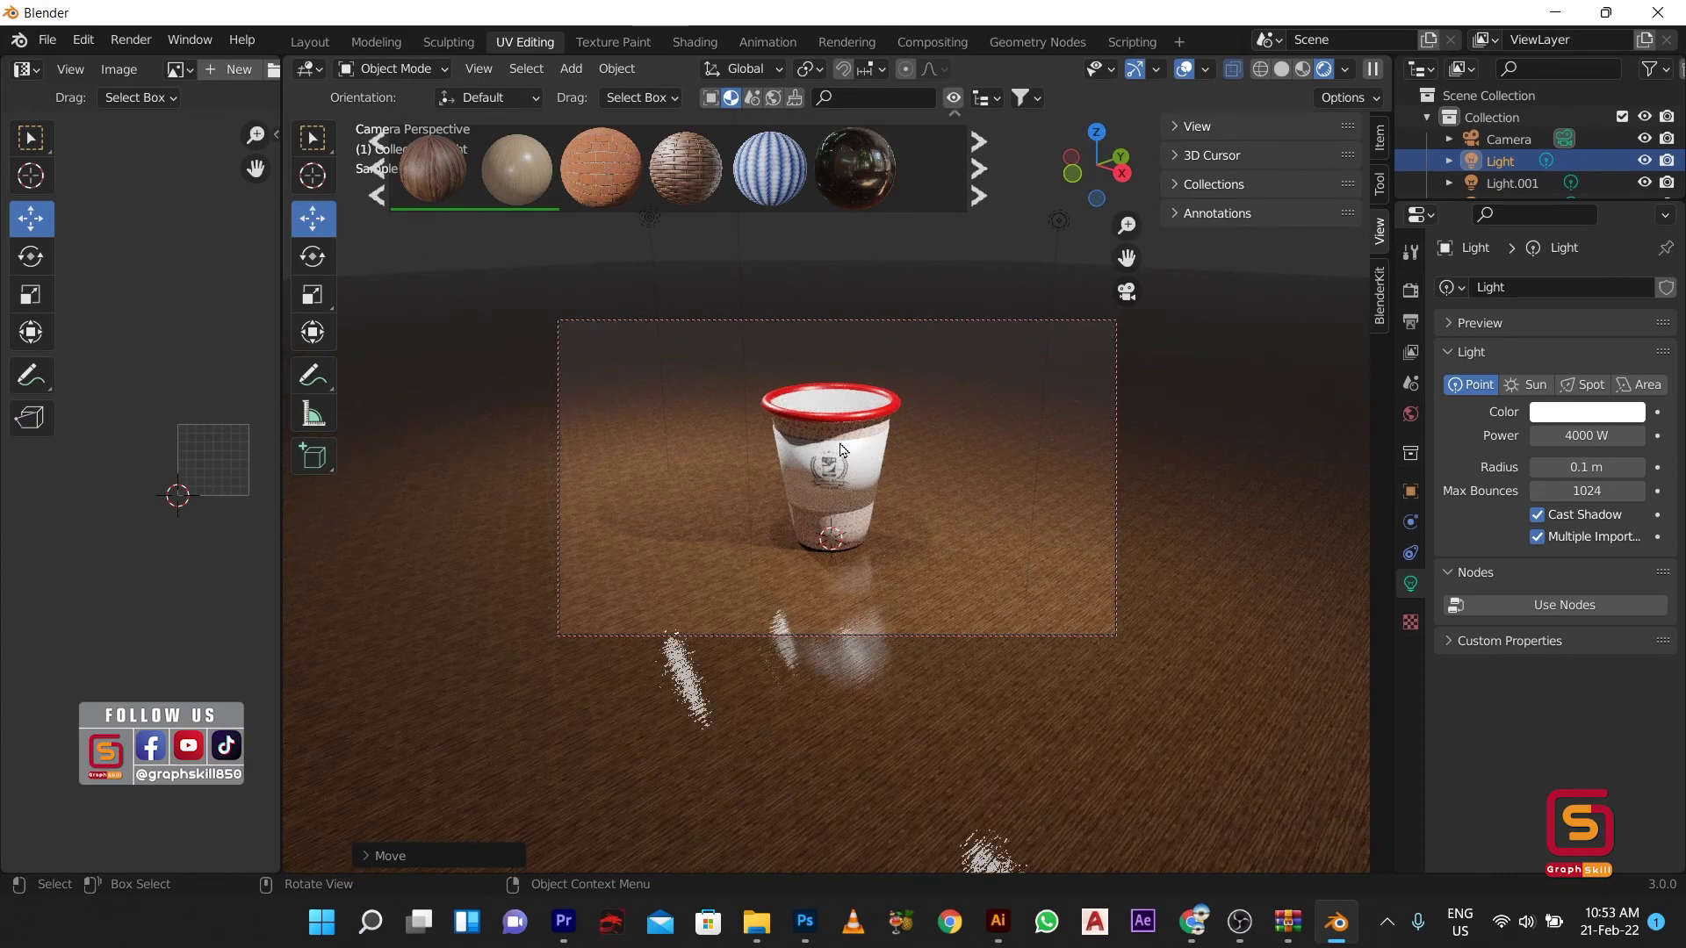
key("KP_0")
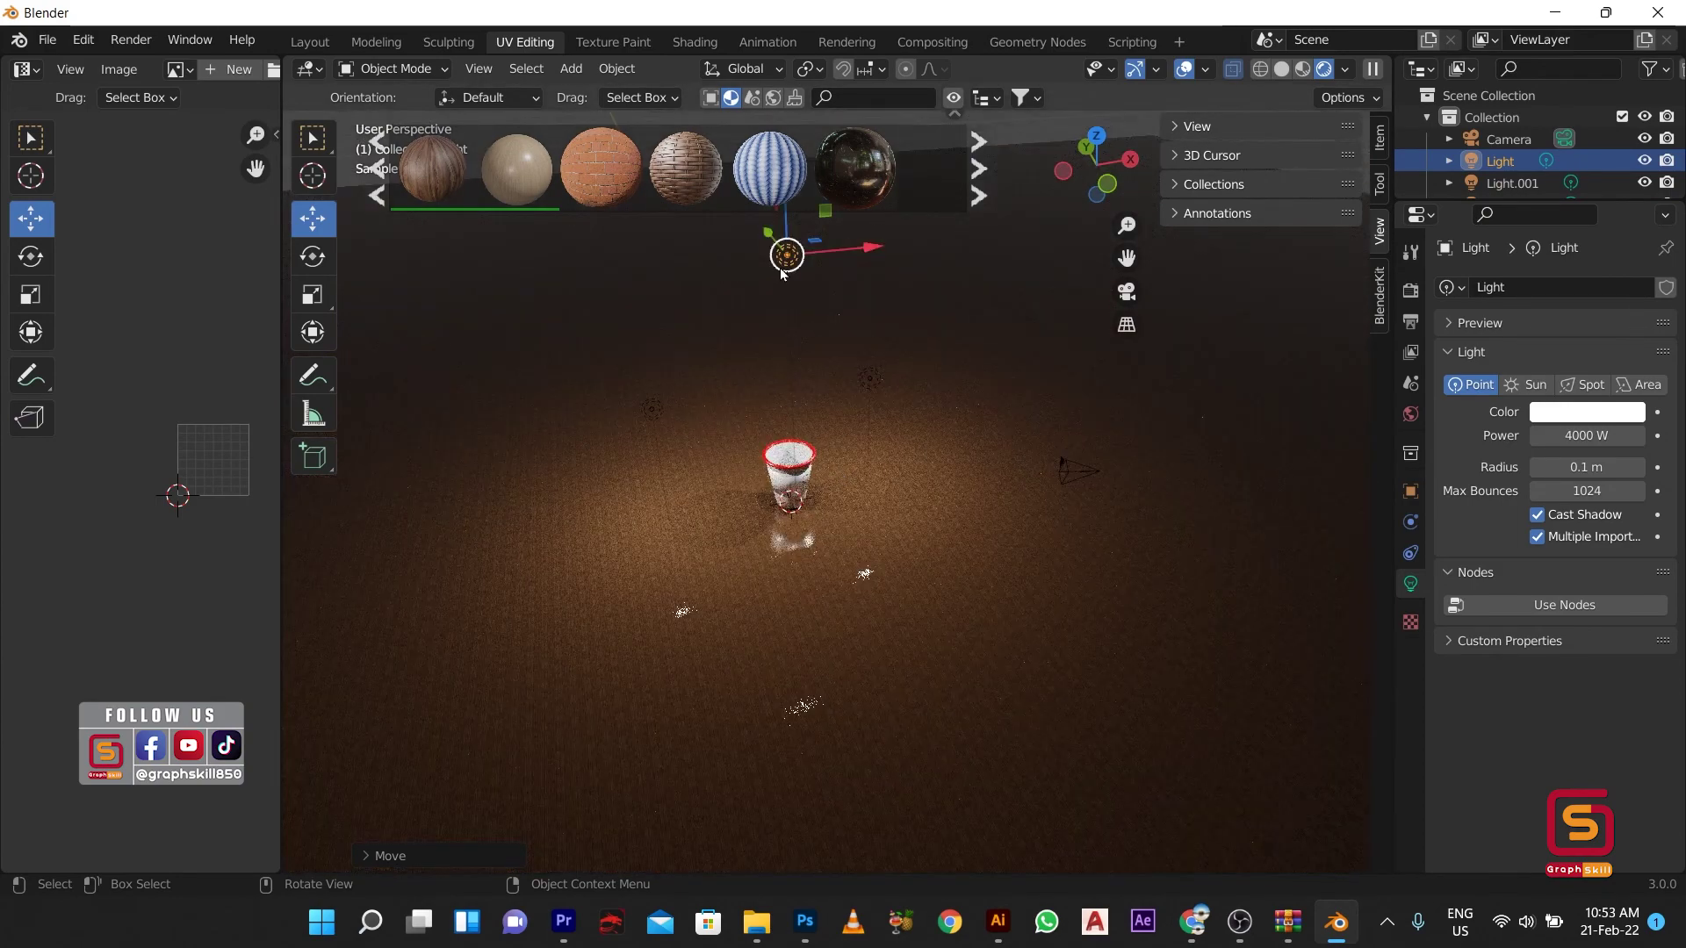
Step: Reposition the original point light from top view to light the cup more directly
left_click_drag(778, 241, 937, 473)
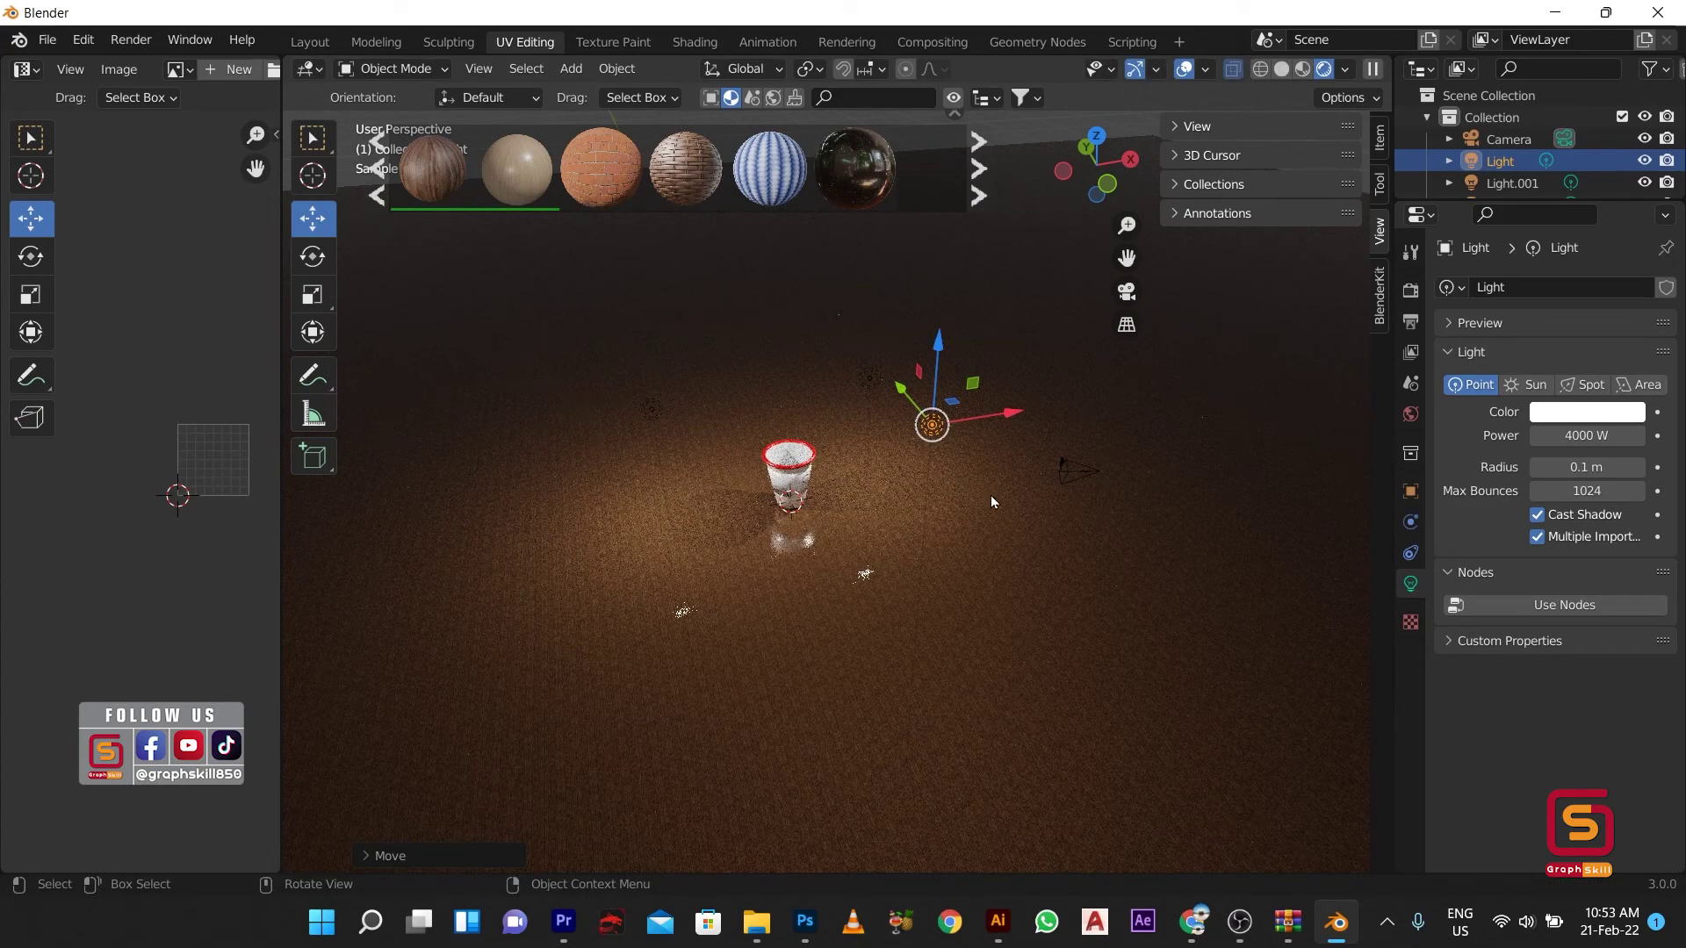
key("KP_7")
left_click_drag(881, 786, 1115, 786)
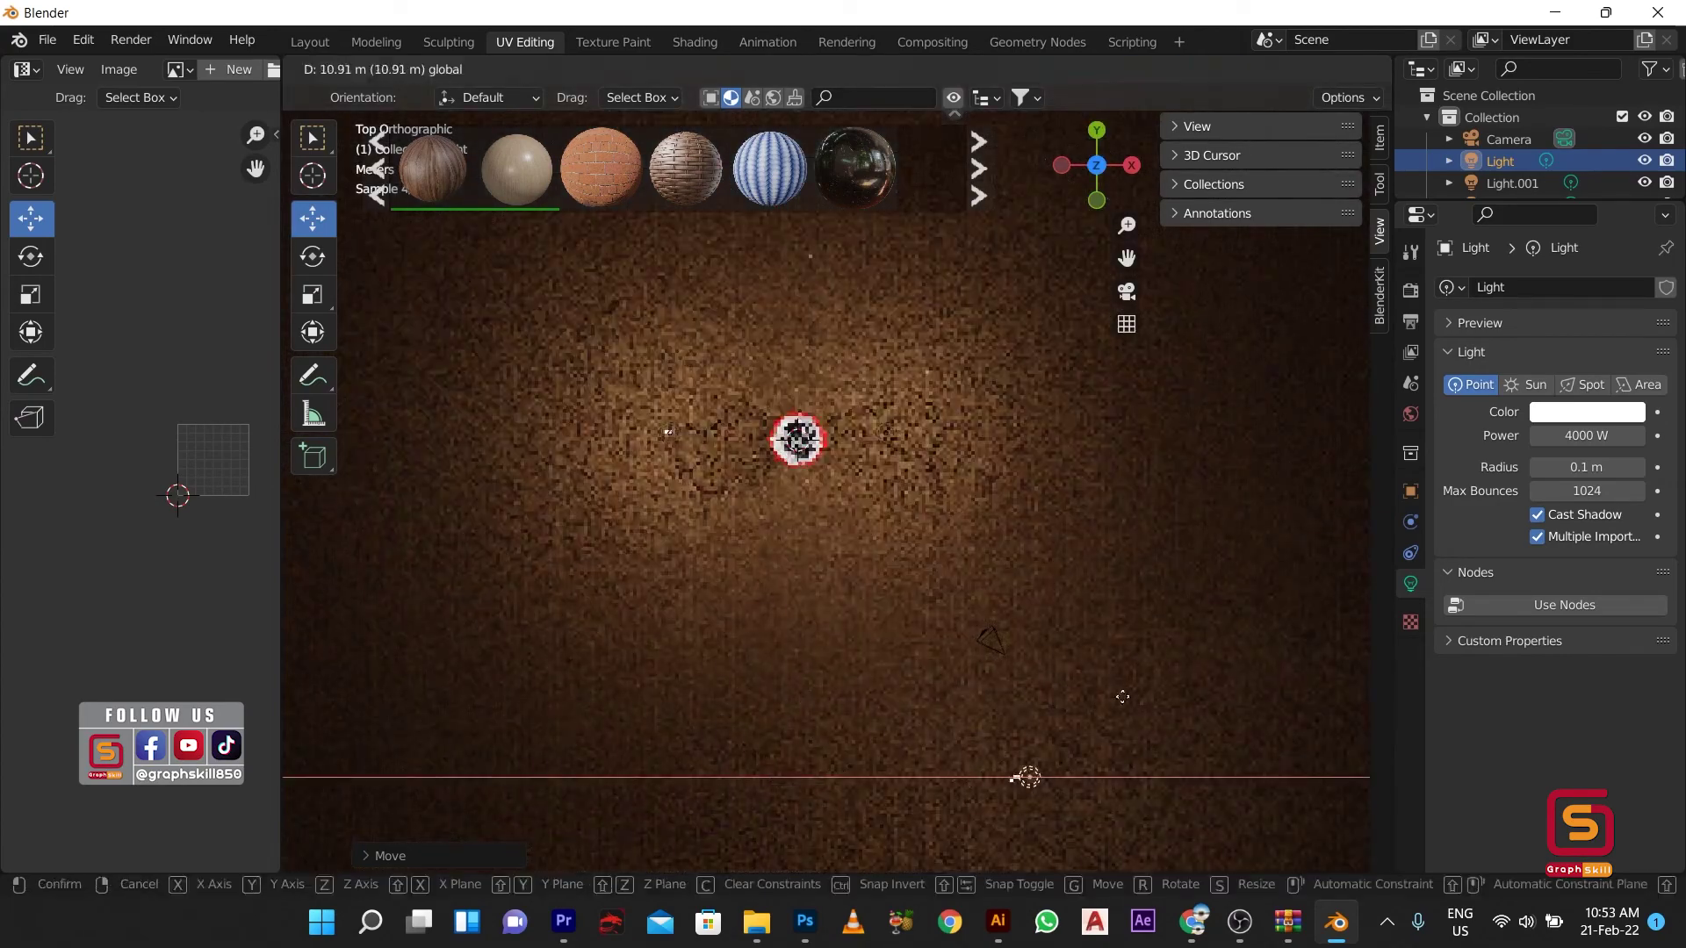
left_click_drag(1027, 678, 1030, 551)
left_click_drag(1146, 640, 1105, 640)
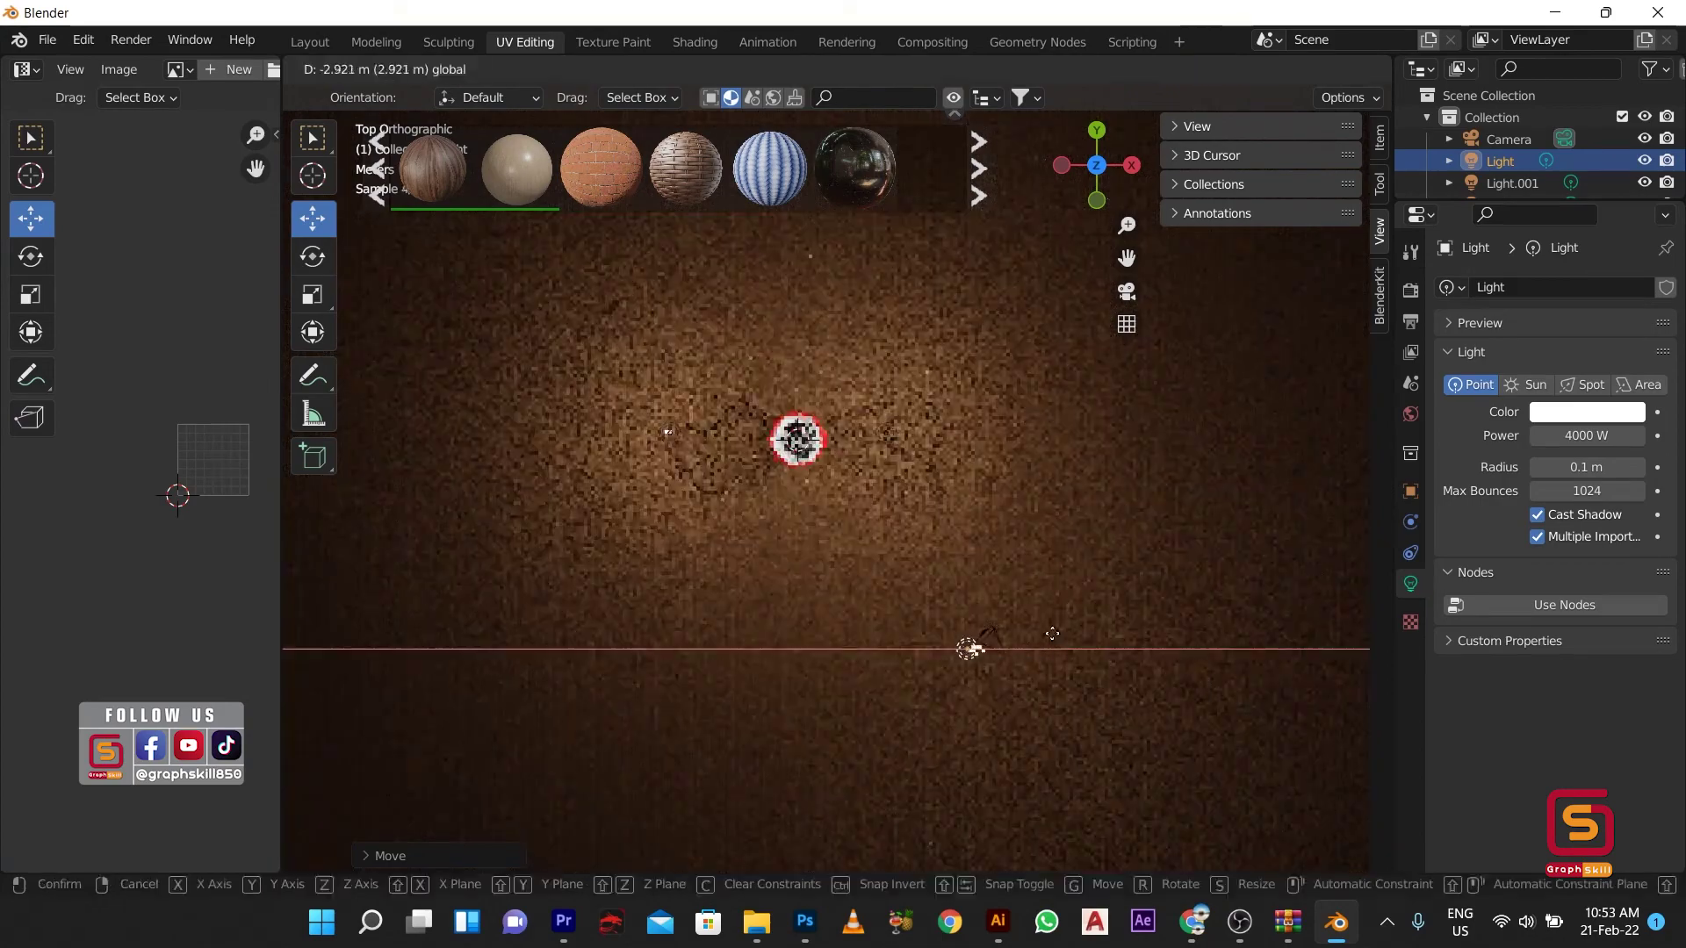
left_click_drag(990, 555, 972, 574)
mouse_move(971, 574)
middle_mouse_down()
mouse_move(1052, 588)
mouse_move(1050, 556)
mouse_move(1126, 564)
mouse_move(1122, 460)
mouse_move(956, 334)
middle_mouse_up()
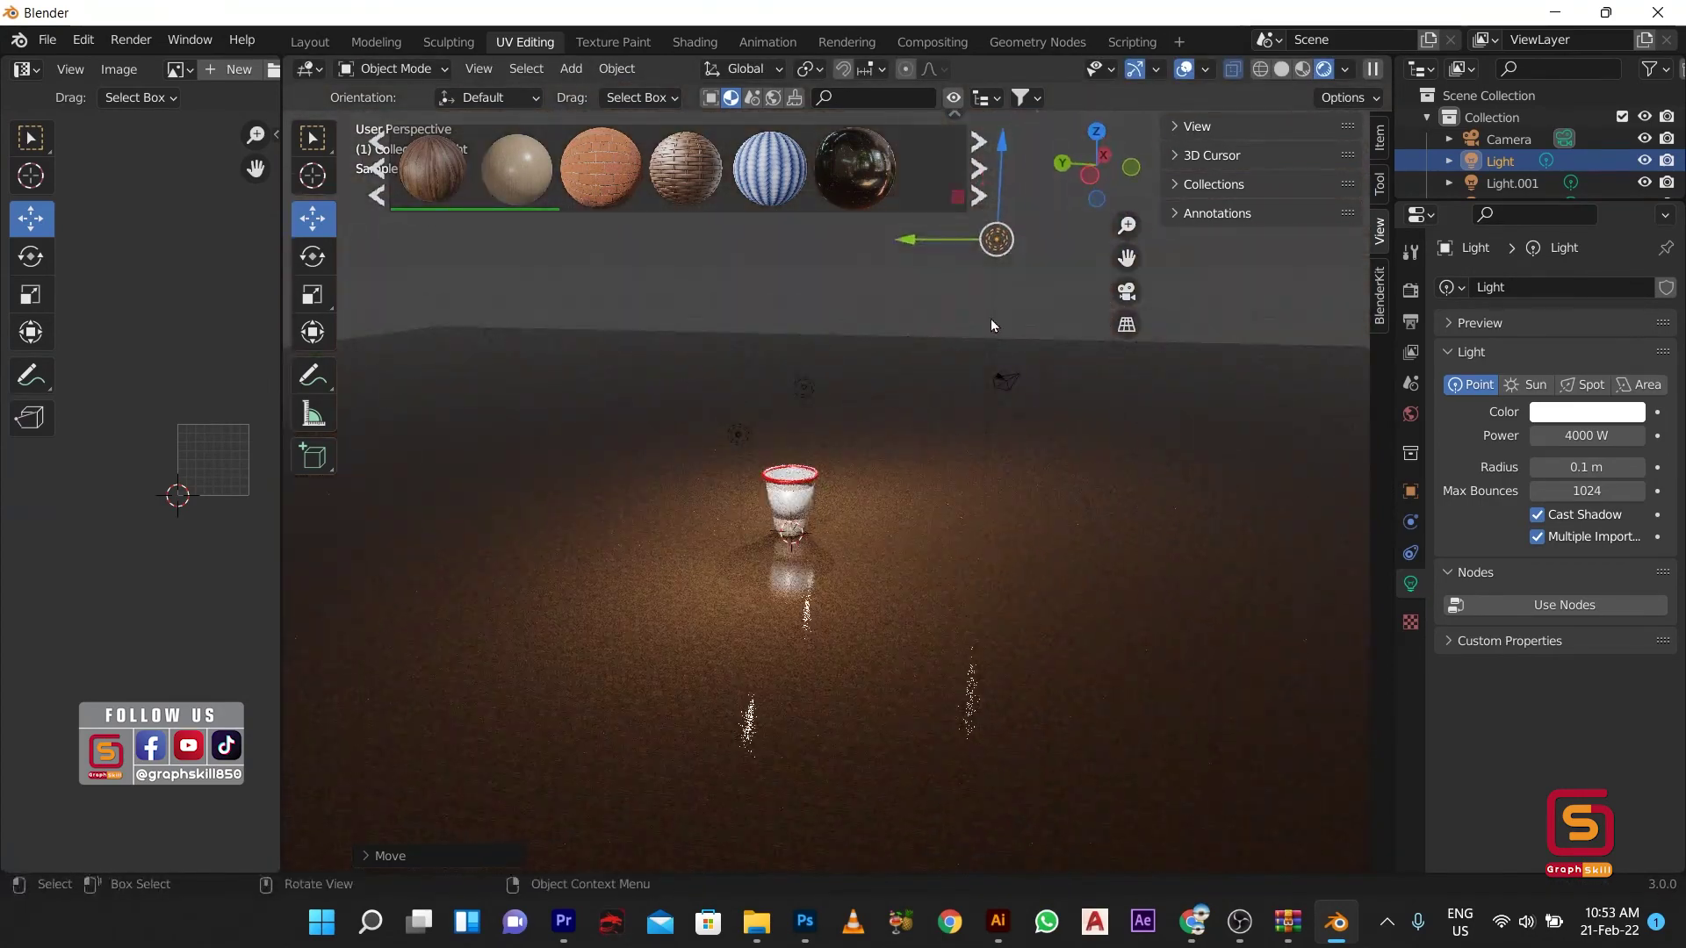
scroll(989, 429, "up", 2)
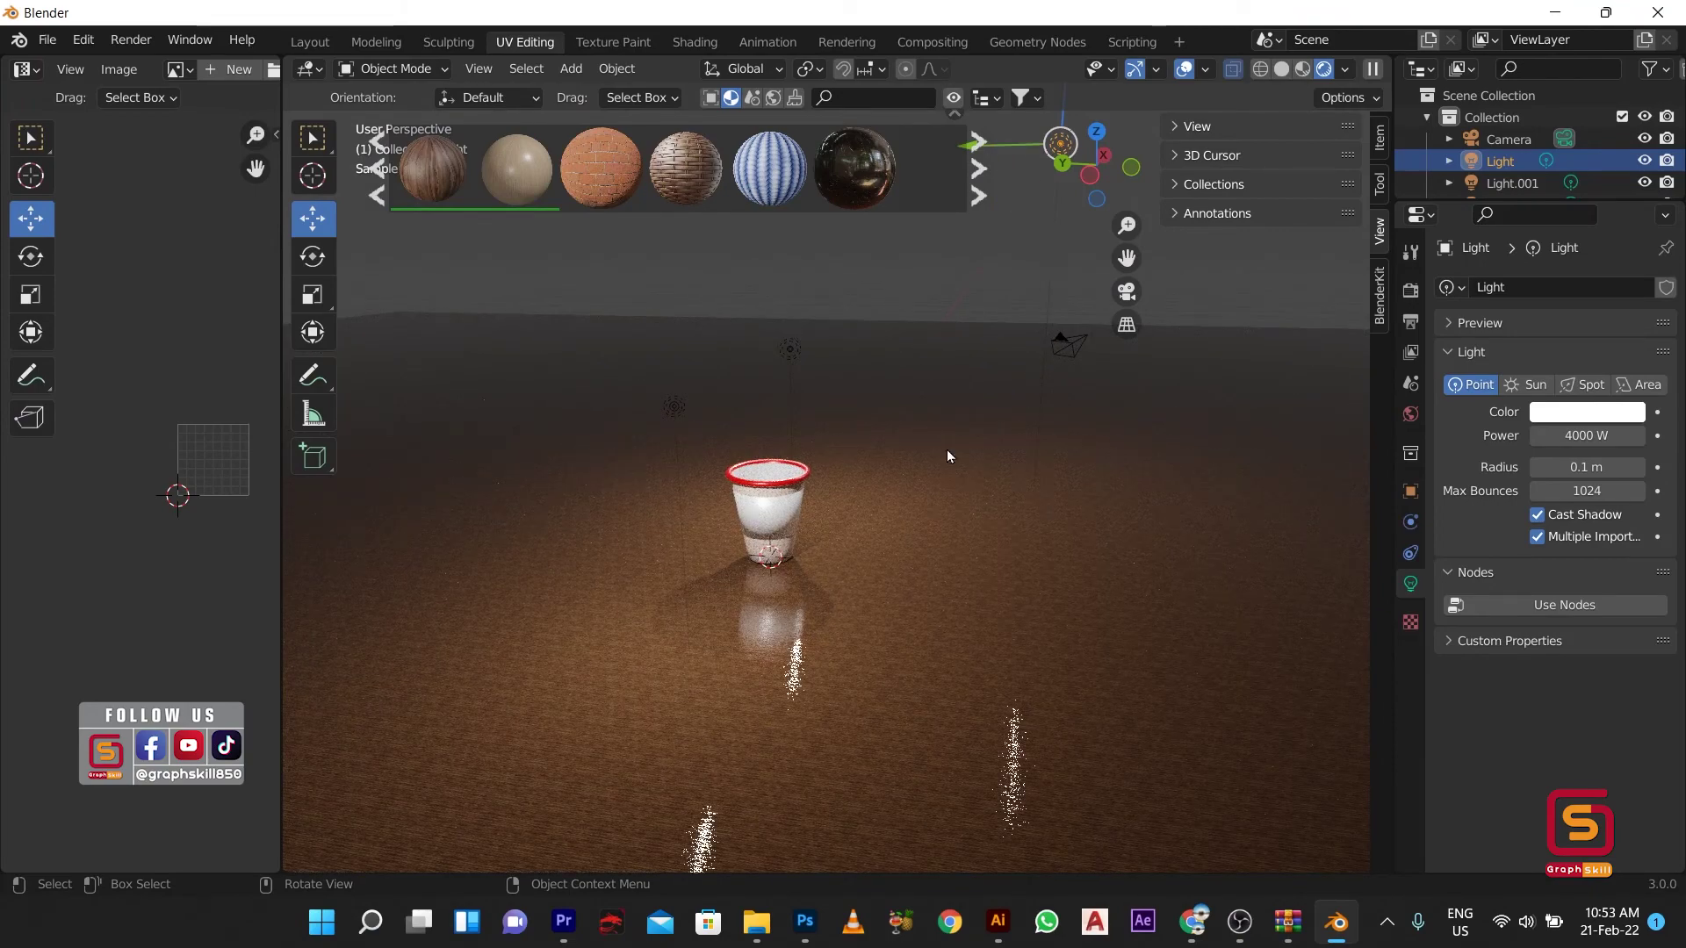
scroll(947, 421, "down", 3)
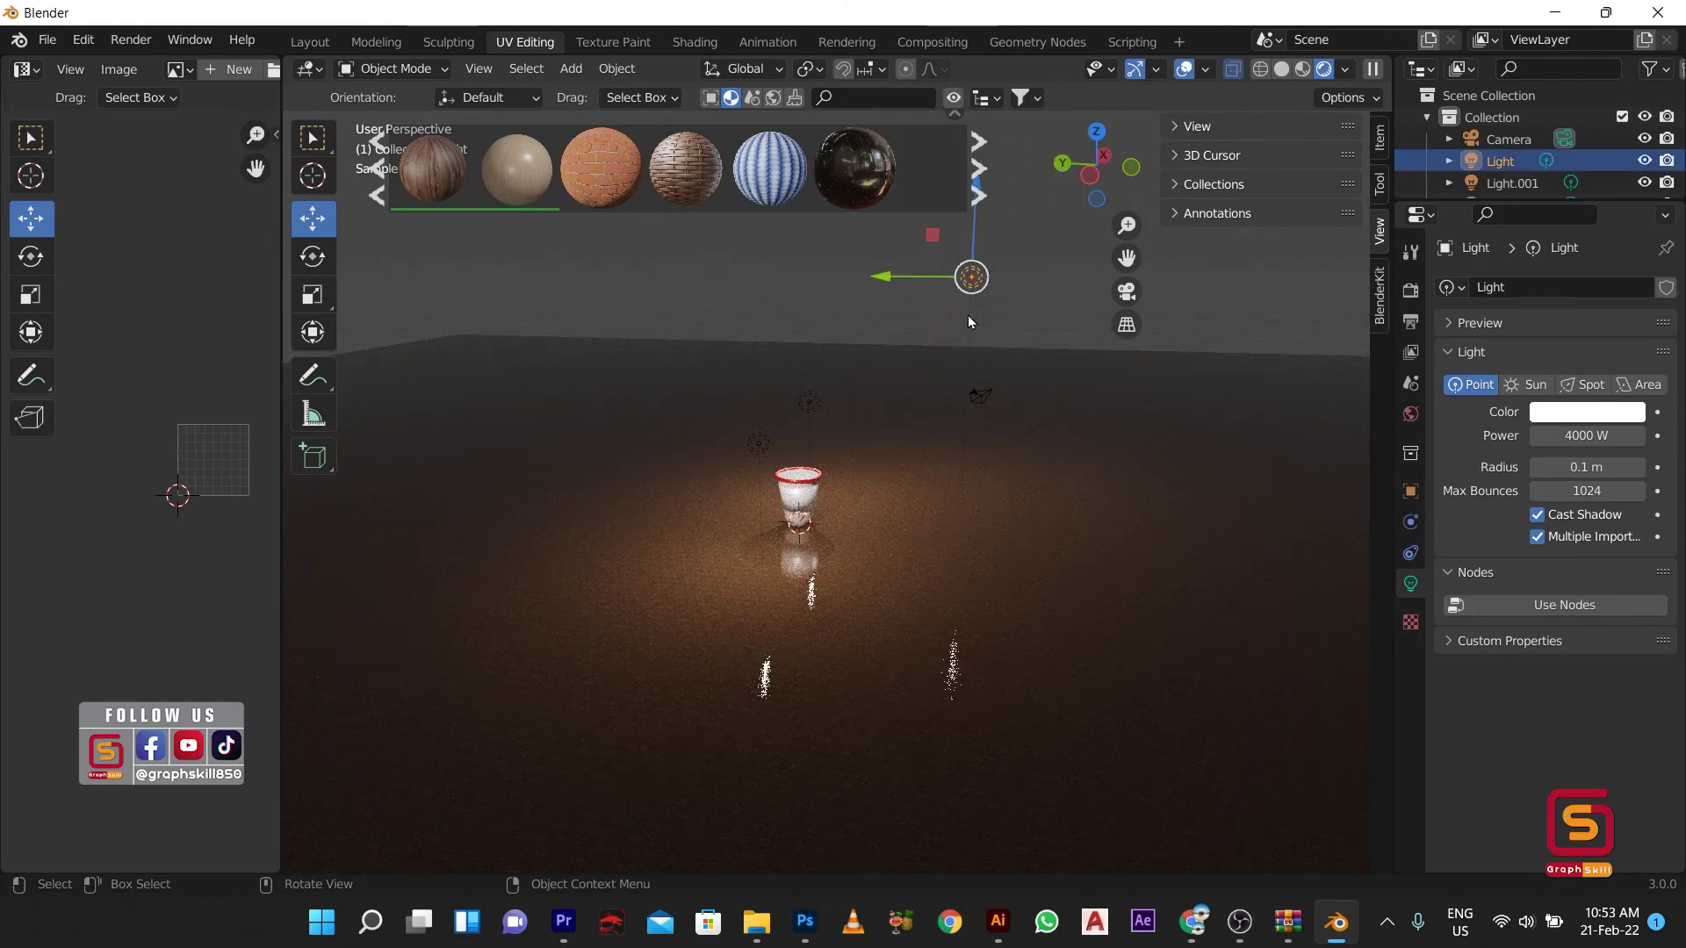
Step: Expand the main Light in the Outliner, select its light data, and switch to Solid shading
left_click(1450, 162)
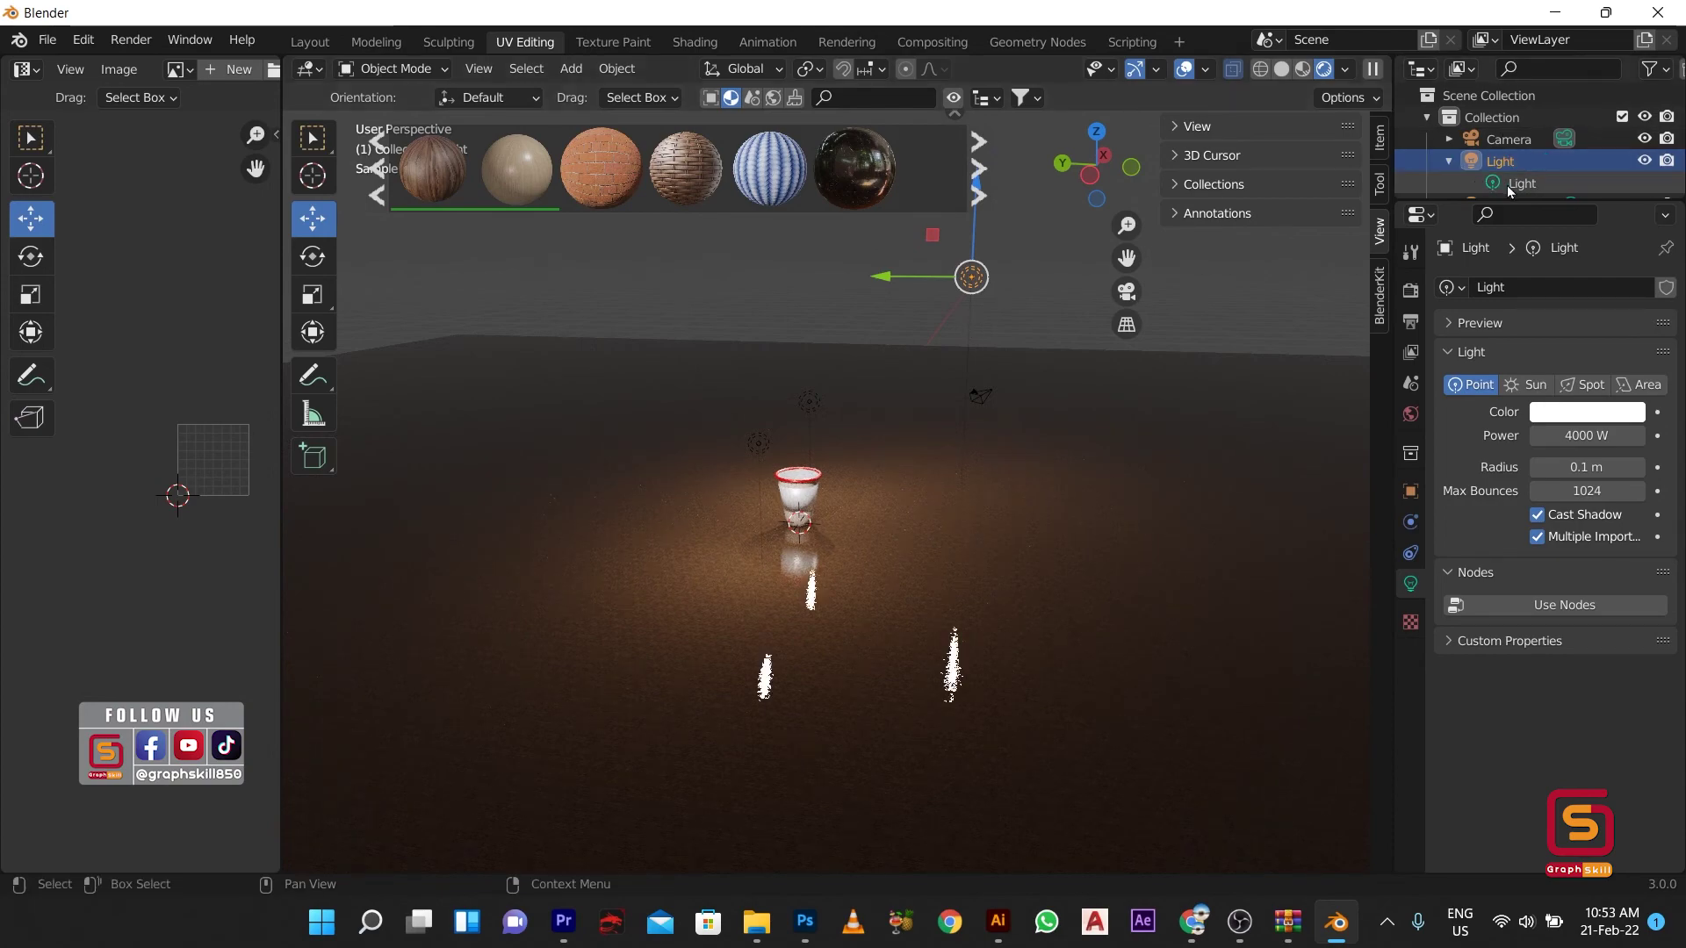
left_click(1509, 183)
scroll(1545, 184, "down", 3)
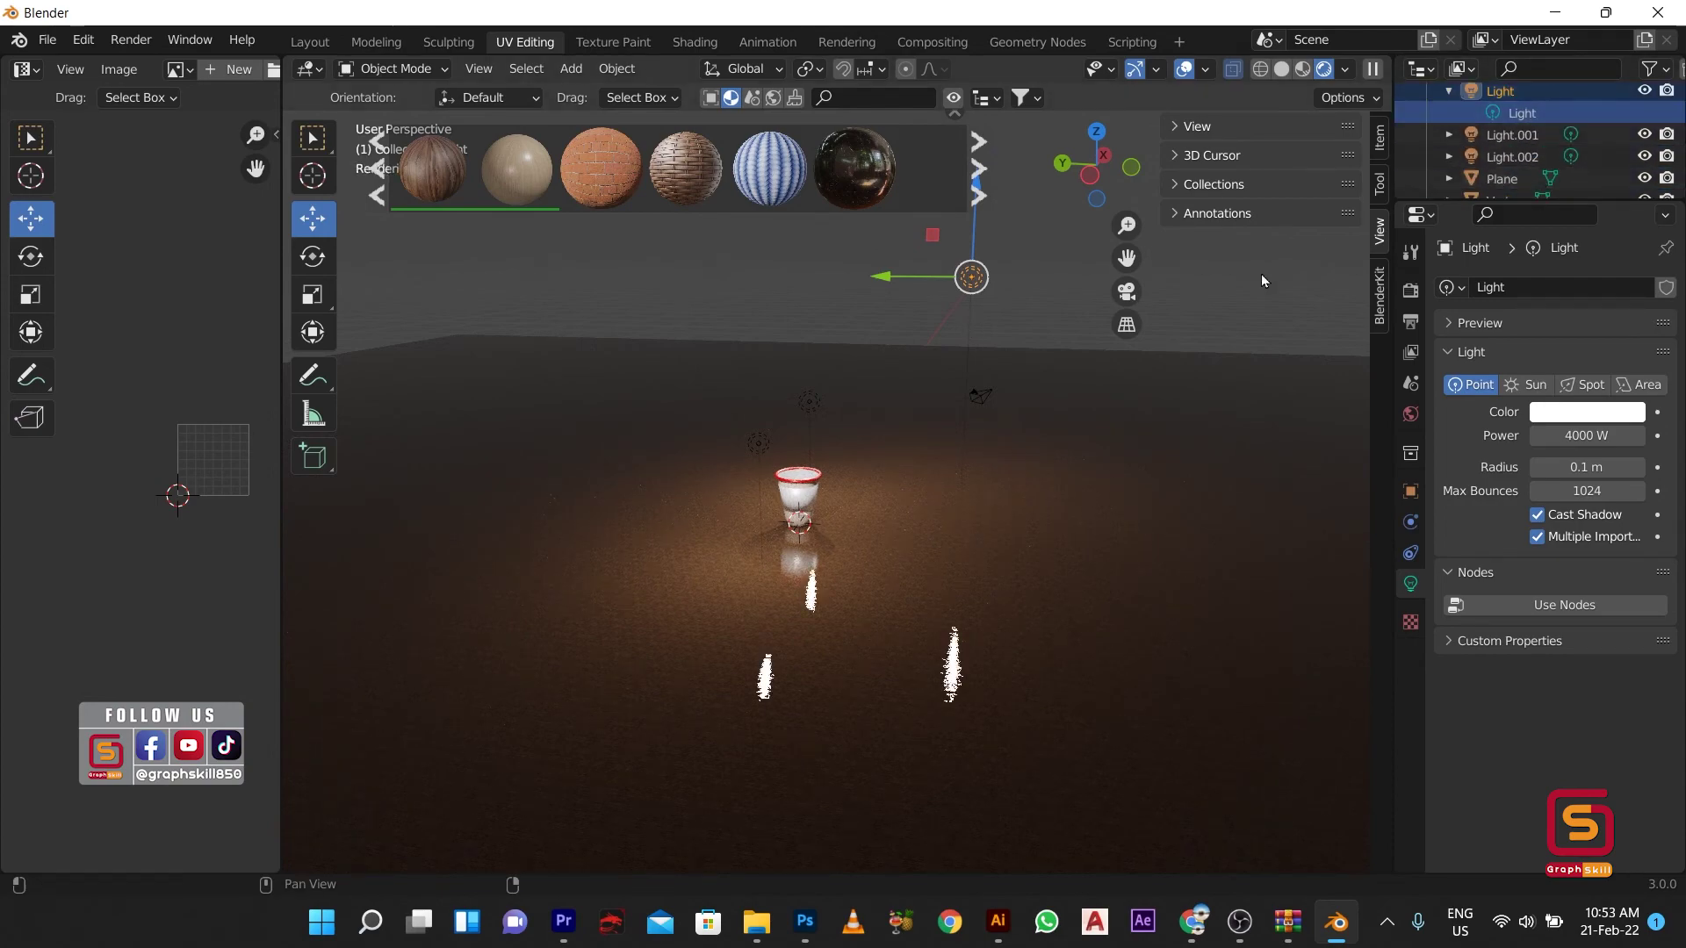
middle_click_drag(890, 387, 873, 418)
left_click(1304, 71)
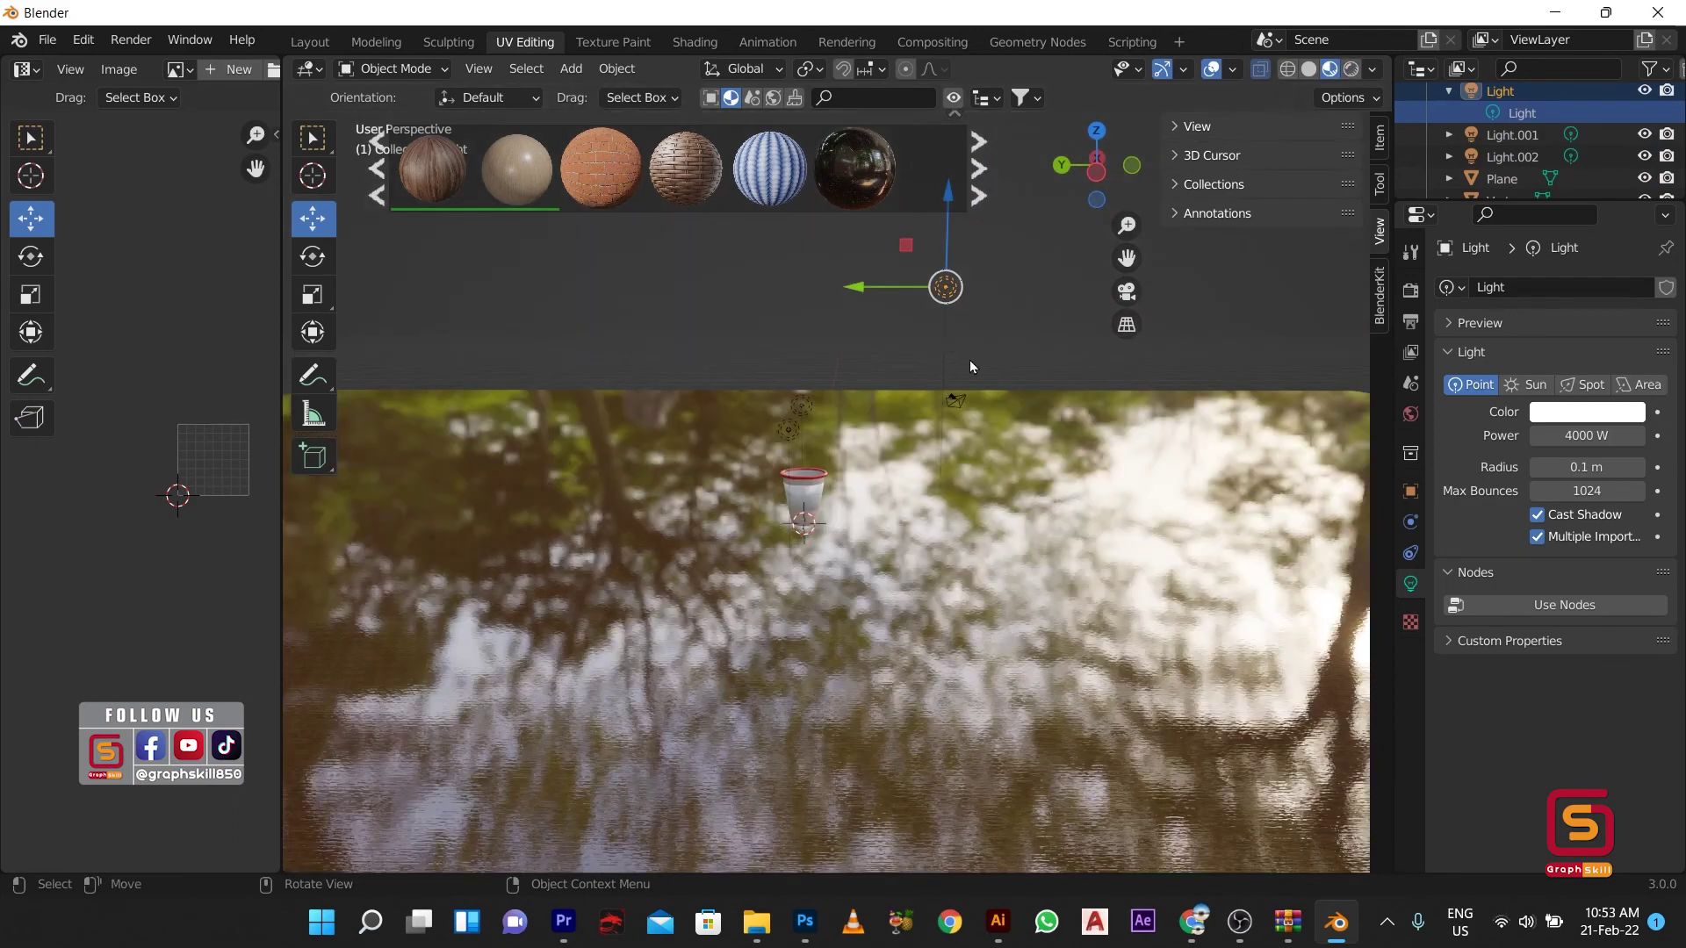
left_click(1287, 71)
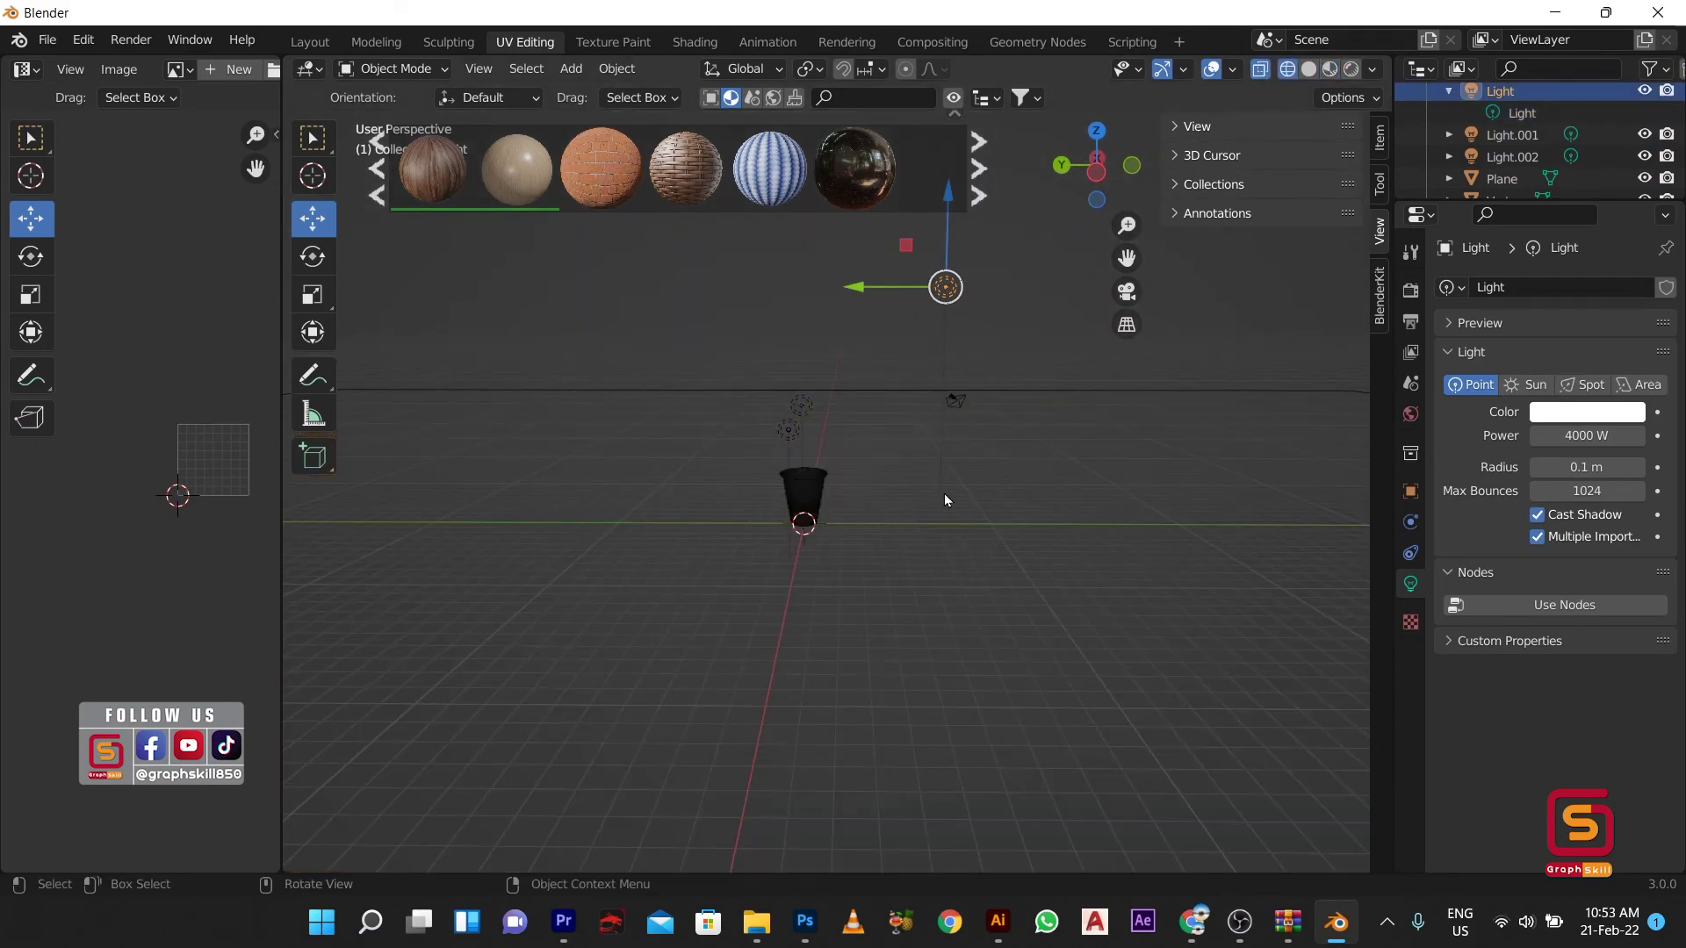
Step: Tilt the view up toward the light and reselect the main point light above the cup
scroll(964, 250, "up", 1)
scroll(897, 381, "up", 2)
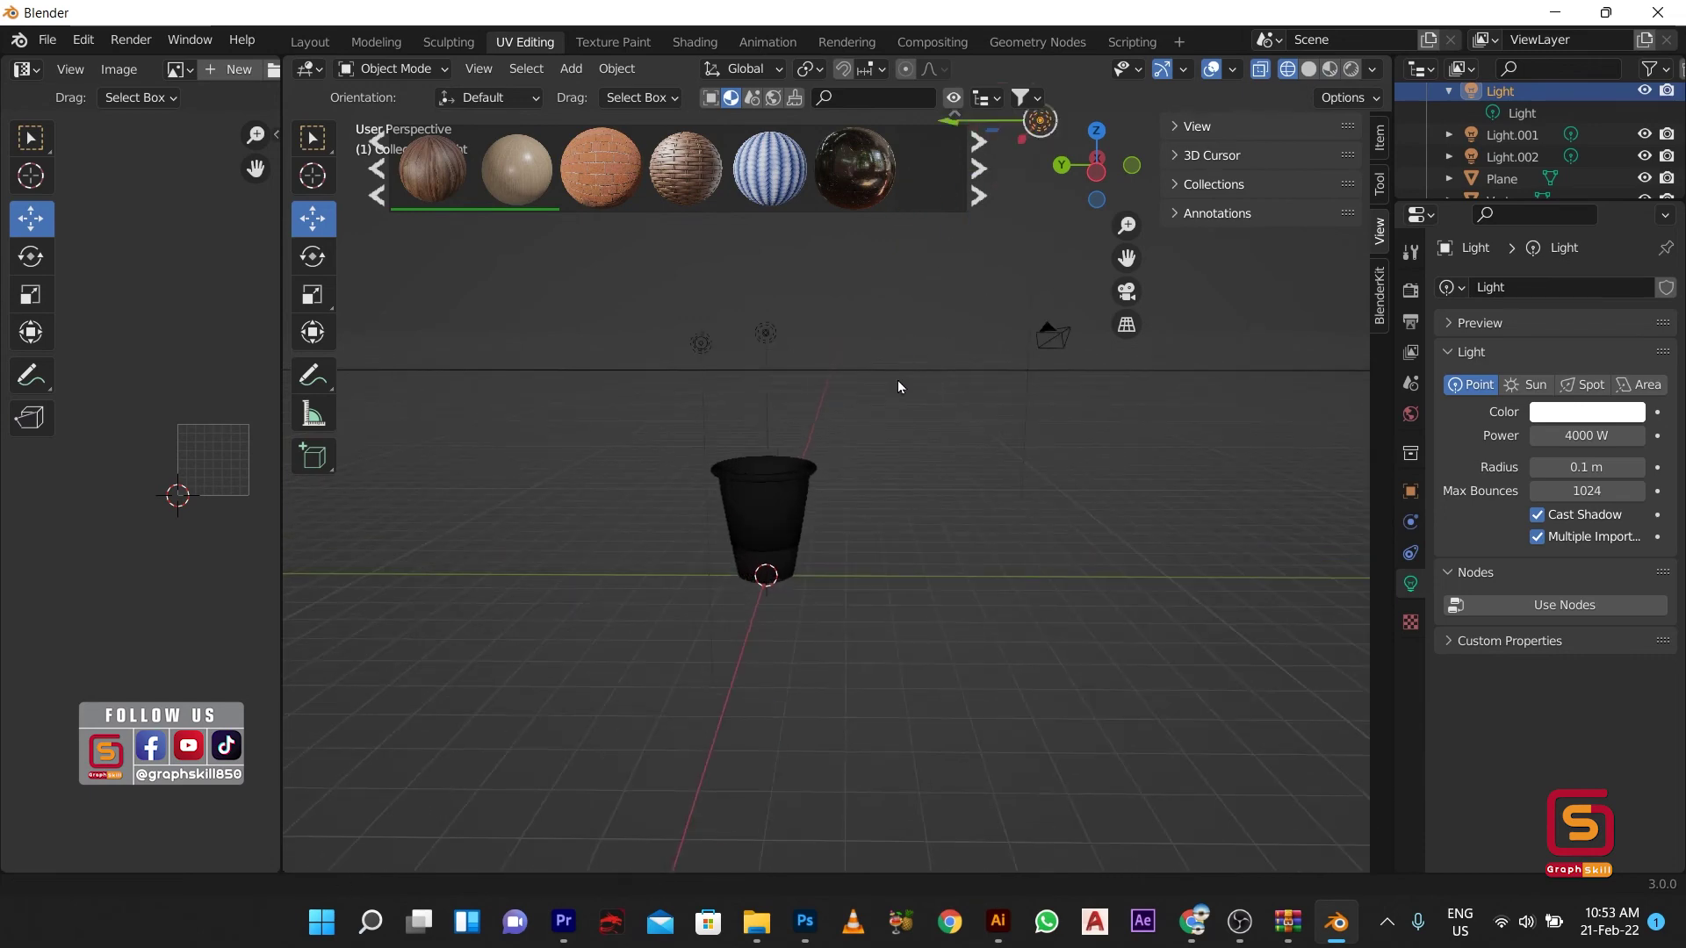
mouse_move(897, 381)
middle_mouse_down()
mouse_move(818, 434)
mouse_move(950, 116)
middle_mouse_up()
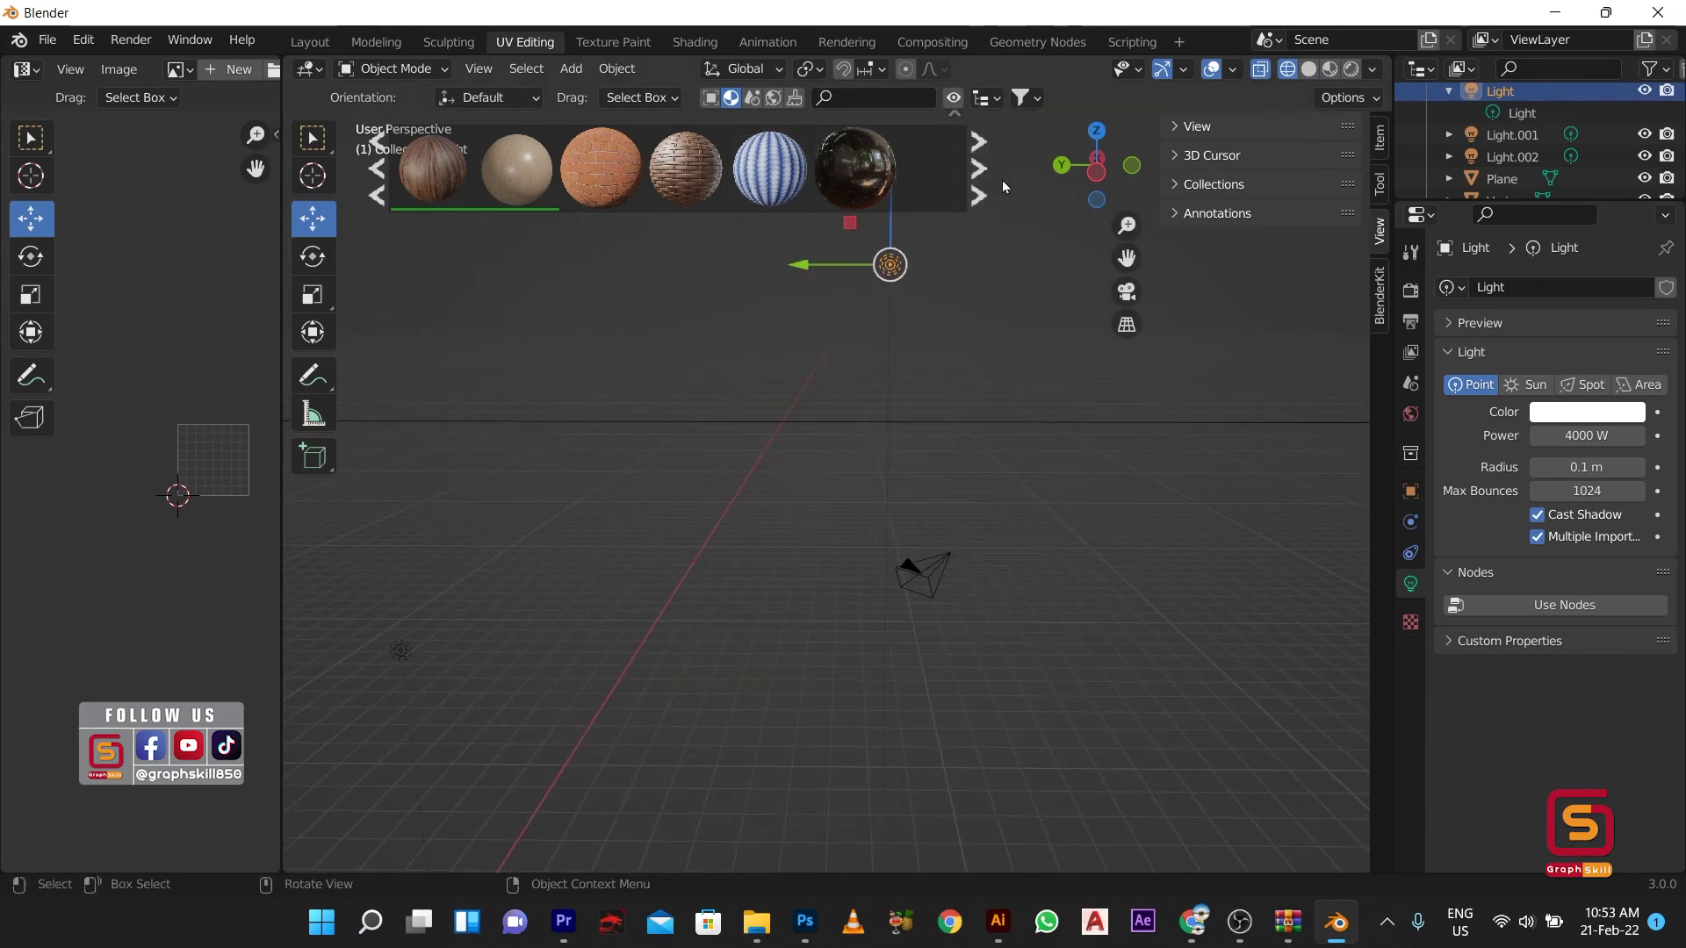
left_click(612, 276)
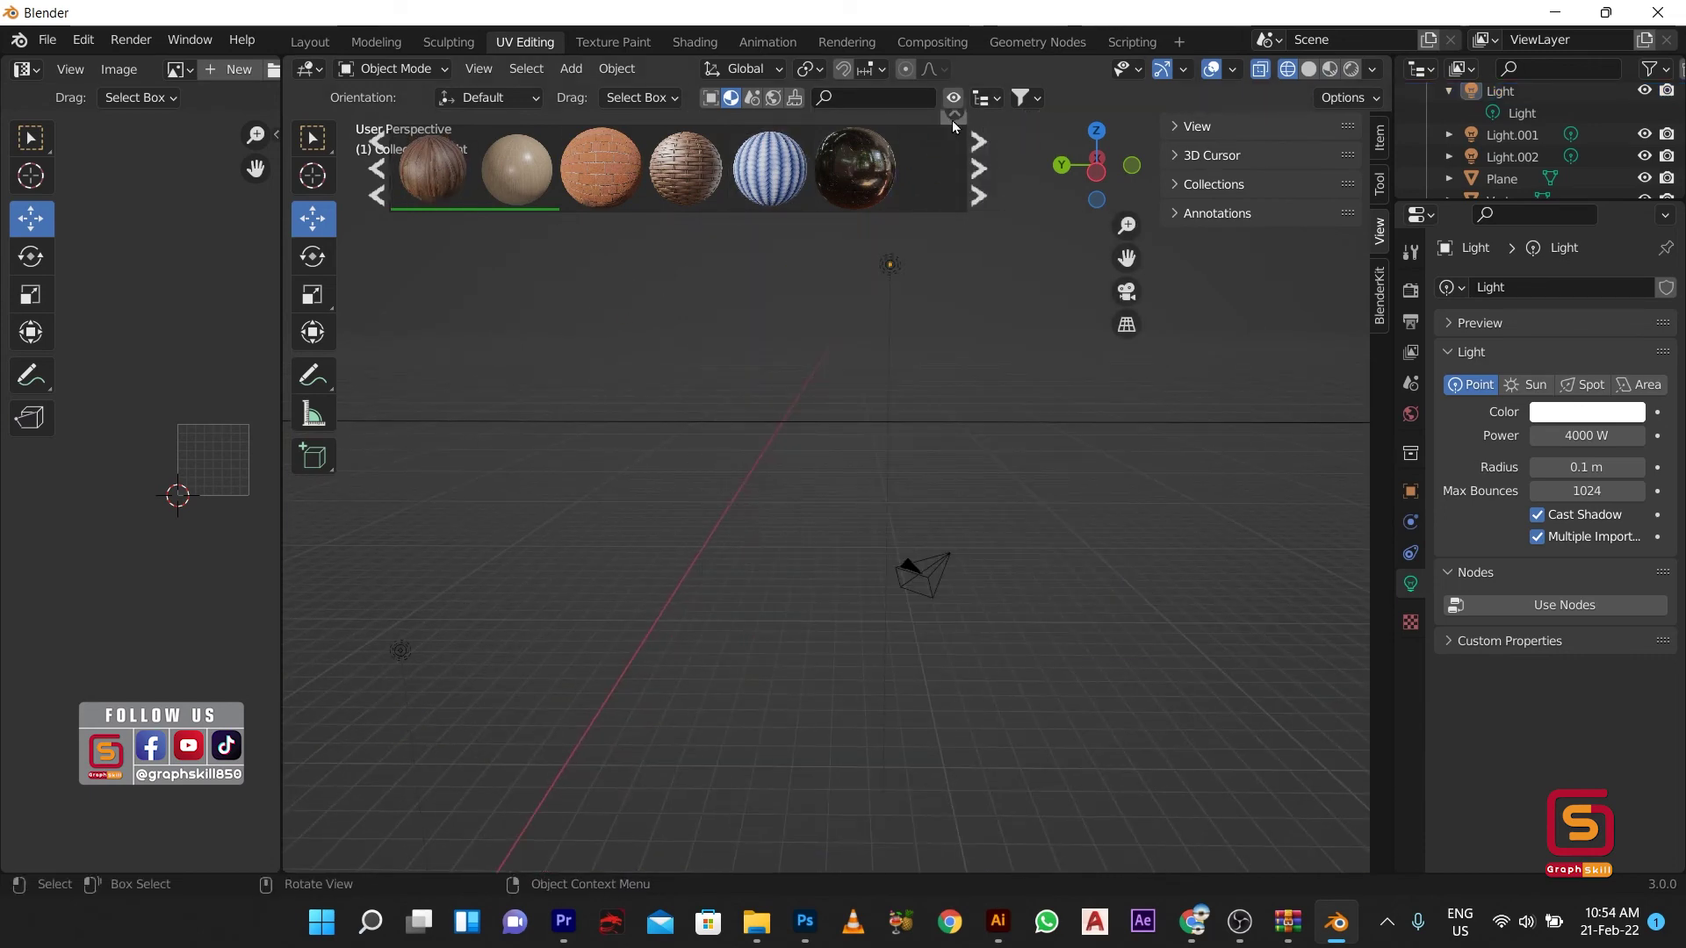
left_click(887, 279)
left_click(874, 433)
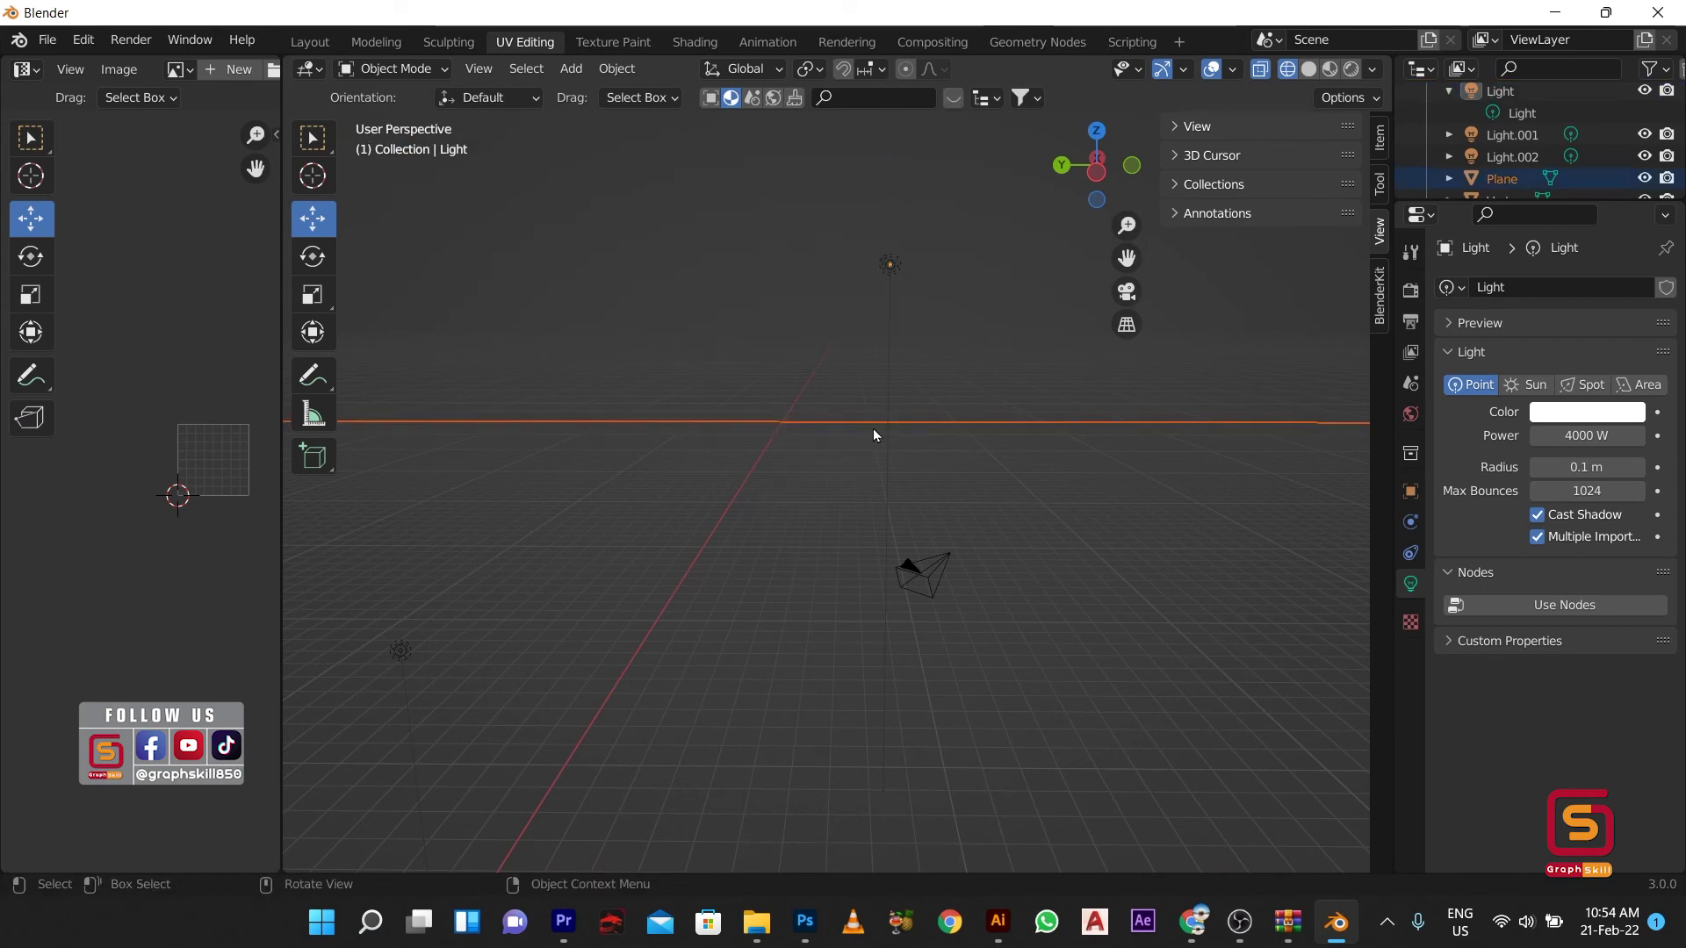
left_click(891, 266)
middle_click_drag(906, 272, 878, 542)
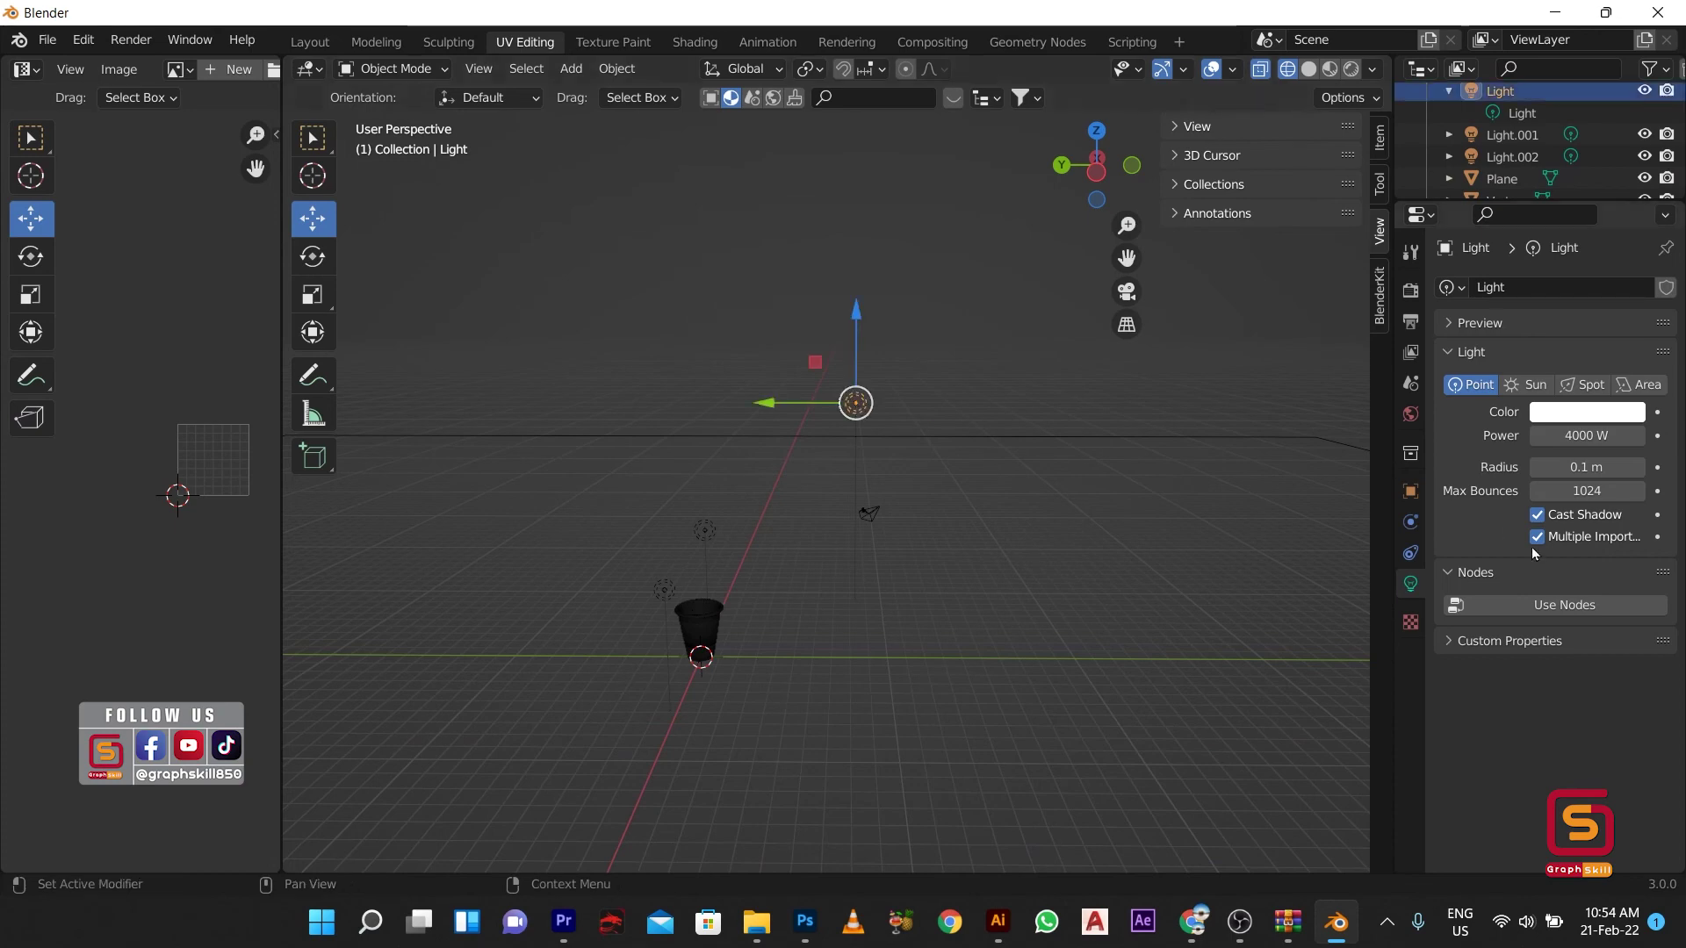
Step: Change the main light to an Area light and drag its target handle to aim at the cup
left_click(1638, 384)
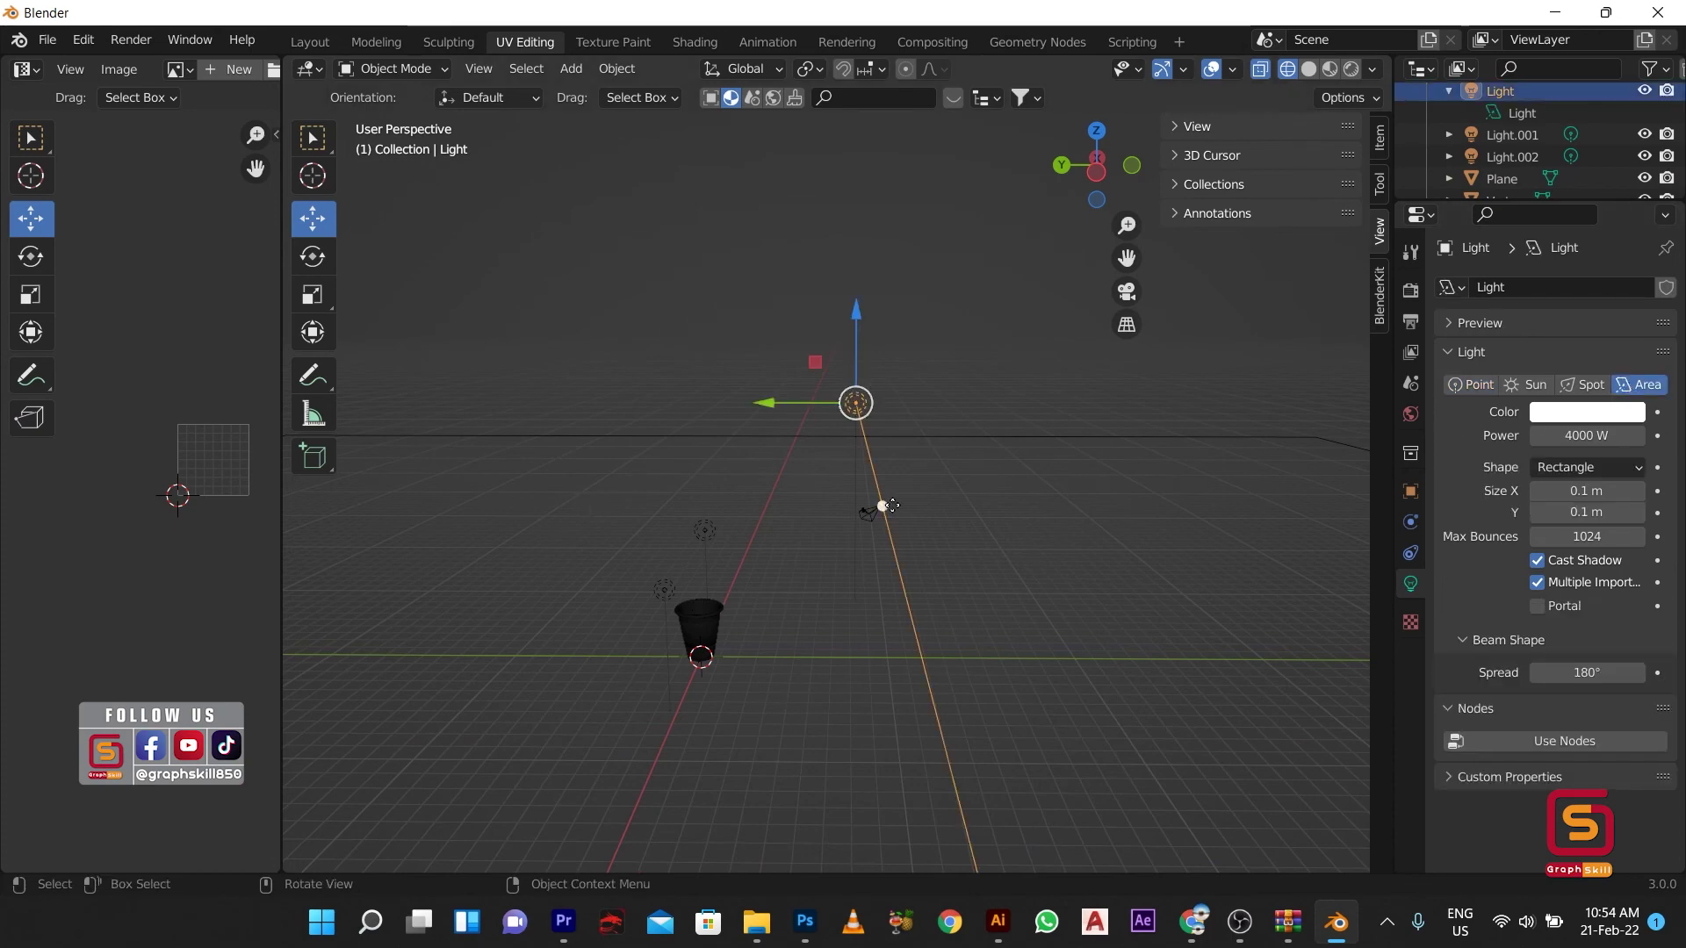
mouse_move(892, 506)
middle_mouse_down()
mouse_move(735, 677)
mouse_move(378, 799)
mouse_move(671, 664)
middle_mouse_up()
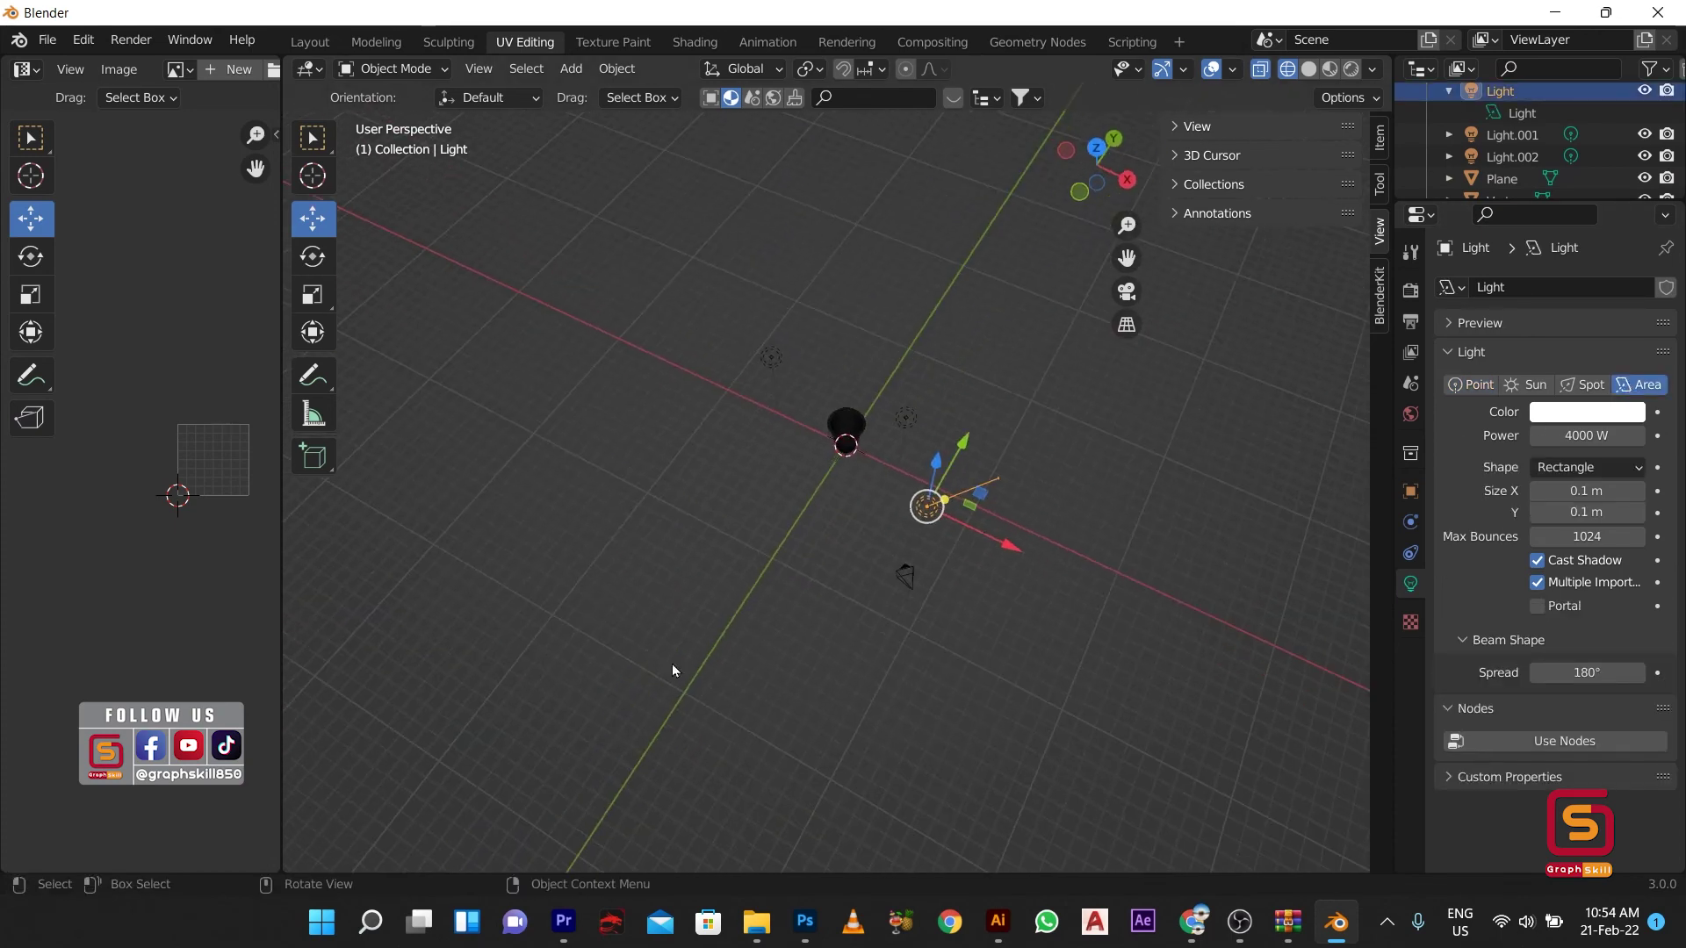
middle_click_drag(753, 620, 850, 571)
left_click_drag(929, 555, 885, 383)
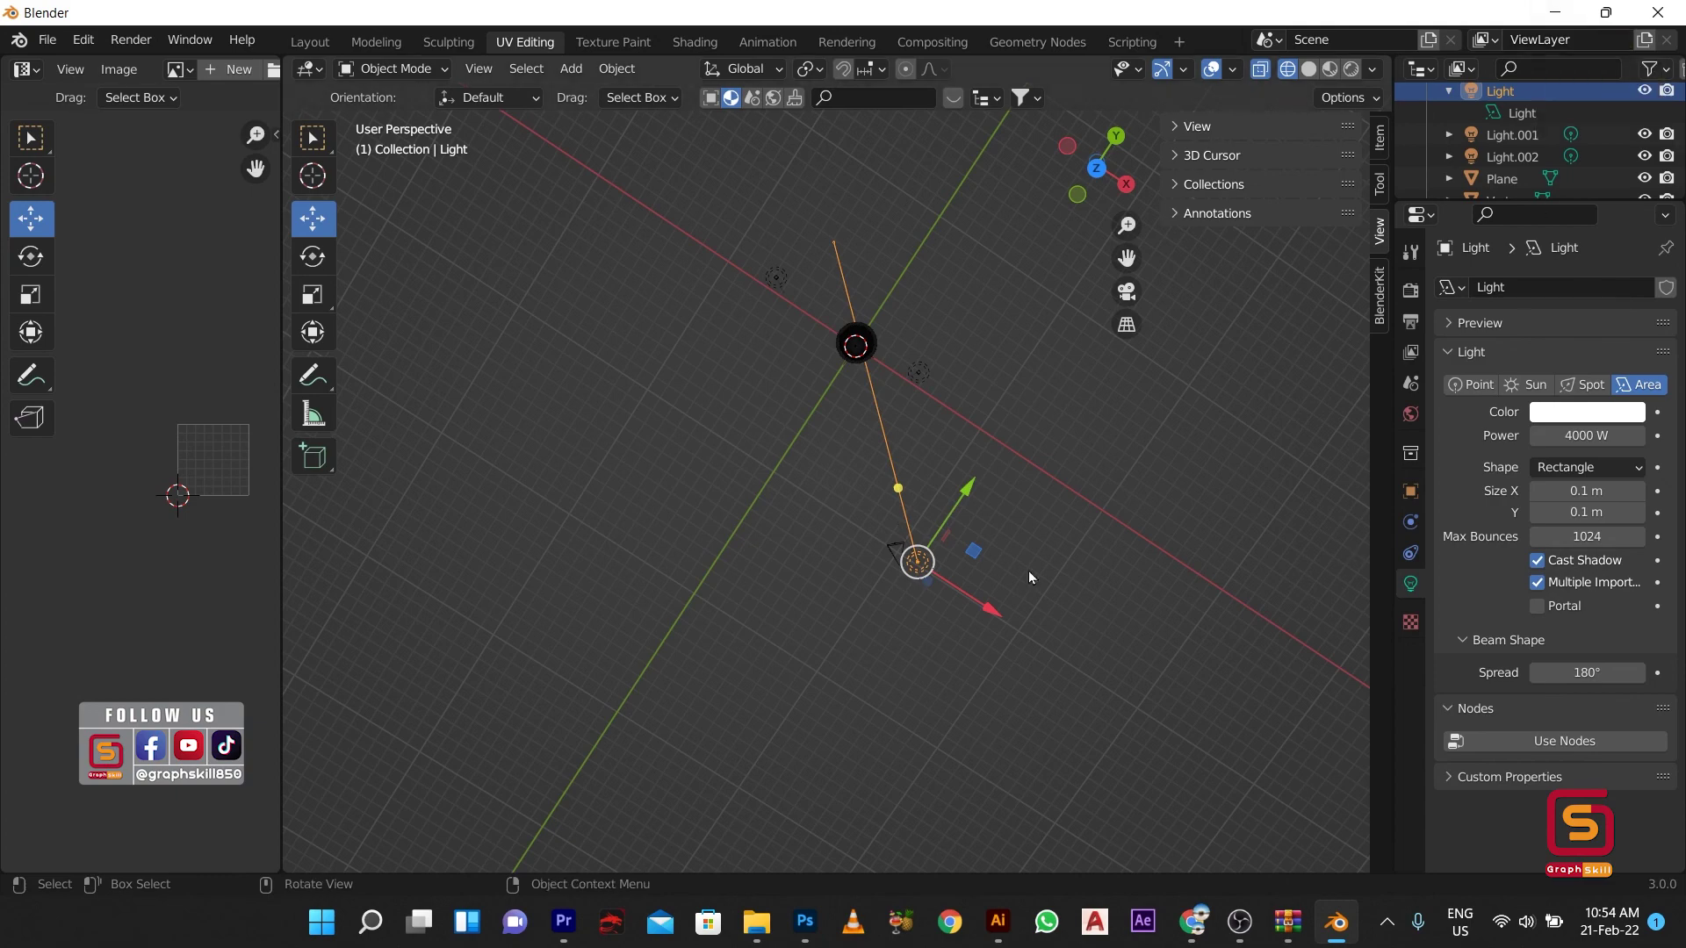
left_click(1240, 922)
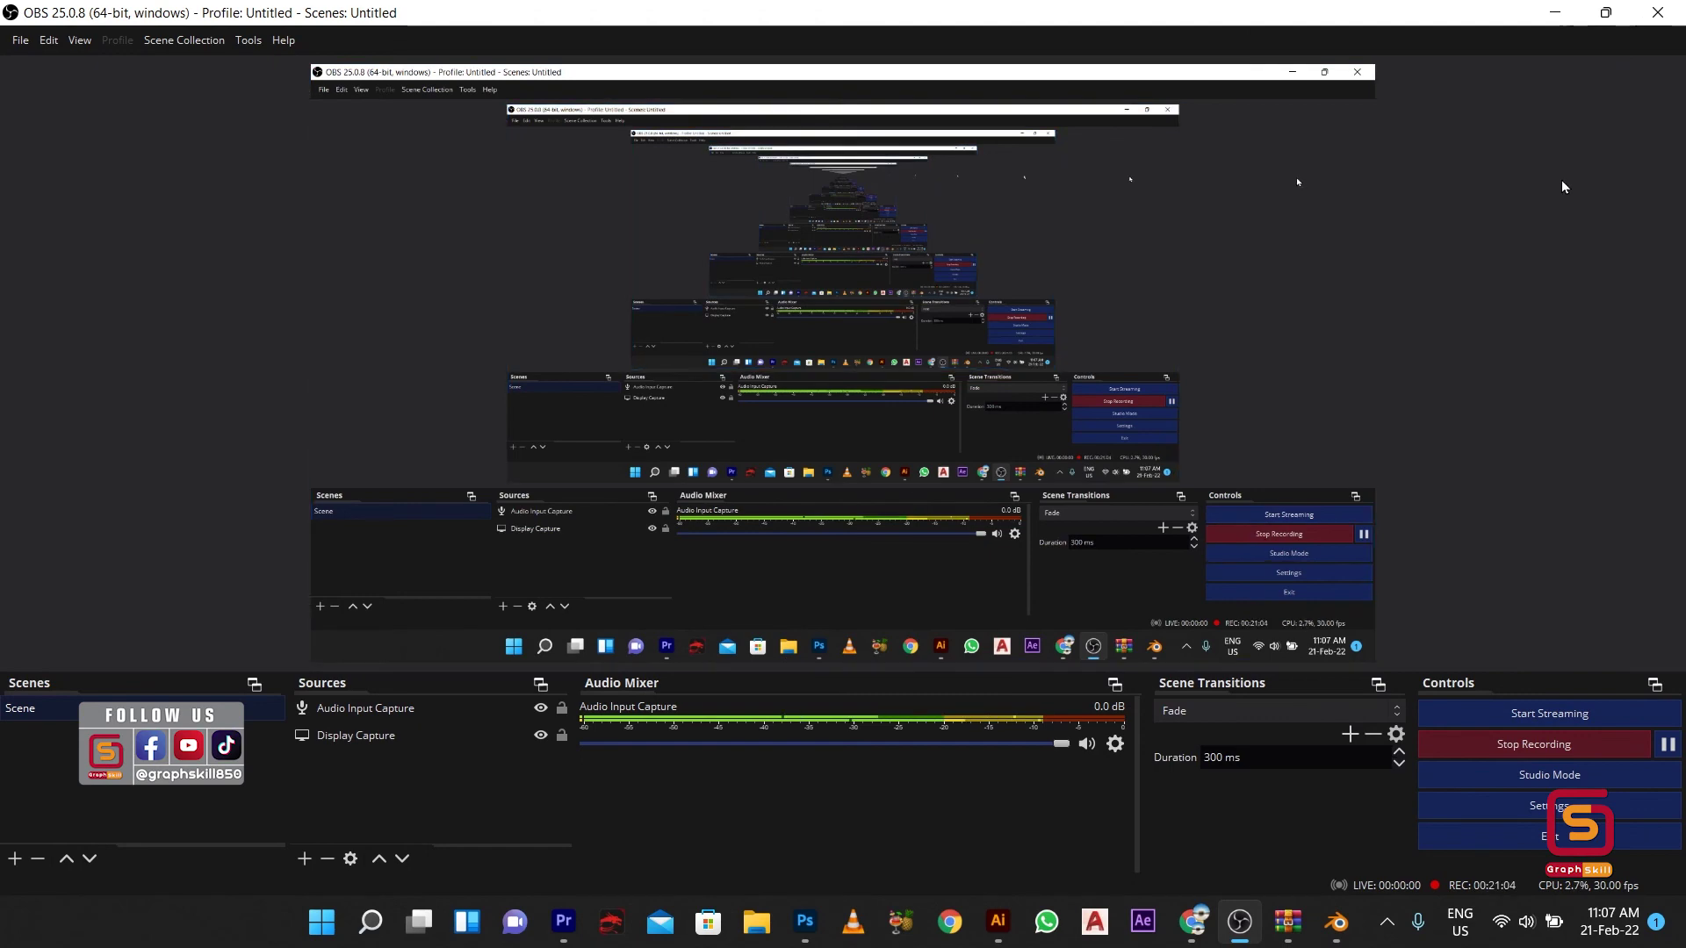
left_click(1555, 13)
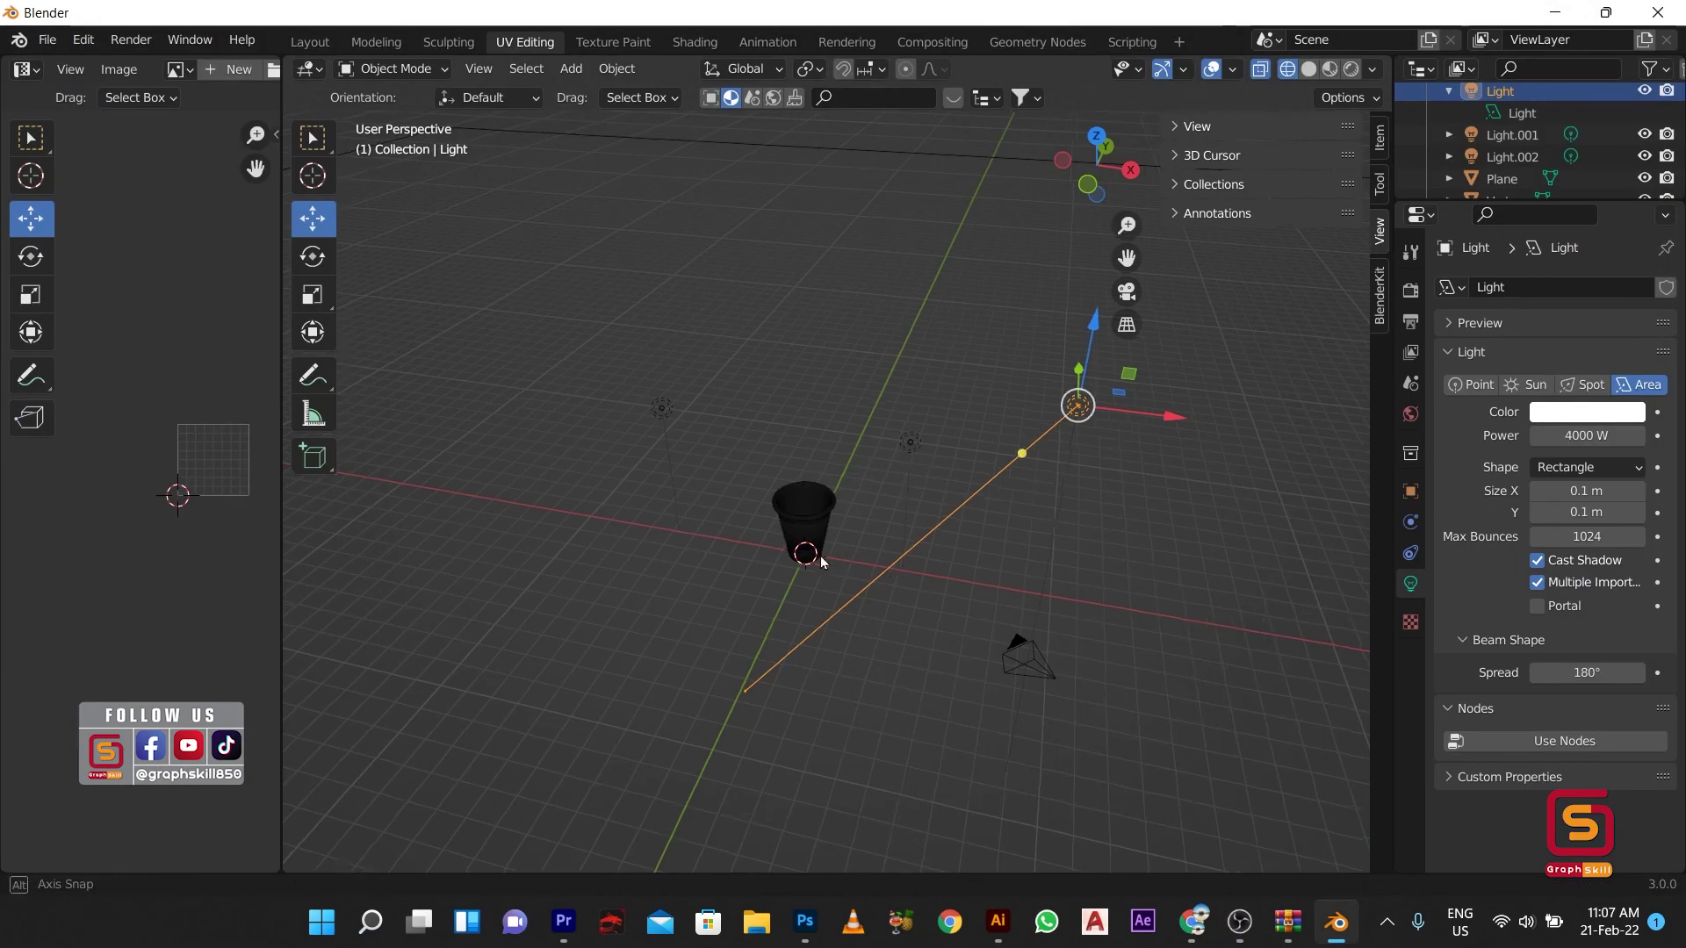
Step: In Rendered shading, lower the area light about 1.3 m and view through the camera
left_click(1329, 69)
middle_click_drag(751, 581, 843, 544)
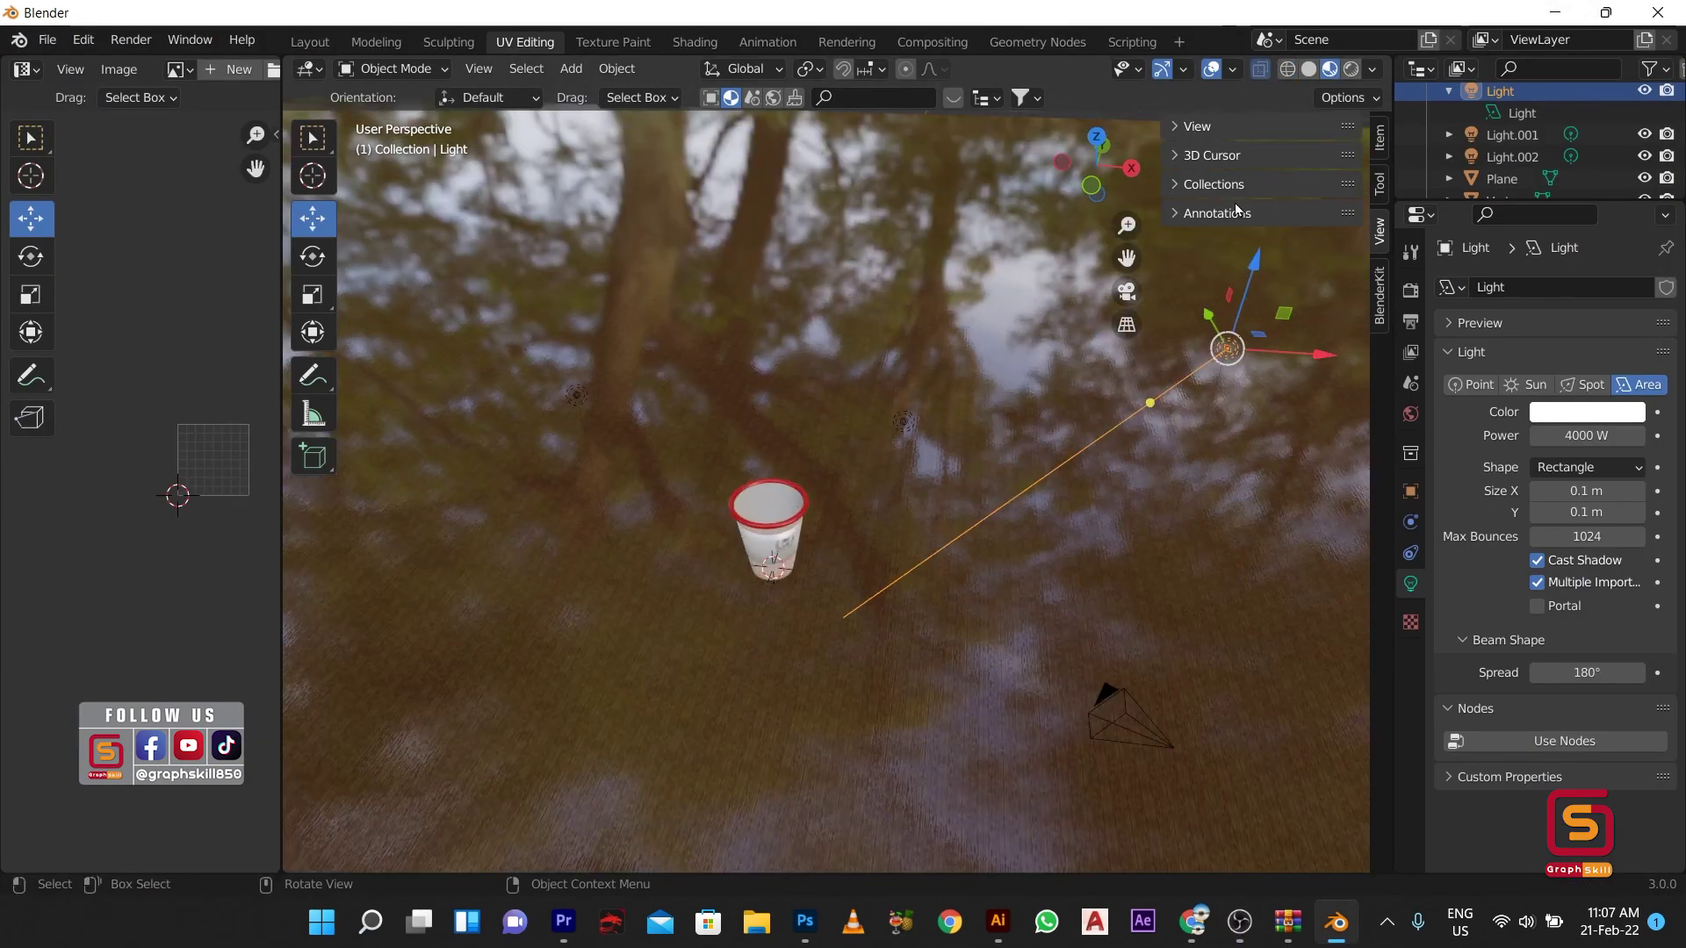
left_click(1350, 70)
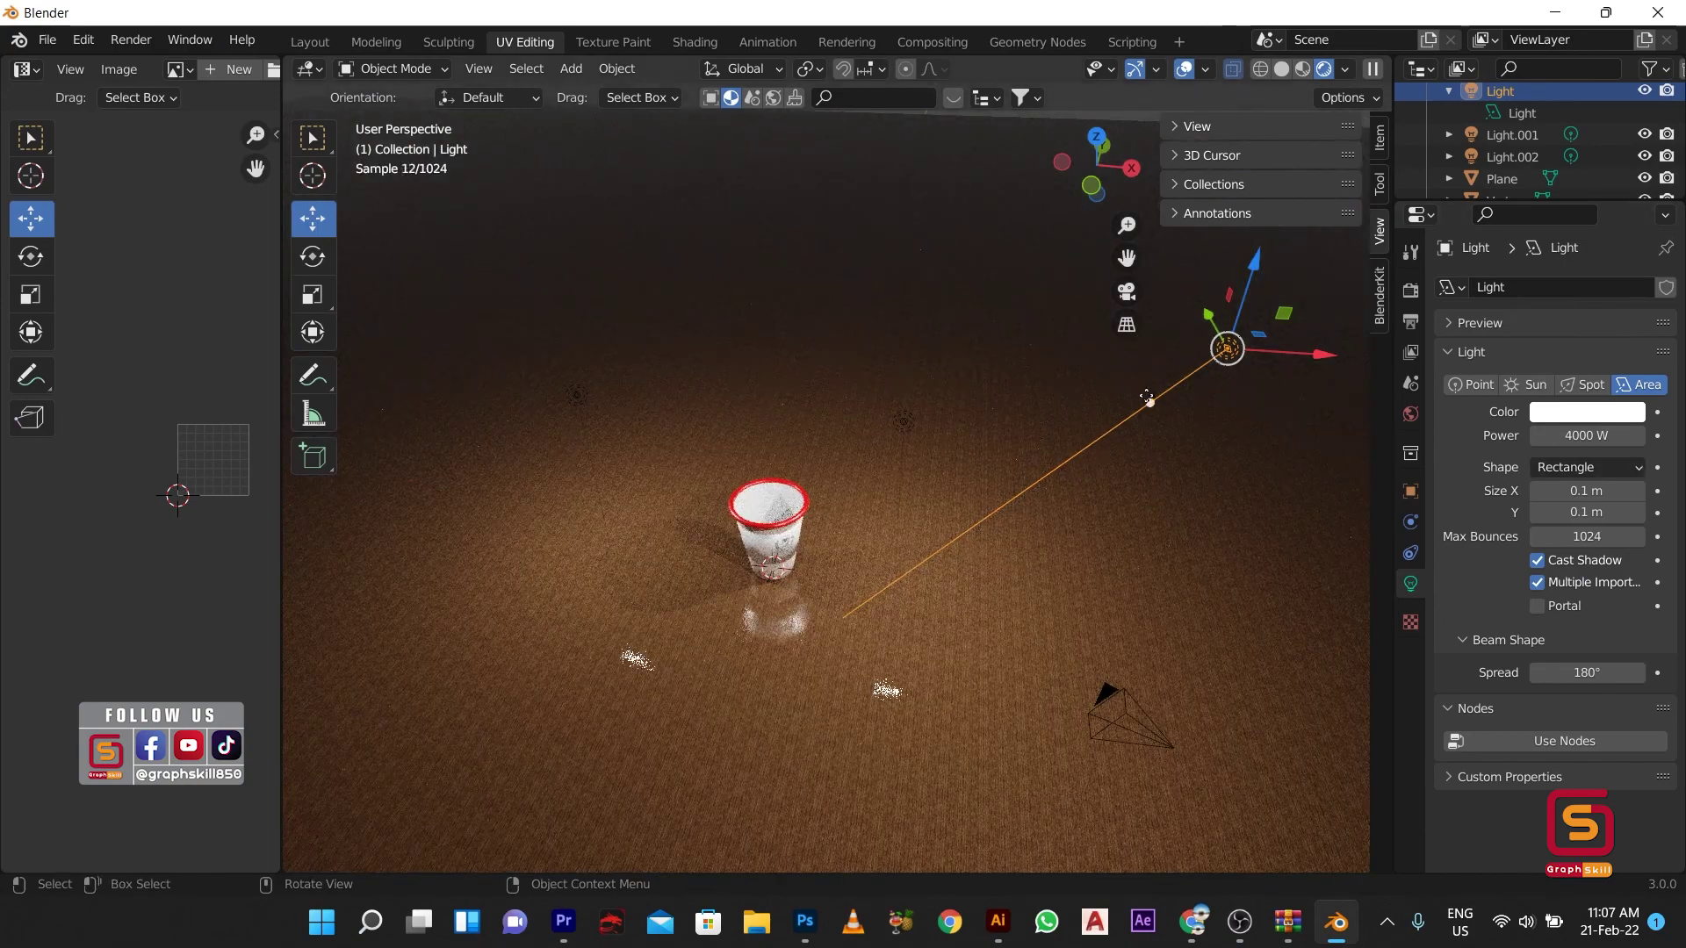
left_click_drag(1253, 262, 1159, 606)
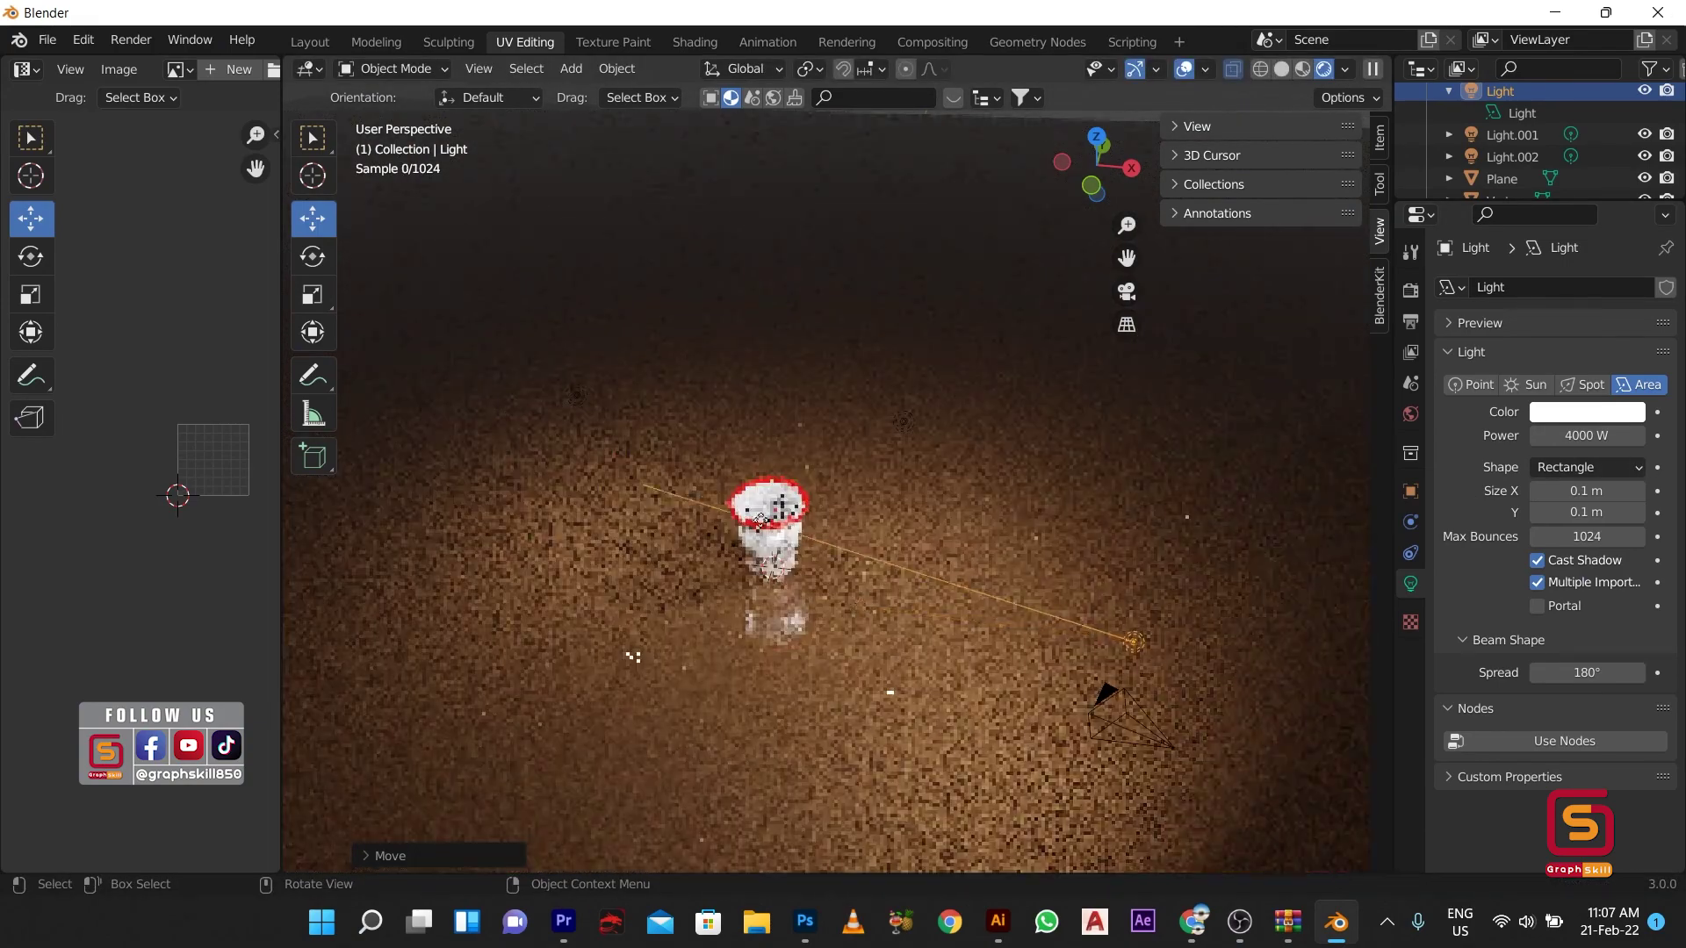
scroll(760, 576, "up", 1)
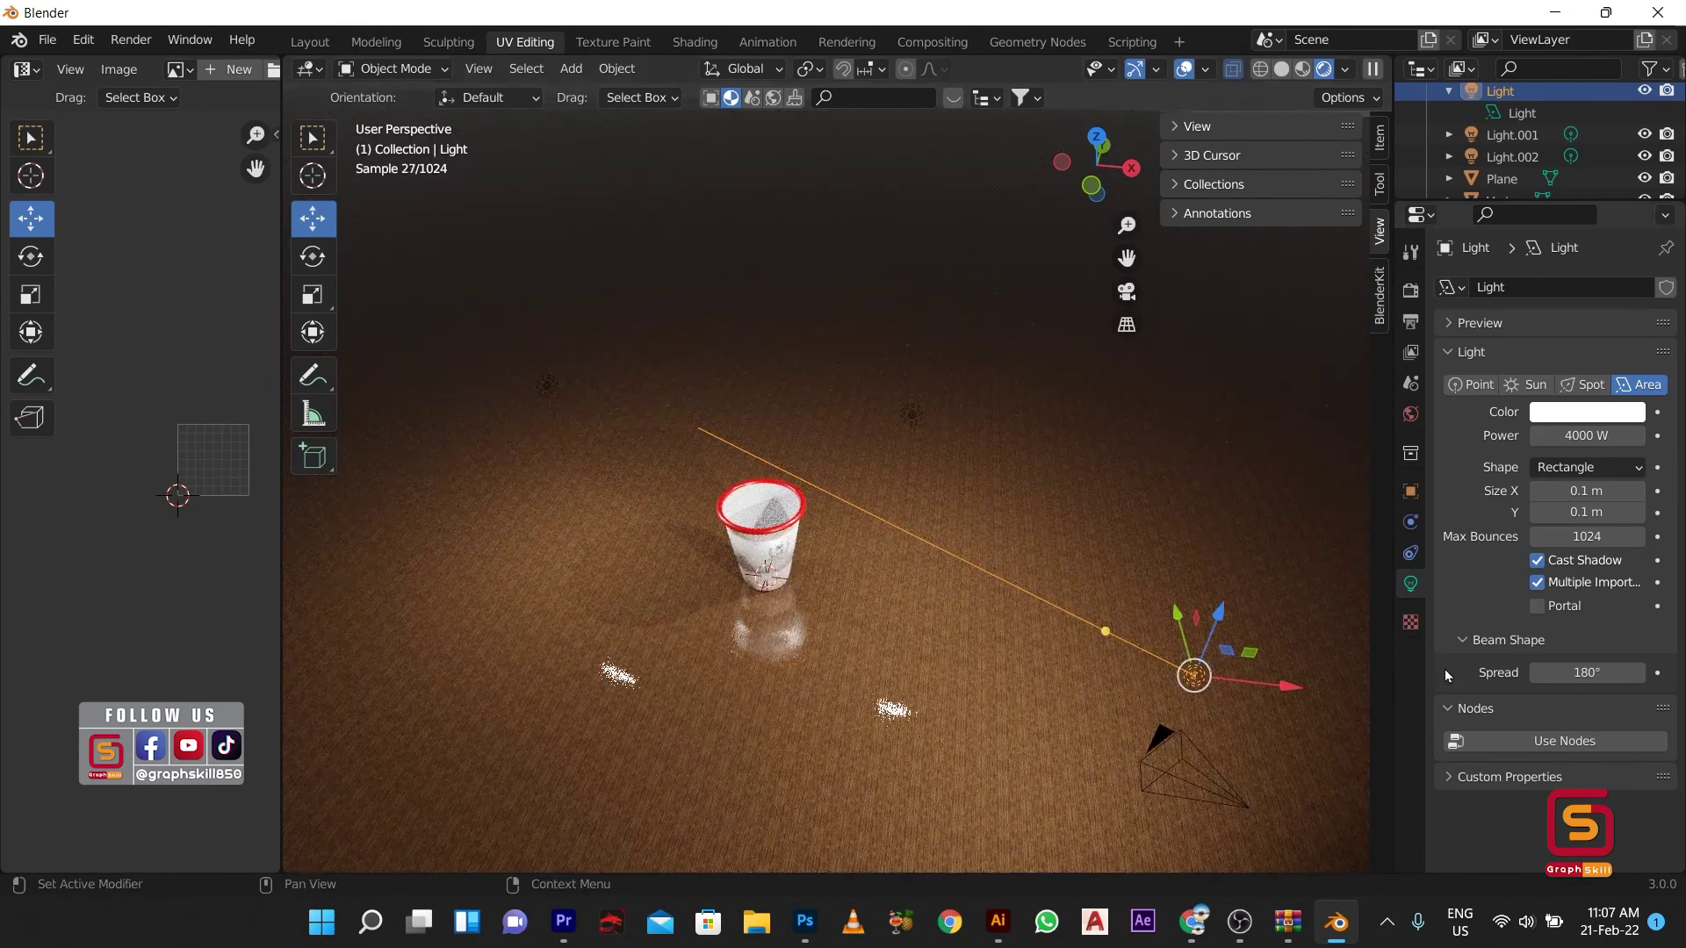
left_click(924, 631)
key("KP_0")
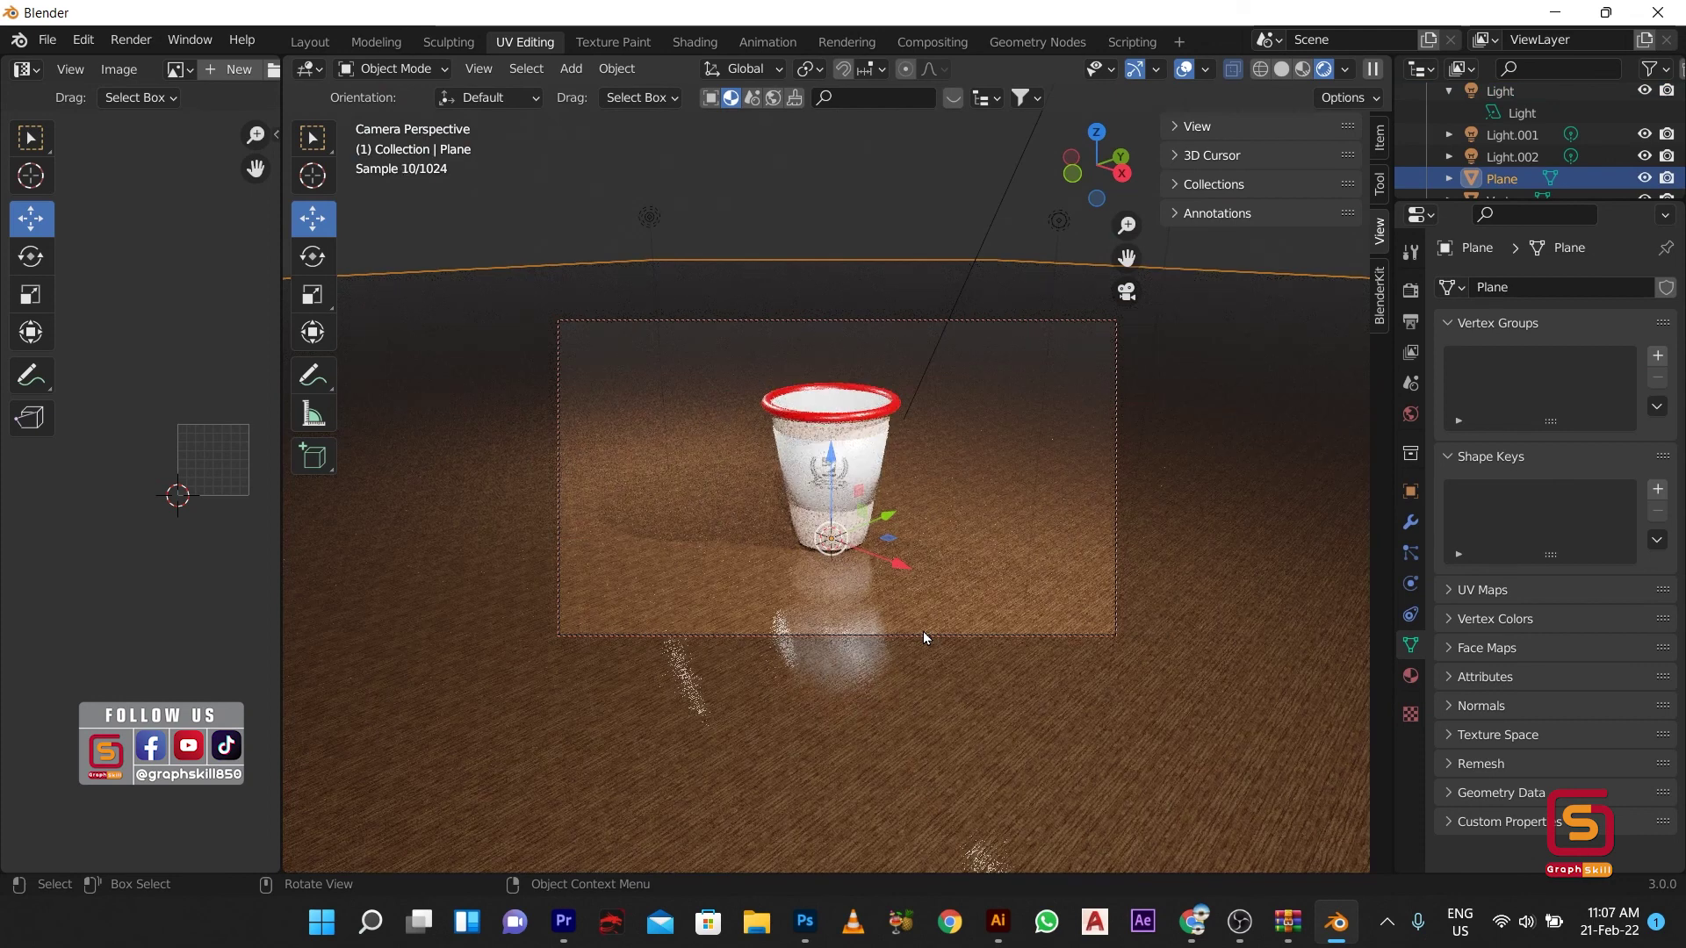
Step: Select the cup and give its red rim Material.004 a Specular of 0.50
left_click(882, 467)
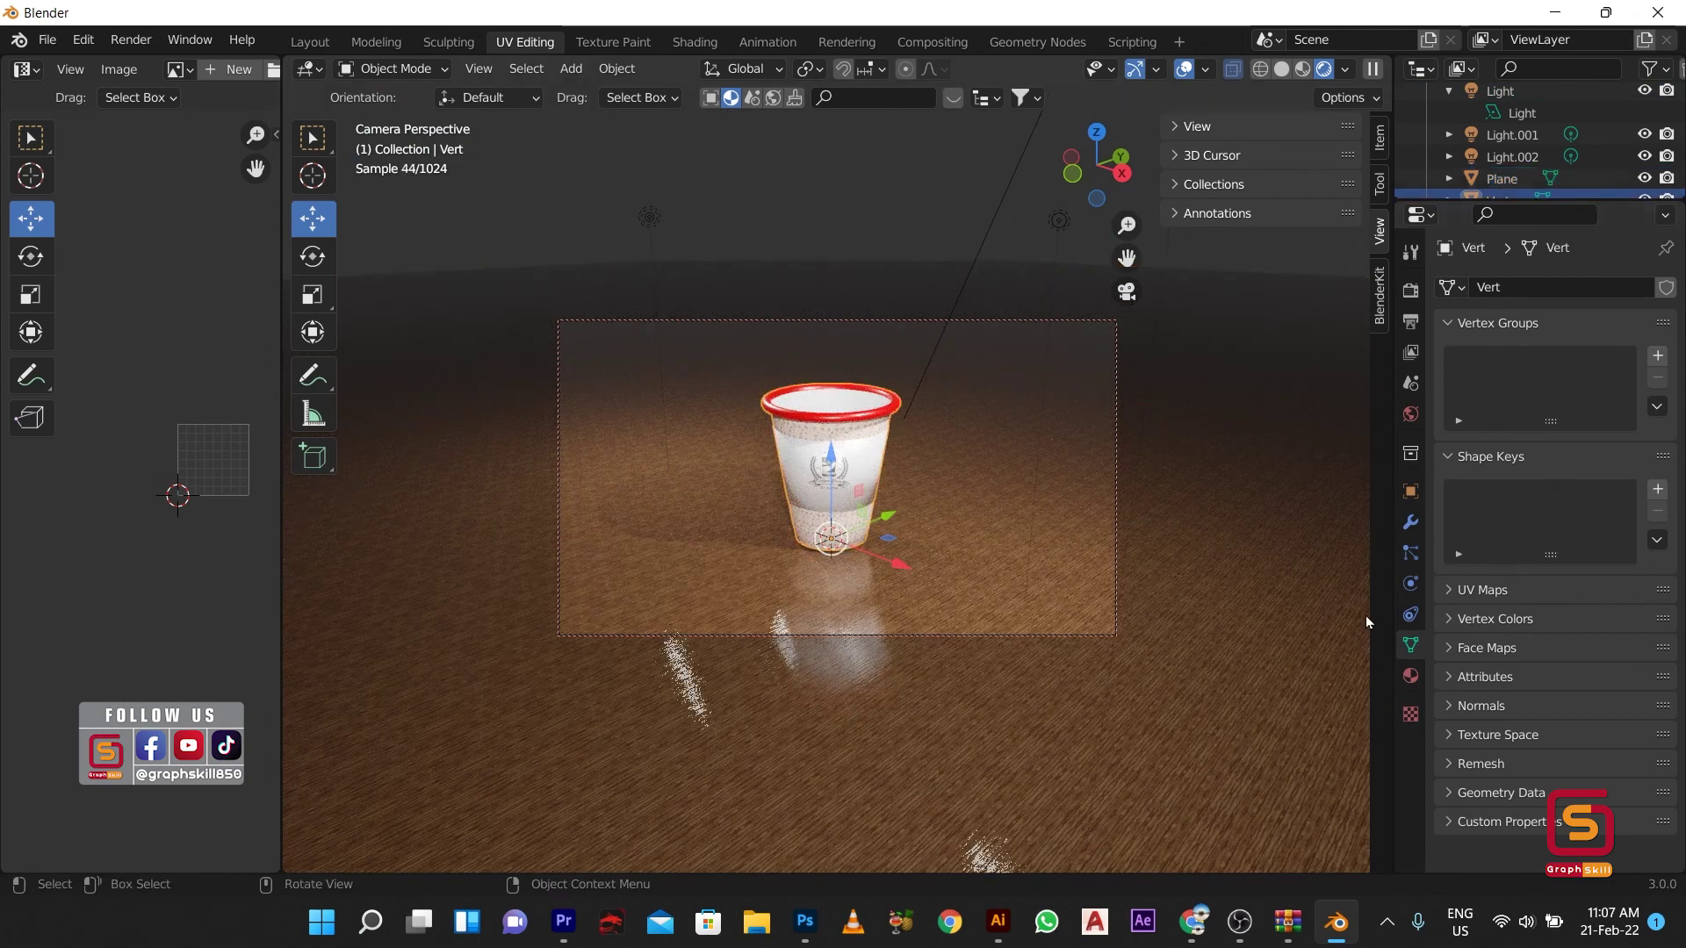
left_click(1410, 521)
left_click(1410, 675)
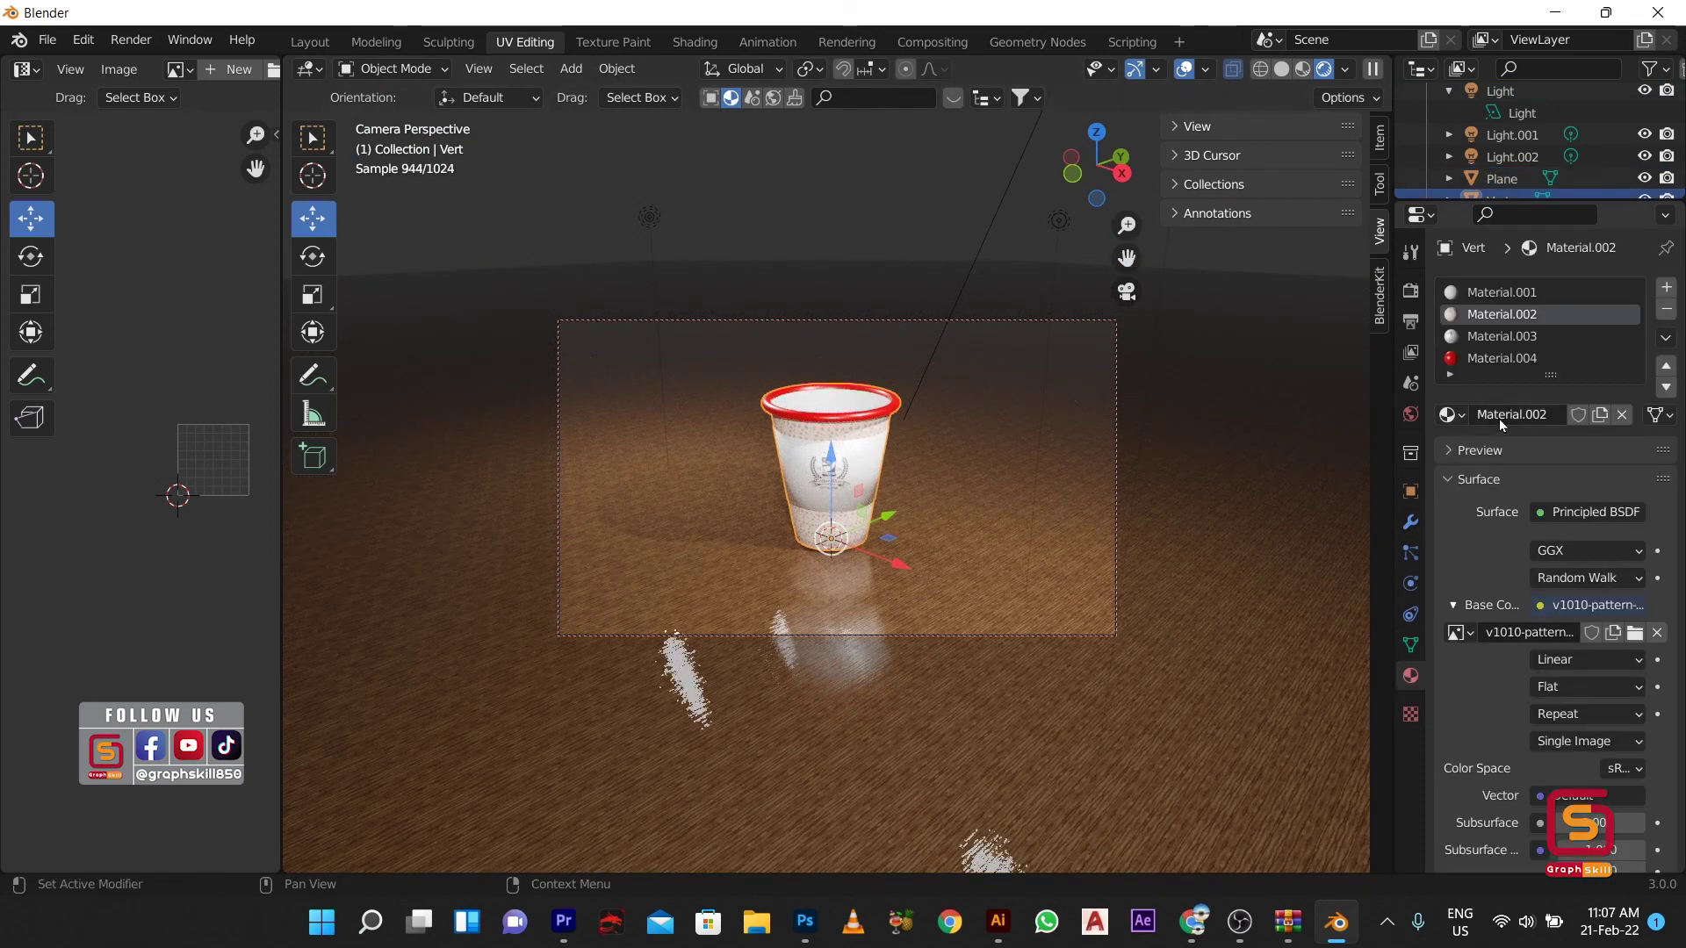
left_click(1501, 360)
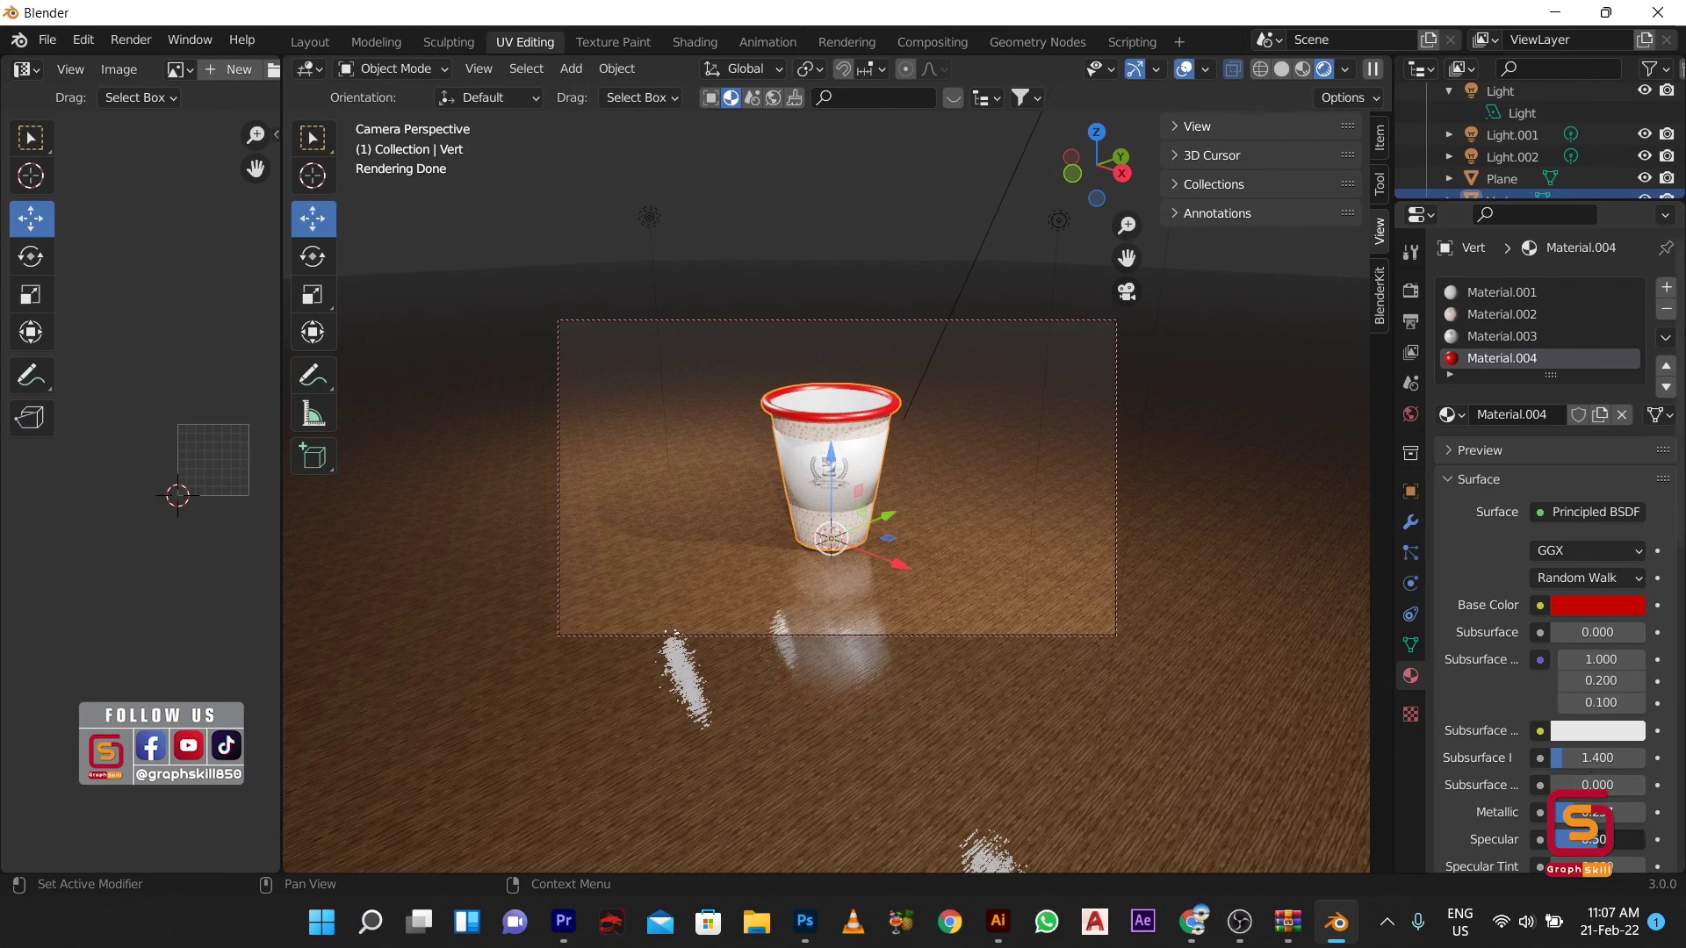
key("Return")
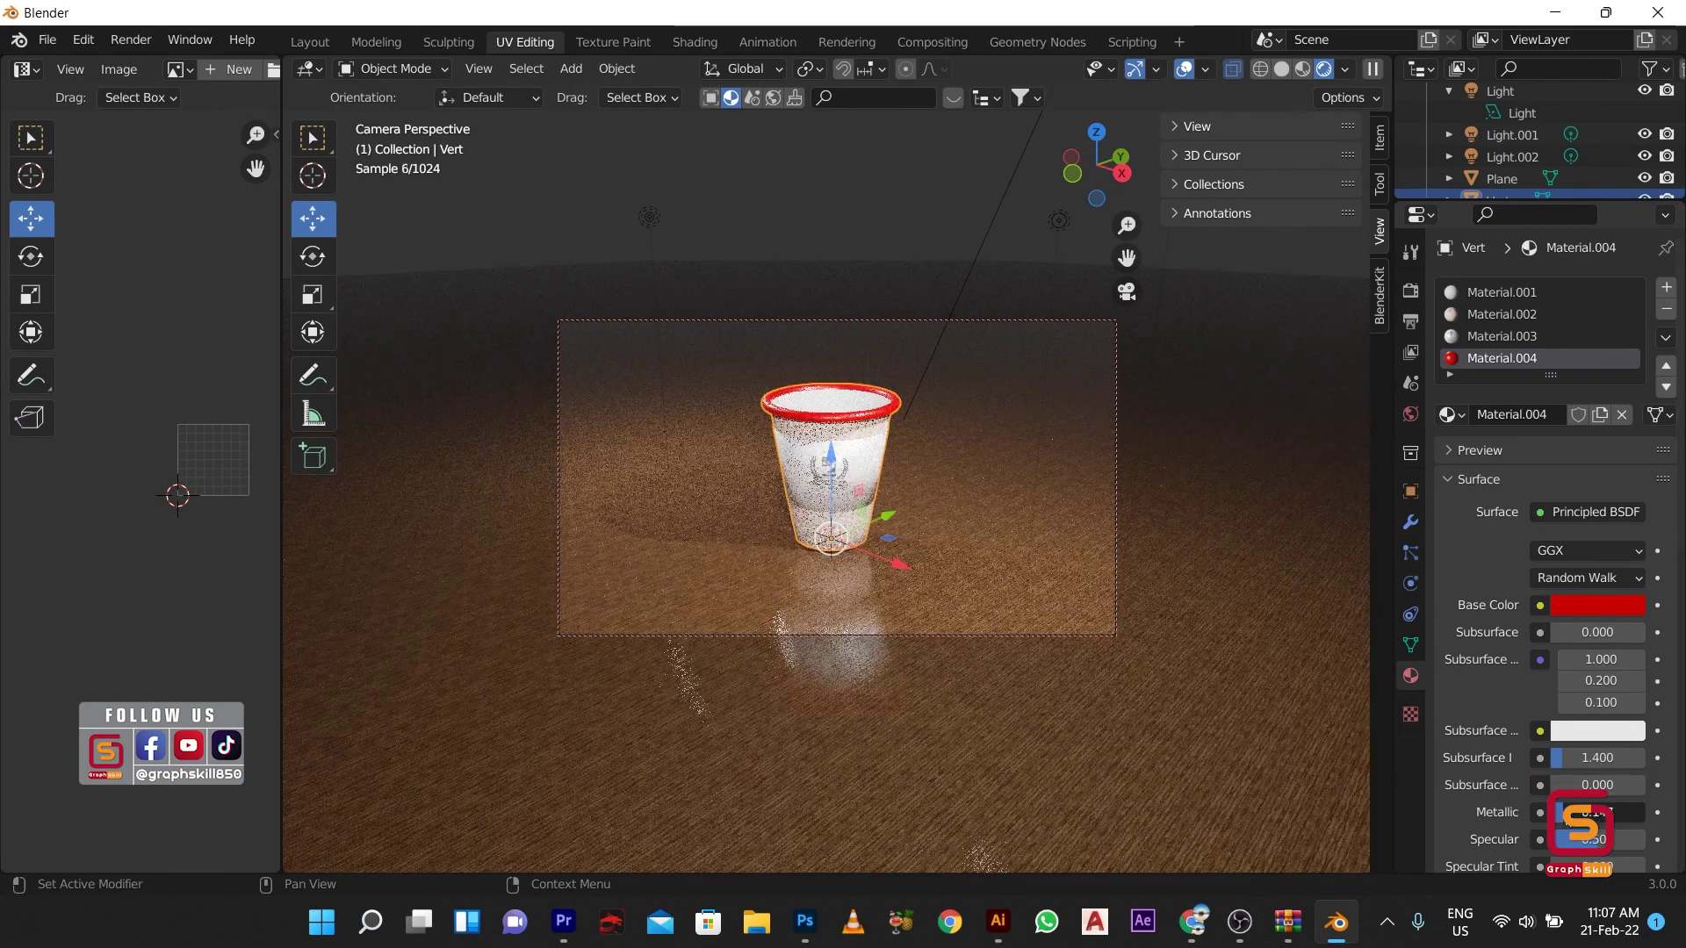